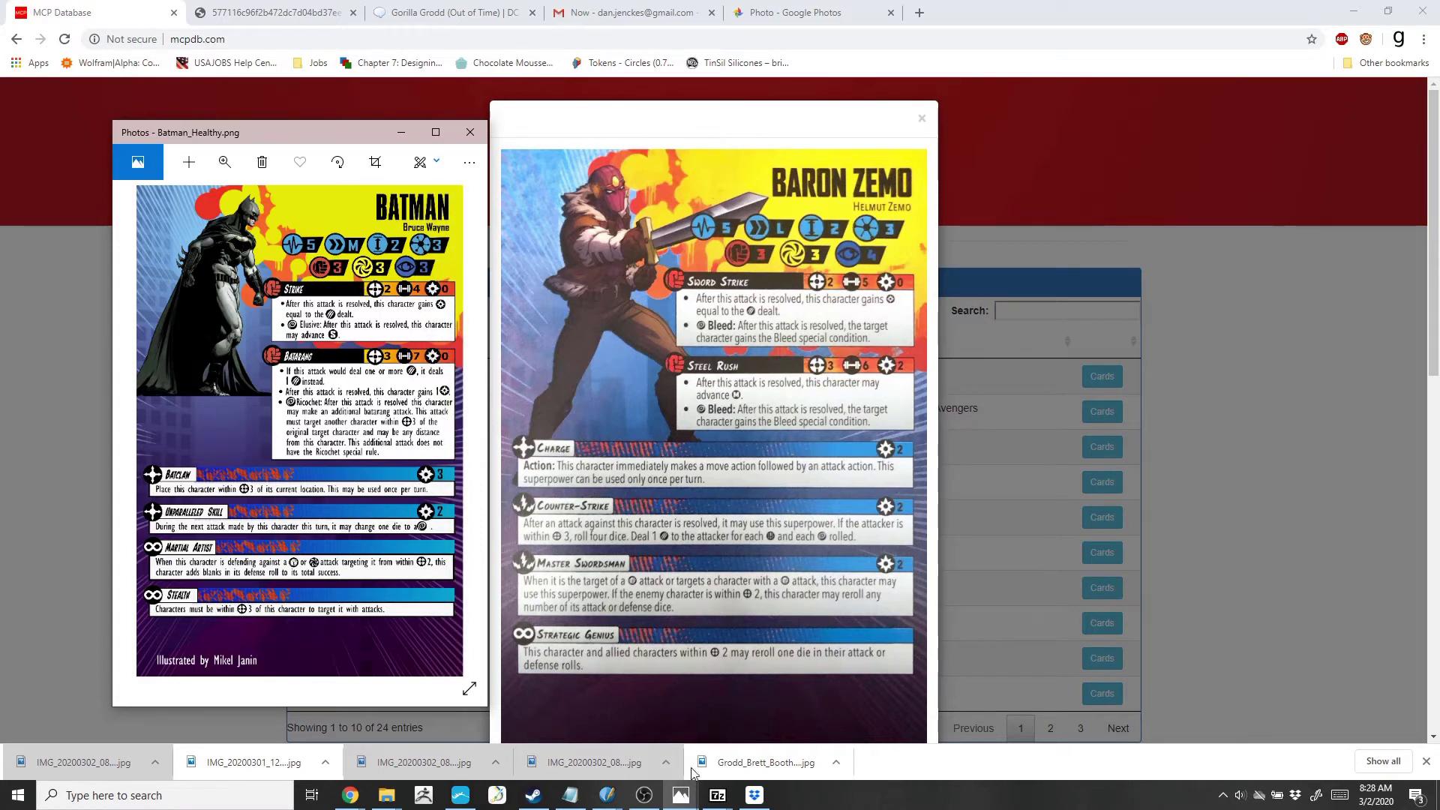
# Step: Open the handwritten character notes photo IMG_20200302_081243.jpg, view it full screen, and return it to a window
pyautogui.click(687, 796)
pyautogui.click(830, 731)
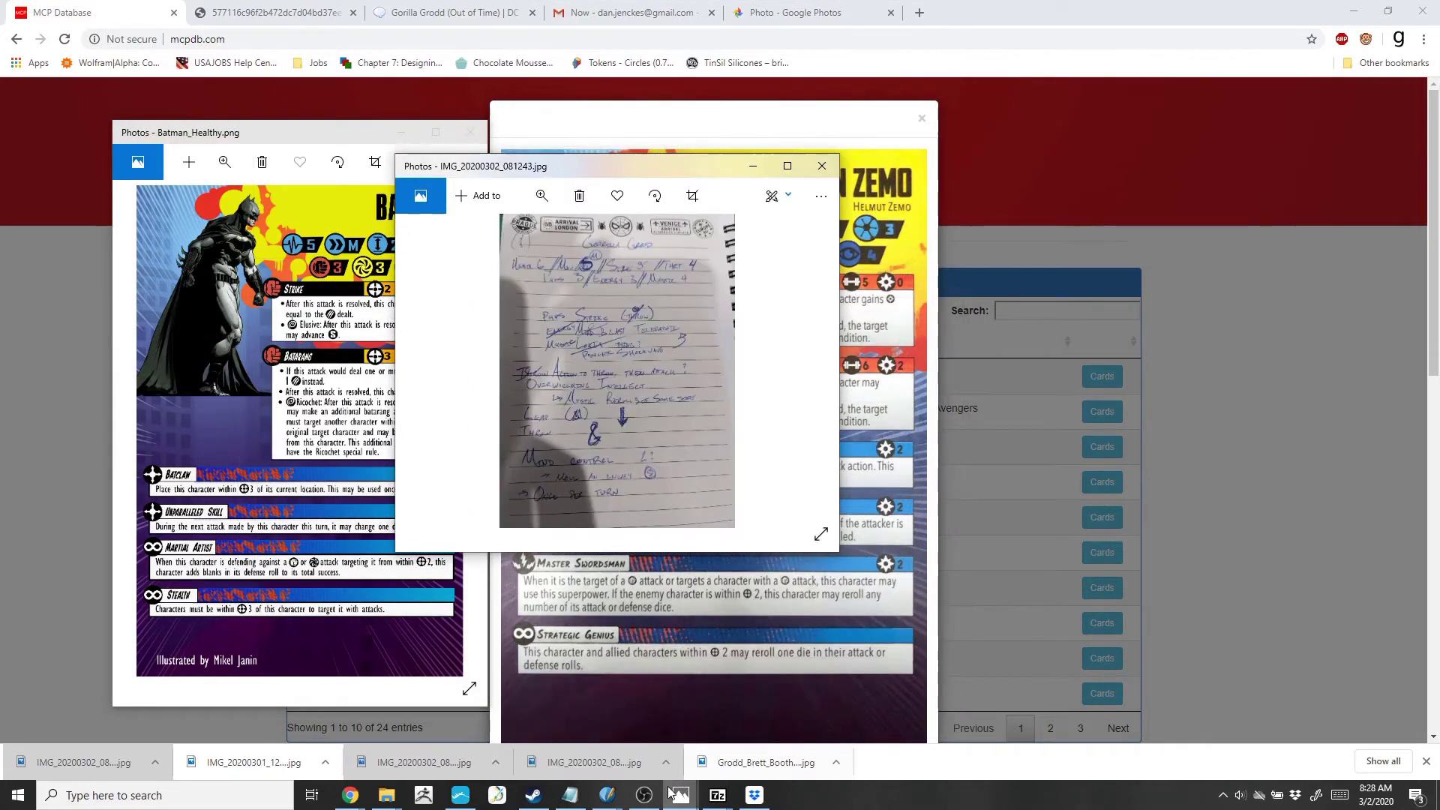
pyautogui.click(787, 165)
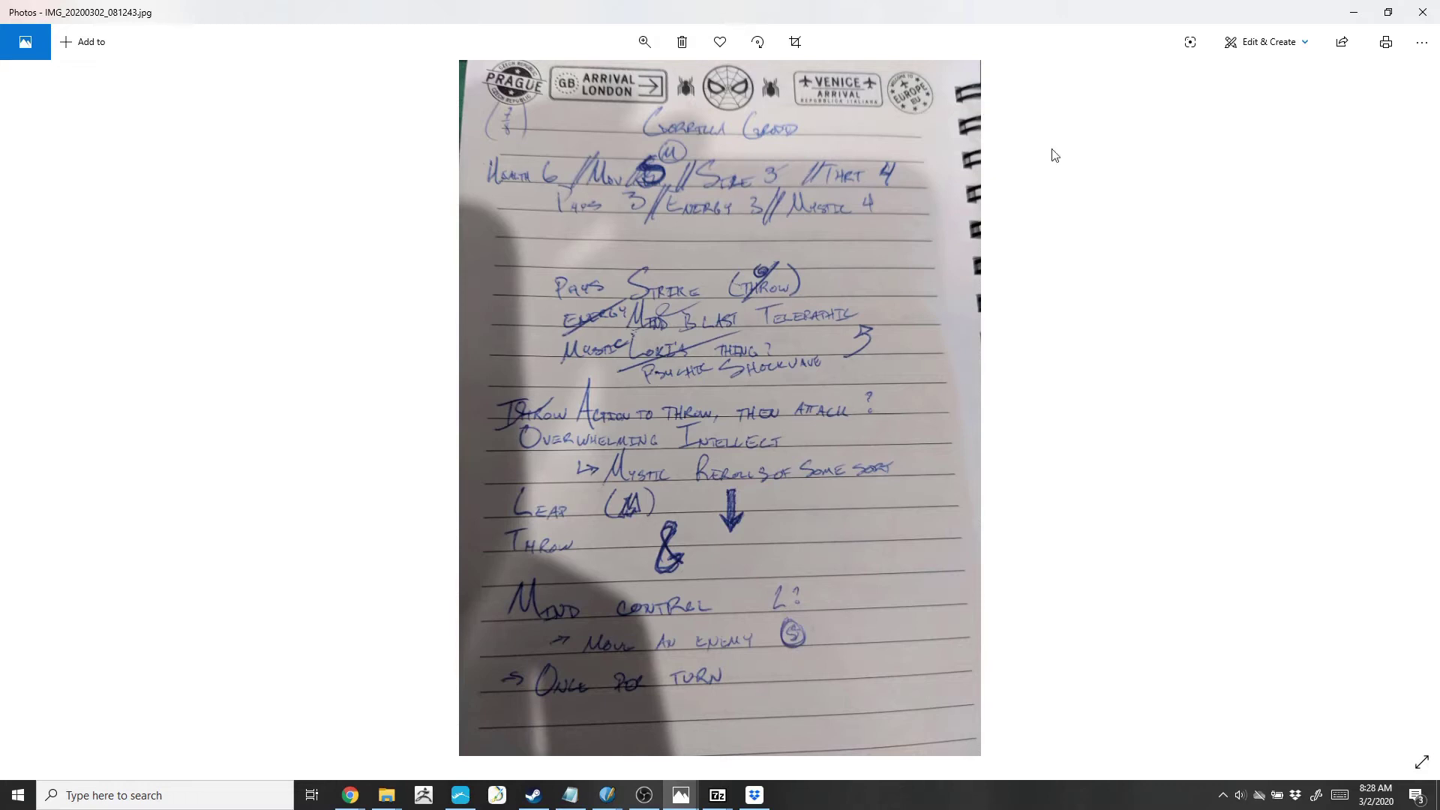
pyautogui.click(1389, 14)
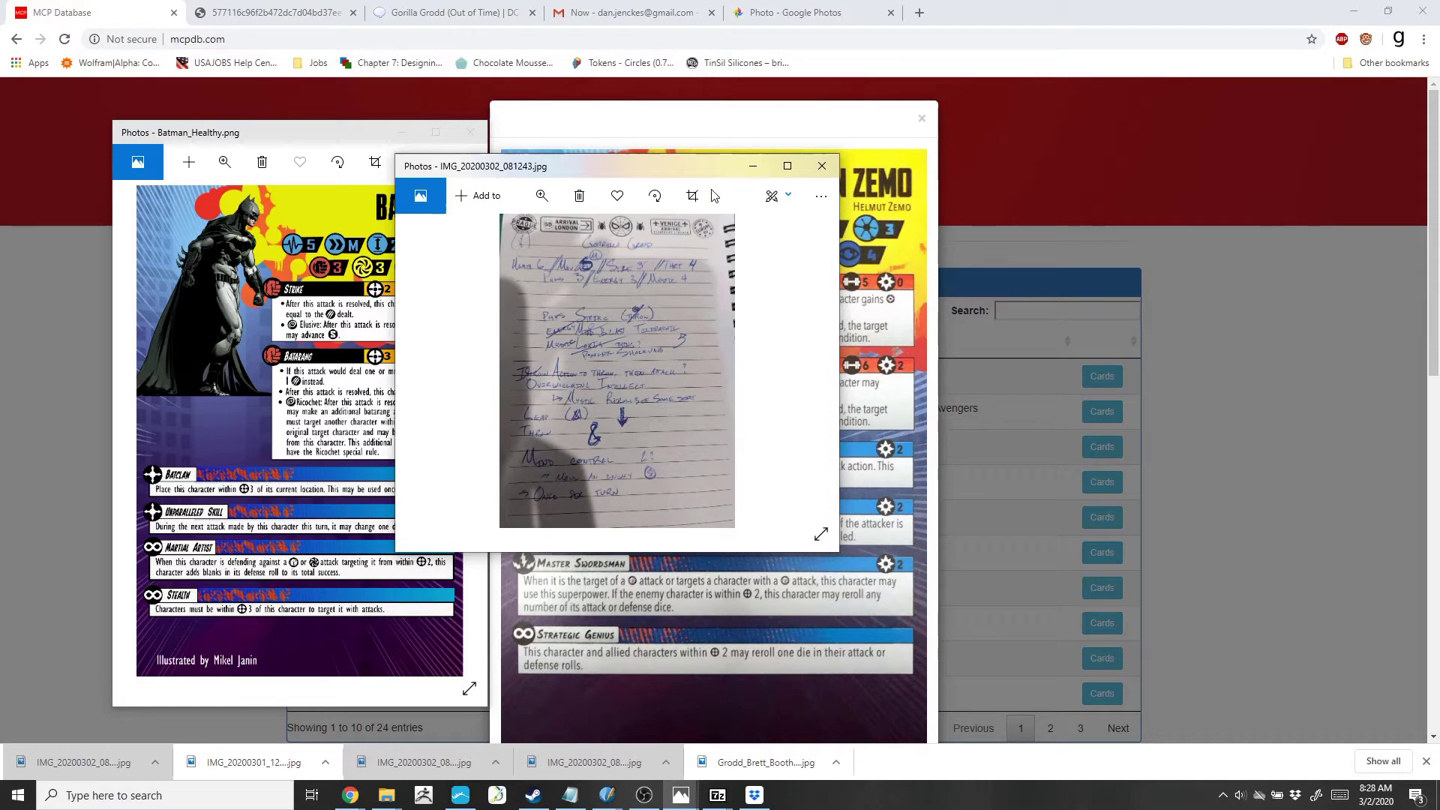
# Step: Enlarge the handwritten notes photo window and place it beside the Baron Zemo card, and close the Batman card image
pyautogui.moveTo(700, 171); pyautogui.dragTo(1144, 209)
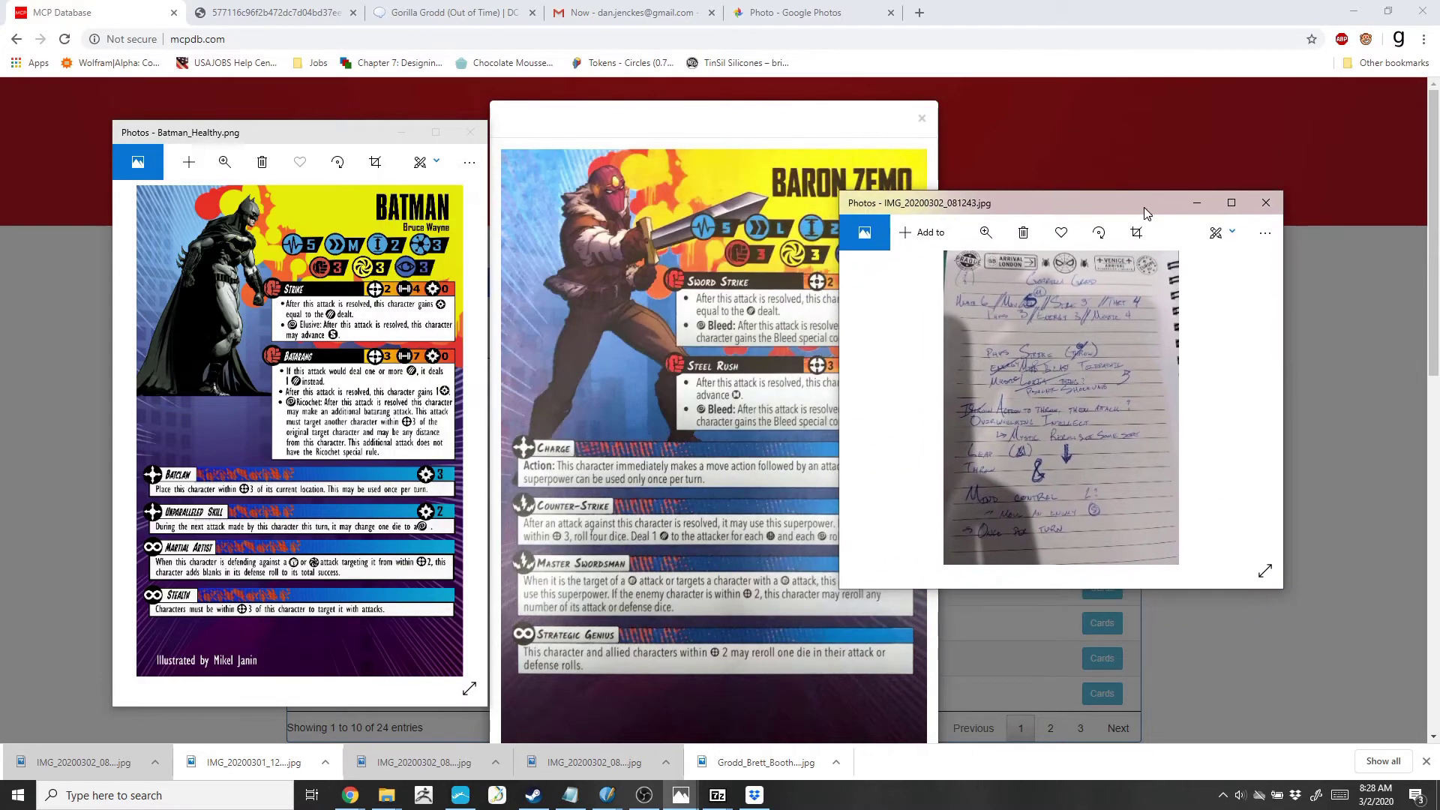
pyautogui.moveTo(1281, 591); pyautogui.dragTo(1262, 779)
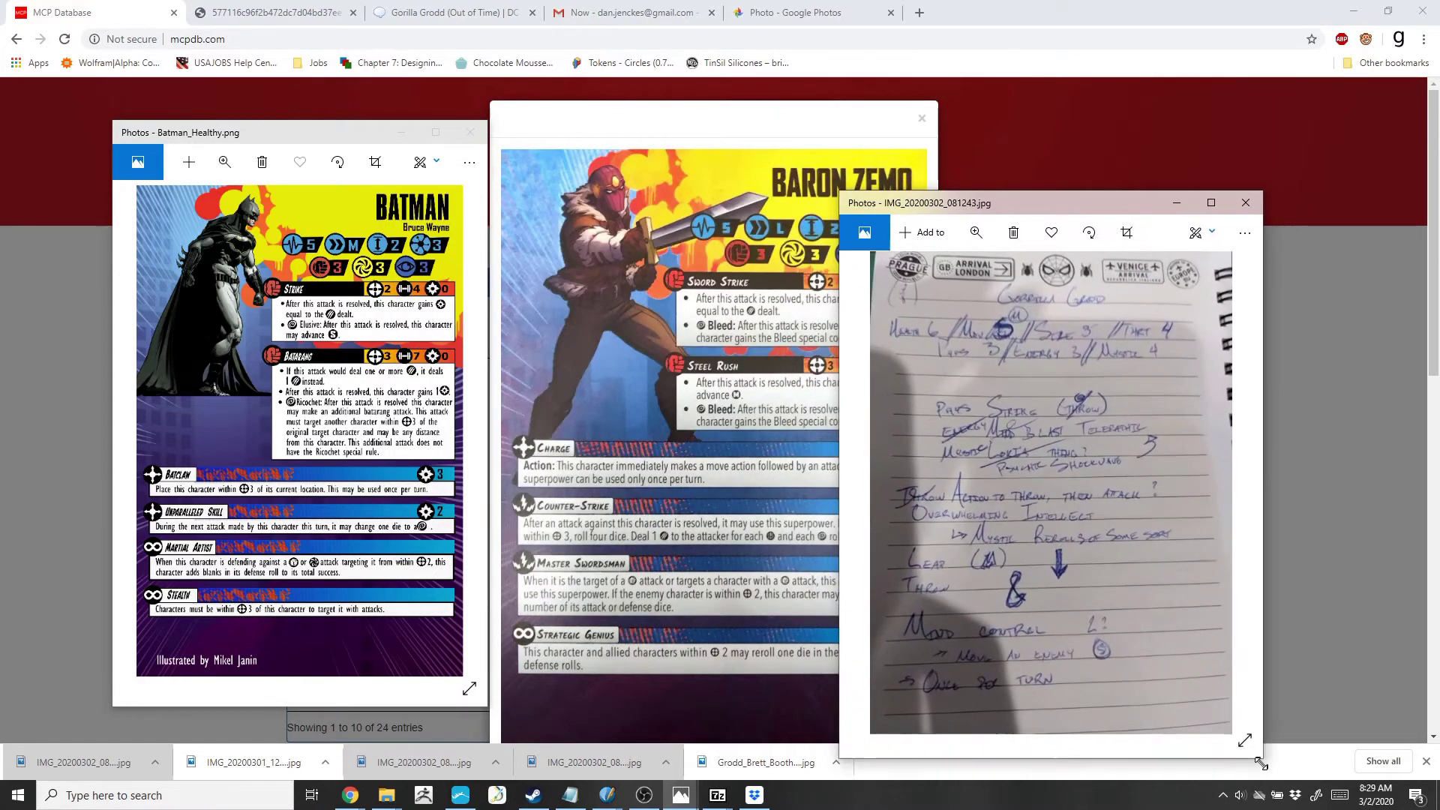
pyautogui.moveTo(1117, 204); pyautogui.dragTo(1214, 121)
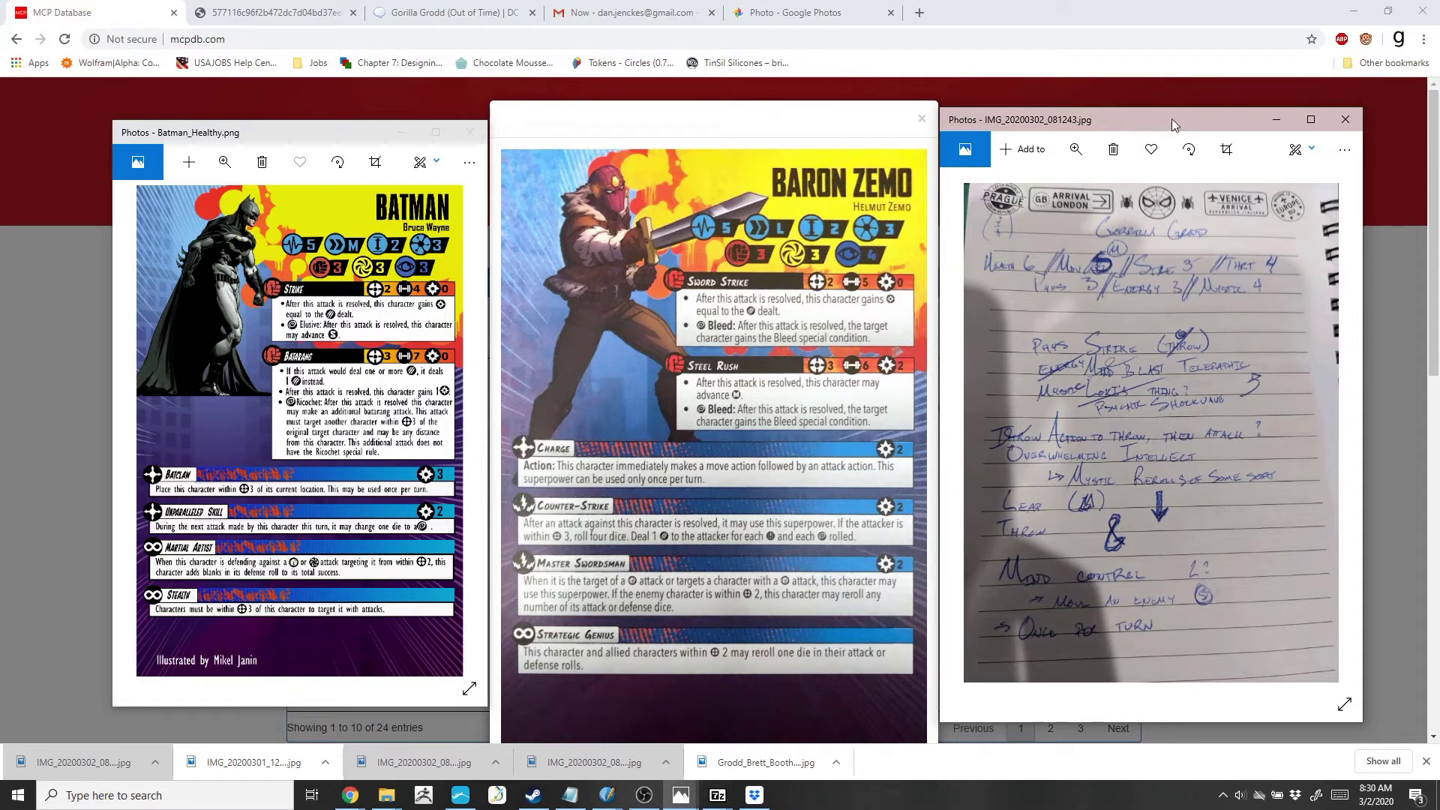
pyautogui.click(470, 132)
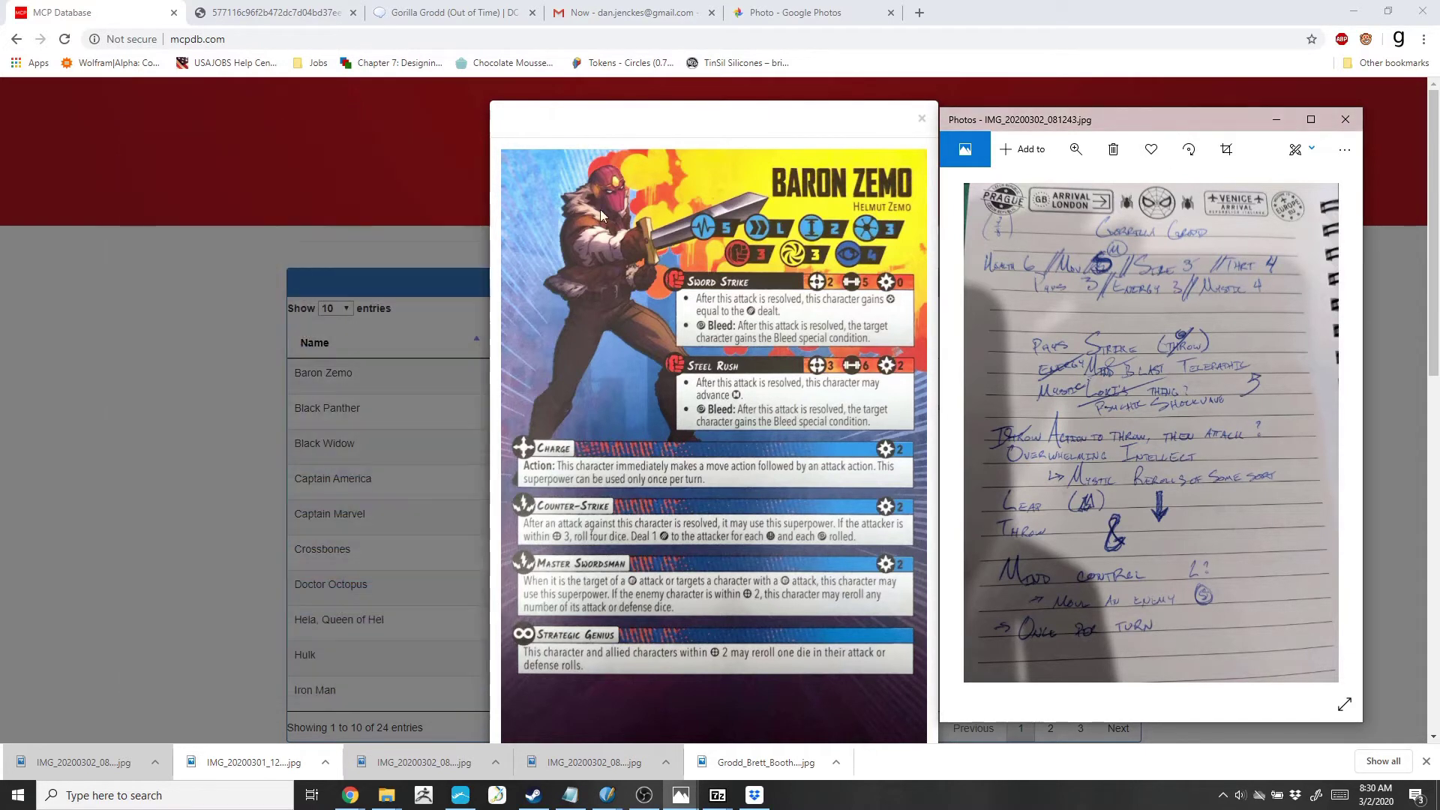
# Step: Switch to Notepad and save the Batman text as "Batman" in the Character Creation folder, replacing the existing file
pyautogui.click(571, 796)
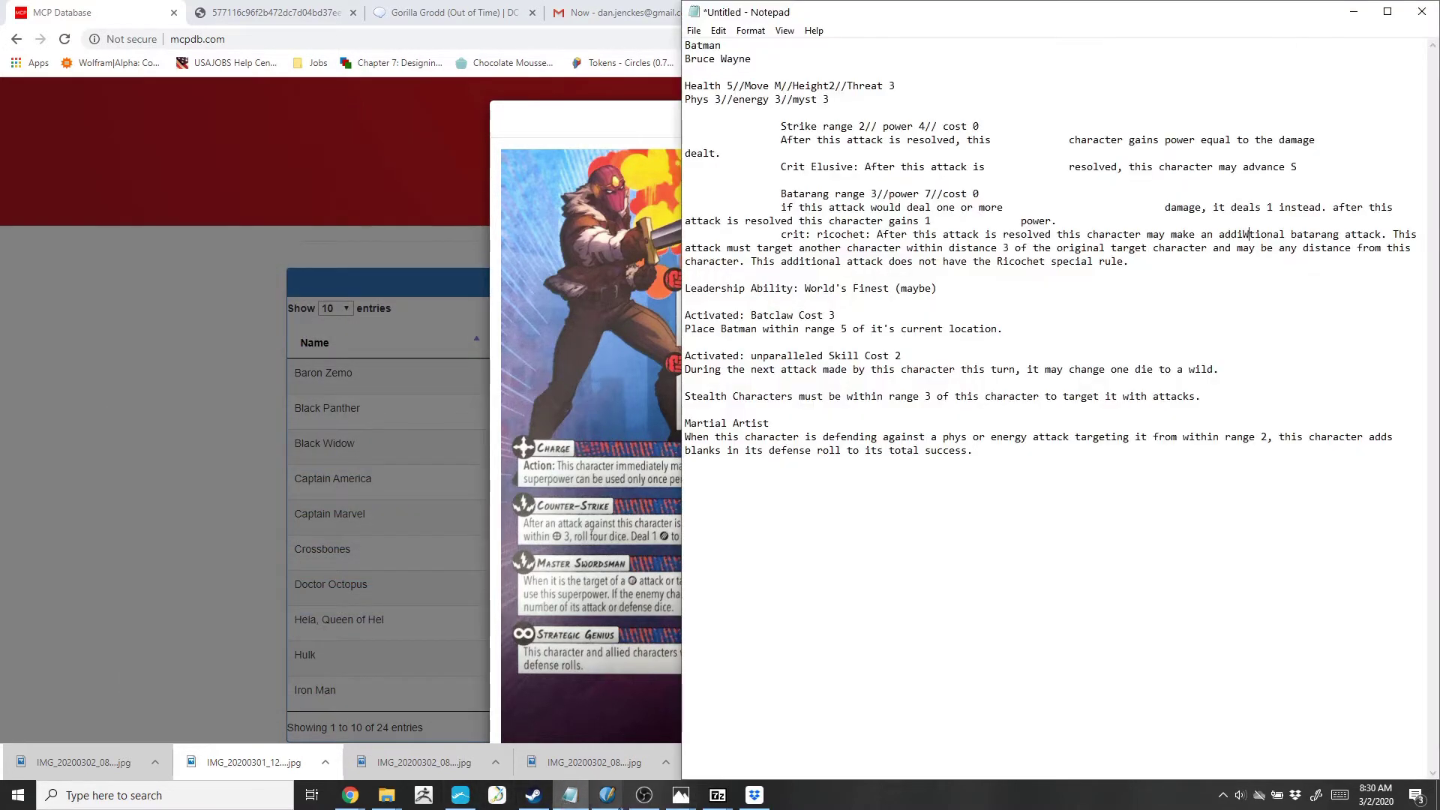
pyautogui.moveTo(878, 15); pyautogui.dragTo(447, 166)
pyautogui.click(256, 182)
pyautogui.click(284, 265)
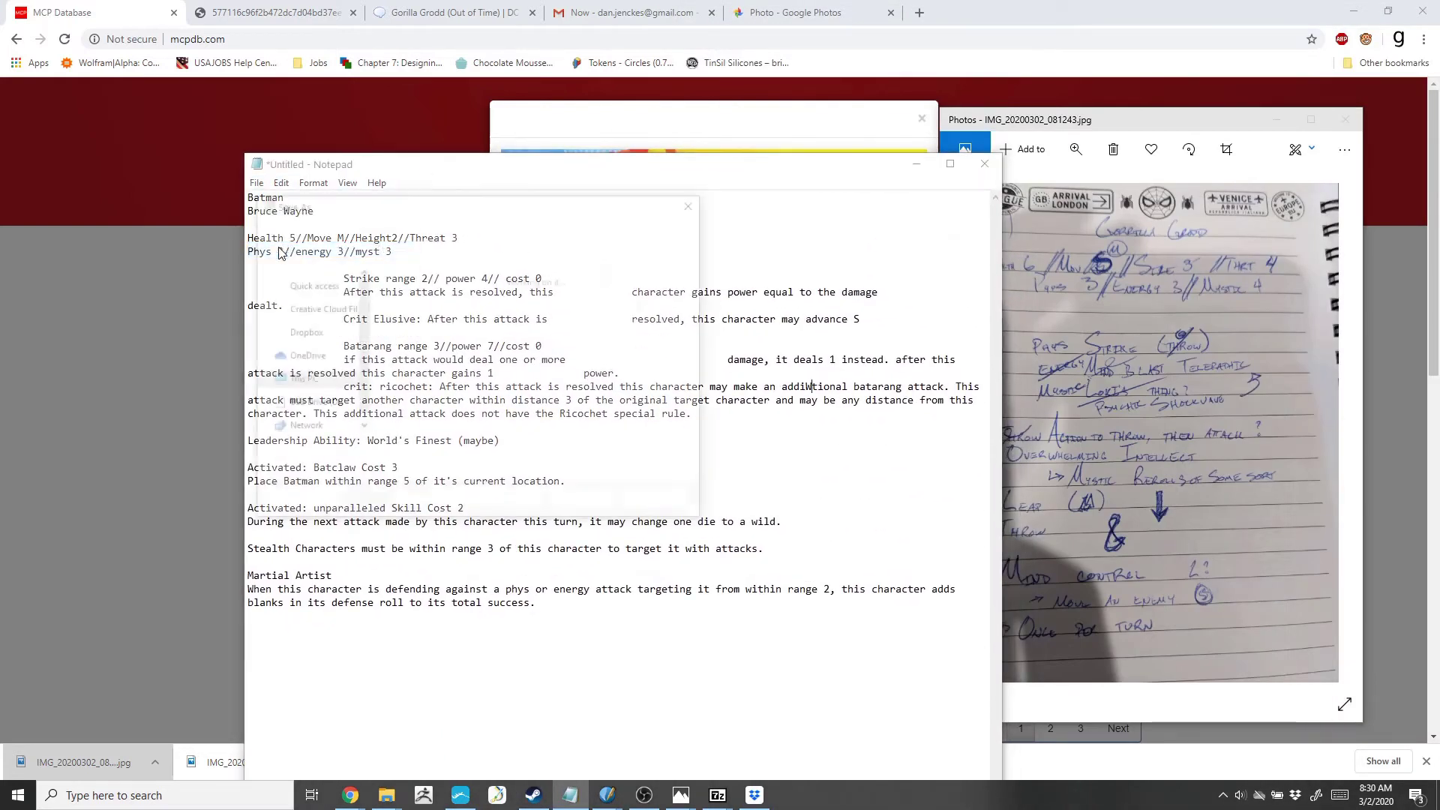
pyautogui.write('Batman')
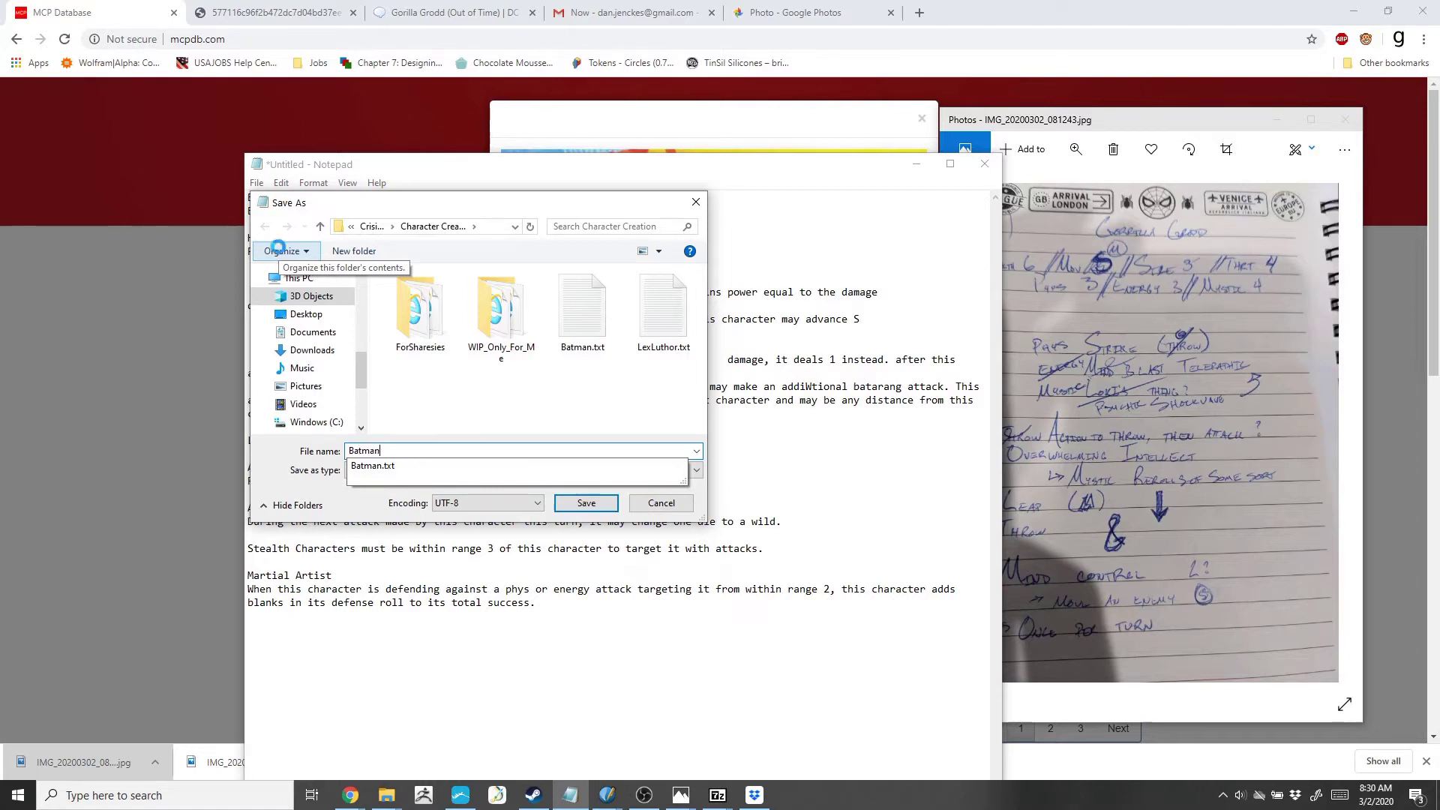
pyautogui.press('Return')
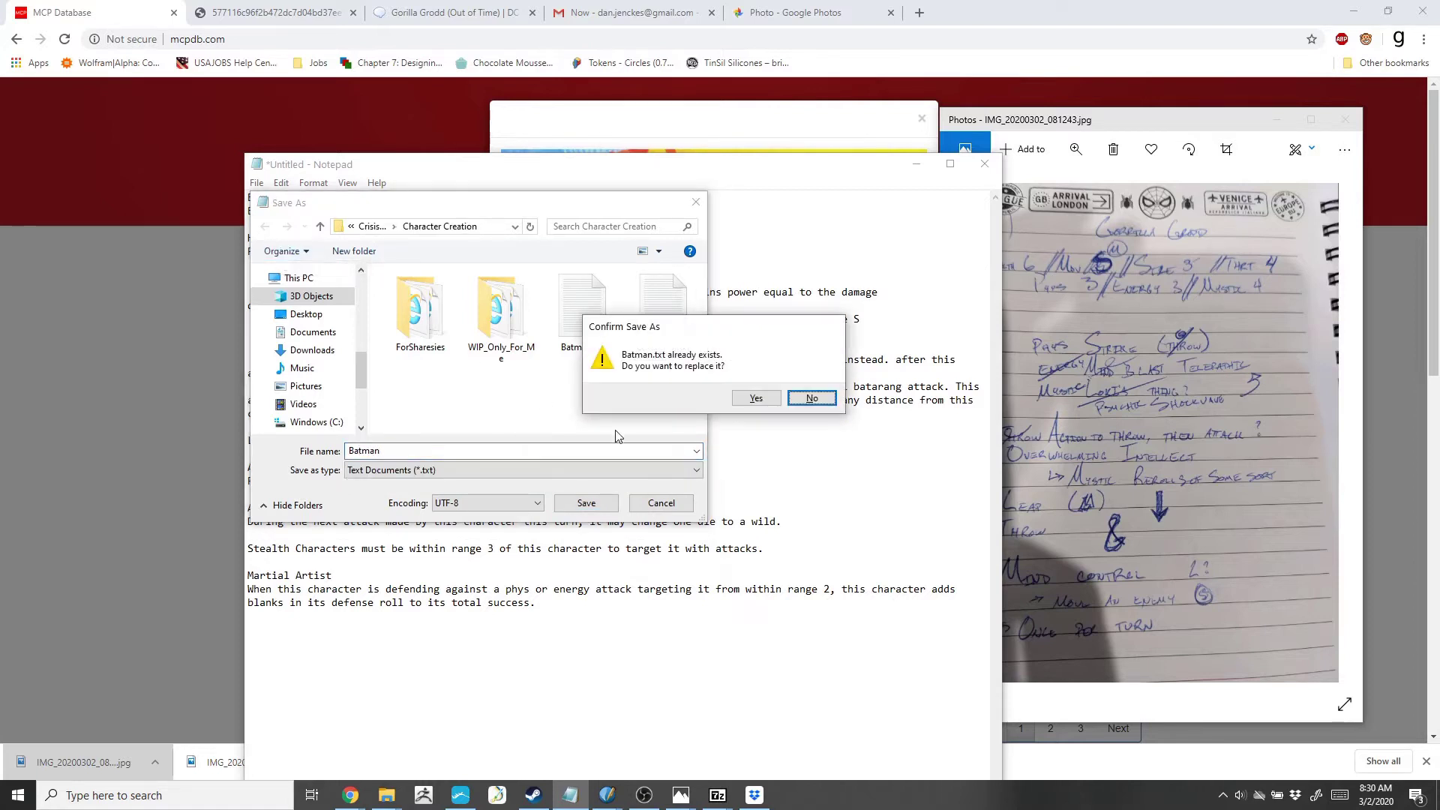
pyautogui.click(761, 404)
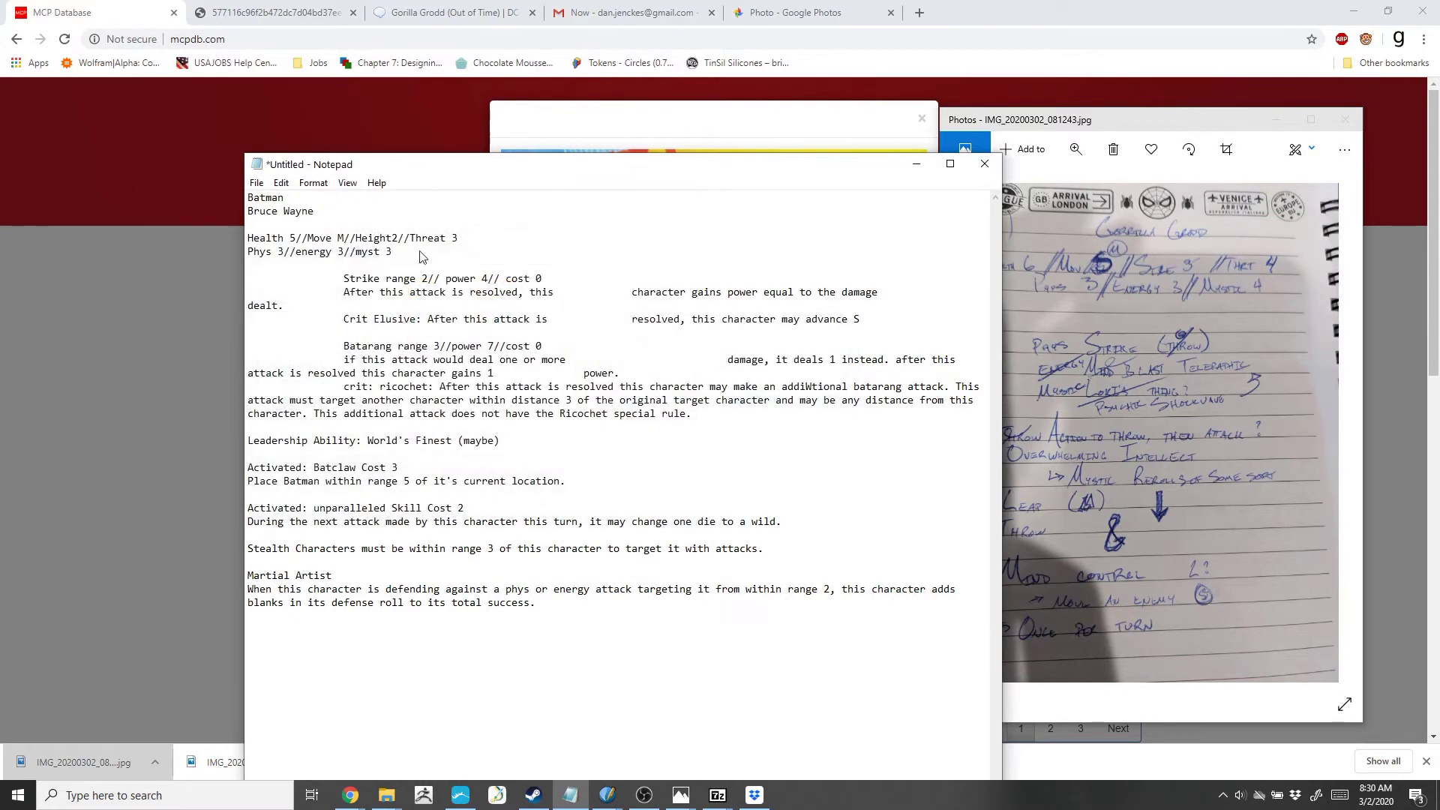
# Step: Start a new text document with the heading "Gorilla Grodd"
pyautogui.click(256, 183)
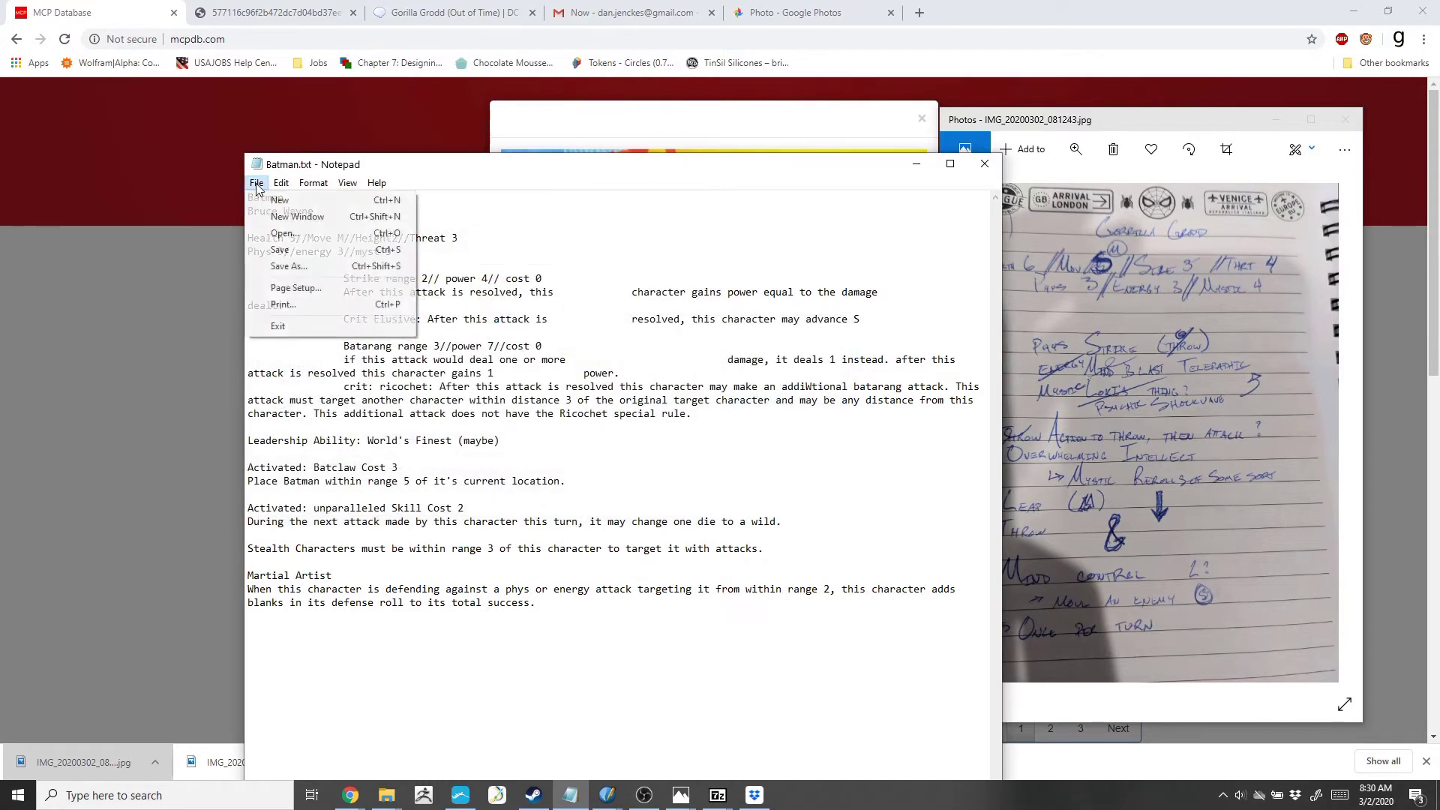
pyautogui.click(292, 201)
pyautogui.write('G')
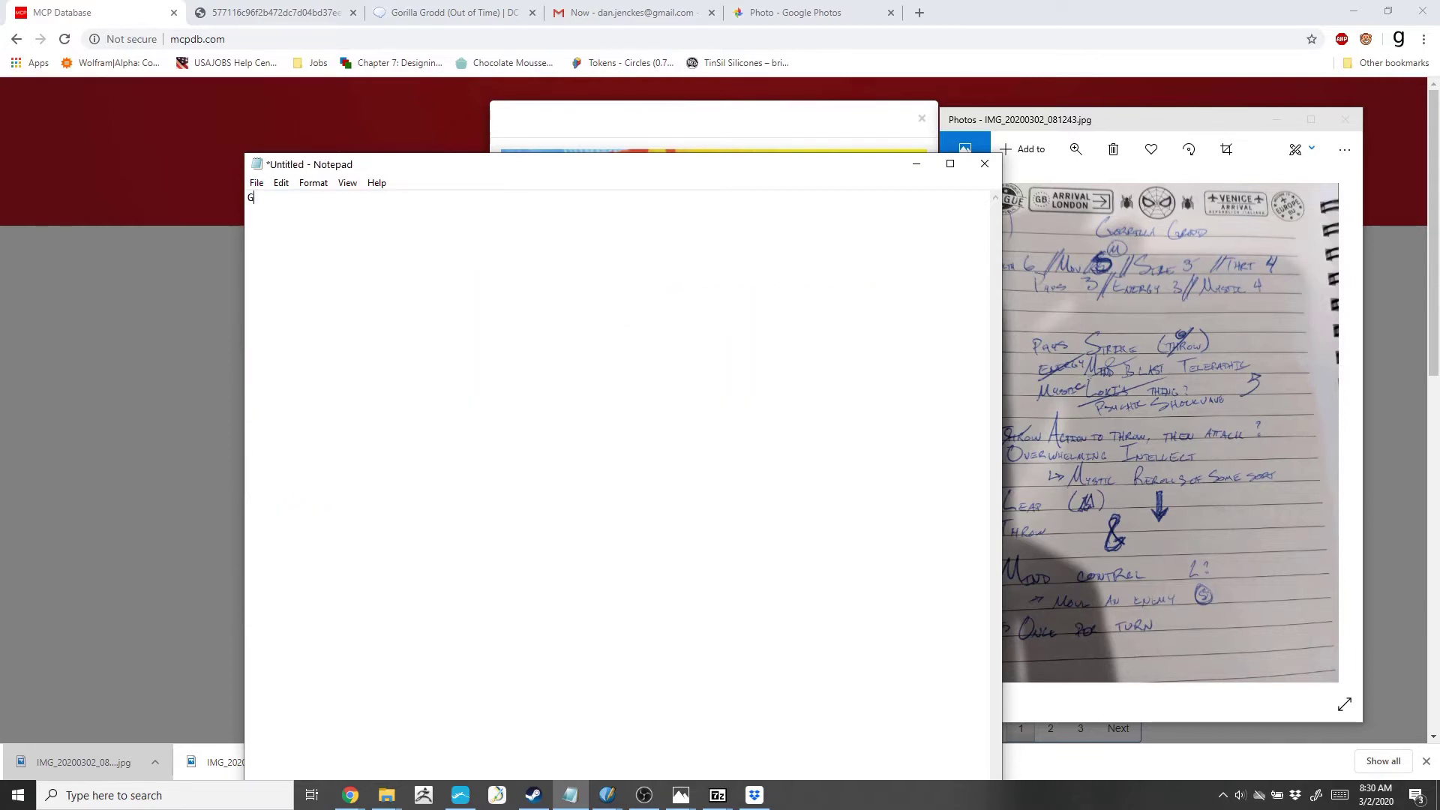
pyautogui.write('orilla Grodd  ')
# Step: Below the heading, leave a blank line and add the stats line "Heath 6// Move S// Size 3// Thret 4"
pyautogui.write('Heath')
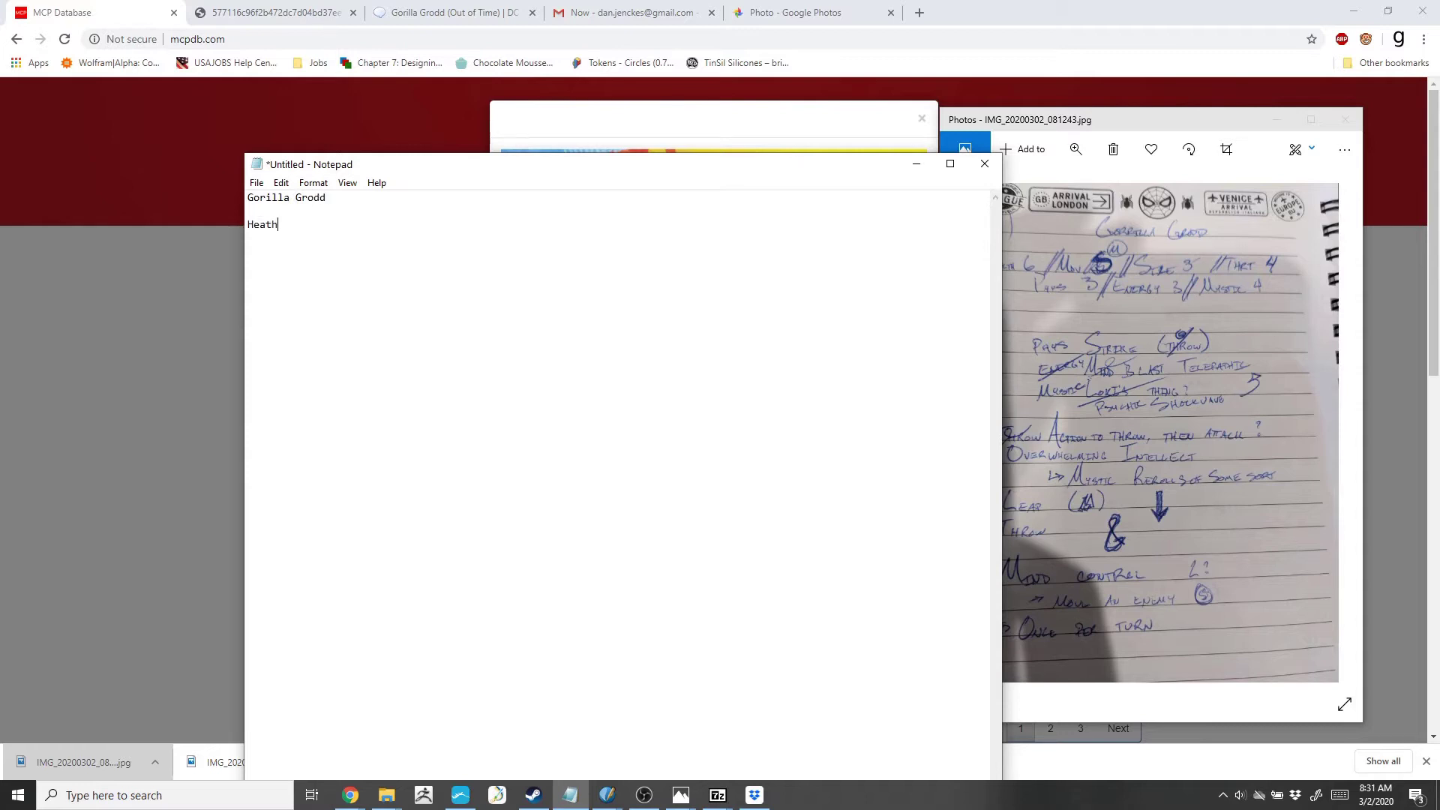
pyautogui.write(' 6// Move')
pyautogui.write(' S')
pyautogui.write('// Size 3')
pyautogui.write('// Thret')
pyautogui.write(' 4 ')
# Step: Add the defense line "Phs 3// Energy 3// Mystic 4" and start an indented line beneath it
pyautogui.write('Phs 3')
pyautogui.write('// ')
pyautogui.write('Energy 3')
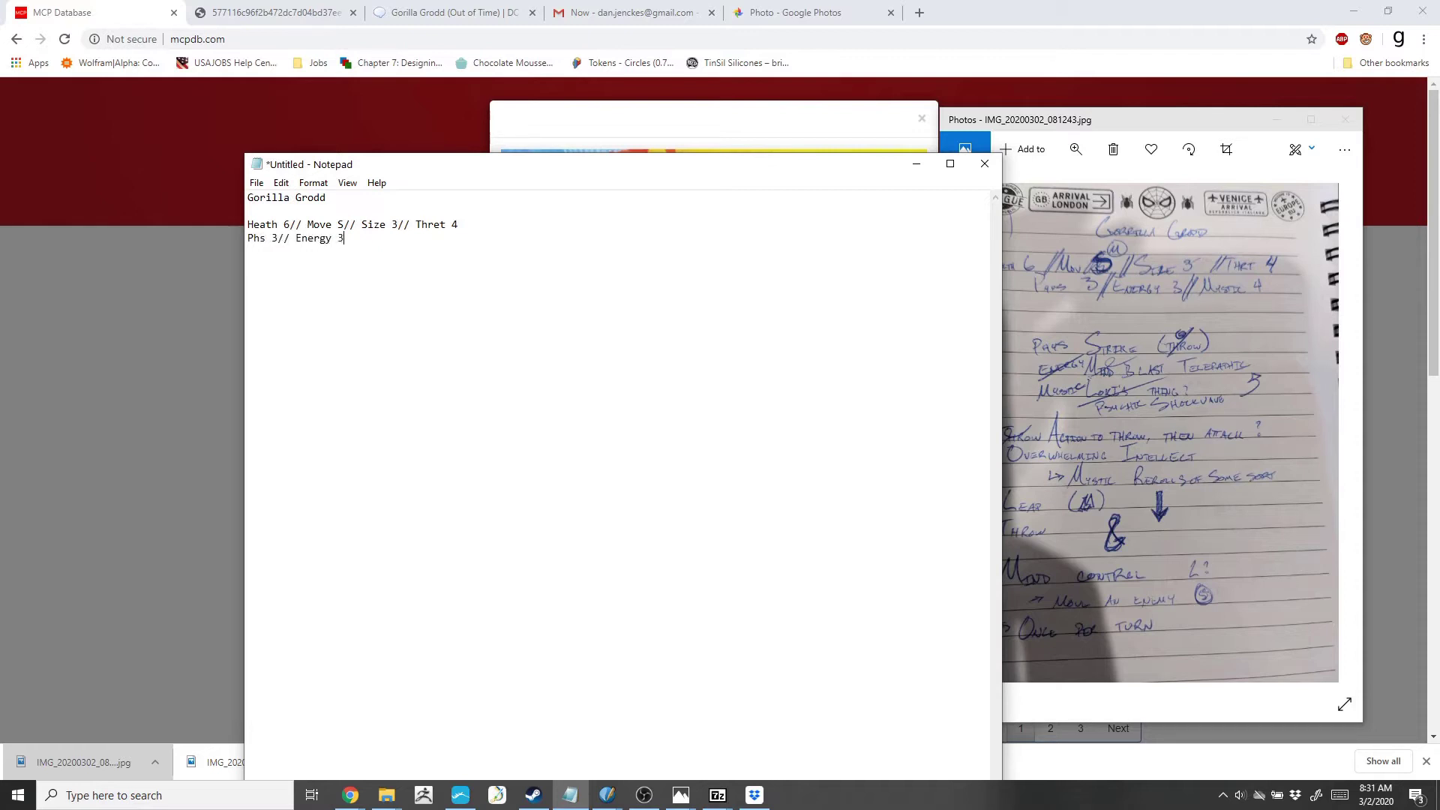
pyautogui.write('// Mystic 4 \t\t')
# Step: Begin the attack line with "Strike //" and narrow and reposition the text window so the reference card and notes stay visible
pyautogui.write('Strike:')
pyautogui.press('BackSpace')
pyautogui.write('// Mystic 4')
pyautogui.moveTo(877, 167); pyautogui.dragTo(891, 123)
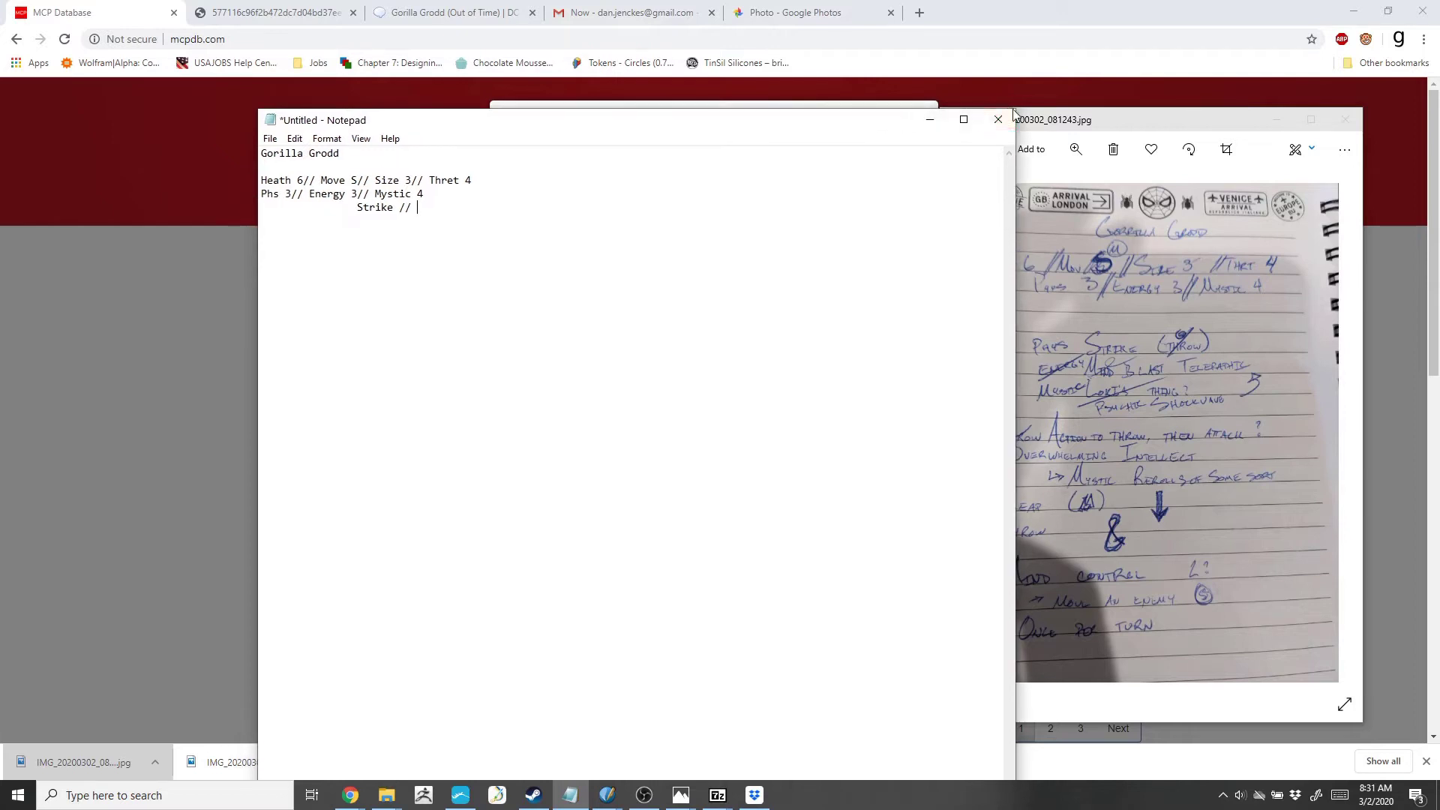
pyautogui.moveTo(1012, 113); pyautogui.dragTo(545, 115)
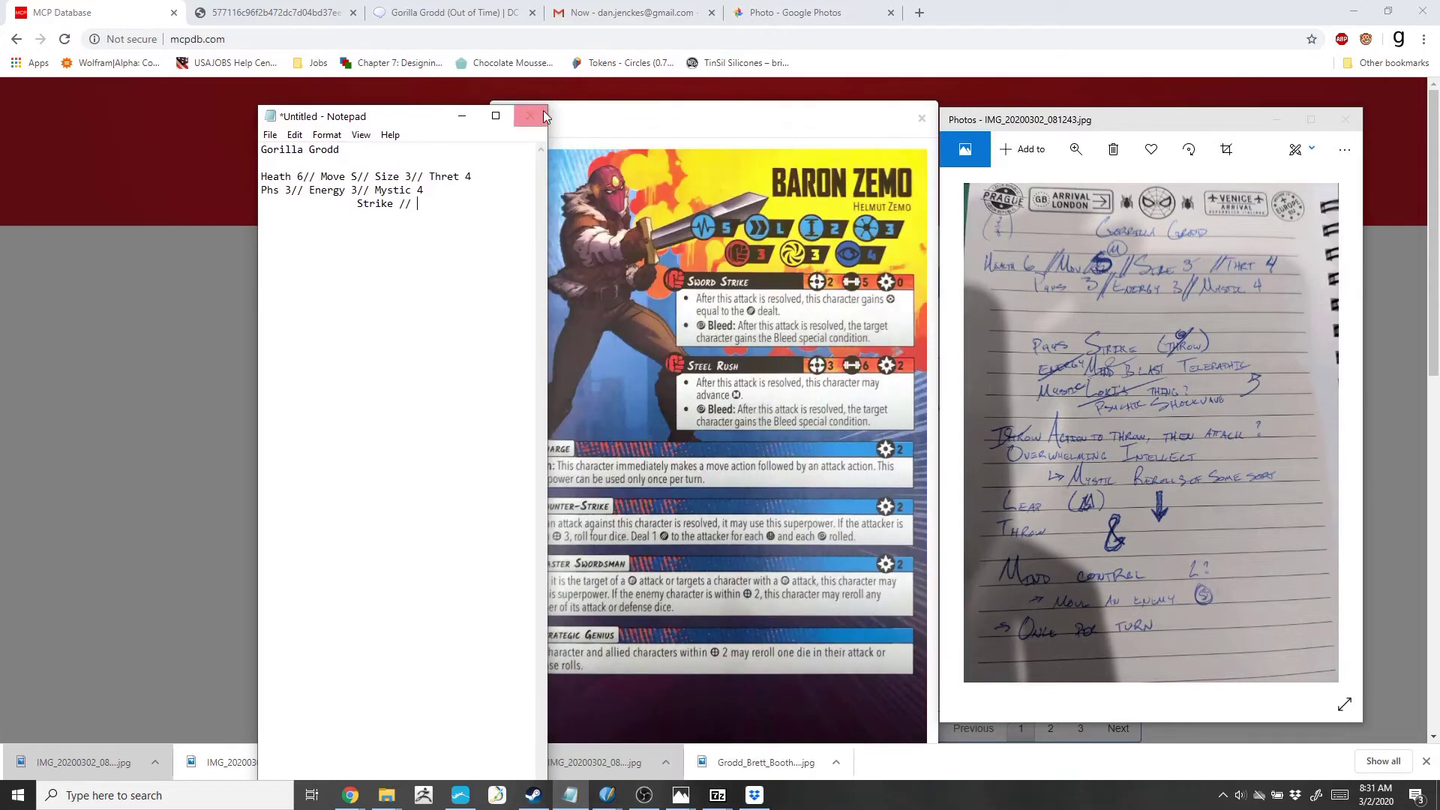
pyautogui.moveTo(420, 120); pyautogui.dragTo(501, 110)
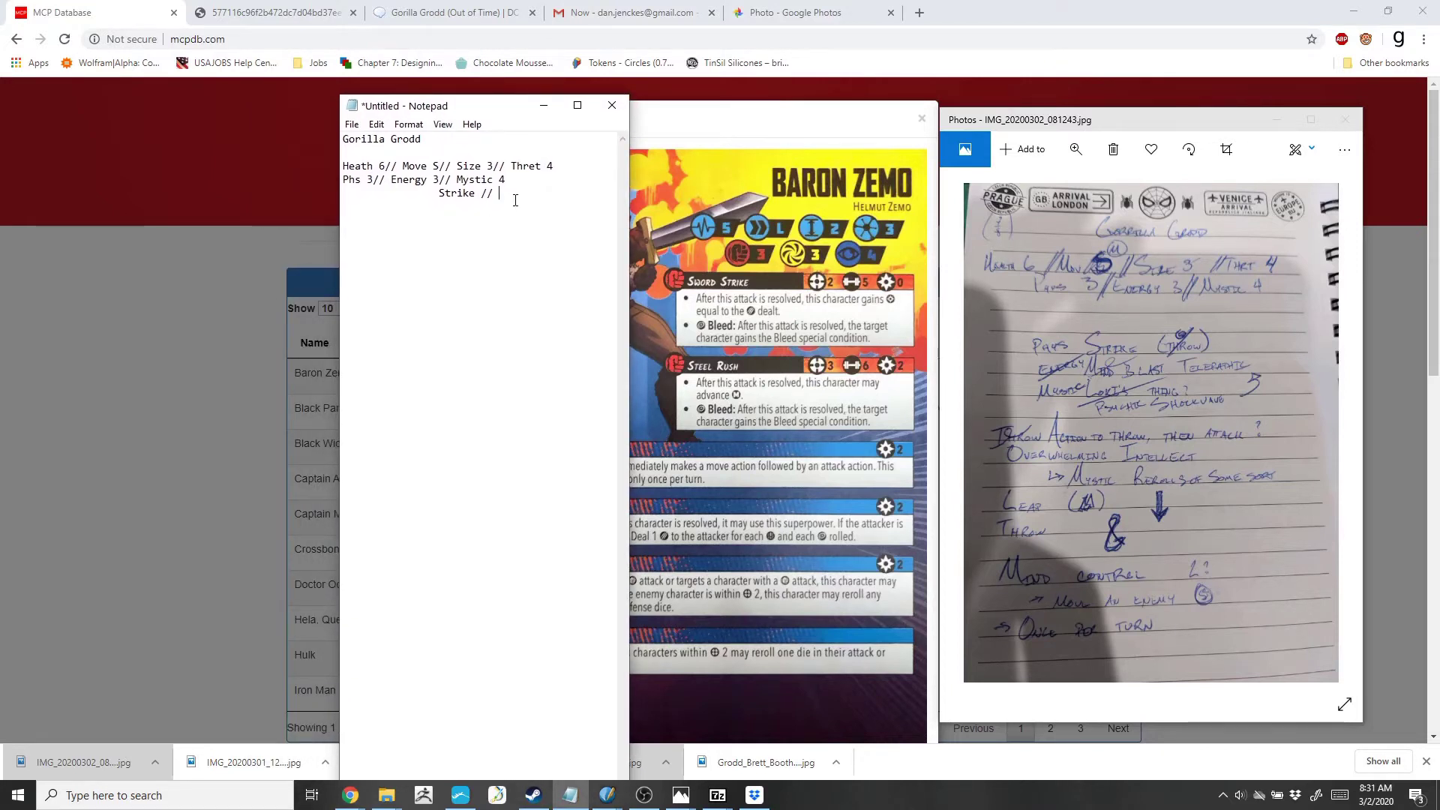
# Step: Complete the Strike line with "Rng 2 // Power 5 // Cost 0" and widen the text window to fit it
pyautogui.write('Rng')
pyautogui.write(' //')
pyautogui.press('BackSpace')
pyautogui.press('BackSpace')
pyautogui.press('BackSpace')
pyautogui.write('2 // Power 5 // Cost 0')
pyautogui.moveTo(628, 252); pyautogui.dragTo(688, 258)
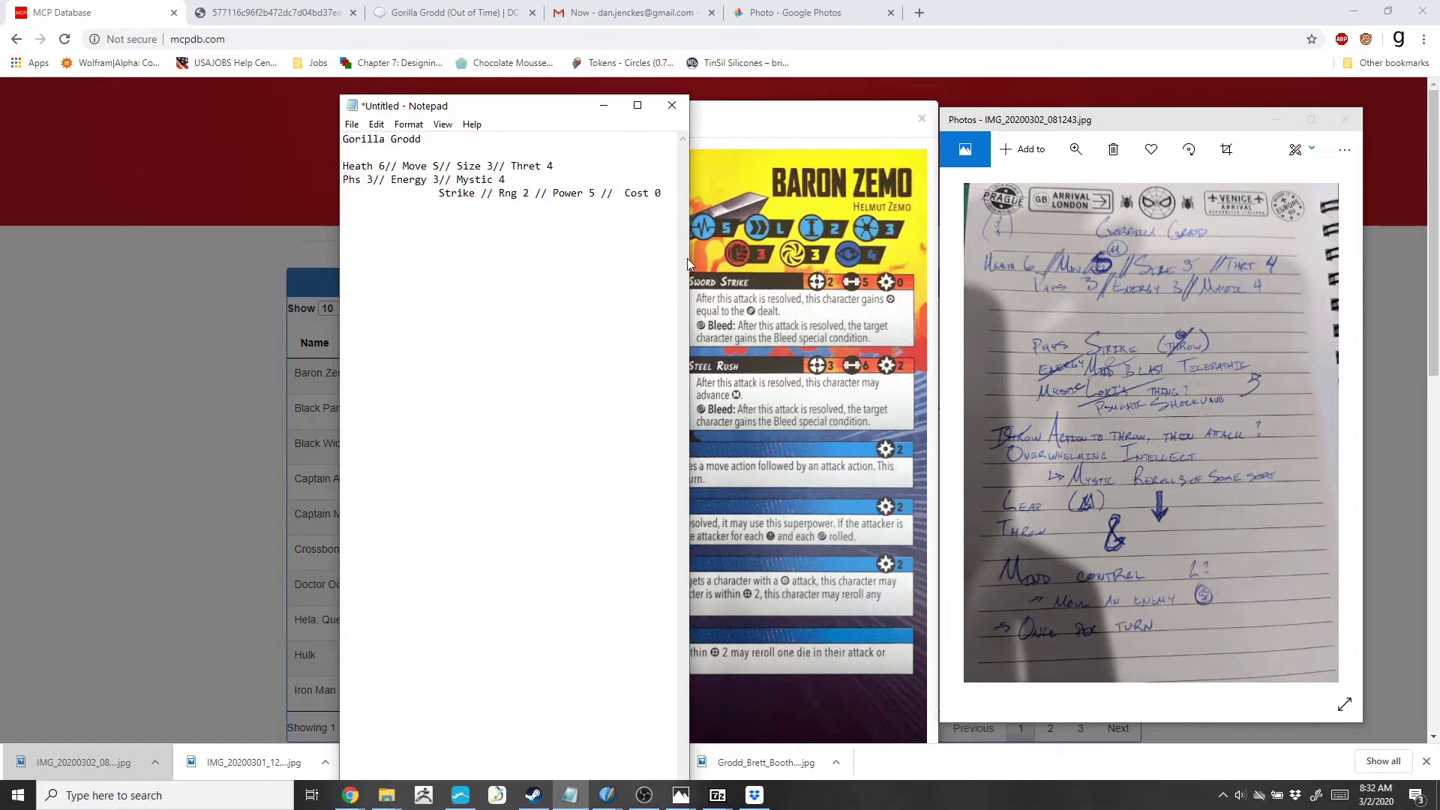
pyautogui.moveTo(564, 112); pyautogui.dragTo(503, 114)
# Step: Add a second attack line beneath Strike beginning with "Psychic Shockwave//"
pyautogui.click(598, 193)
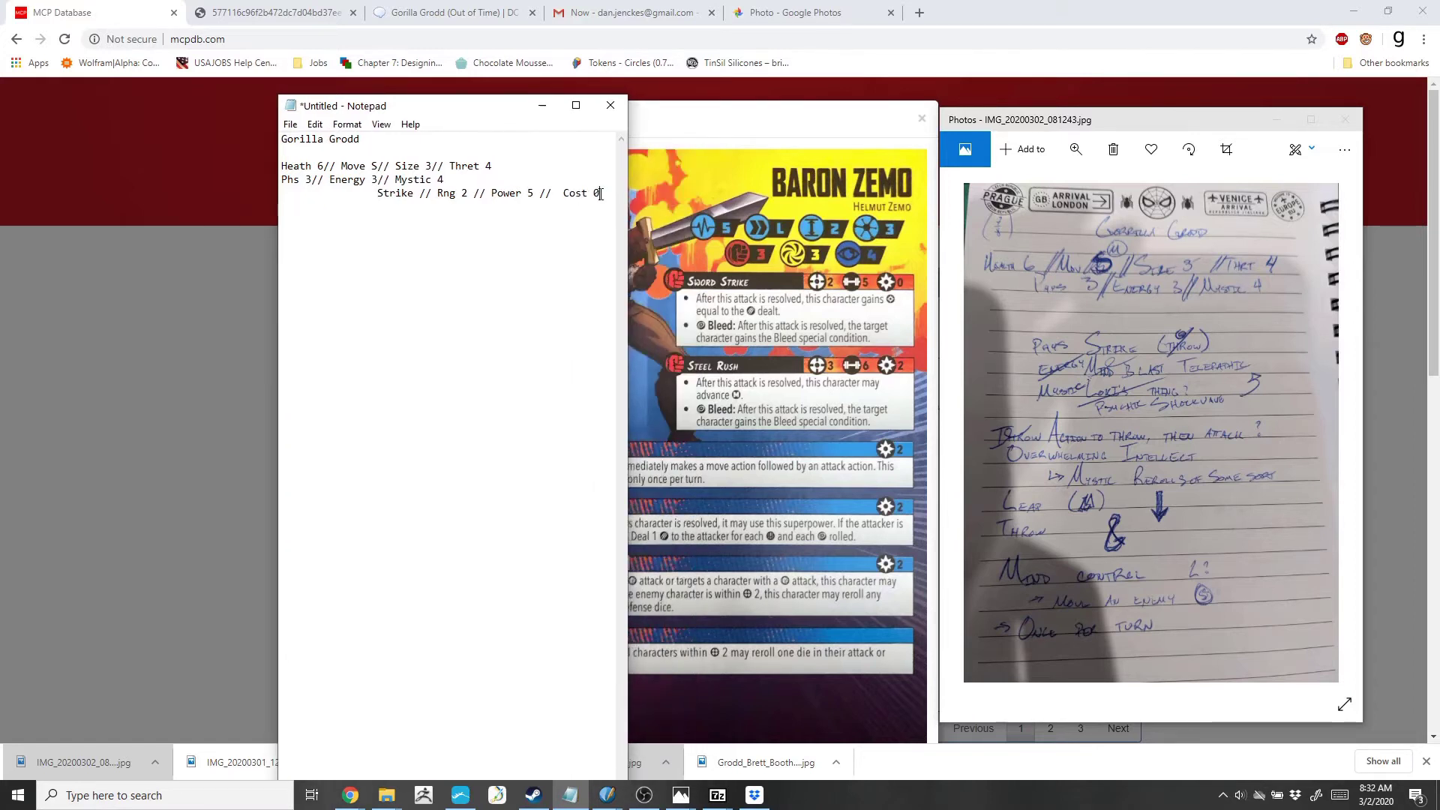
pyautogui.press('Return')
pyautogui.write('Stea')
pyautogui.press('BackSpace')
pyautogui.press('BackSpace')
pyautogui.press('BackSpace')
pyautogui.press('BackSpace')
pyautogui.write('Psychic Shockwave// R')
pyautogui.press('BackSpace')
# Step: Browse the characters in the MCP Database and open Vision's card as a reference for the attack's range
pyautogui.click(177, 346)
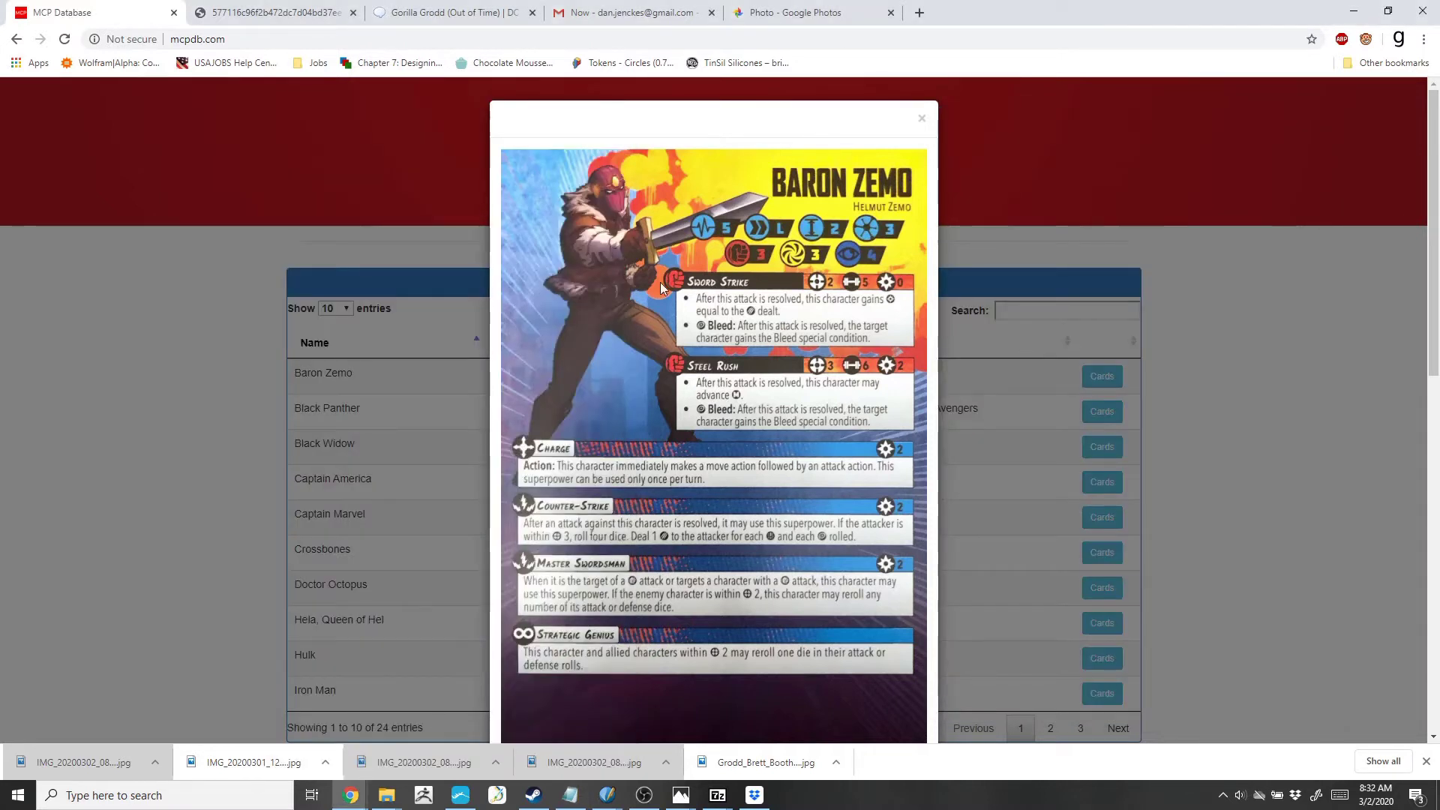
pyautogui.click(922, 118)
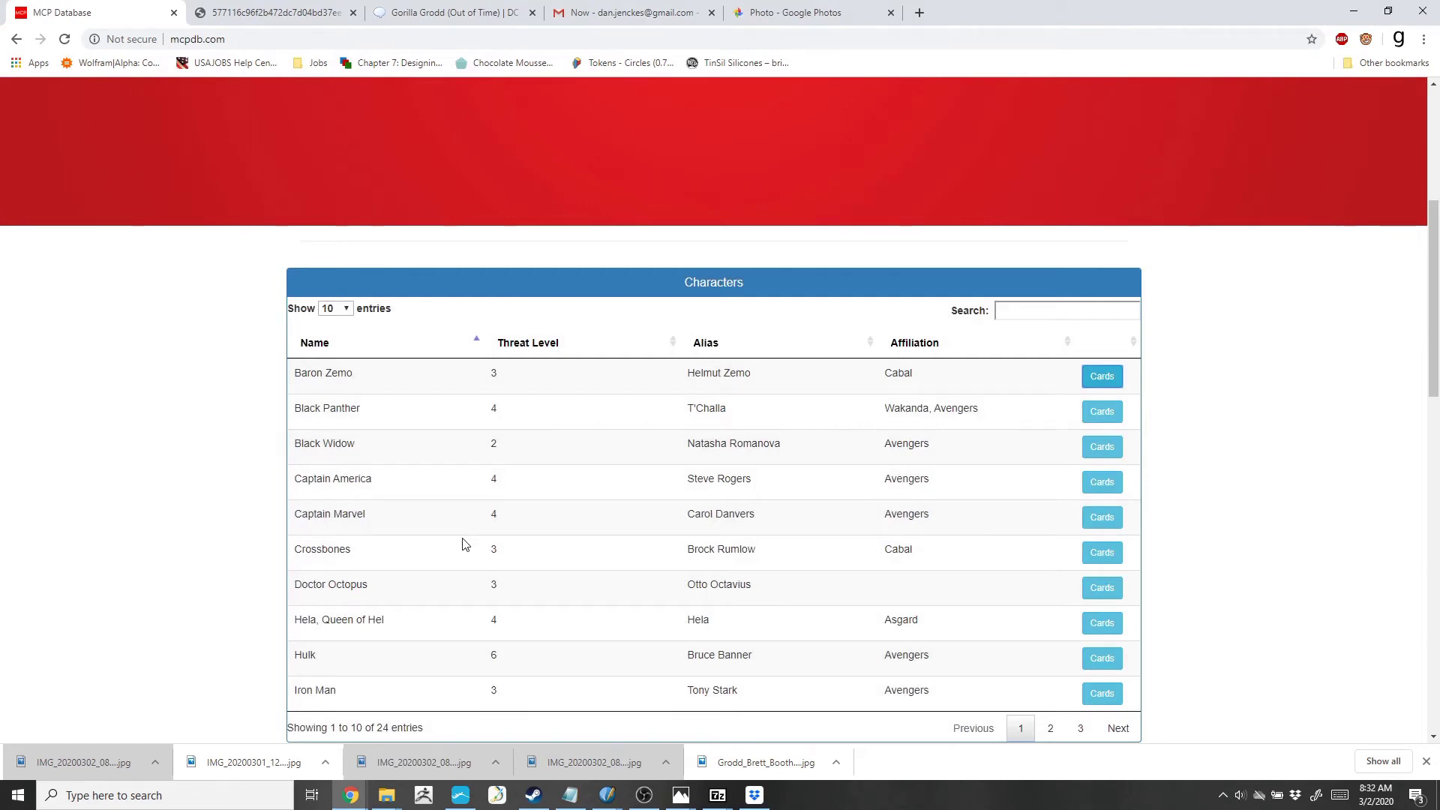
pyautogui.scroll(-1, 461, 543)
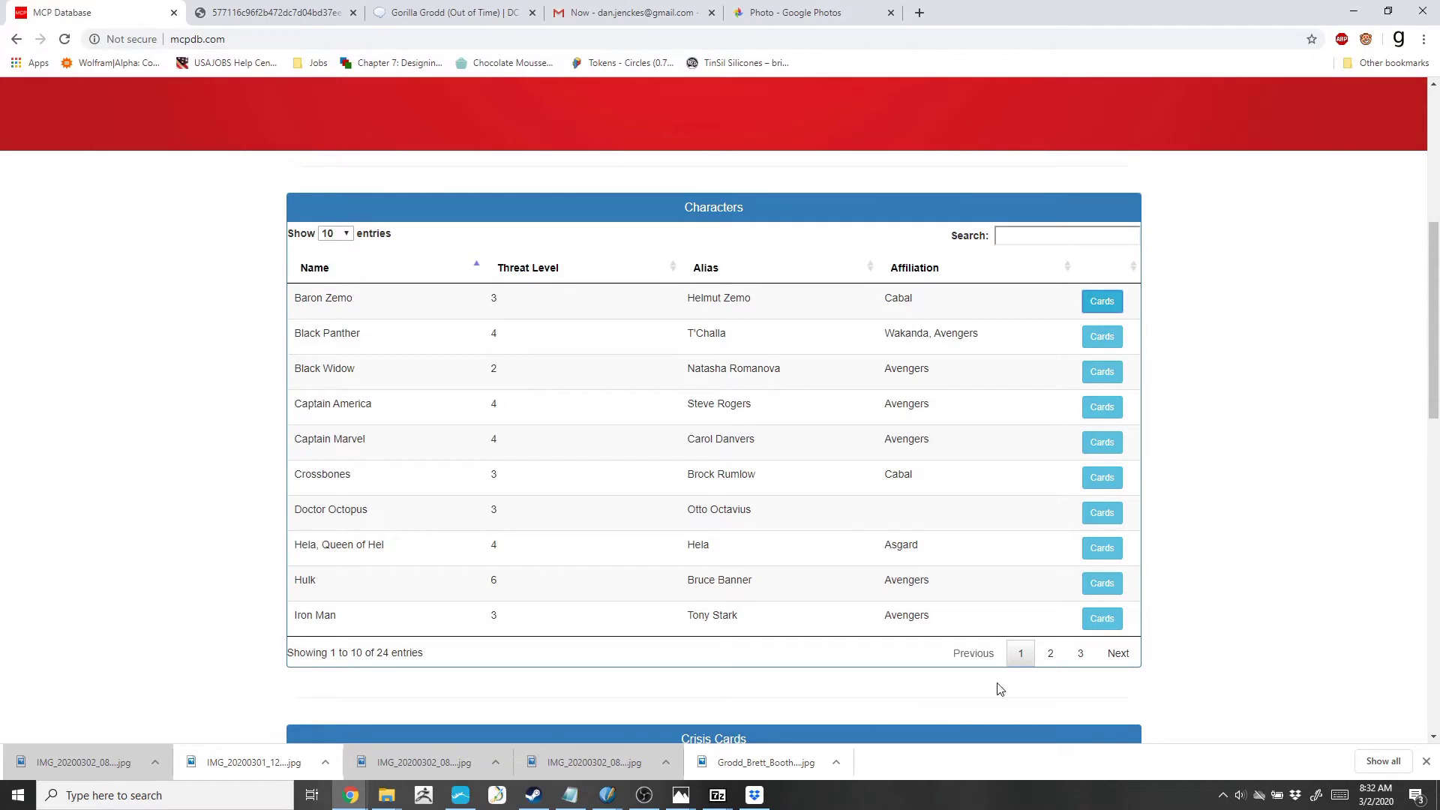
pyautogui.click(1050, 653)
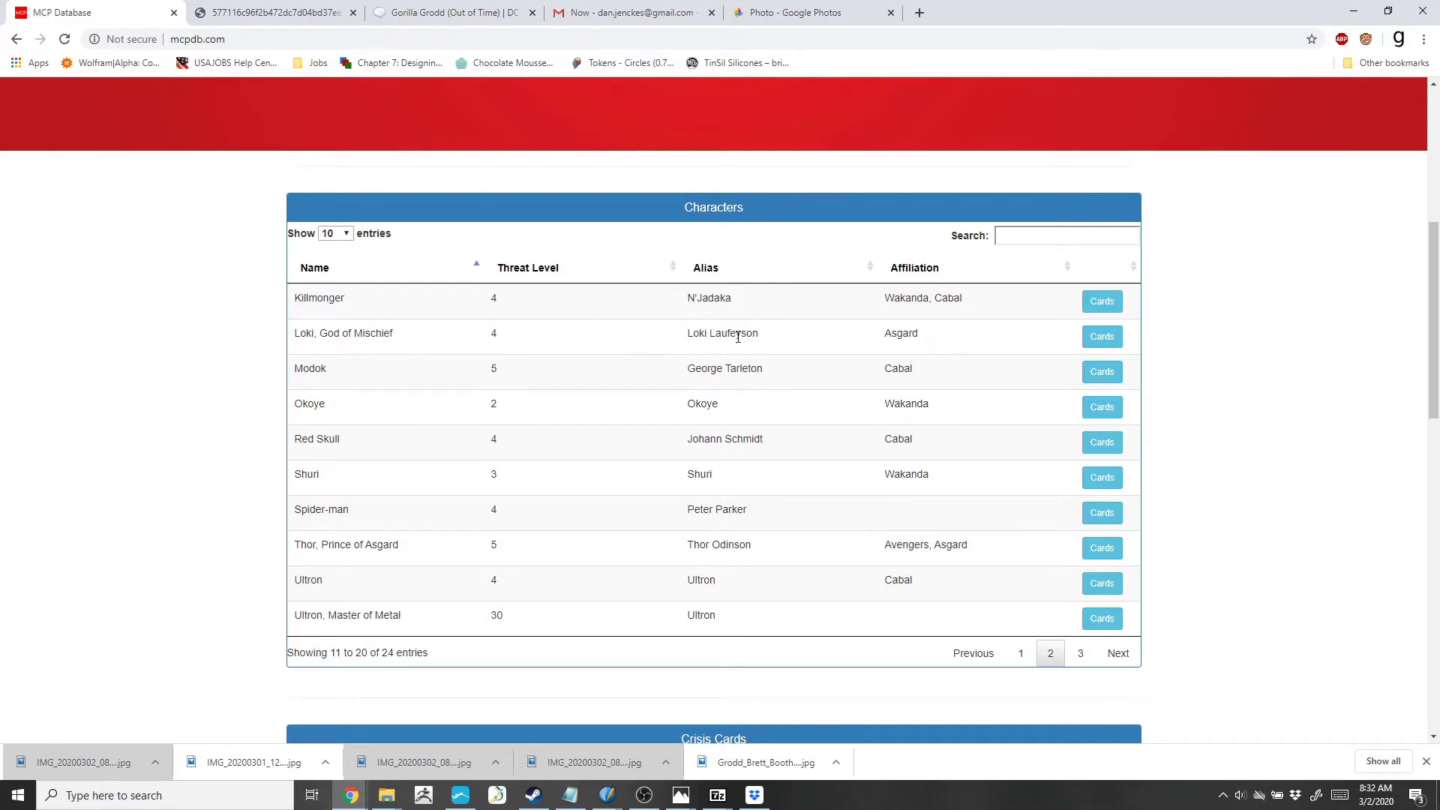
pyautogui.click(1072, 655)
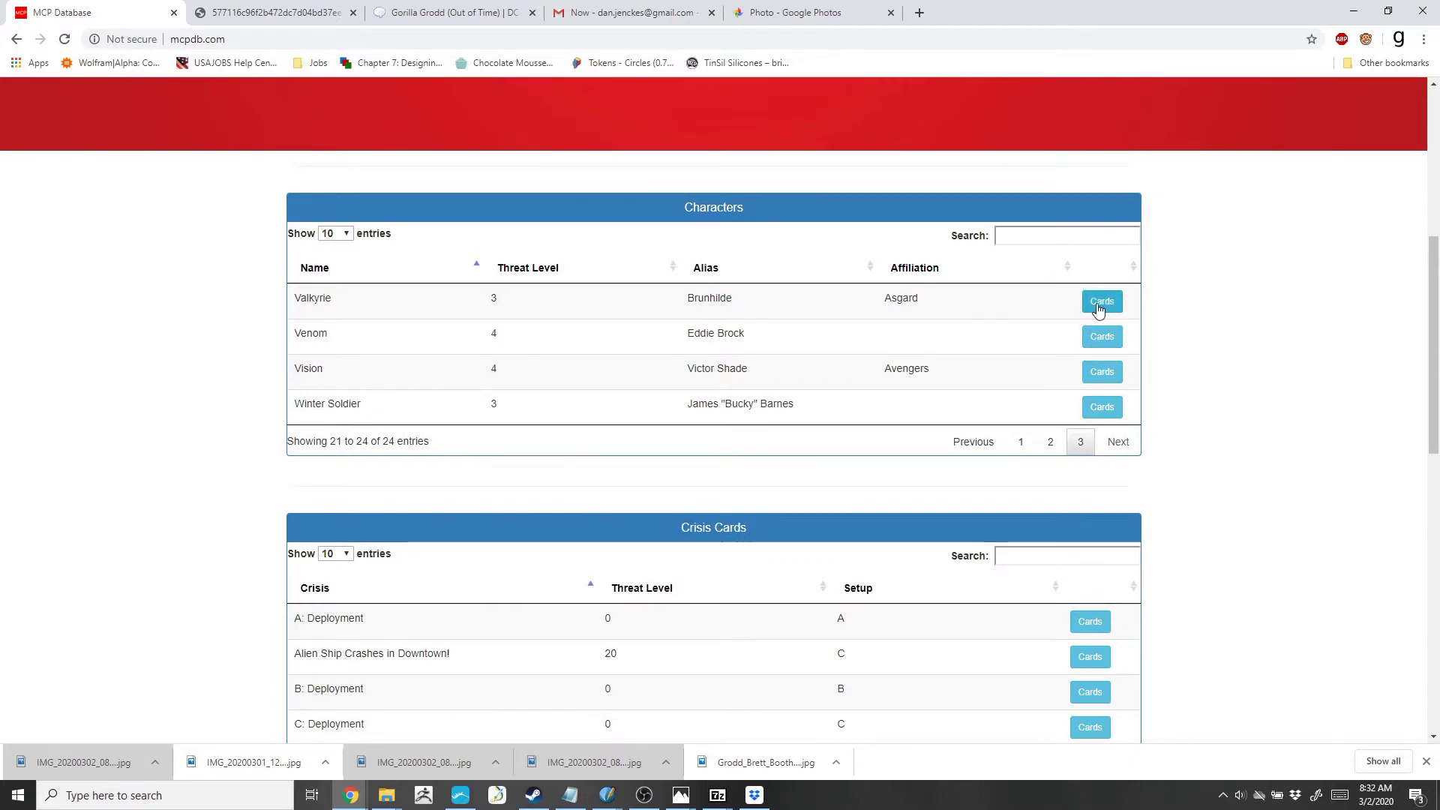
pyautogui.click(1101, 371)
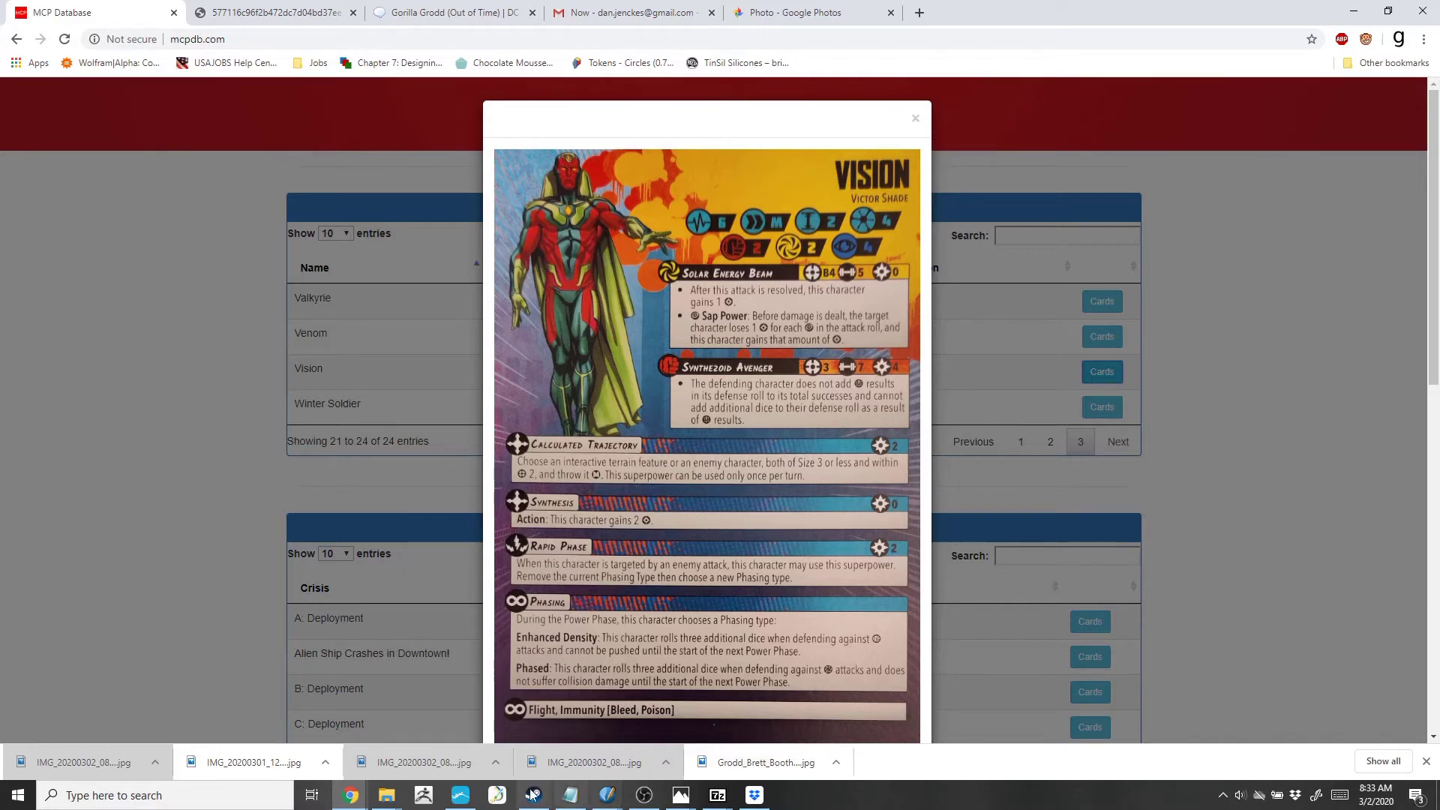
# Step: Back in Notepad, complete the Psychic Shockwave line with "B3 // Power 7 // Cost 3"
pyautogui.click(569, 798)
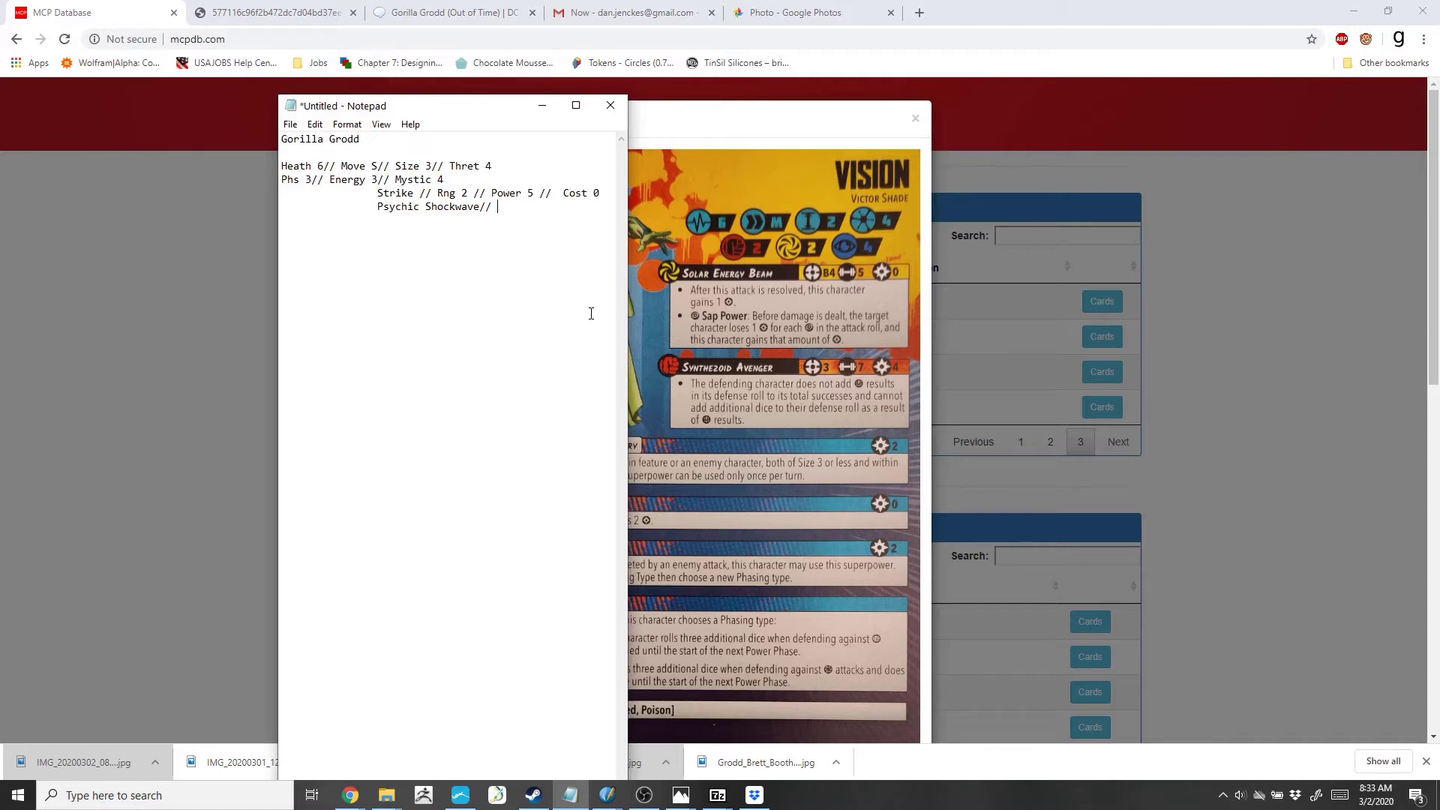
pyautogui.write('B3 // Power 7 //')
pyautogui.write('Cost 3')
# Step: Reduce the indentation of the Strike and Psychic Shockwave lines to a single tab each
pyautogui.click(378, 193)
pyautogui.press('BackSpace')
pyautogui.press('BackSpace')
pyautogui.press('BackSpace')
pyautogui.press('BackSpace')
pyautogui.press('BackSpace')
pyautogui.press('BackSpace')
pyautogui.press('BackSpace')
pyautogui.press('BackSpace')
pyautogui.press('BackSpace')
pyautogui.press('BackSpace')
pyautogui.press('BackSpace')
pyautogui.press('BackSpace')
pyautogui.press('BackSpace')
pyautogui.press('BackSpace')
pyautogui.press('BackSpace')
pyautogui.press('BackSpace')
pyautogui.press('BackSpace')
pyautogui.press('Return')
pyautogui.press('Tab')
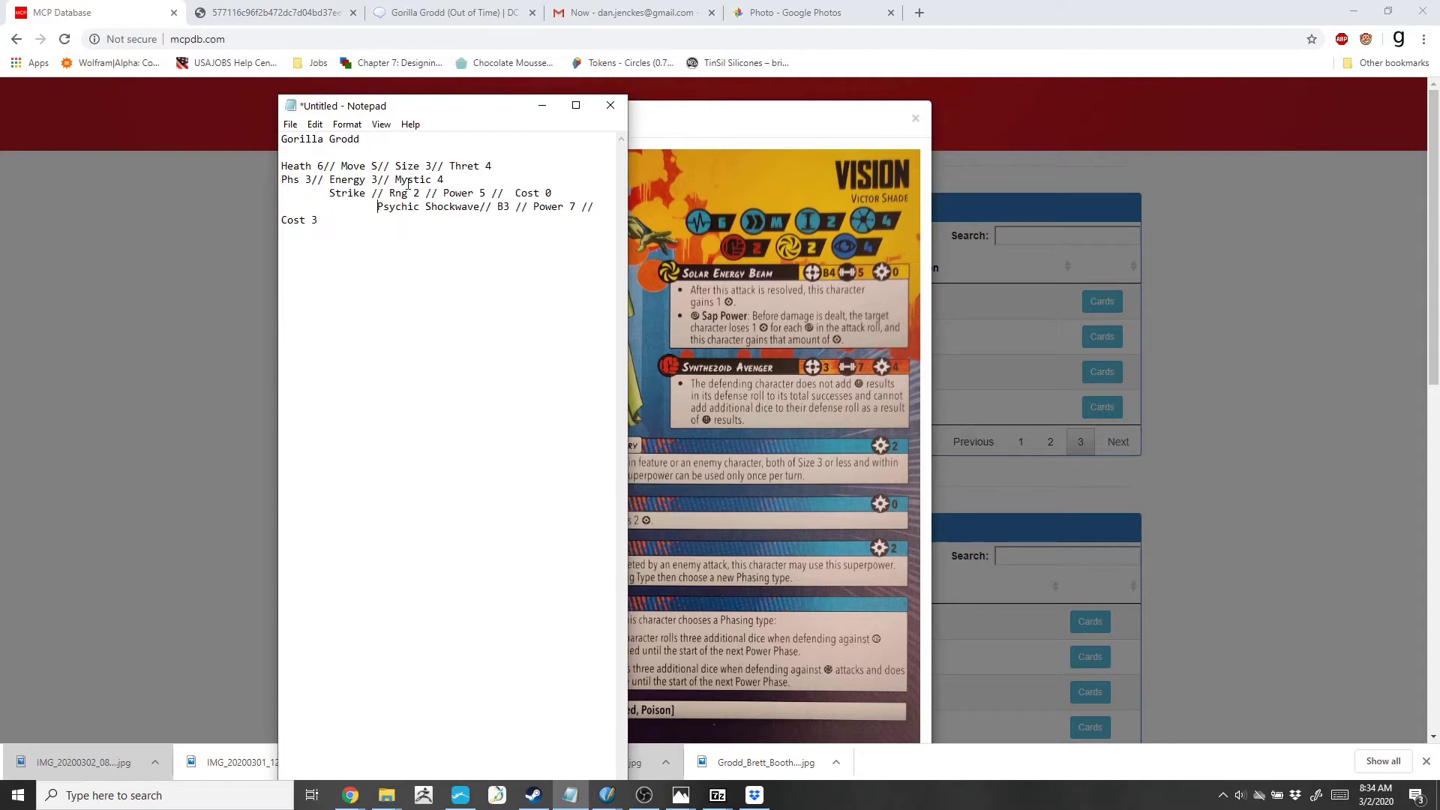
pyautogui.press('BackSpace')
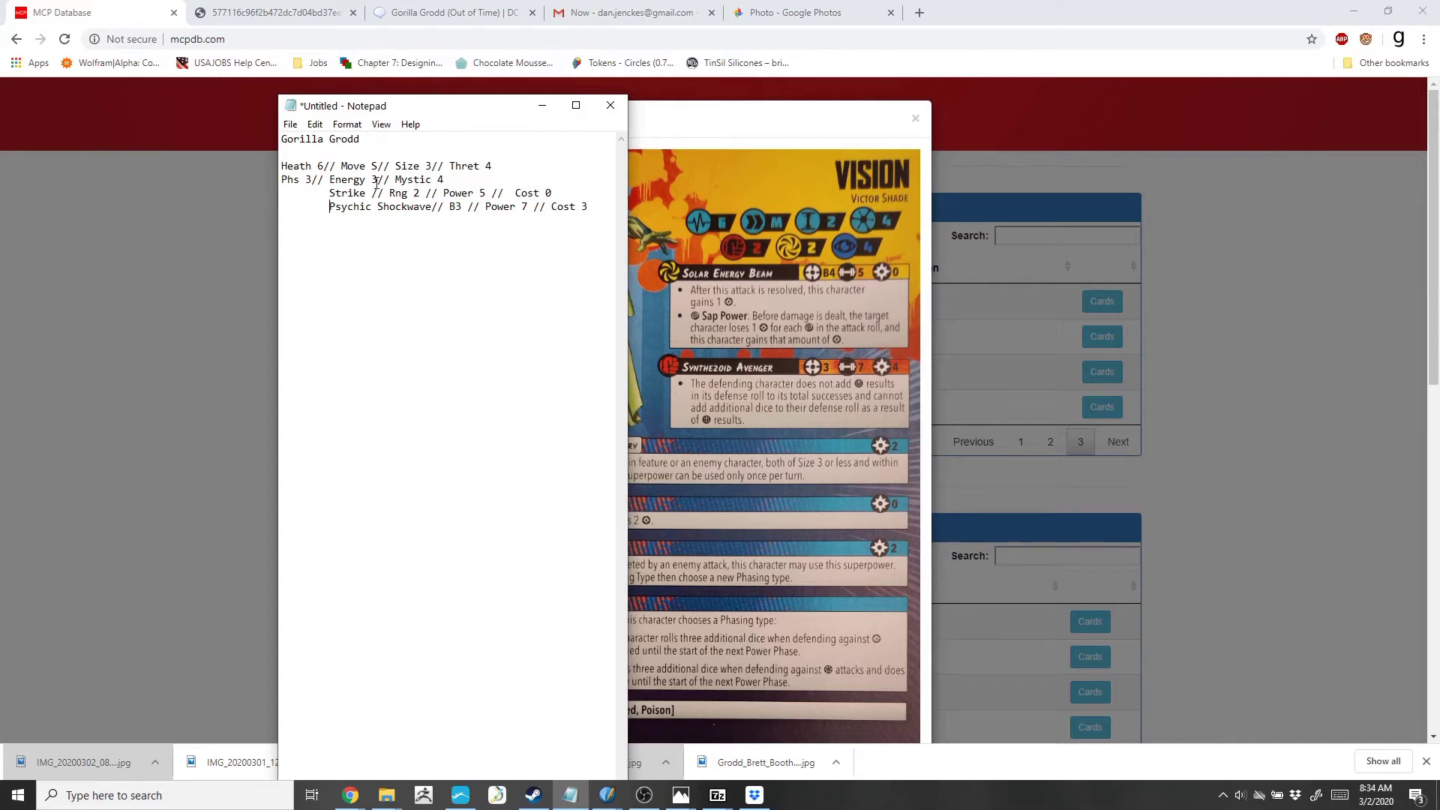
# Step: Insert a new line below Psychic Shockwave and another below Strike for their attack descriptions
pyautogui.click(592, 205)
pyautogui.press('Return')
pyautogui.click(550, 194)
pyautogui.press('Return')
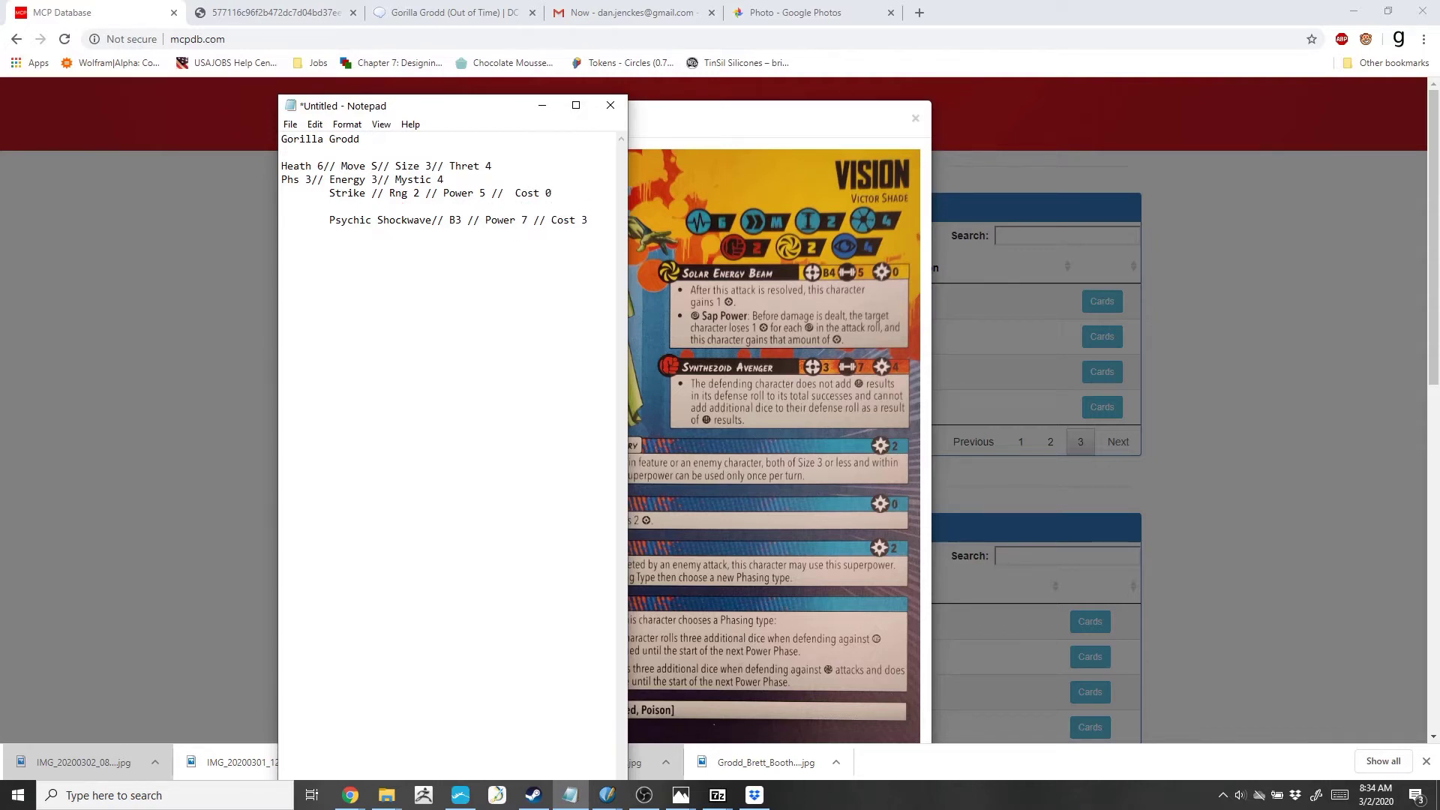
# Step: Replace Vision's card with Baron Zemo's card in the MCP Database as the wording reference, and return to Notepad
pyautogui.click(1222, 320)
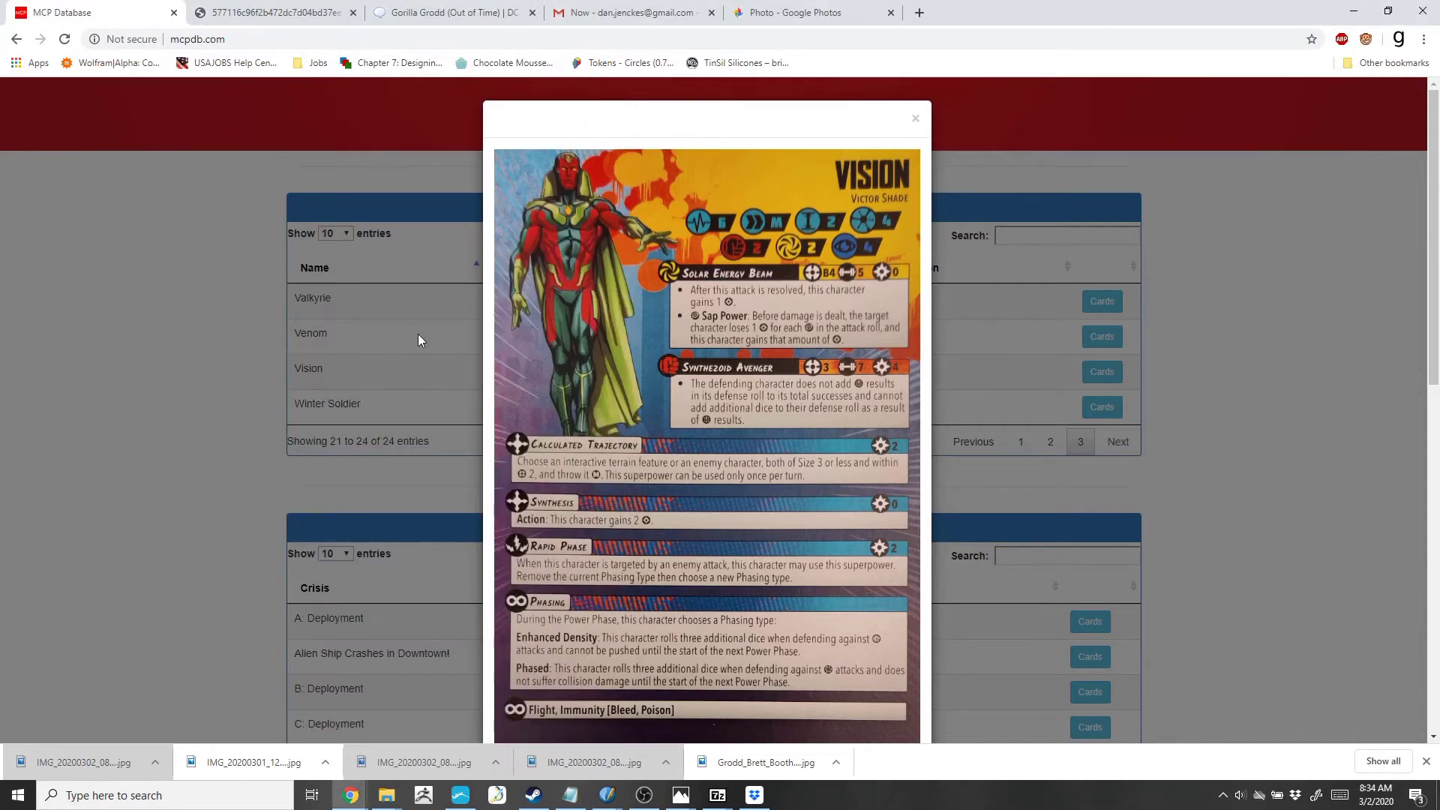
pyautogui.click(914, 118)
pyautogui.scroll(-2, 555, 405)
pyautogui.scroll(1, 660, 405)
pyautogui.click(1022, 369)
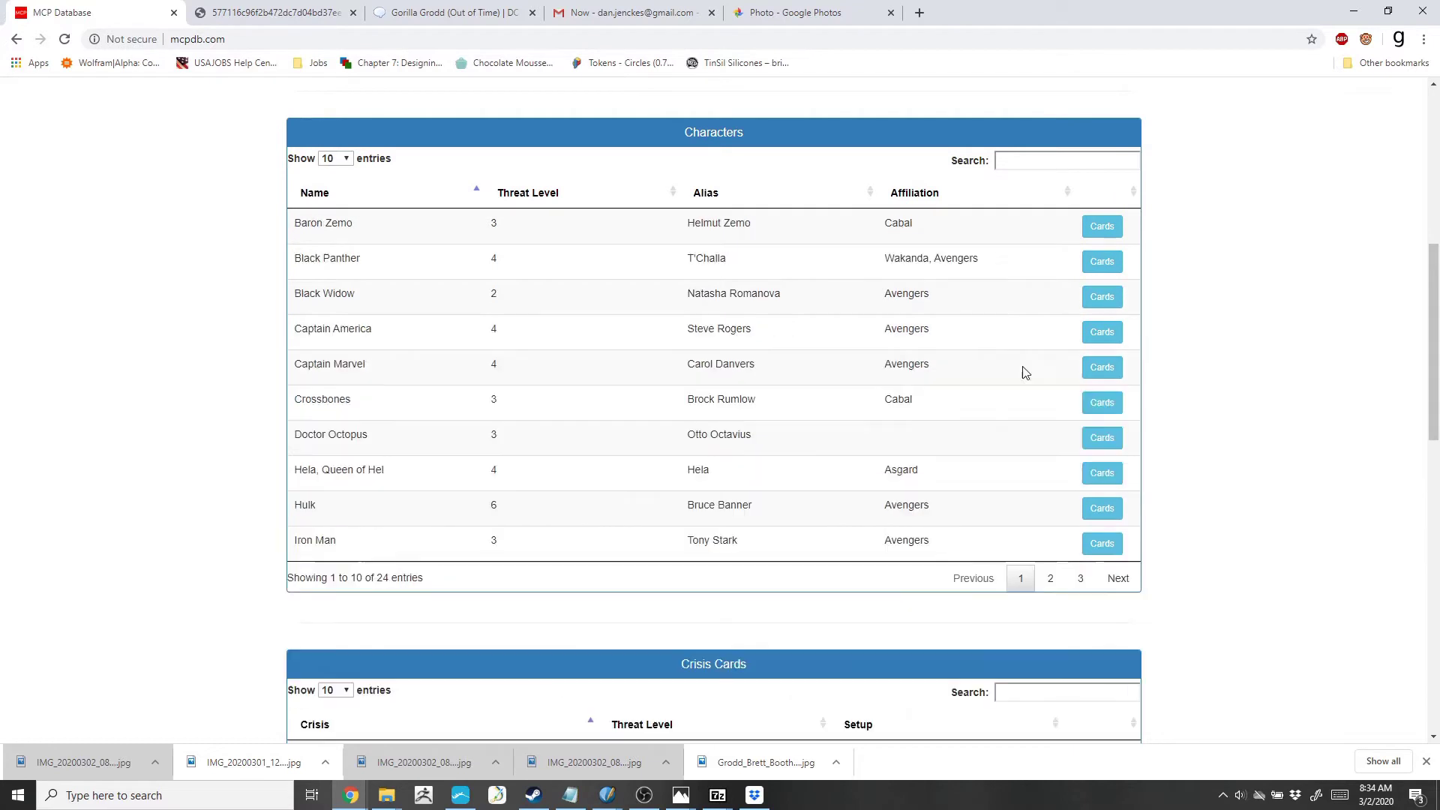
pyautogui.click(1098, 228)
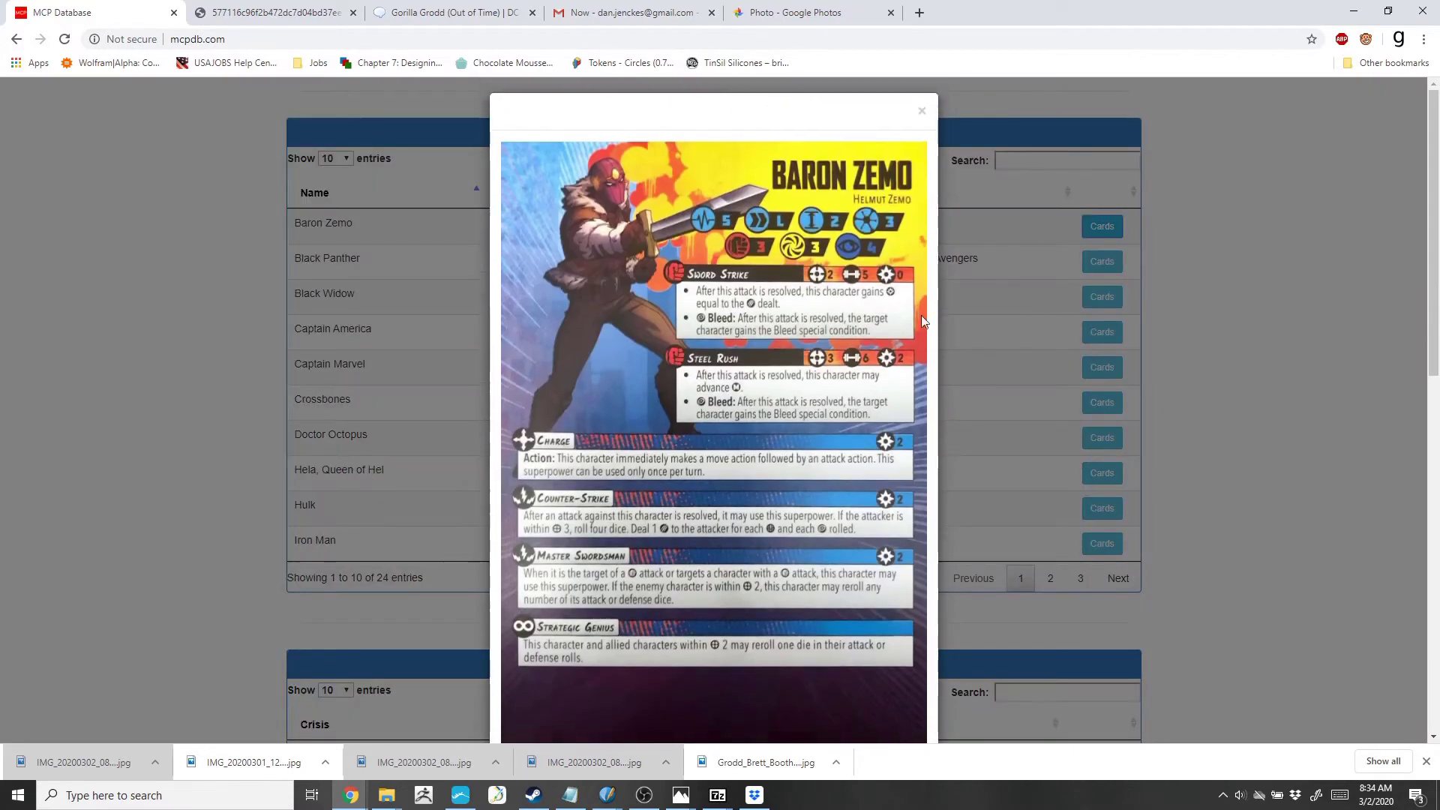
pyautogui.click(571, 795)
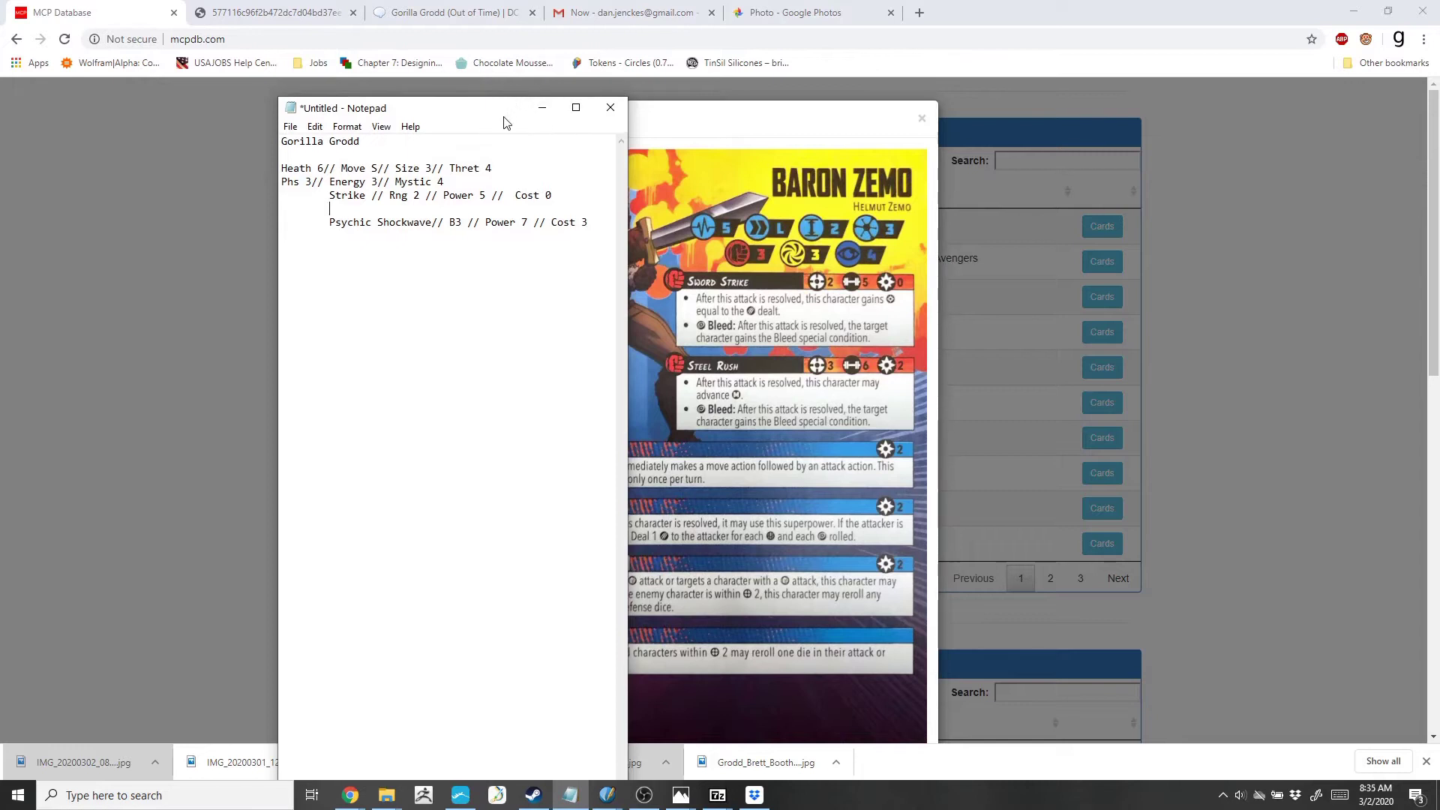
# Step: Move Notepad beside Baron Zemo's card and describe Strike as "*After this attack is resolved, this character gains power equal to the damage dealt."
pyautogui.moveTo(506, 122); pyautogui.dragTo(1156, 184)
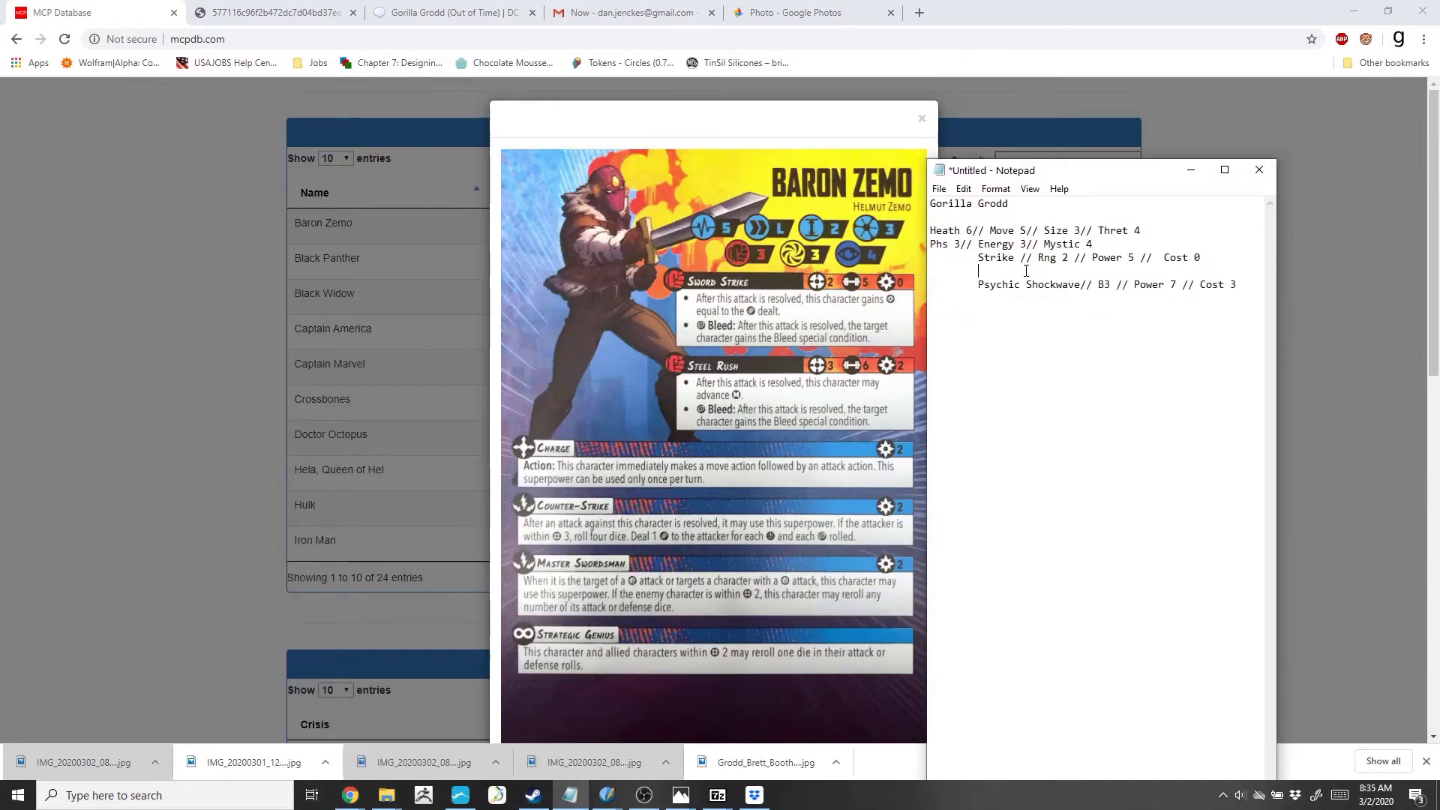
pyautogui.write('*After this attack is res')
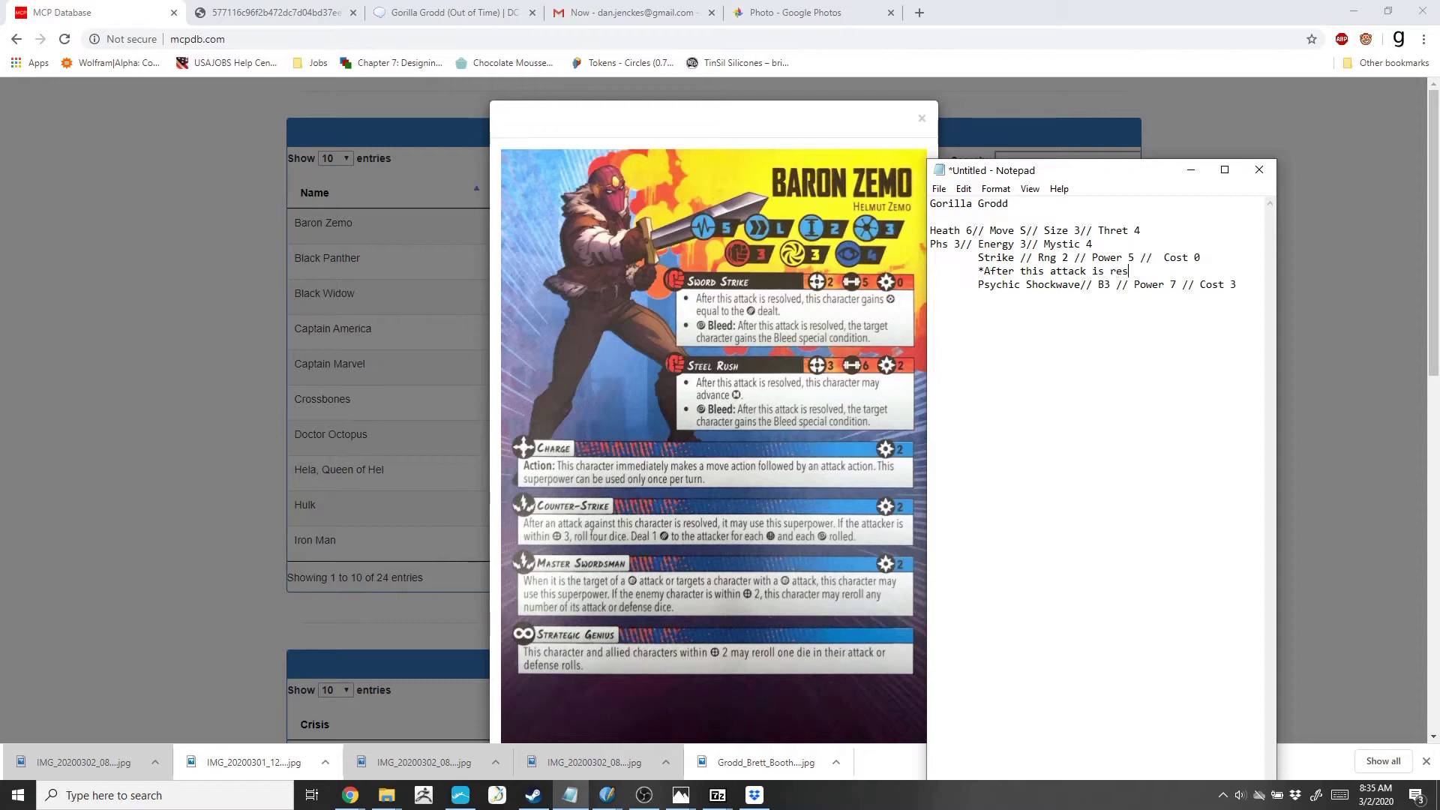
pyautogui.write('olved, this character gans')
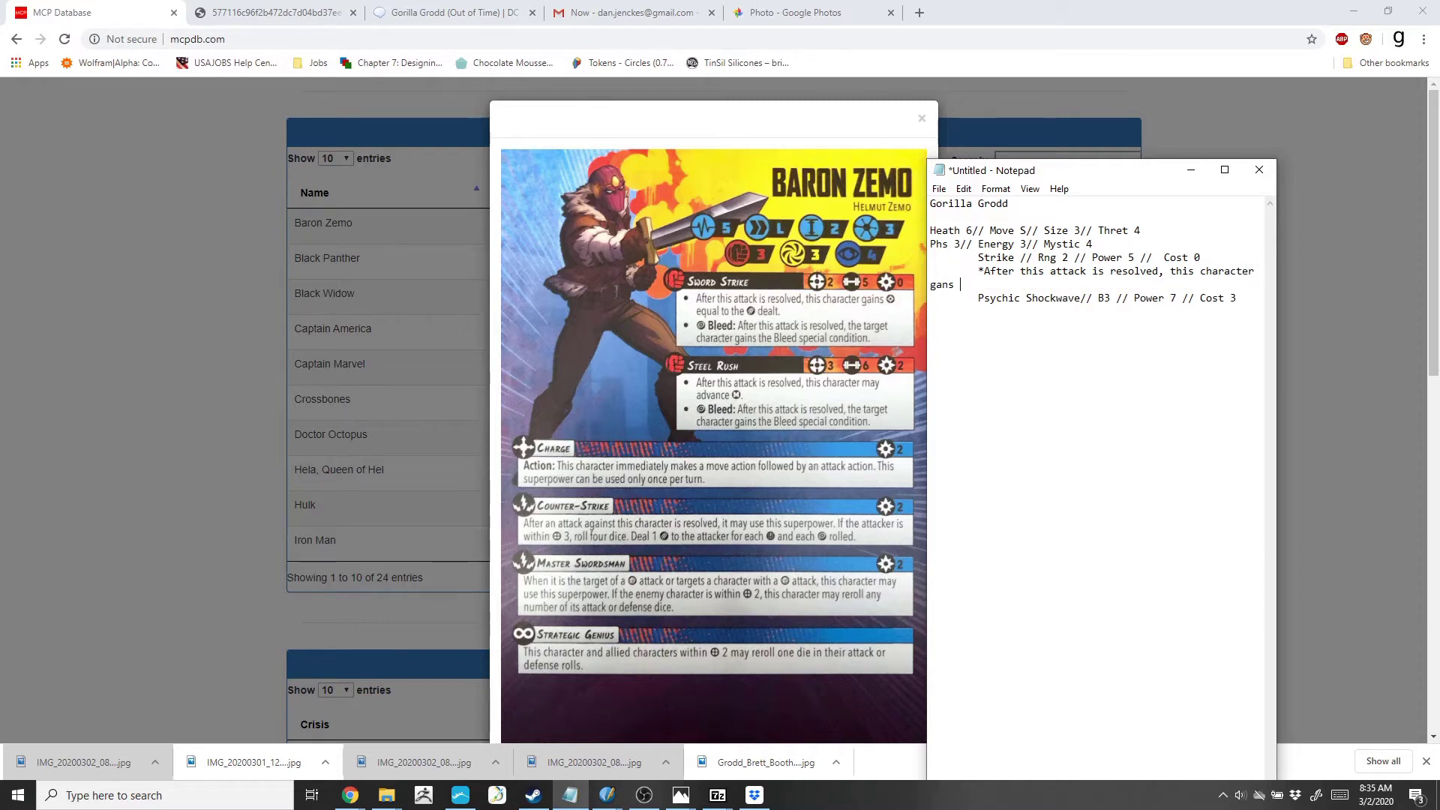
pyautogui.press('BackSpace')
pyautogui.press('BackSpace')
pyautogui.press('BackSpace')
pyautogui.write('ins power')
pyautogui.write('equal to the damage dealt.')
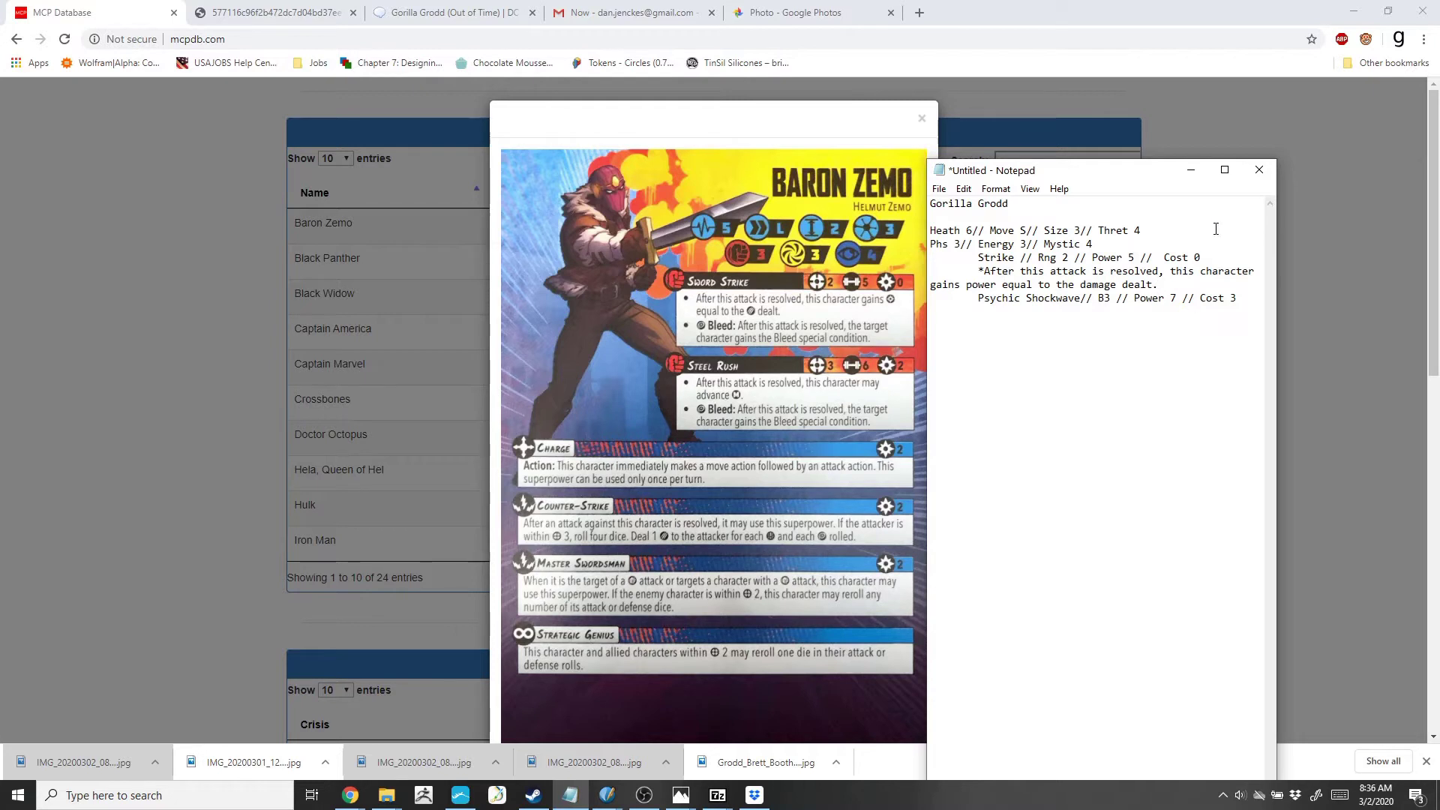
pyautogui.press('Return')
# Step: Close Baron Zemo's card in the MCP Database and examine Venom's card from the third page of characters
pyautogui.click(178, 371)
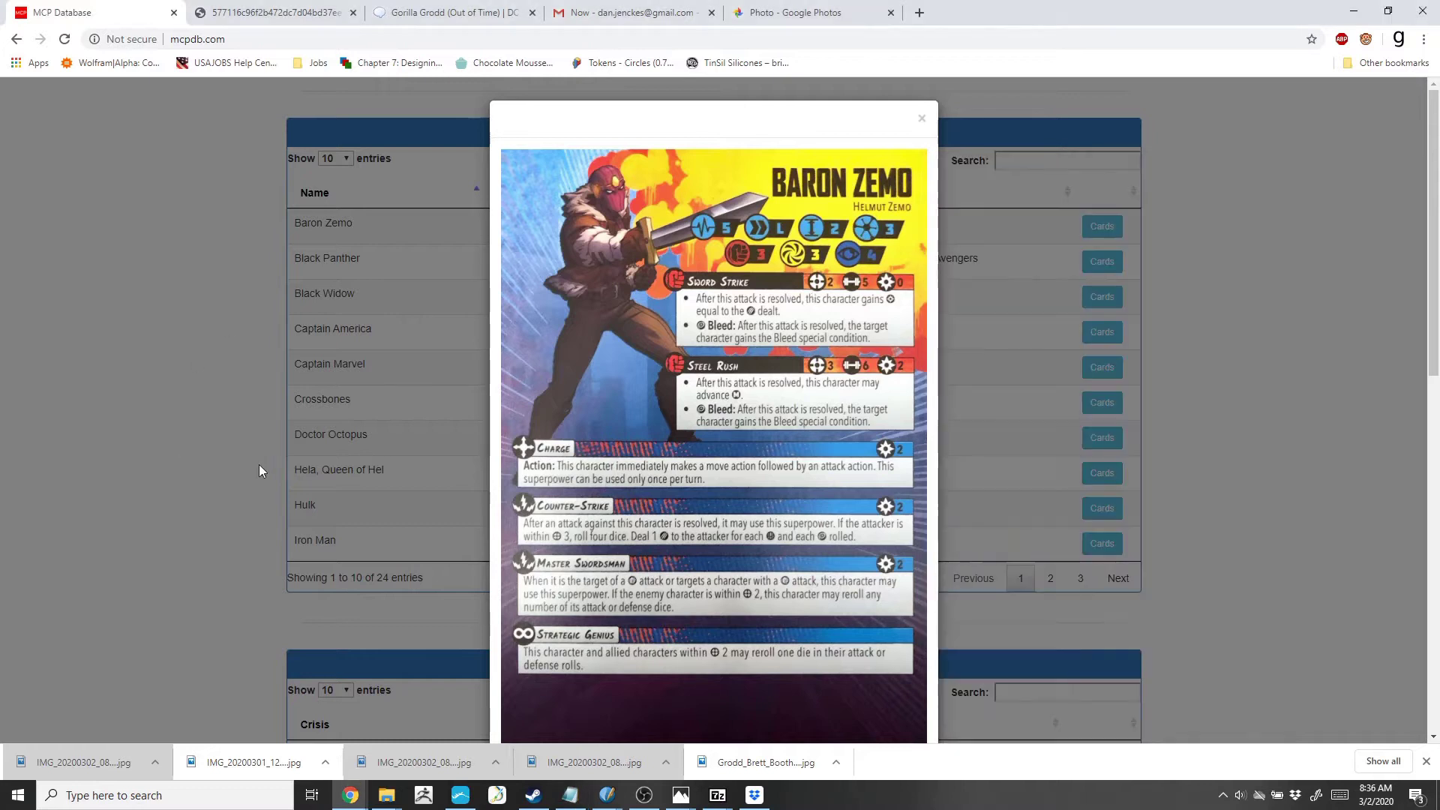
pyautogui.click(921, 118)
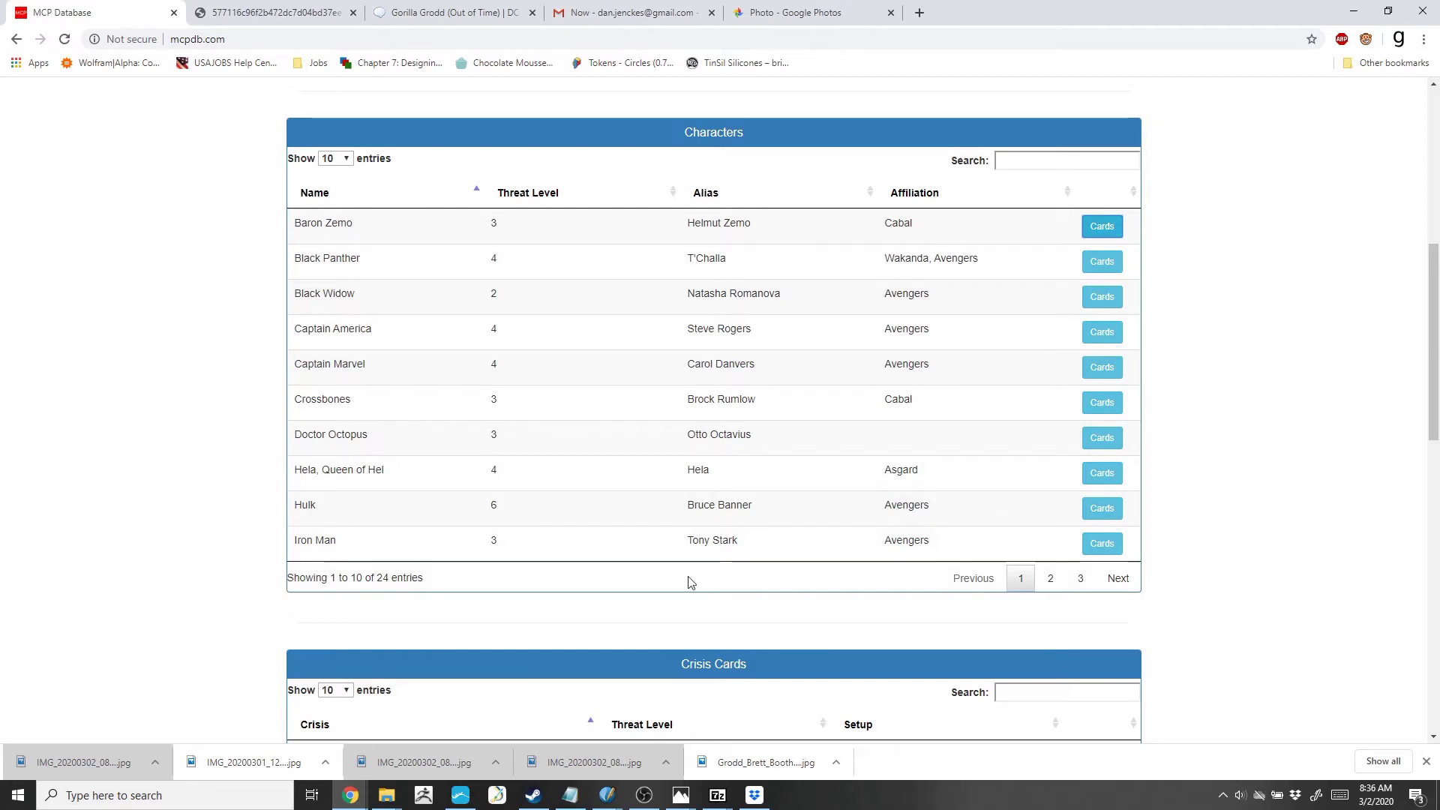
pyautogui.click(1048, 580)
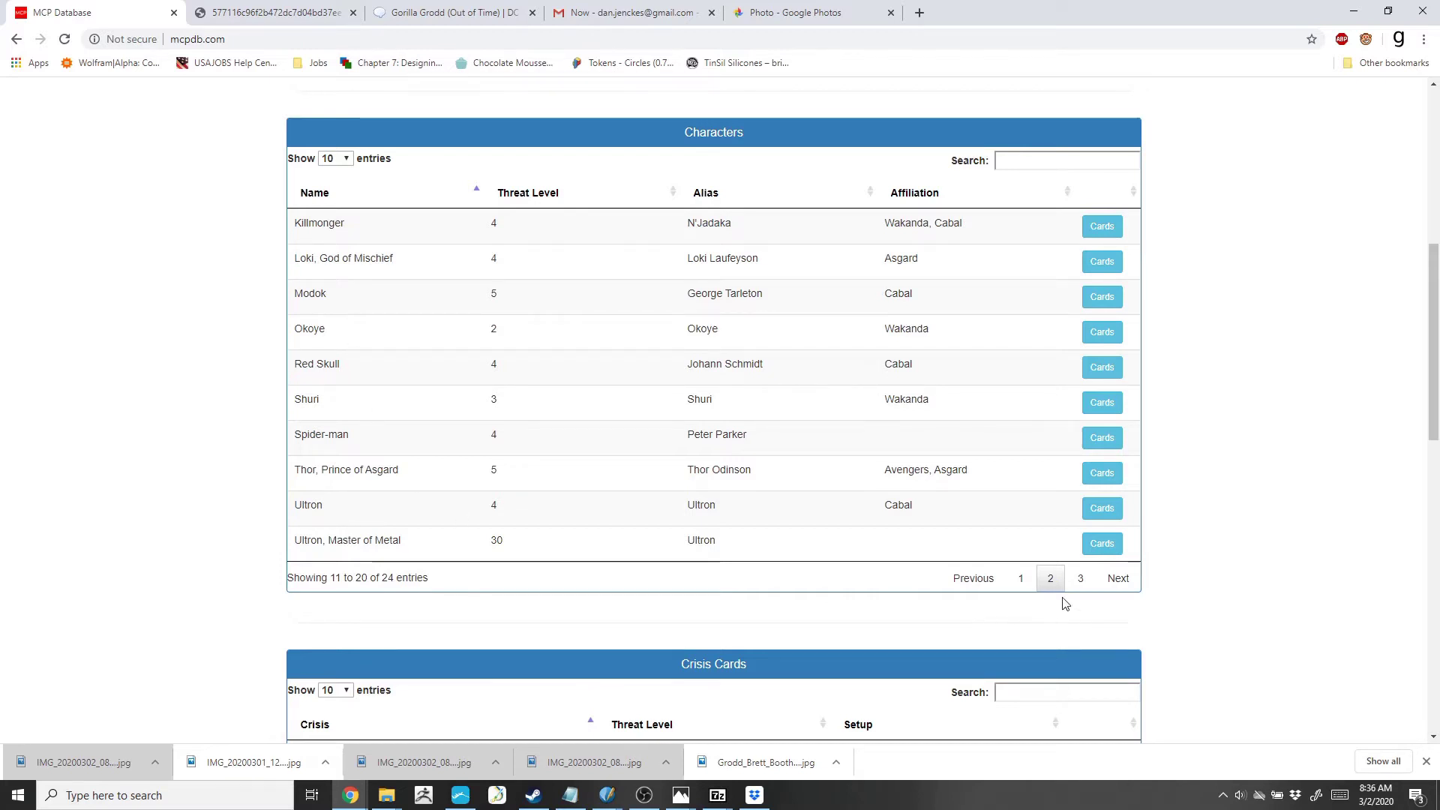
pyautogui.click(1078, 582)
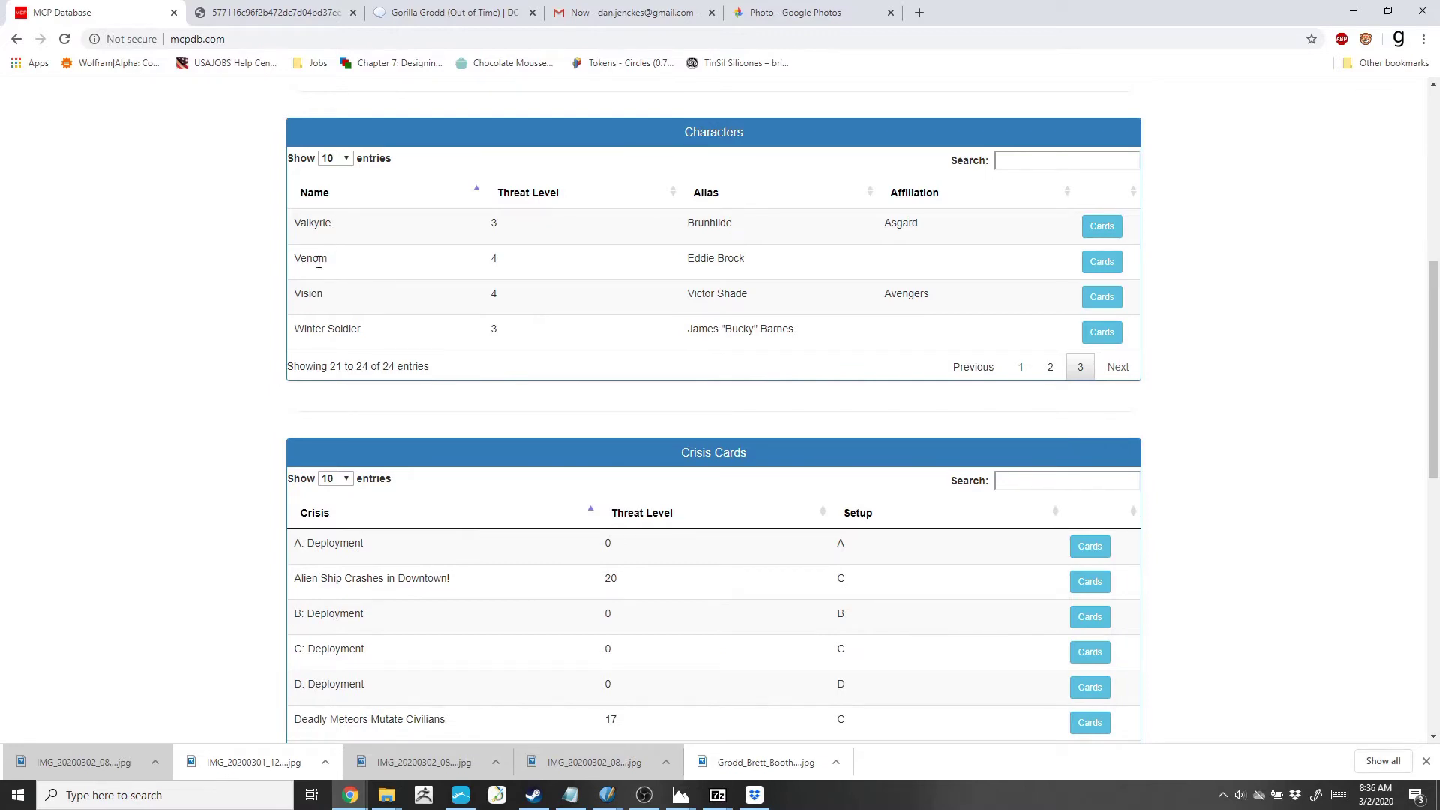
pyautogui.click(1089, 262)
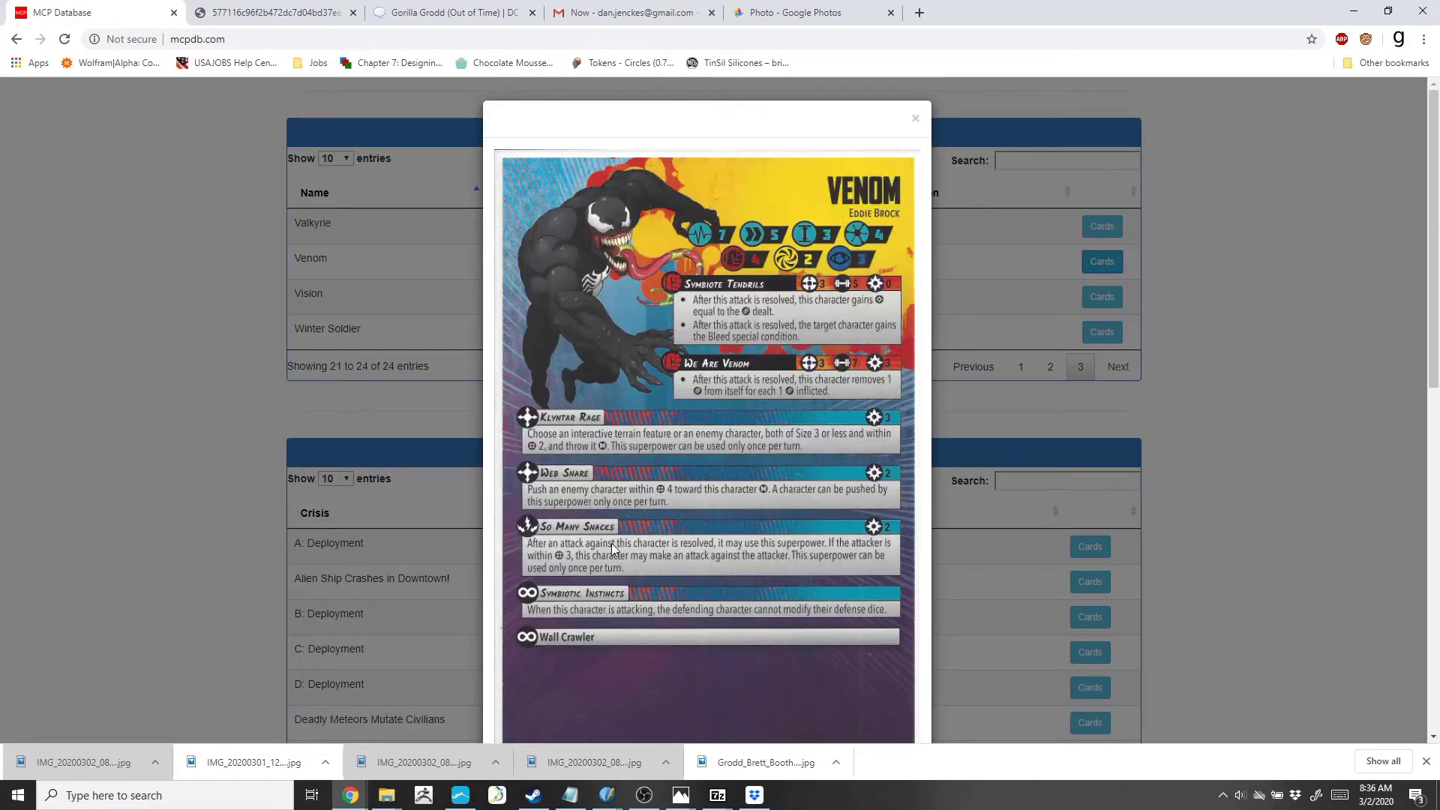
pyautogui.click(915, 118)
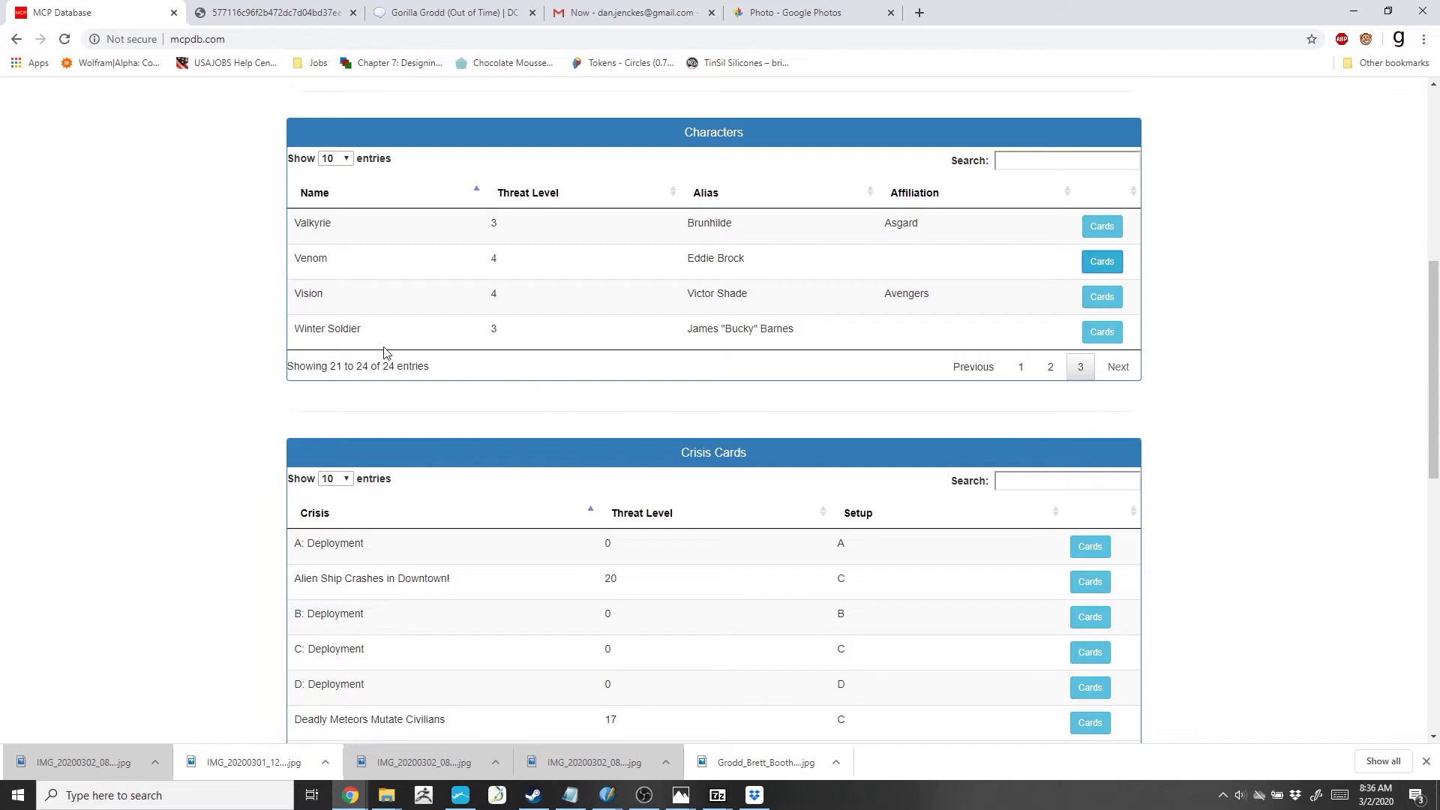
# Step: Display Ultron's card from the second page of characters as the wording reference, and return to Notepad
pyautogui.click(1050, 367)
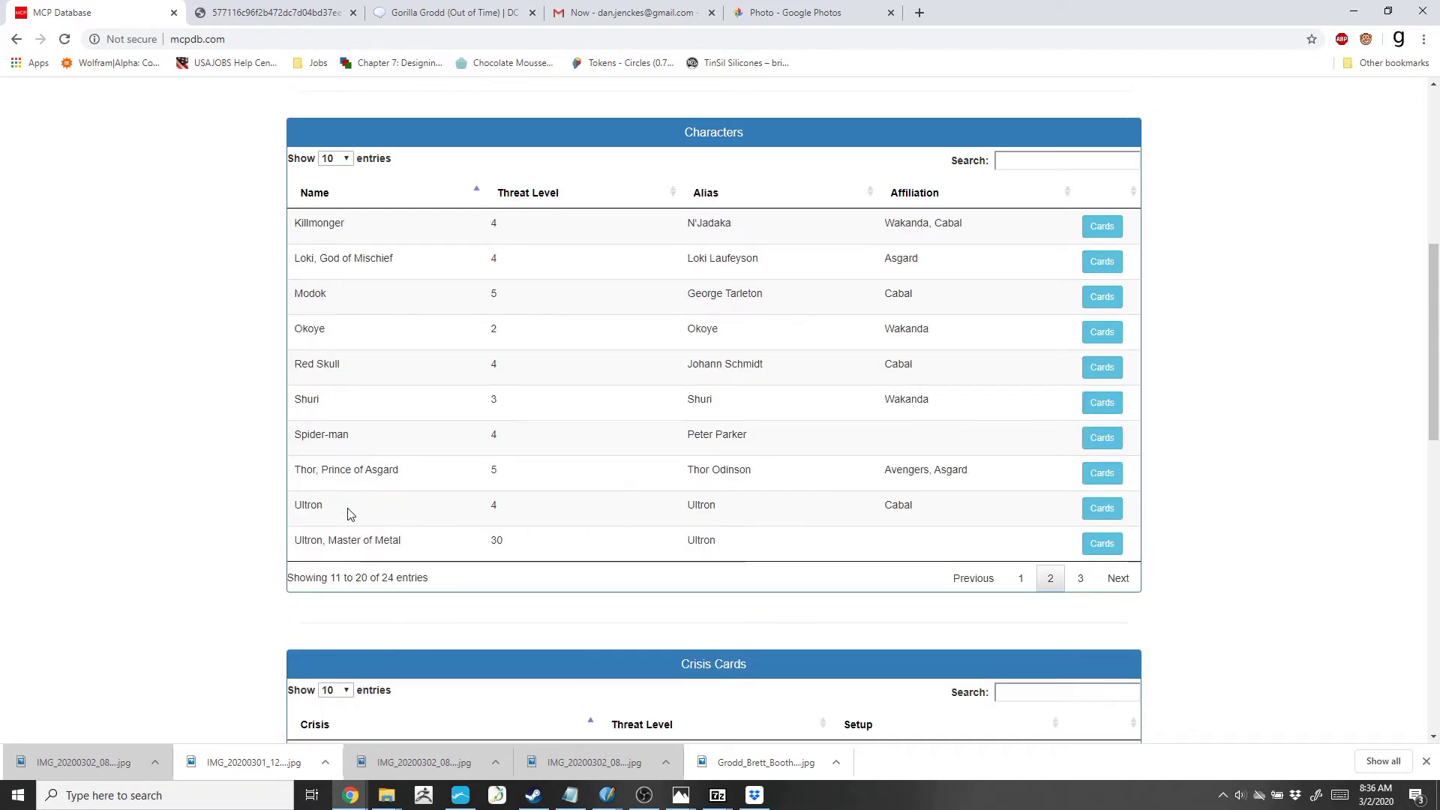
pyautogui.click(1102, 508)
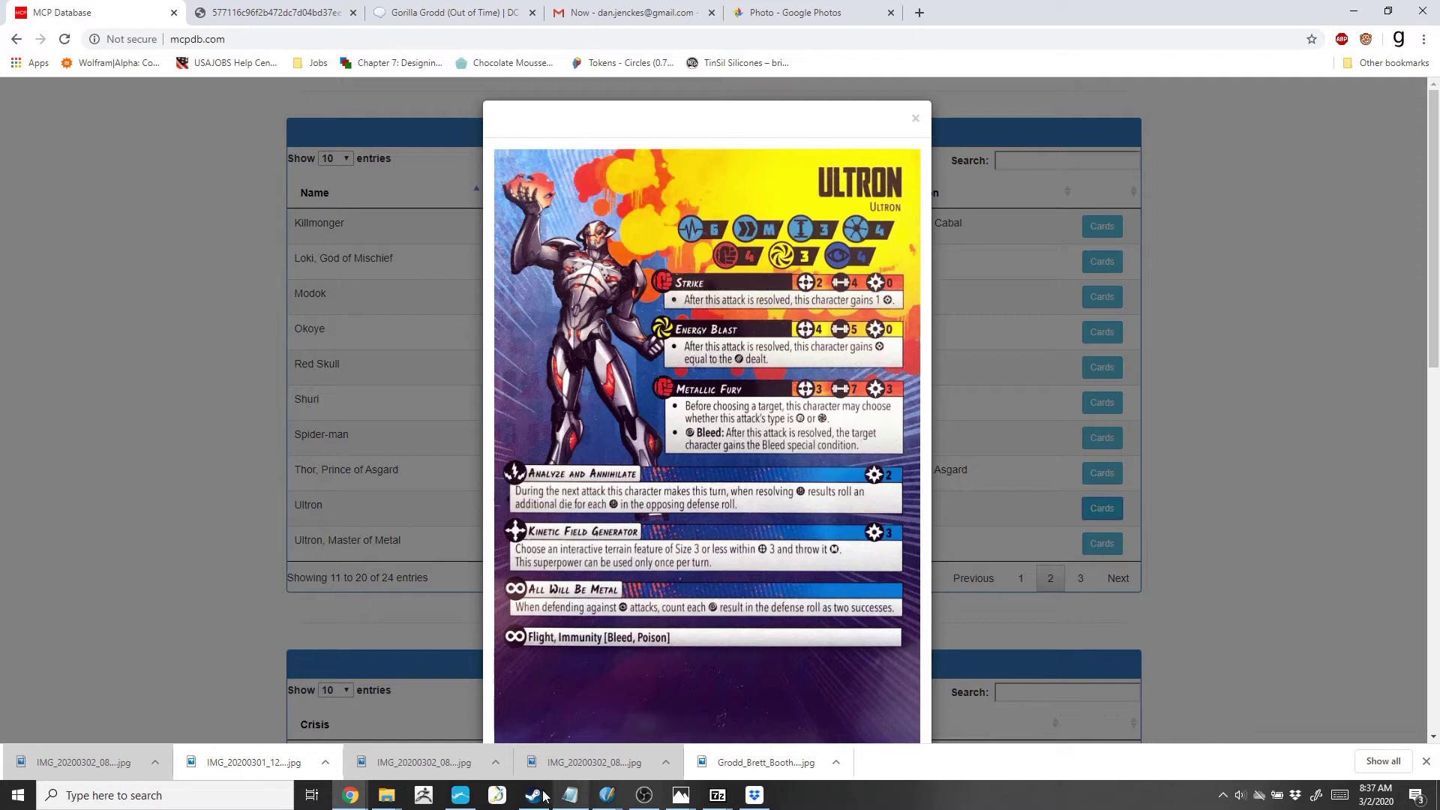
pyautogui.click(679, 797)
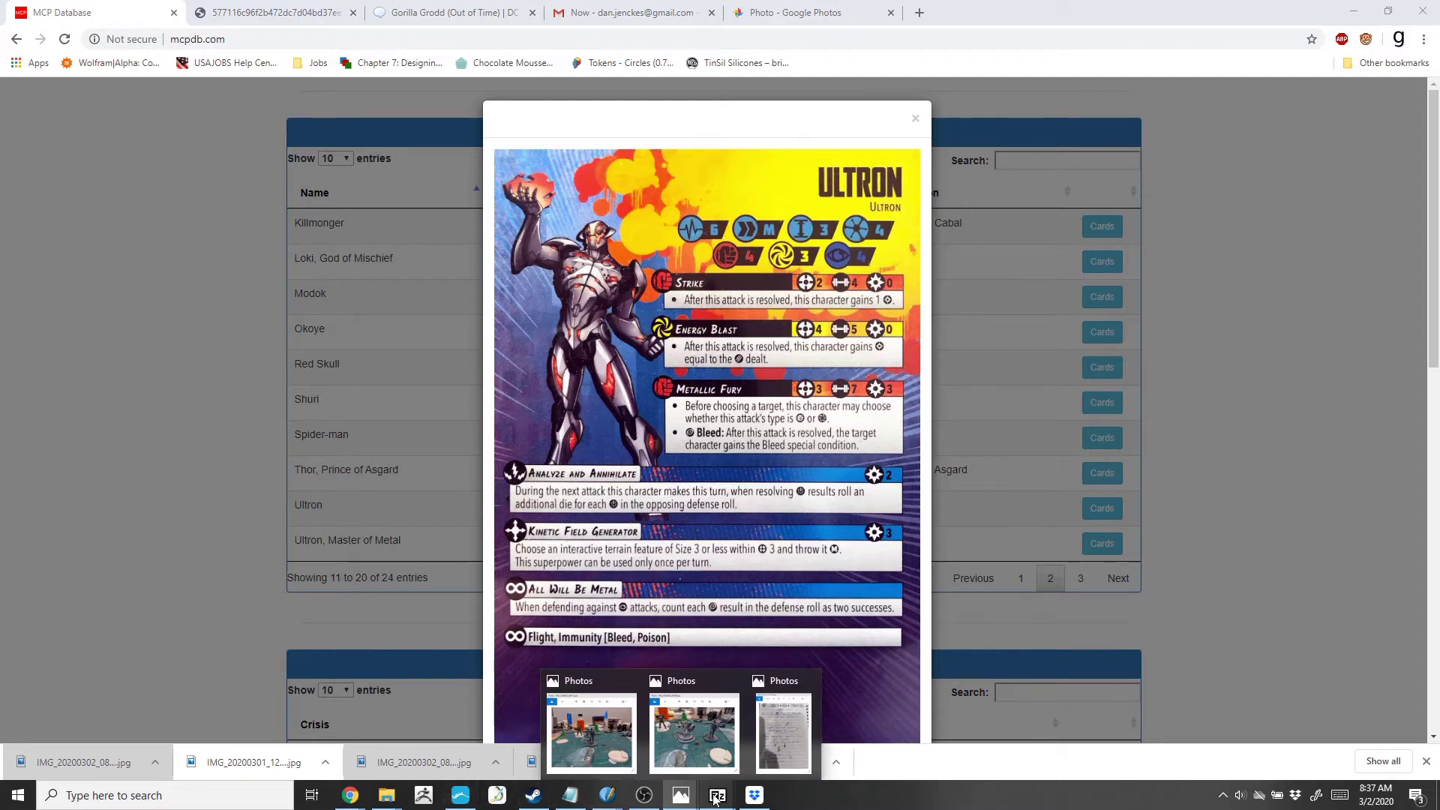
pyautogui.click(569, 795)
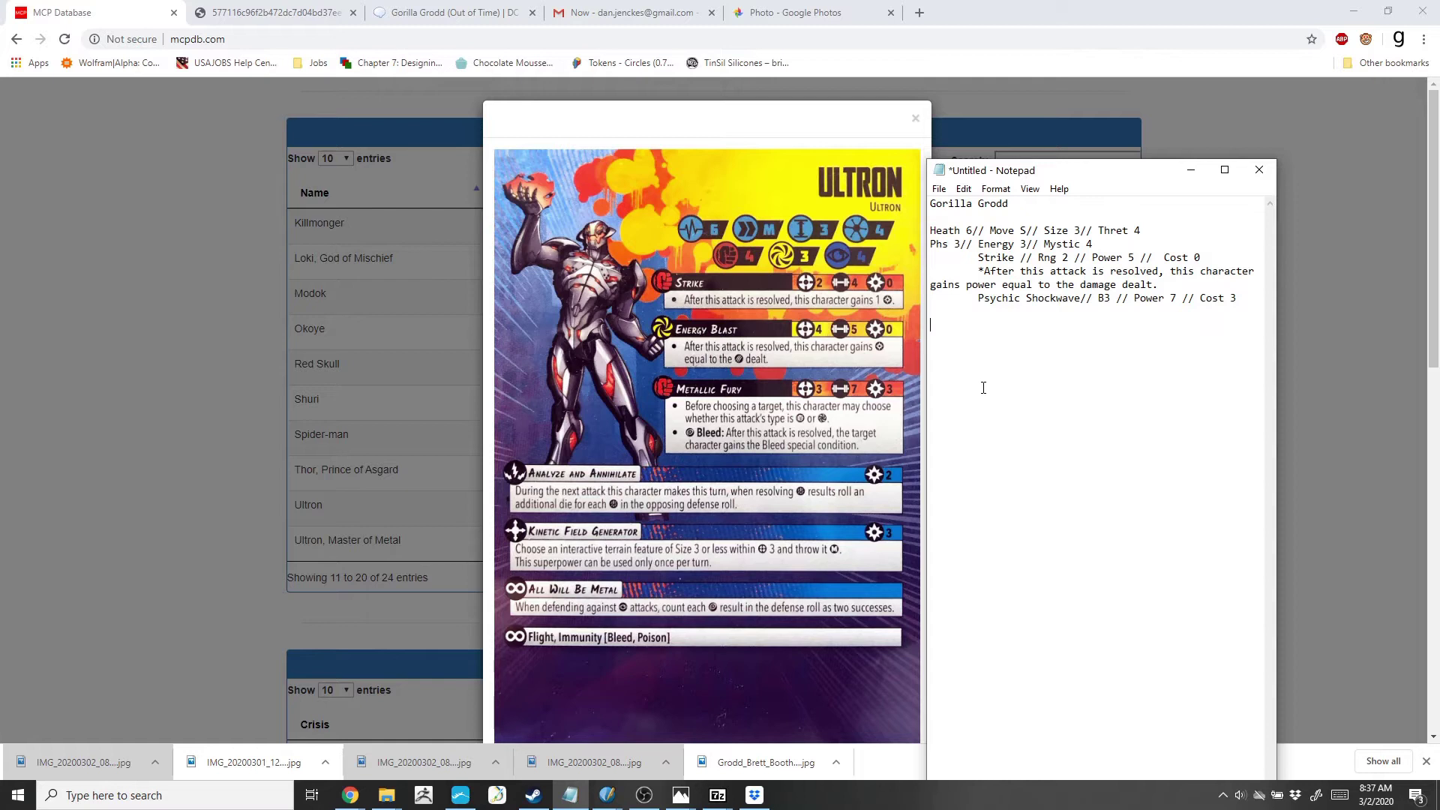
# Step: Add the superpower heading "Activated// Kinetic Field Generator// Cost 3" below the attacks
pyautogui.write('Kinetic Field Generator/r Cost 3//')
pyautogui.click(929, 325)
pyautogui.write('//')
pyautogui.write('Activated')
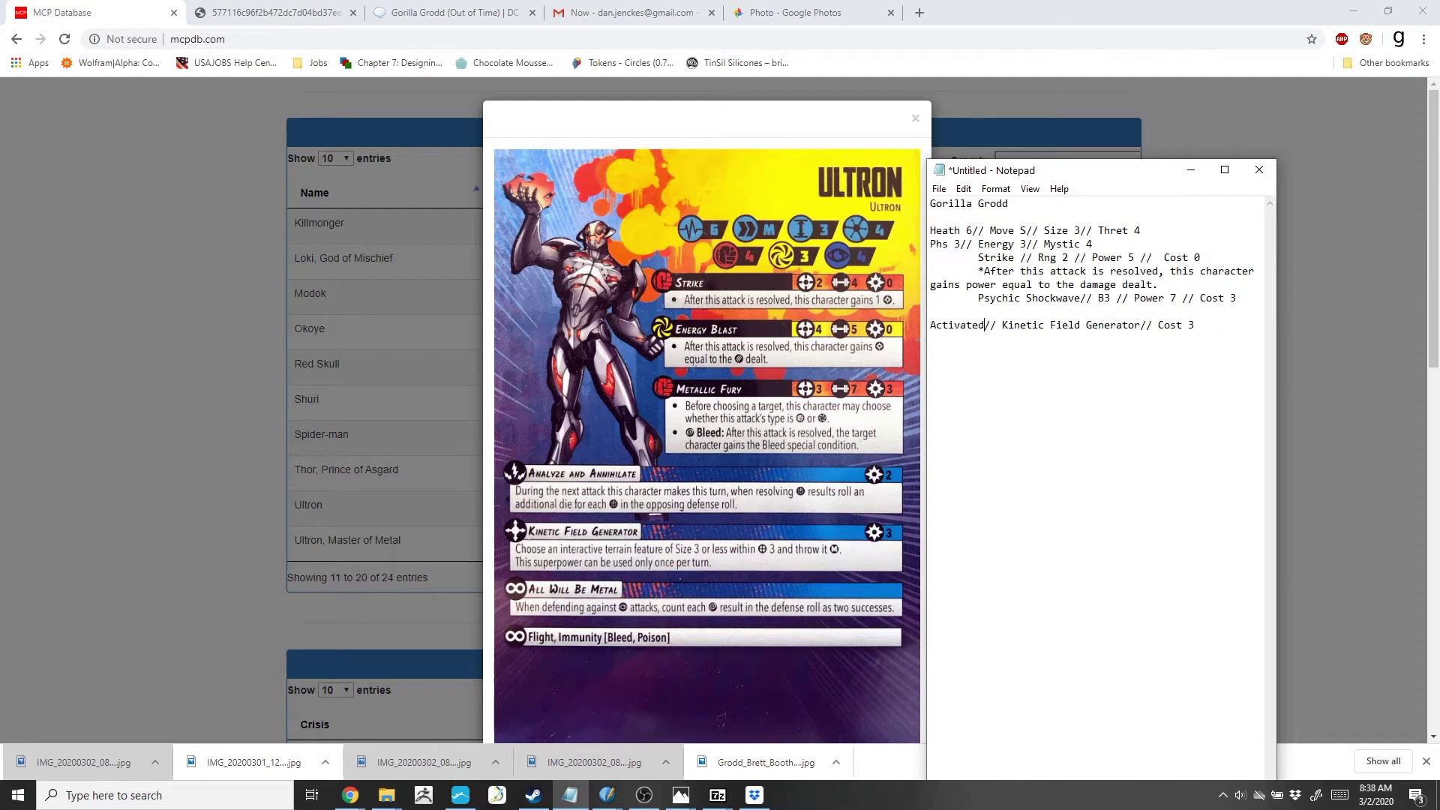
# Step: Replace the superpower name "Kinetic Field Generator" with "Gorilla Strength" in the Activated line
pyautogui.hotkey('shift', 'Right')
pyautogui.hotkey('shift', 'Right')
pyautogui.hotkey('shift', 'Right')
pyautogui.hotkey('shift', 'Right')
pyautogui.hotkey('shift', 'Right')
pyautogui.hotkey('shift', 'Right')
pyautogui.hotkey('shift', 'Right')
pyautogui.hotkey('shift', 'Right')
pyautogui.hotkey('shift', 'Right')
pyautogui.hotkey('shift', 'Right')
pyautogui.hotkey('shift', 'Right')
pyautogui.hotkey('shift', 'Right')
pyautogui.hotkey('shift', 'Right')
pyautogui.hotkey('shift', 'Right')
pyautogui.hotkey('shift', 'Right')
pyautogui.hotkey('shift', 'Right')
pyautogui.hotkey('shift', 'Right')
pyautogui.hotkey('shift', 'Right')
pyautogui.hotkey('shift', 'Right')
pyautogui.hotkey('shift', 'Right')
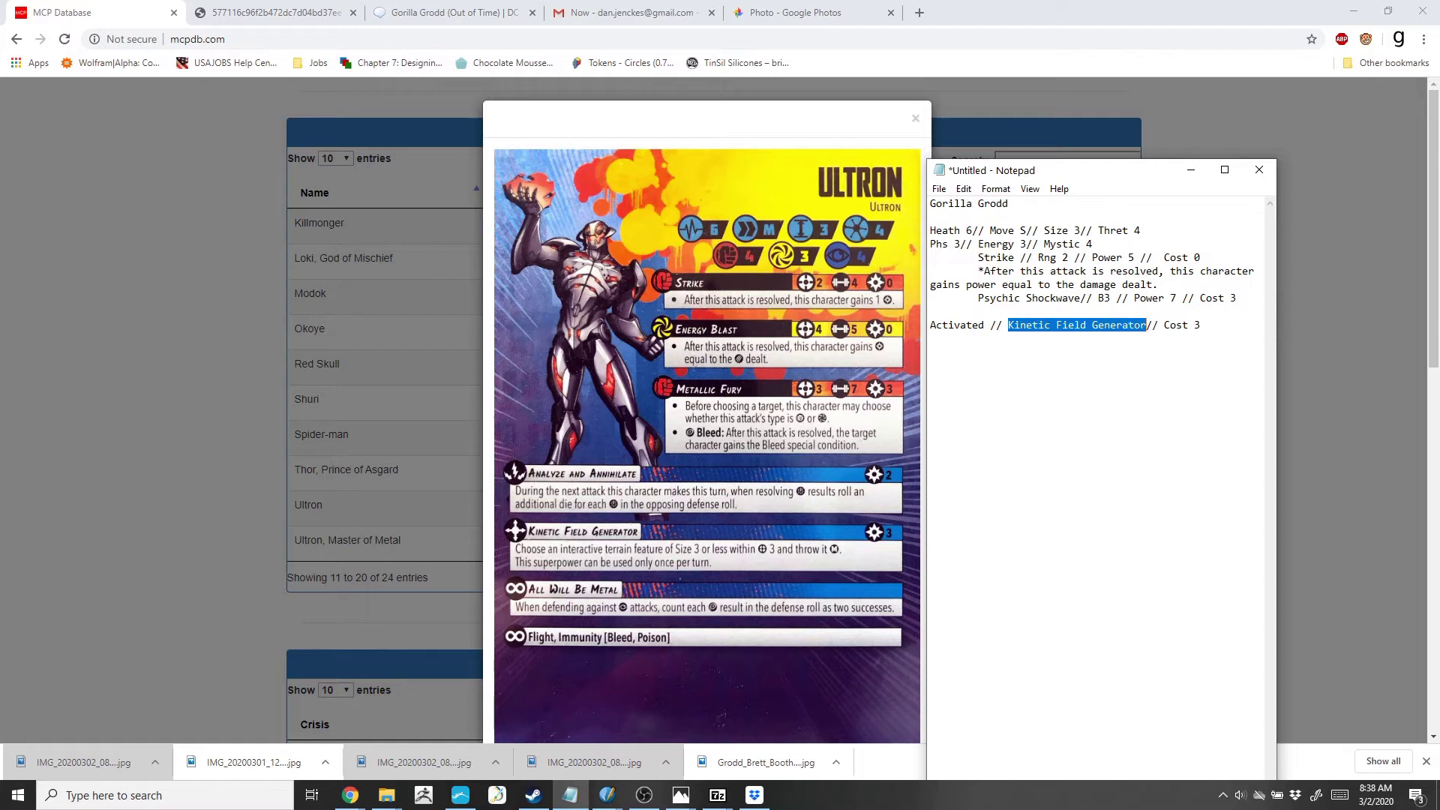
pyautogui.write('Gorilla ')
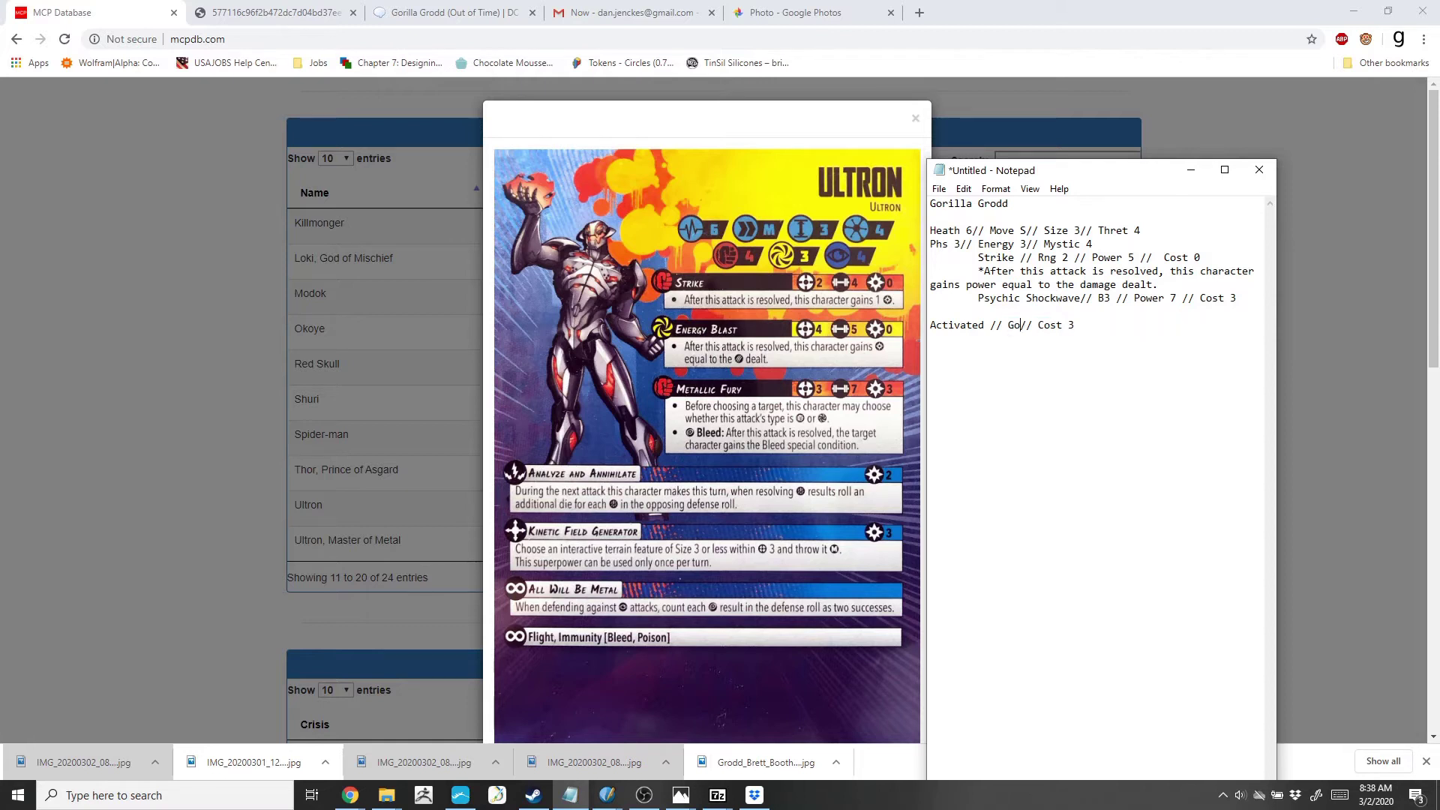
pyautogui.write('Ra')
pyautogui.press('BackSpace')
pyautogui.press('BackSpace')
pyautogui.write('Stregt')
pyautogui.press('BackSpace')
pyautogui.press('BackSpace')
pyautogui.write('ngth')
# Step: Below the Gorilla Strength heading, write "Choose an interactive terrain feature of Size 3 or less within range 3 and throw it M."
pyautogui.write('Choos ')
pyautogui.write('an inter')
pyautogui.write('actiev')
pyautogui.press('BackSpace')
pyautogui.press('BackSpace')
pyautogui.write('ve terrain')
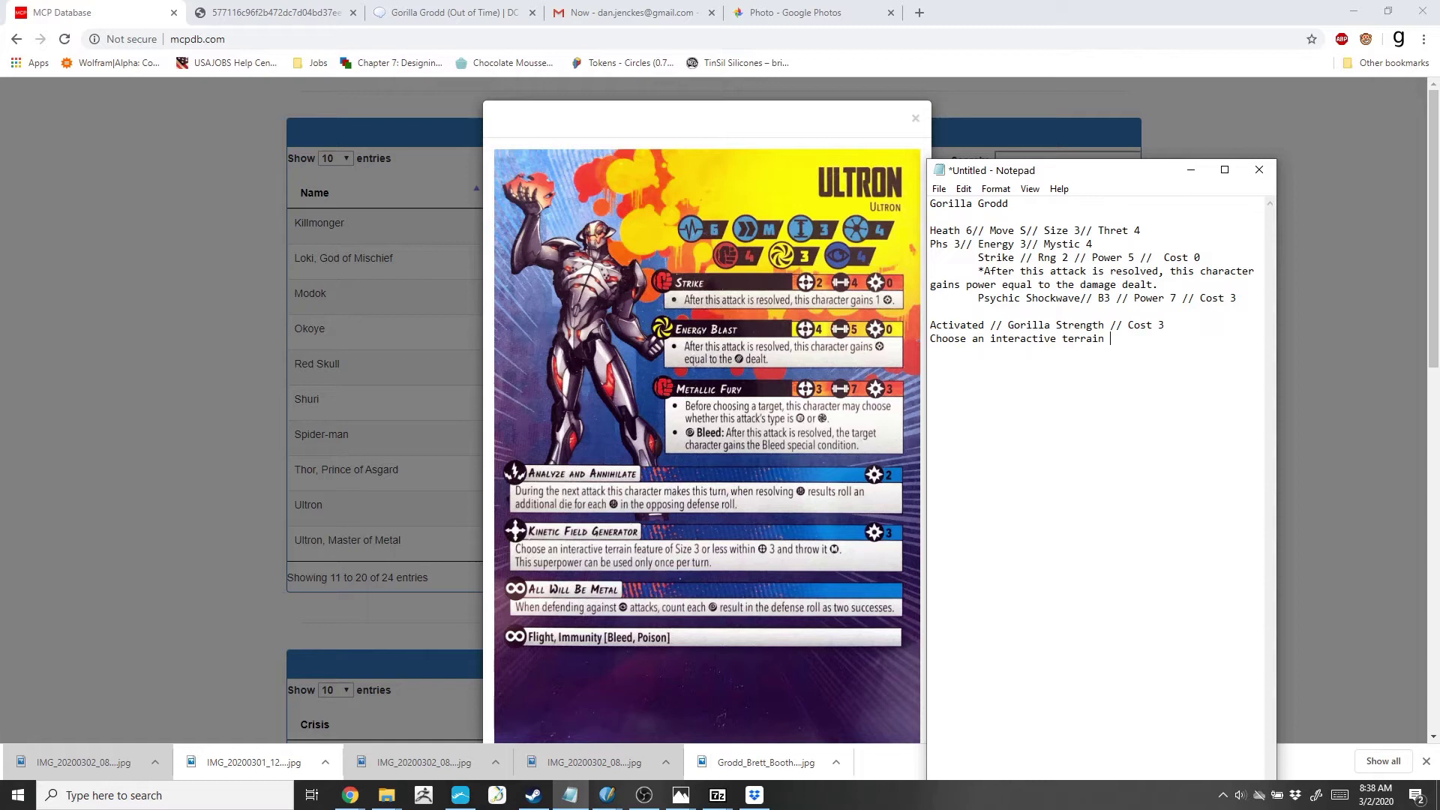
pyautogui.press('BackSpace')
pyautogui.press('BackSpace')
pyautogui.press('BackSpace')
pyautogui.press('BackSpace')
pyautogui.write('rain feature of Size 3 or less within range 3 and ')
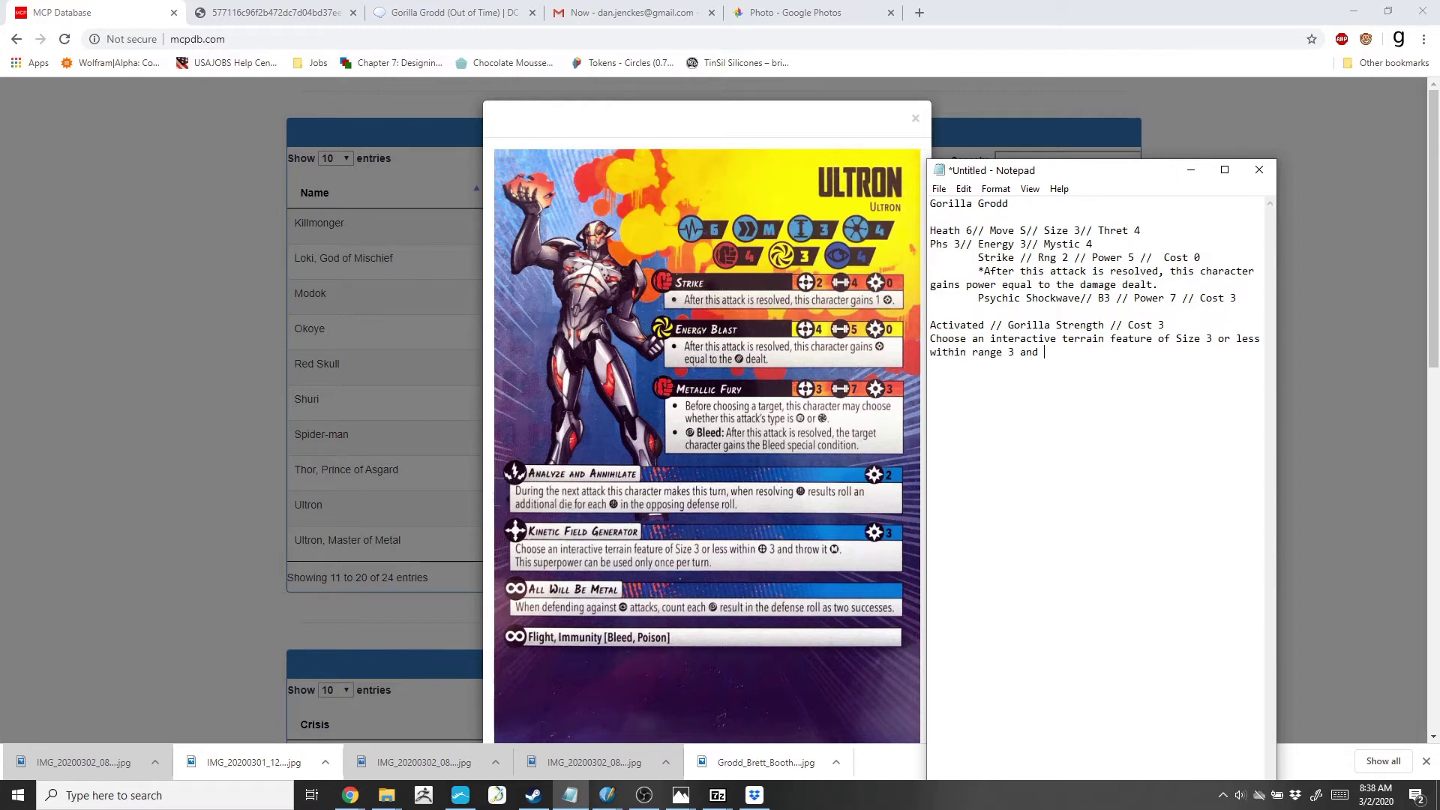
pyautogui.write('throw it M.')
# Step: Change the range in the Gorilla Strength description to 2
pyautogui.press('Delete')
pyautogui.write('2')
pyautogui.press('Up')
pyautogui.press('Up')
pyautogui.press('Down')
# Step: Check the photo of the handwritten Gorilla Grodd notes for the remaining powers, and return to Notepad
pyautogui.moveTo(690, 802)
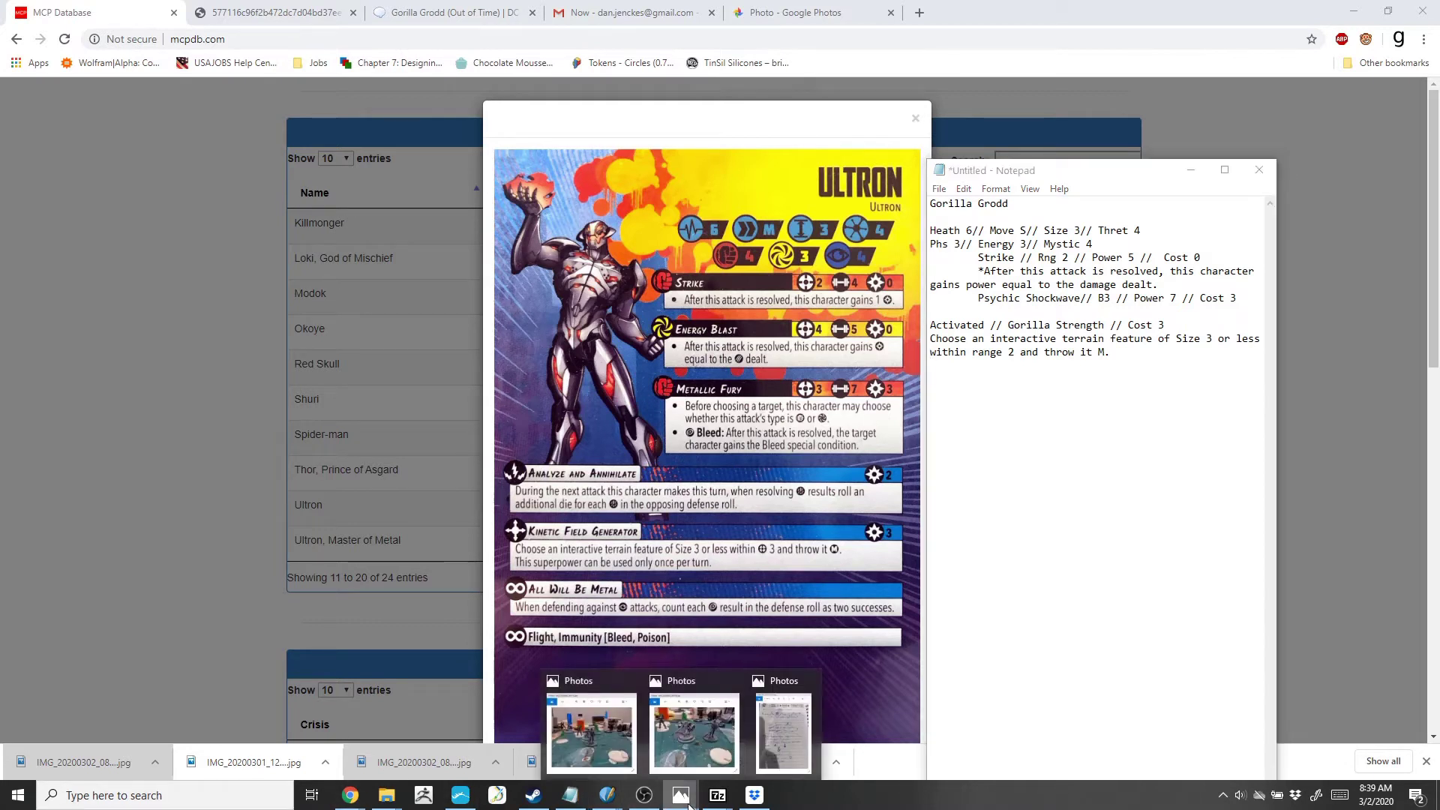
pyautogui.click(787, 731)
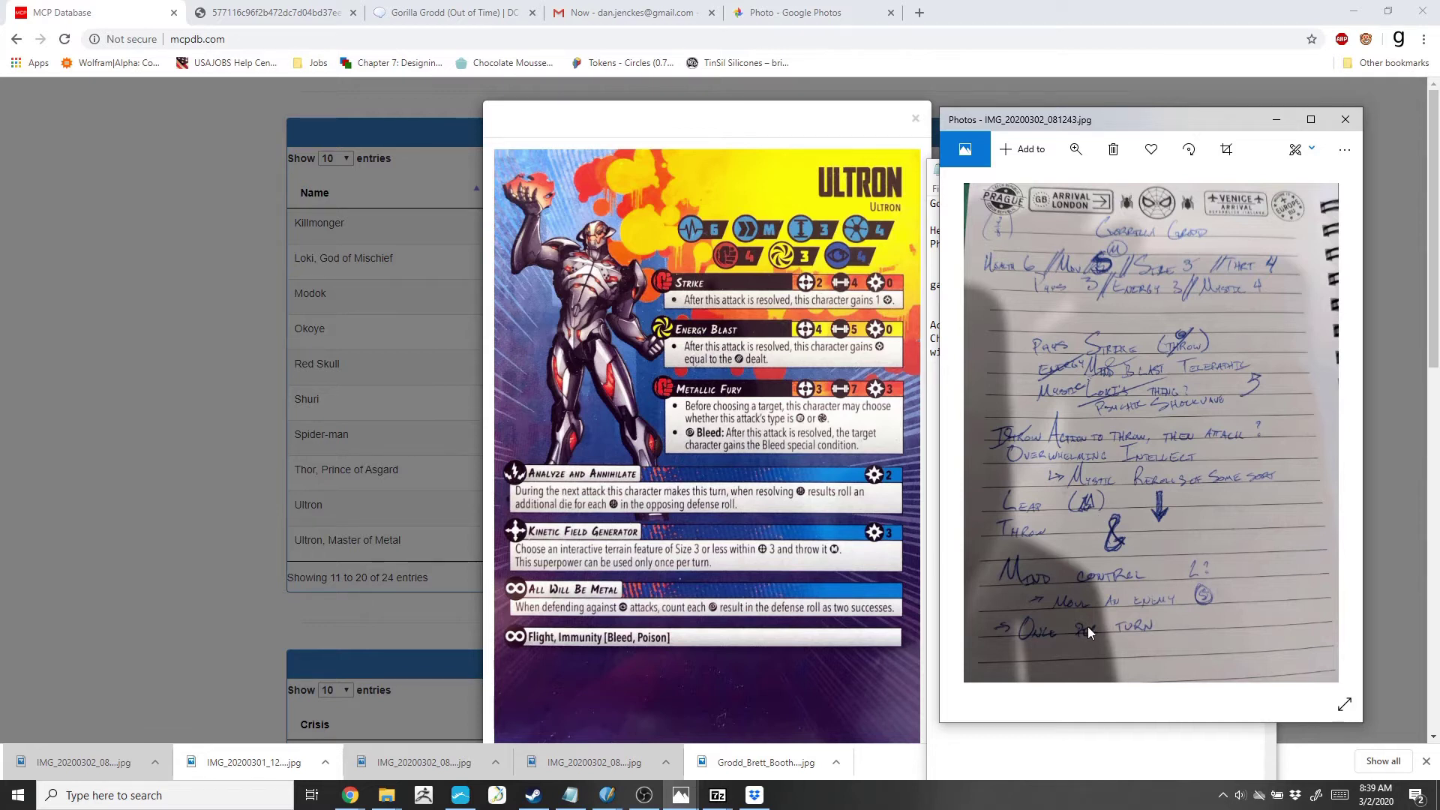
pyautogui.click(1024, 742)
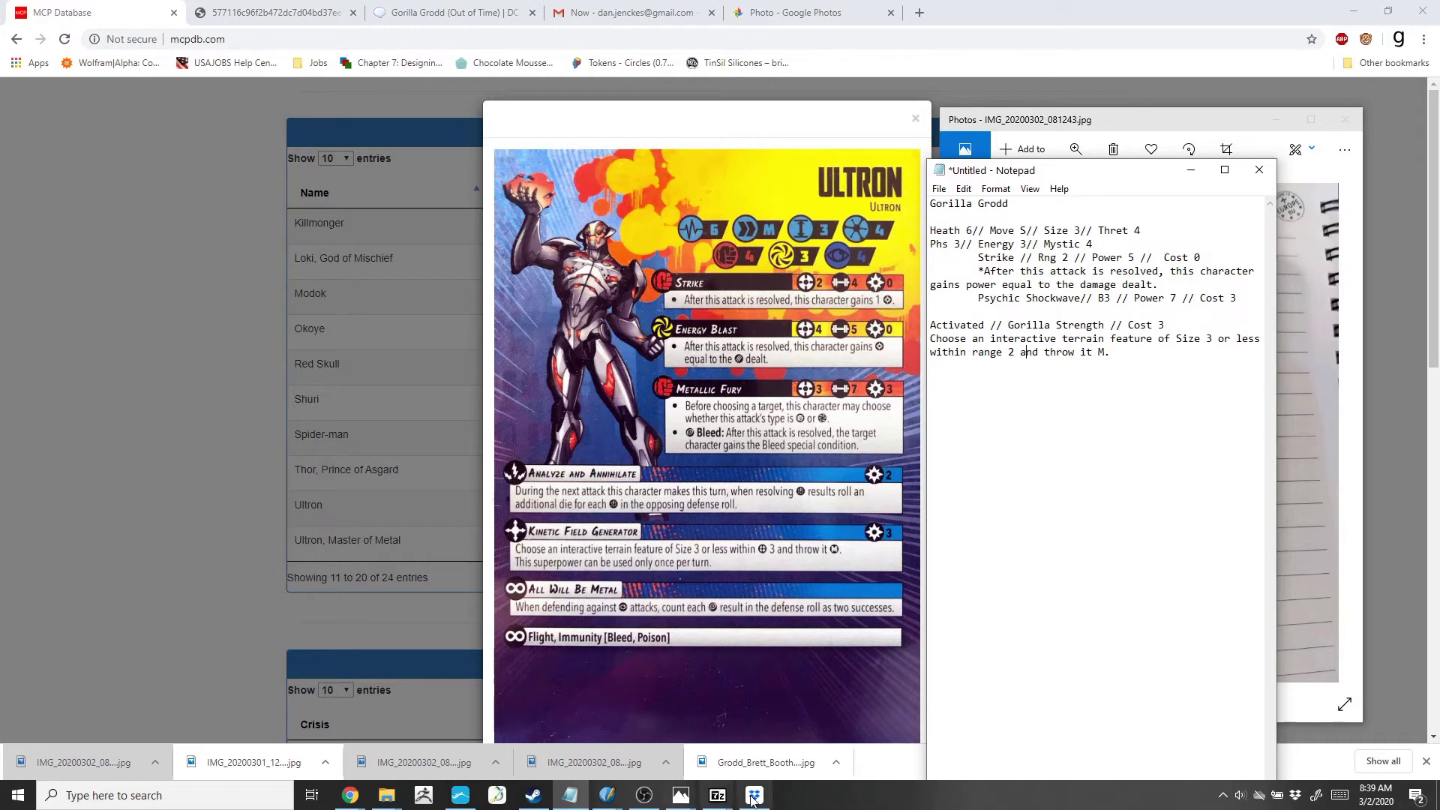
# Step: Launch Inkscape for the card design
pyautogui.moveTo(679, 792)
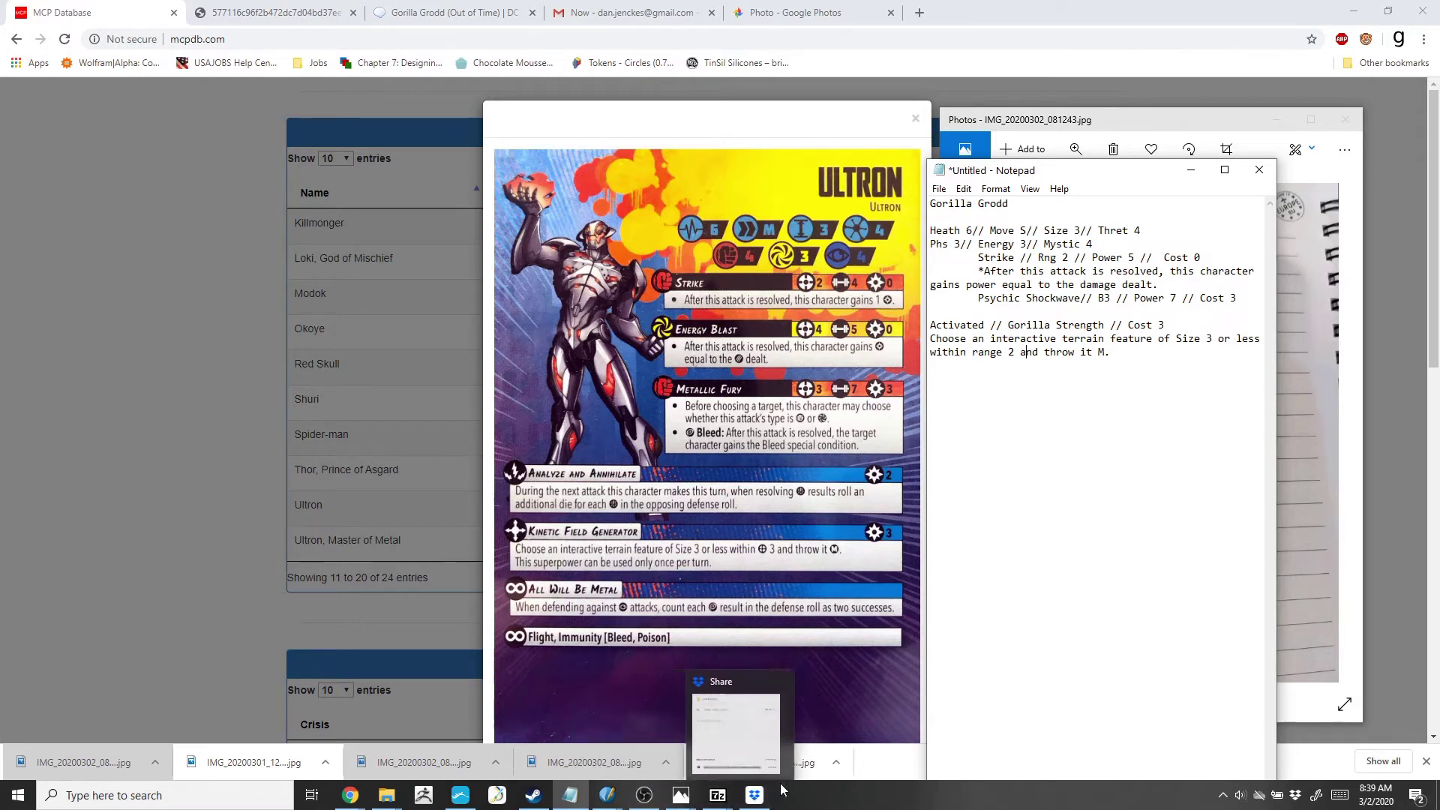
pyautogui.moveTo(608, 801)
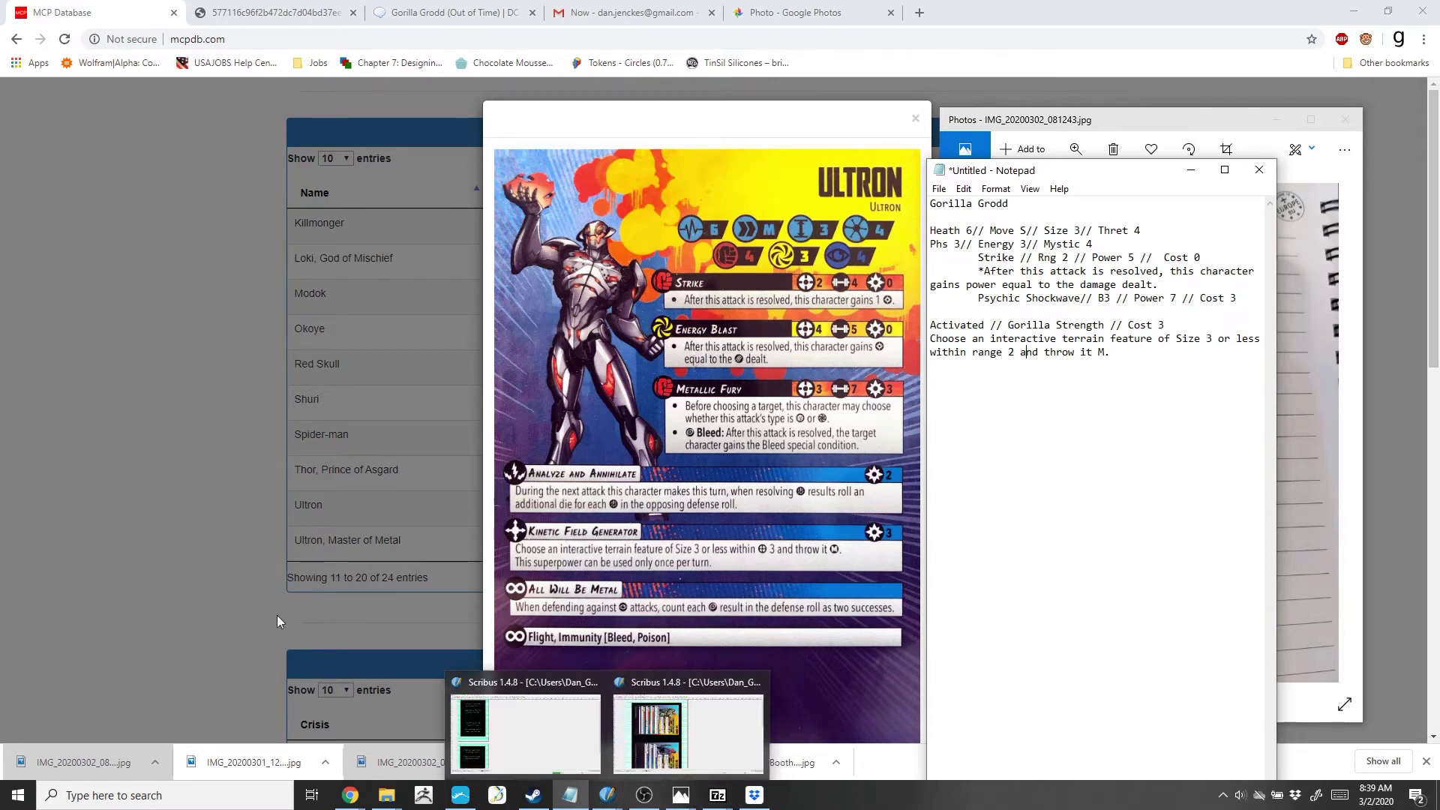
pyautogui.click(18, 797)
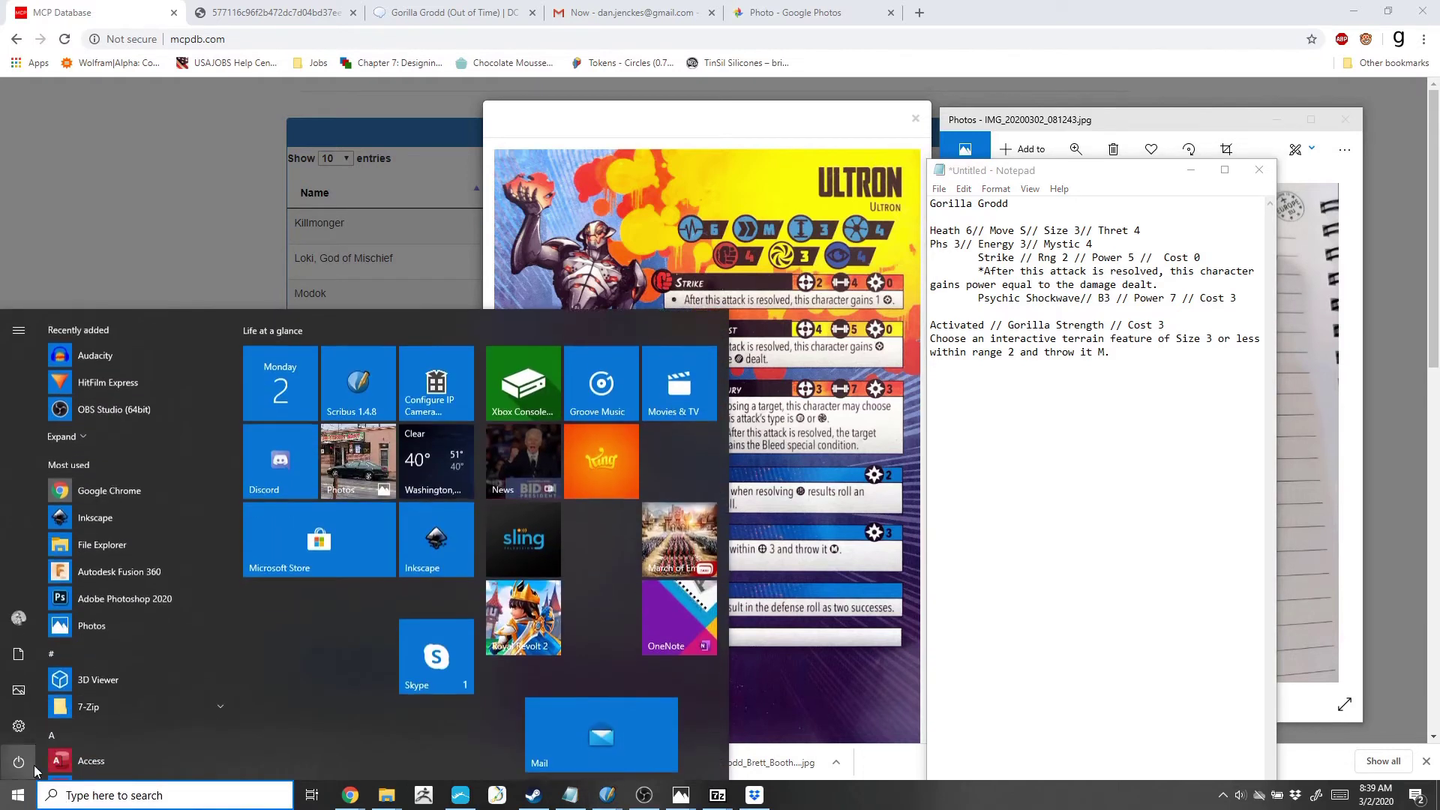
pyautogui.click(161, 519)
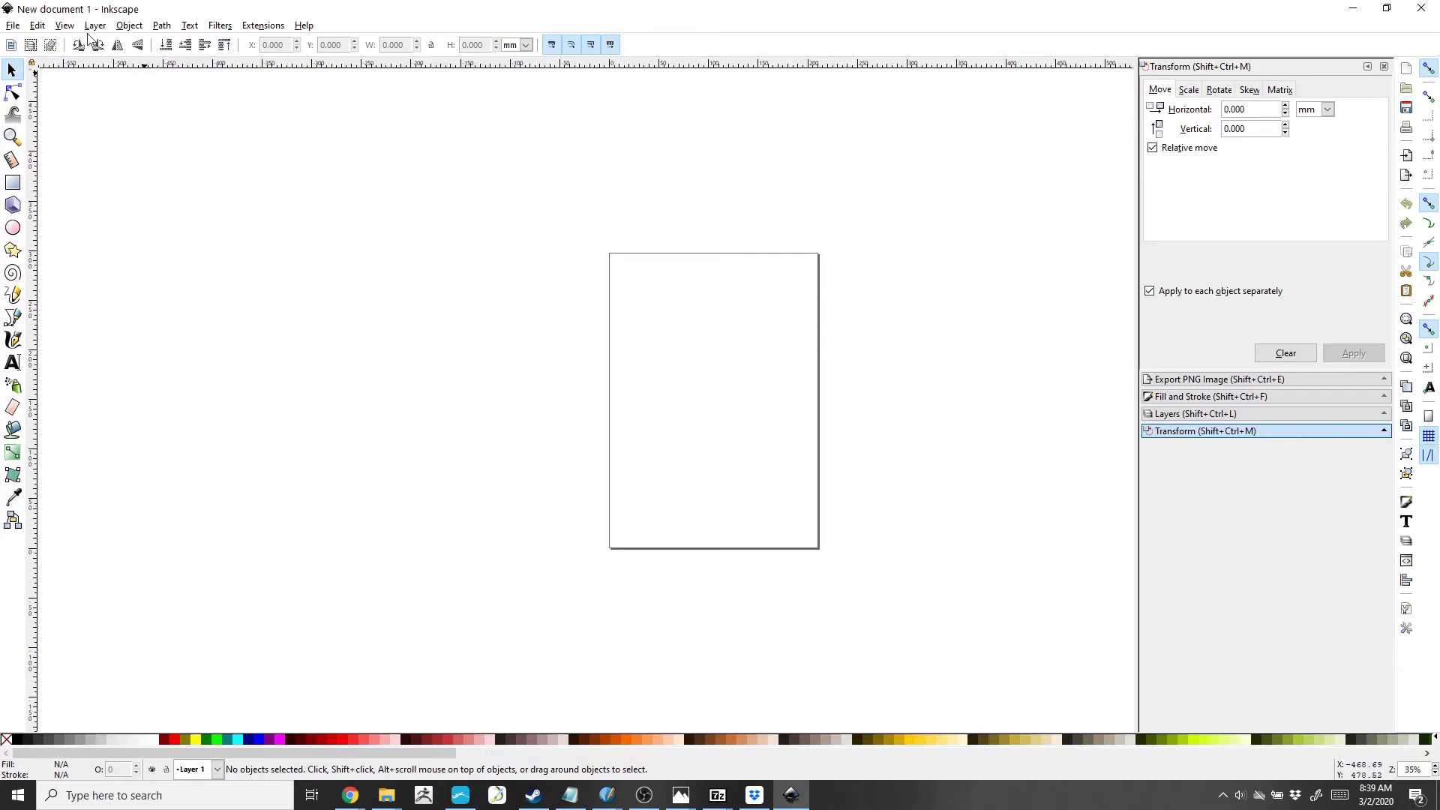
# Step: Open the recent file CharacterTemplate_with_Custom_Fonts.svg in Inkscape
pyautogui.click(13, 27)
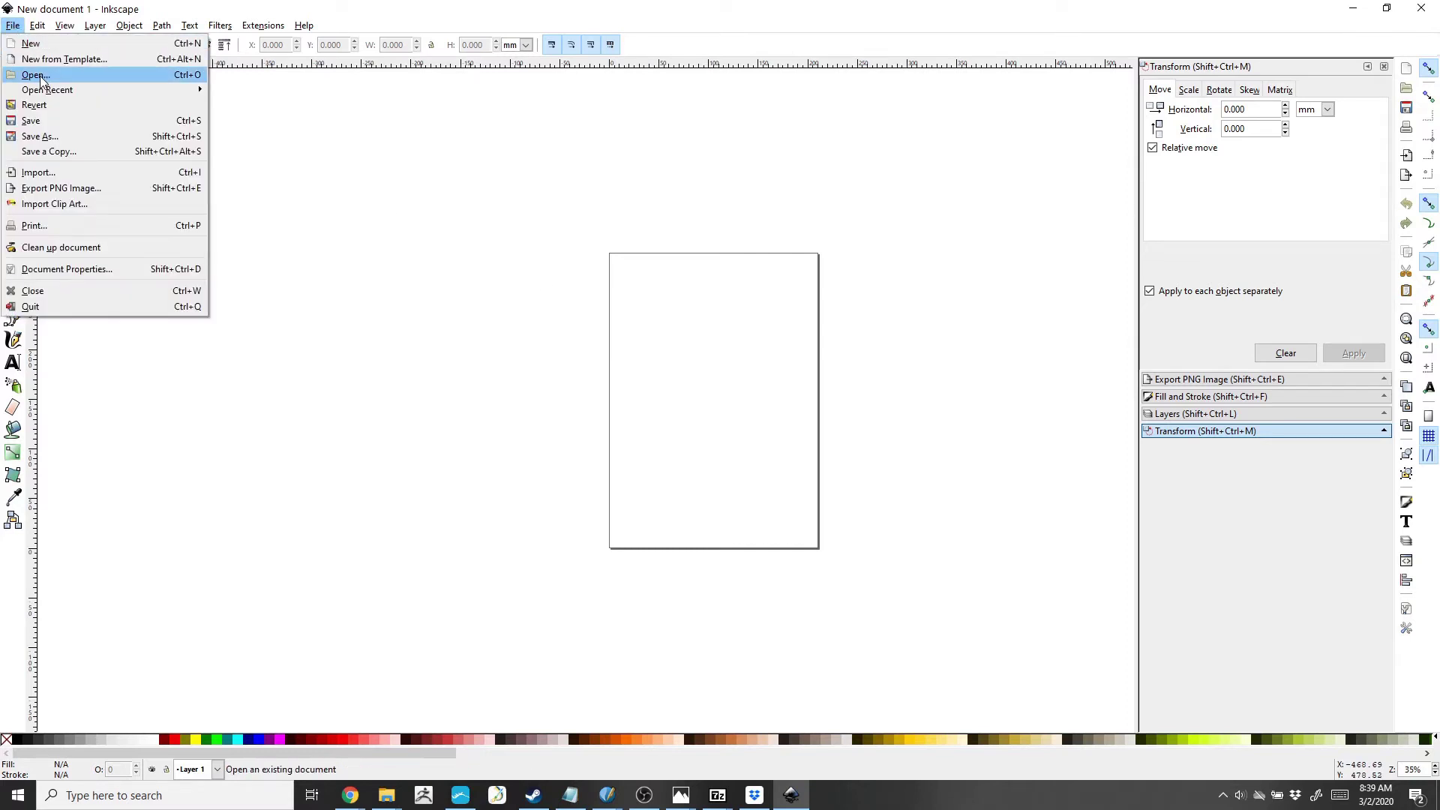
pyautogui.moveTo(46, 93)
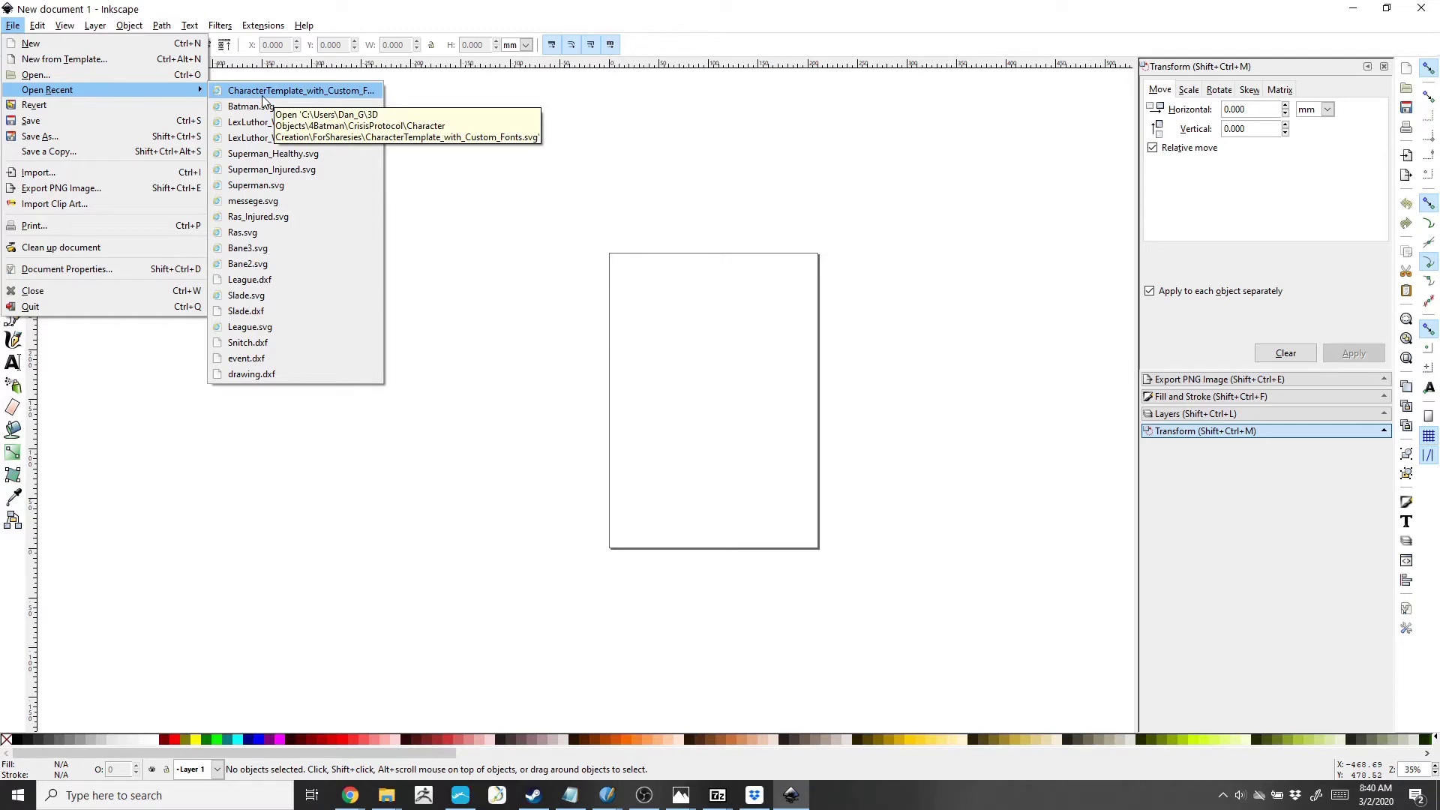
pyautogui.click(387, 797)
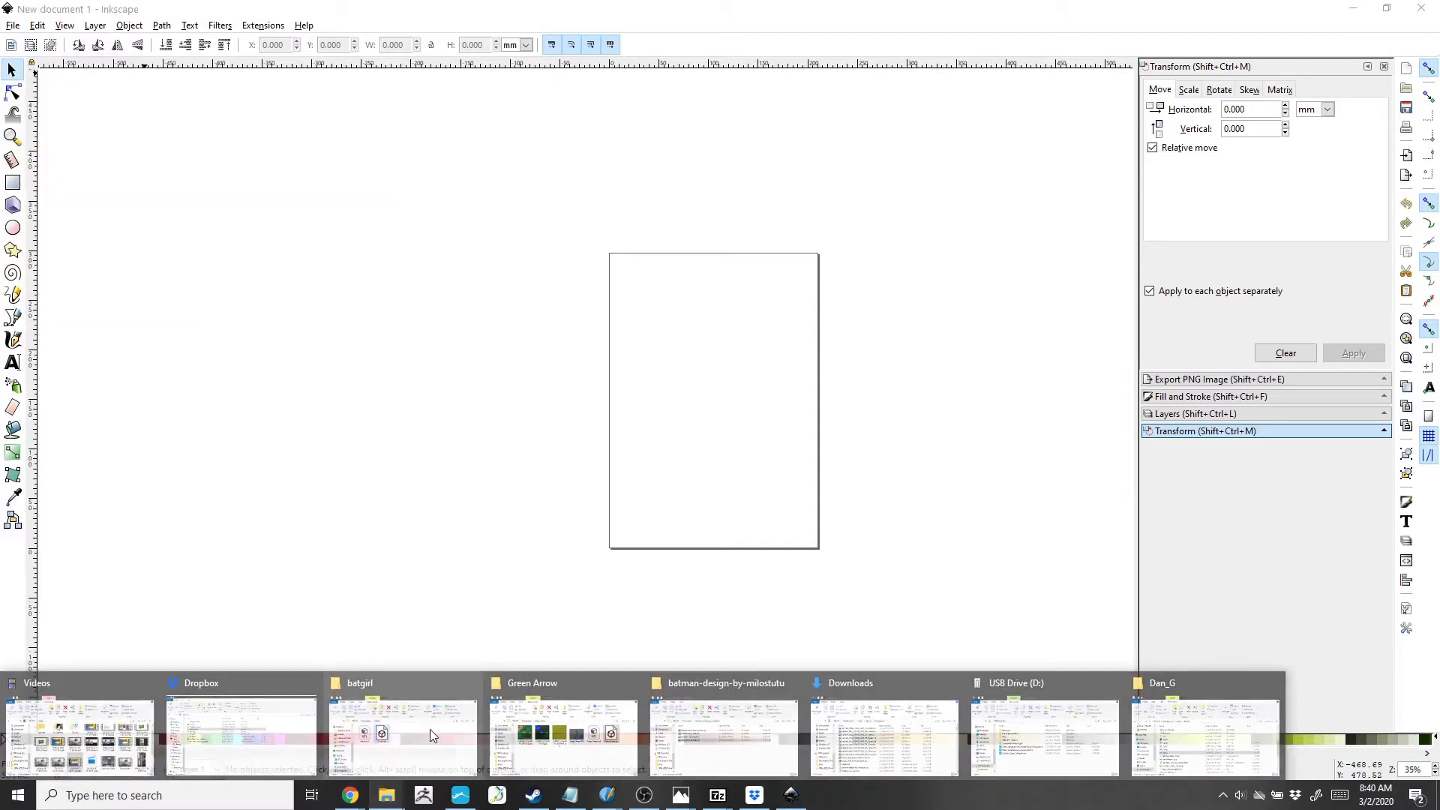
pyautogui.click(300, 352)
pyautogui.click(14, 25)
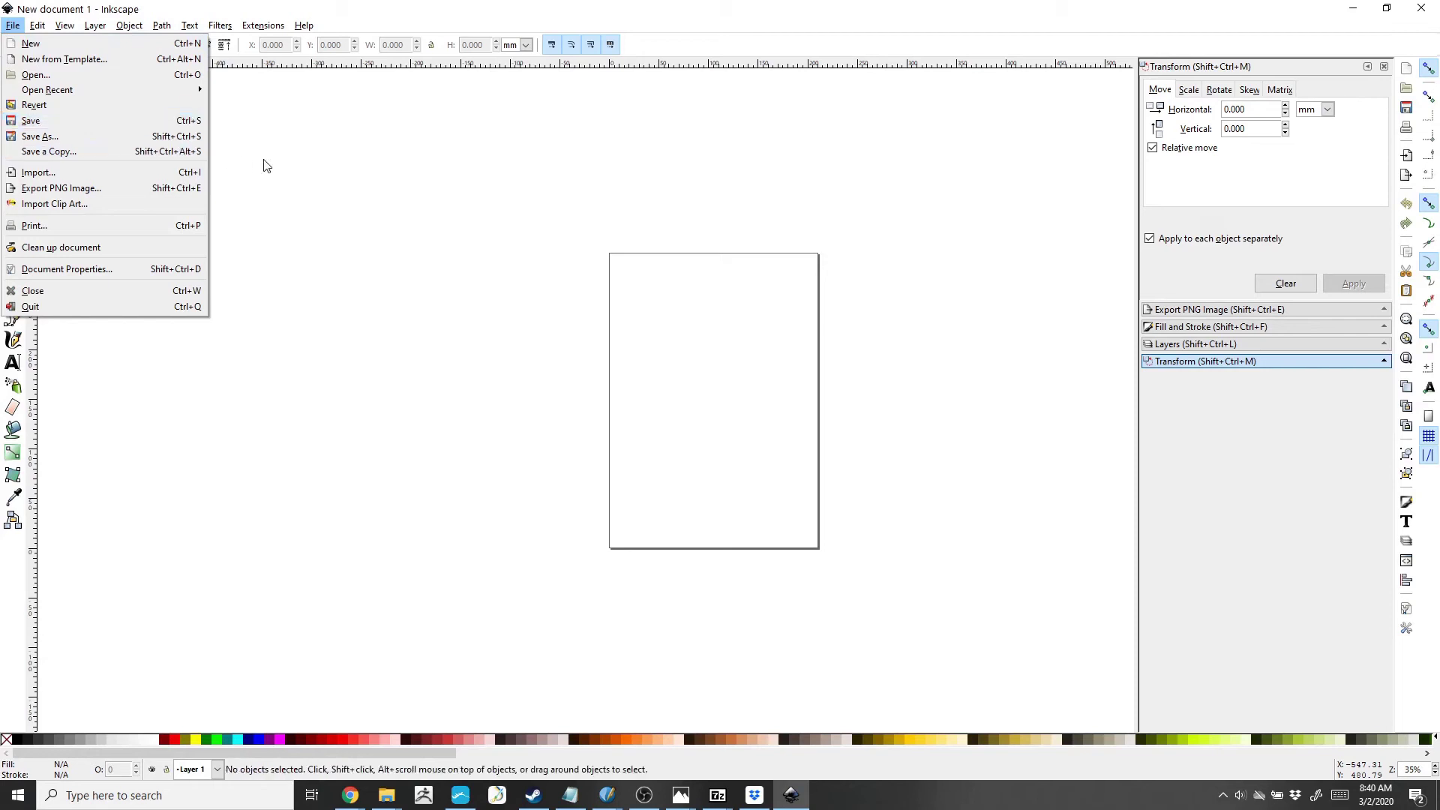
pyautogui.click(322, 169)
pyautogui.click(14, 27)
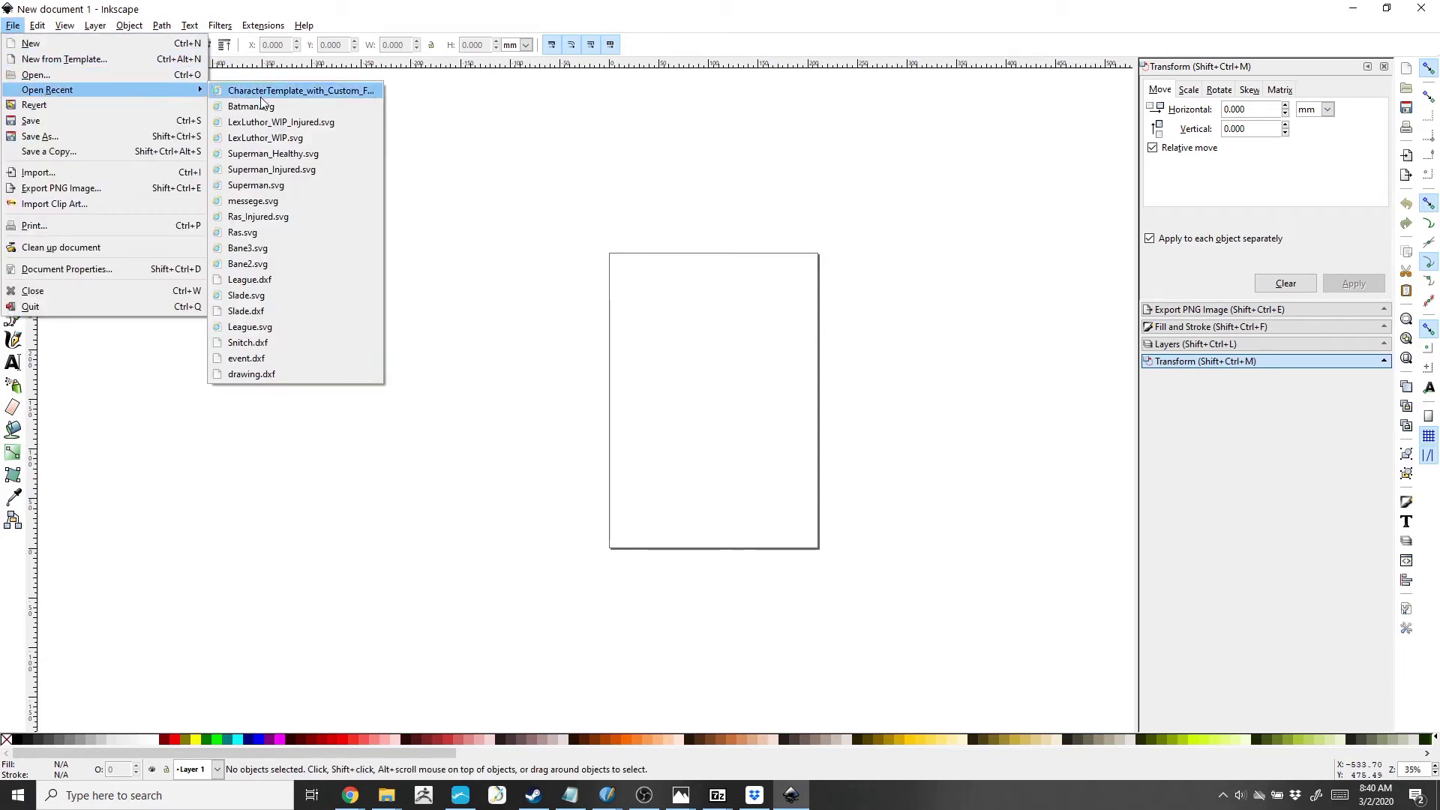
pyautogui.click(254, 91)
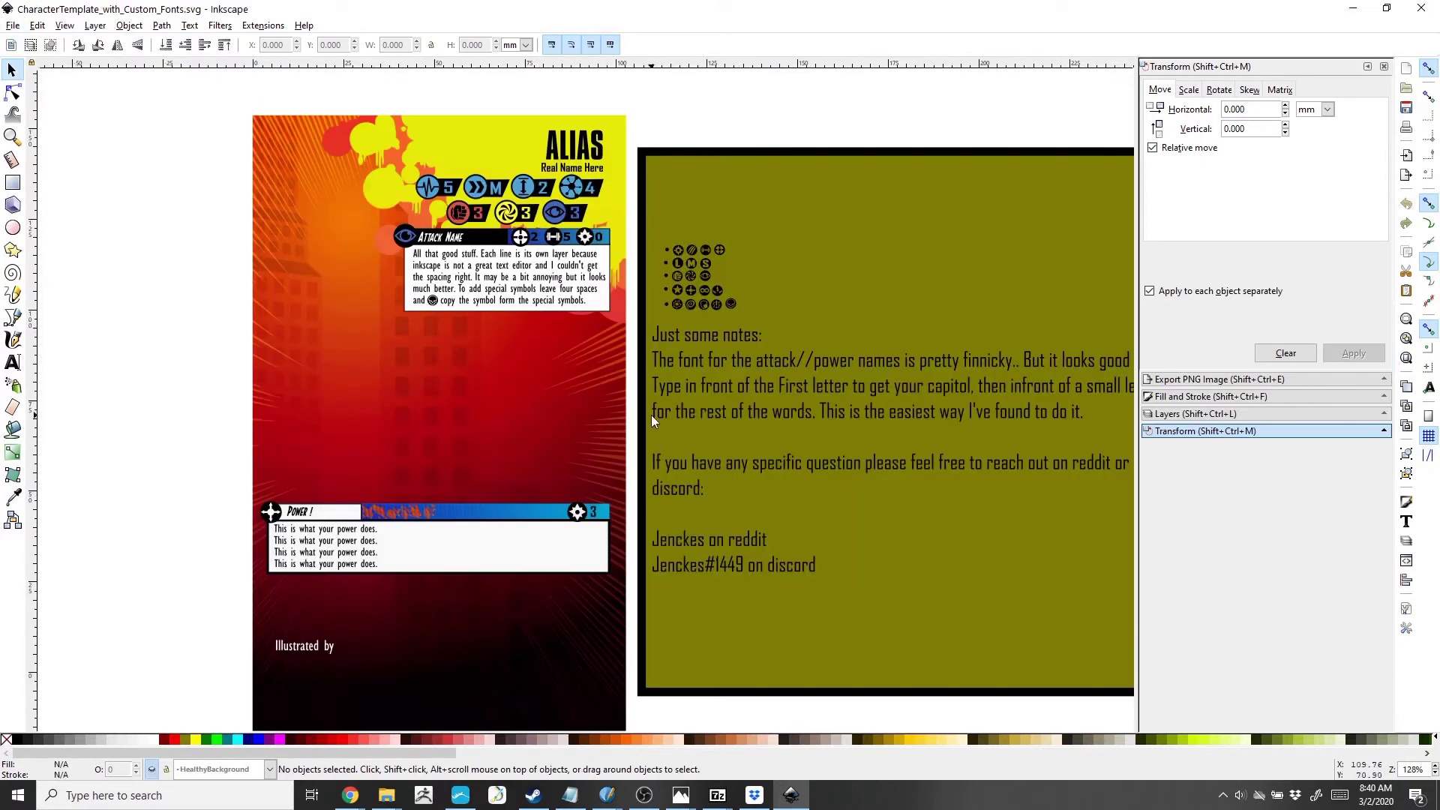
# Step: Switch to the Dropbox folder in File Explorer and maximize its window
pyautogui.click(386, 795)
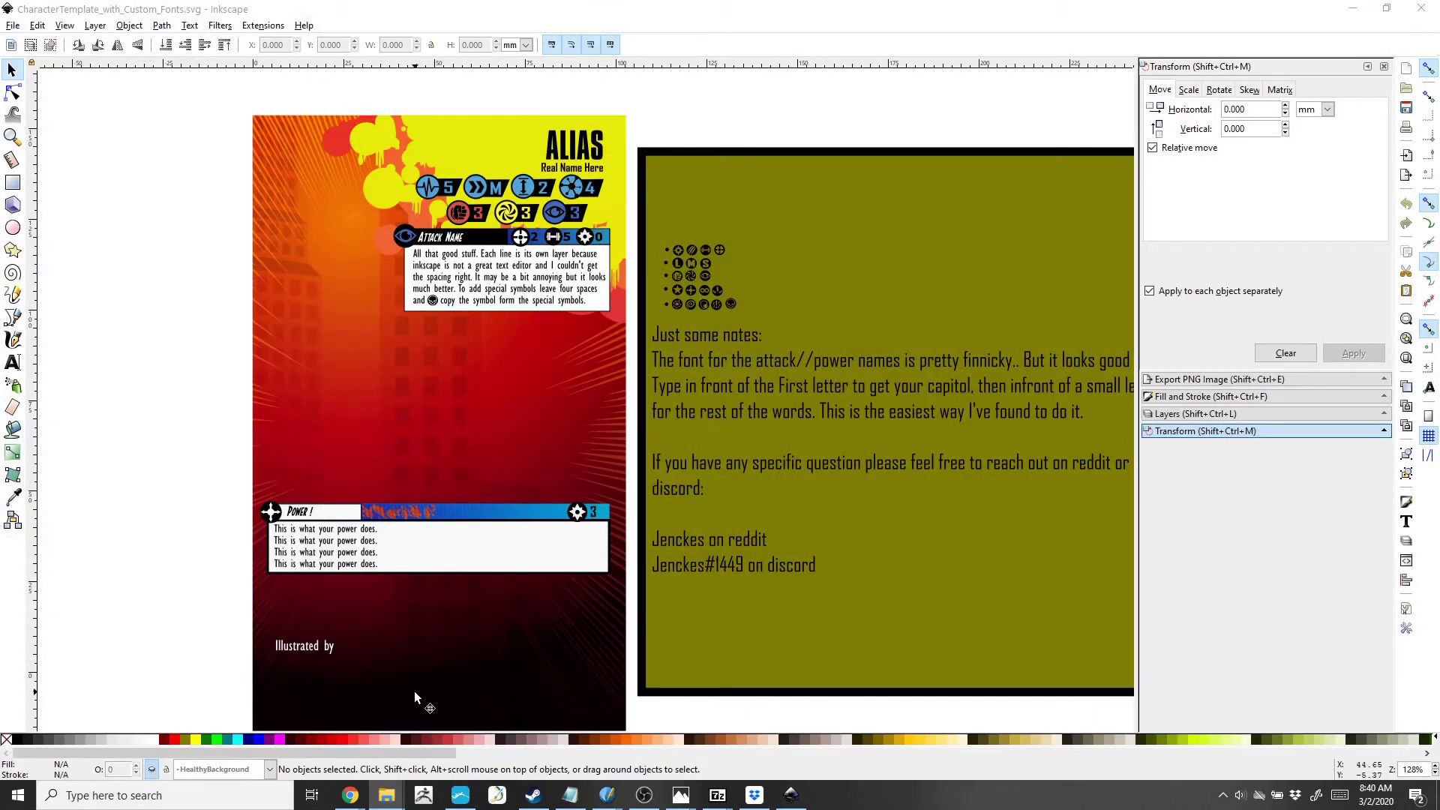
pyautogui.moveTo(330, 809); pyautogui.dragTo(719, 242)
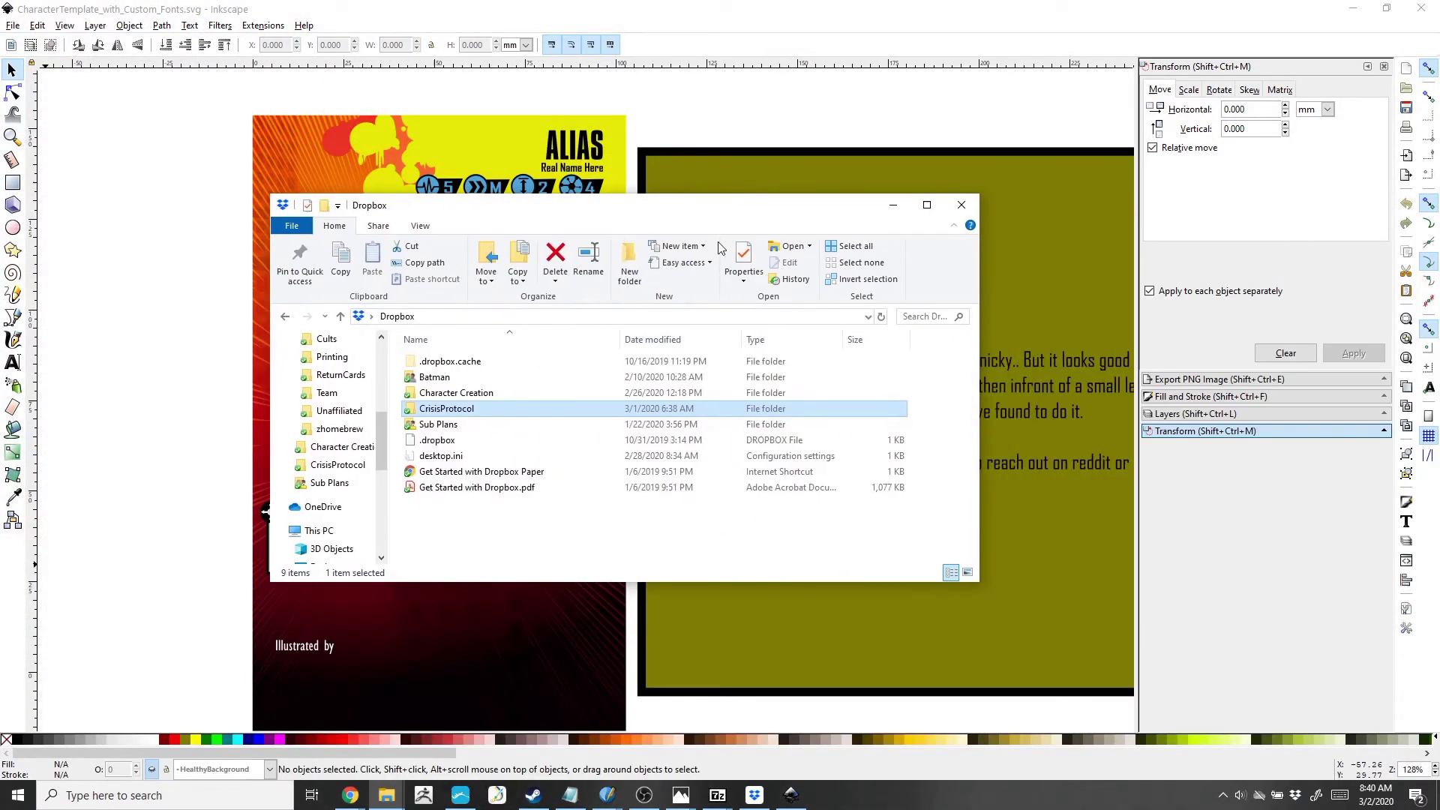
pyautogui.click(926, 205)
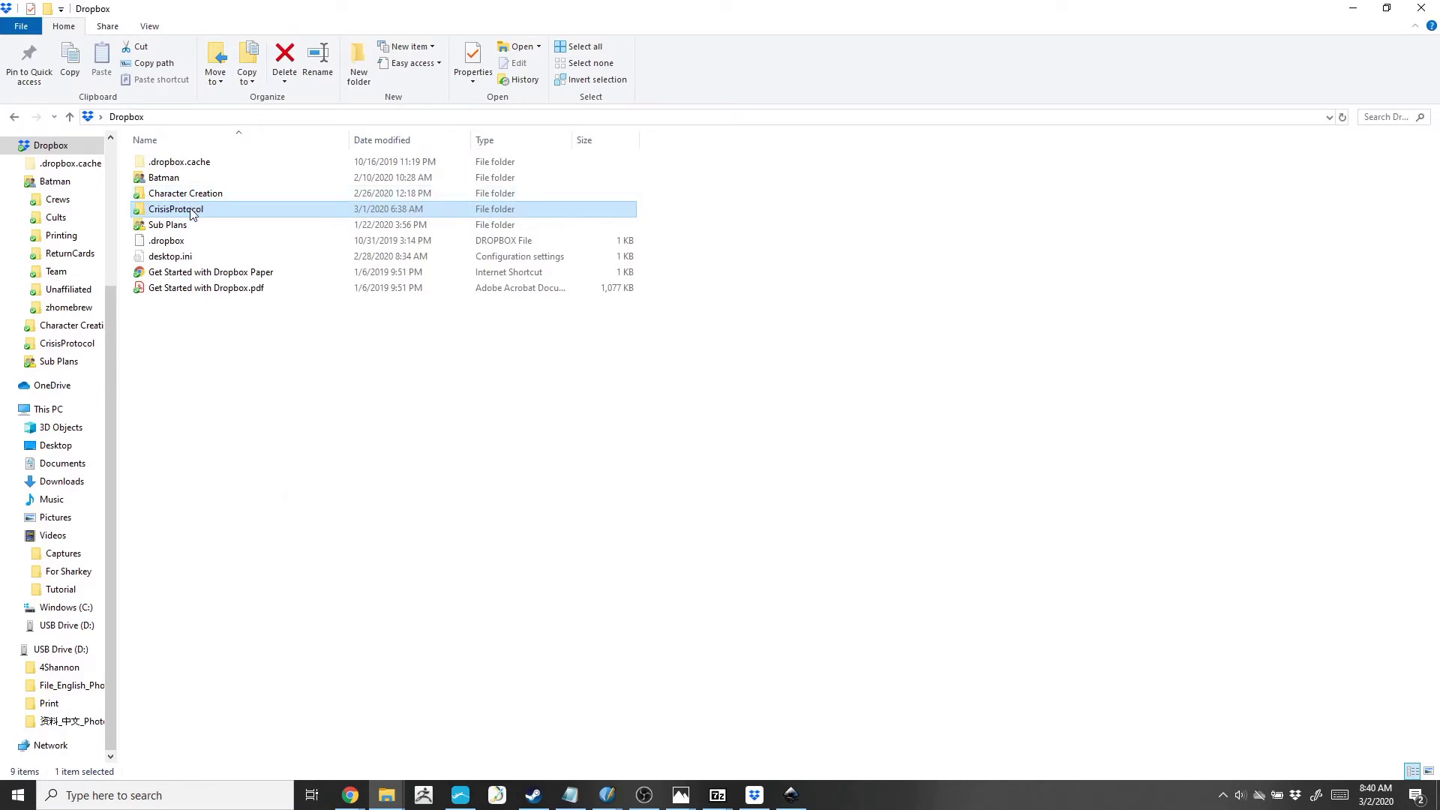
# Step: Open the Fonts folder inside CrisisProtocol and check the install options for CompactaBT.ttf
pyautogui.moveTo(194, 215)
pyautogui.doubleClick(205, 214)
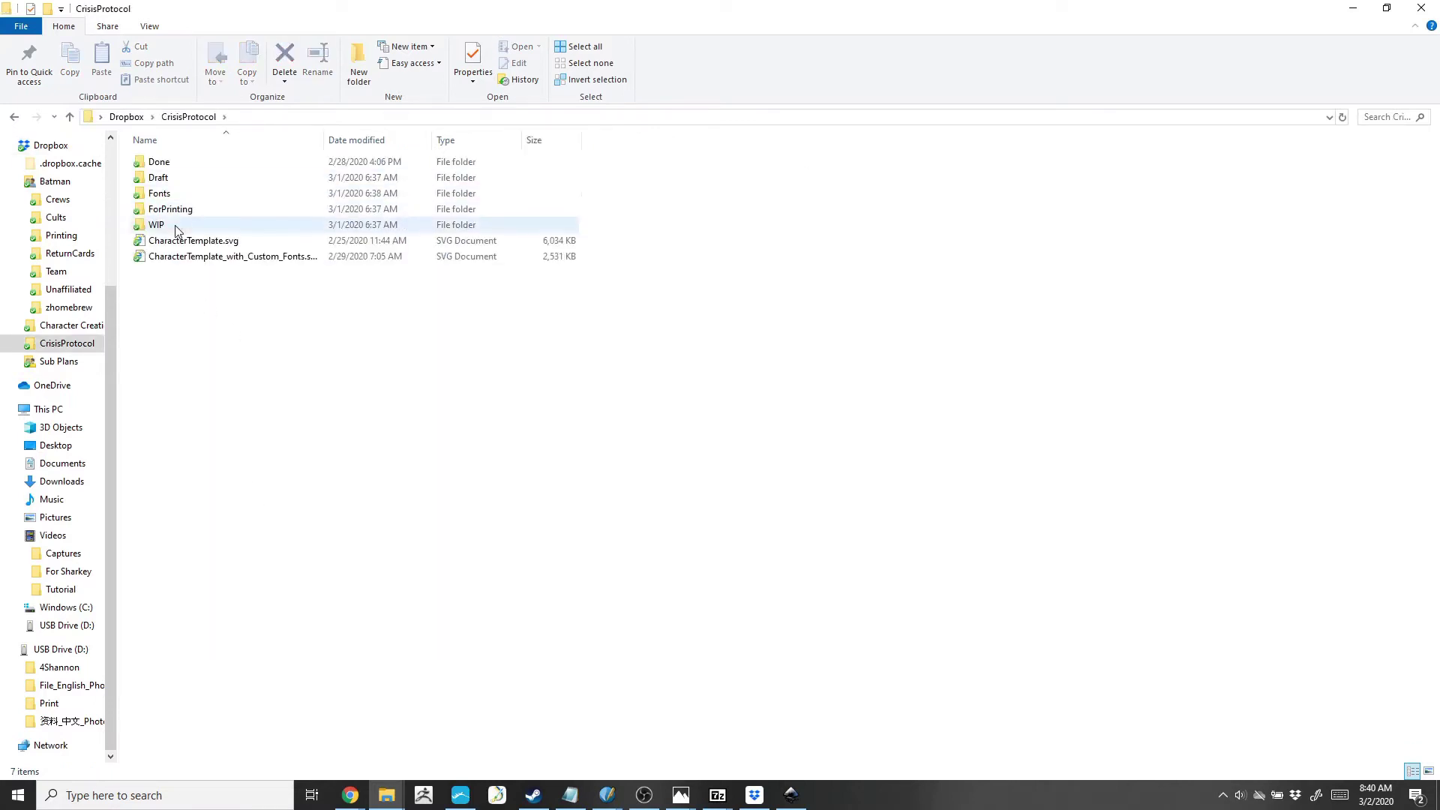
pyautogui.doubleClick(180, 194)
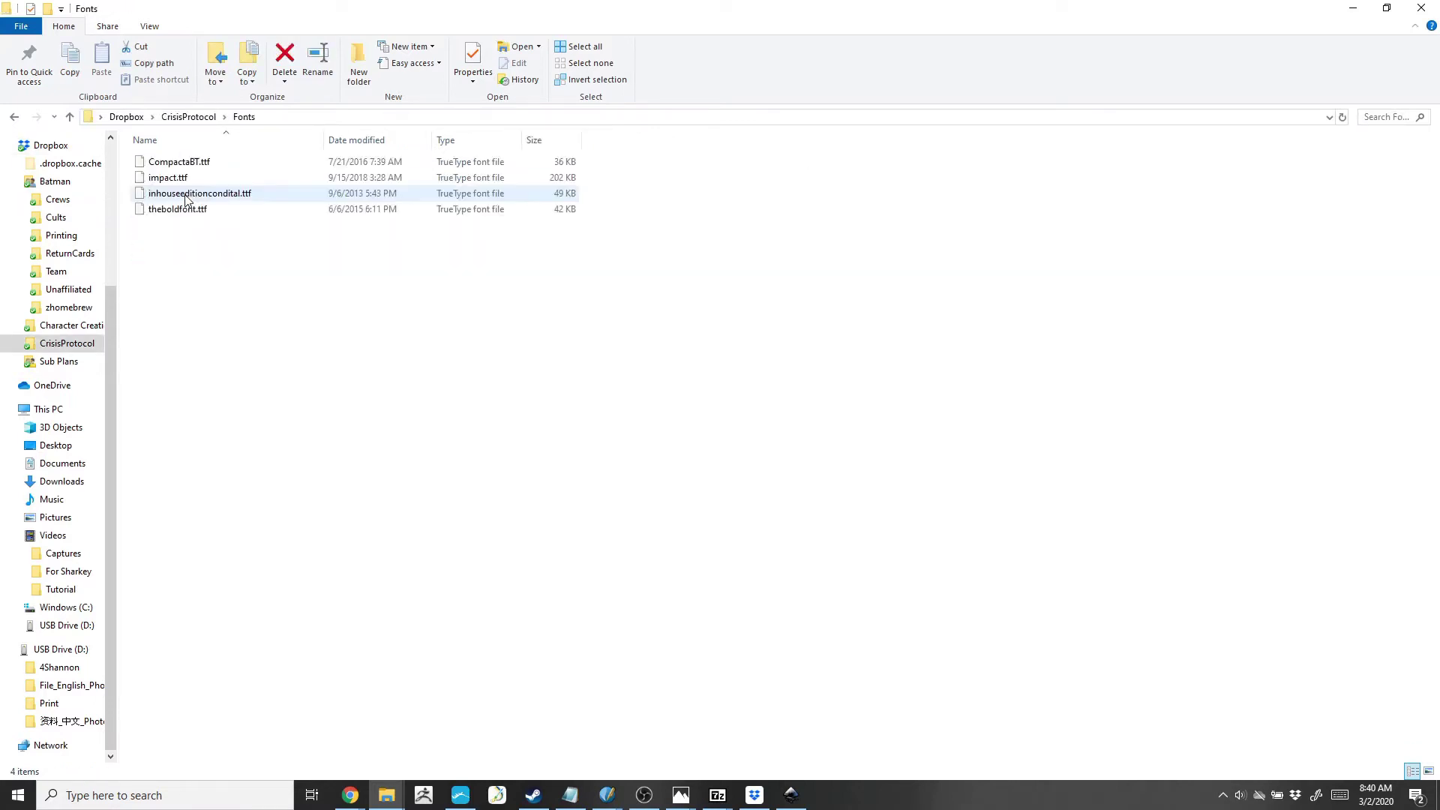
pyautogui.rightClick(208, 161)
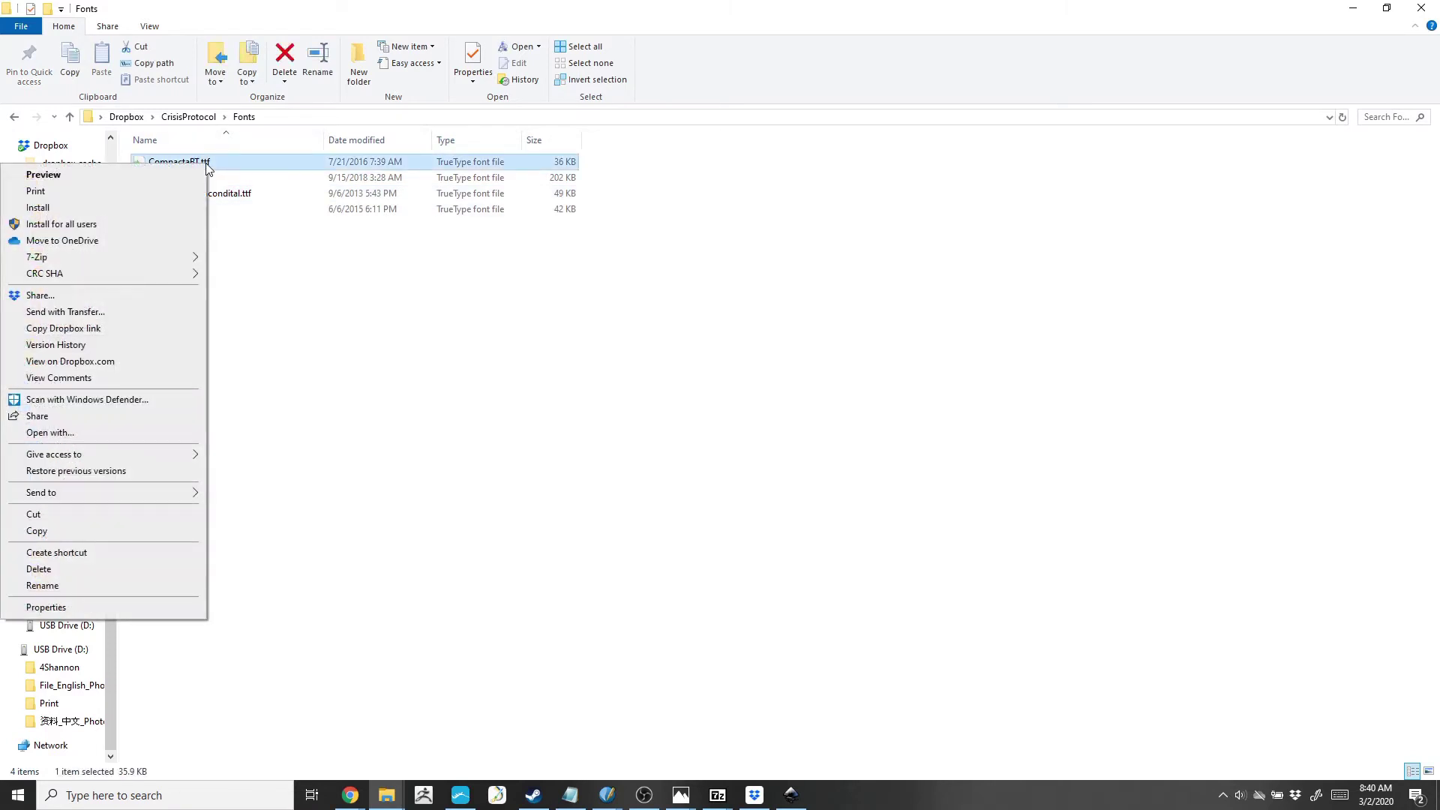
pyautogui.click(125, 232)
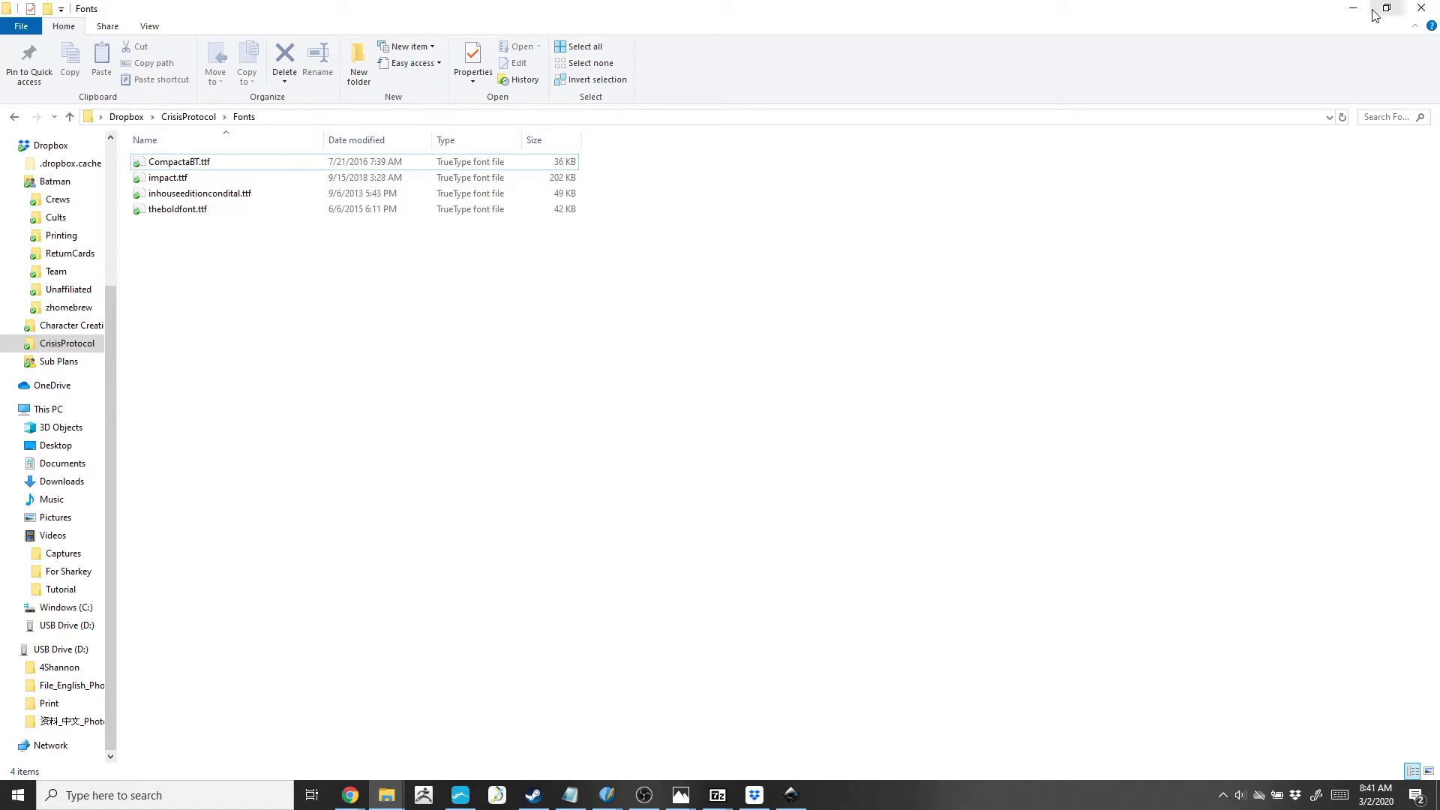
# Step: Return to the CrisisProtocol folder, select the custom-fonts character template file, and switch back to the template in Inkscape
pyautogui.click(191, 117)
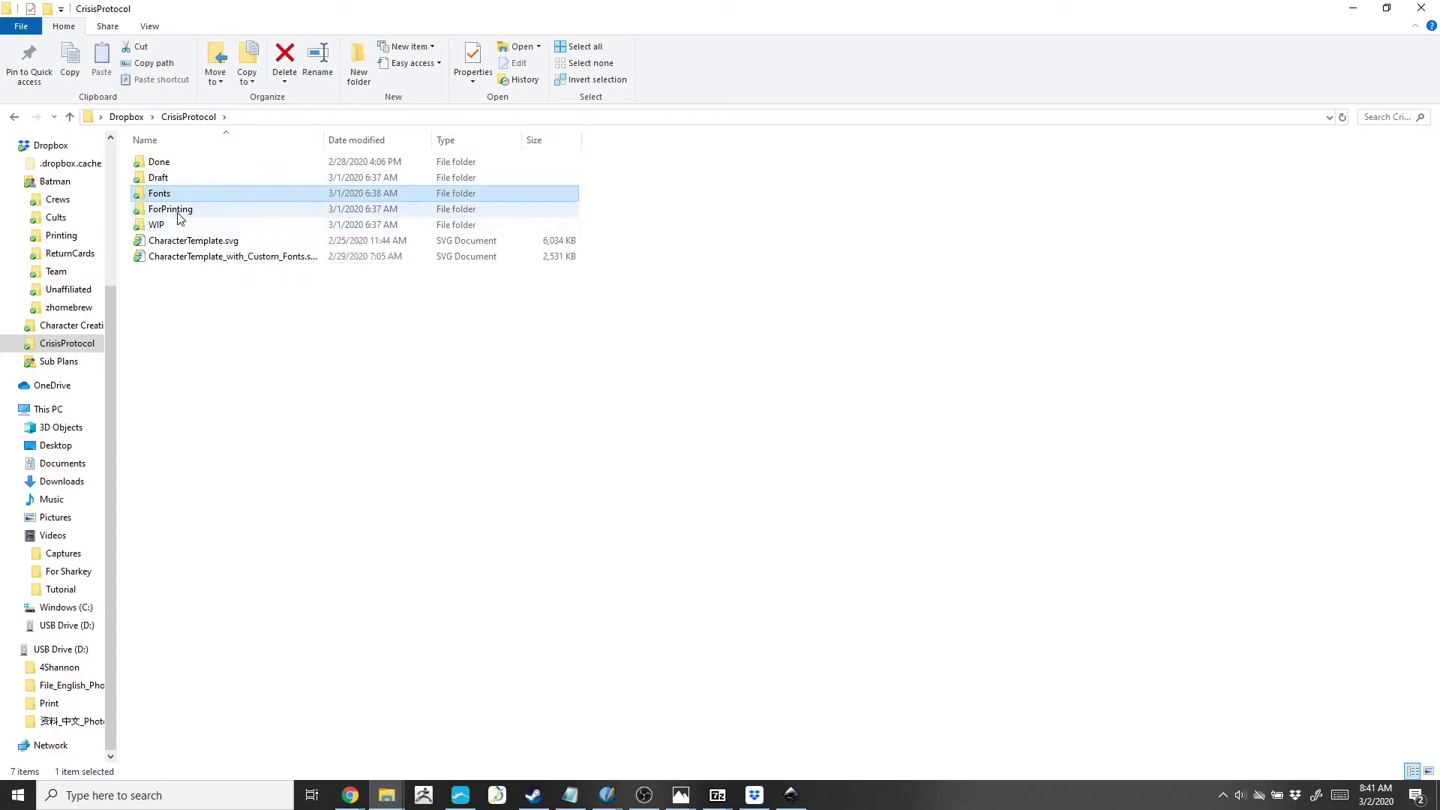
pyautogui.press('Down')
pyautogui.press('Down')
pyautogui.press('Down')
pyautogui.press('Down')
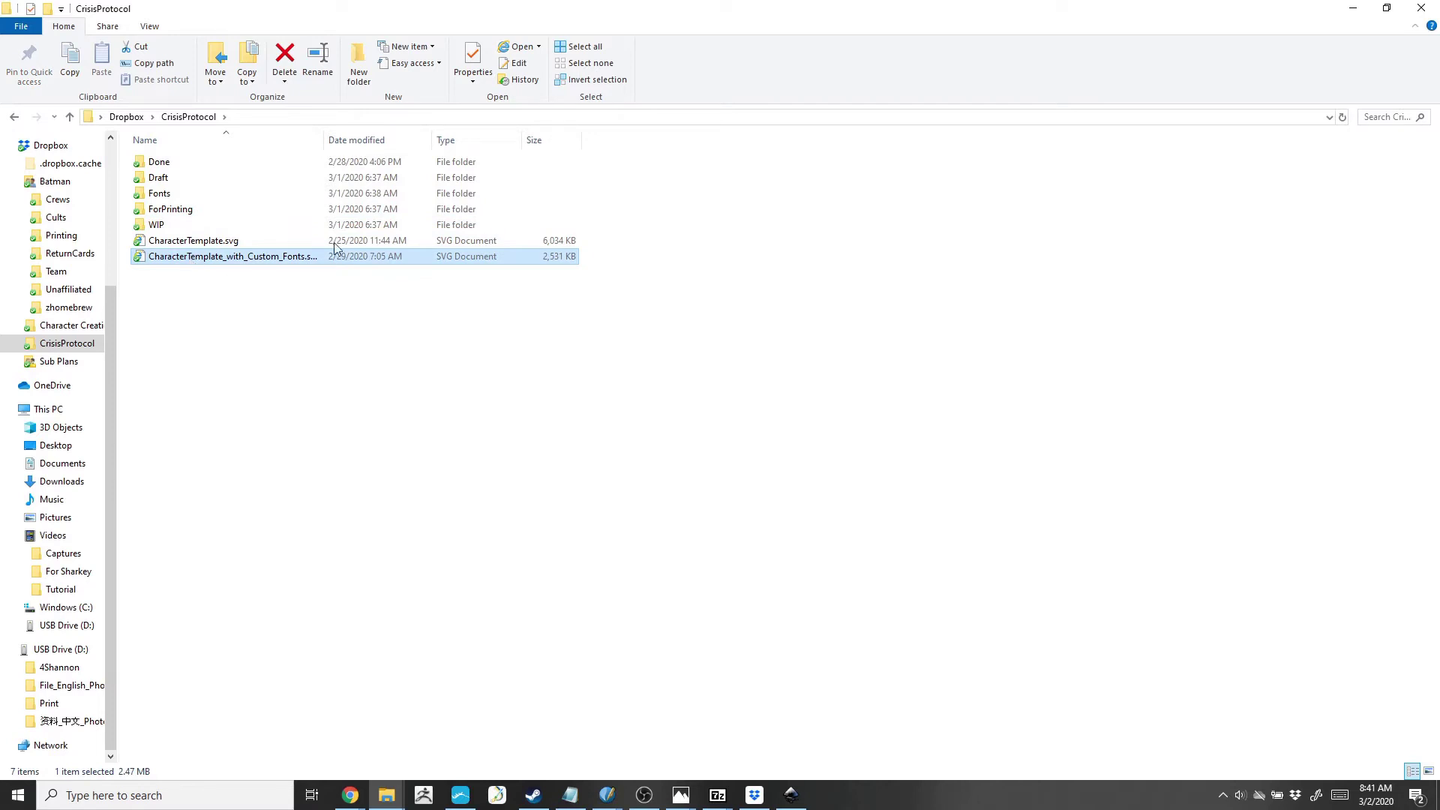
pyautogui.click(1352, 16)
pyautogui.scroll(-4, 533, 307)
pyautogui.scroll(4, 537, 318)
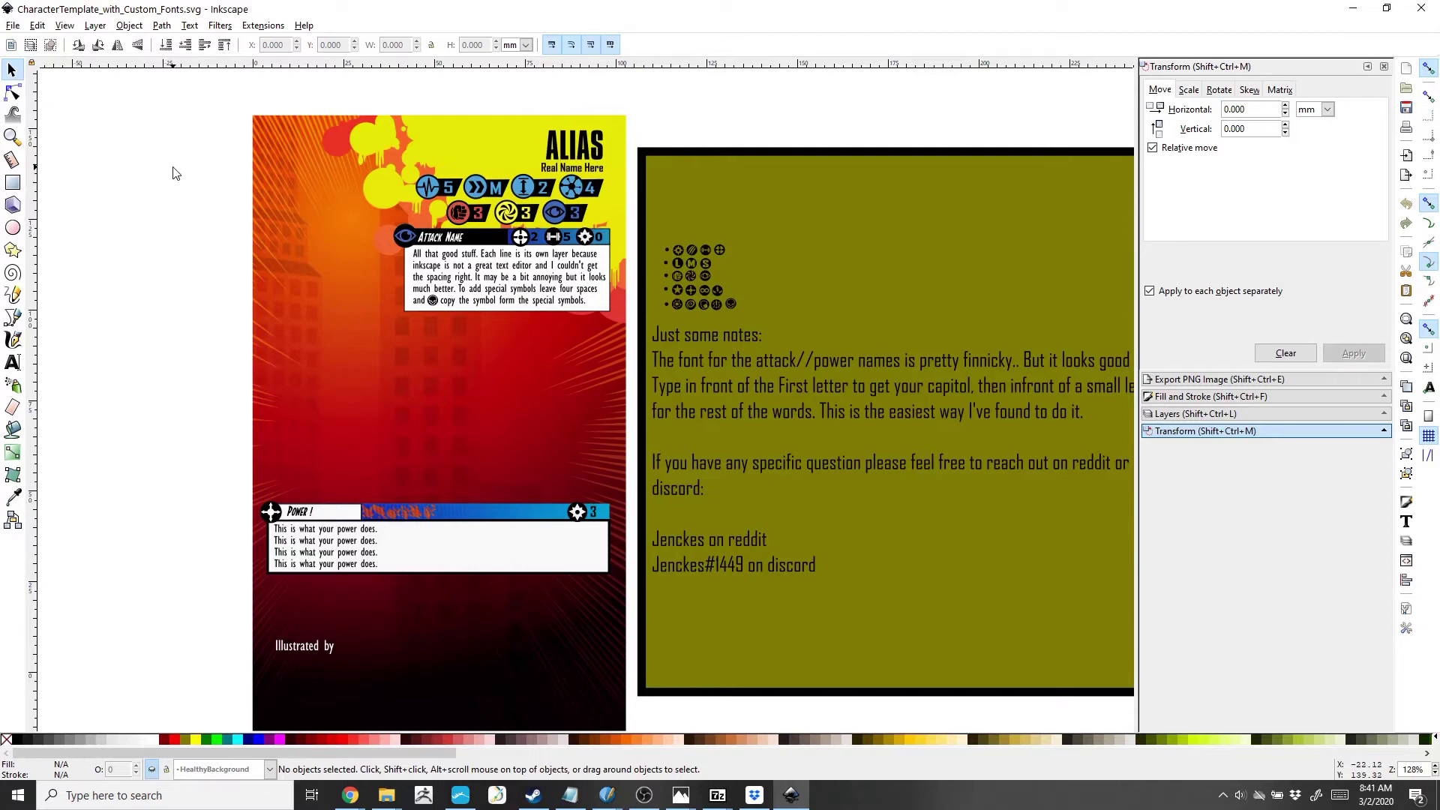
# Step: Create a new blank Inkscape document for preparing the character artwork
pyautogui.click(15, 26)
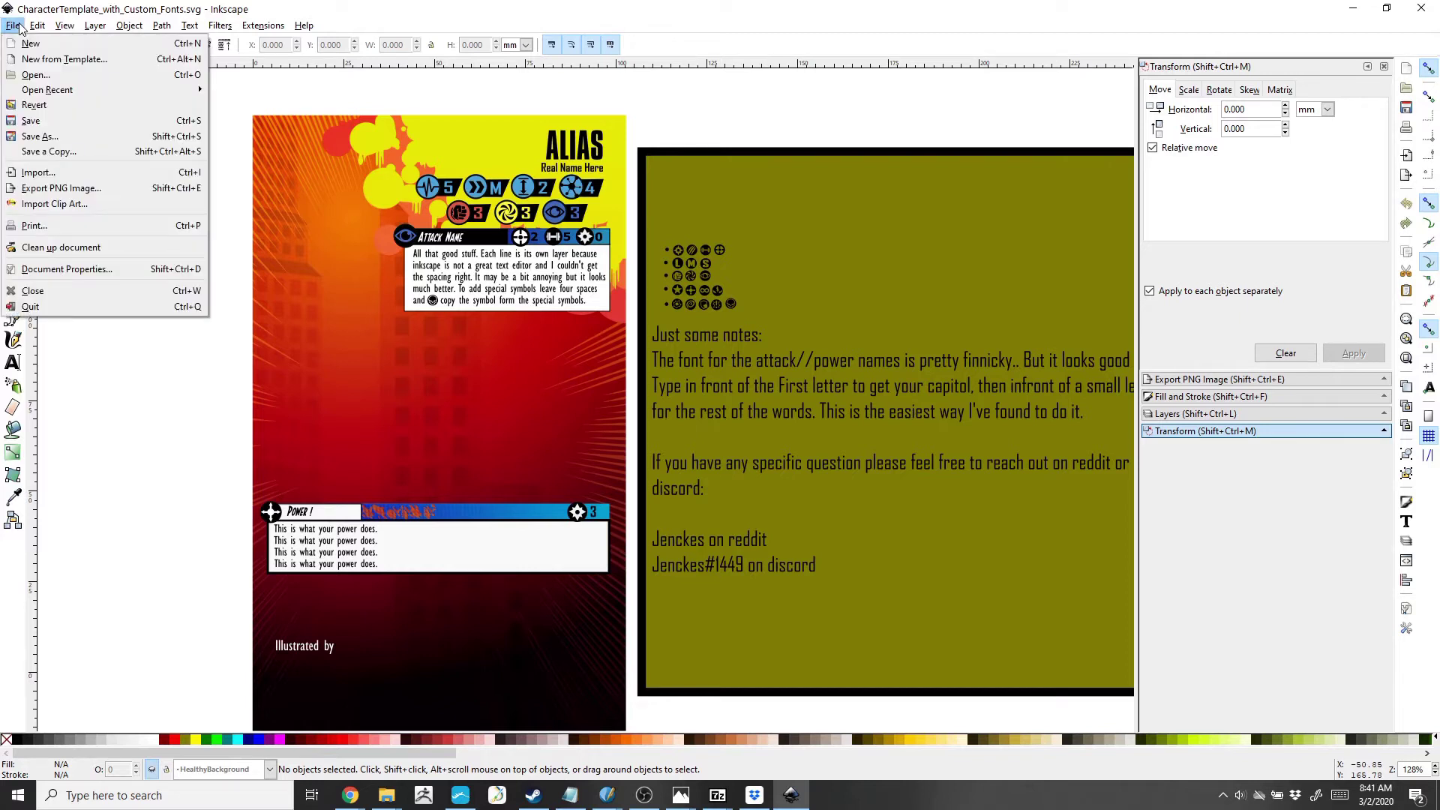
pyautogui.click(27, 46)
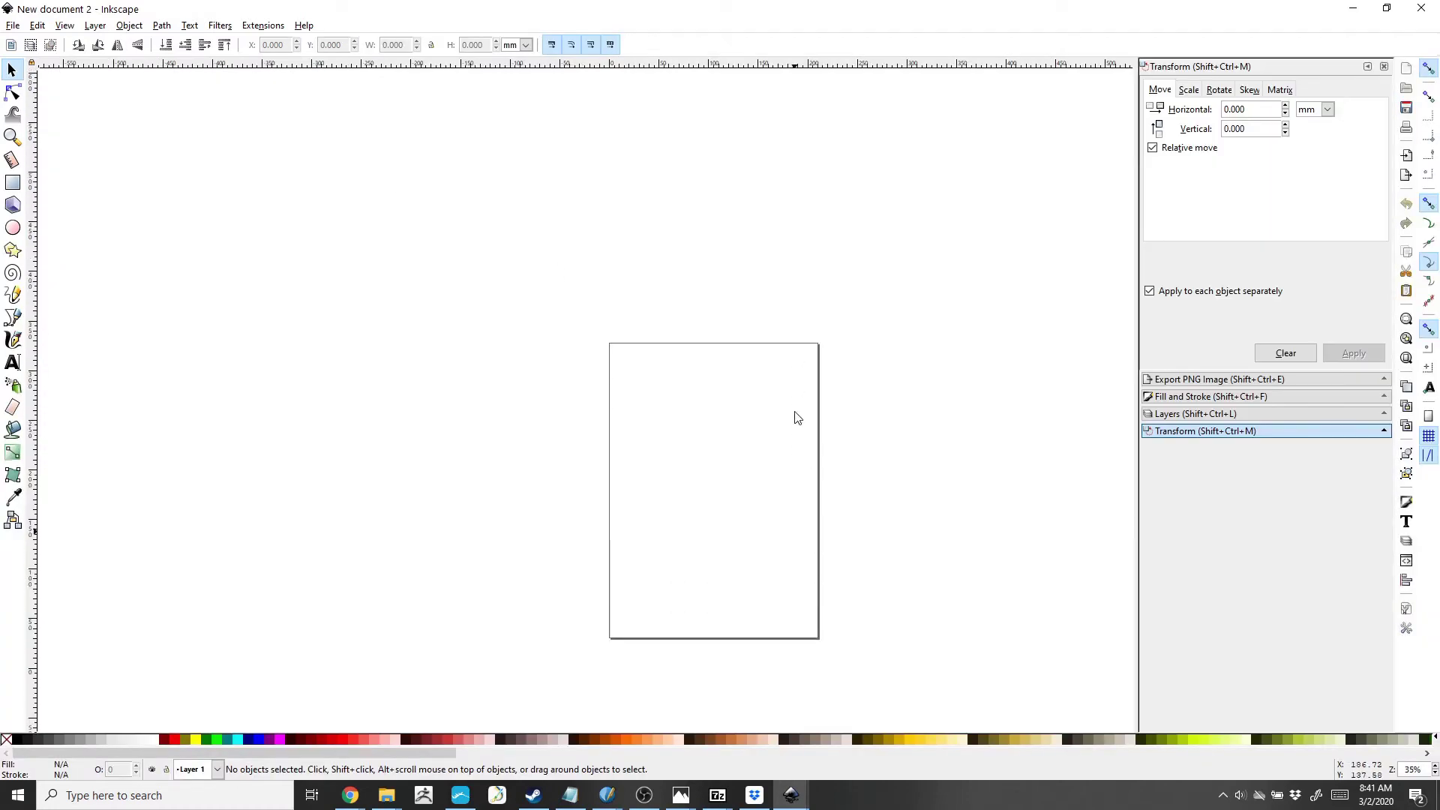
pyautogui.scroll(2, 789, 412)
pyautogui.scroll(-1, 788, 412)
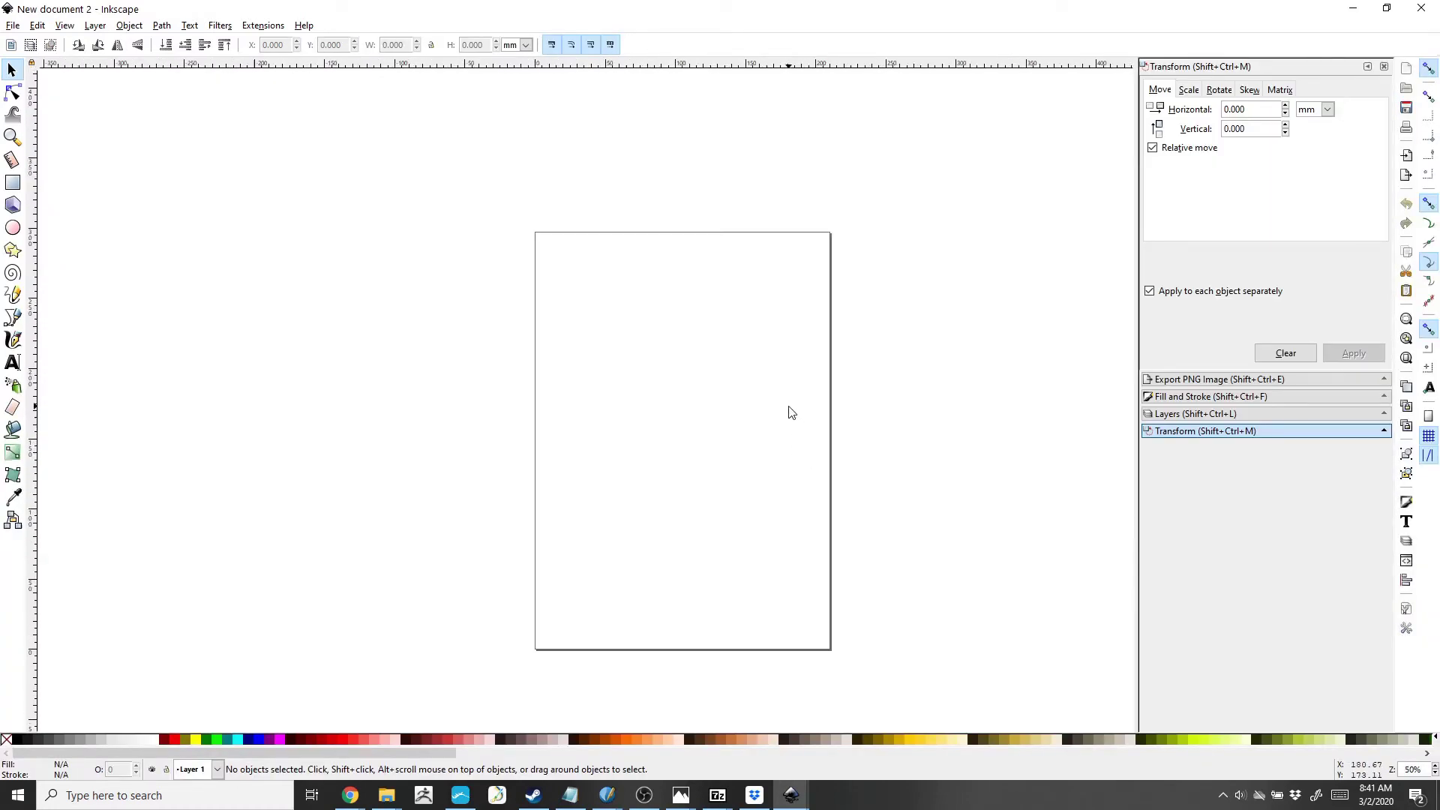
# Step: Import Grodd_Brett_Booth_Ron_Frenz.jpg from Downloads as an embedded image and place it over the page
pyautogui.click(14, 25)
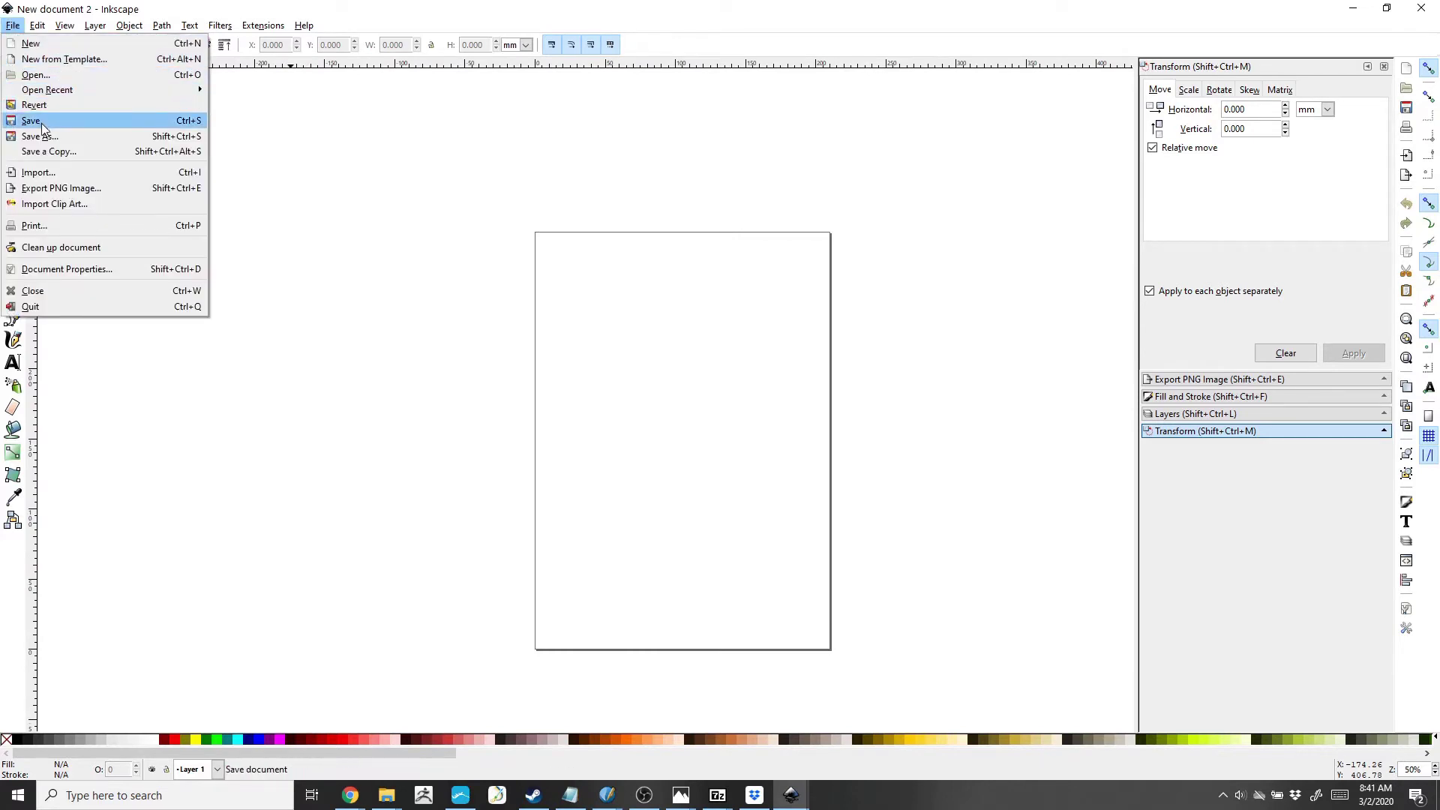
pyautogui.click(38, 172)
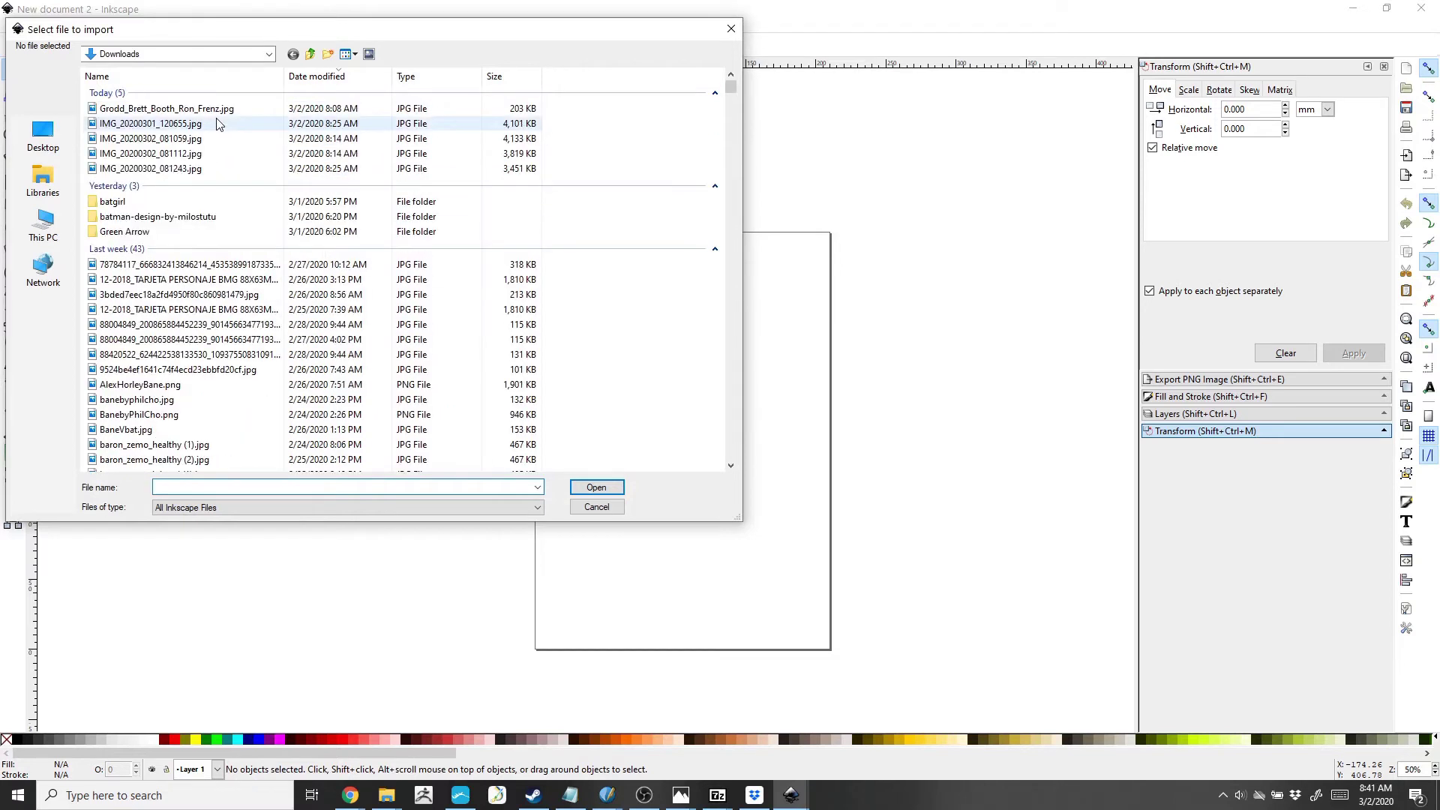
pyautogui.click(125, 170)
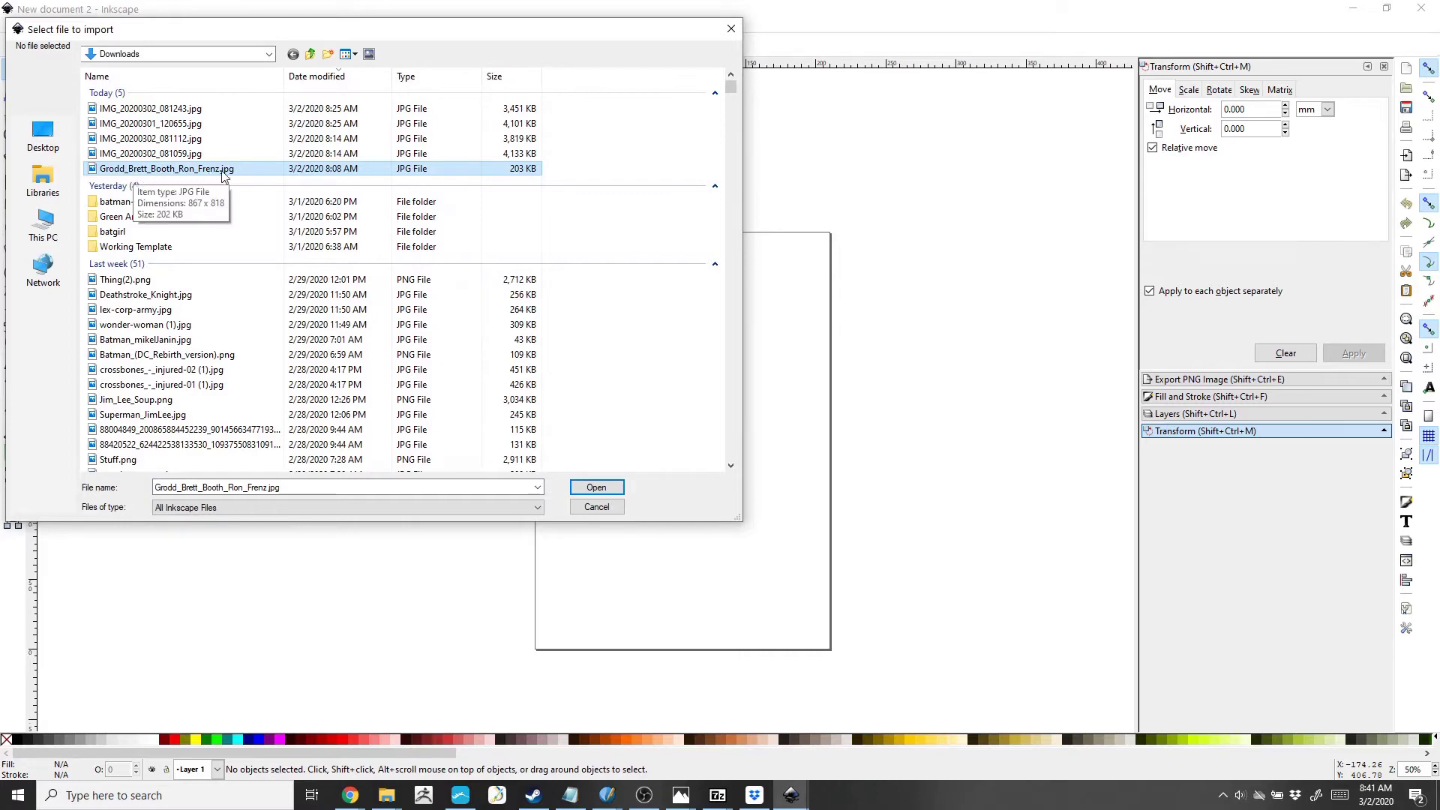
pyautogui.click(614, 488)
pyautogui.click(800, 494)
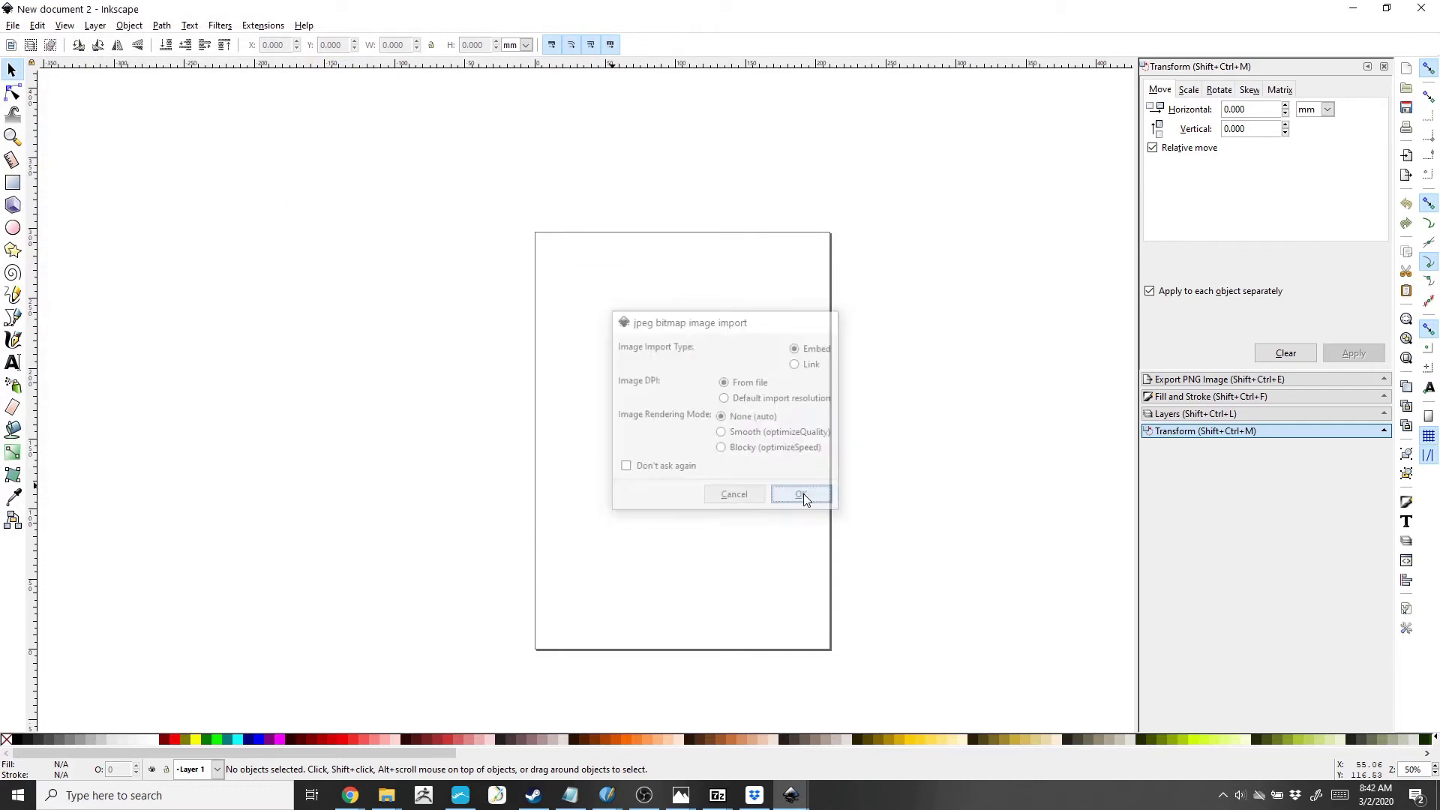
pyautogui.moveTo(803, 494); pyautogui.dragTo(713, 429)
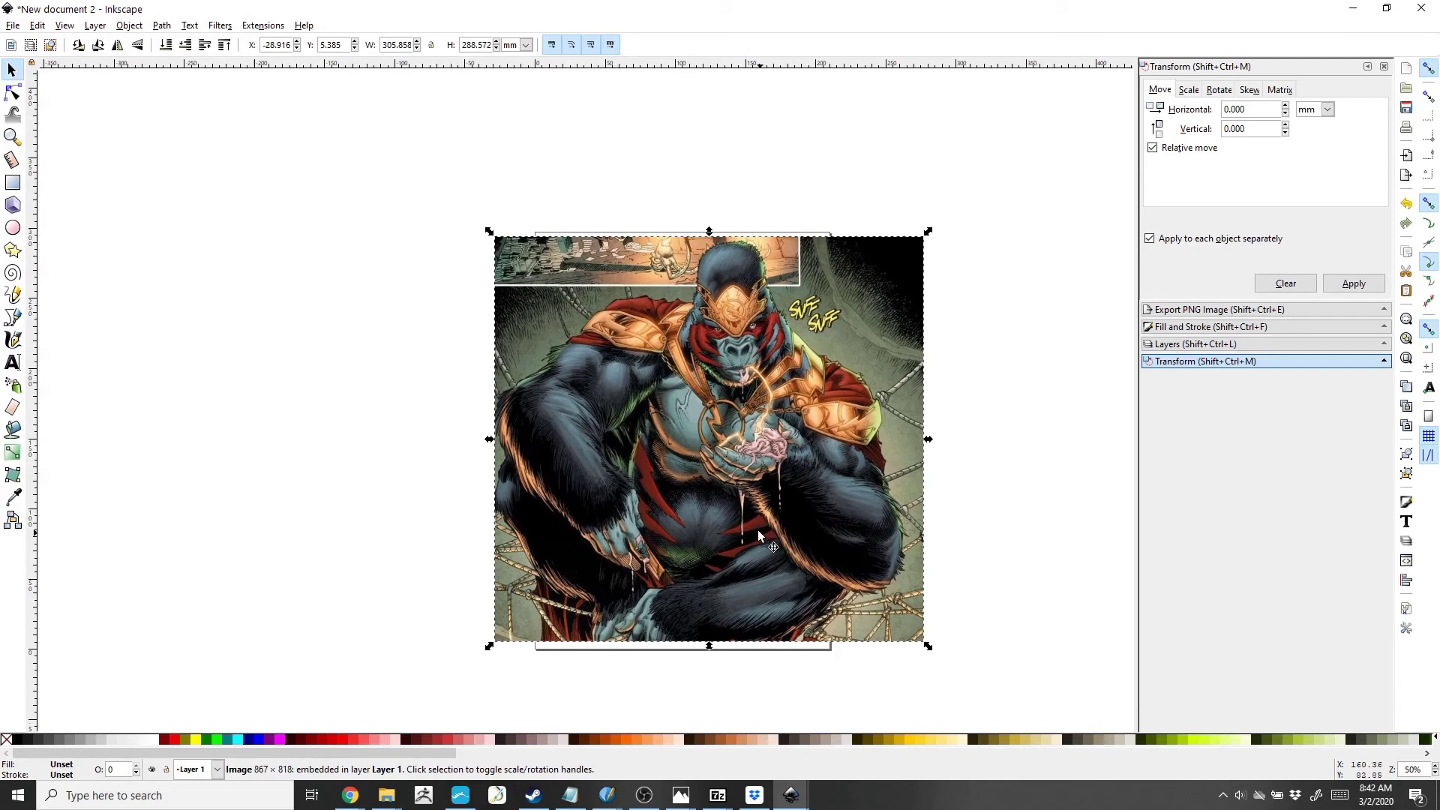
# Step: Deselect the imported artwork and examine Grodd's outline up close around the lower forearm and hand
pyautogui.scroll(2, 728, 516)
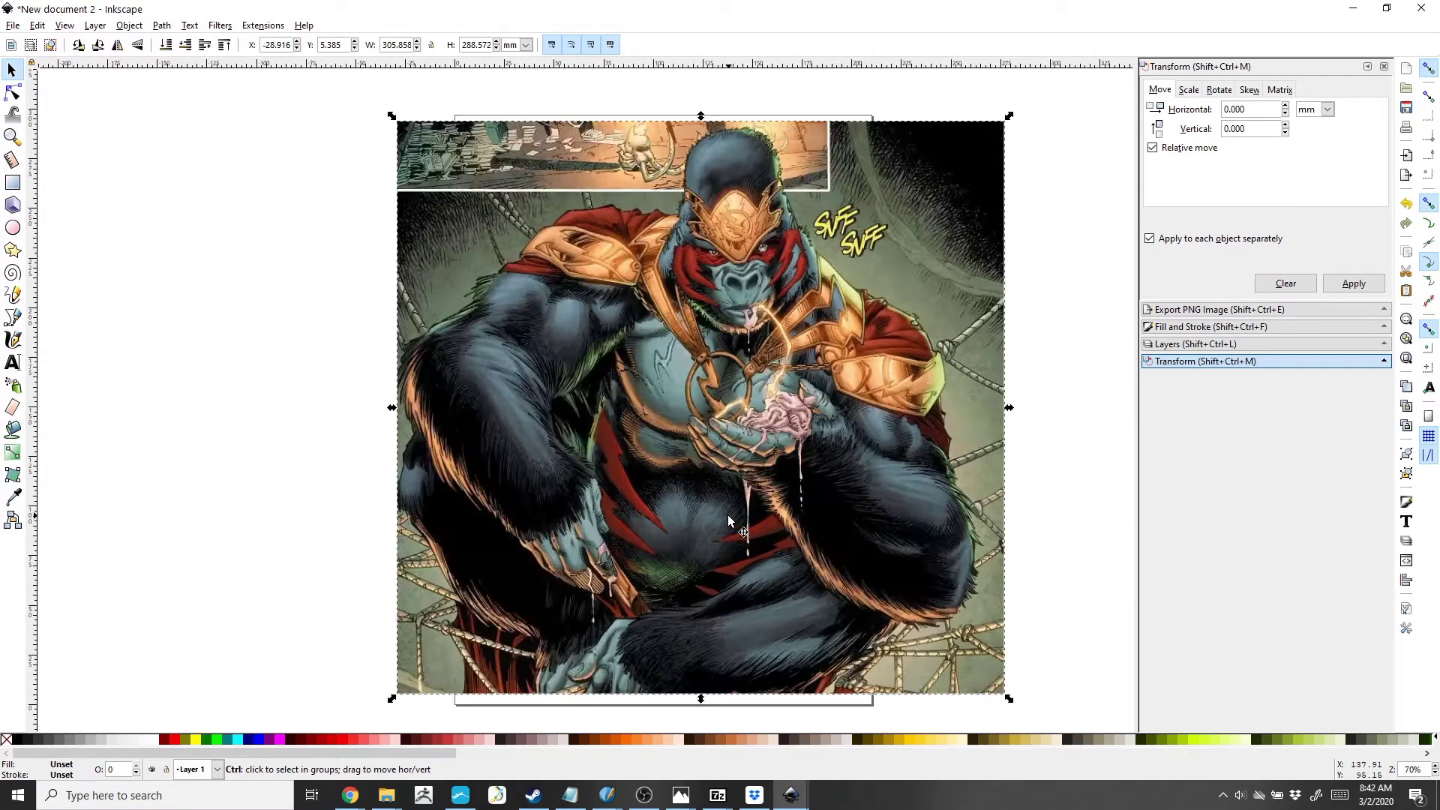
pyautogui.moveTo(721, 524); pyautogui.dragTo(692, 388)
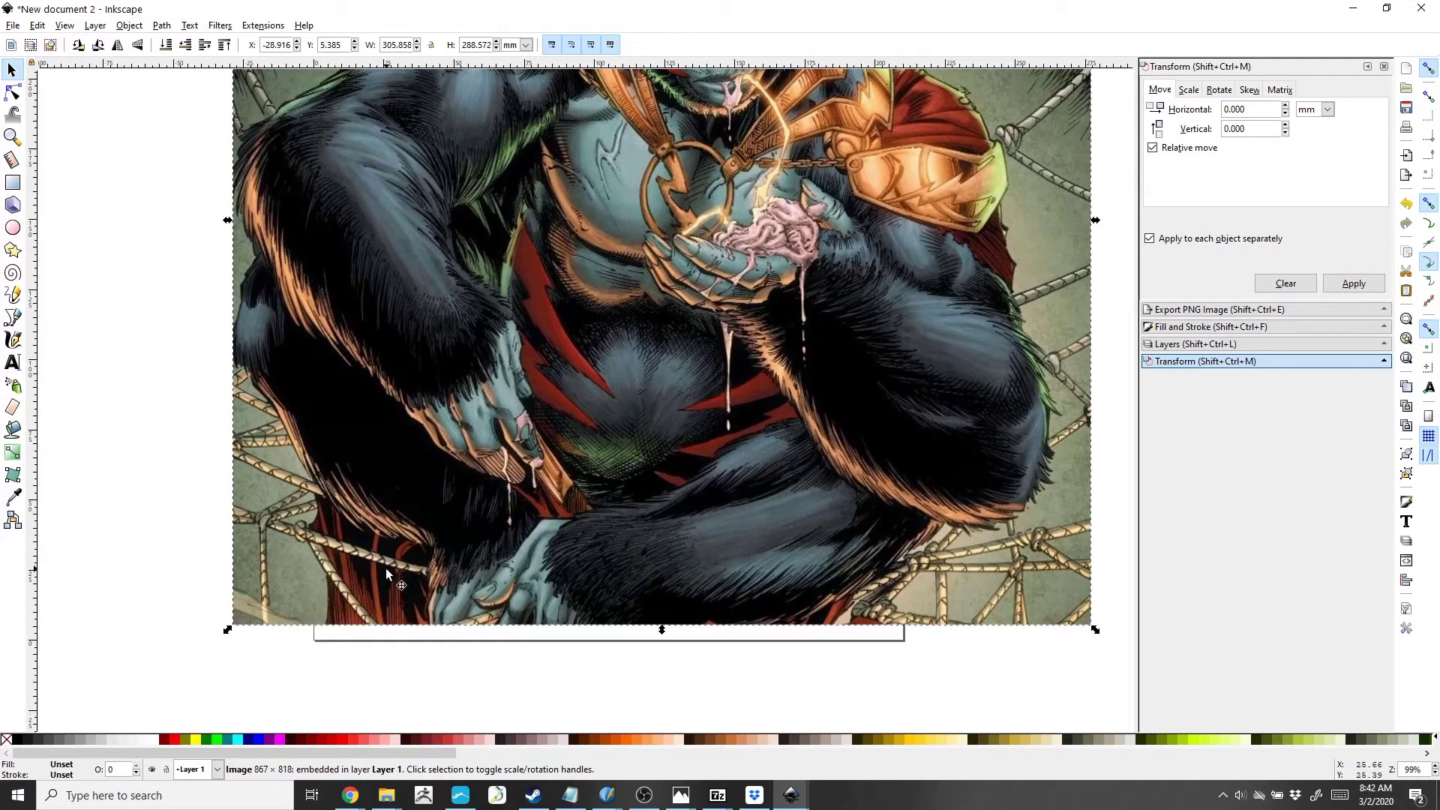
pyautogui.scroll(1, 366, 589)
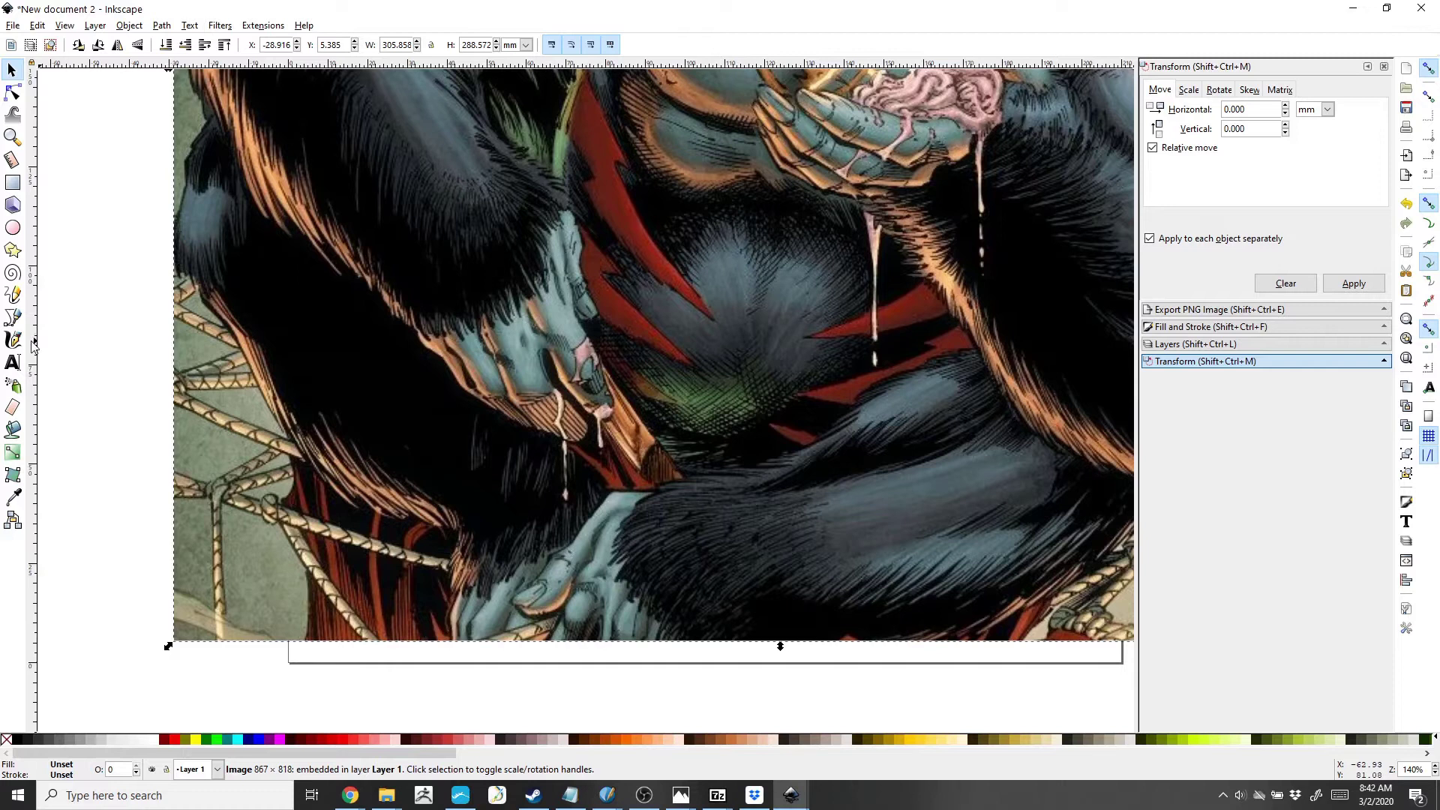
pyautogui.scroll(-5, 731, 404)
pyautogui.scroll(5, 732, 404)
pyautogui.keyDown('ctrl'); pyautogui.scroll(-3, 731, 402); pyautogui.keyUp('ctrl')
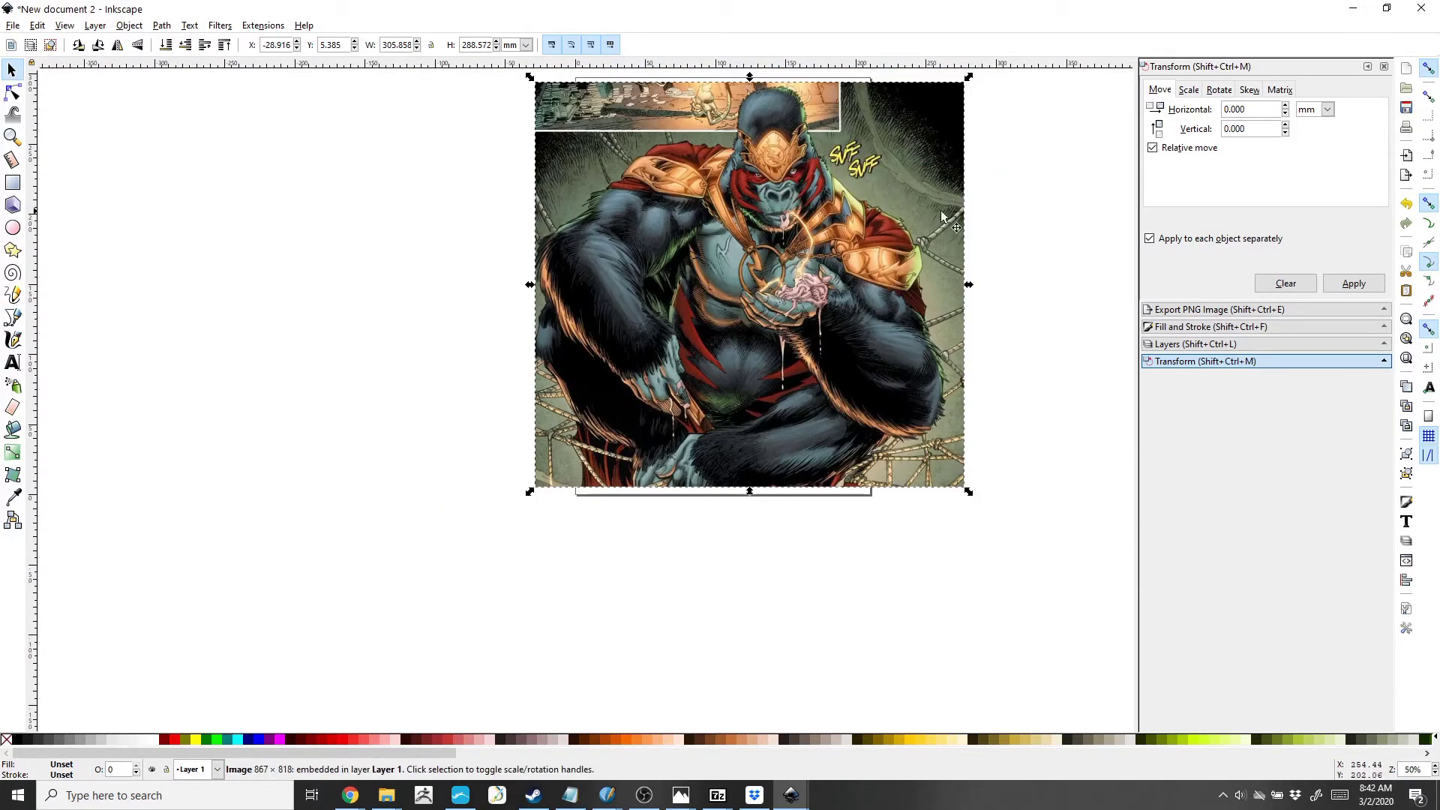
pyautogui.click(1027, 201)
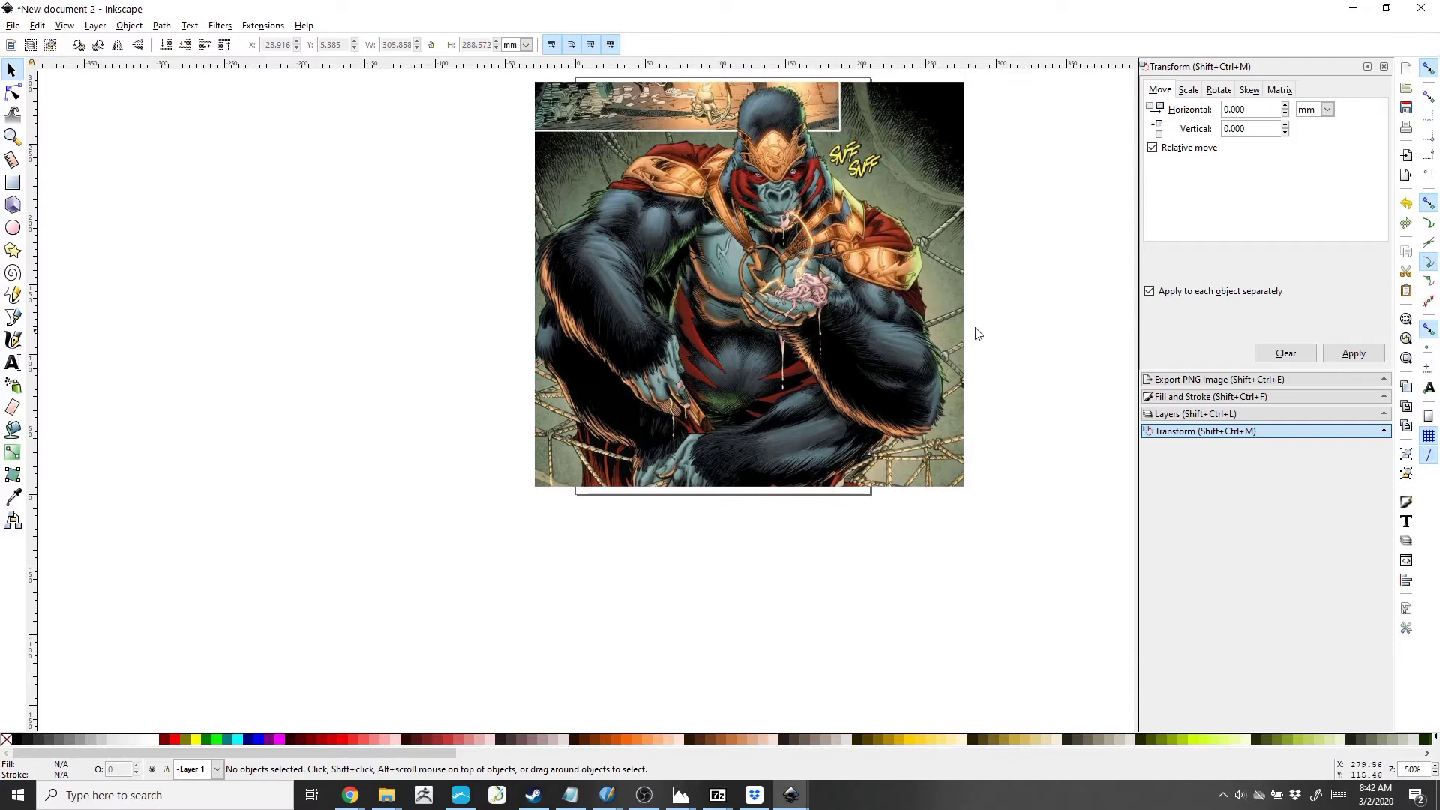
pyautogui.scroll(3, 825, 405)
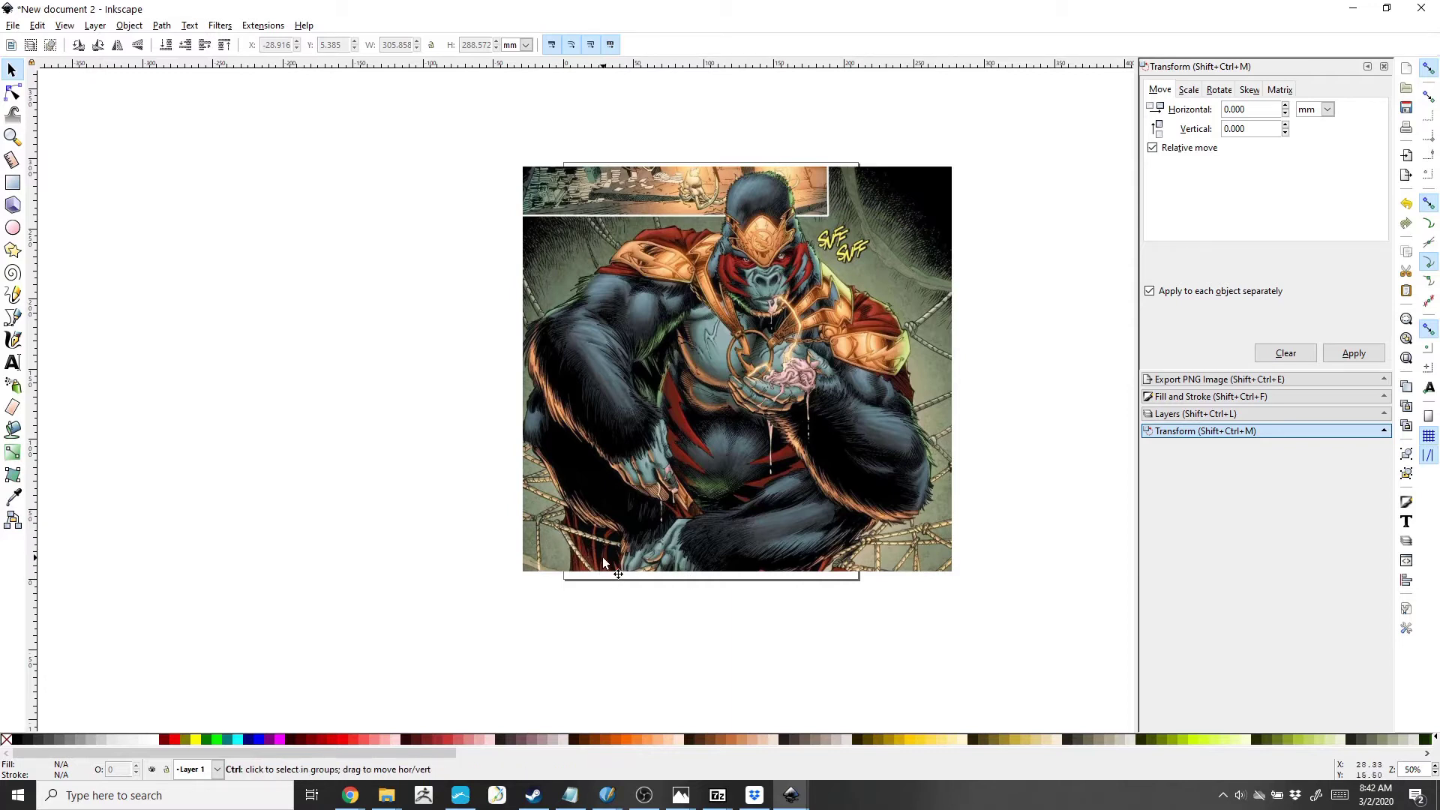
pyautogui.scroll(2, 601, 556)
pyautogui.scroll(2, 604, 561)
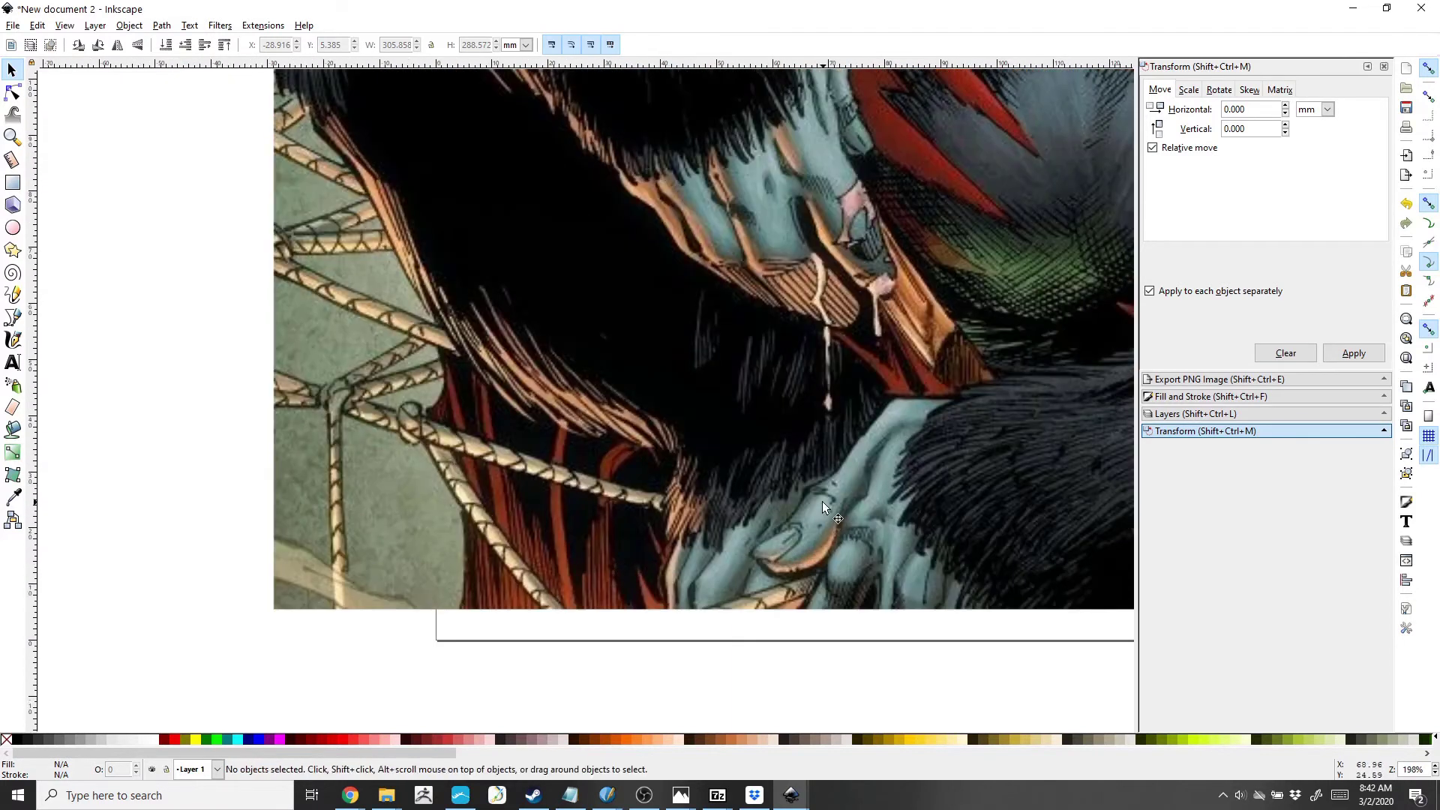
pyautogui.moveTo(821, 501); pyautogui.dragTo(725, 521)
pyautogui.click(420, 508)
pyautogui.click(257, 685)
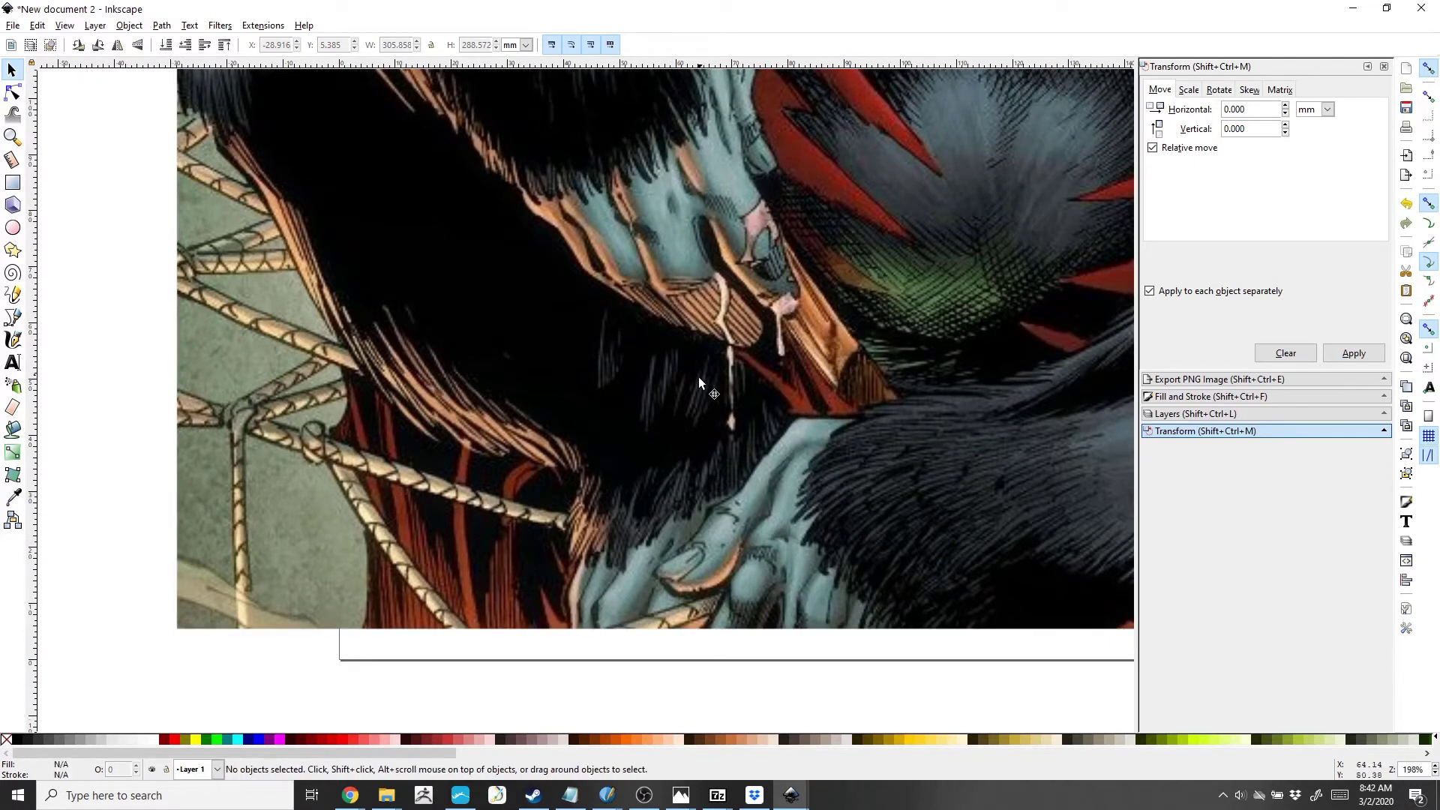
# Step: Start a straight-segment Bezier path at the image's bottom edge and trace up the outer edge of Grodd's lower hand to the rope end
pyautogui.click(12, 318)
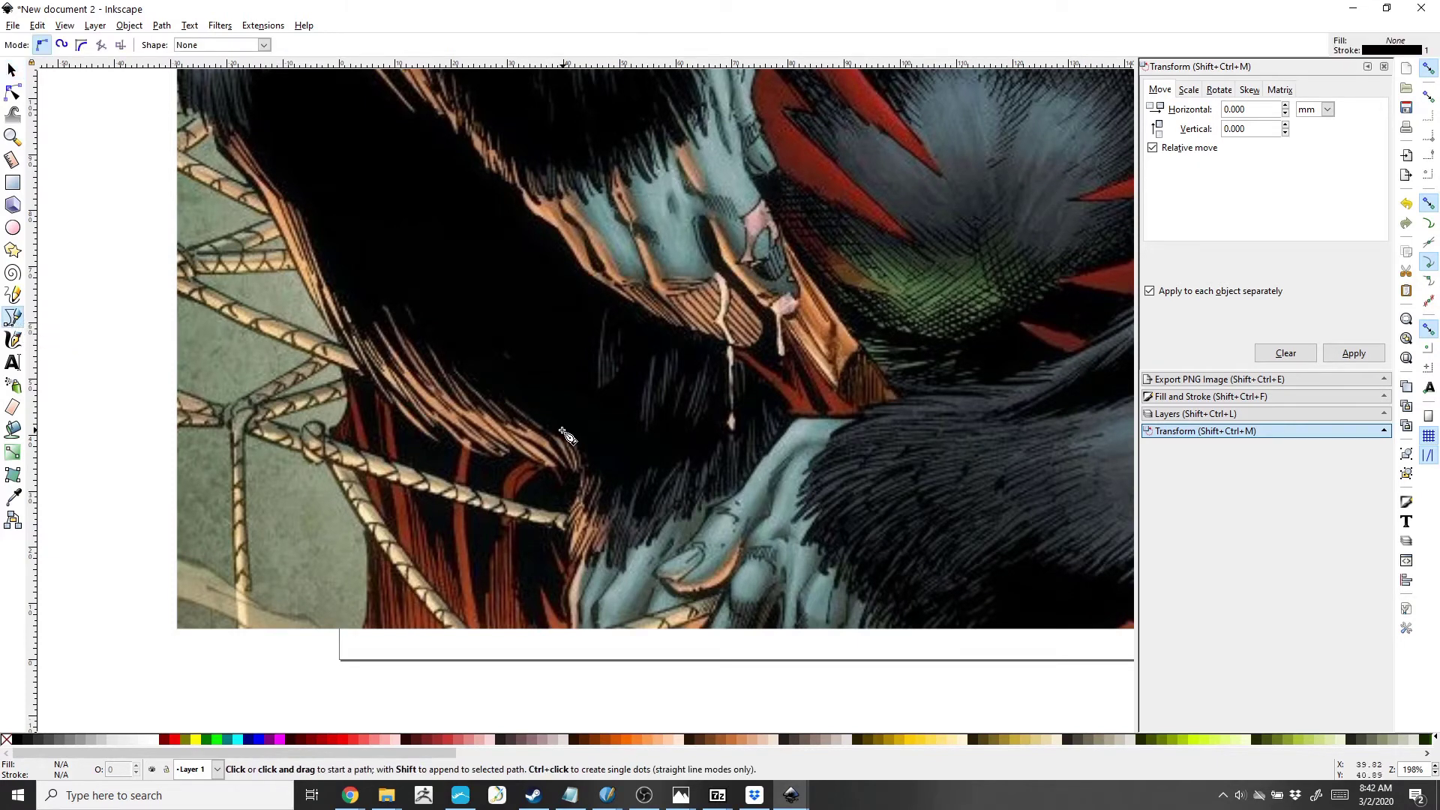
pyautogui.scroll(2, 570, 640)
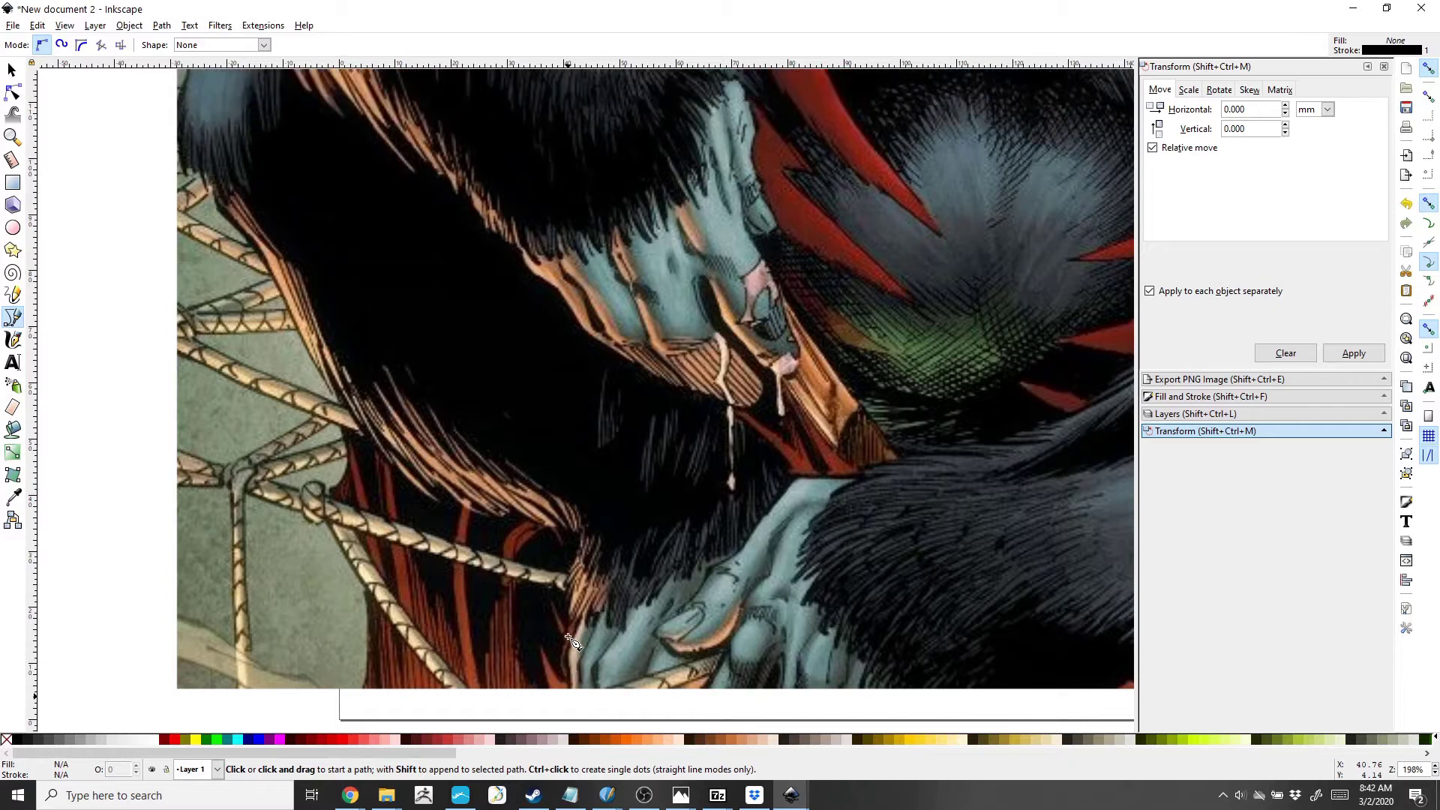
pyautogui.keyDown('ctrl'); pyautogui.scroll(2, 581, 657); pyautogui.keyUp('ctrl')
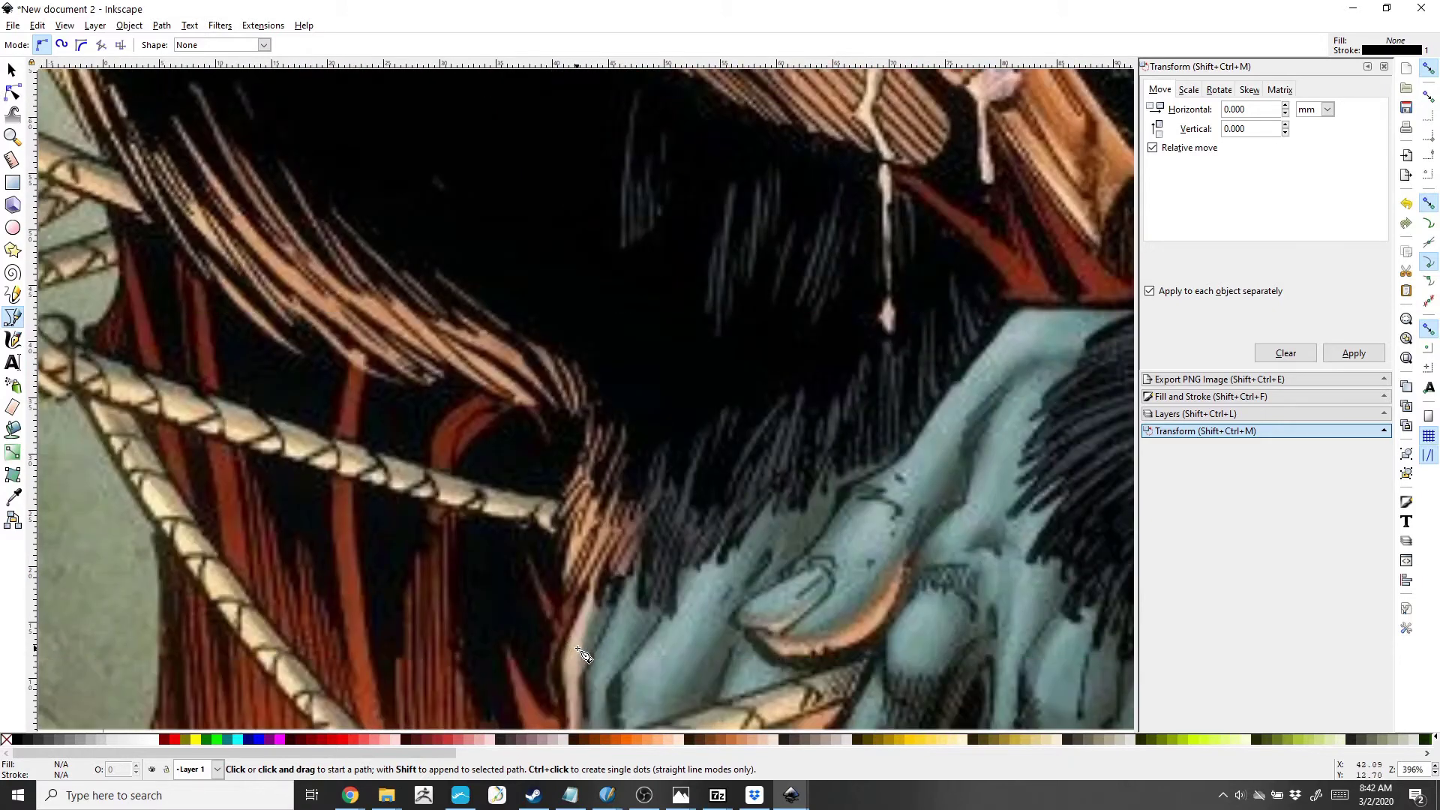
pyautogui.scroll(-5, 588, 622)
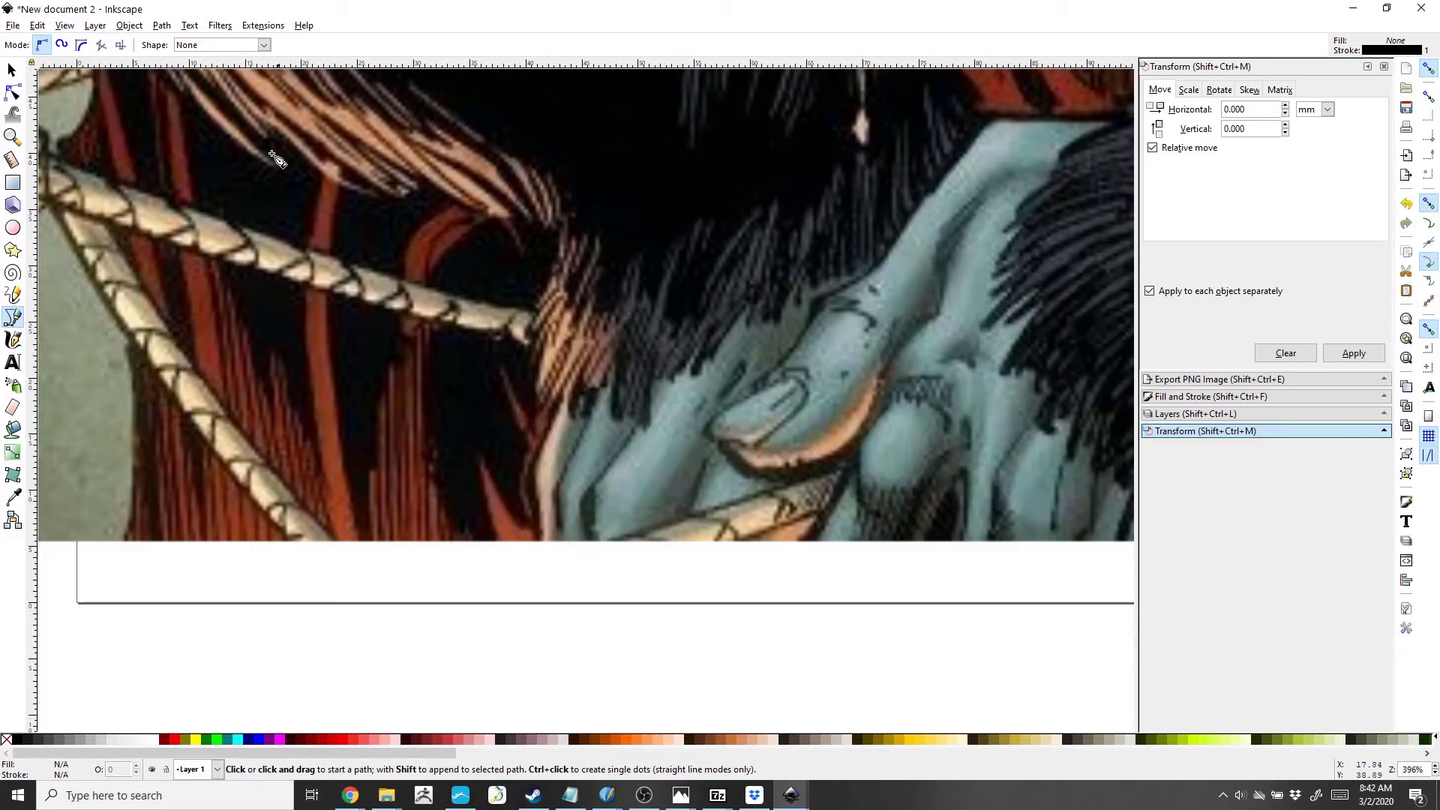
pyautogui.click(541, 545)
pyautogui.click(530, 477)
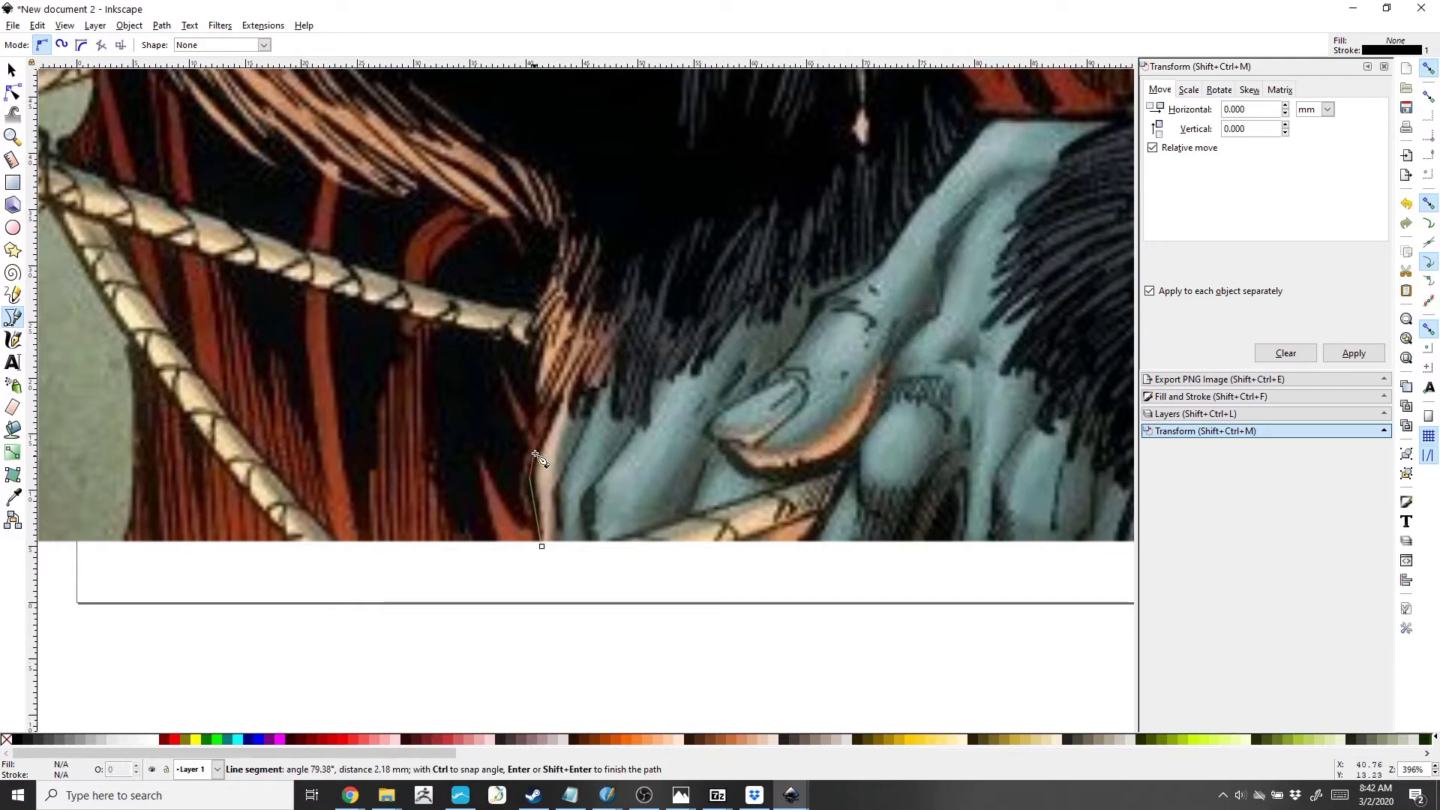
pyautogui.click(549, 394)
pyautogui.click(533, 388)
pyautogui.click(549, 330)
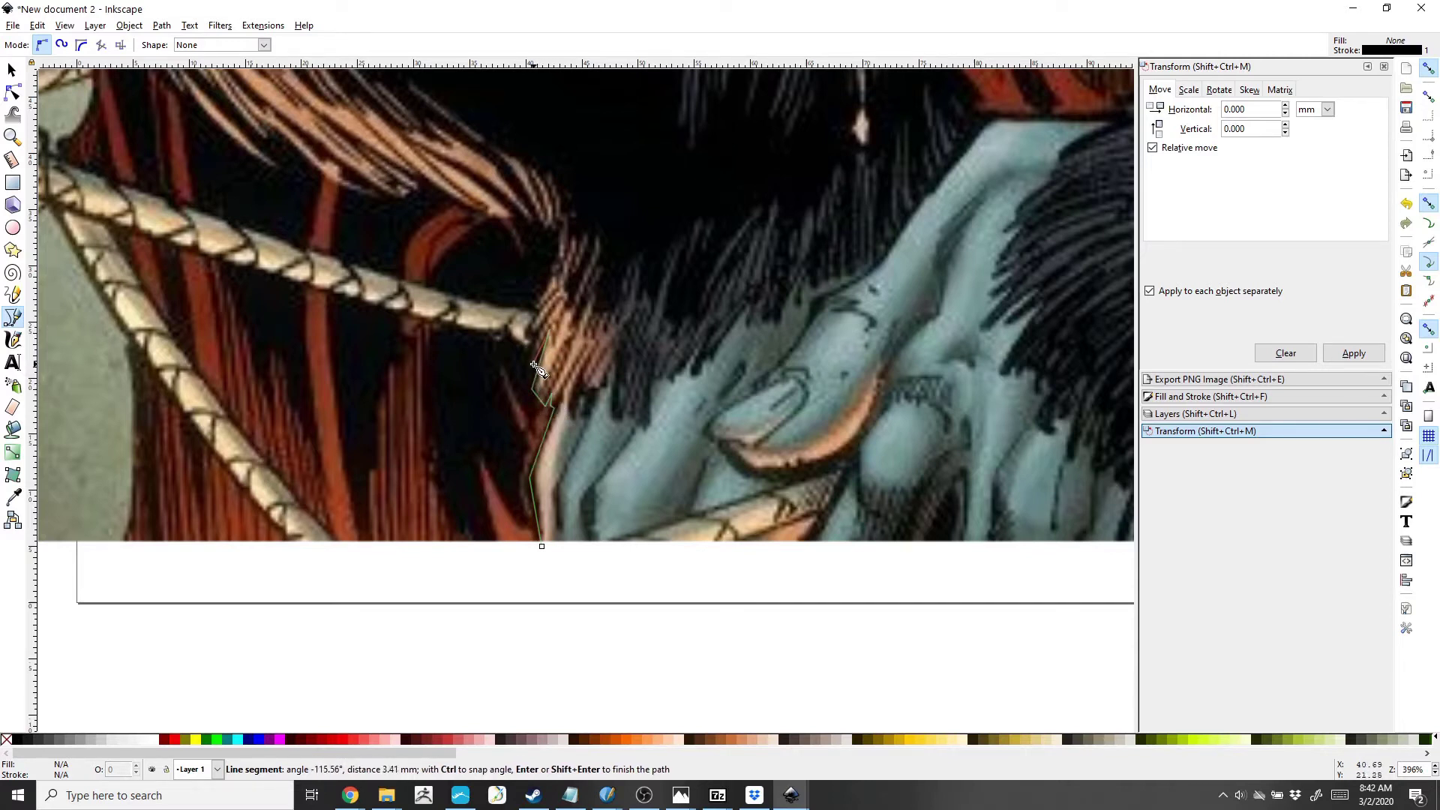
pyautogui.click(529, 375)
pyautogui.click(538, 338)
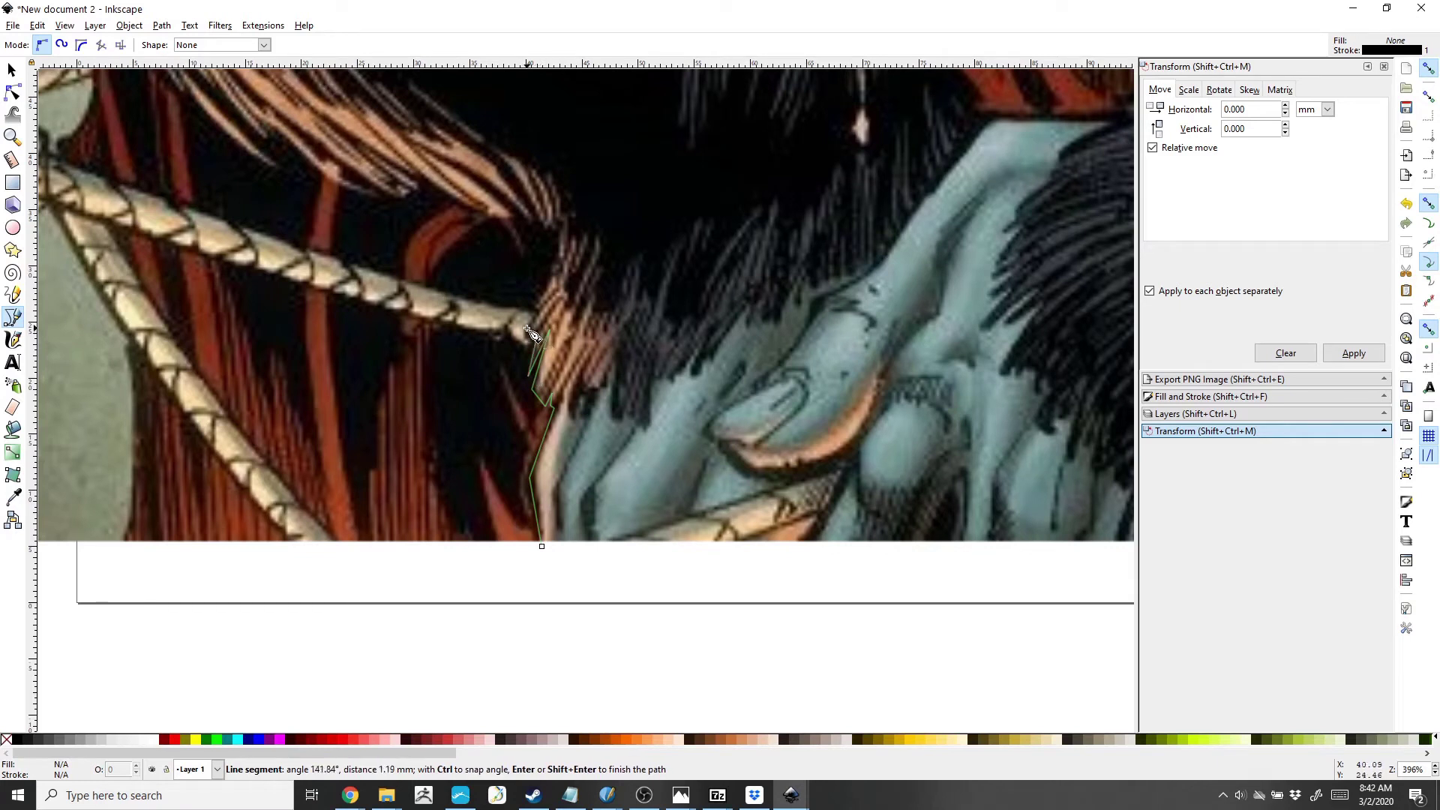
# Step: Continue the path past the rope end, around the wrist fur and onto the lower edge of the orange forearm fur
pyautogui.click(539, 315)
pyautogui.click(532, 303)
pyautogui.click(550, 279)
pyautogui.click(556, 235)
pyautogui.click(530, 226)
pyautogui.click(490, 219)
pyautogui.click(456, 200)
pyautogui.click(420, 182)
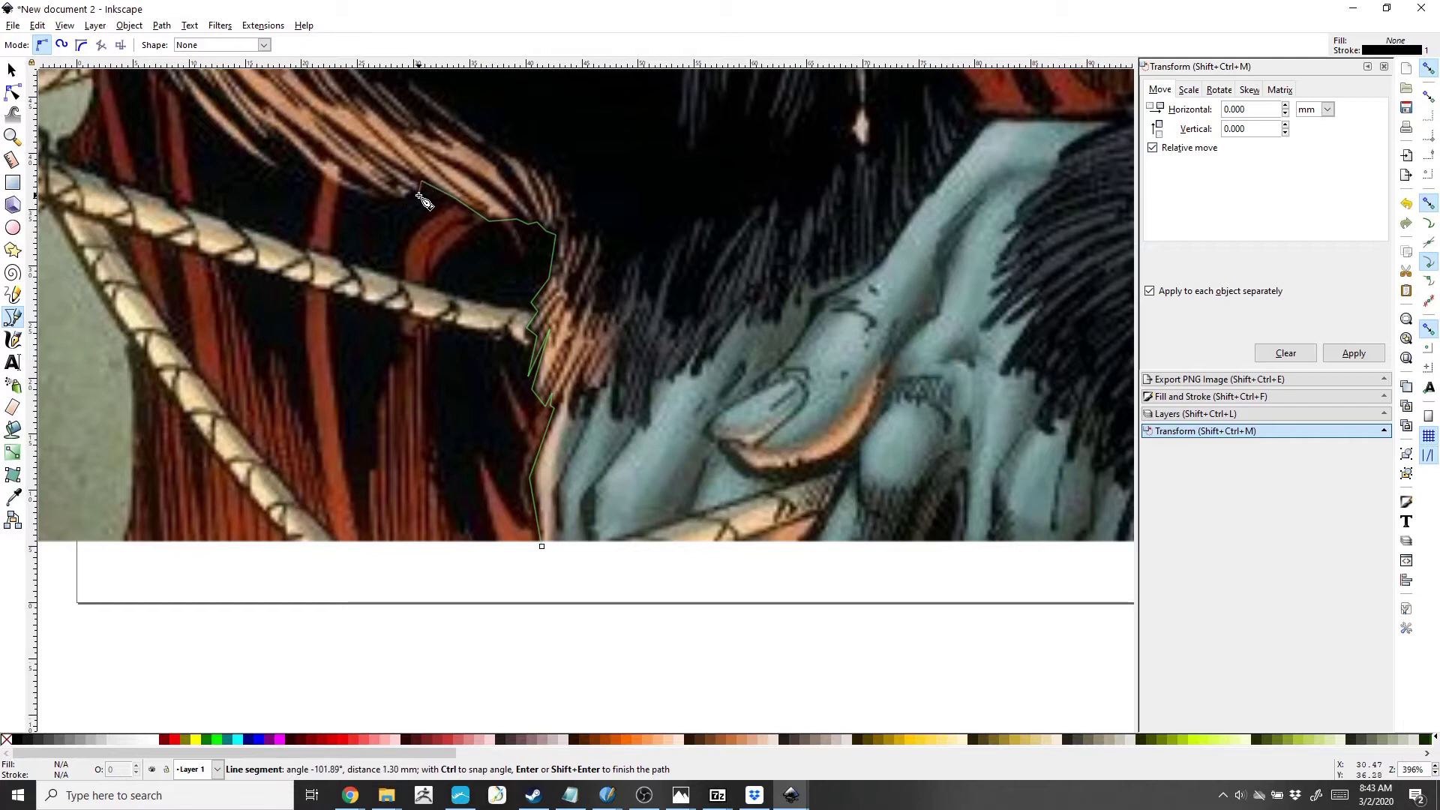
# Step: Continue the path along the lower edge of the orange forearm fur, following the notches between its tufts above the rope
pyautogui.click(400, 201)
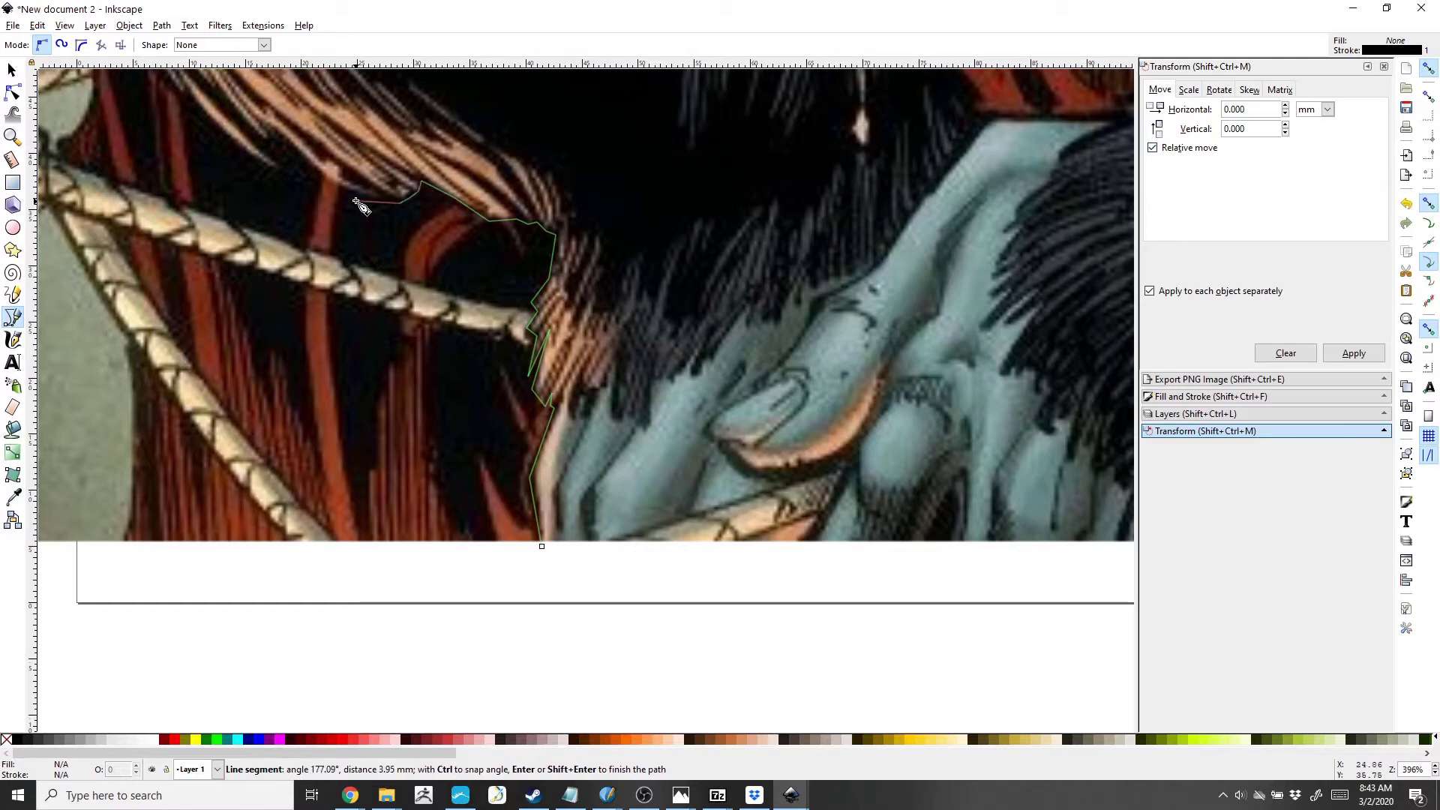
pyautogui.click(328, 177)
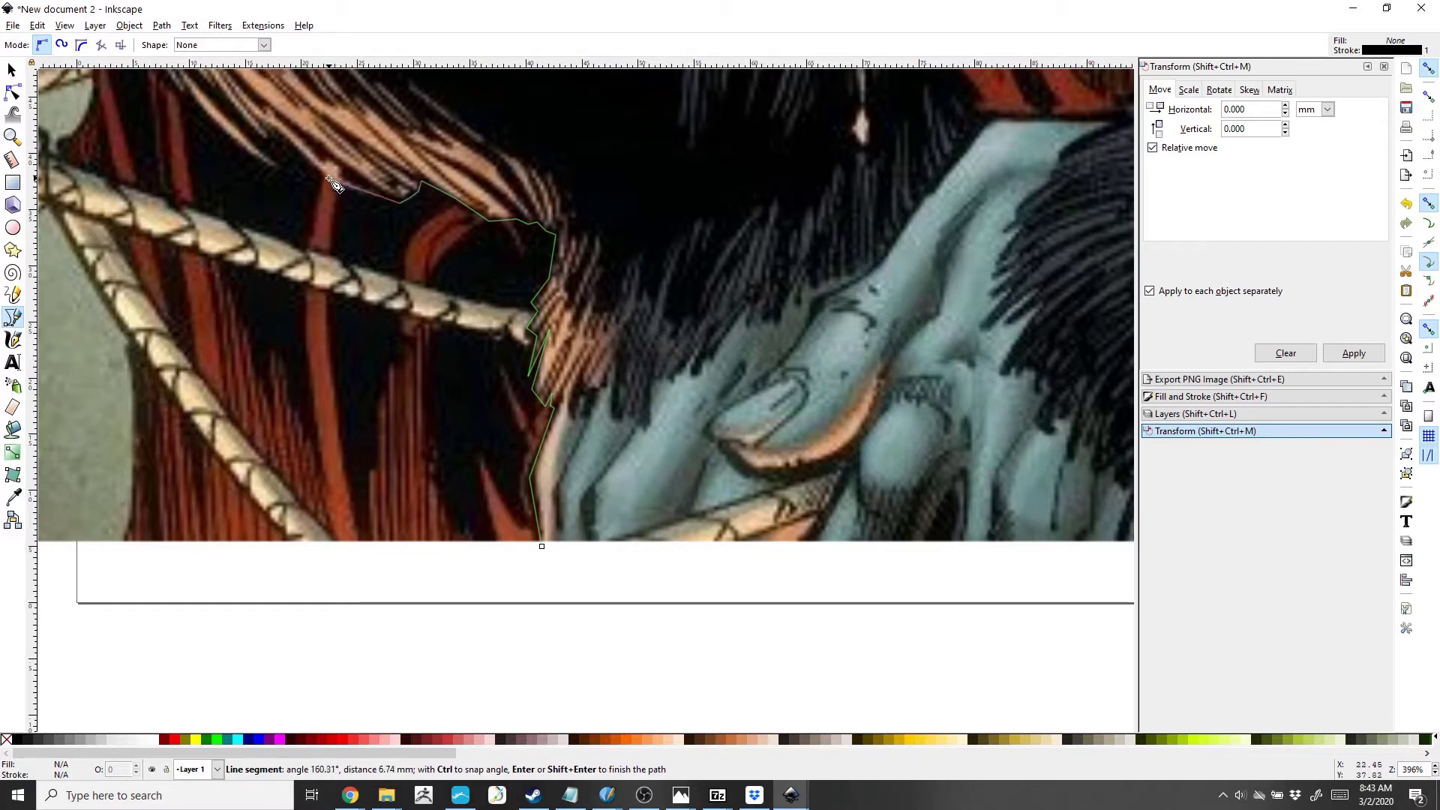
pyautogui.click(278, 134)
pyautogui.click(279, 170)
pyautogui.click(222, 133)
pyautogui.click(189, 102)
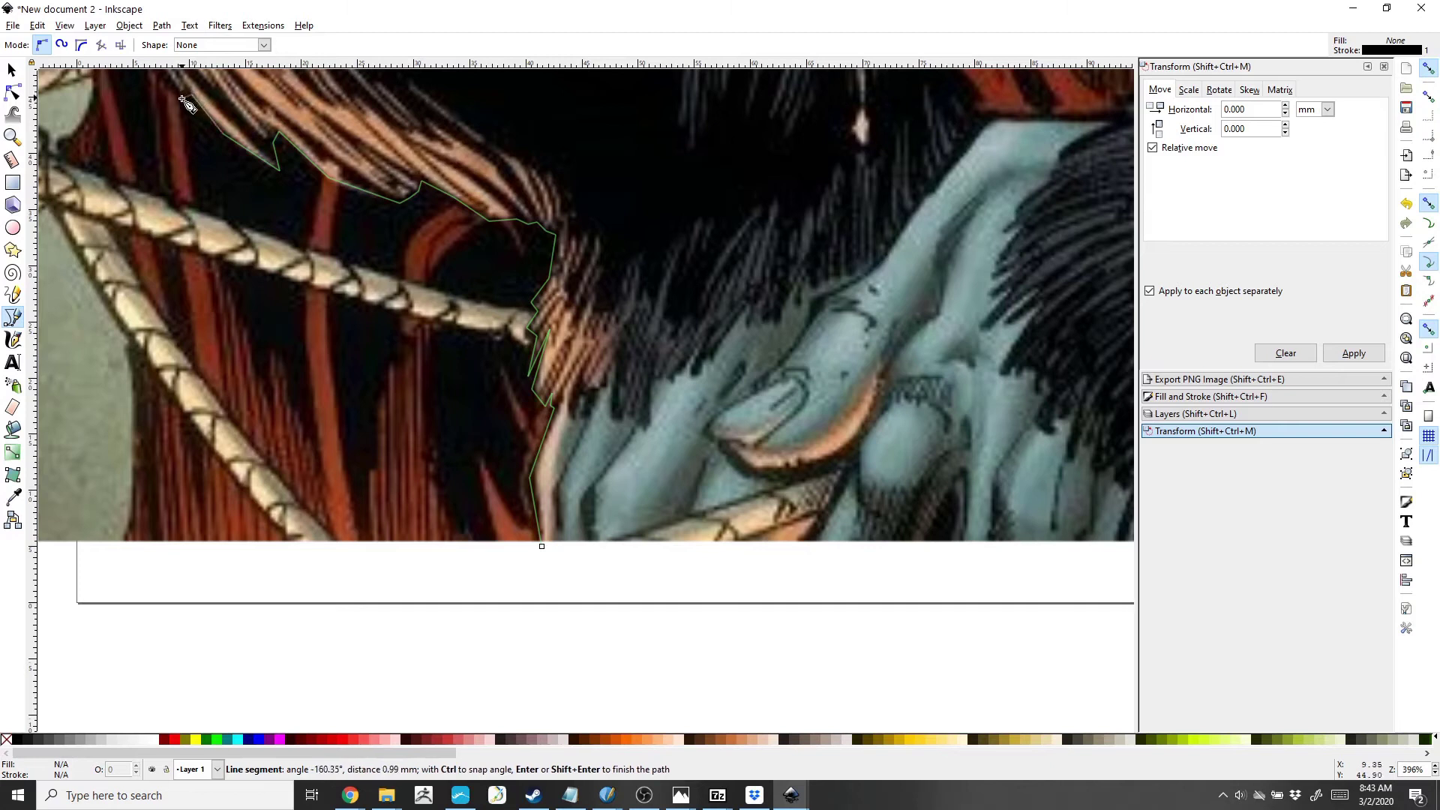
# Step: Trace up the outer edge of the orange-lit forearm, passing the rope ends, to the base of the elbow fur
pyautogui.moveTo(169, 90)
pyautogui.mouseDown()
pyautogui.moveTo(180, 135)
pyautogui.moveTo(381, 441)
pyautogui.mouseUp()
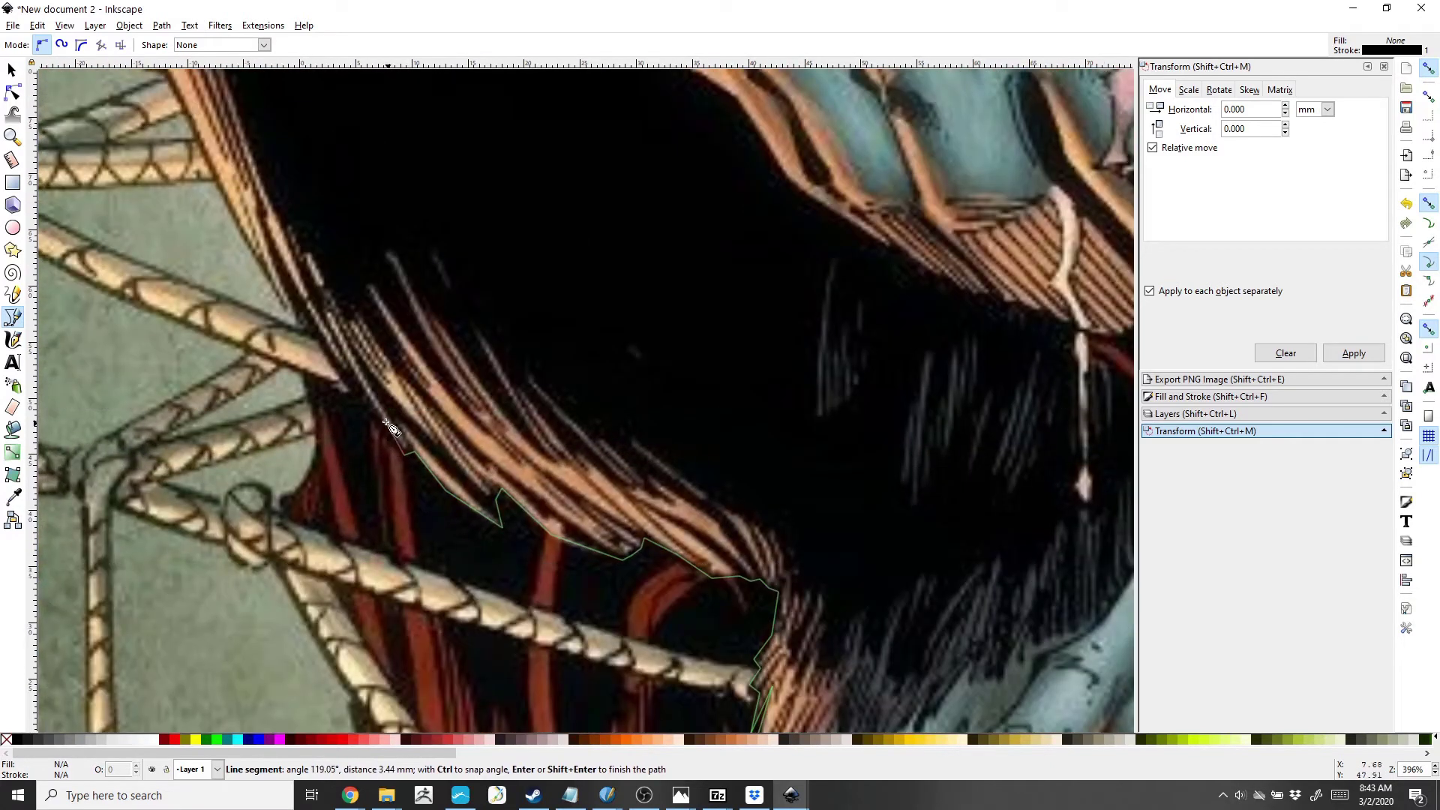
pyautogui.click(337, 375)
pyautogui.click(289, 287)
pyautogui.click(205, 151)
pyautogui.scroll(12, 375, 300)
pyautogui.hscroll(-5, 509, 577)
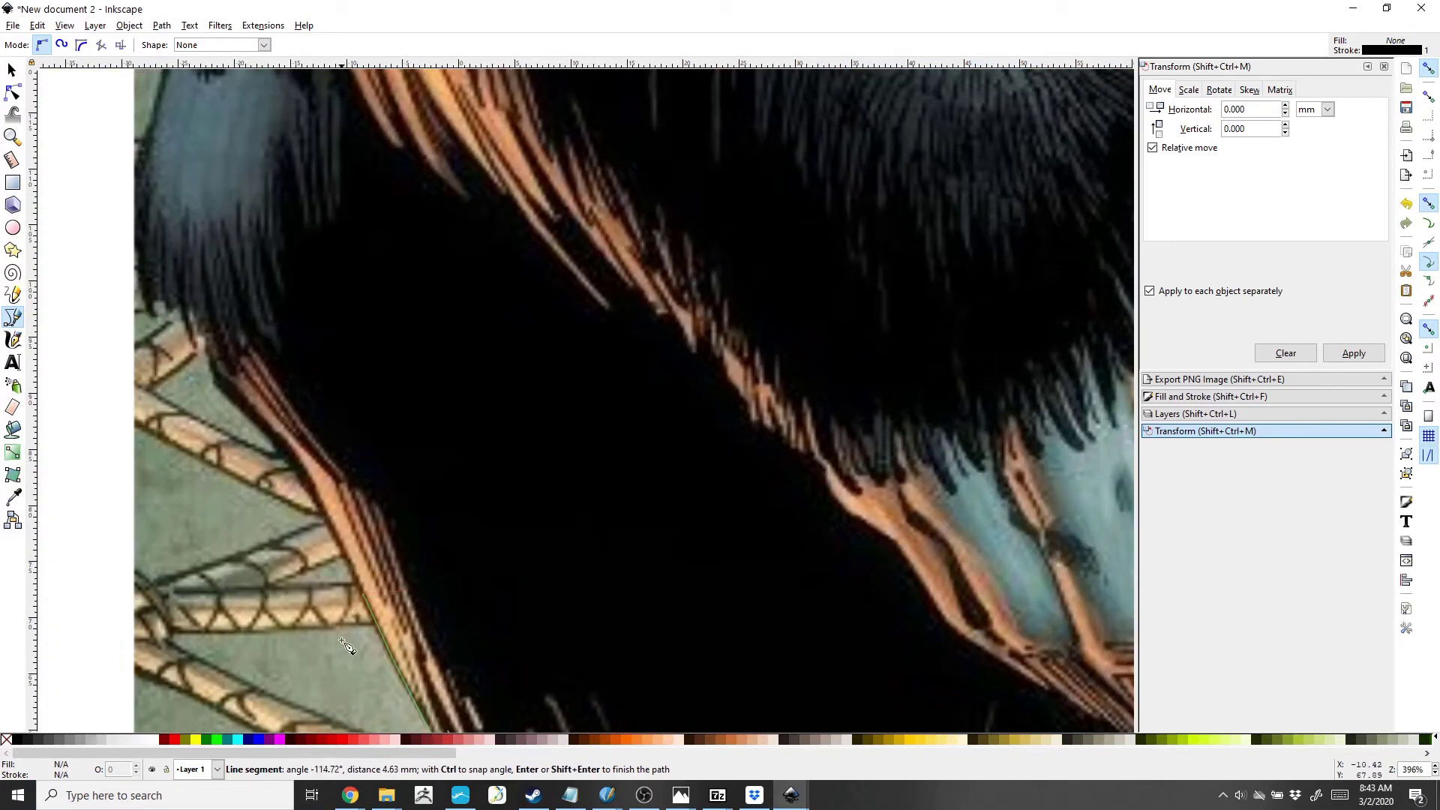
pyautogui.click(307, 481)
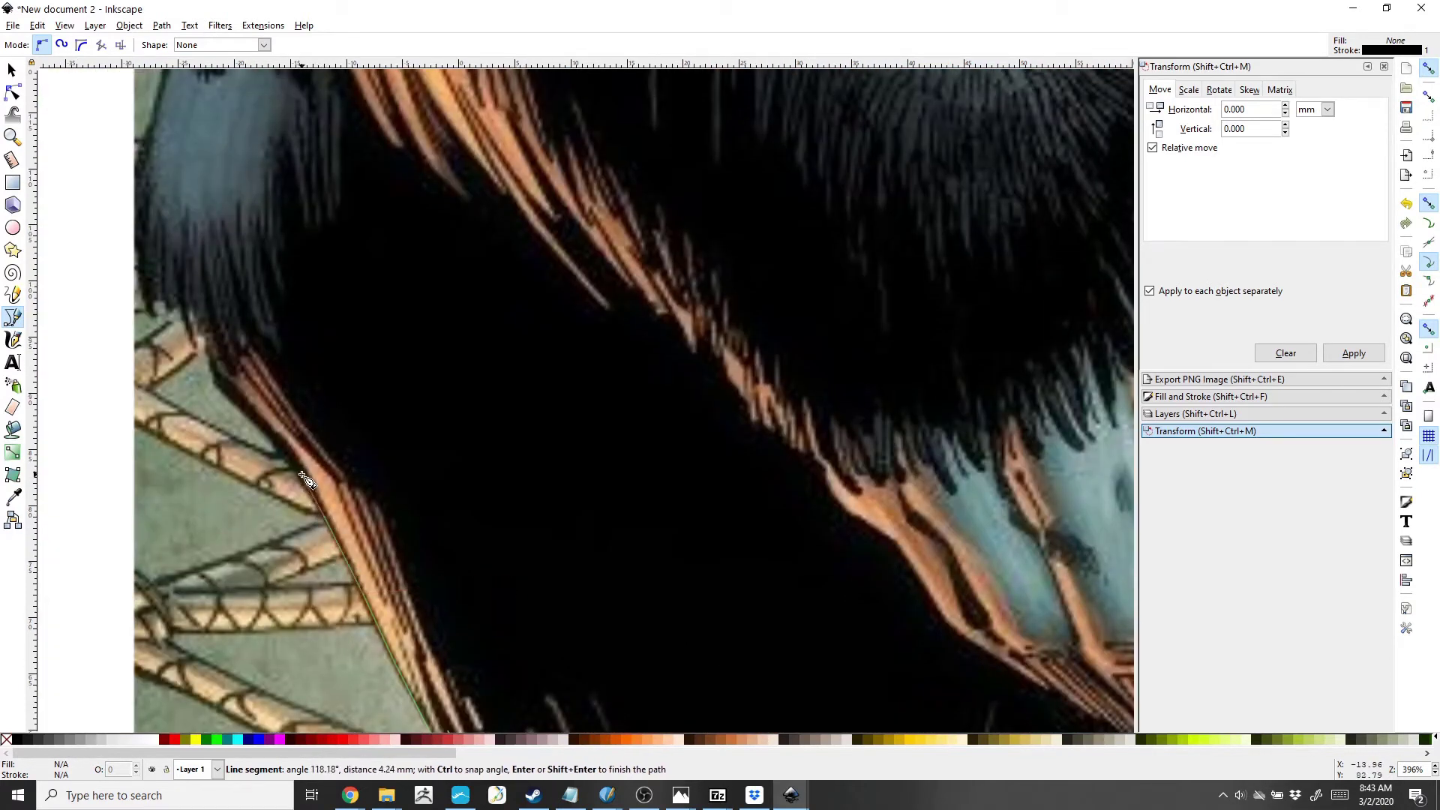
pyautogui.click(244, 417)
pyautogui.click(216, 380)
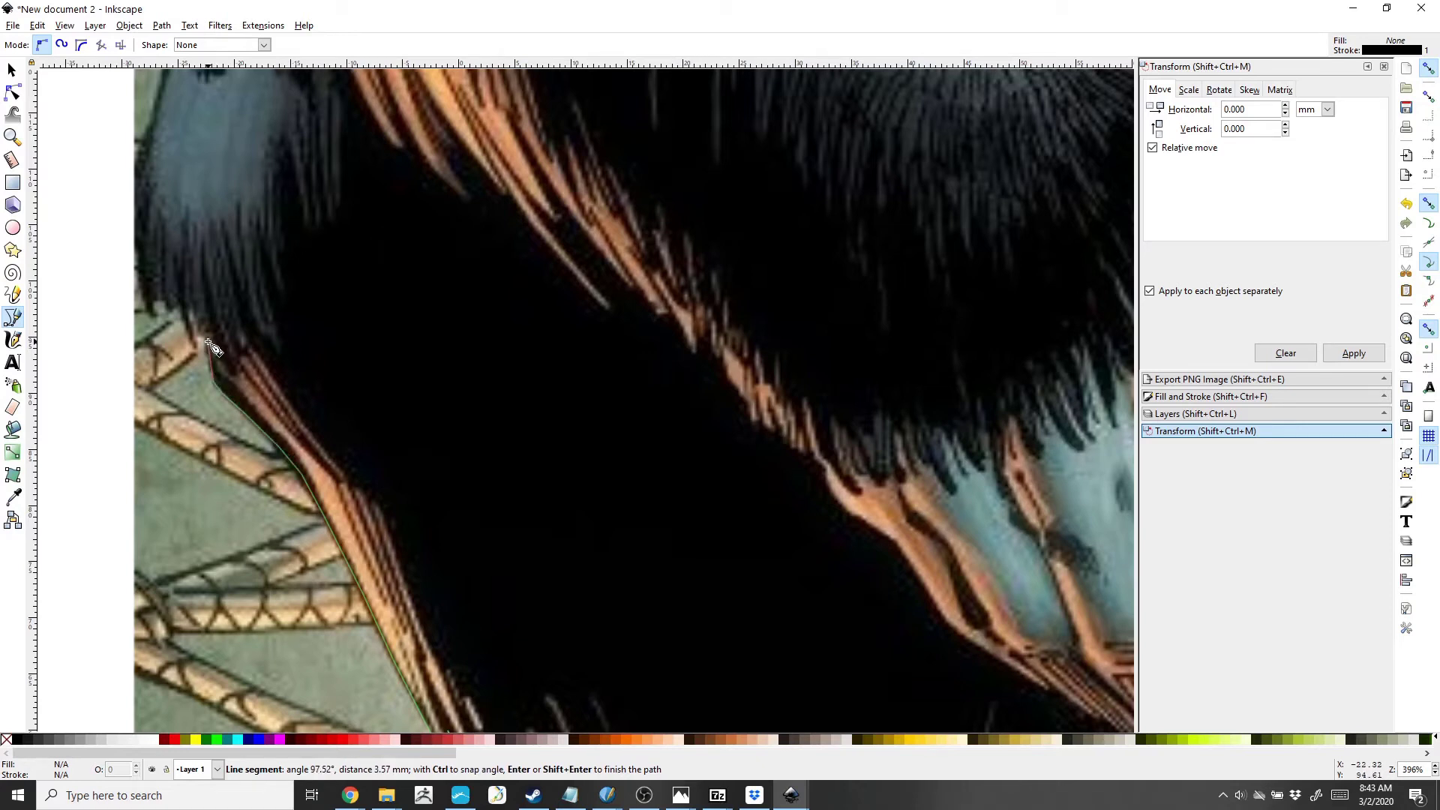
# Step: Trace the small jagged fur tips beneath the elbow towards the artwork's outer edge
pyautogui.click(197, 319)
pyautogui.click(190, 338)
pyautogui.click(188, 316)
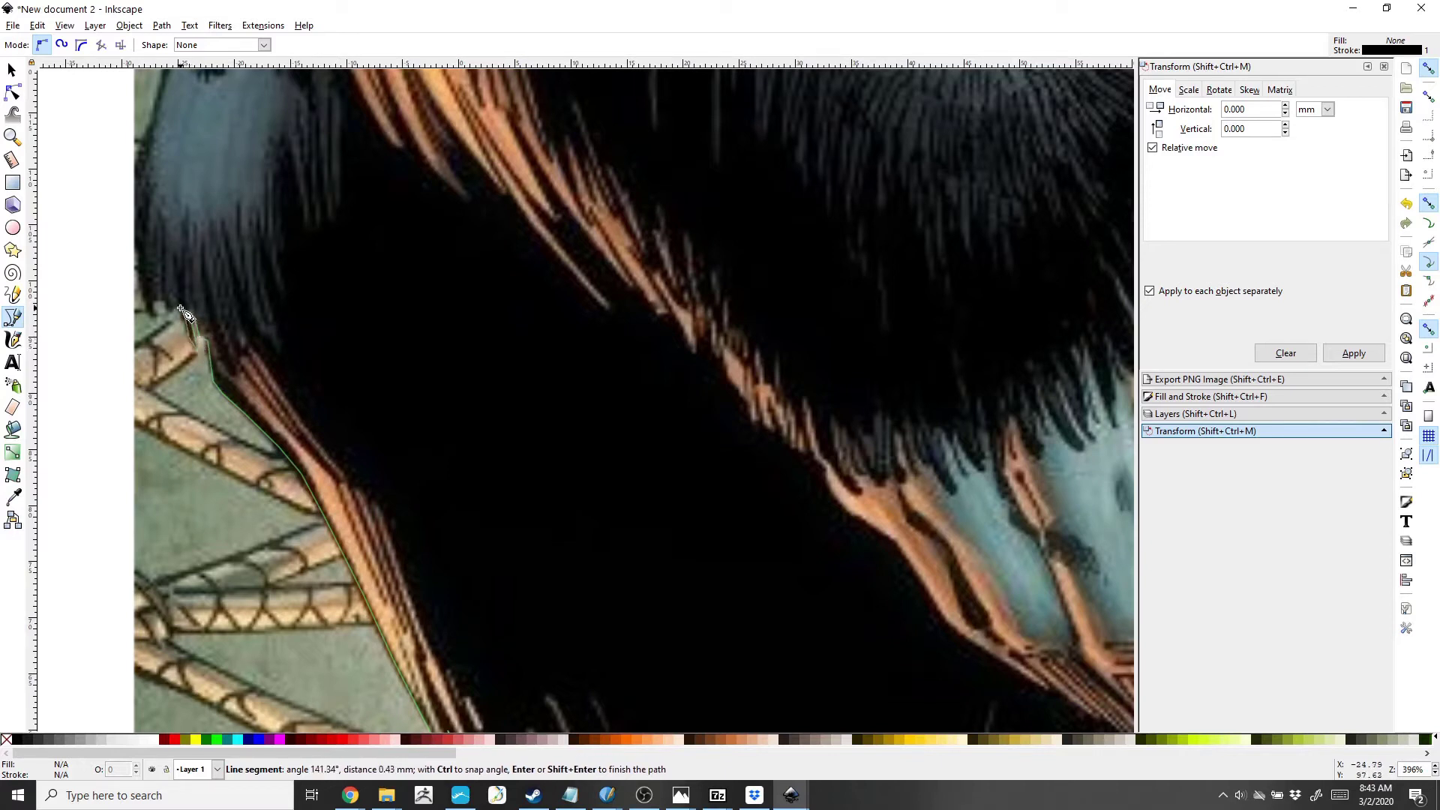
pyautogui.click(171, 314)
pyautogui.click(164, 304)
pyautogui.click(155, 304)
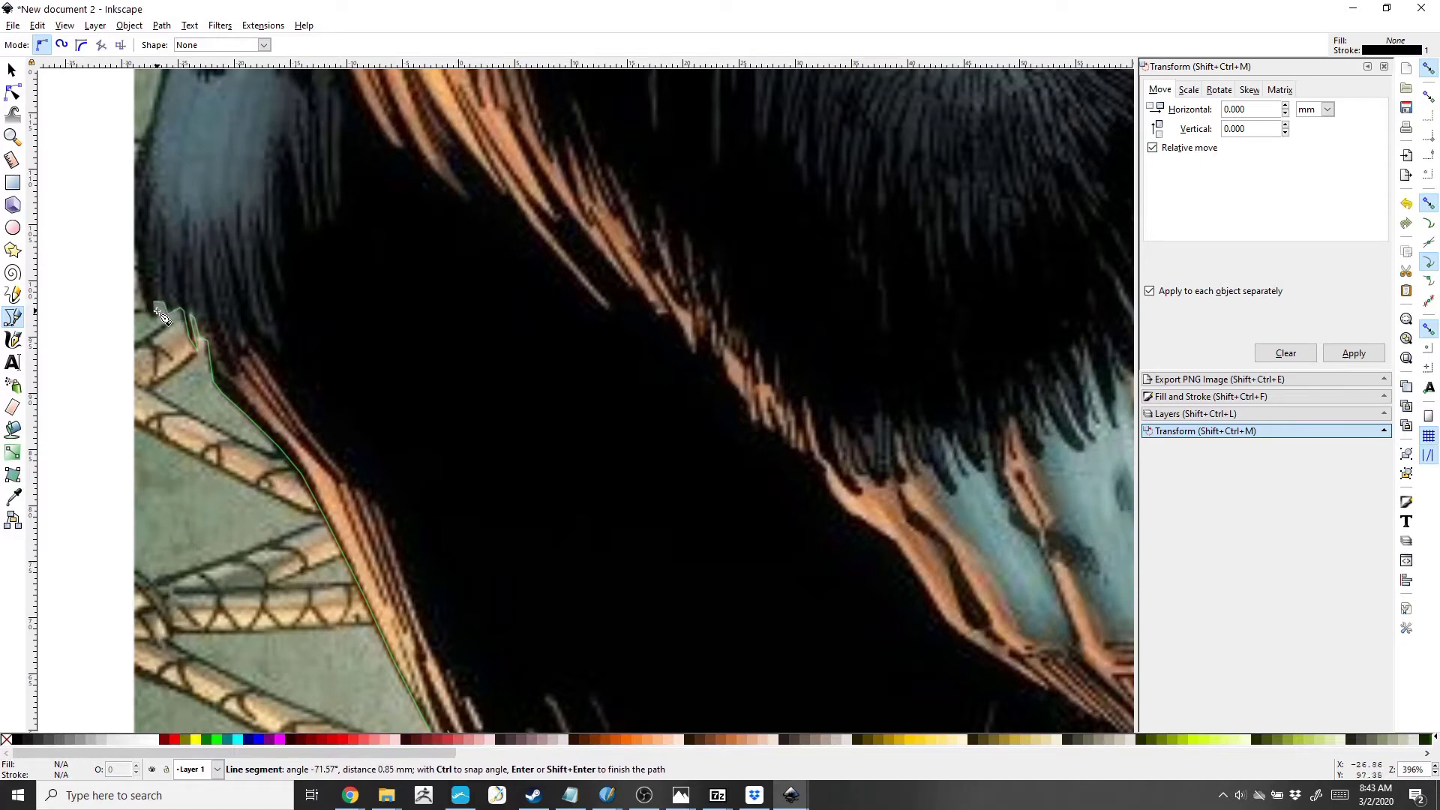
pyautogui.click(156, 317)
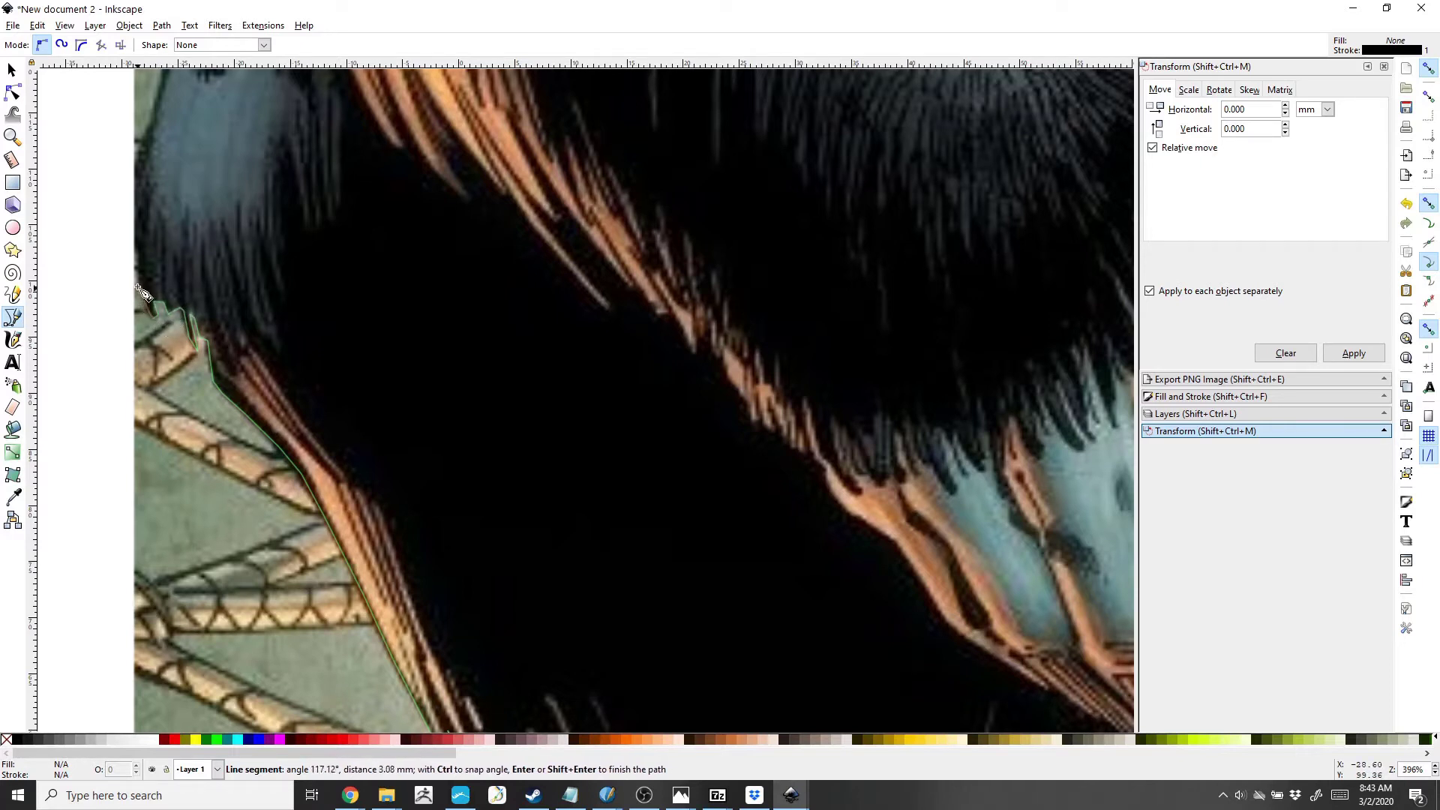
# Step: Continue the path up the outer side of the blue-grey elbow to the crease where it meets the upper arm
pyautogui.scroll(5, 183, 273)
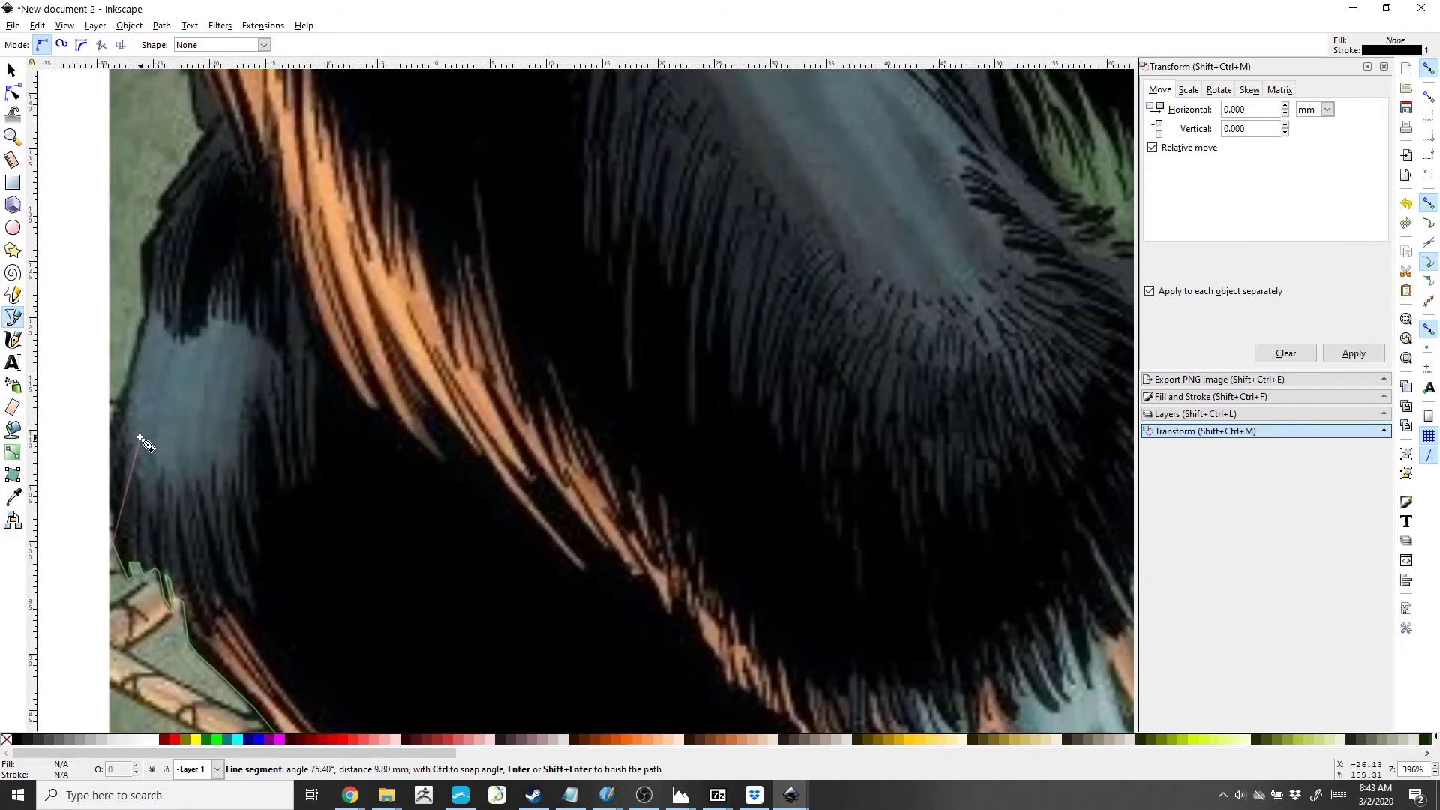
pyautogui.click(130, 386)
pyautogui.click(144, 315)
pyautogui.click(142, 245)
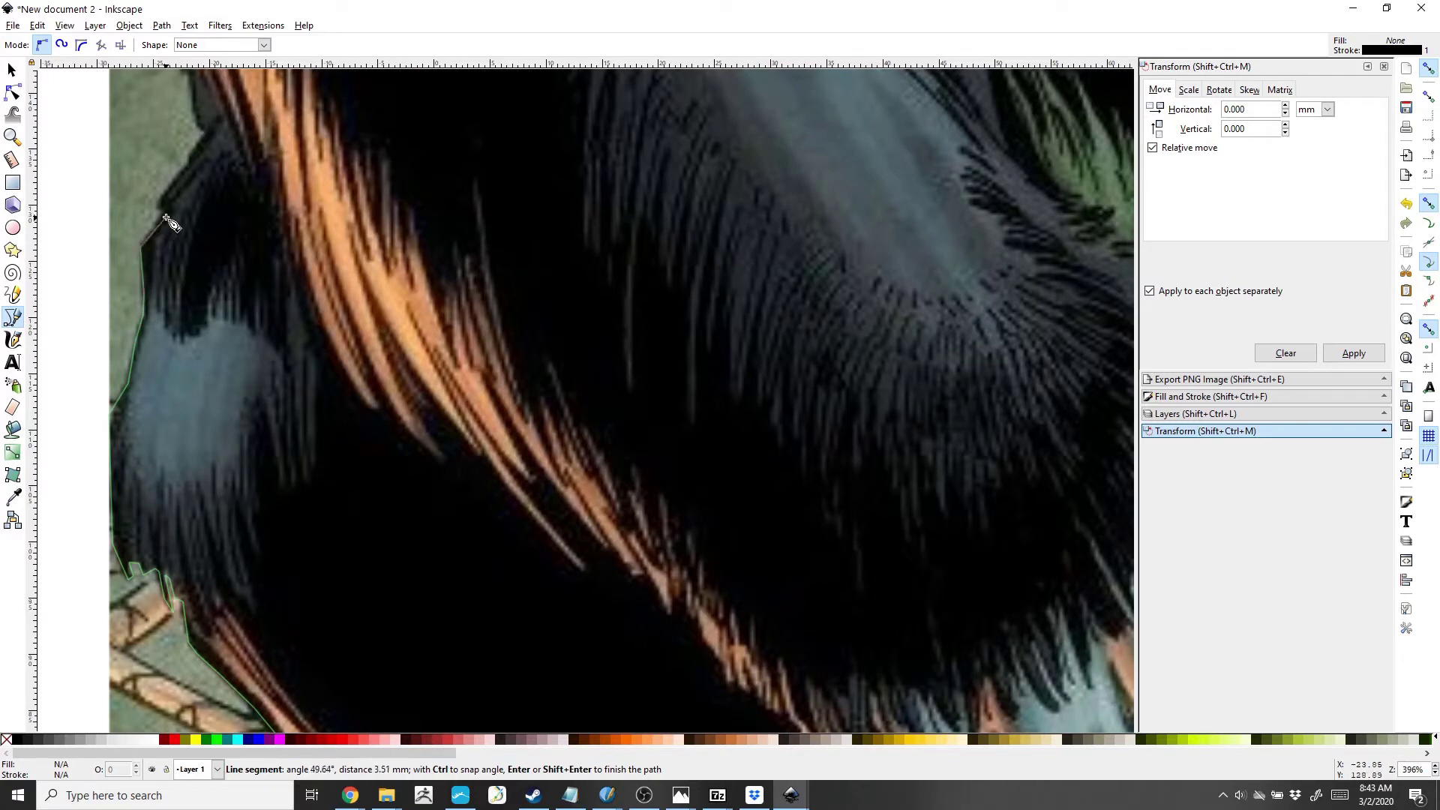
pyautogui.click(163, 213)
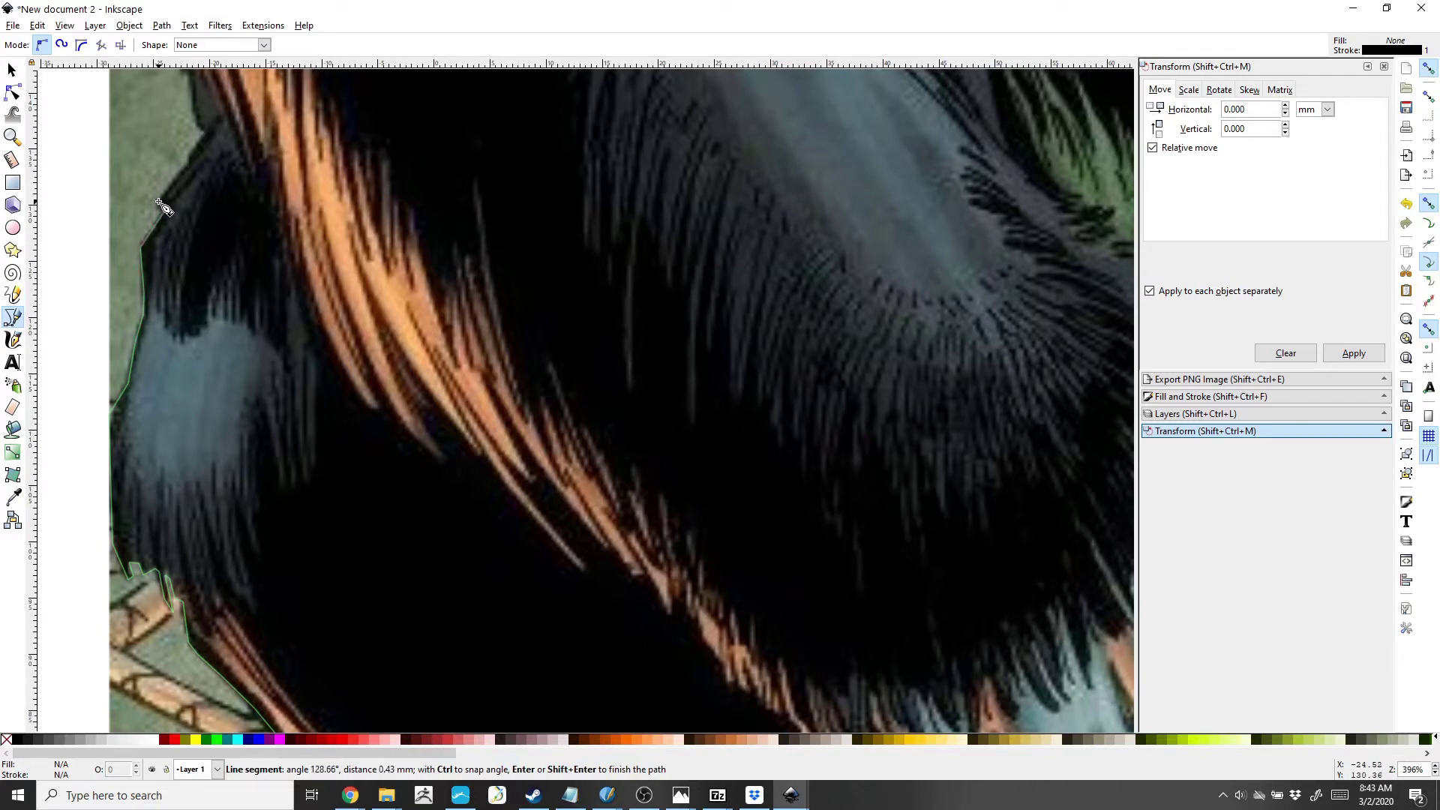
pyautogui.click(191, 171)
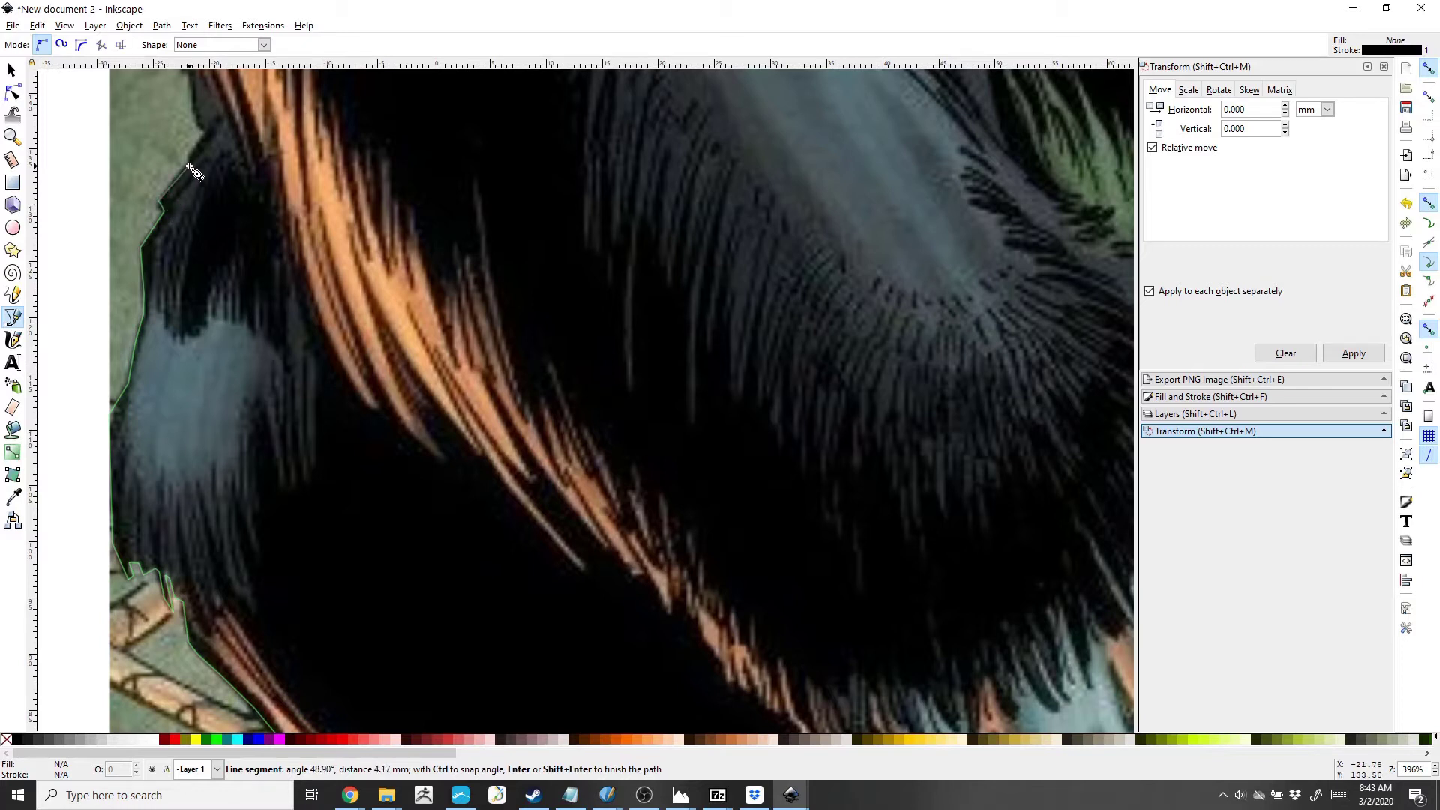
pyautogui.click(190, 158)
pyautogui.click(210, 133)
# Step: Trace from the crease above the elbow up the outer edge of the upper arm beside the orange fur
pyautogui.scroll(10, 210, 135)
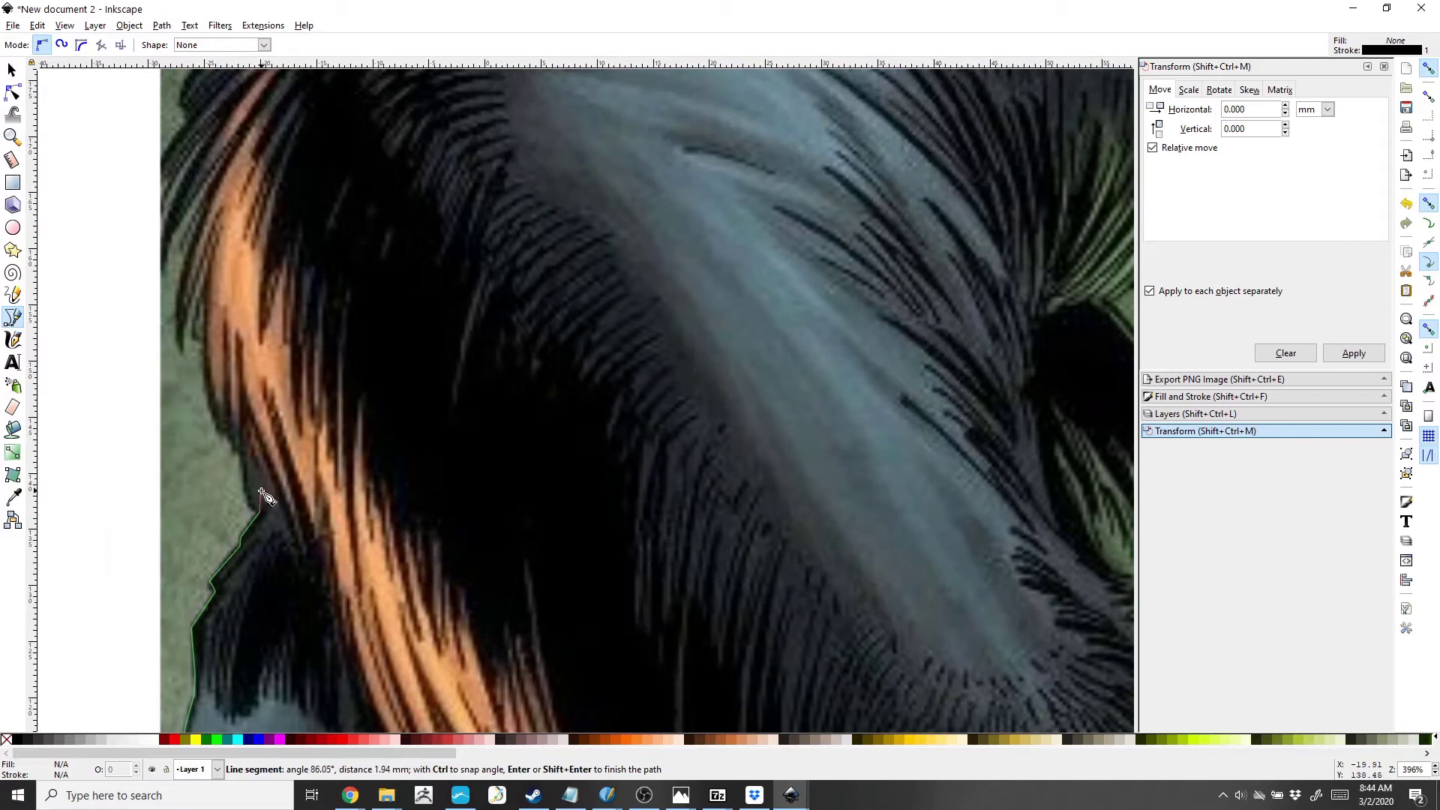
pyautogui.click(247, 504)
pyautogui.click(242, 481)
pyautogui.click(228, 434)
pyautogui.click(210, 403)
pyautogui.click(207, 296)
# Step: Outline the narrow hanging hair strands beside the orange upper-arm fur, up to the gap above them
pyautogui.click(199, 334)
pyautogui.click(215, 264)
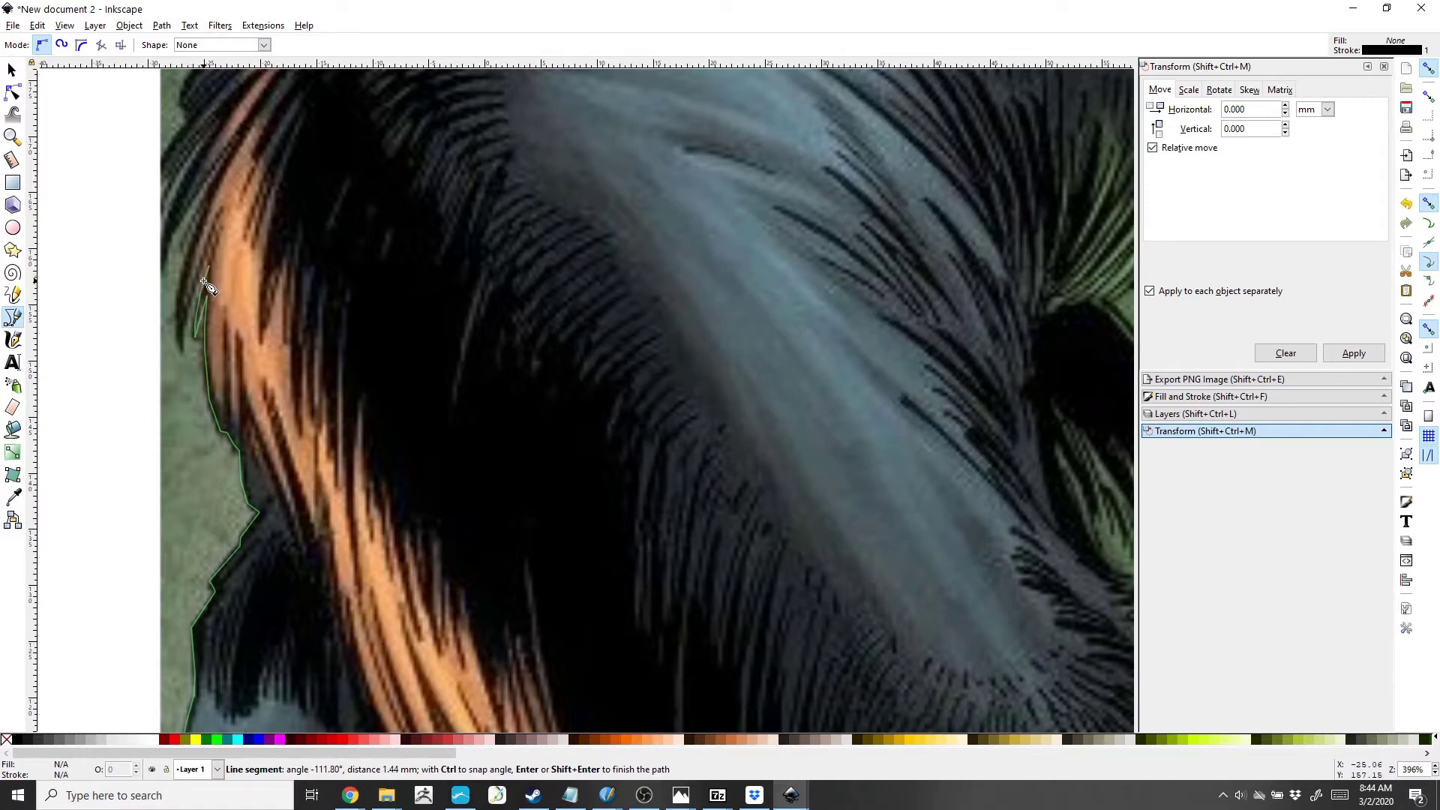
pyautogui.click(189, 315)
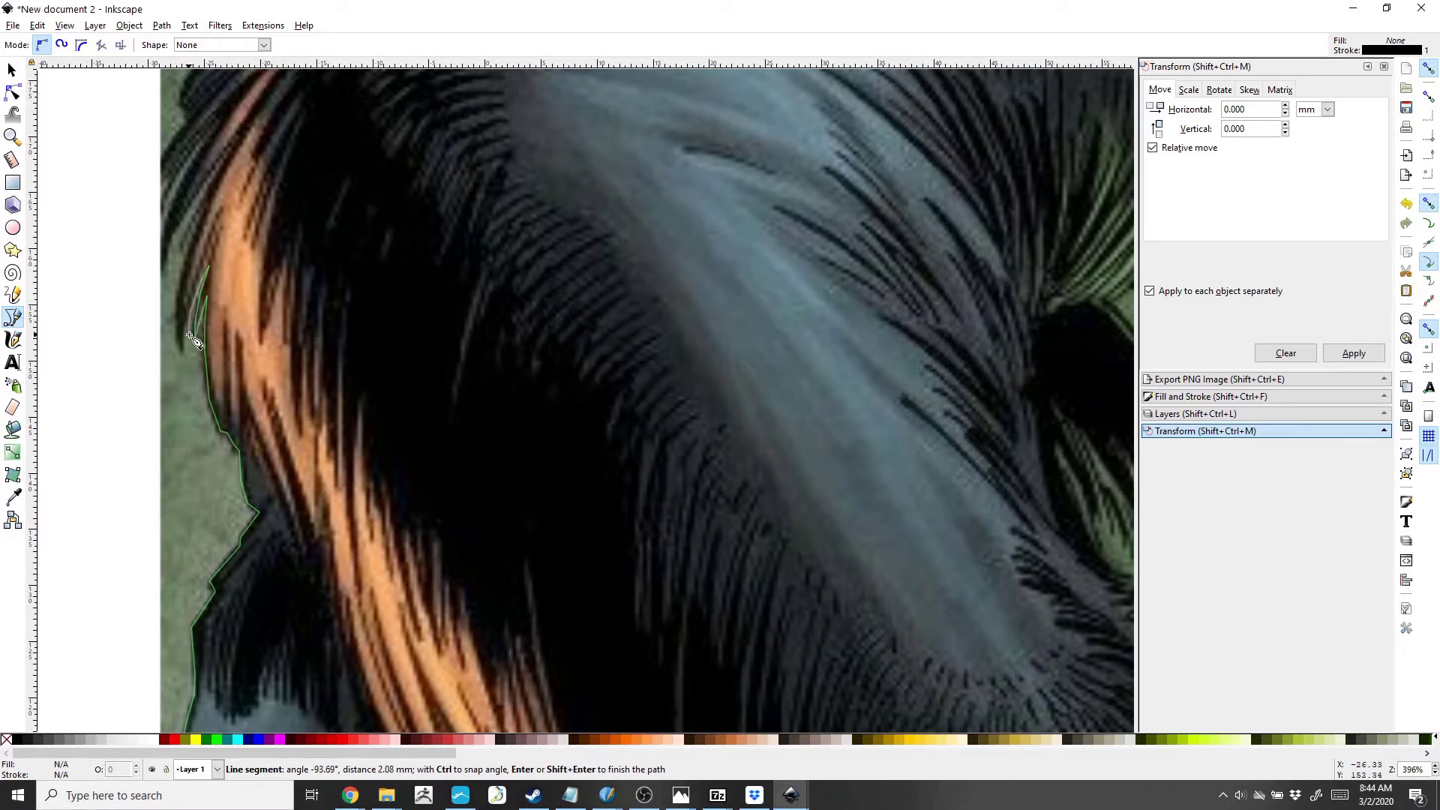
pyautogui.click(182, 352)
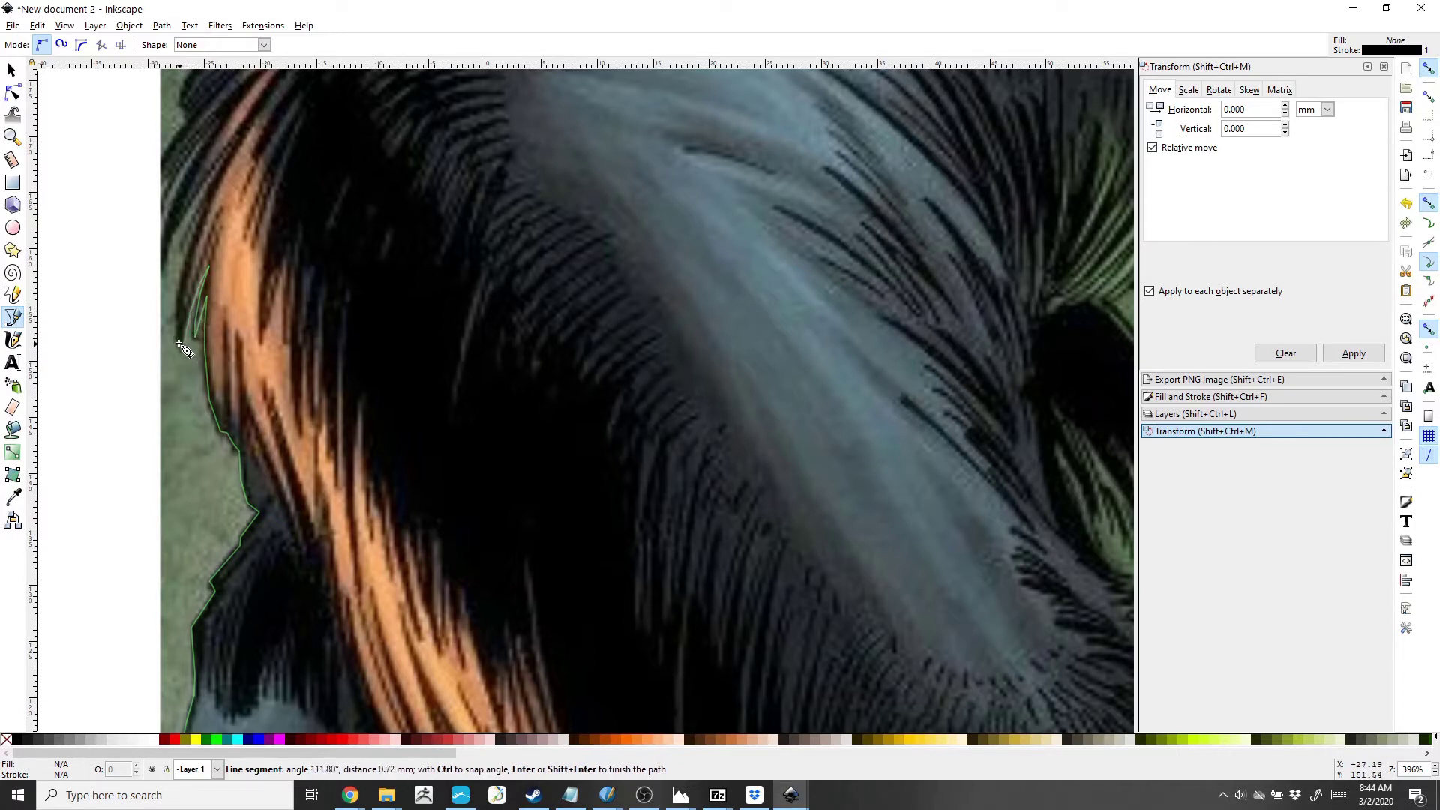
pyautogui.click(179, 294)
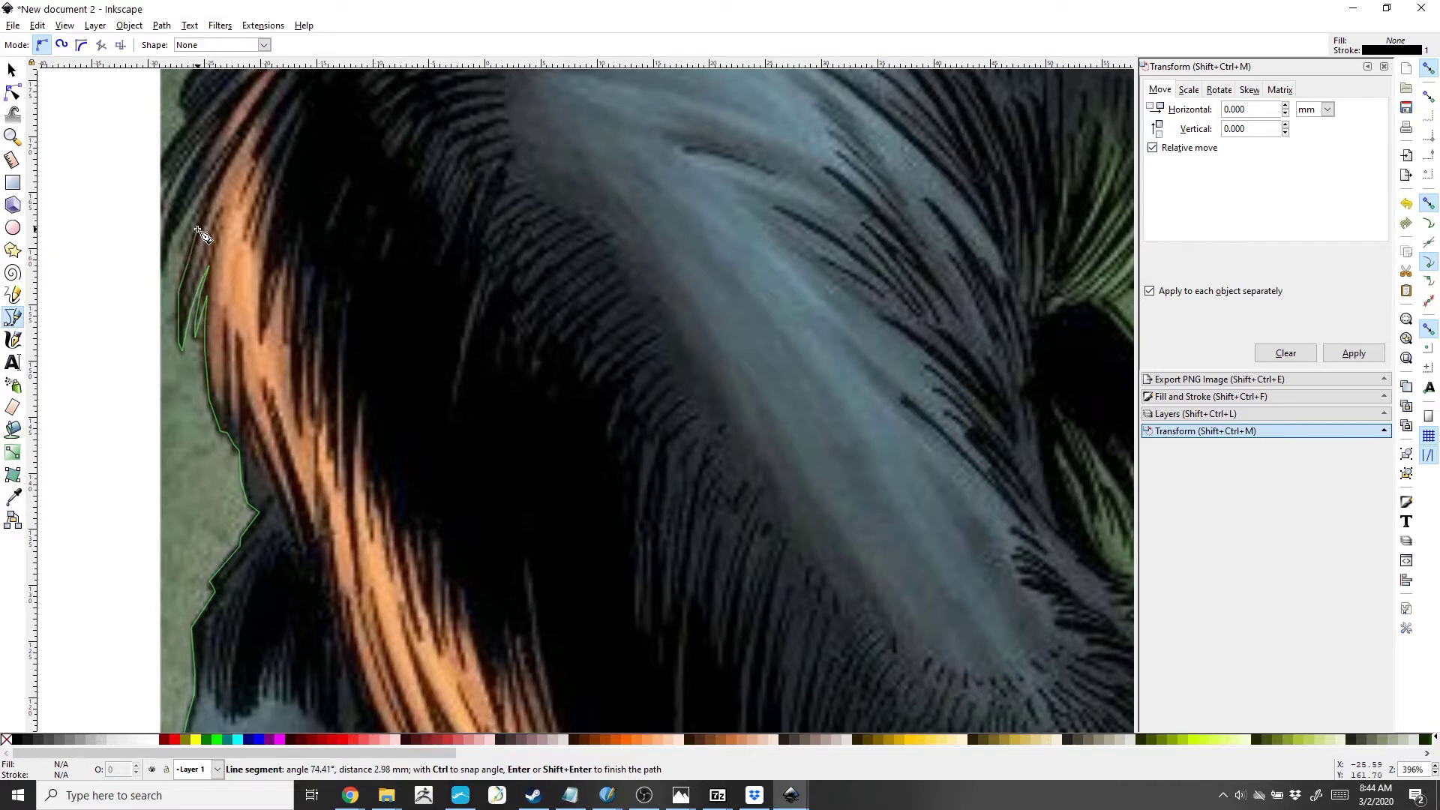
pyautogui.click(211, 196)
pyautogui.click(218, 165)
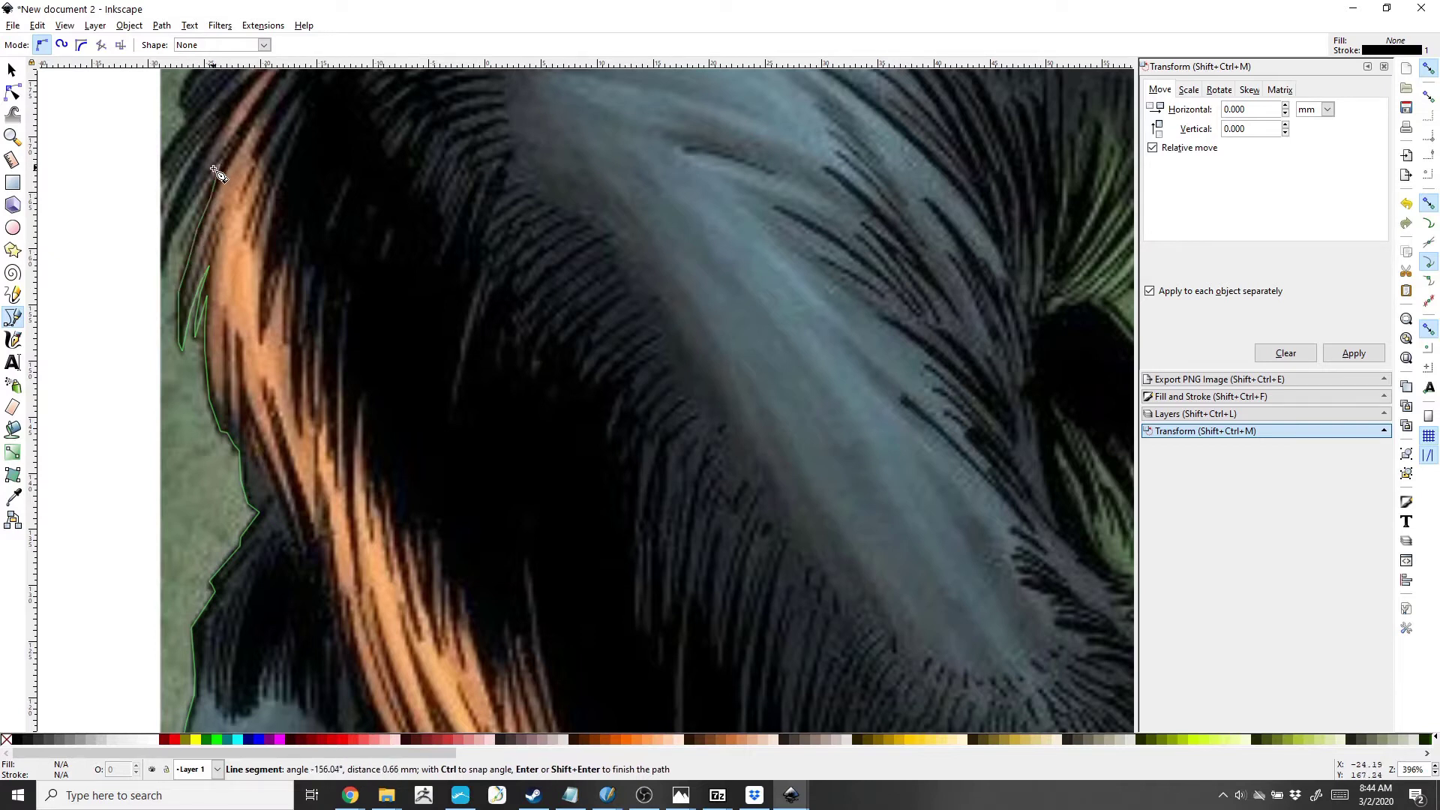
# Step: Trace around the outermost hair strand at the artwork's side edge and finish the path as an open line
pyautogui.click(180, 240)
pyautogui.click(166, 269)
pyautogui.click(160, 239)
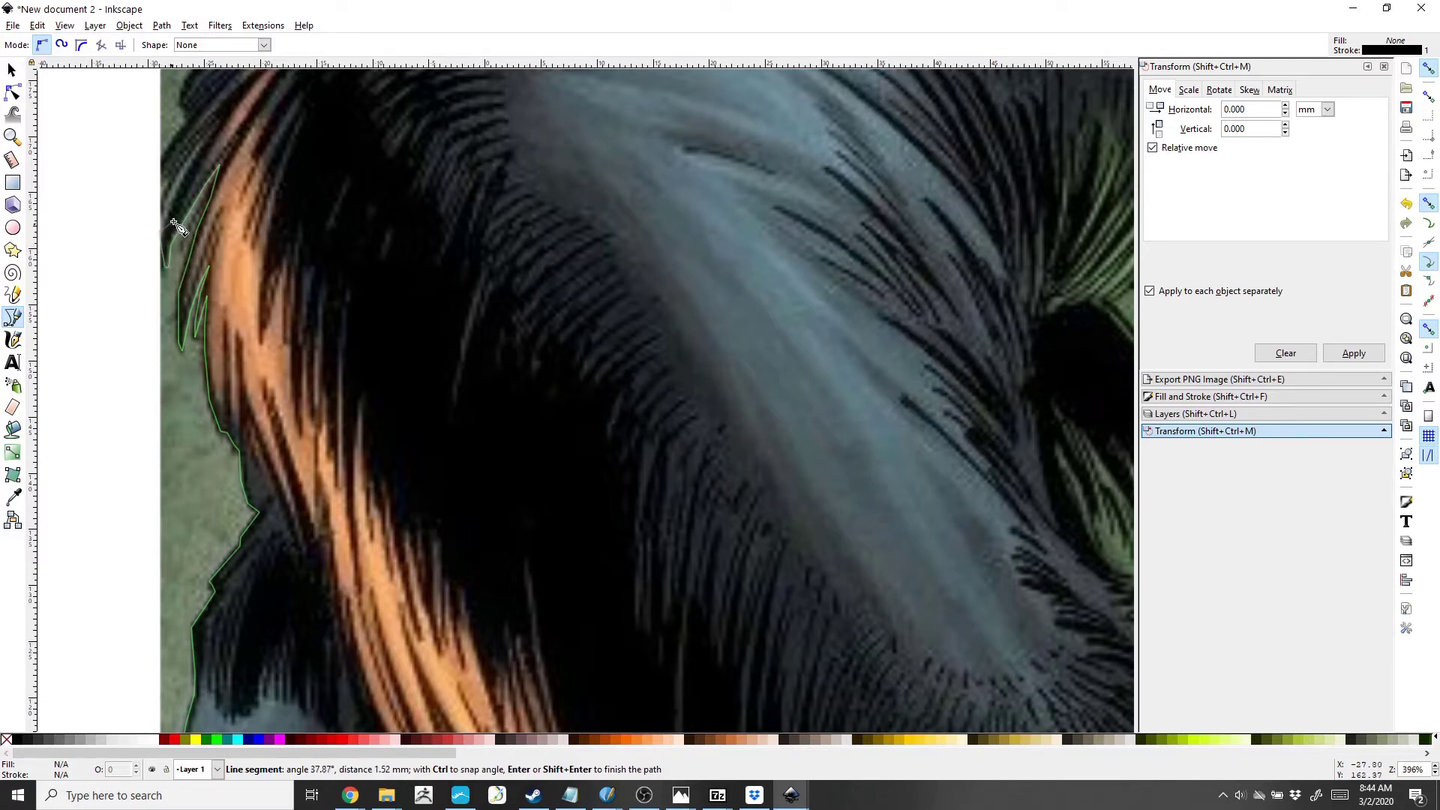
pyautogui.click(179, 198)
pyautogui.click(212, 139)
pyautogui.doubleClick(217, 127)
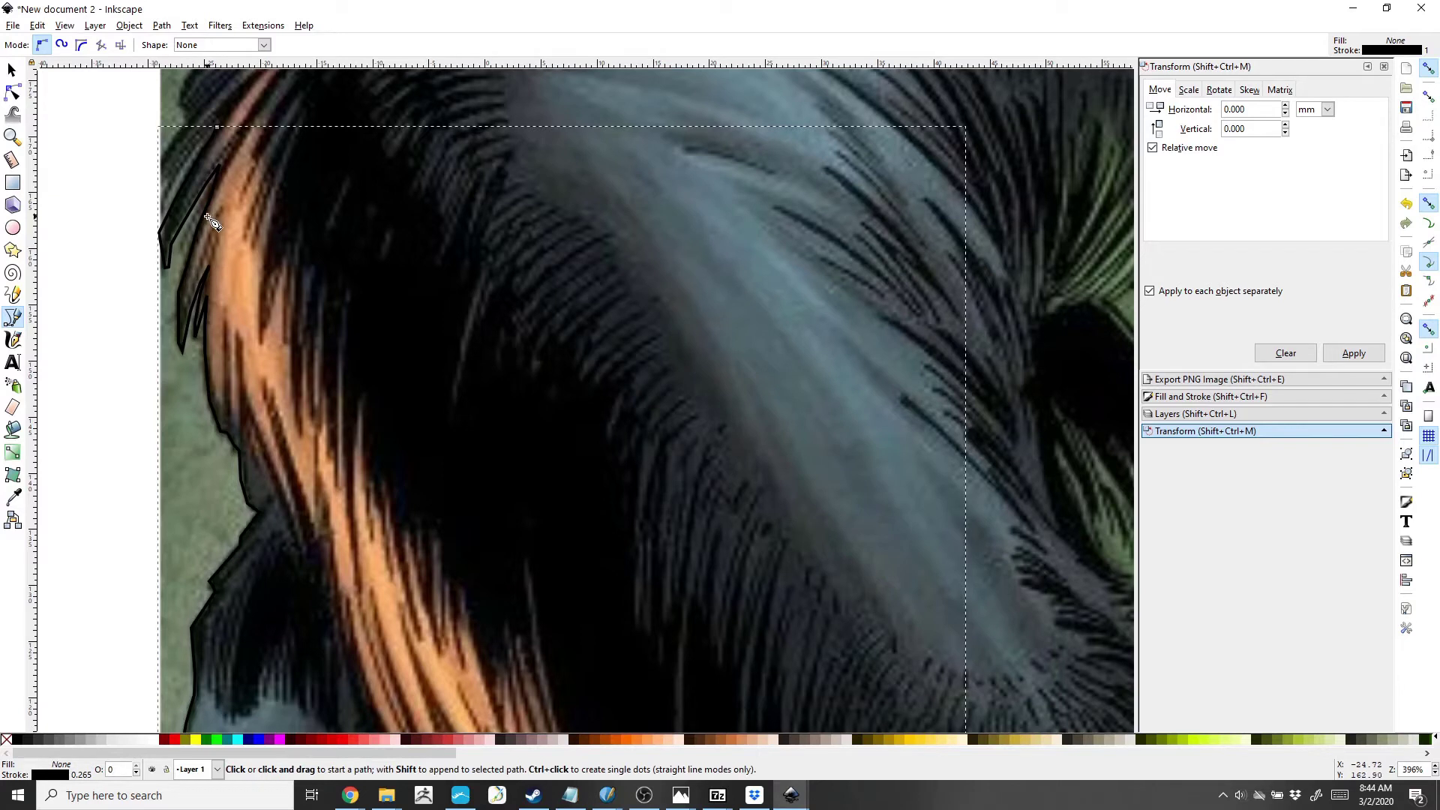
pyautogui.keyDown('ctrl'); pyautogui.scroll(2, 201, 182); pyautogui.keyUp('ctrl')
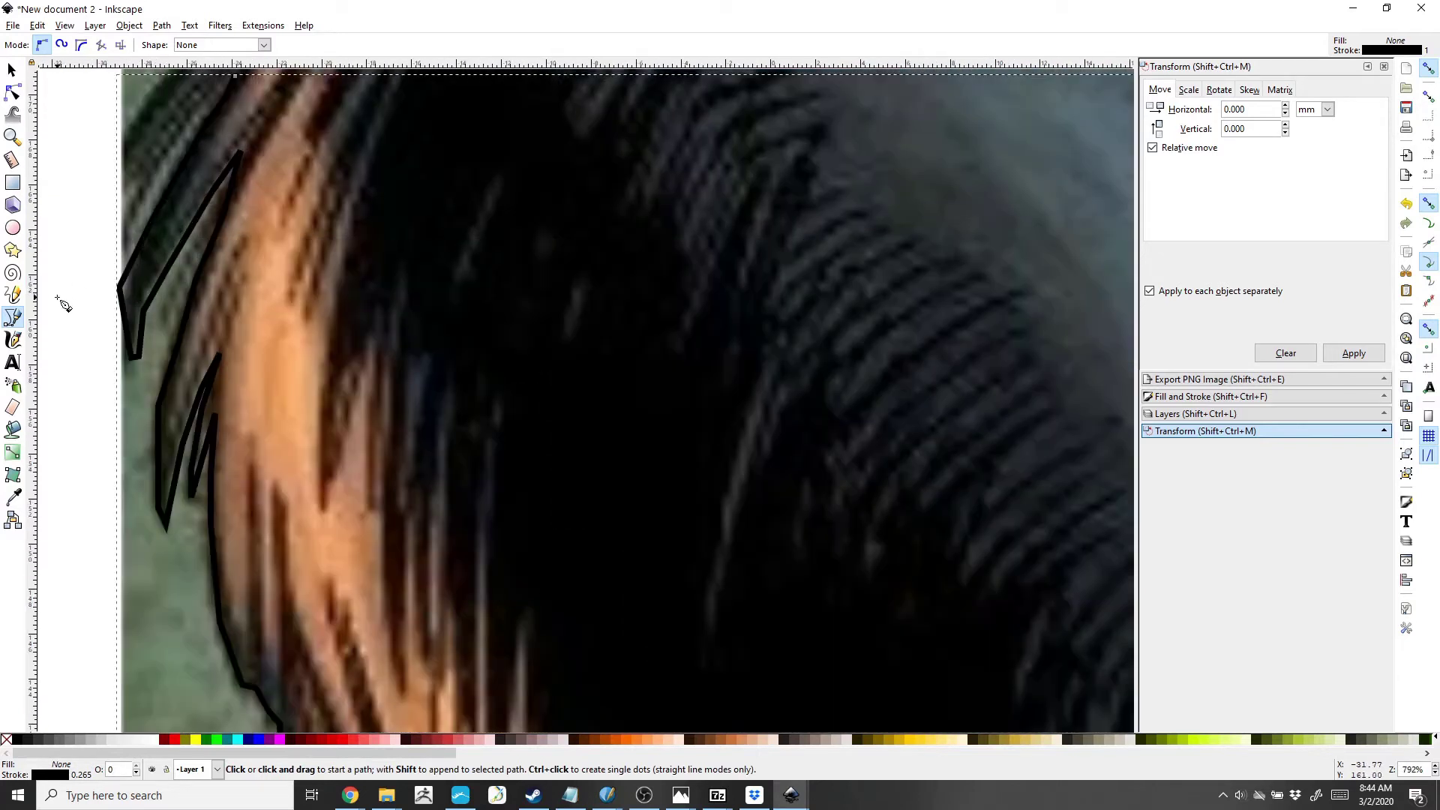
pyautogui.click(12, 70)
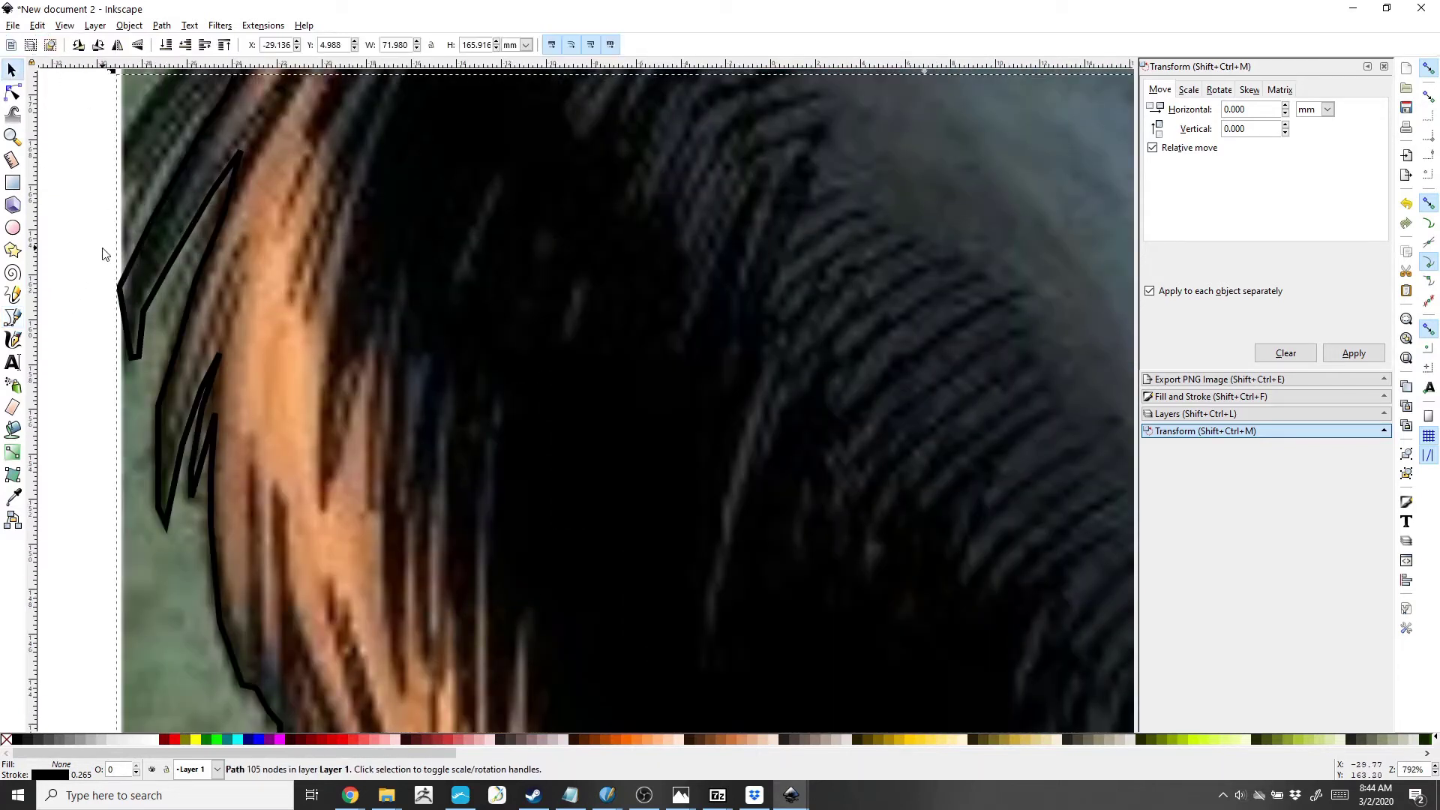
pyautogui.press('Escape')
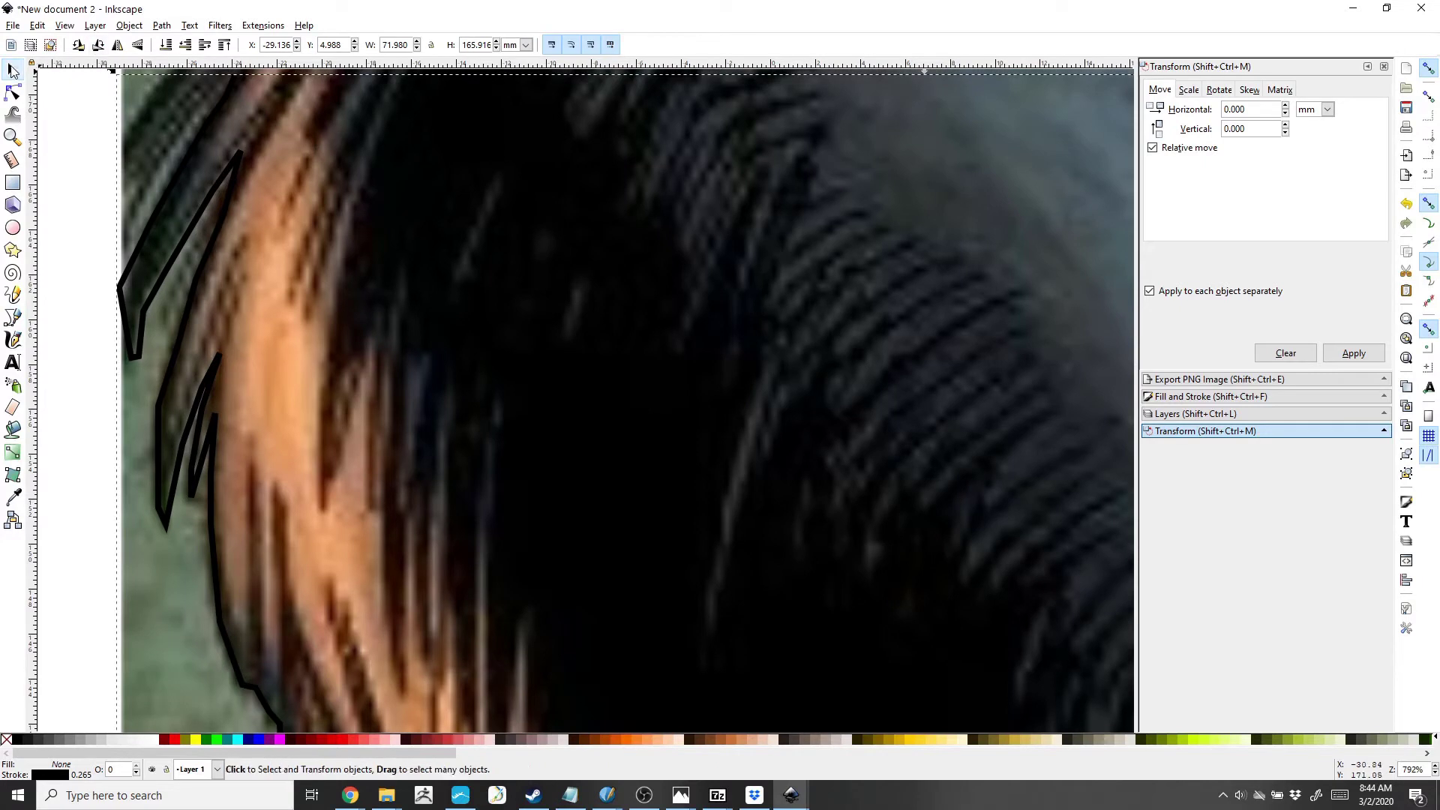
pyautogui.scroll(6, 179, 196)
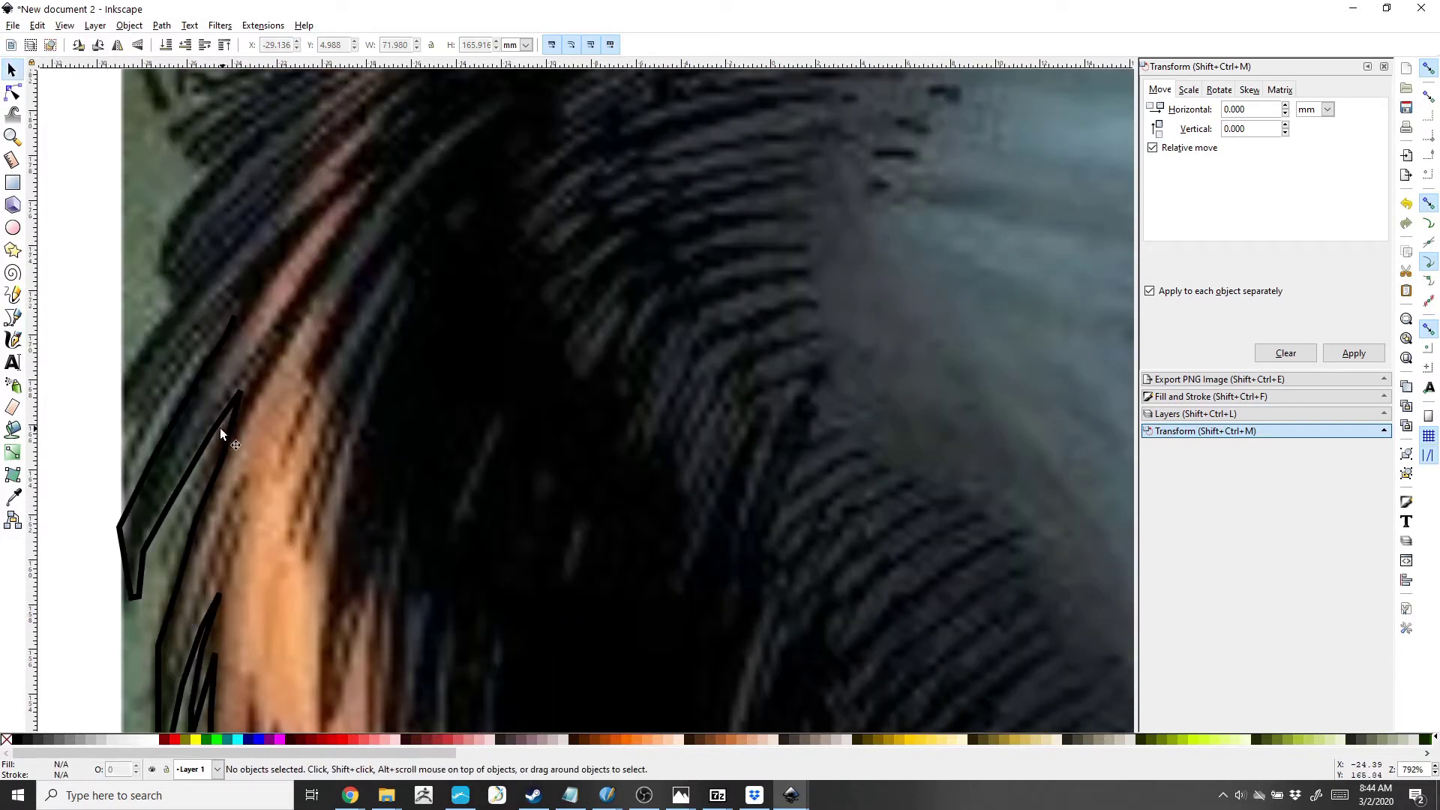
pyautogui.click(187, 378)
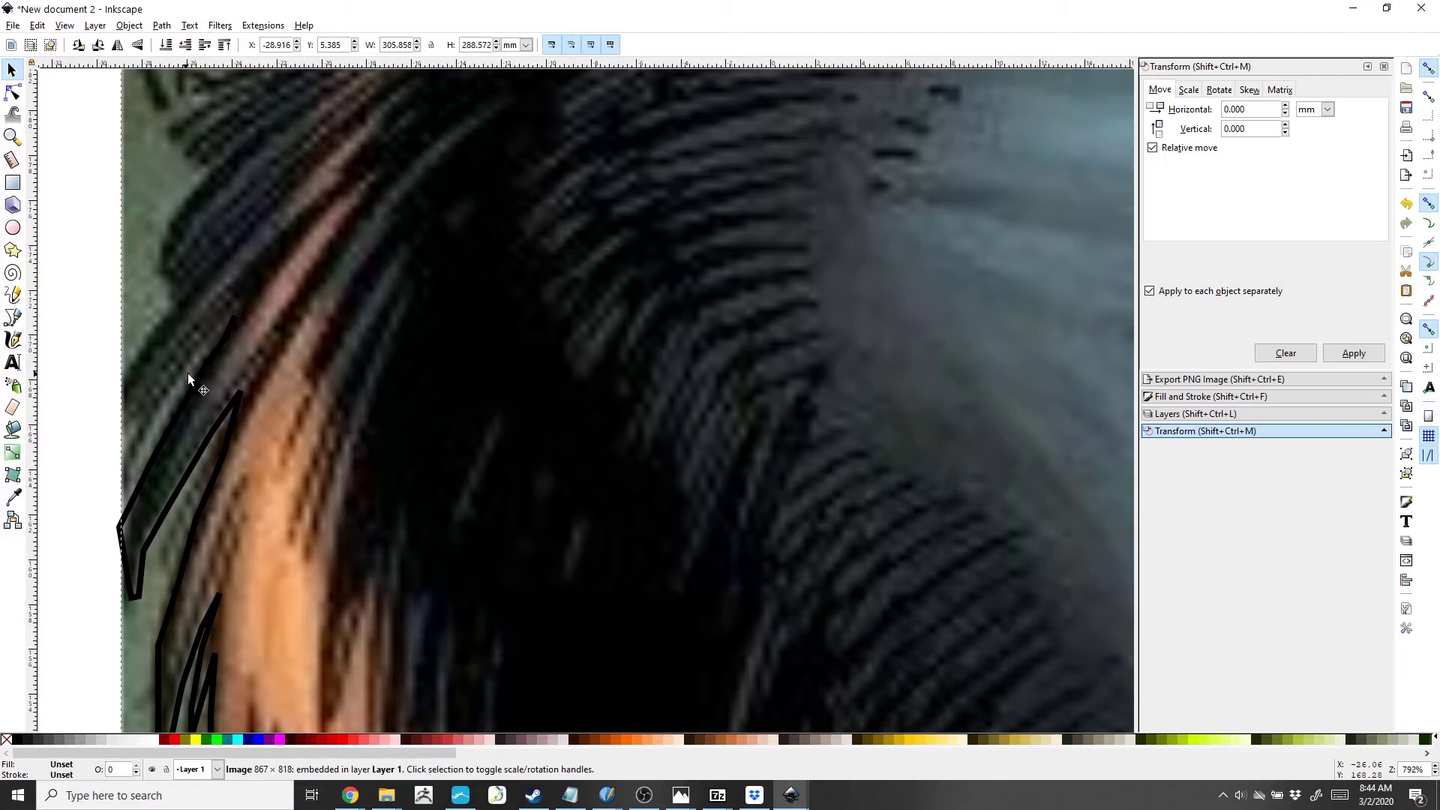
pyautogui.click(193, 378)
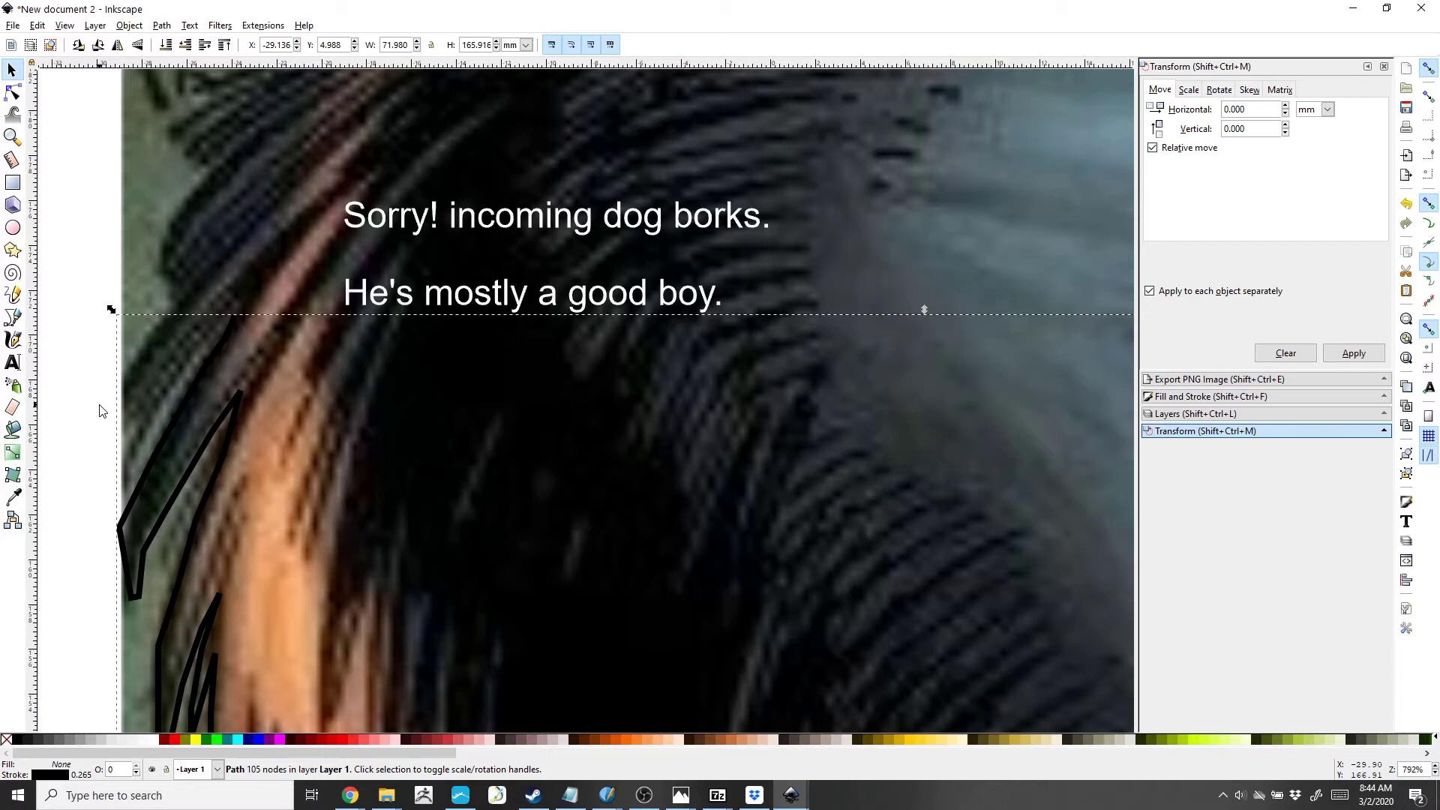
pyautogui.click(13, 318)
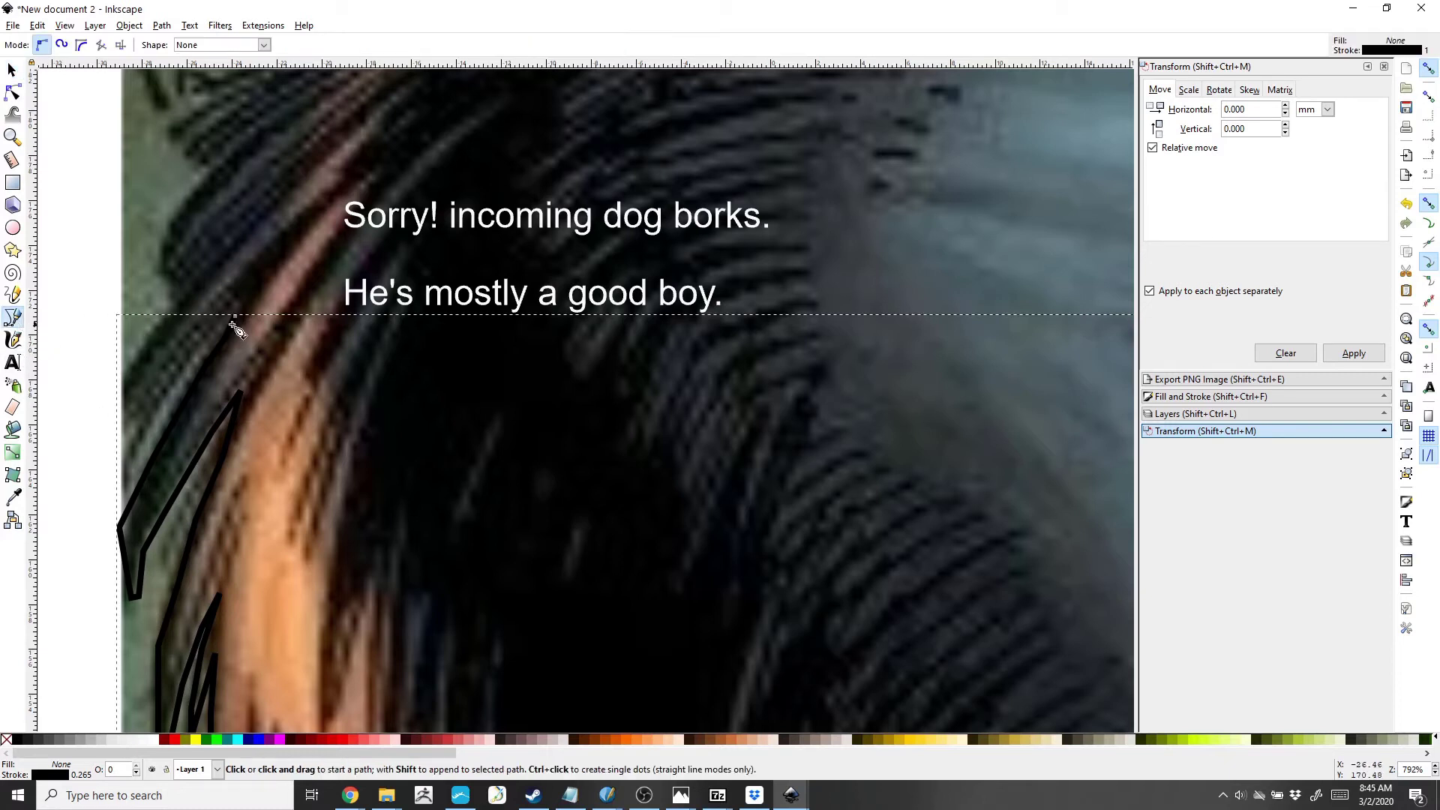
pyautogui.click(234, 316)
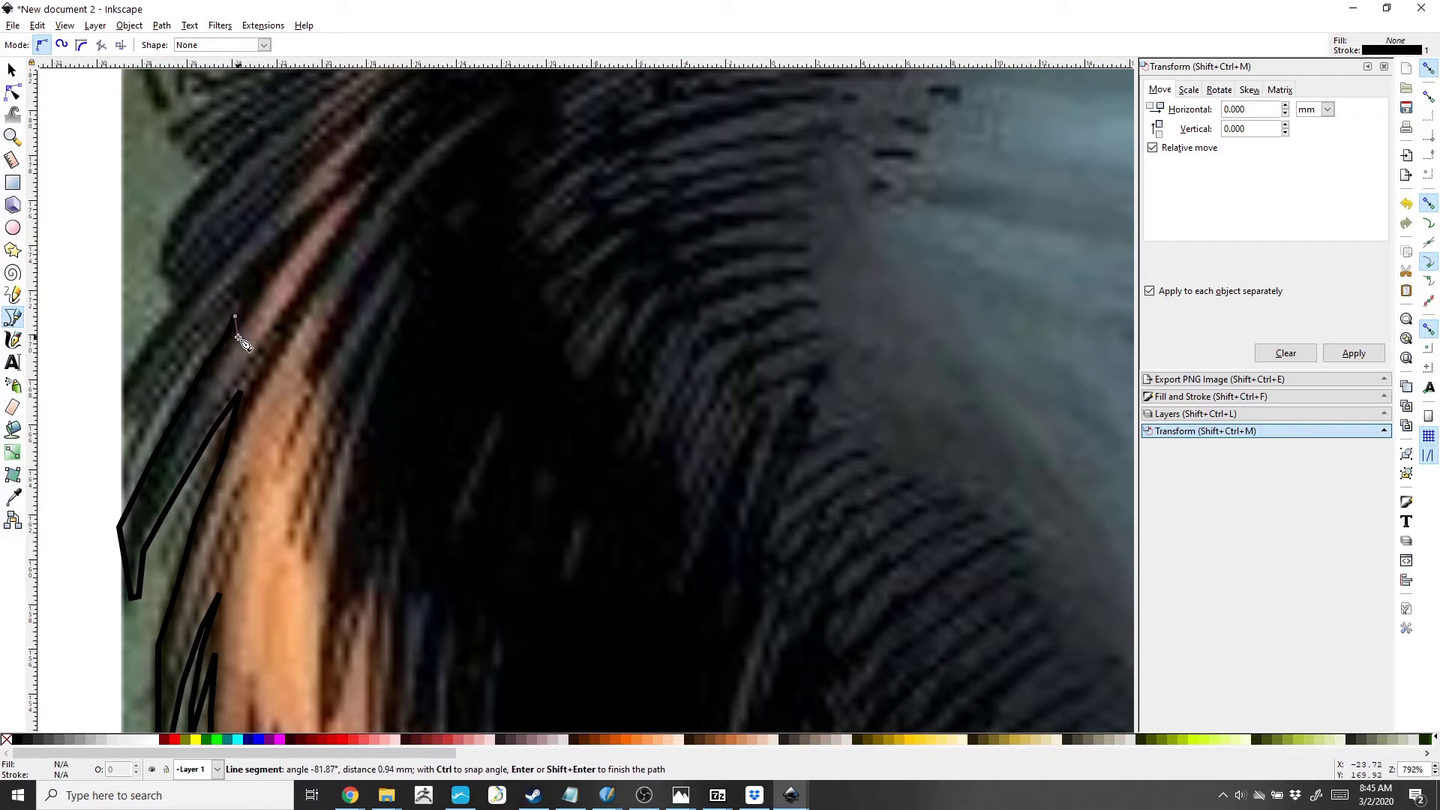
pyautogui.press('Escape')
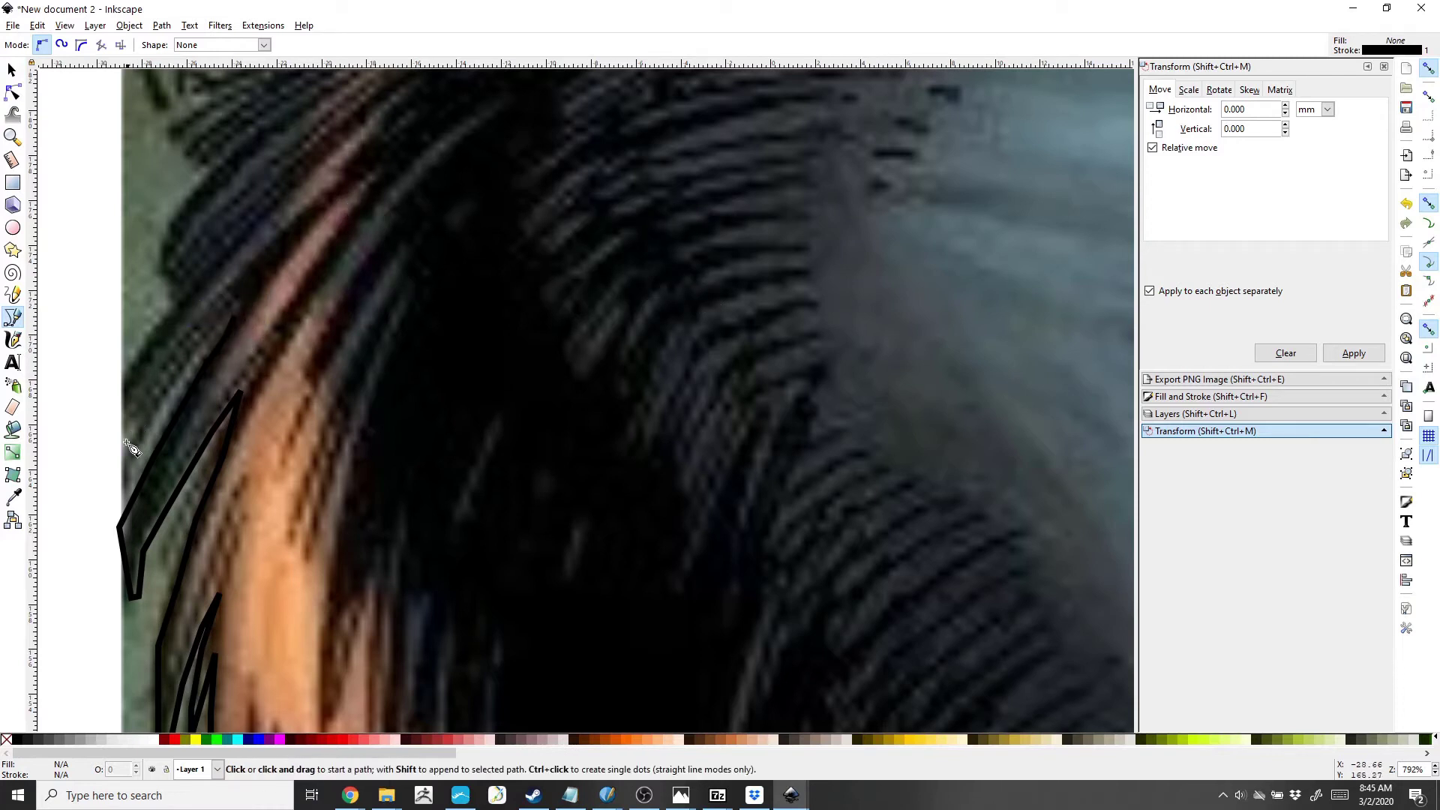
# Step: Start a new straight-segment path at the artwork's side edge above the finished outline and trace up the outer shoulder fur
pyautogui.click(118, 474)
pyautogui.click(124, 365)
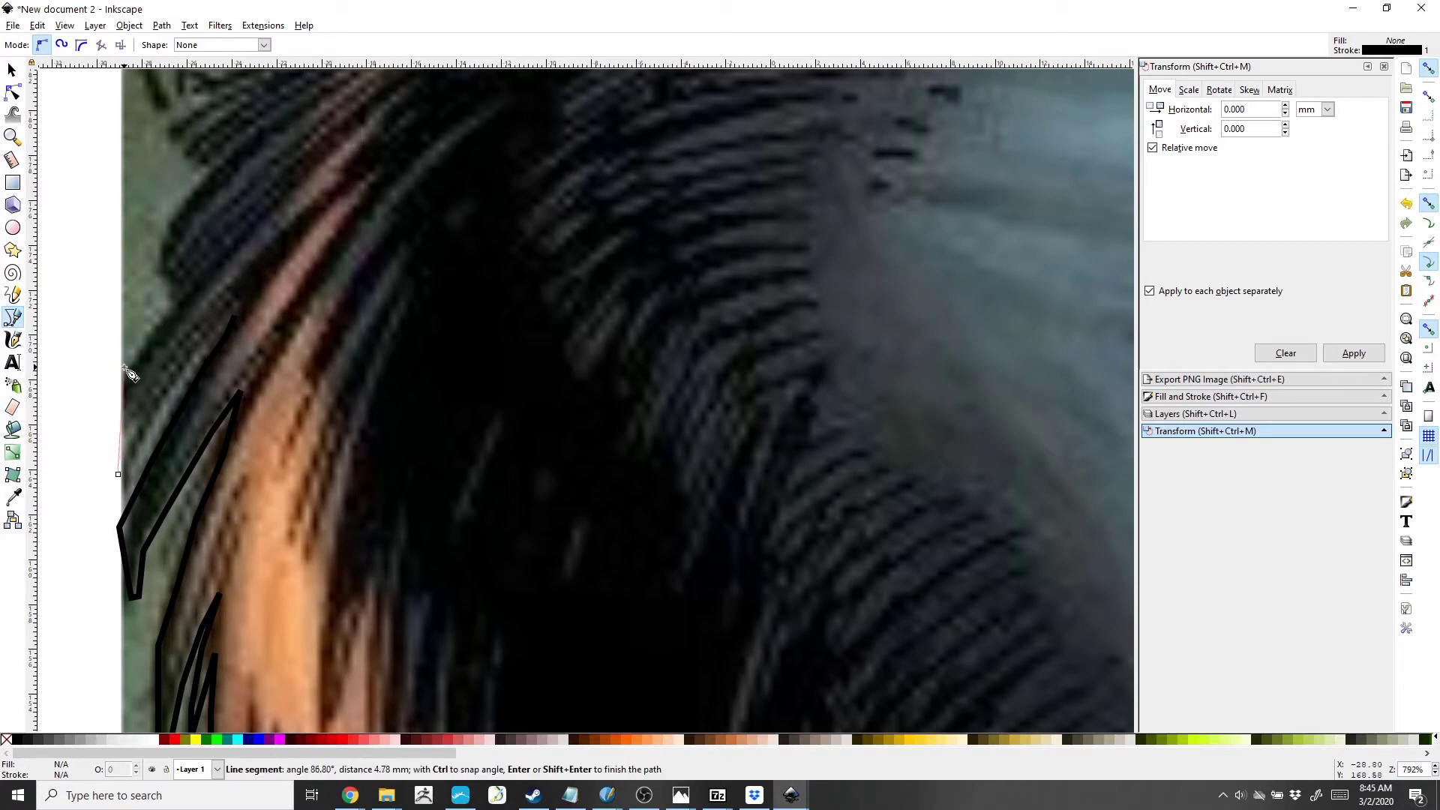
pyautogui.click(173, 301)
pyautogui.click(162, 268)
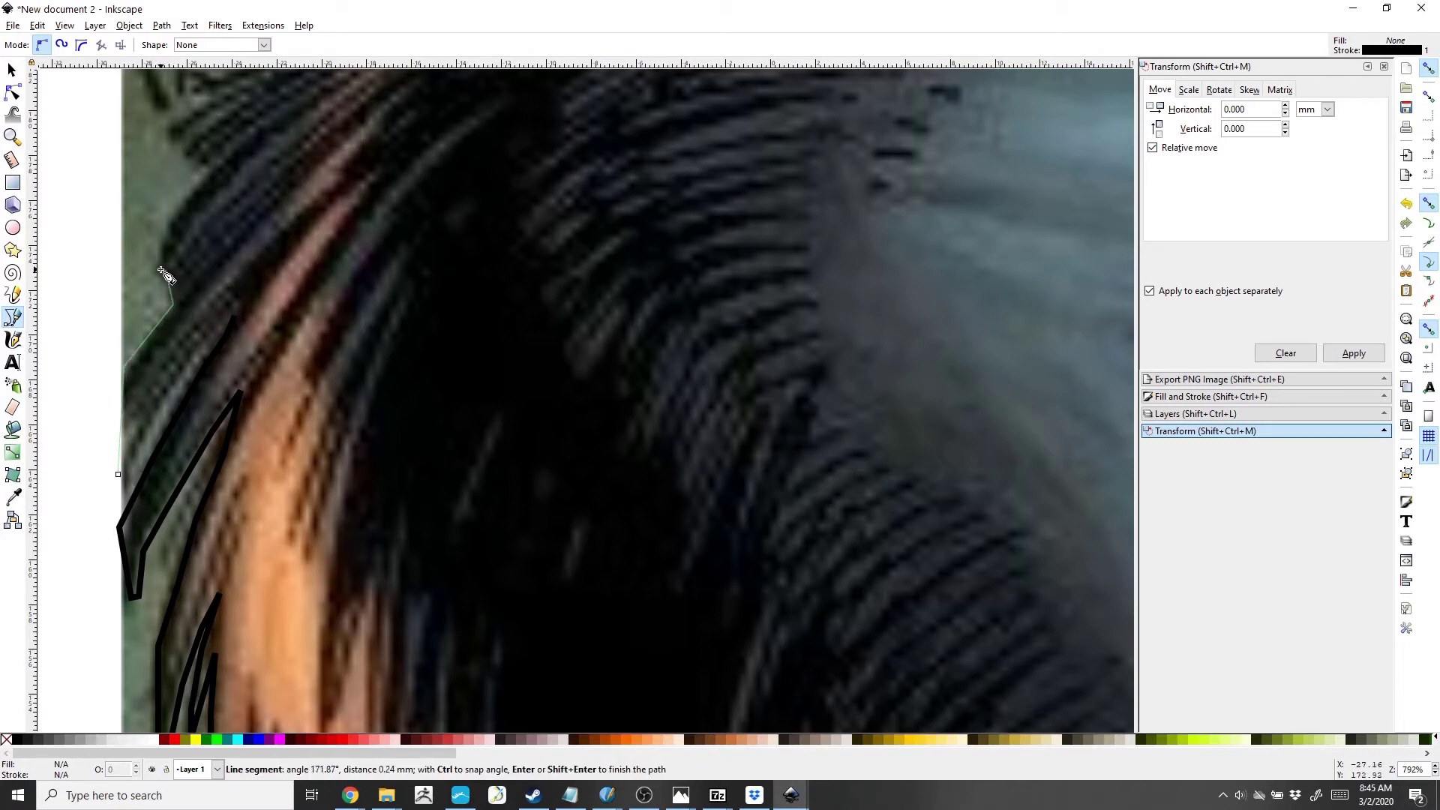
pyautogui.click(169, 222)
pyautogui.click(231, 162)
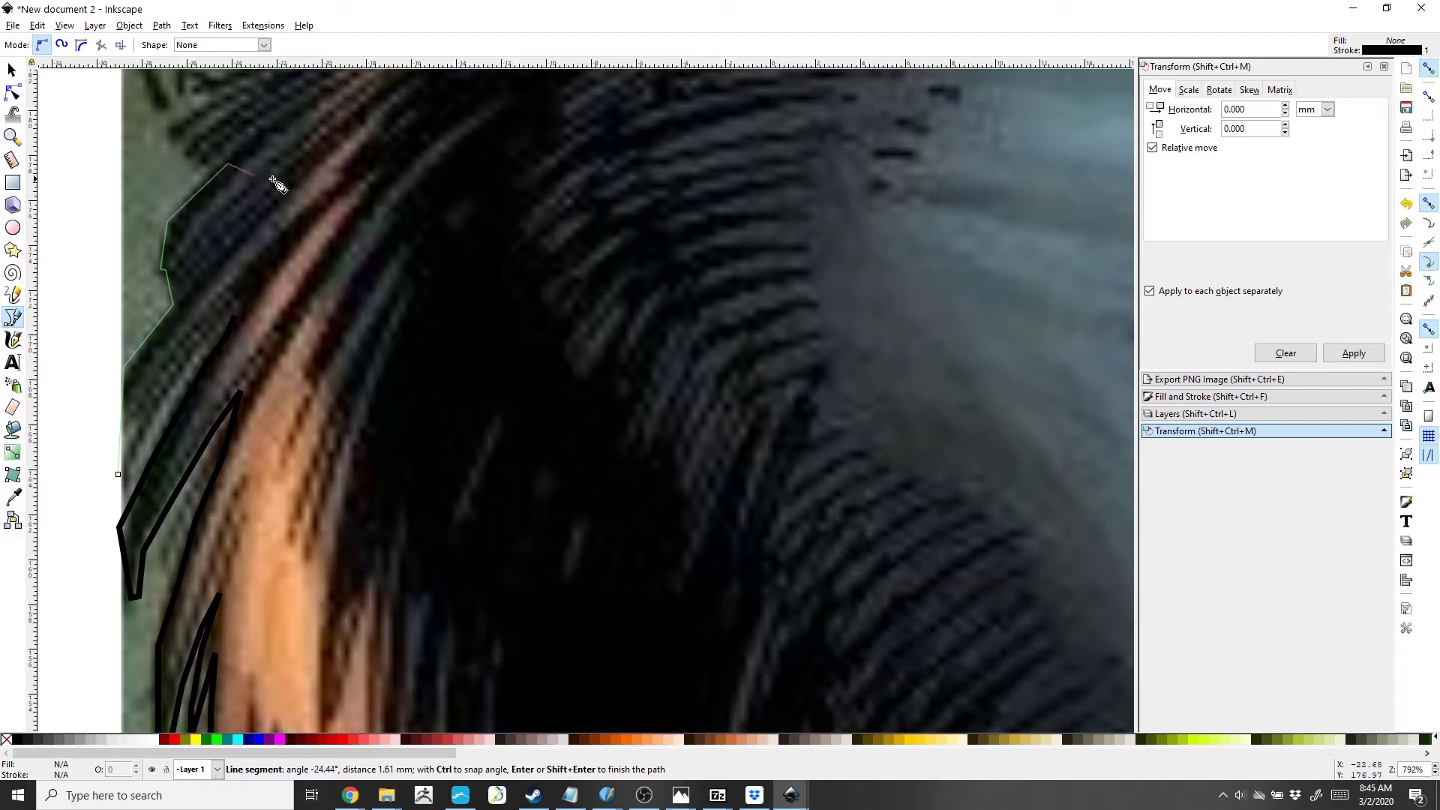
# Step: Continue the outline around the jagged fur tufts on the outer shoulder, up toward the base of the pale green fur highlight
pyautogui.scroll(7, 340, 334)
pyautogui.click(201, 381)
pyautogui.click(173, 350)
pyautogui.click(230, 301)
pyautogui.click(194, 306)
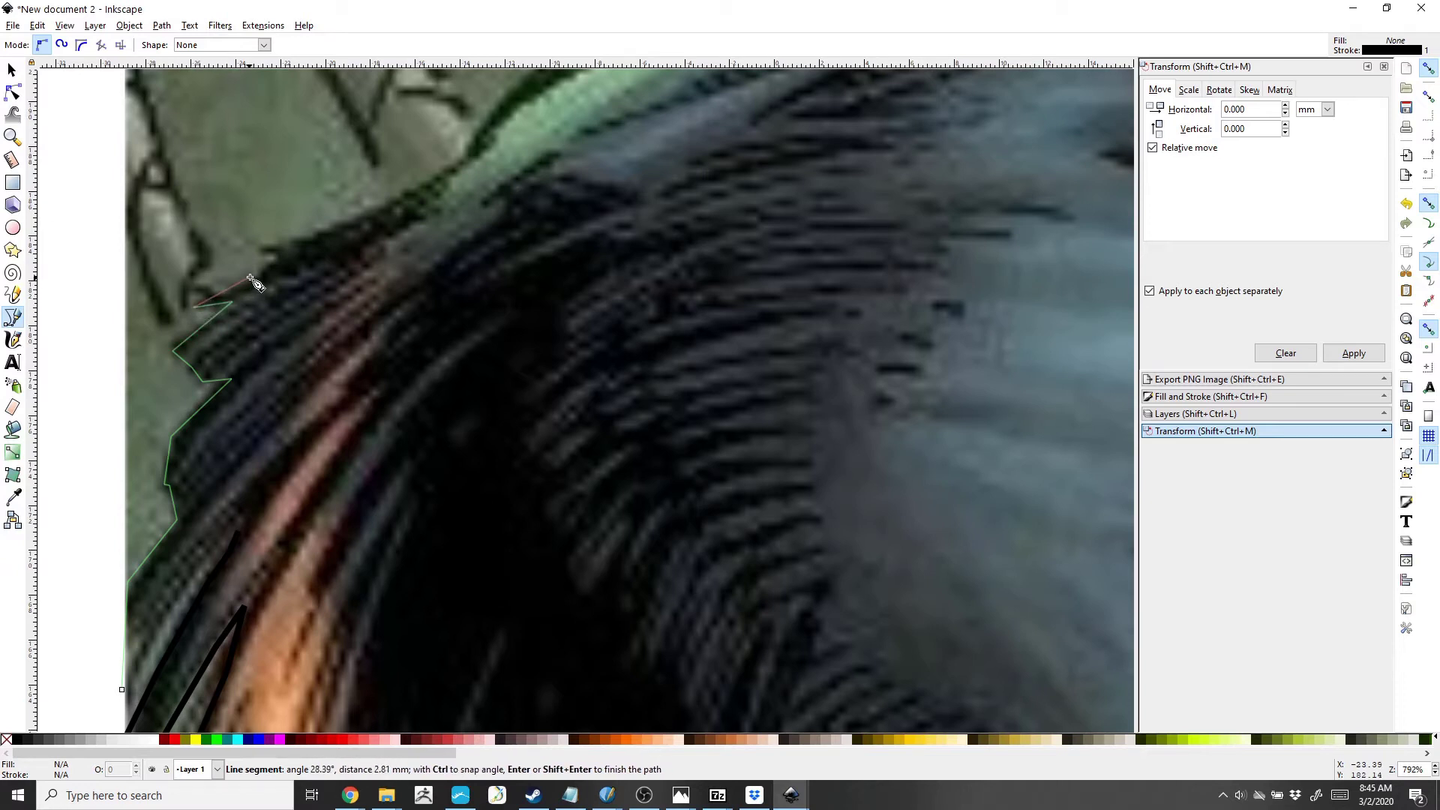
pyautogui.click(275, 257)
pyautogui.click(259, 248)
pyautogui.click(345, 222)
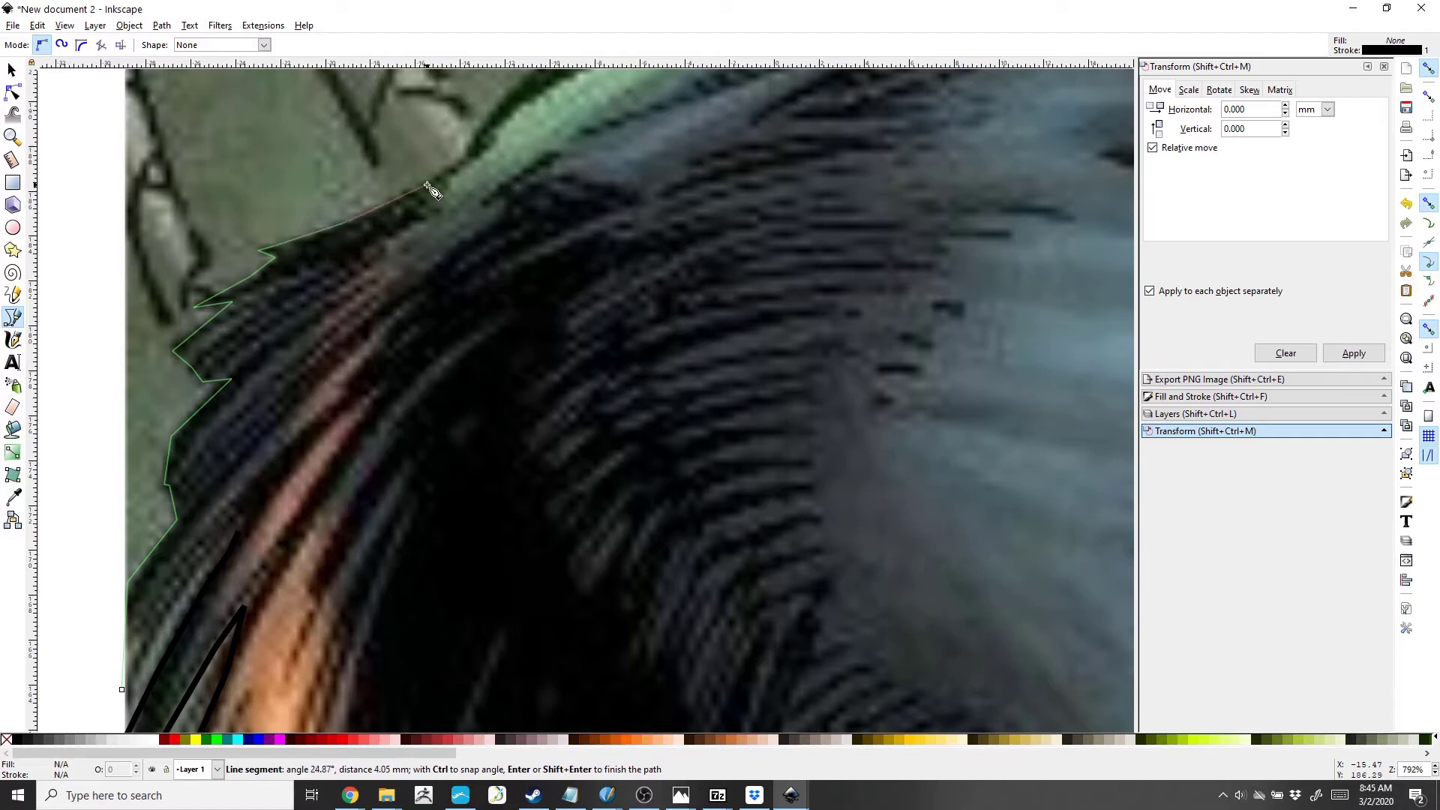
# Step: Trace along the green-lit upper shoulder edge to the tufts of the existing outline and finish the path as an open line
pyautogui.click(470, 140)
pyautogui.scroll(5, 509, 173)
pyautogui.click(493, 254)
pyautogui.click(566, 204)
pyautogui.click(619, 189)
pyautogui.click(619, 173)
pyautogui.click(734, 123)
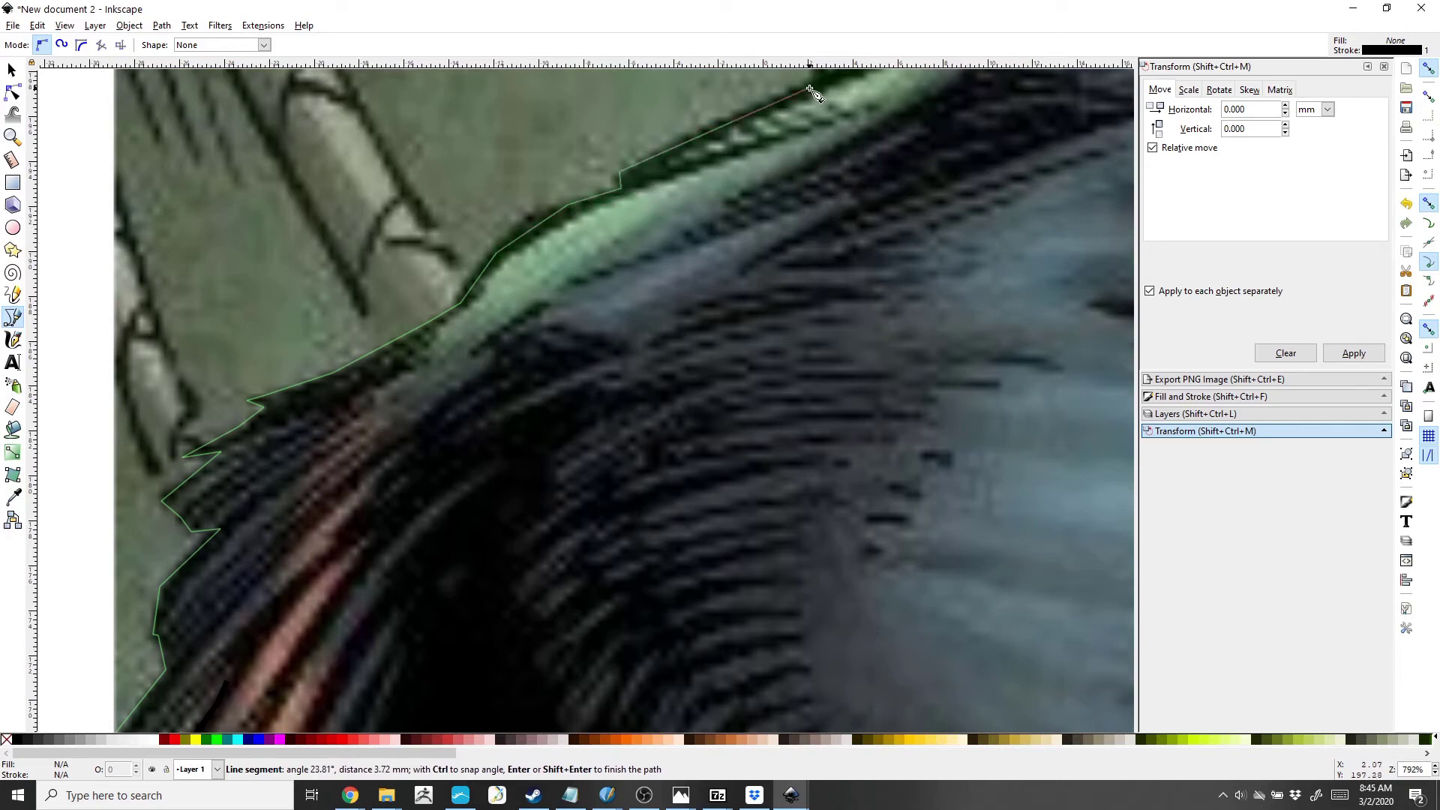
pyautogui.click(844, 71)
pyautogui.scroll(5, 939, 215)
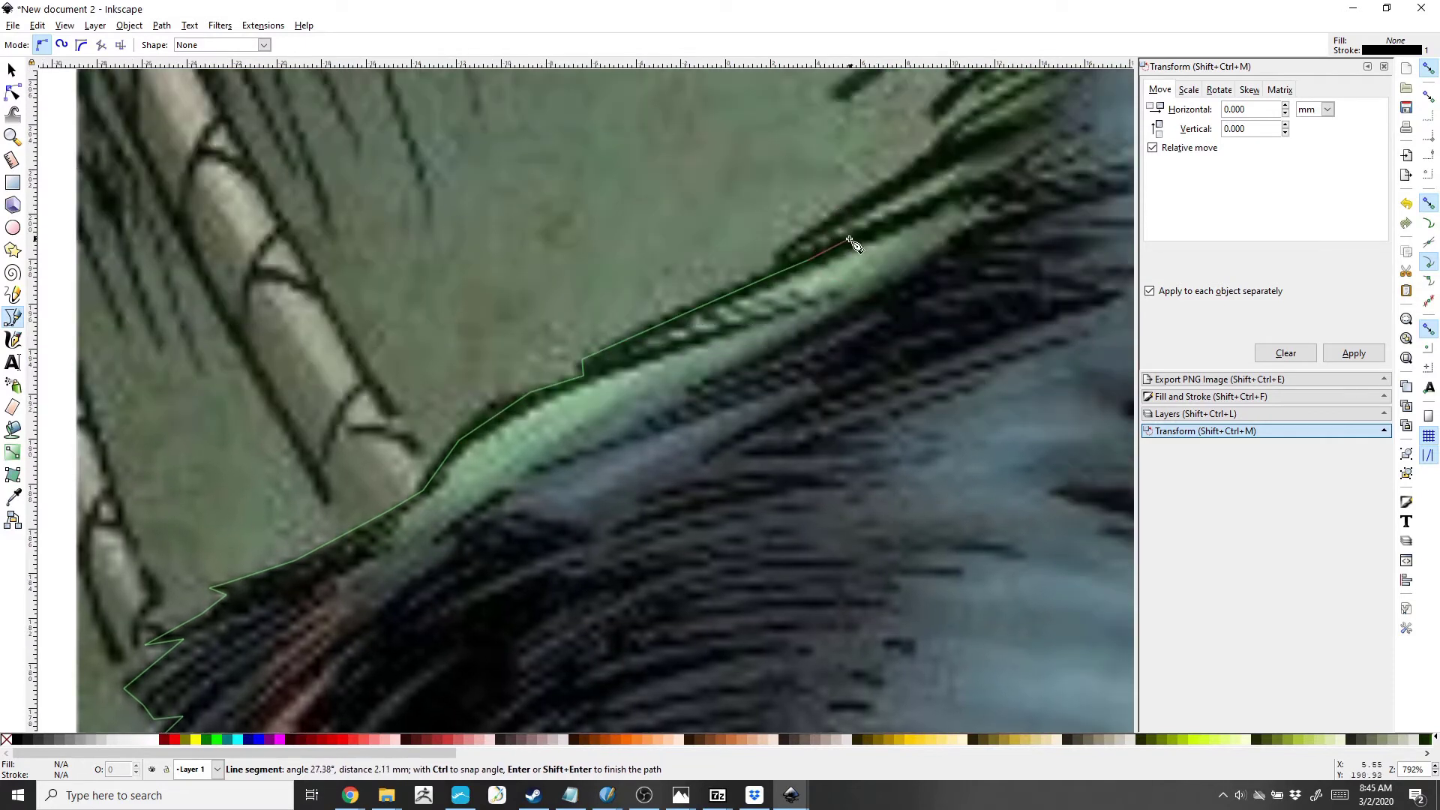
pyautogui.click(882, 192)
pyautogui.click(928, 166)
pyautogui.doubleClick(925, 163)
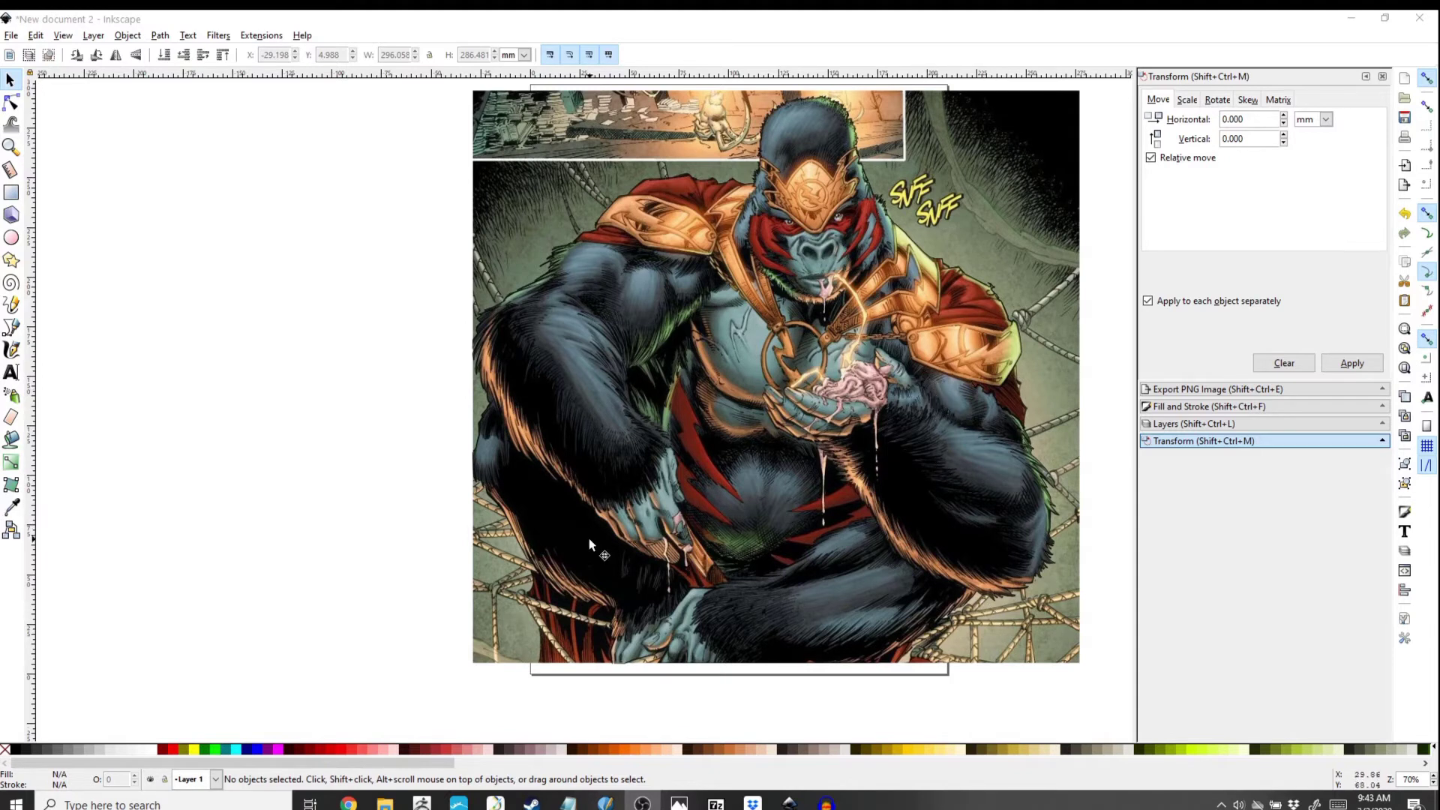
# Step: Select the arm outline, the new shoulder outline and the main body outline together as three paths
pyautogui.click(10, 81)
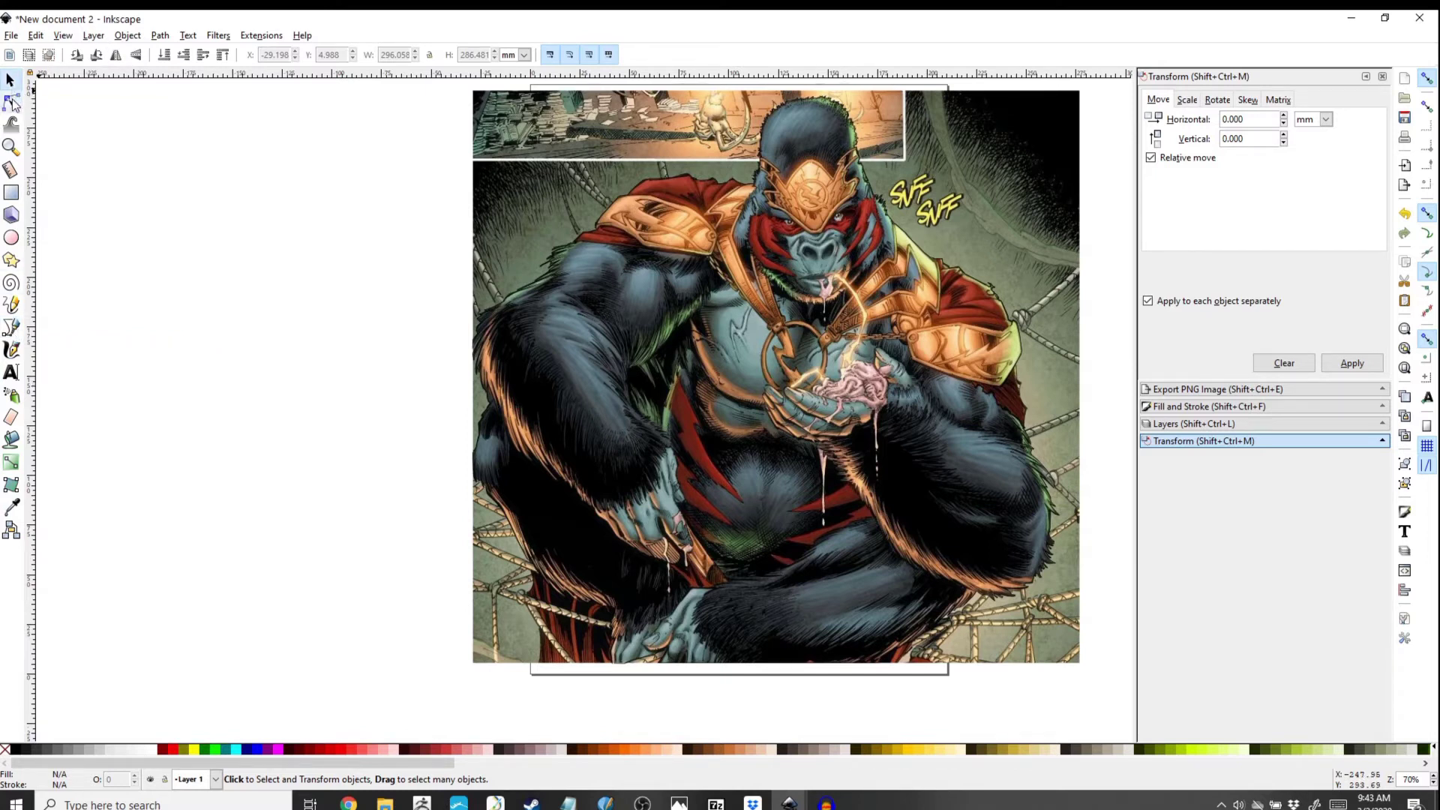
pyautogui.keyDown('shift'); pyautogui.click(507, 523); pyautogui.keyUp('shift')
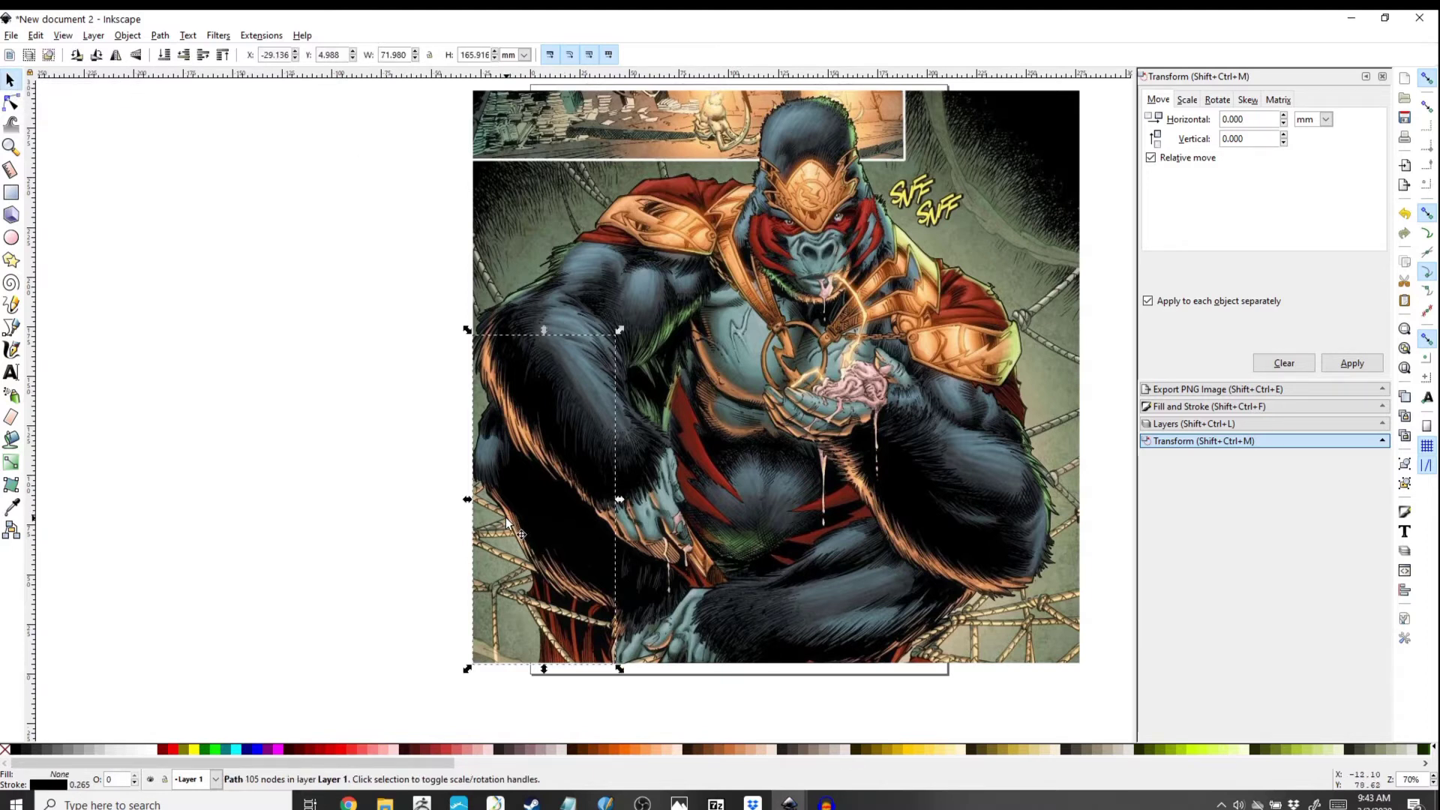
pyautogui.keyDown('shift'); pyautogui.click(480, 317); pyautogui.keyUp('shift')
pyautogui.keyDown('shift'); pyautogui.click(566, 247); pyautogui.keyUp('shift')
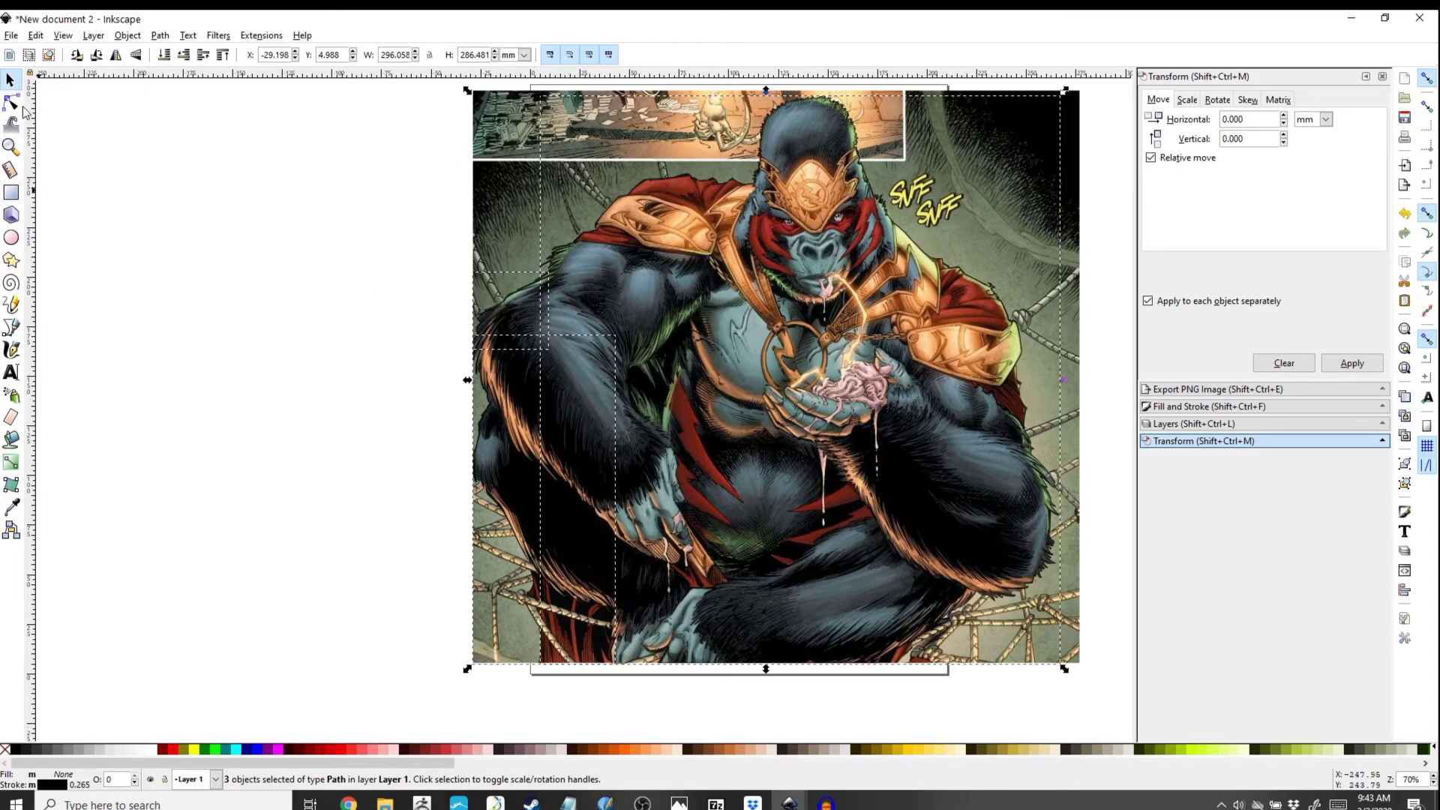
pyautogui.scroll(10, 479, 356)
pyautogui.scroll(-8, 481, 367)
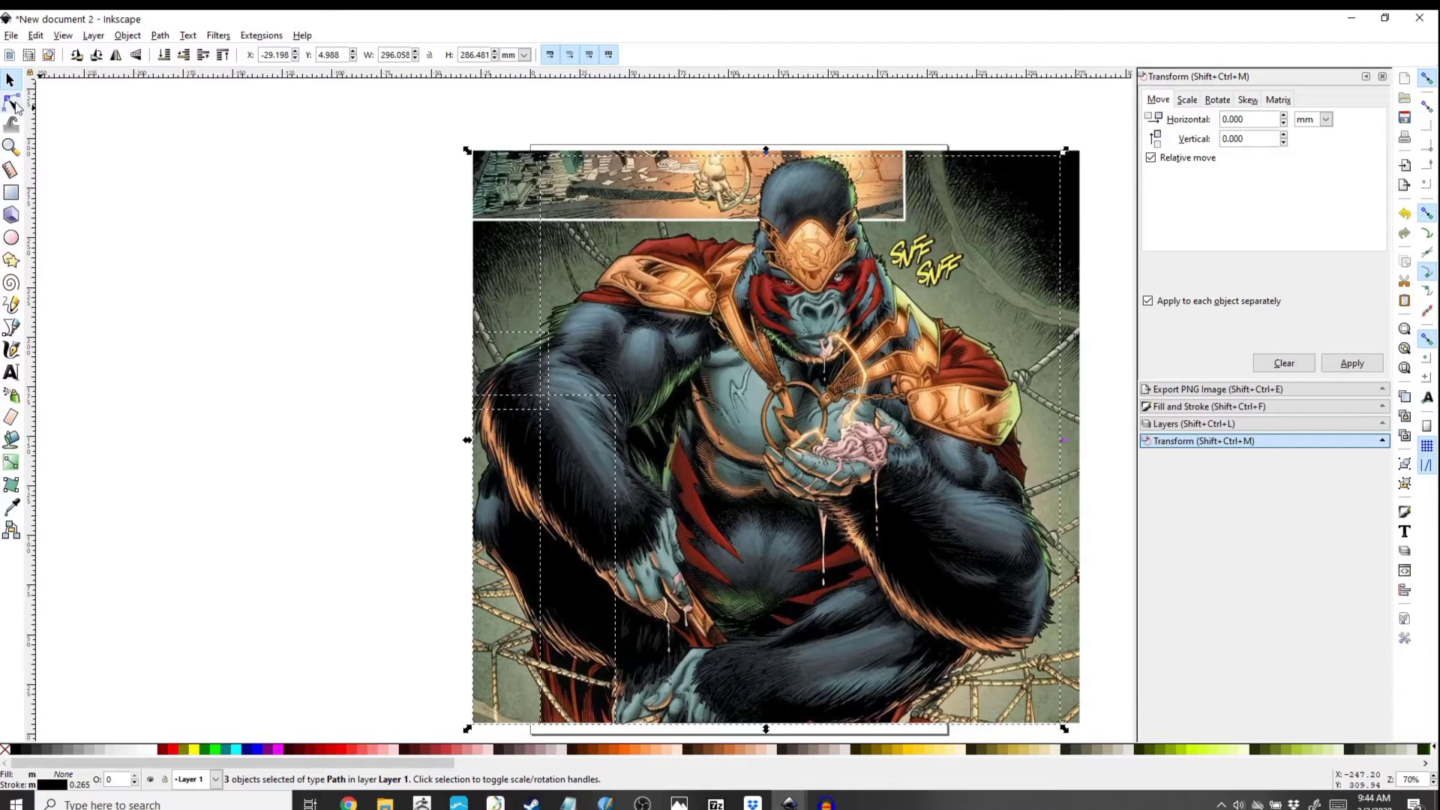
# Step: Join the end nodes of the arm and shoulder outlines at the artwork's side edge with a new segment
pyautogui.click(13, 103)
pyautogui.scroll(5, 505, 448)
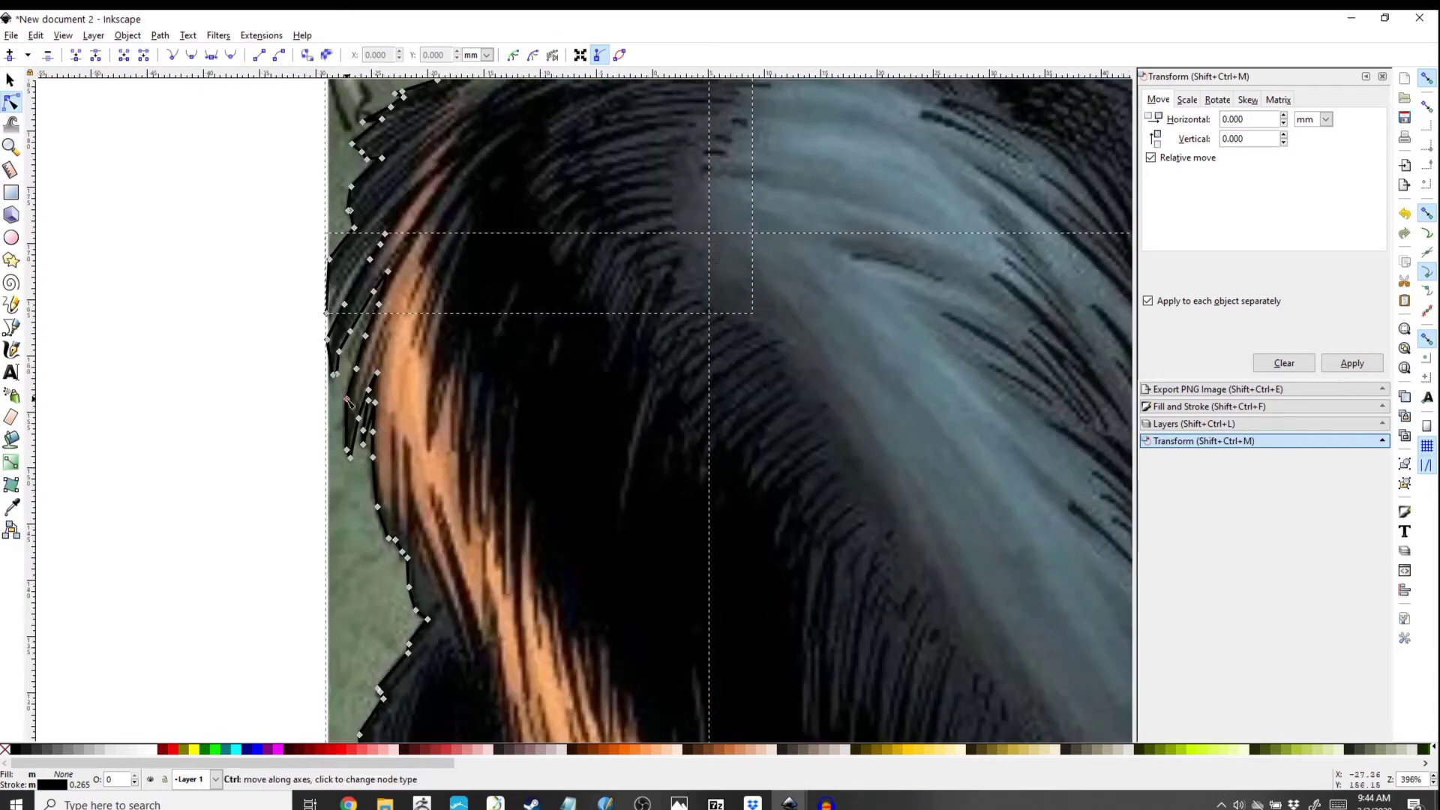
pyautogui.scroll(2, 384, 300)
pyautogui.scroll(2, 401, 302)
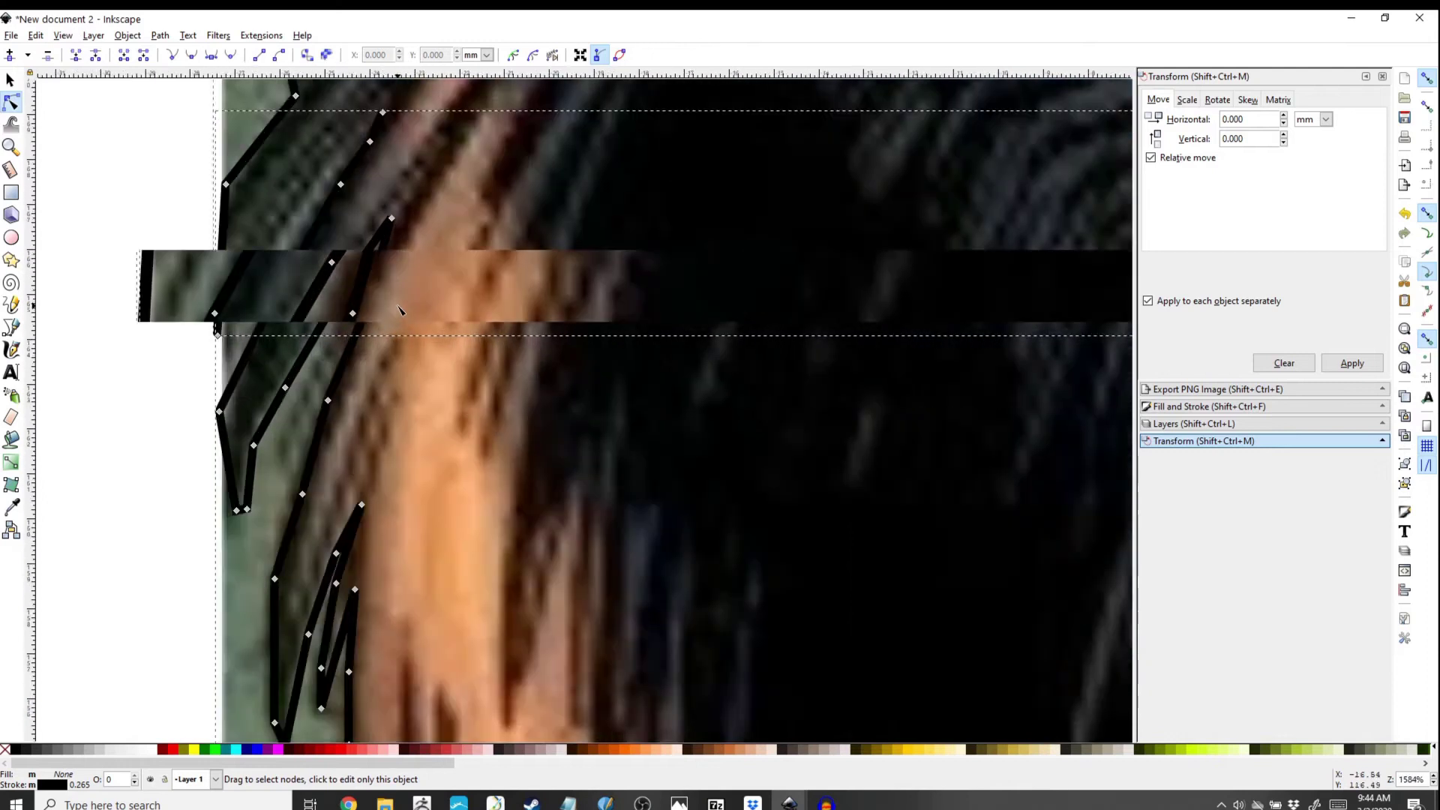
pyautogui.moveTo(381, 457); pyautogui.dragTo(526, 658)
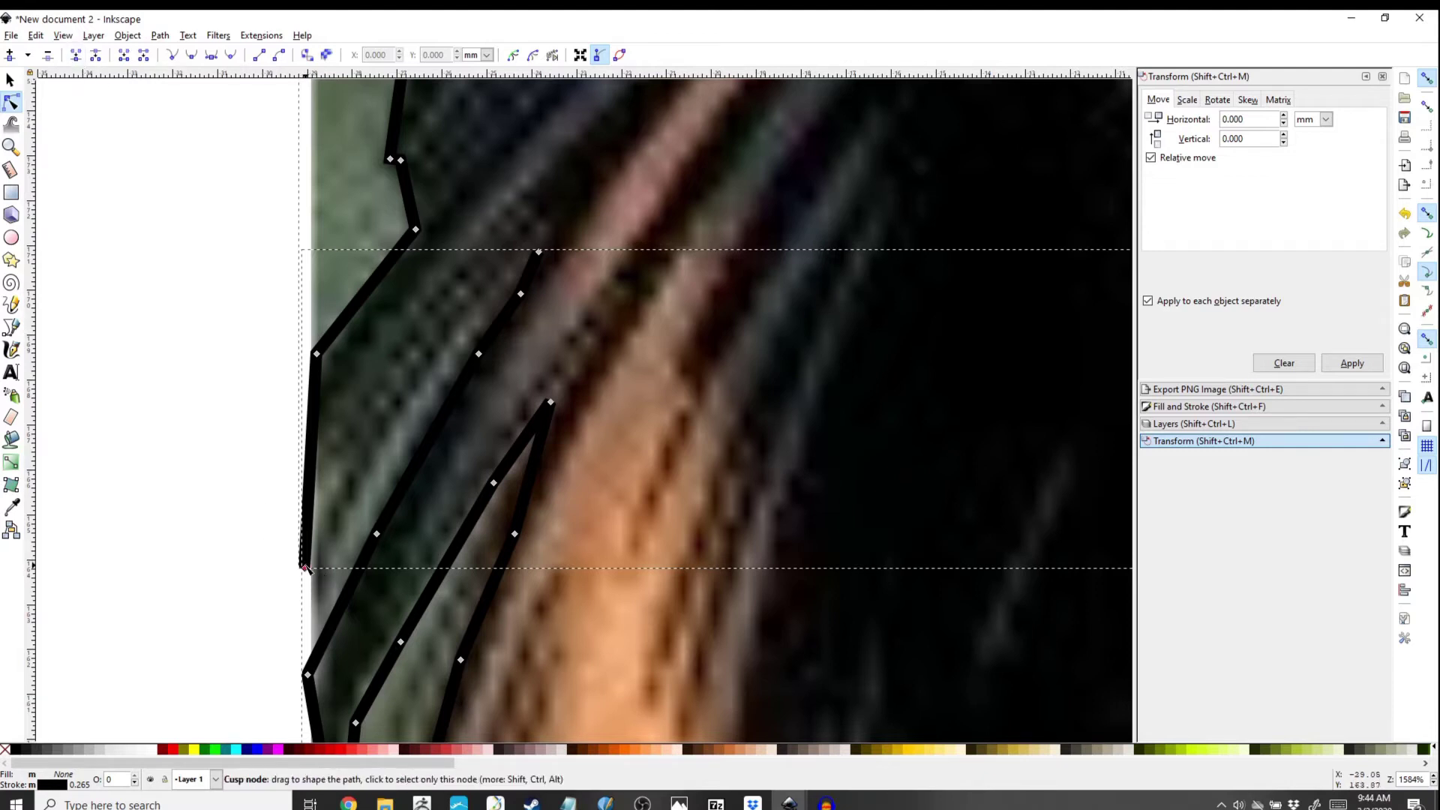
pyautogui.click(303, 568)
pyautogui.keyDown('shift'); pyautogui.click(538, 251); pyautogui.keyUp('shift')
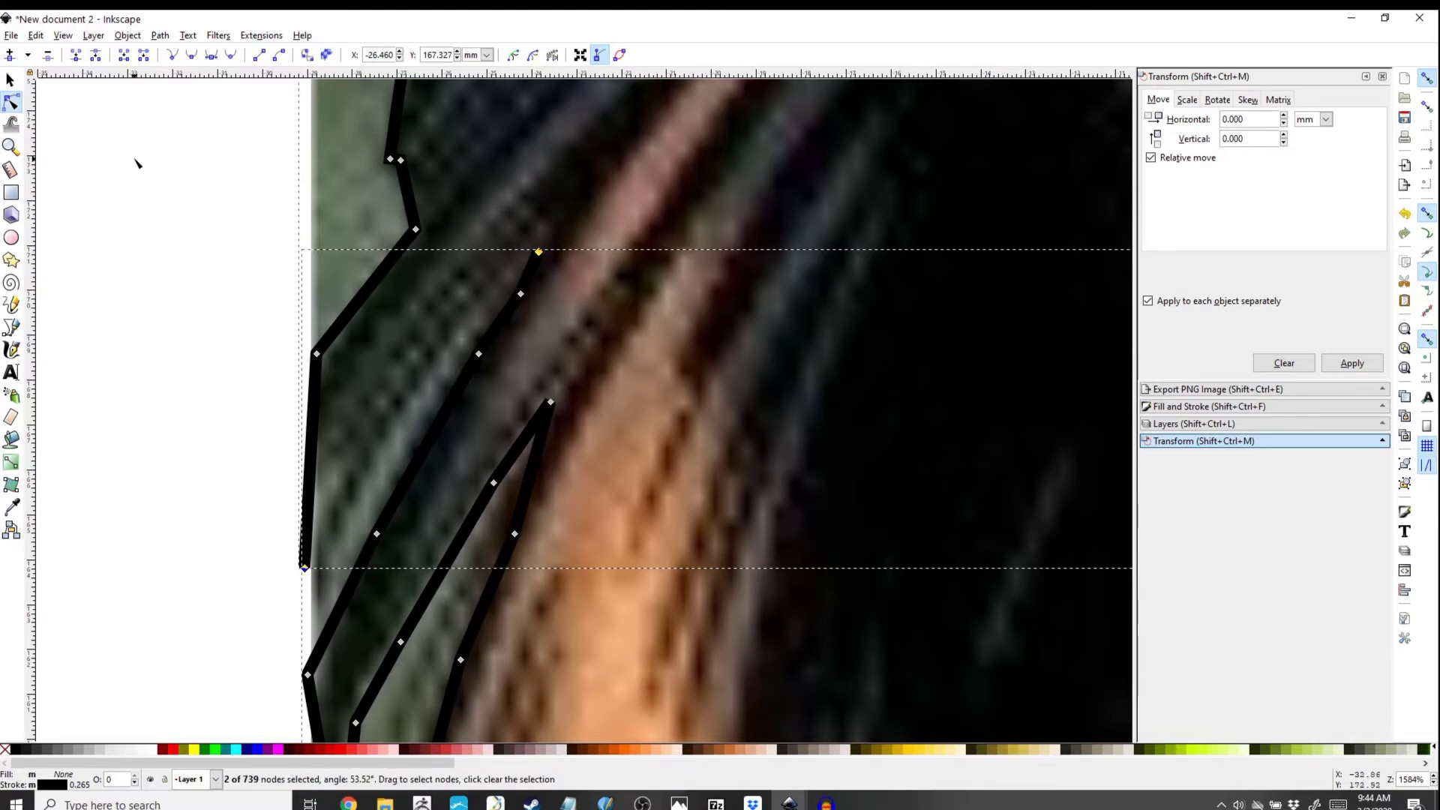
pyautogui.click(126, 64)
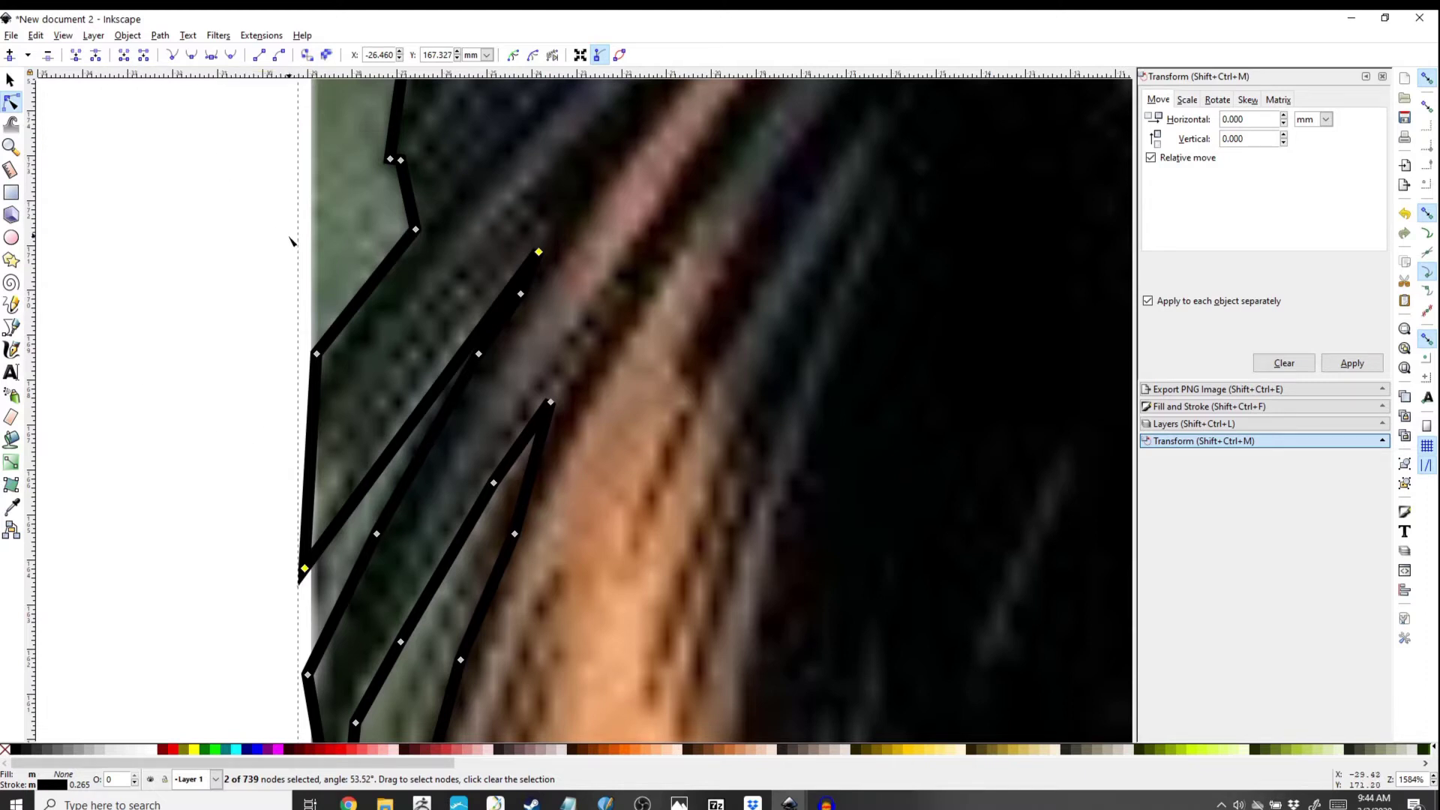
# Step: Join the two end nodes at the gap in the green shoulder fur with a new segment
pyautogui.scroll(-7, 264, 283)
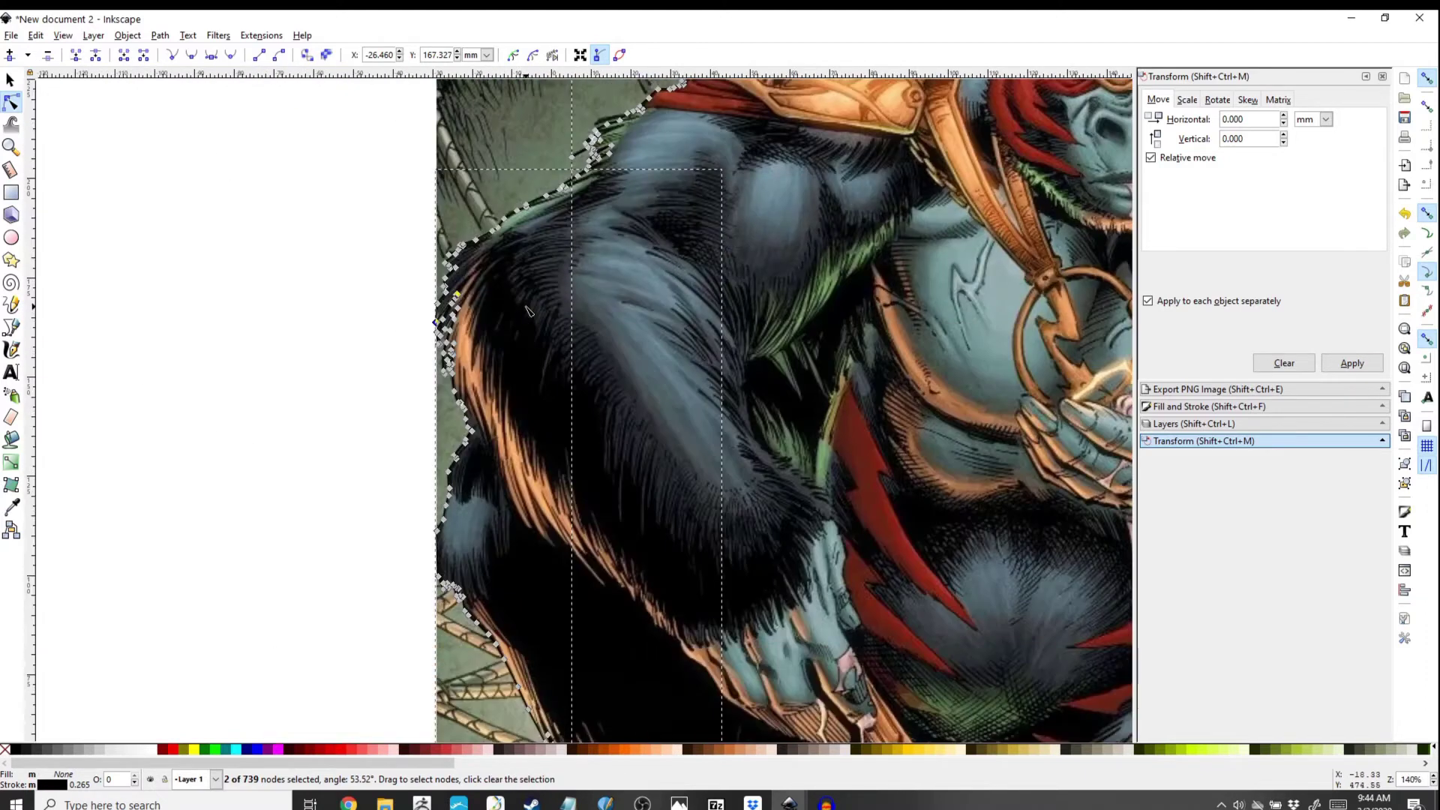
pyautogui.moveTo(858, 287); pyautogui.dragTo(741, 504)
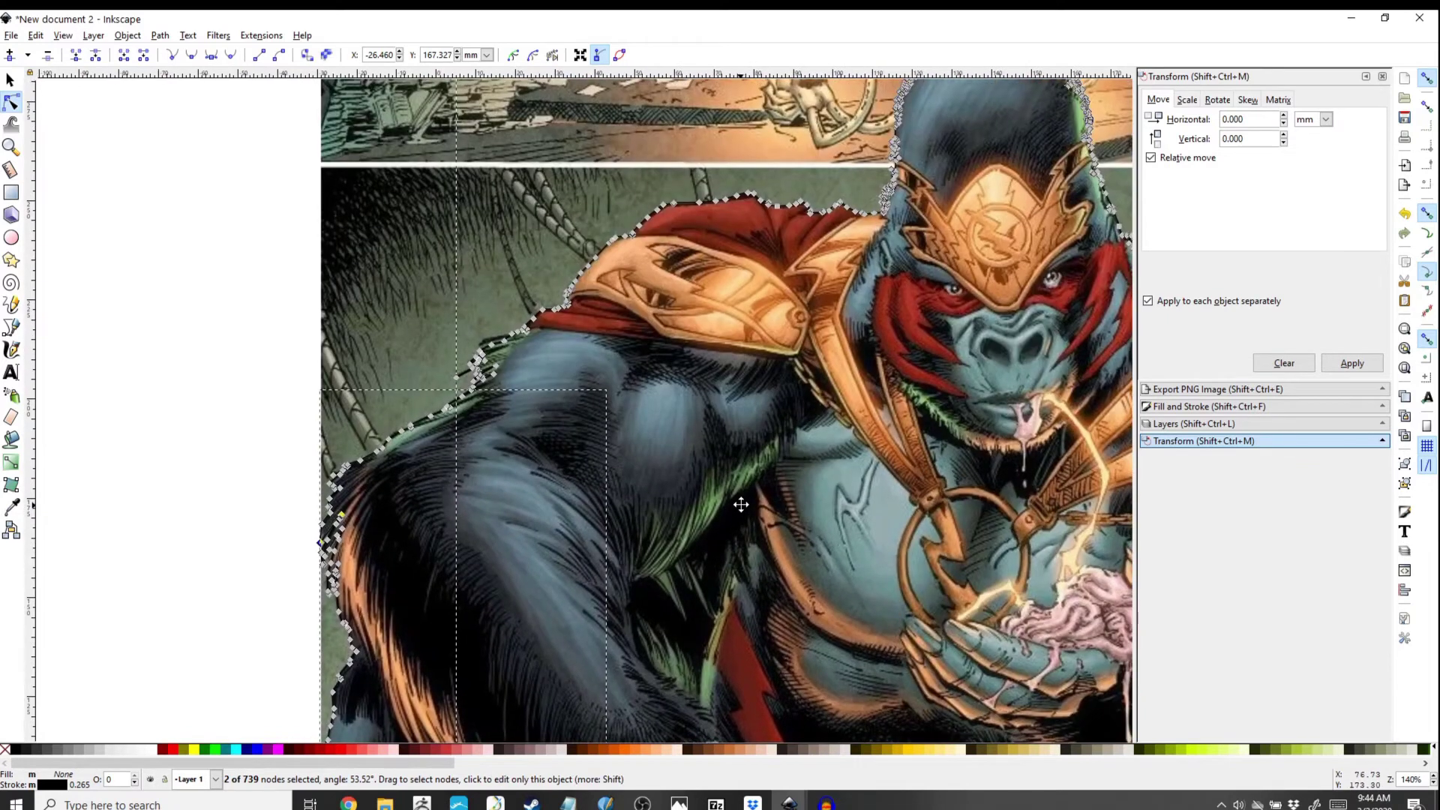
pyautogui.scroll(4, 505, 414)
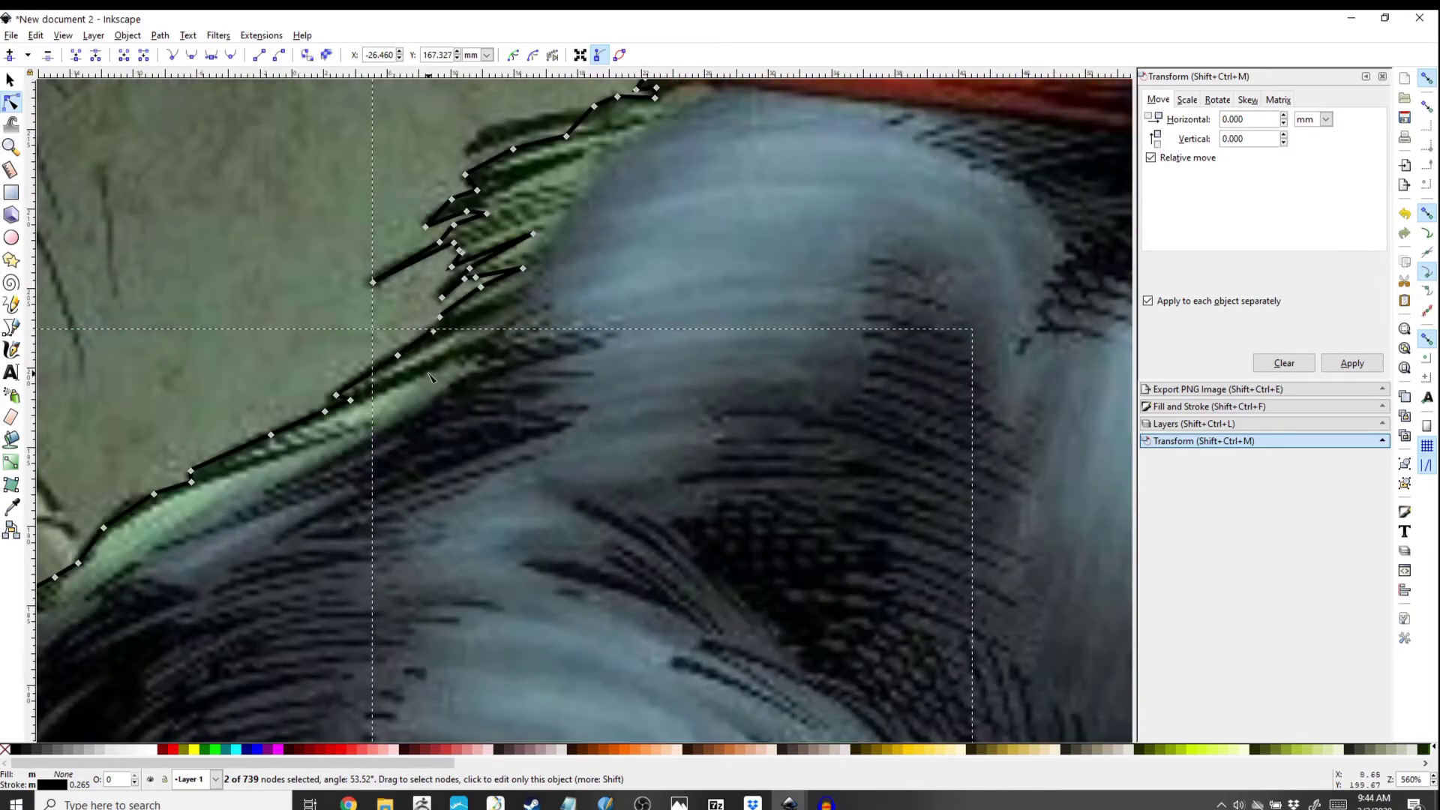
pyautogui.scroll(3, 430, 376)
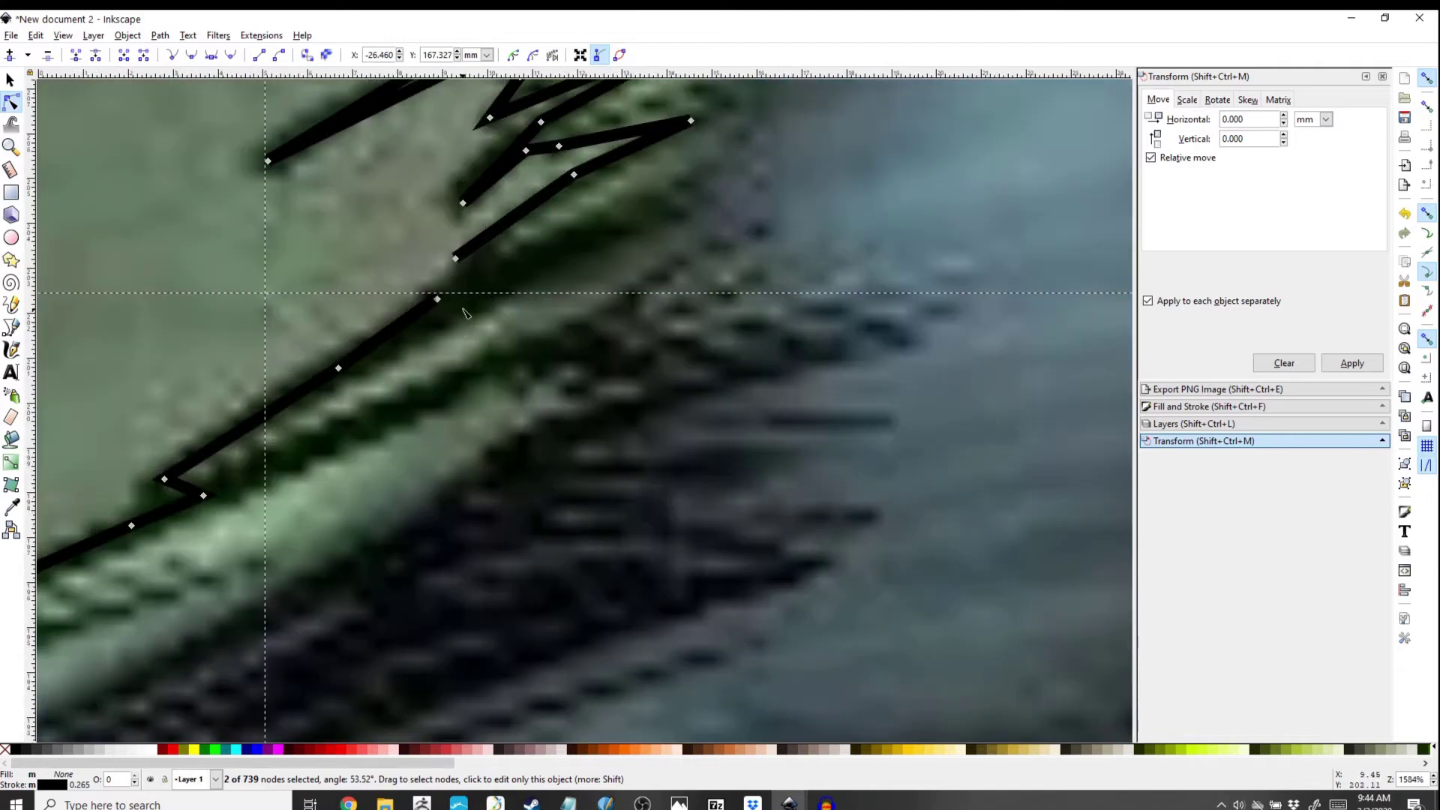
pyautogui.click(438, 298)
pyautogui.keyDown('shift'); pyautogui.click(458, 259); pyautogui.keyUp('shift')
pyautogui.click(124, 55)
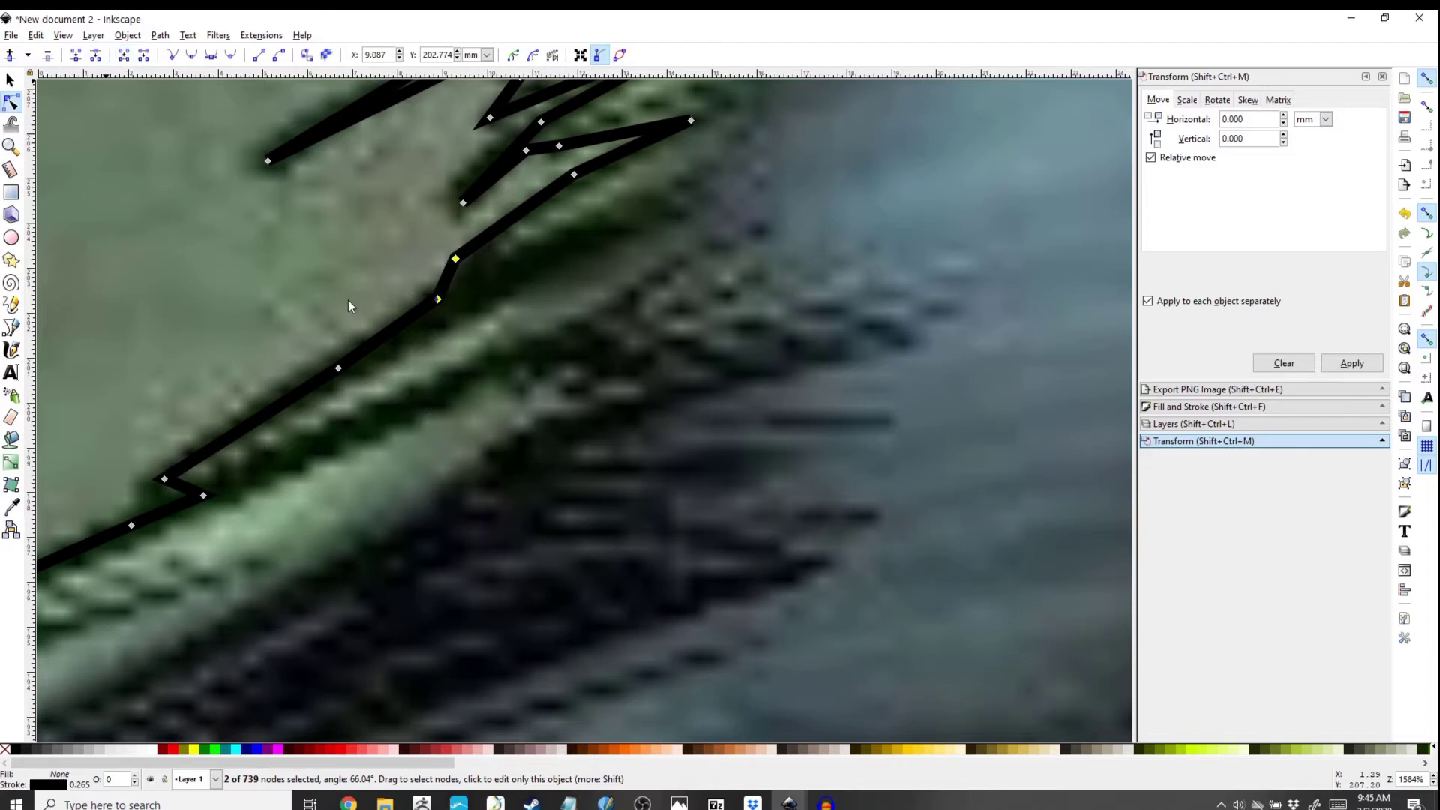
# Step: Move the two loose end nodes and the adjacent corner node beside the lower hand up onto the artwork's bottom edge
pyautogui.scroll(-1, 310, 273)
pyautogui.scroll(-9, 403, 347)
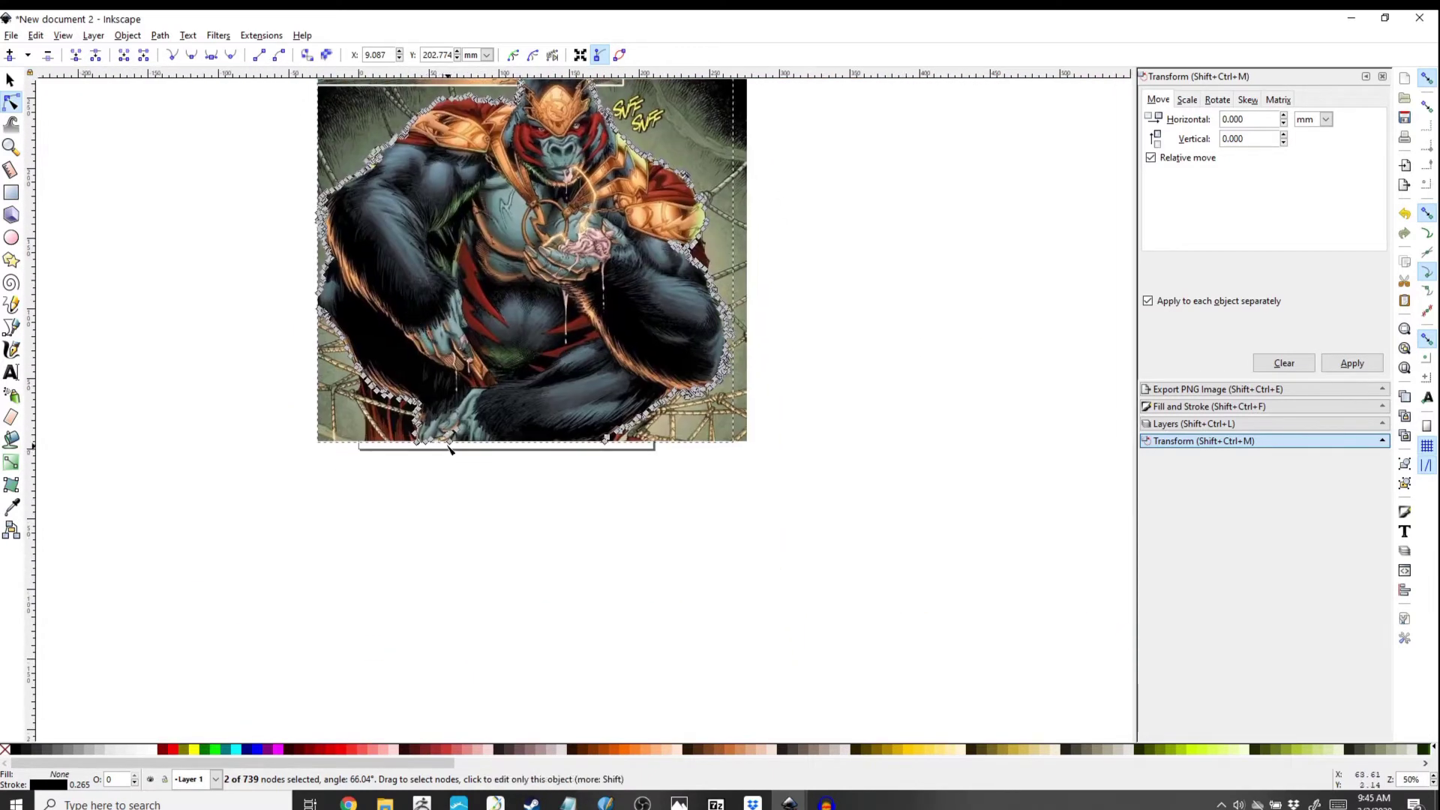
pyautogui.scroll(6, 450, 447)
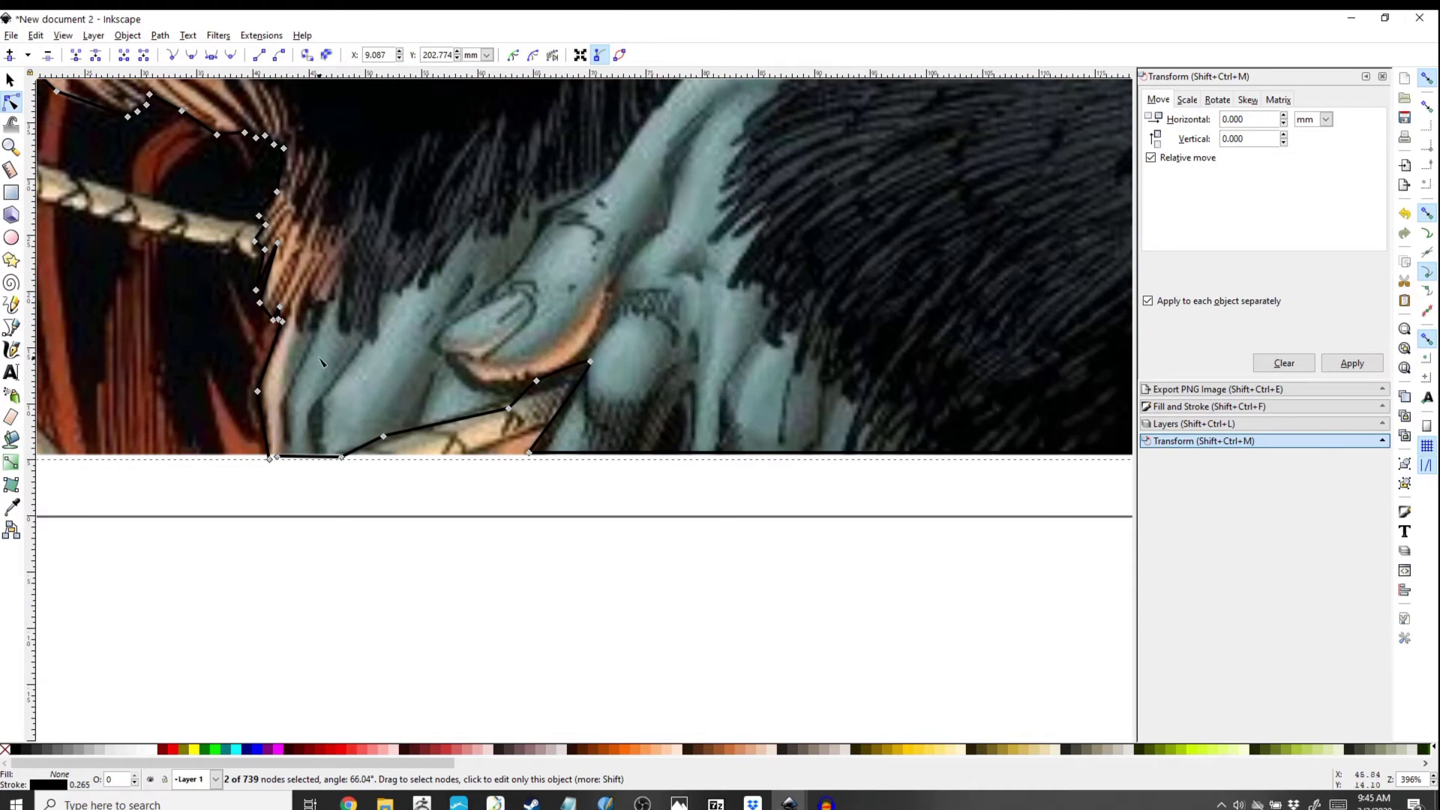
pyautogui.moveTo(342, 258); pyautogui.dragTo(540, 480)
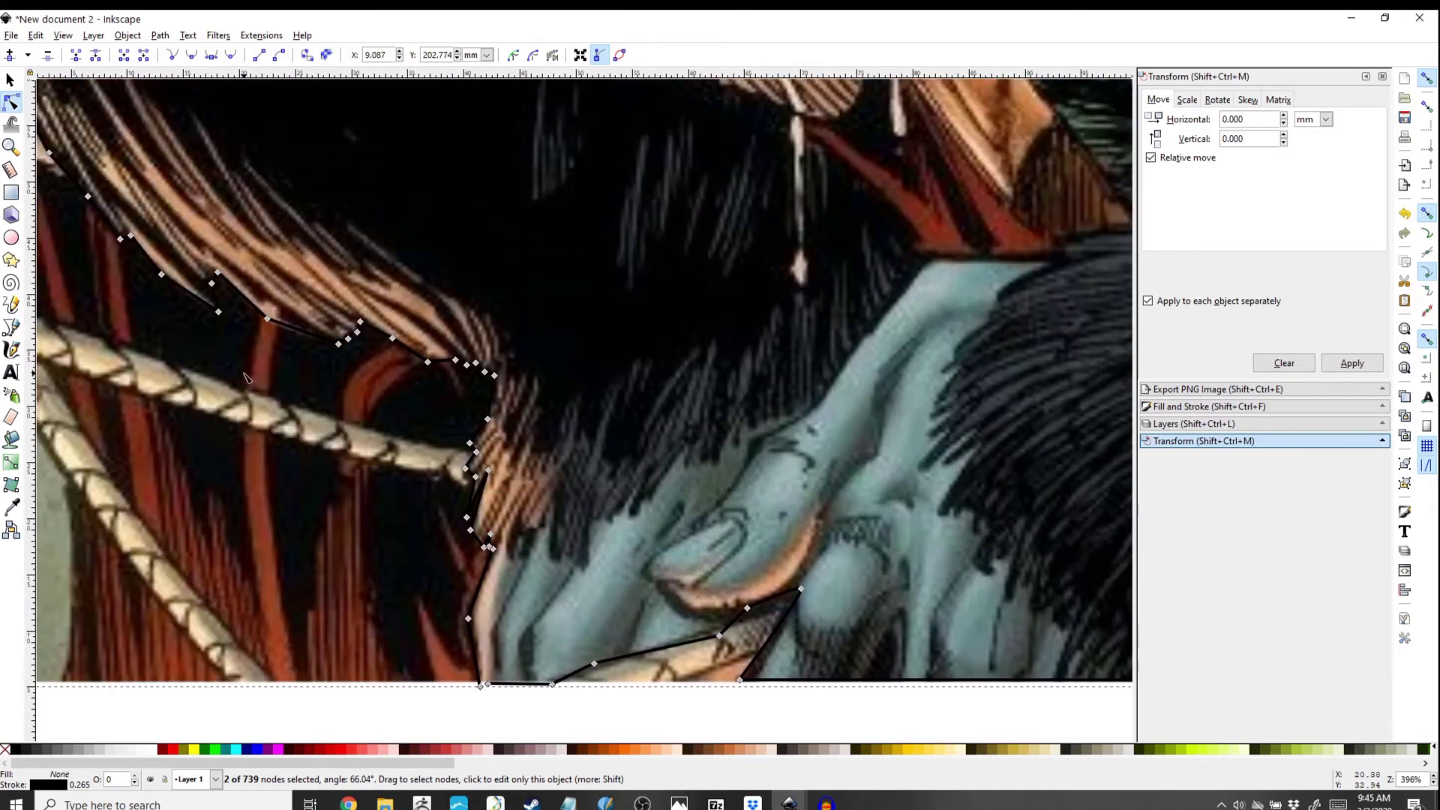
pyautogui.moveTo(247, 377); pyautogui.dragTo(317, 435)
pyautogui.scroll(2, 314, 389)
pyautogui.scroll(-6, 313, 389)
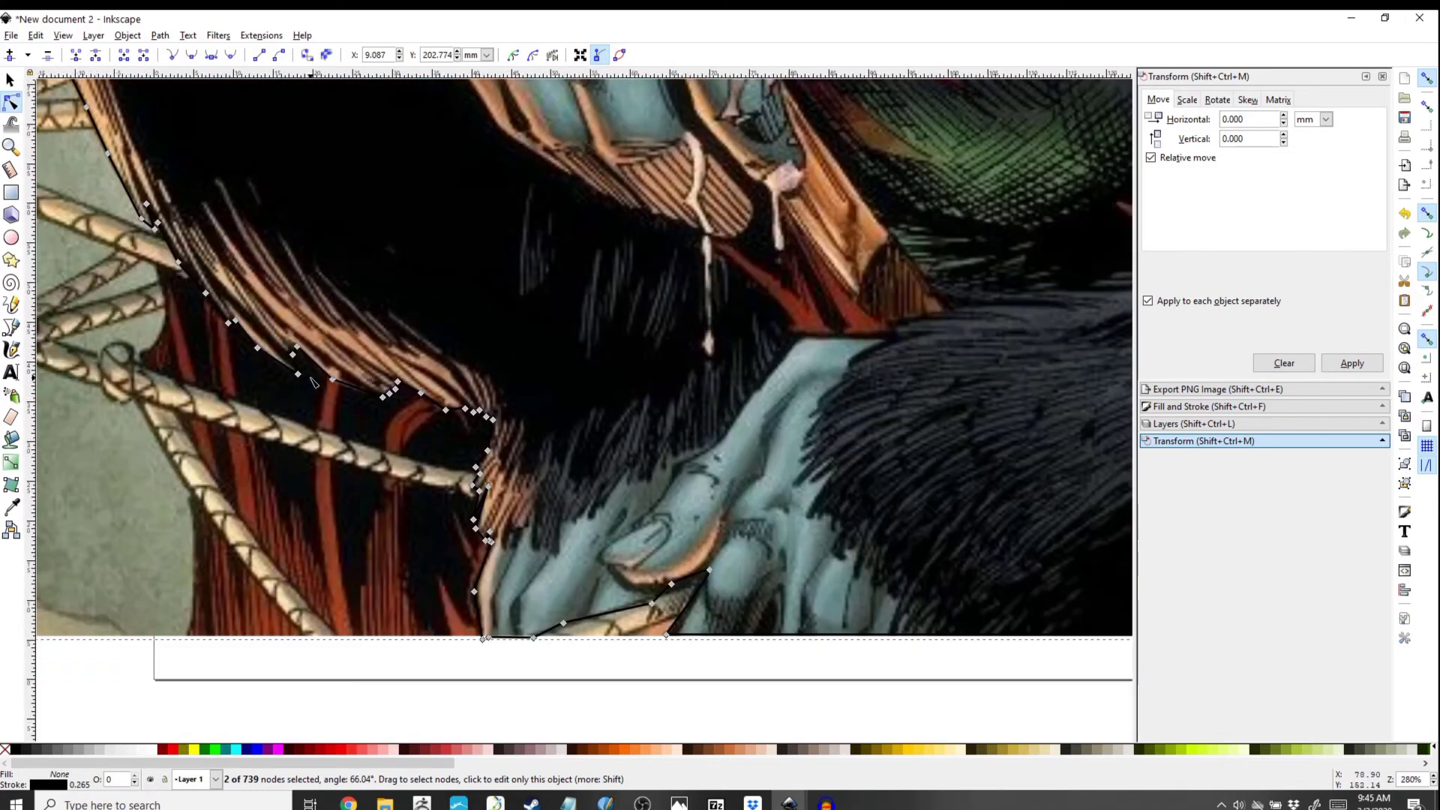
pyautogui.moveTo(658, 536); pyautogui.dragTo(588, 556)
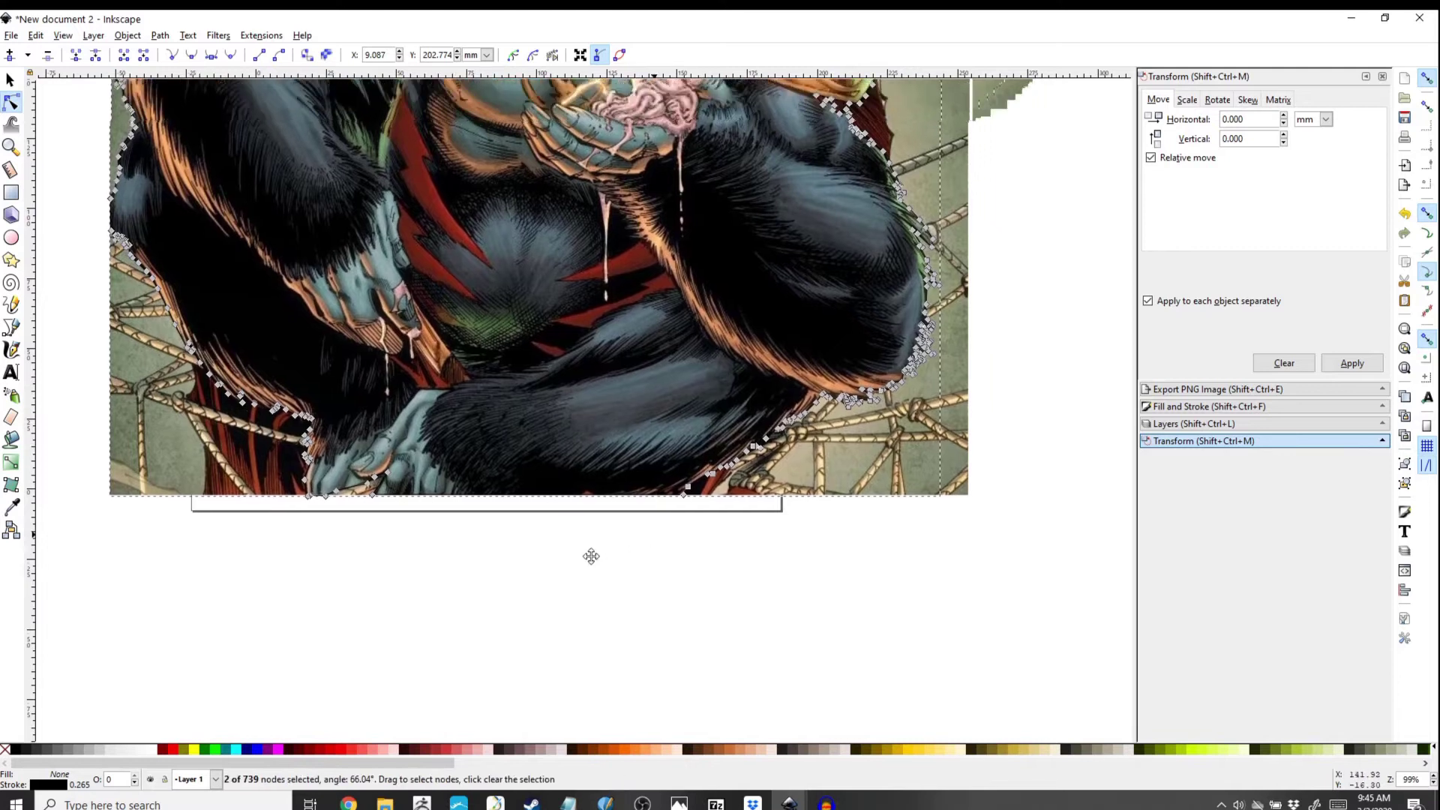
pyautogui.scroll(4, 388, 494)
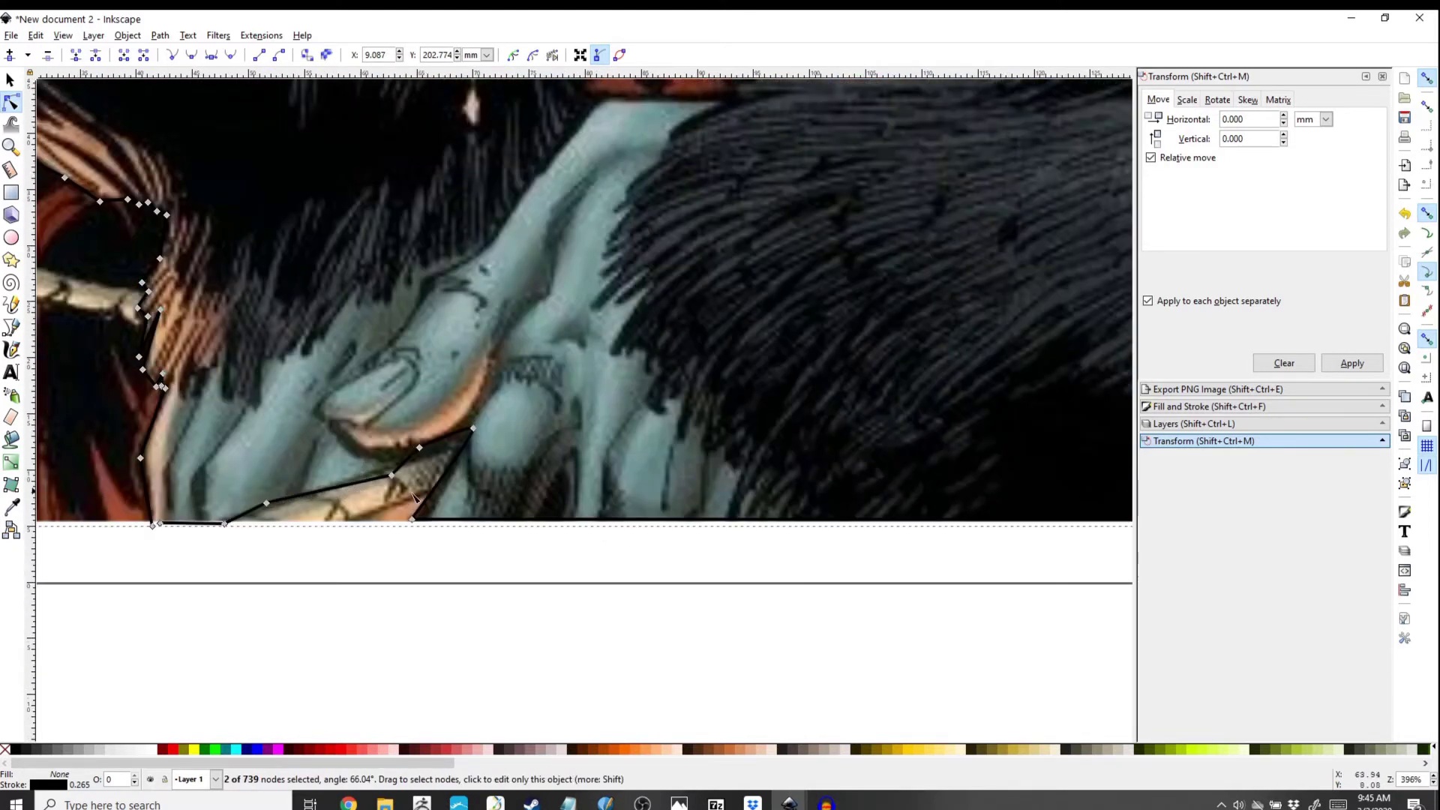
pyautogui.scroll(6, 159, 523)
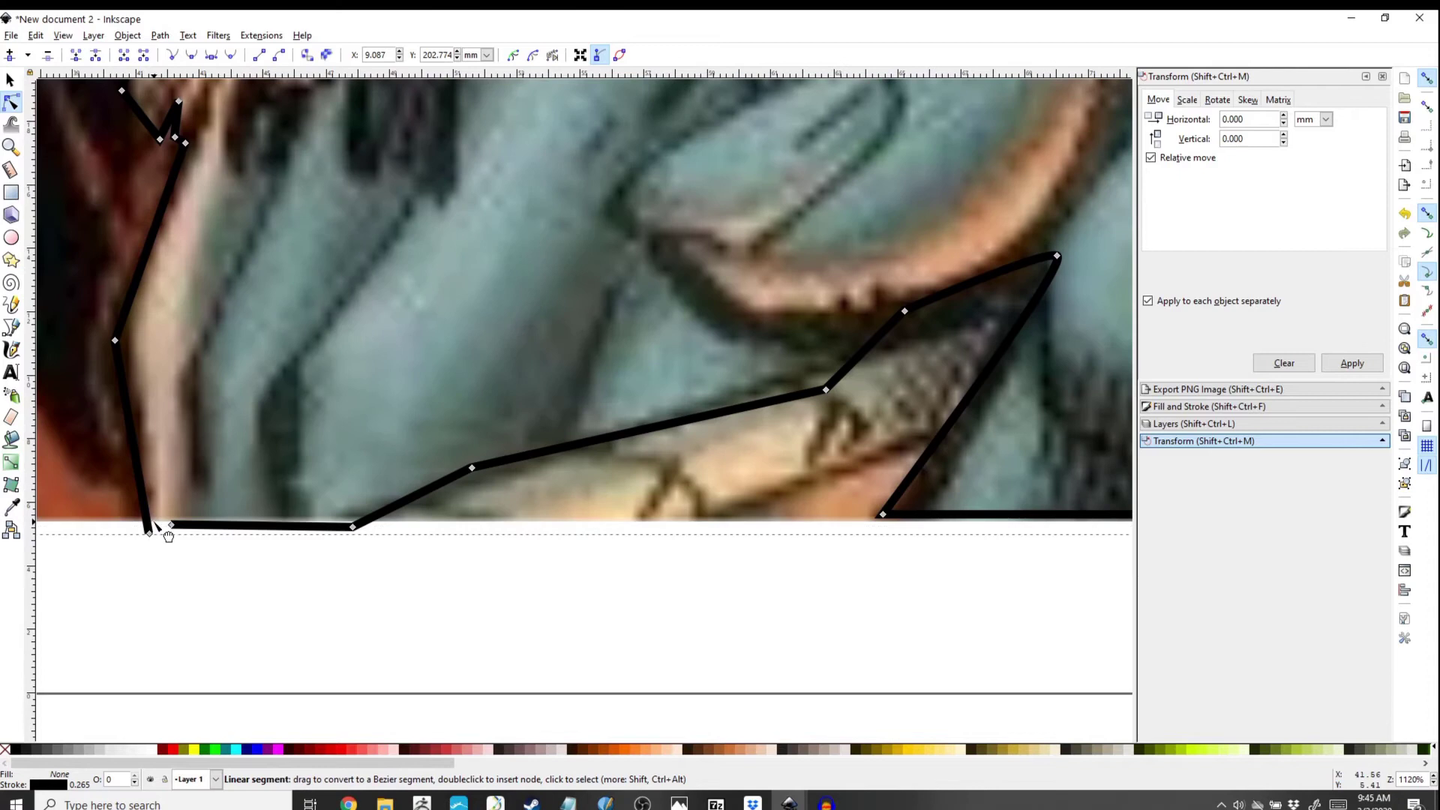
pyautogui.moveTo(142, 547); pyautogui.dragTo(168, 507)
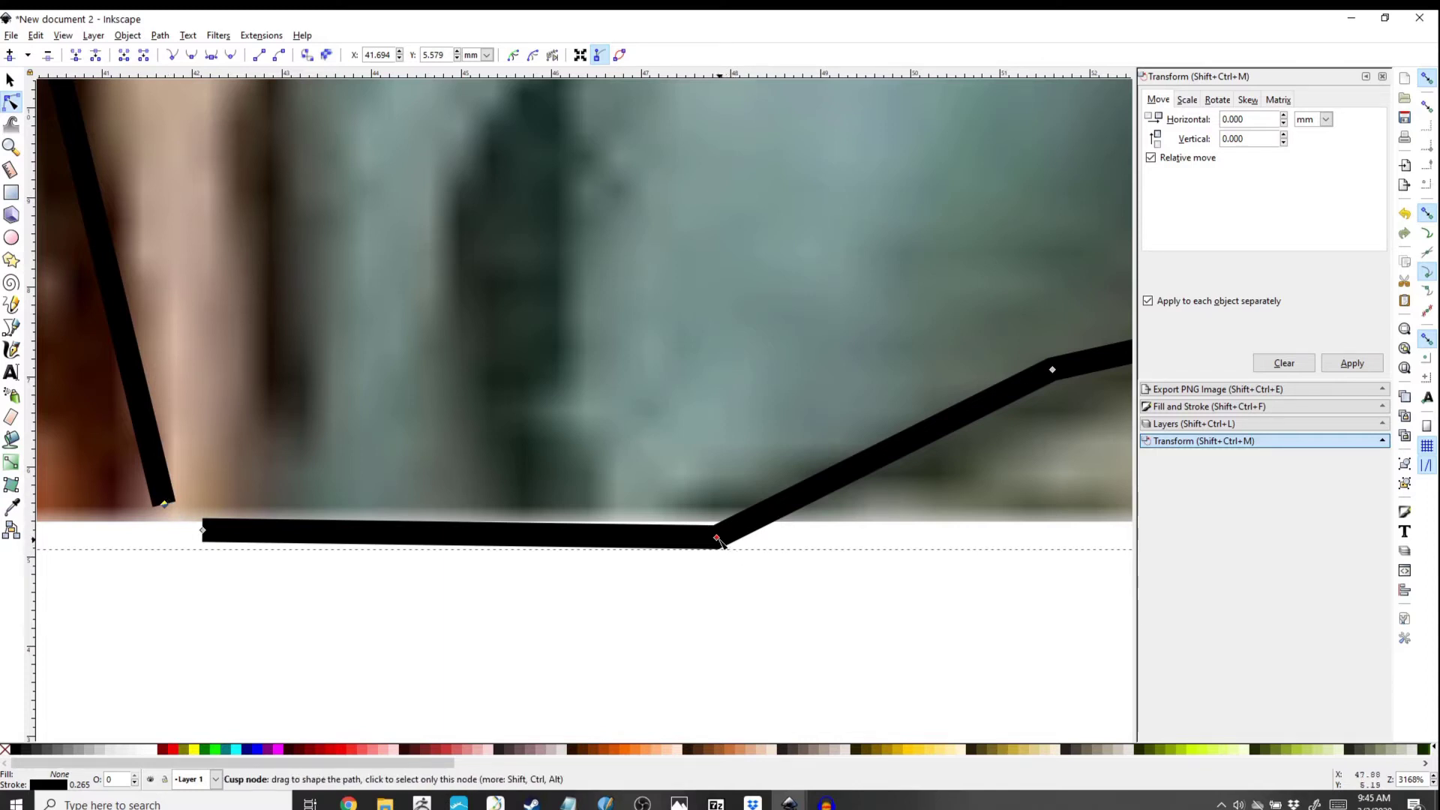
pyautogui.moveTo(719, 540); pyautogui.dragTo(720, 522)
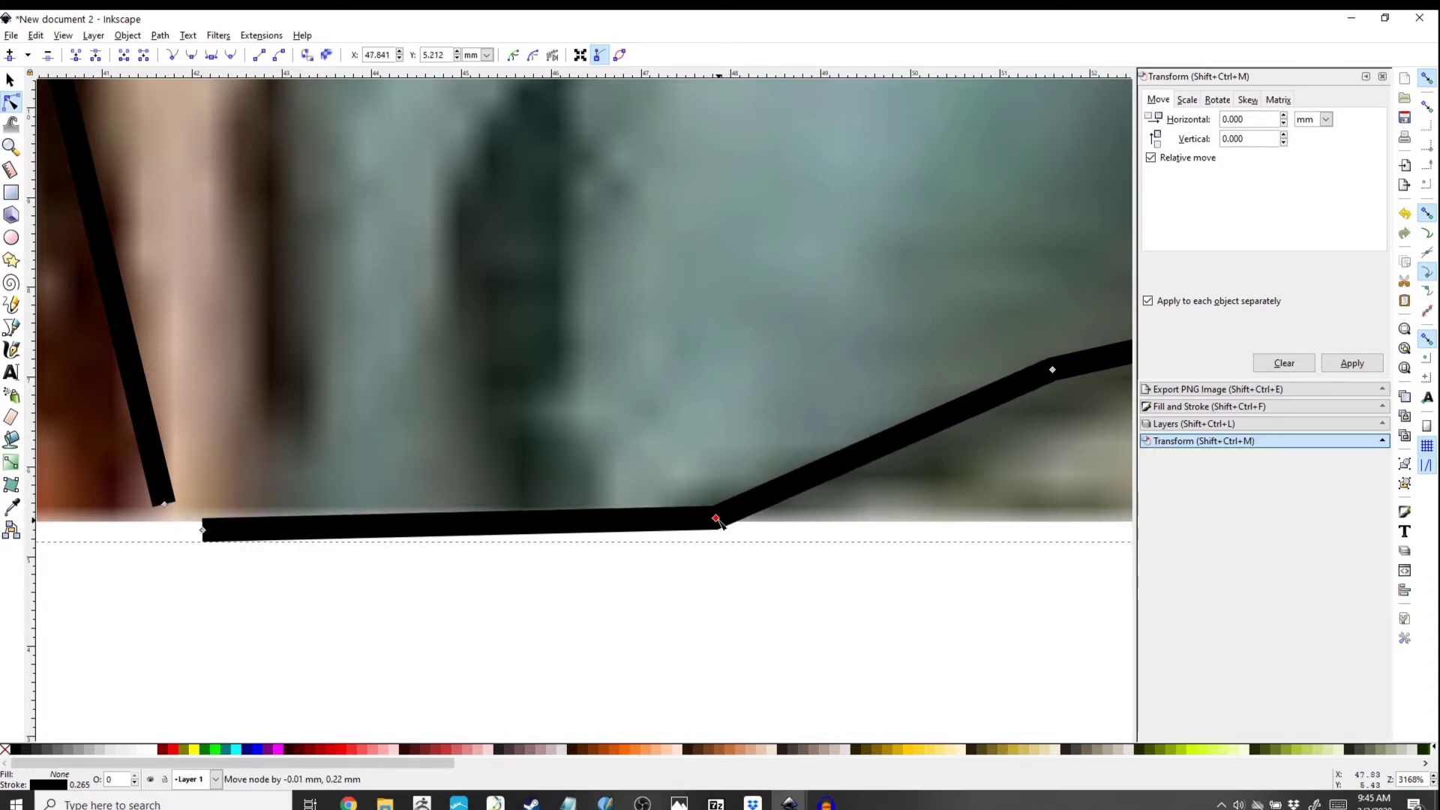
pyautogui.moveTo(203, 531); pyautogui.dragTo(207, 517)
# Step: Join the two end nodes beside the lower hand with a new segment to close the outline
pyautogui.click(165, 505)
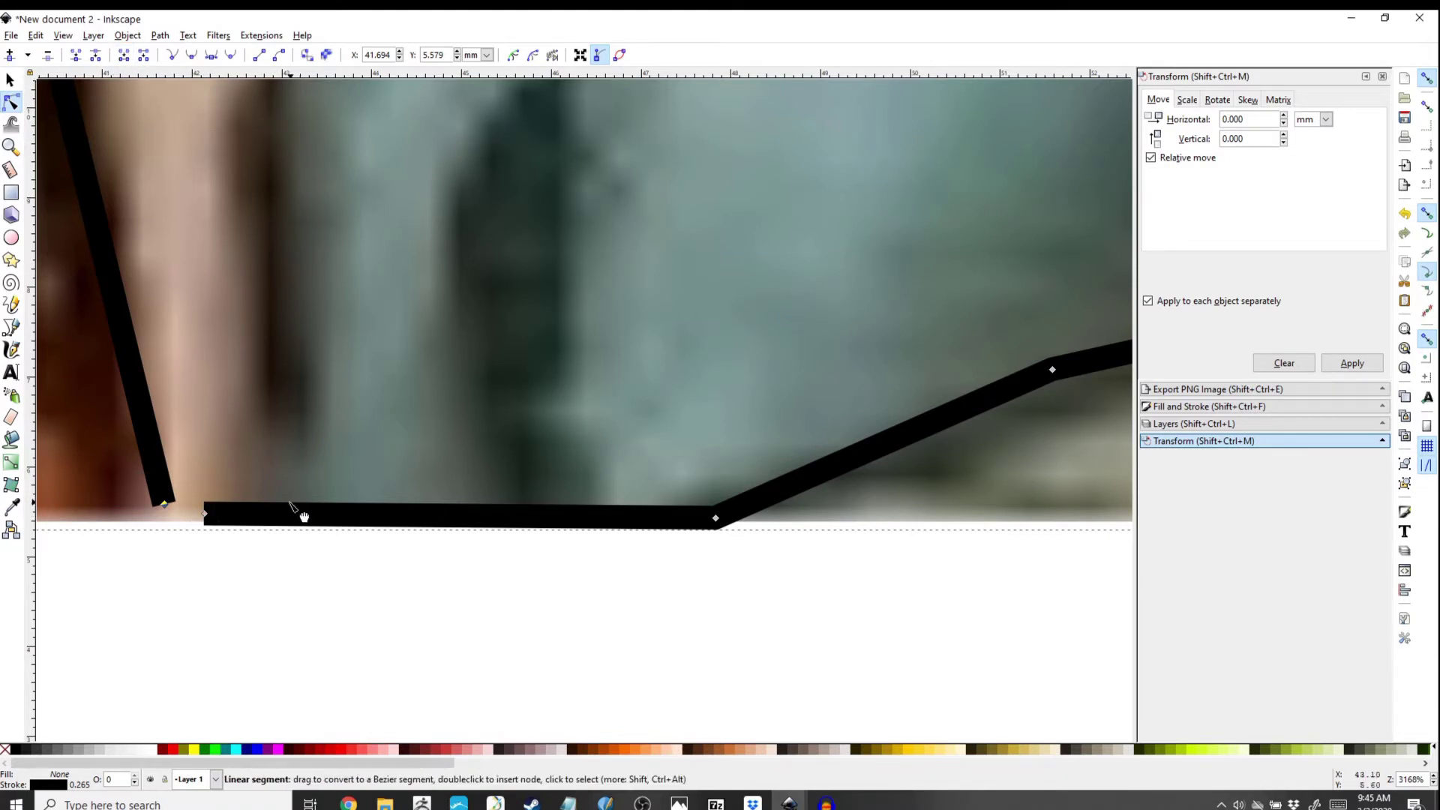
pyautogui.keyDown('shift'); pyautogui.click(205, 514); pyautogui.keyUp('shift')
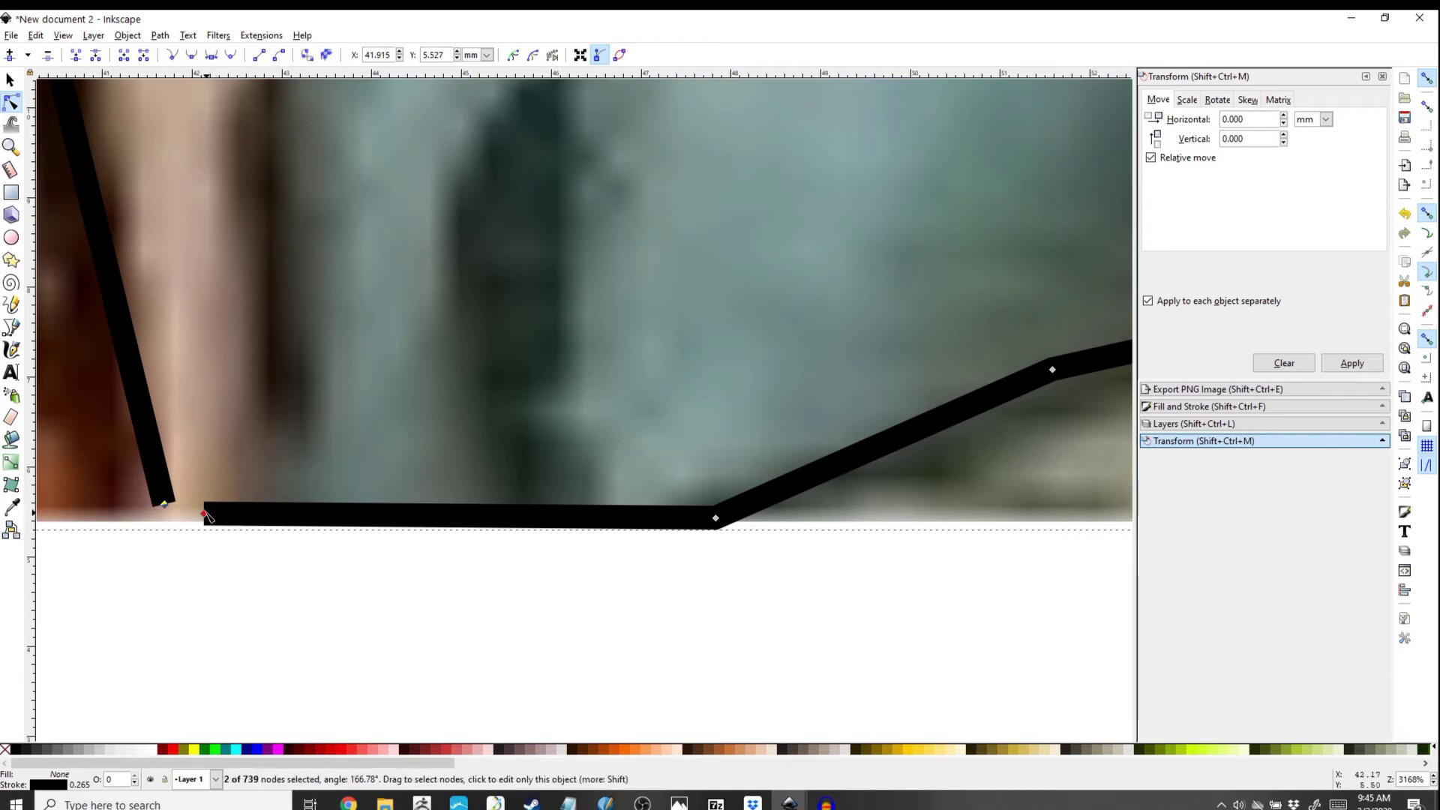
pyautogui.click(123, 55)
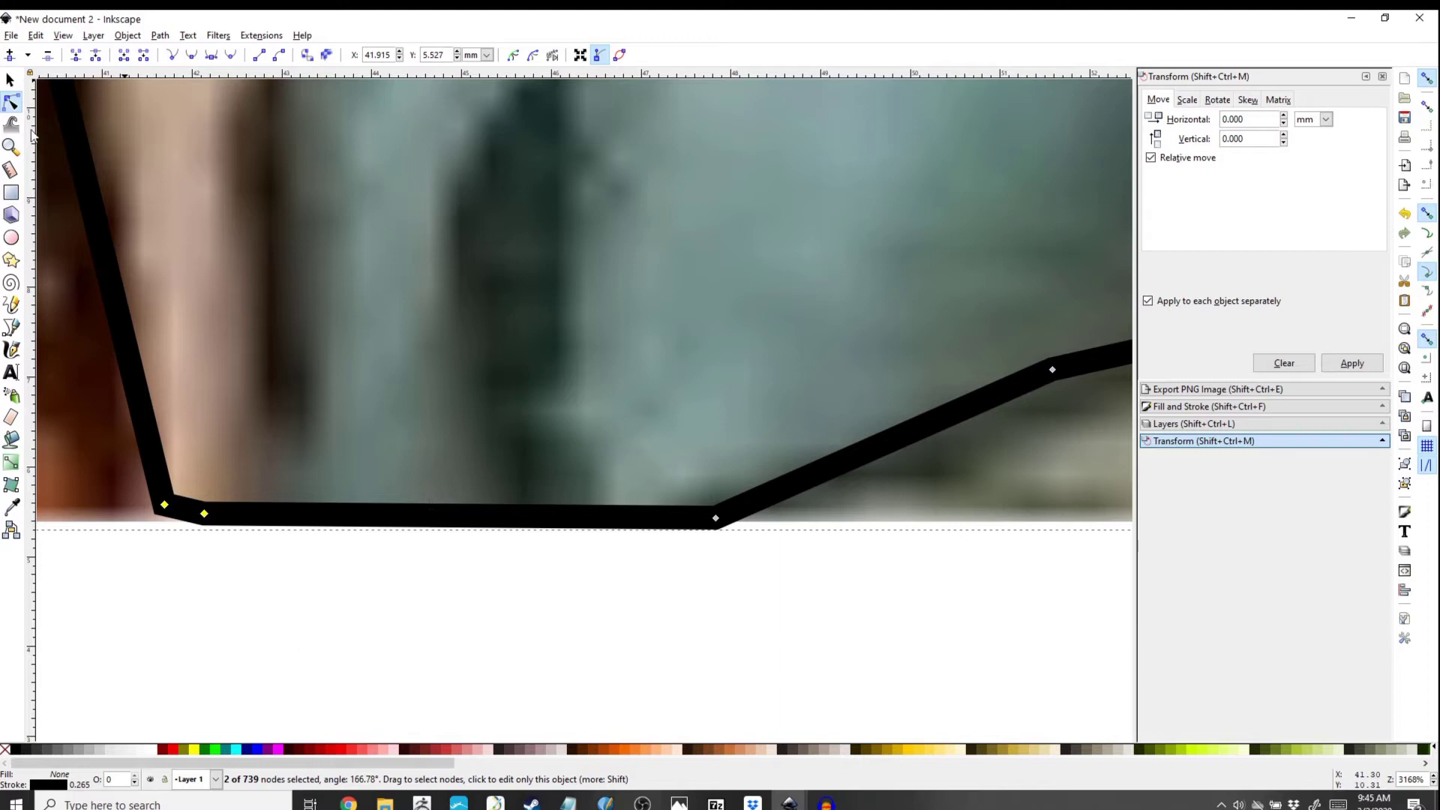
# Step: Select the closed Grodd outline together with the imported artwork image
pyautogui.click(11, 79)
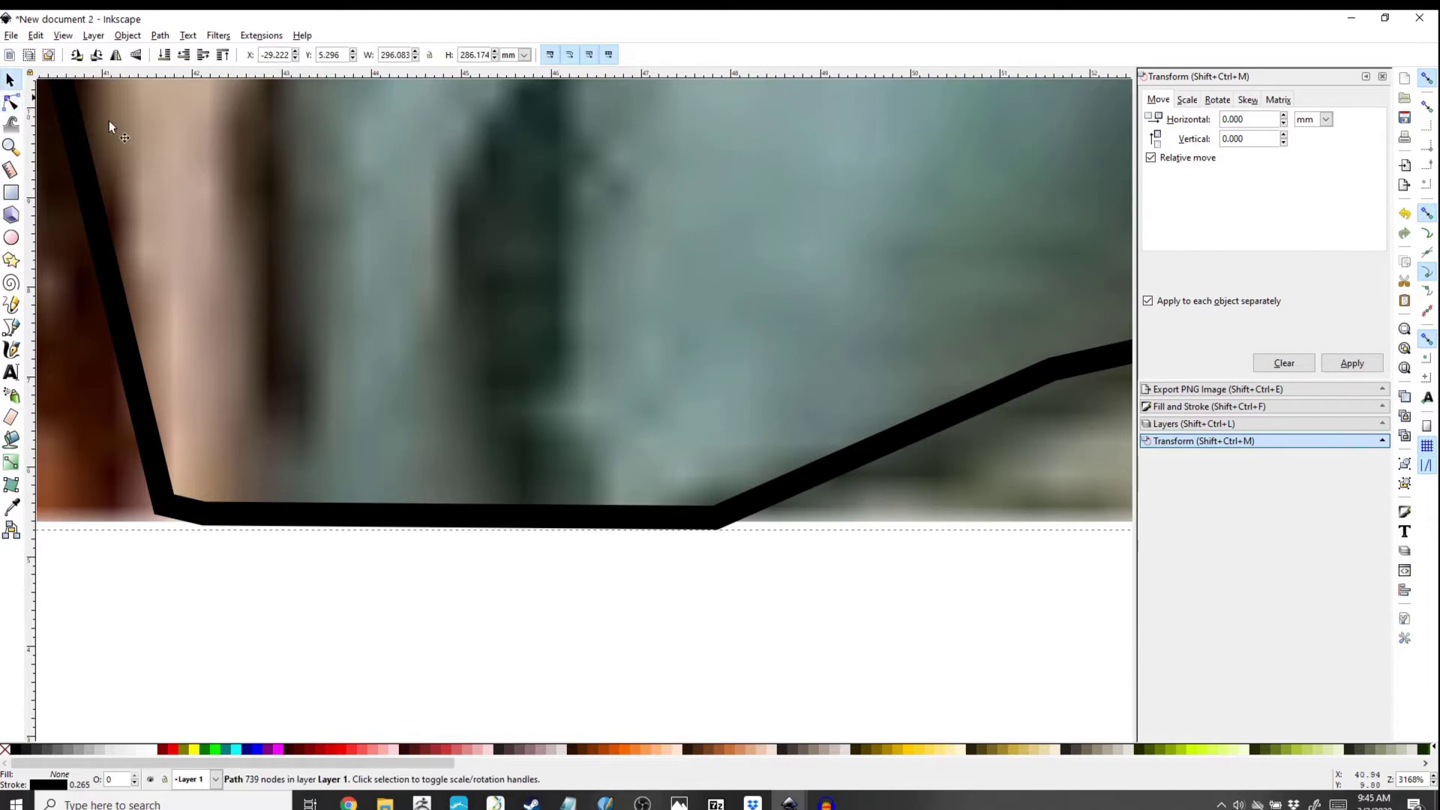
pyautogui.keyDown('ctrl'); pyautogui.scroll(-7, 290, 212); pyautogui.keyUp('ctrl')
pyautogui.keyDown('ctrl'); pyautogui.scroll(-6, 551, 438); pyautogui.keyUp('ctrl')
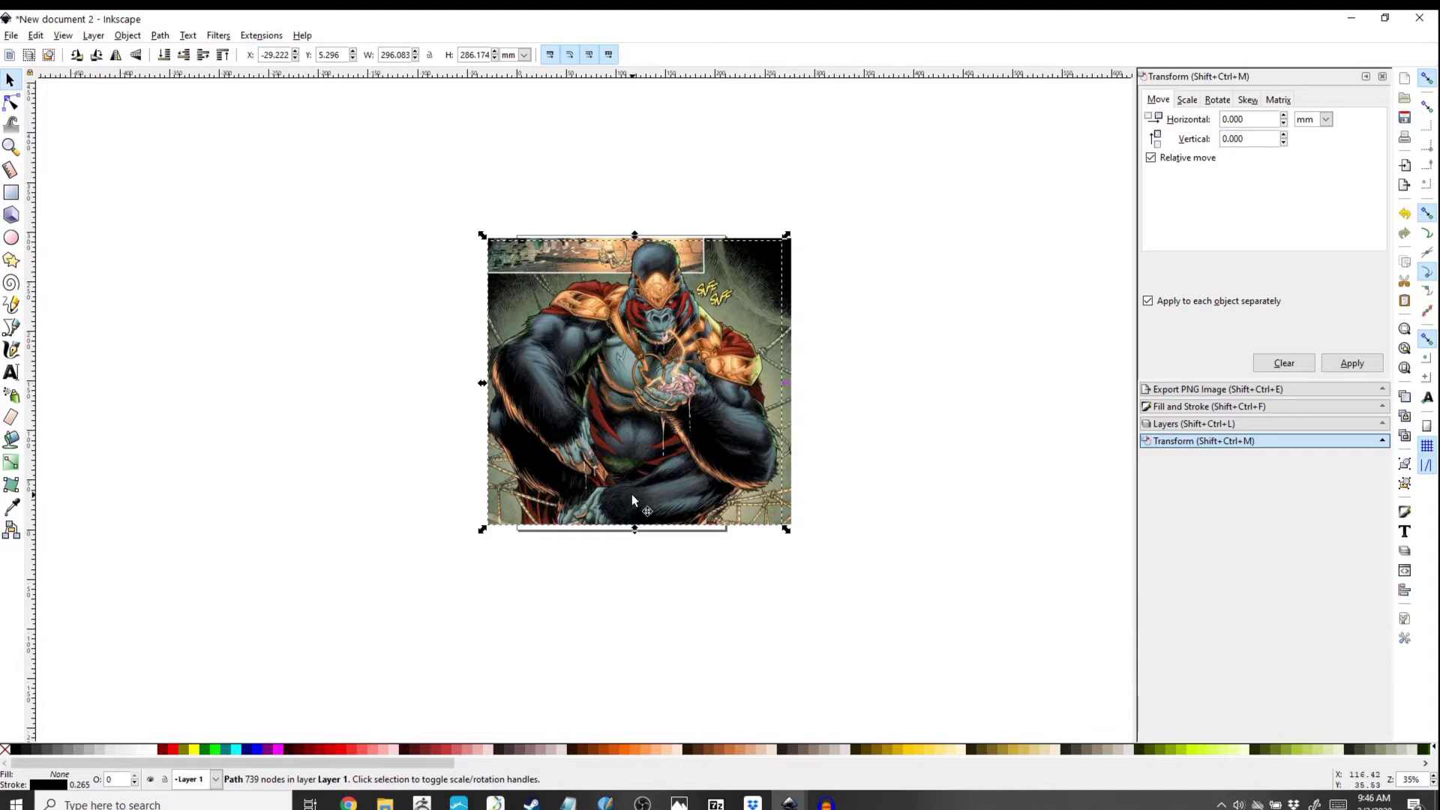
pyautogui.click(432, 445)
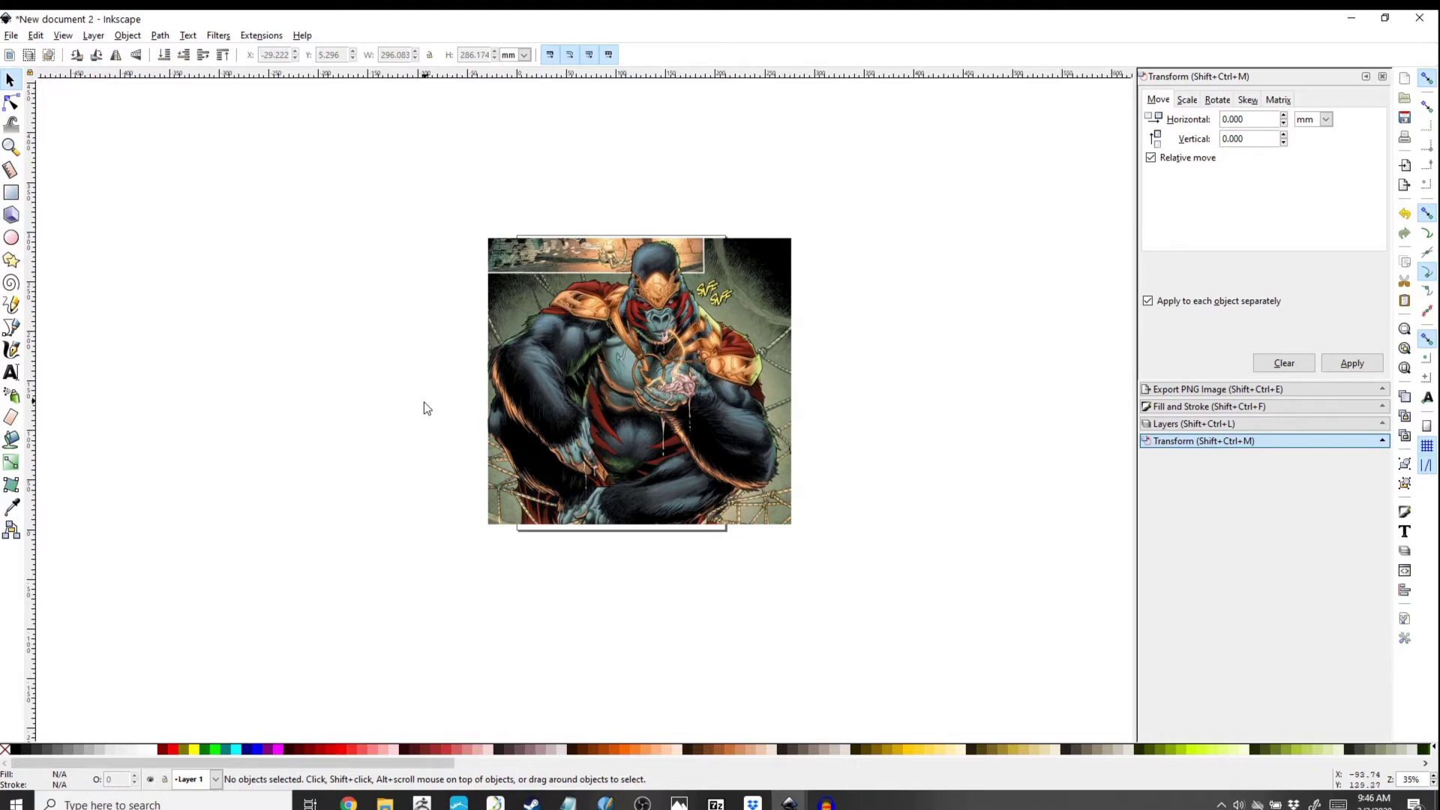
pyautogui.moveTo(423, 198); pyautogui.dragTo(817, 561)
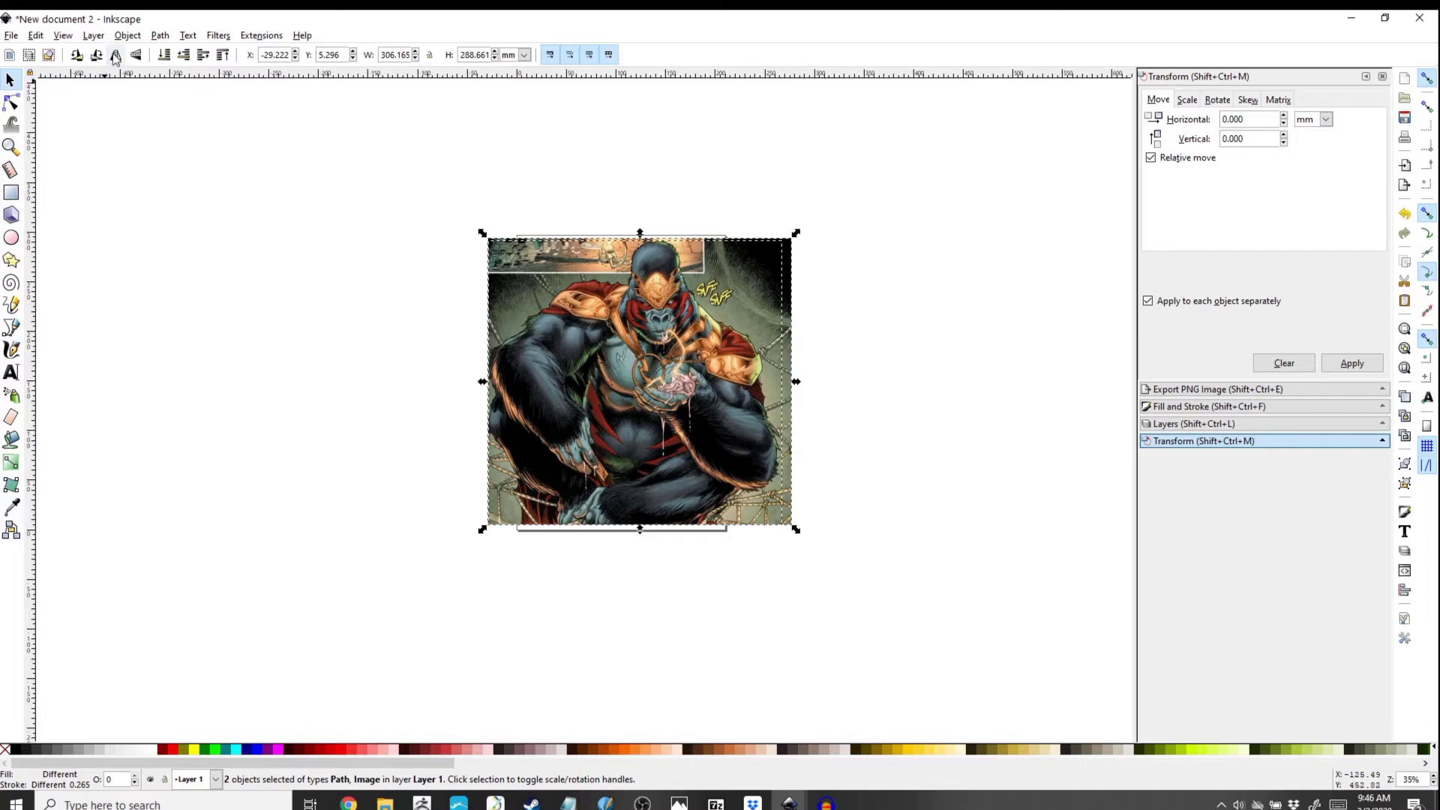
# Step: Clip the artwork image to the Grodd outline and move the cut-out slightly so its head meets the page's upper edge
pyautogui.click(127, 36)
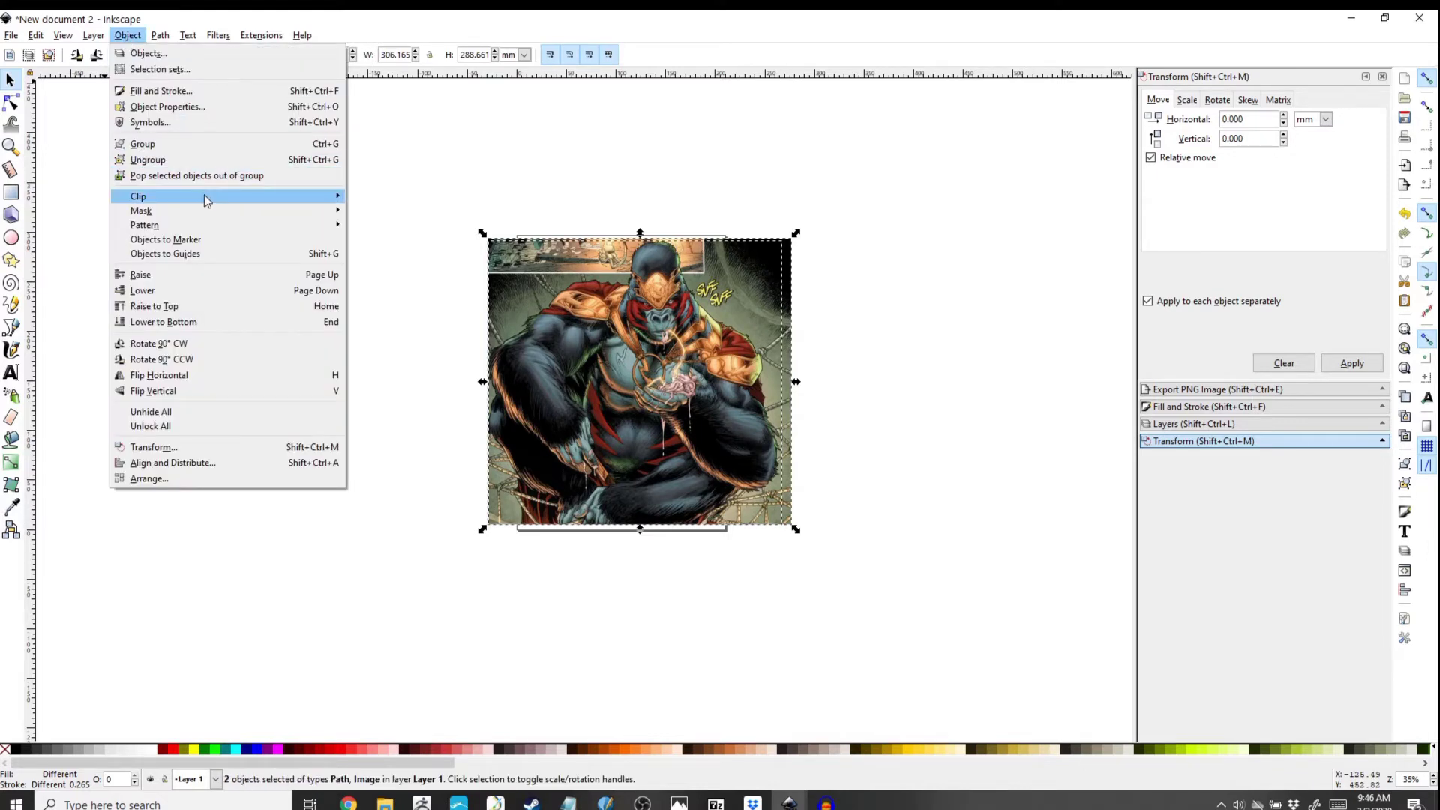
pyautogui.moveTo(260, 196)
pyautogui.click(369, 198)
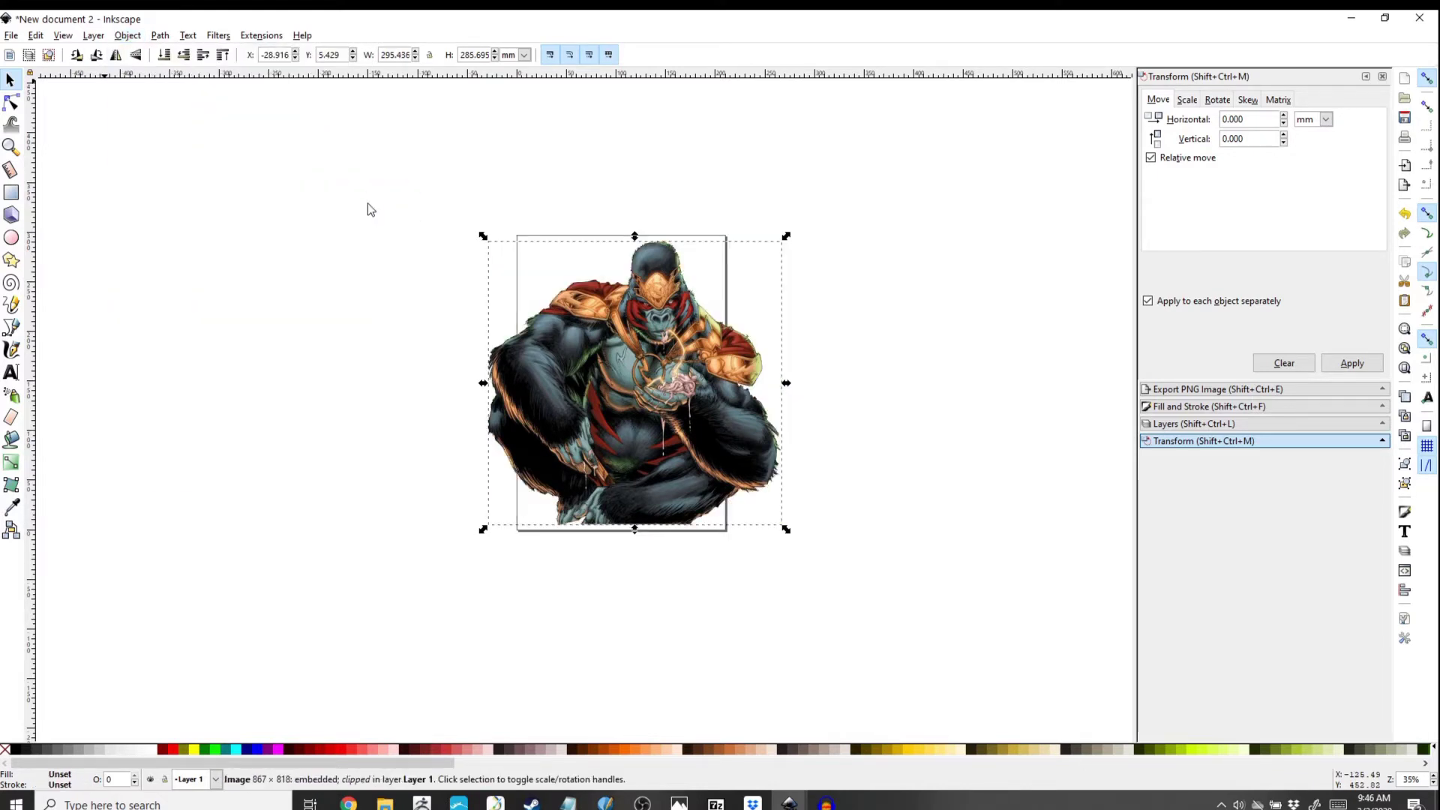
pyautogui.click(515, 606)
pyautogui.moveTo(587, 396)
pyautogui.mouseDown()
pyautogui.moveTo(674, 353)
pyautogui.moveTo(582, 374)
pyautogui.moveTo(597, 387)
pyautogui.mouseUp()
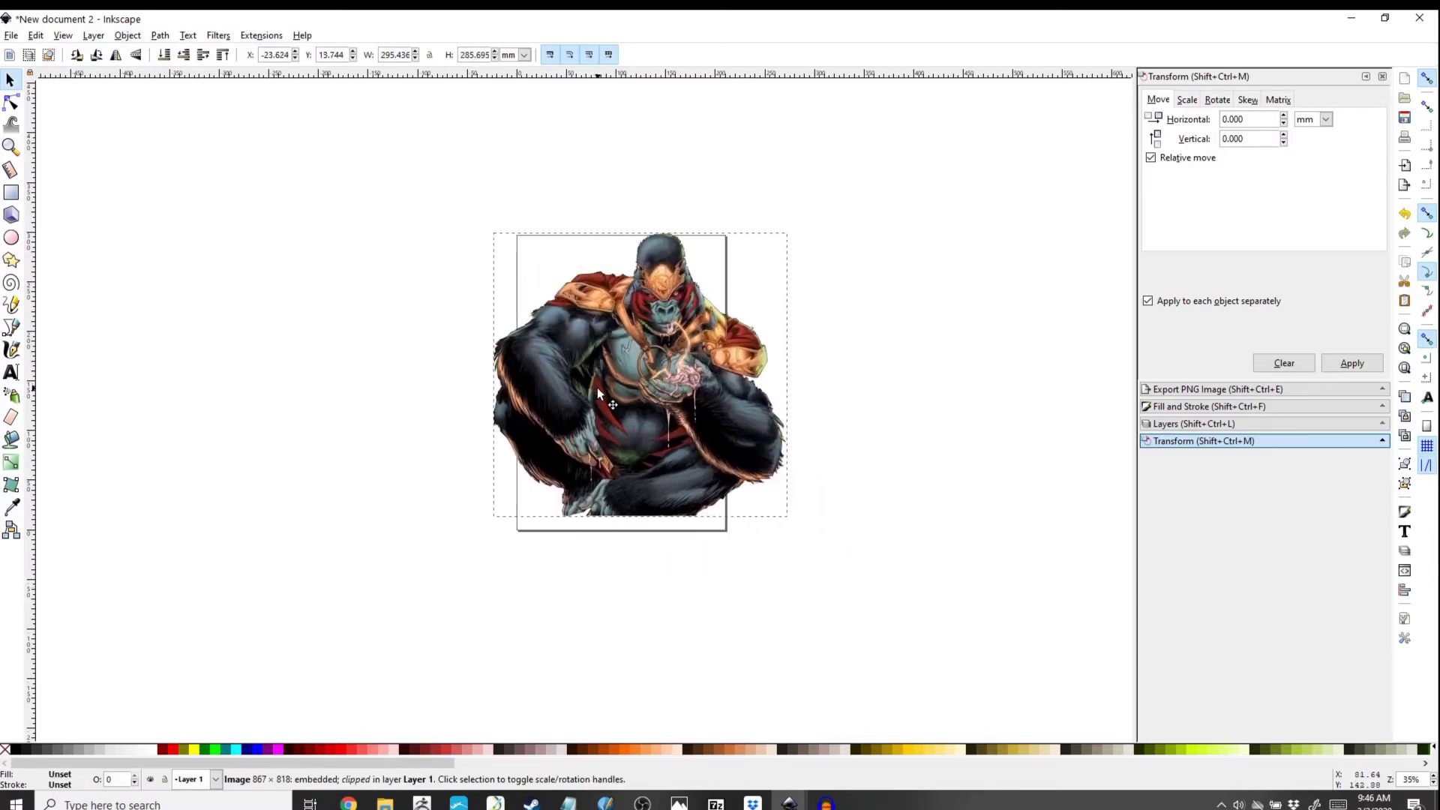
pyautogui.scroll(2, 1044, 434)
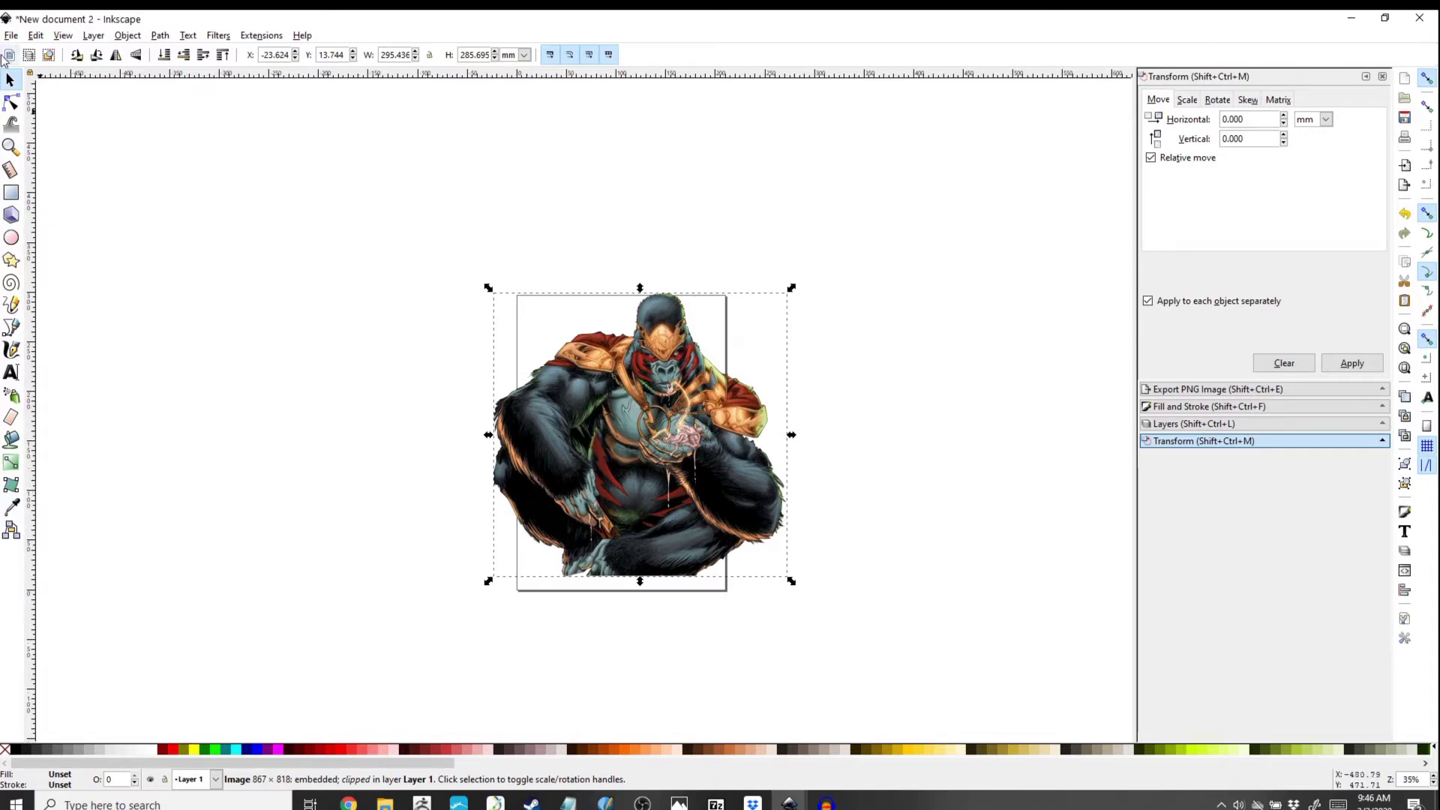
# Step: Set up a PNG export of the selected Grodd cut-out and start its file name with Grodd_
pyautogui.click(11, 36)
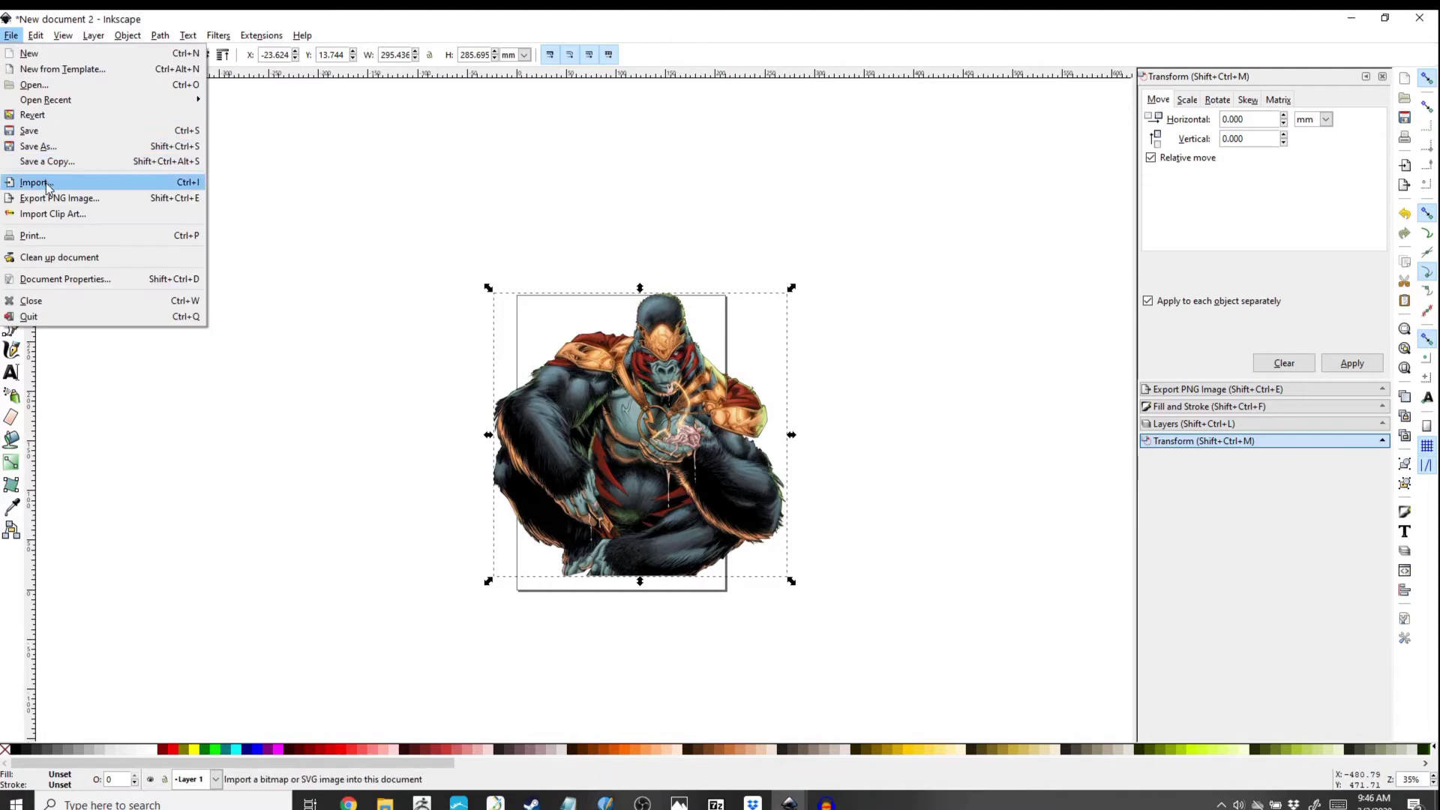
pyautogui.click(83, 199)
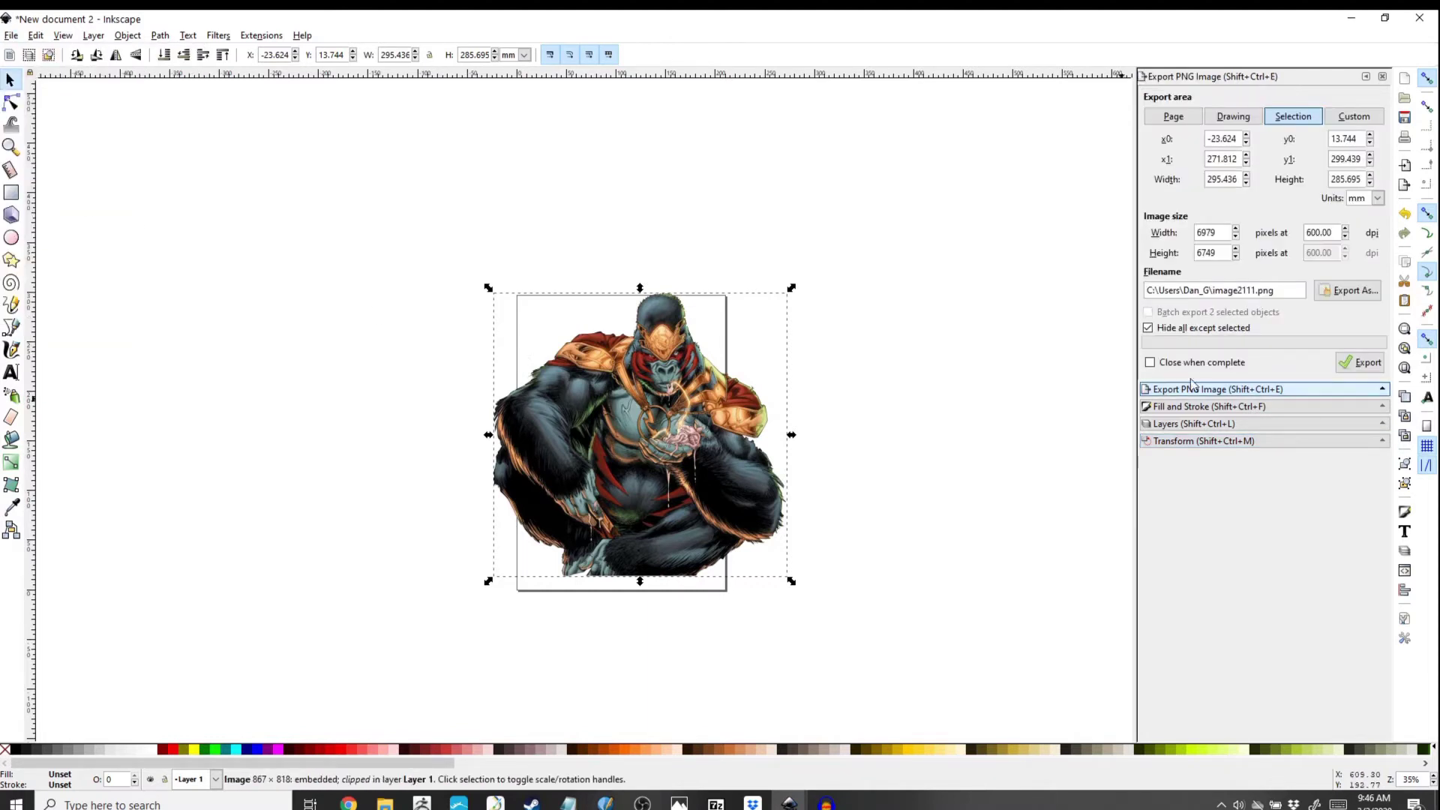
pyautogui.click(1335, 295)
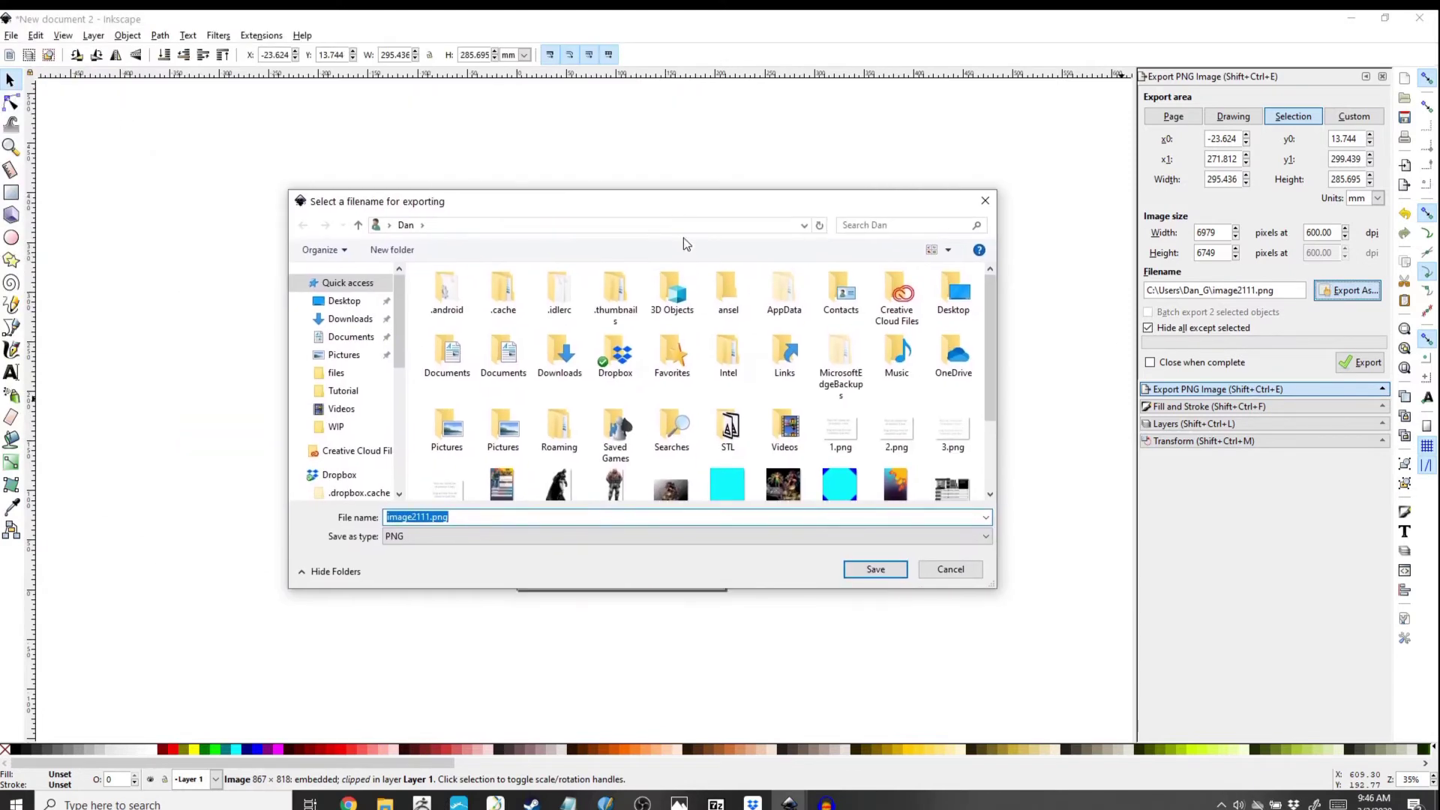
pyautogui.write('Gro')
# Step: Look up the original Grodd artwork's file name in the Downloads folder and return to the export dialog
pyautogui.click(395, 805)
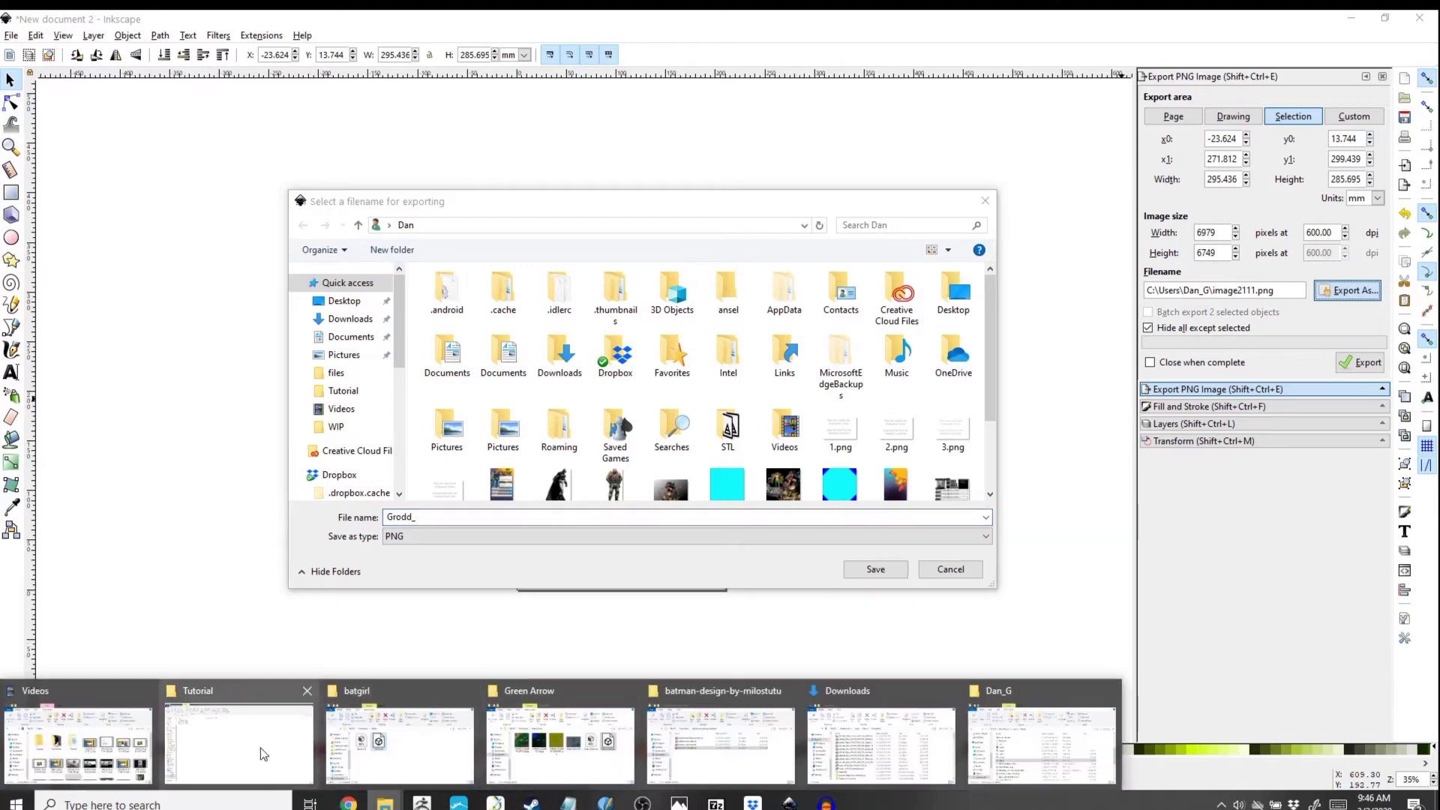
pyautogui.moveTo(736, 748)
pyautogui.click(908, 749)
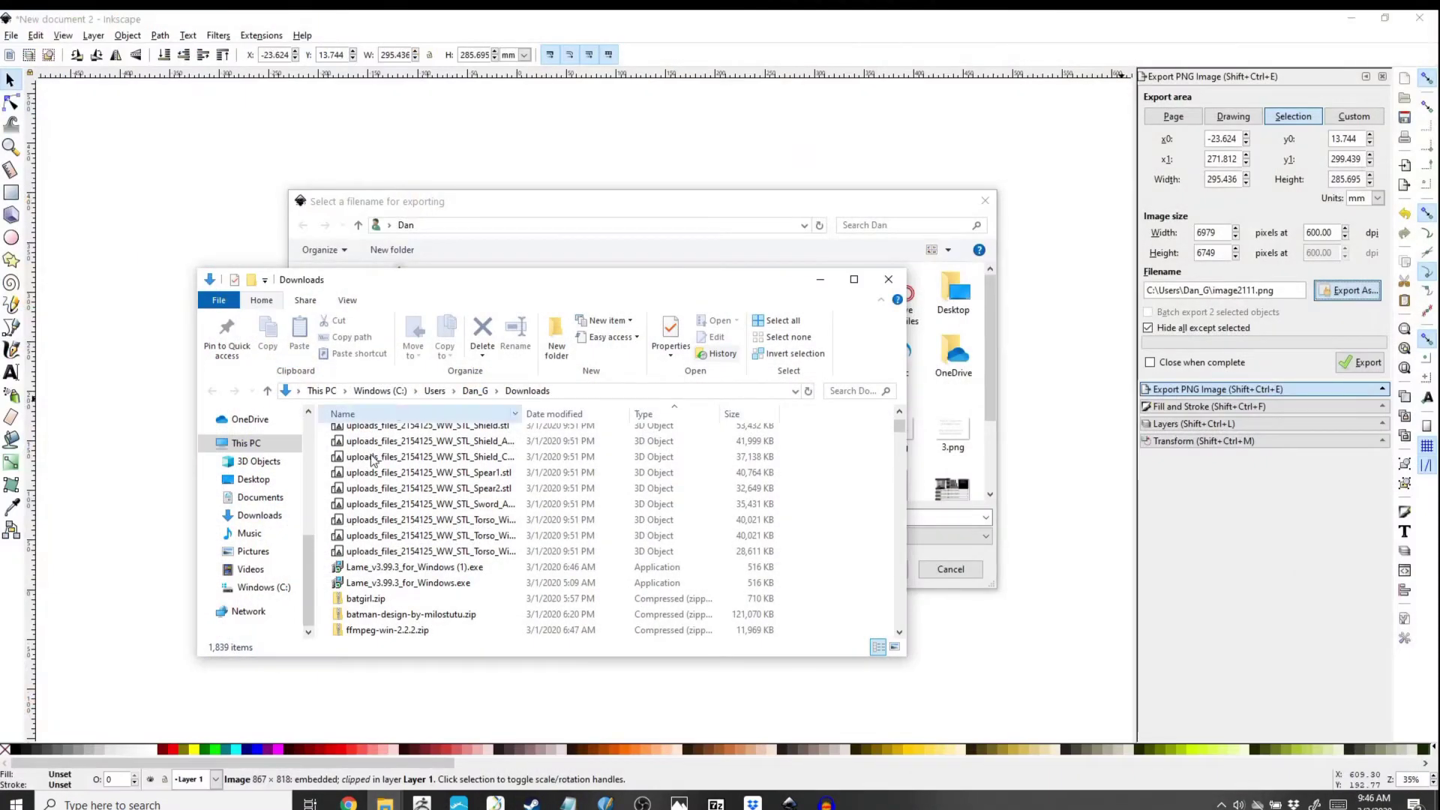
pyautogui.scroll(5, 410, 576)
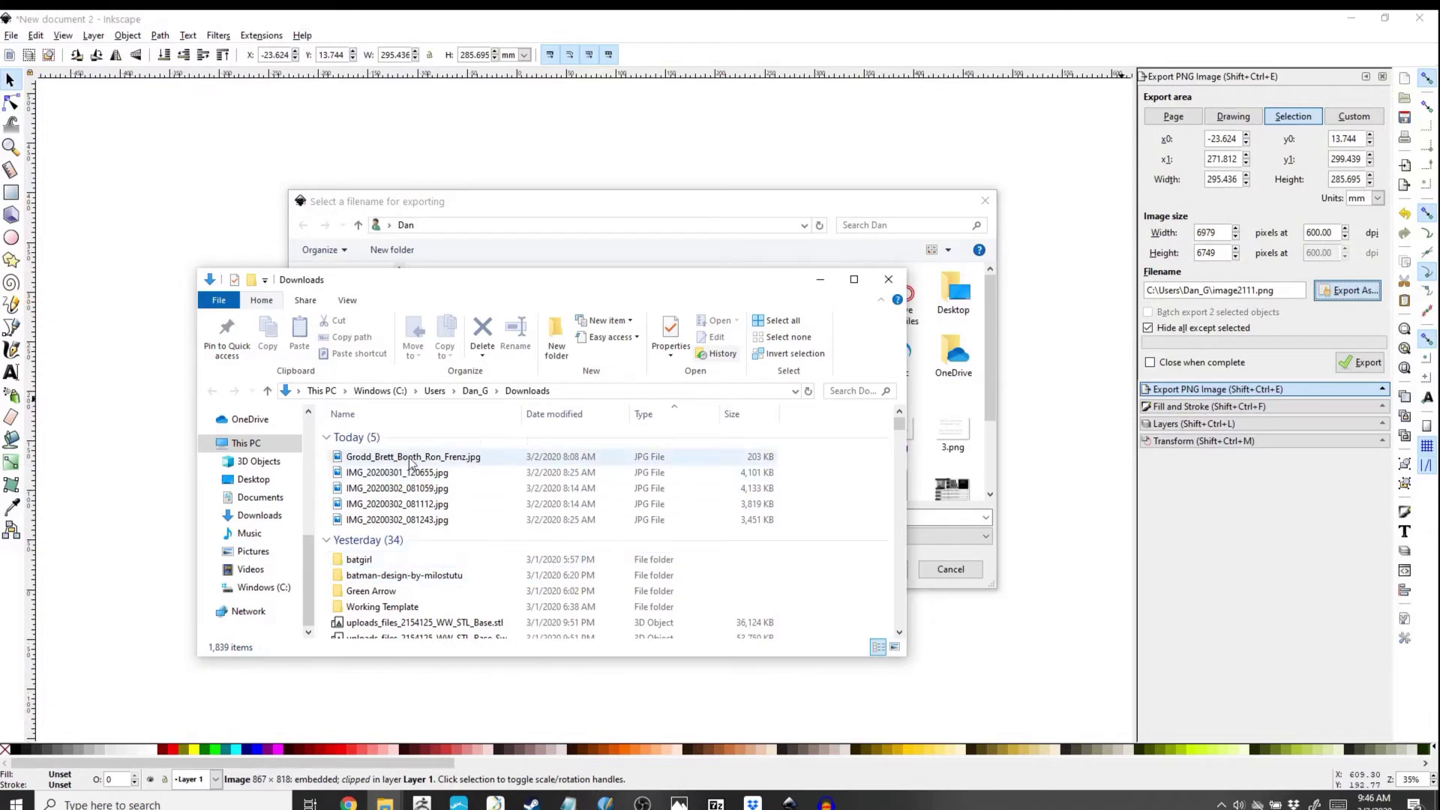
pyautogui.moveTo(570, 274); pyautogui.dragTo(640, 318)
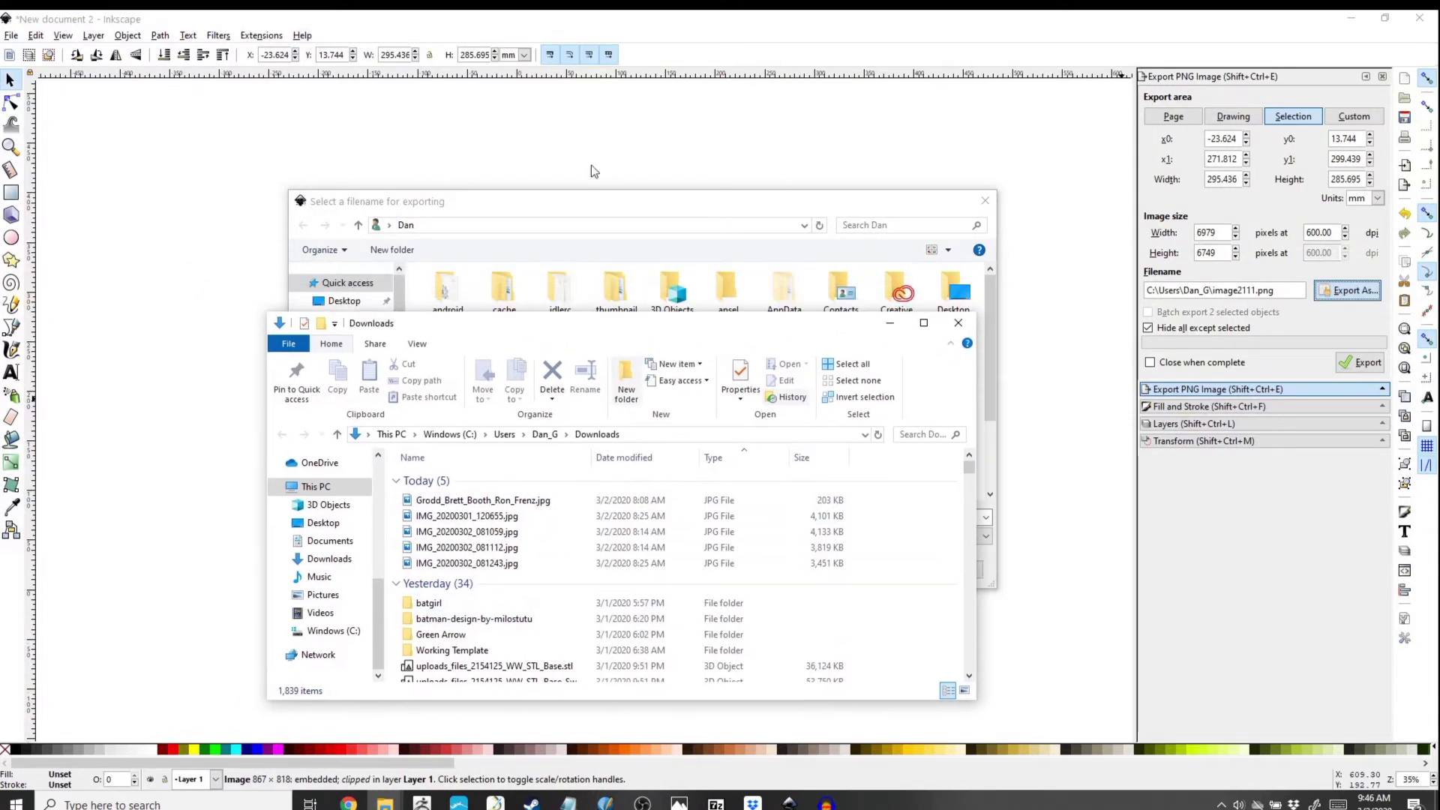
pyautogui.click(628, 217)
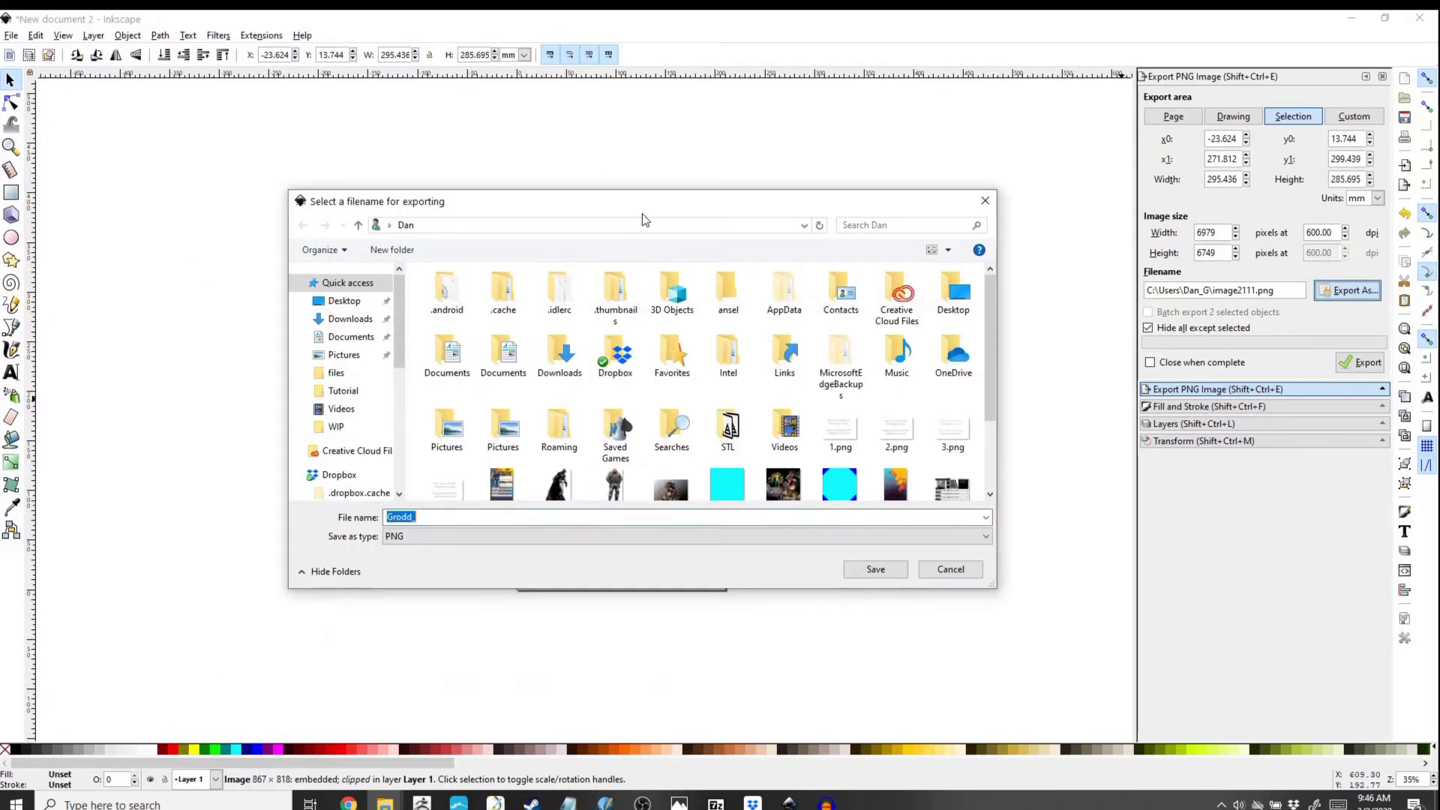
# Step: Name the file Grodd_Grett_Booth_Ron_Frenz and export the selected cut-out as a PNG
pyautogui.write('Grodd_Grett_Bo')
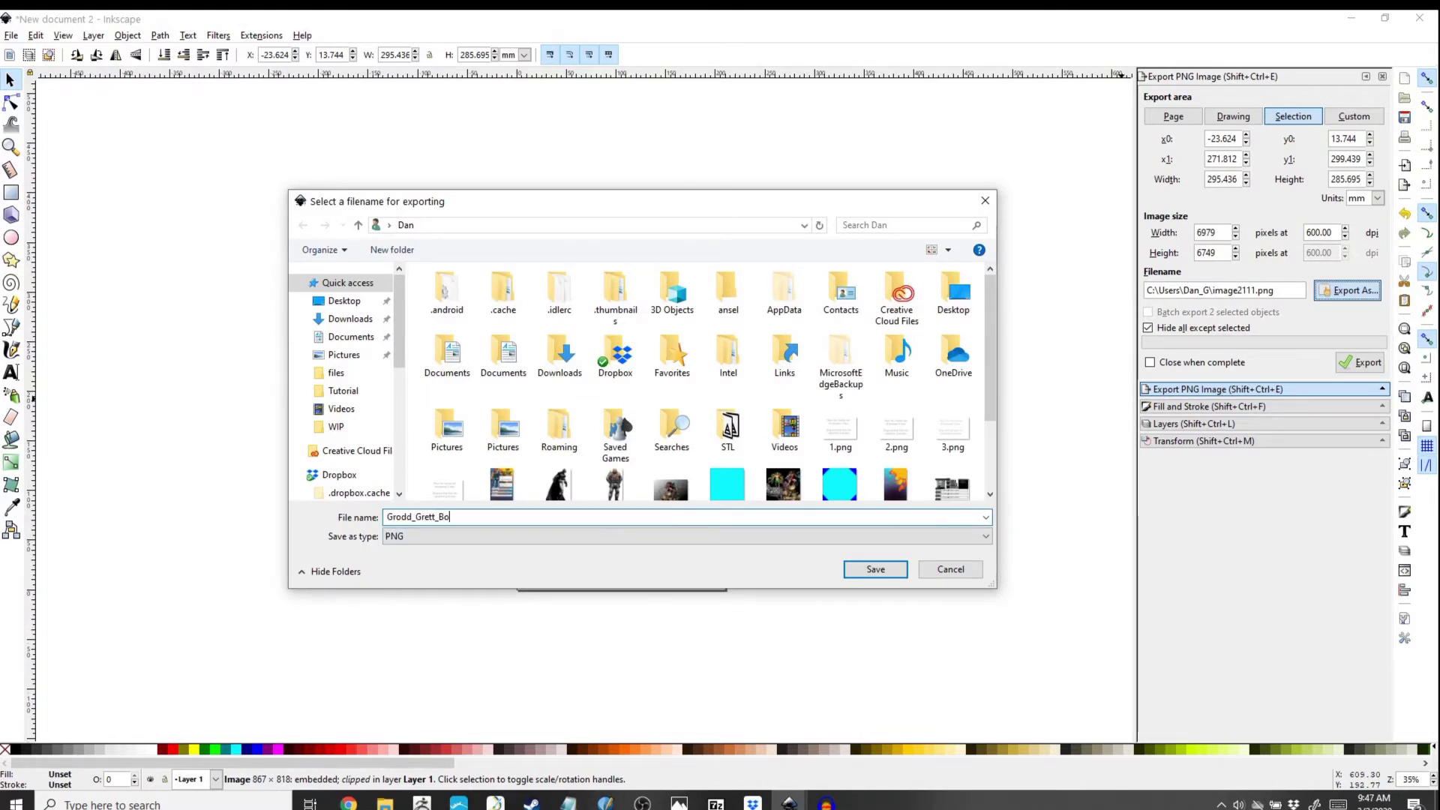
pyautogui.write('oth_Ron_Frenz')
pyautogui.click(876, 570)
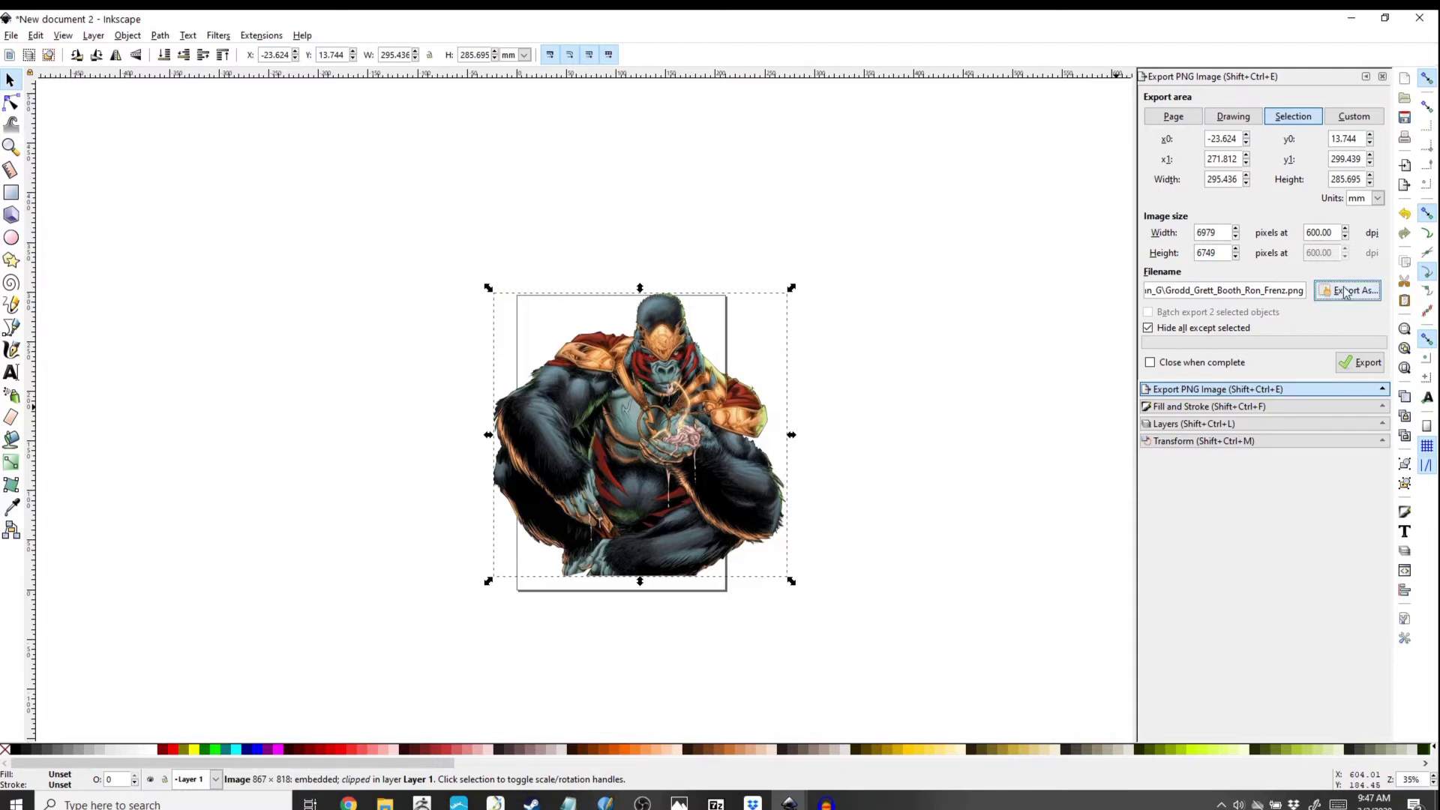
pyautogui.click(1366, 364)
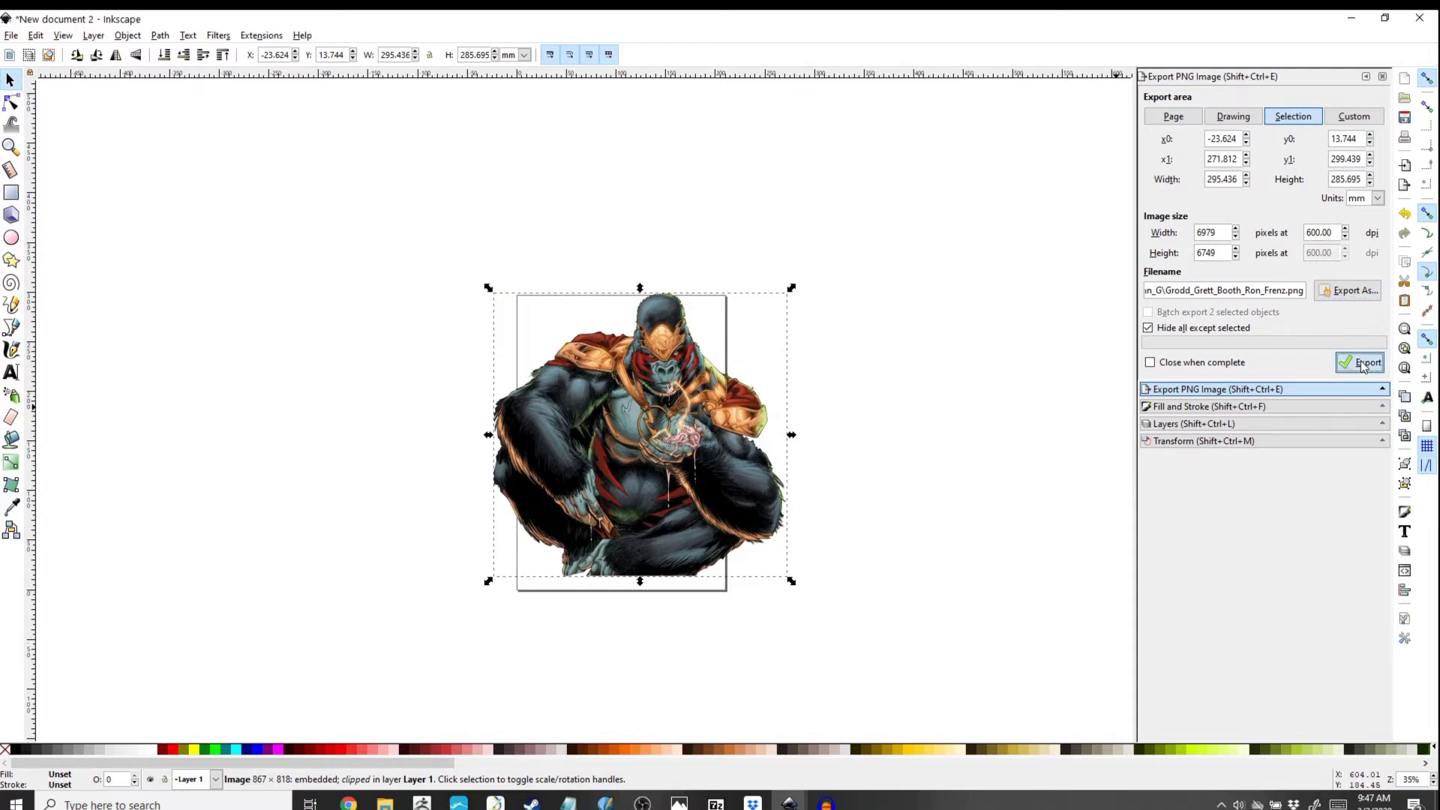
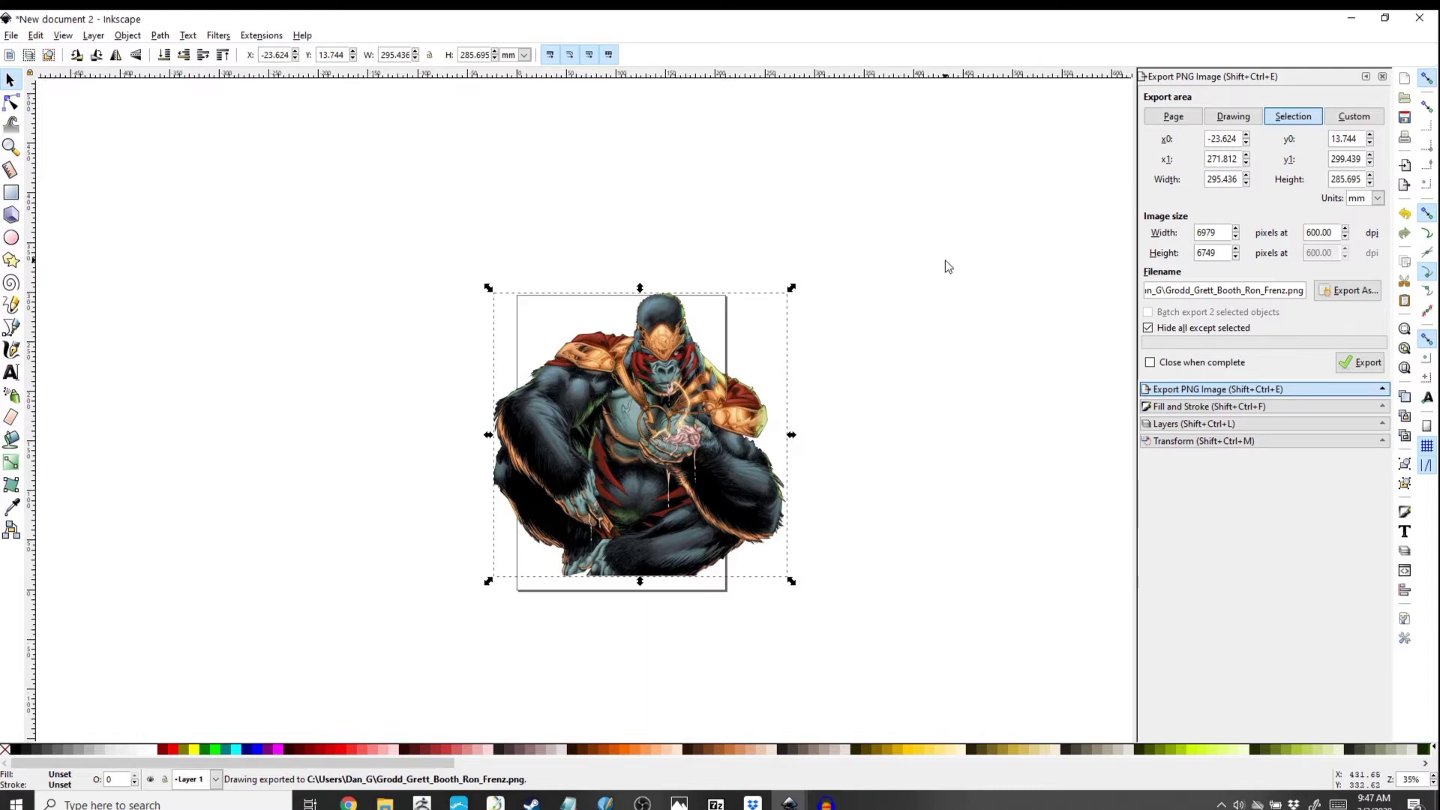
# Step: Open the recent file CharacterTemplate_with_Custom_Fonts.svg
pyautogui.click(10, 35)
pyautogui.moveTo(72, 100)
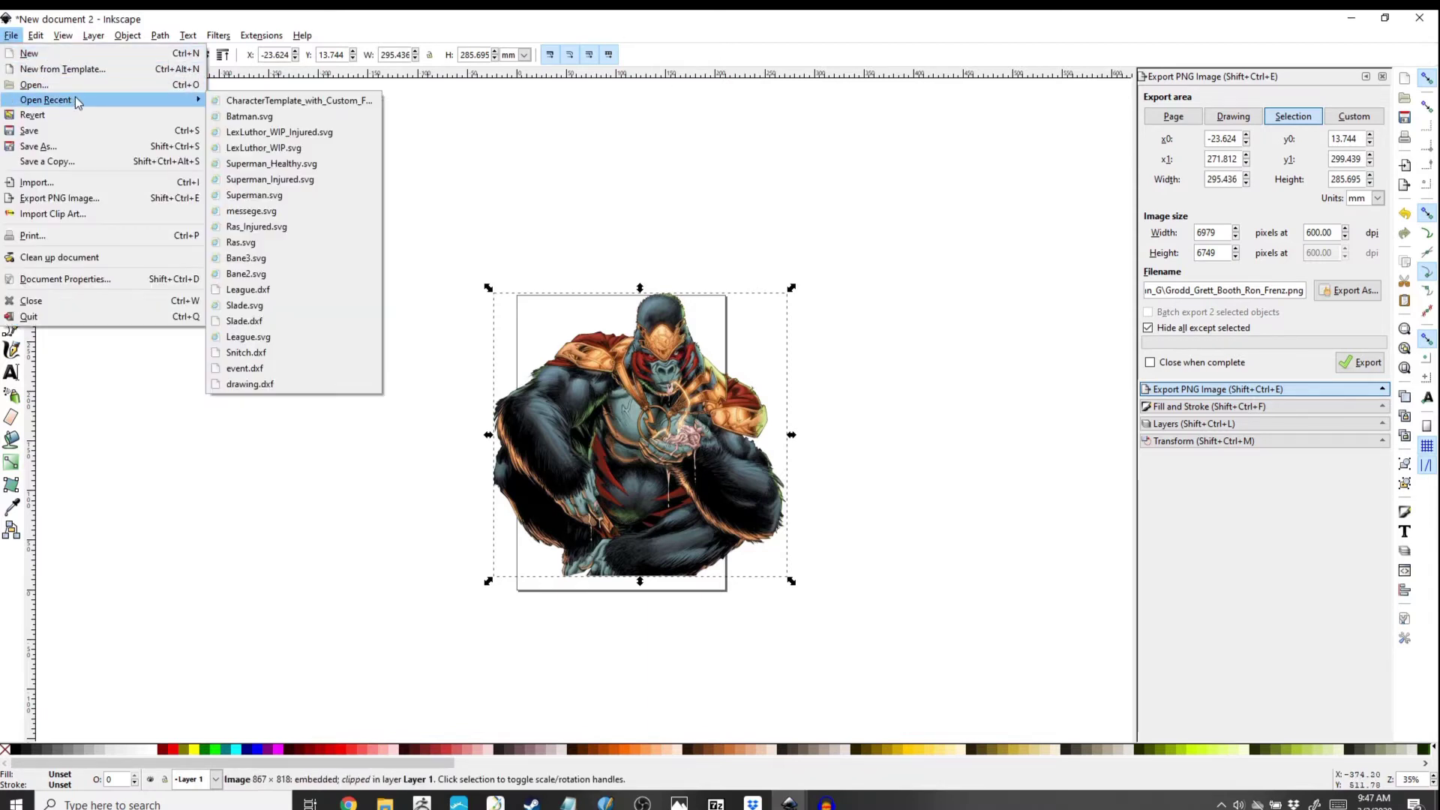
pyautogui.click(279, 103)
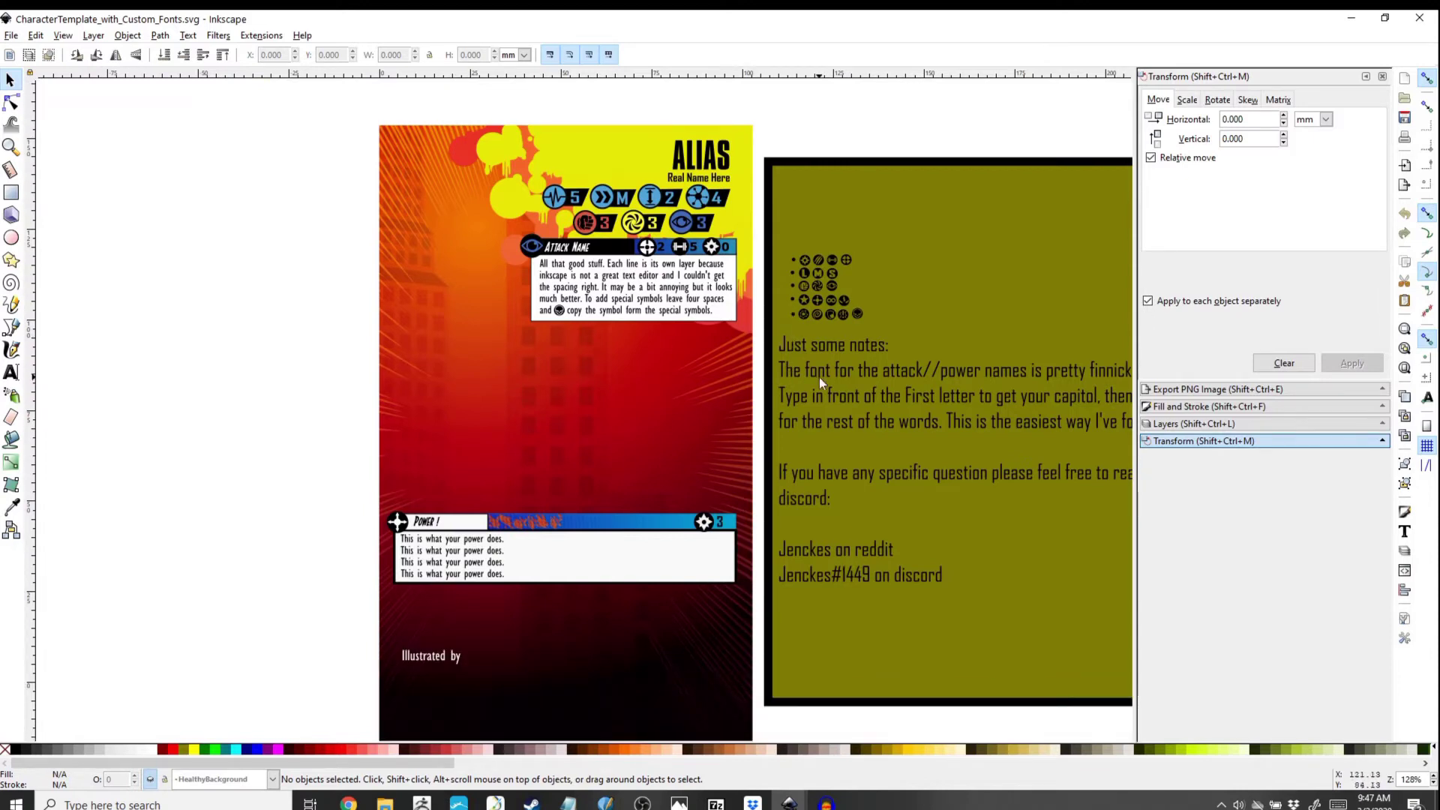
# Step: Scale all the special symbols above the template notes proportionally to 80%, applied to each object separately
pyautogui.scroll(3, 808, 355)
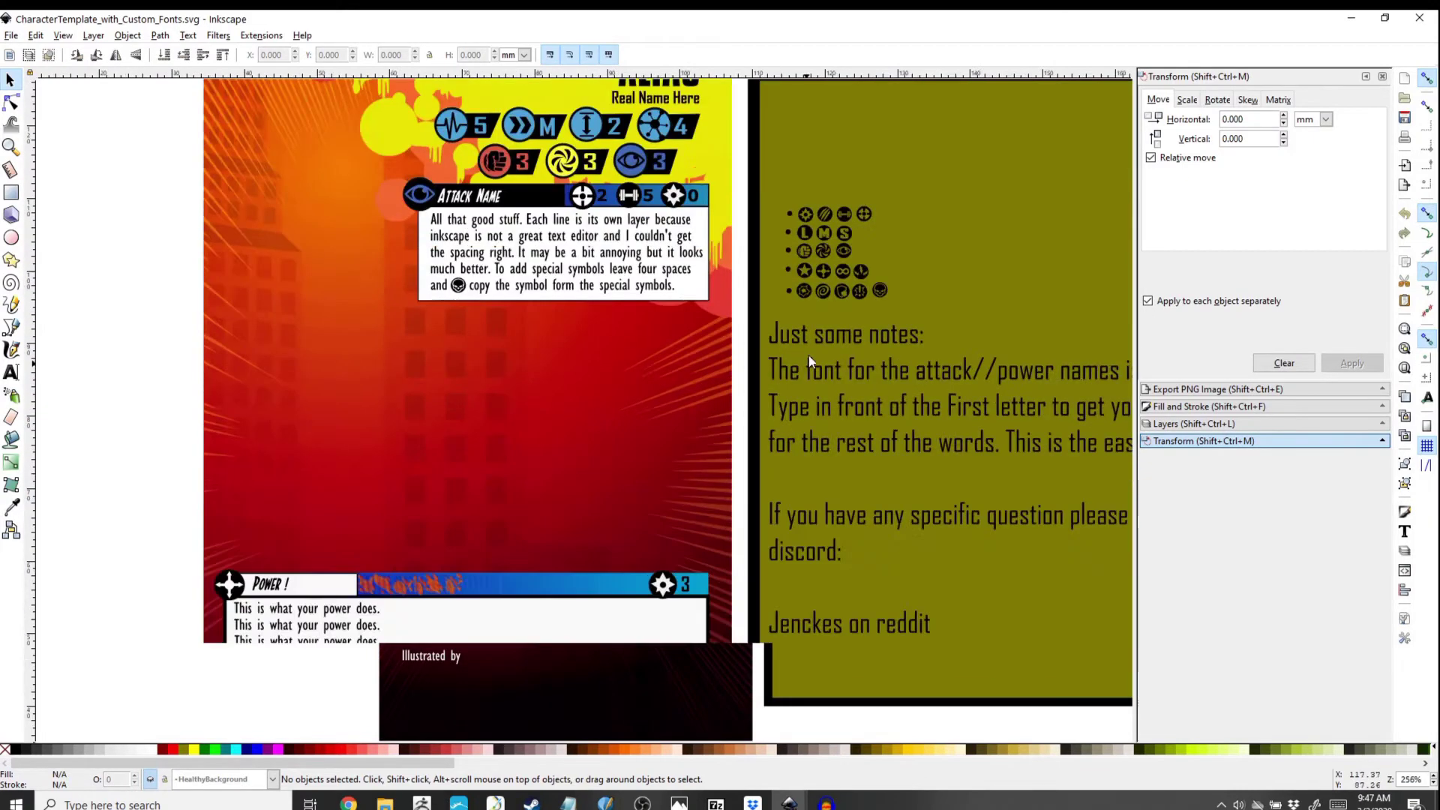
pyautogui.scroll(5, 894, 276)
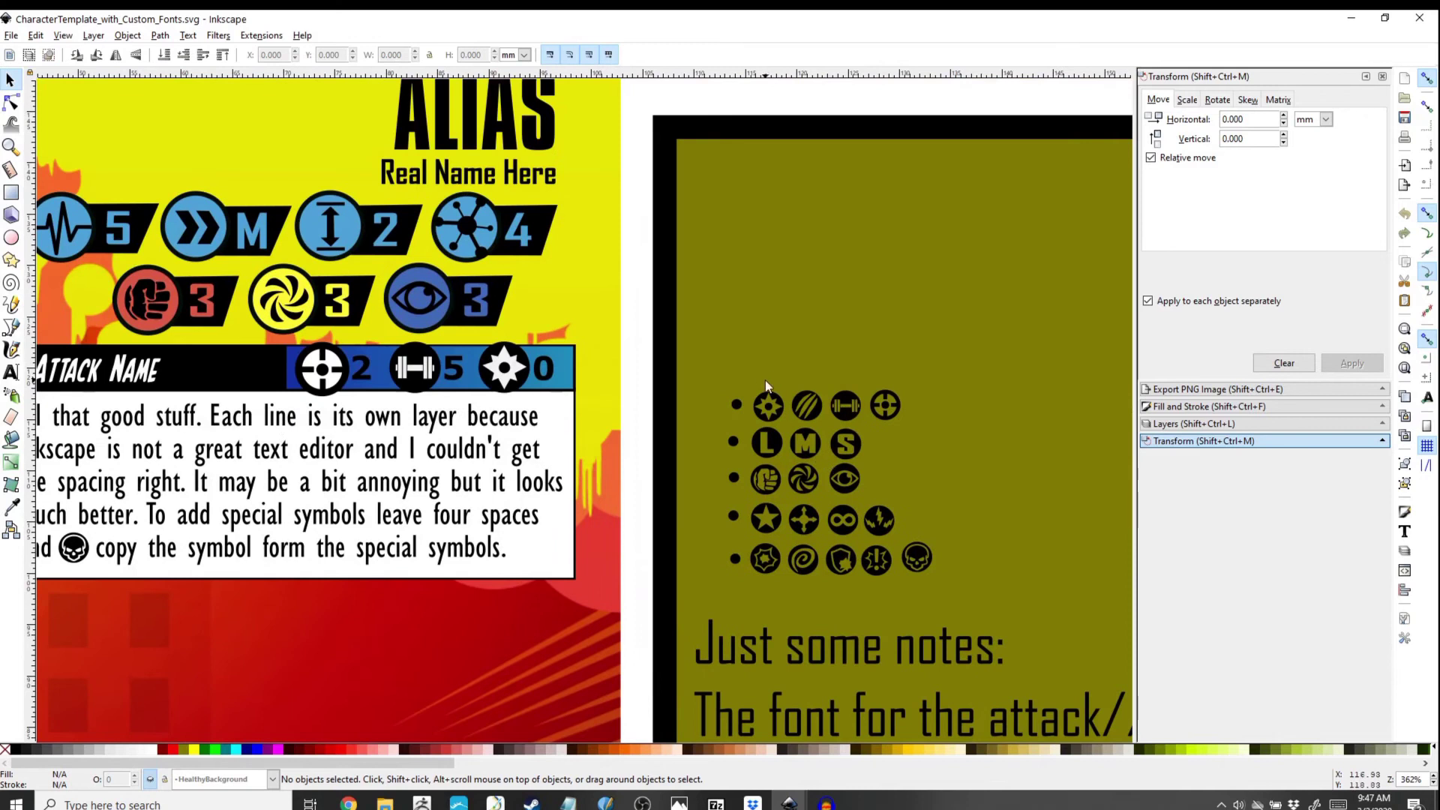
pyautogui.moveTo(748, 325); pyautogui.dragTo(1005, 595)
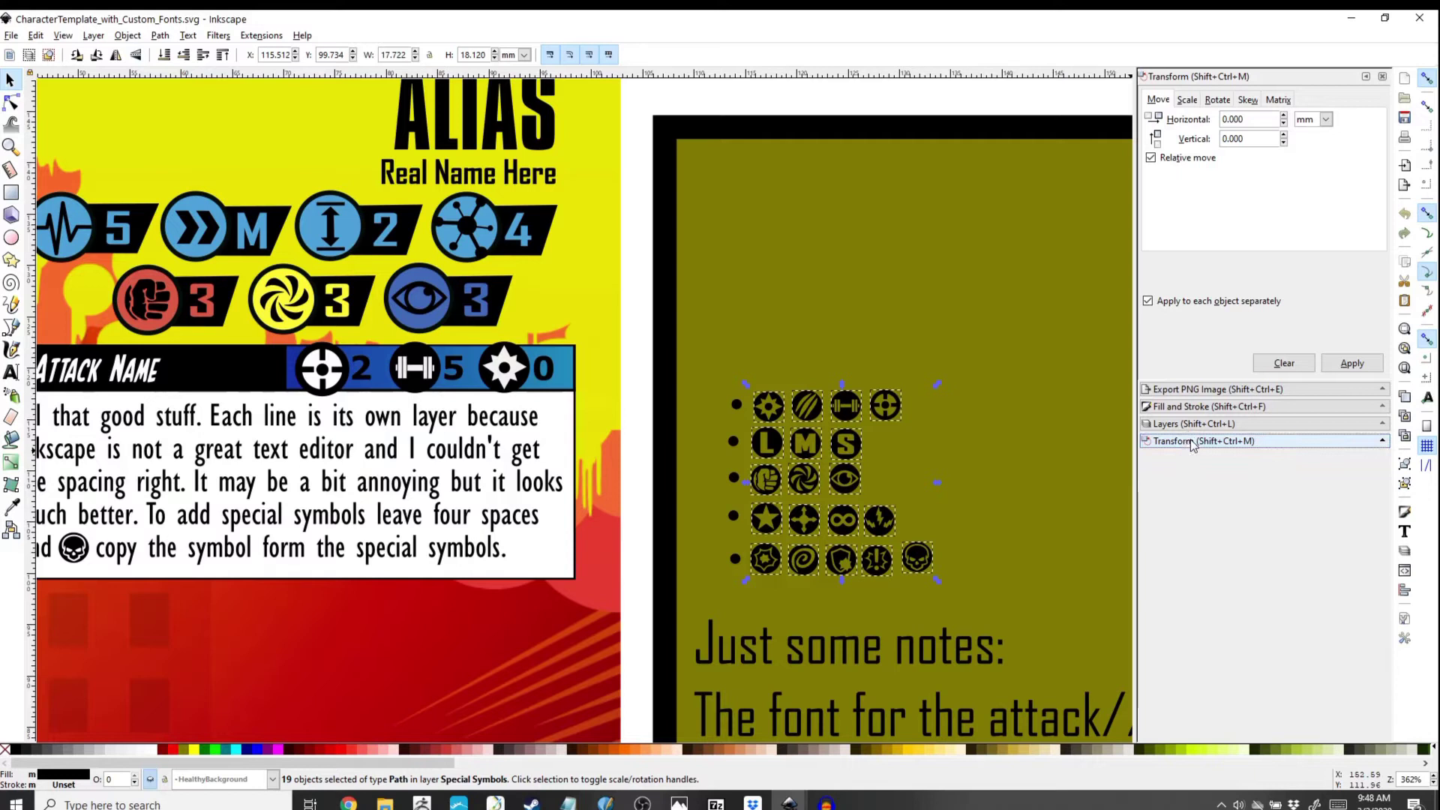
pyautogui.click(1193, 106)
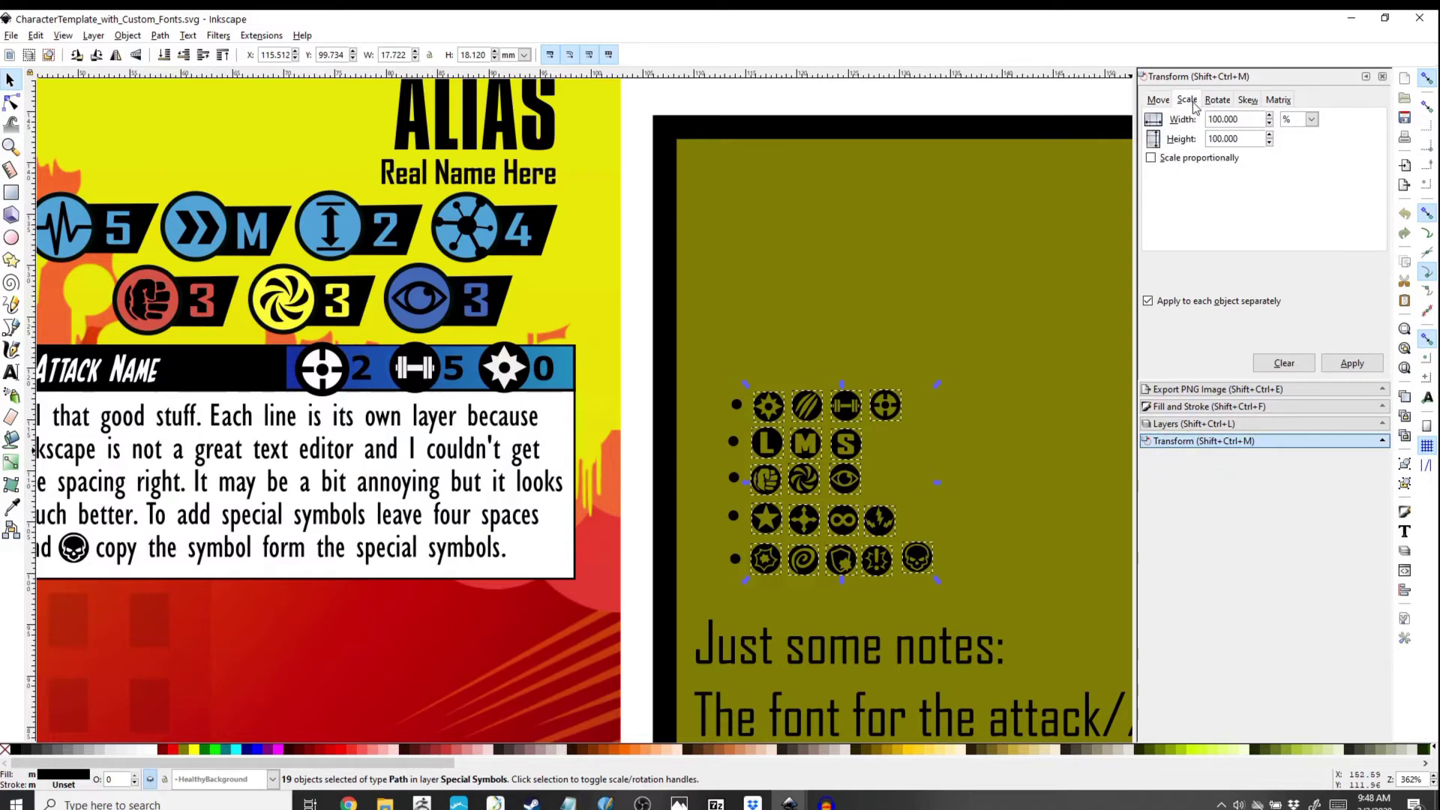
pyautogui.click(1150, 160)
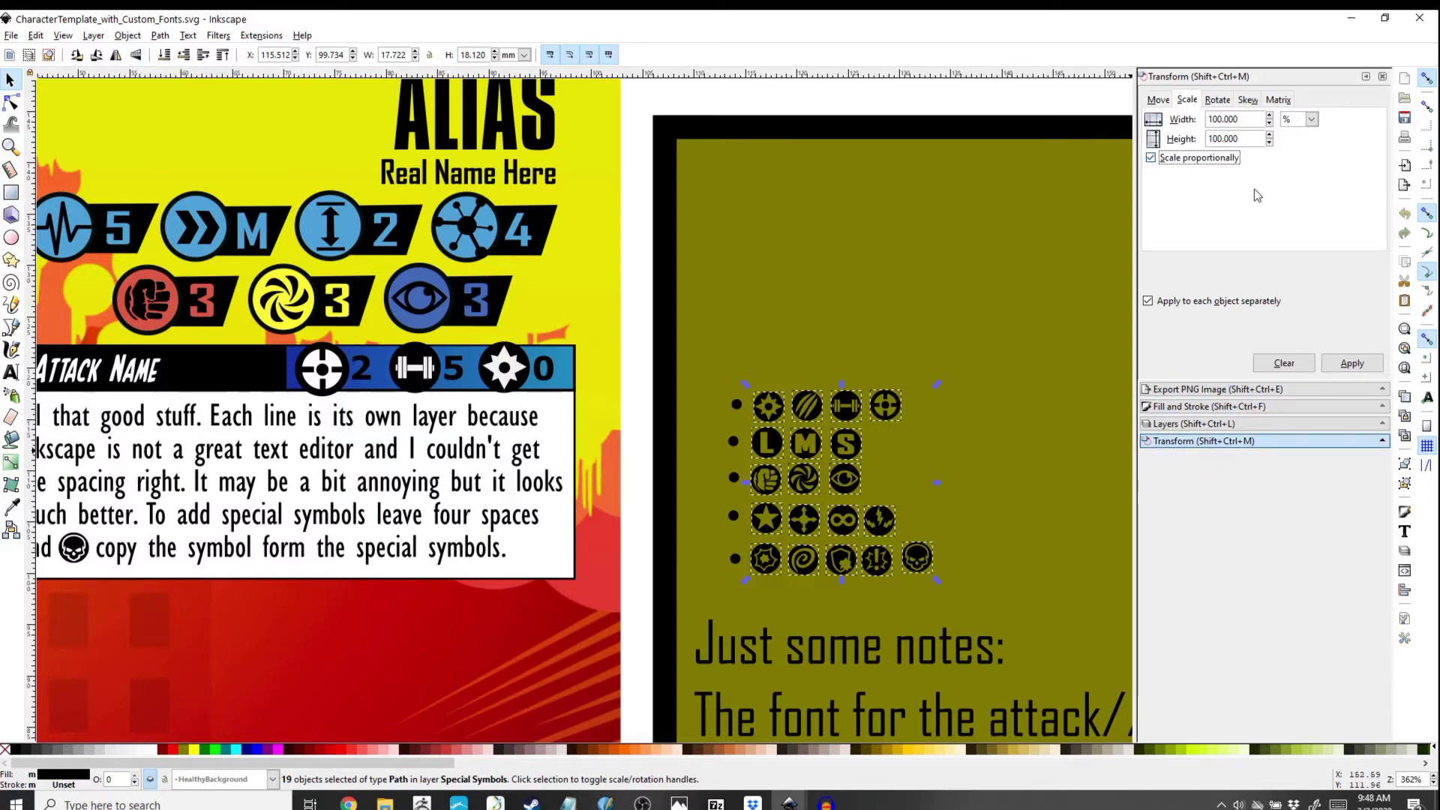
pyautogui.moveTo(1259, 121); pyautogui.dragTo(1160, 119)
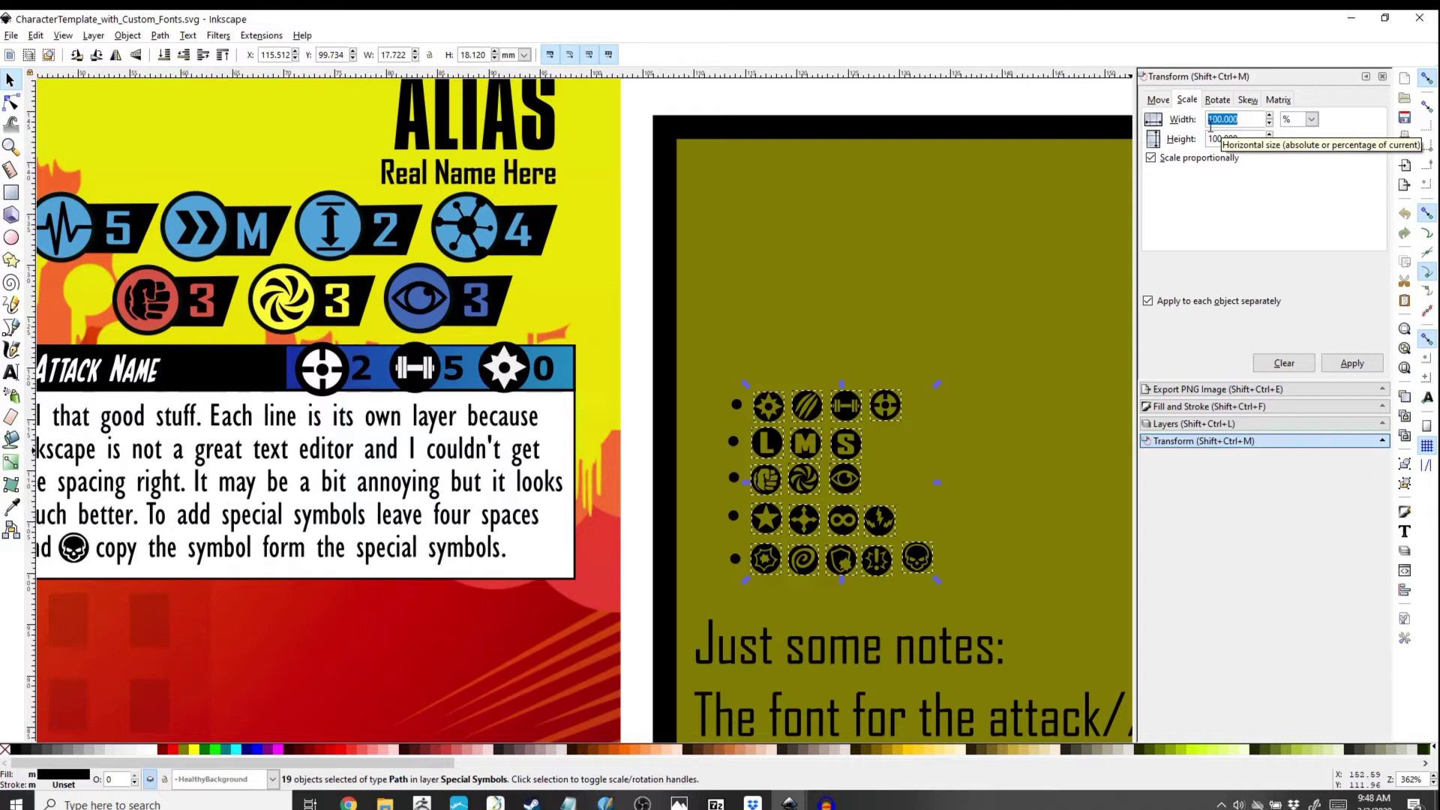
pyautogui.write('80')
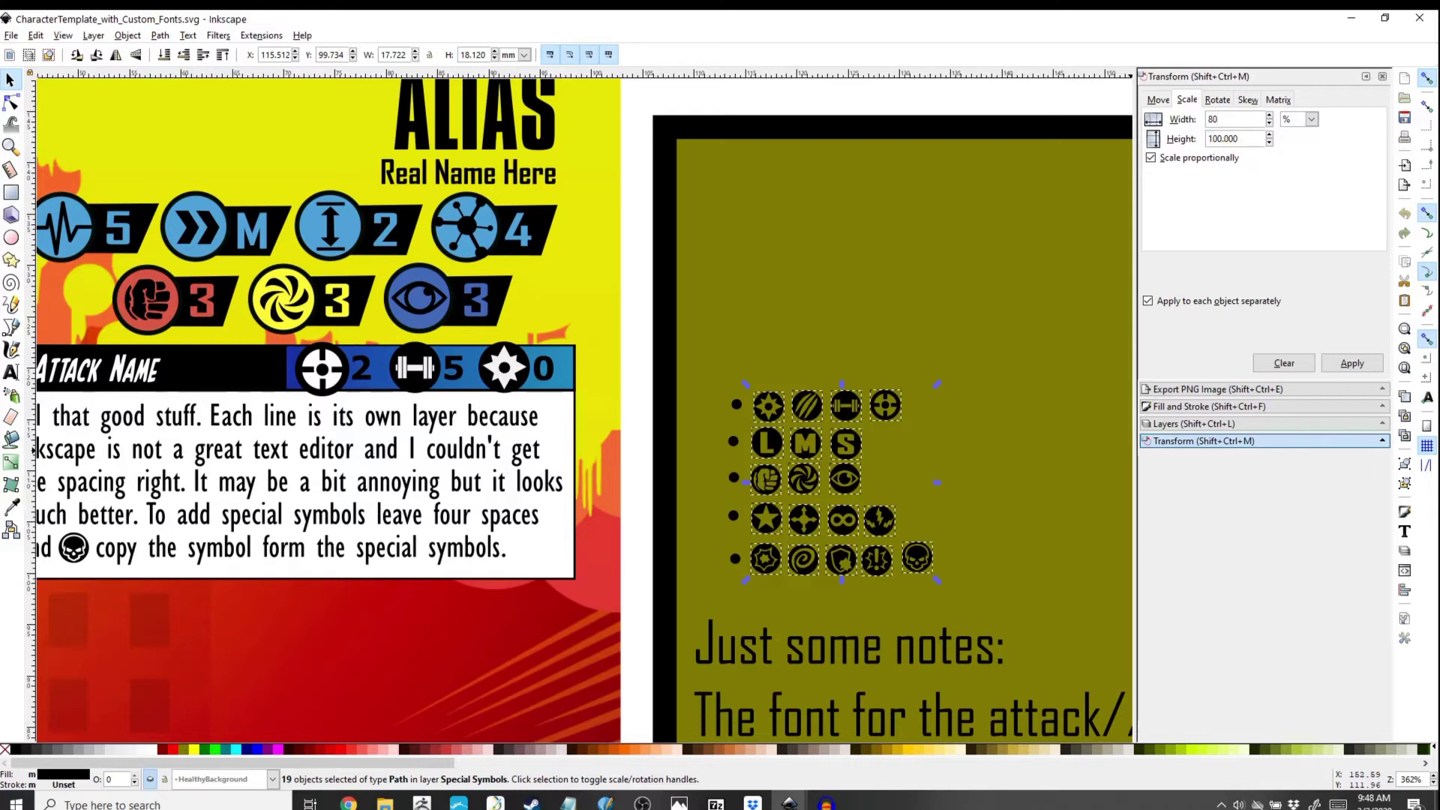
pyautogui.press('Tab')
pyautogui.click(1342, 369)
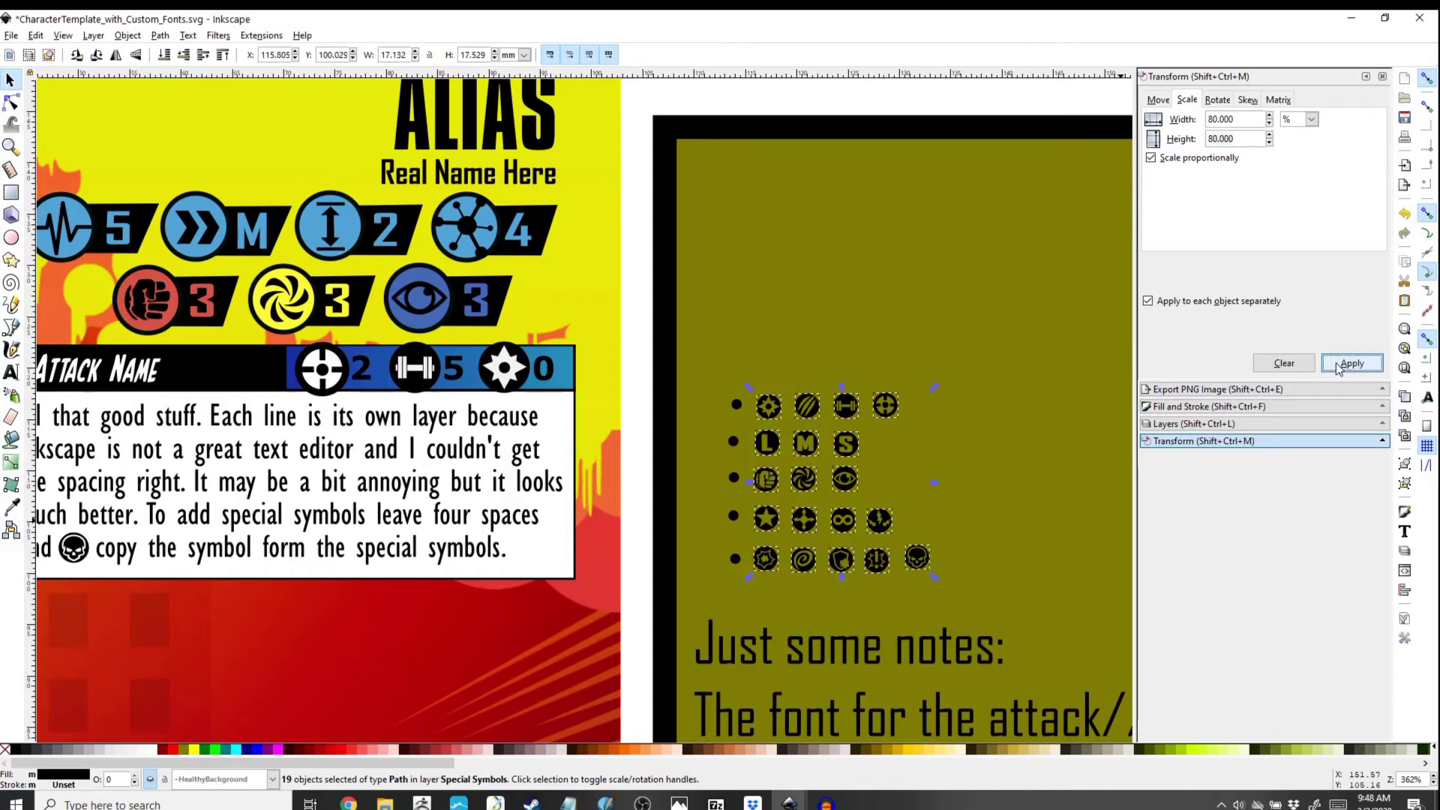
pyautogui.click(890, 353)
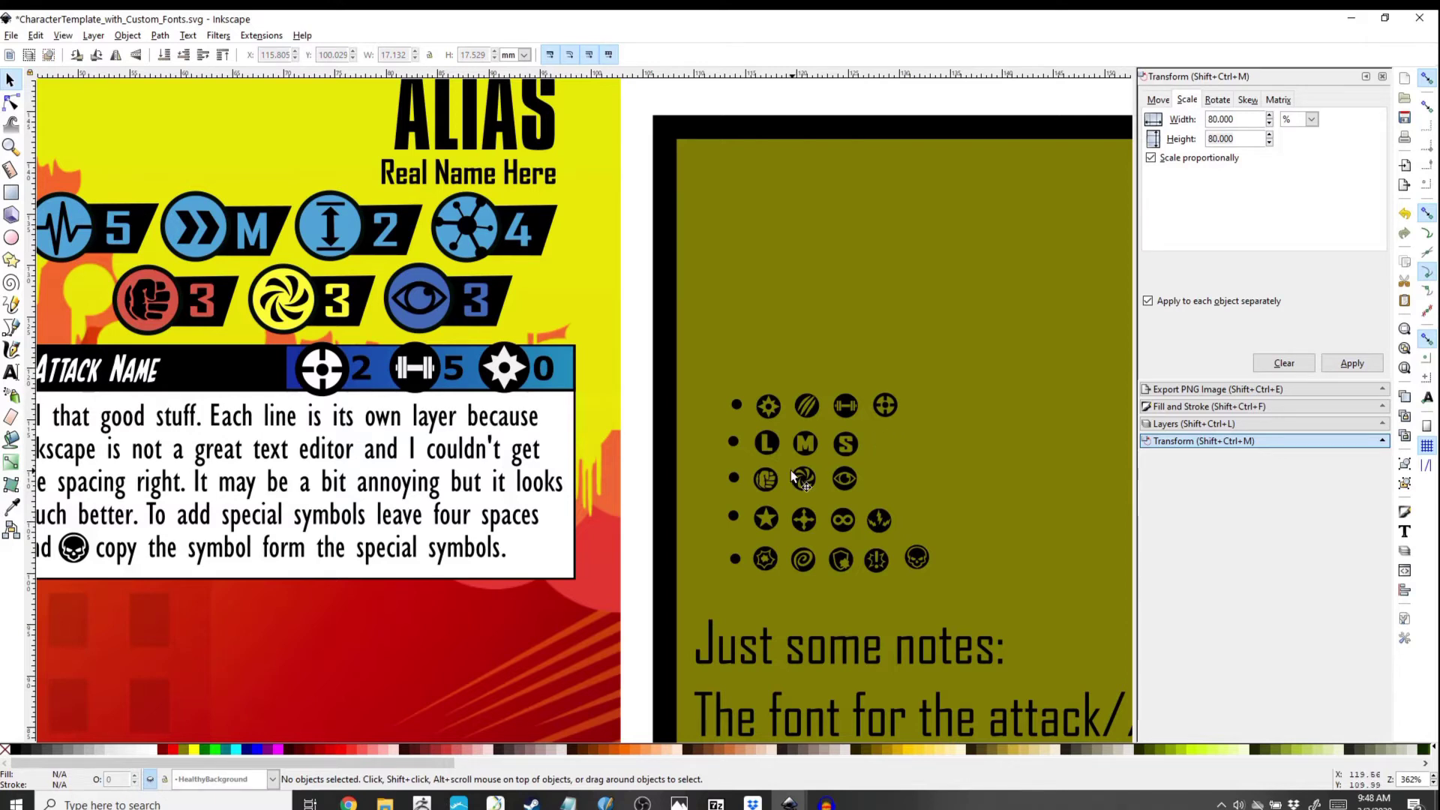
# Step: Save the character template with the resized special symbols
pyautogui.keyDown('ctrl'); pyautogui.scroll(-3, 794, 480); pyautogui.keyUp('ctrl')
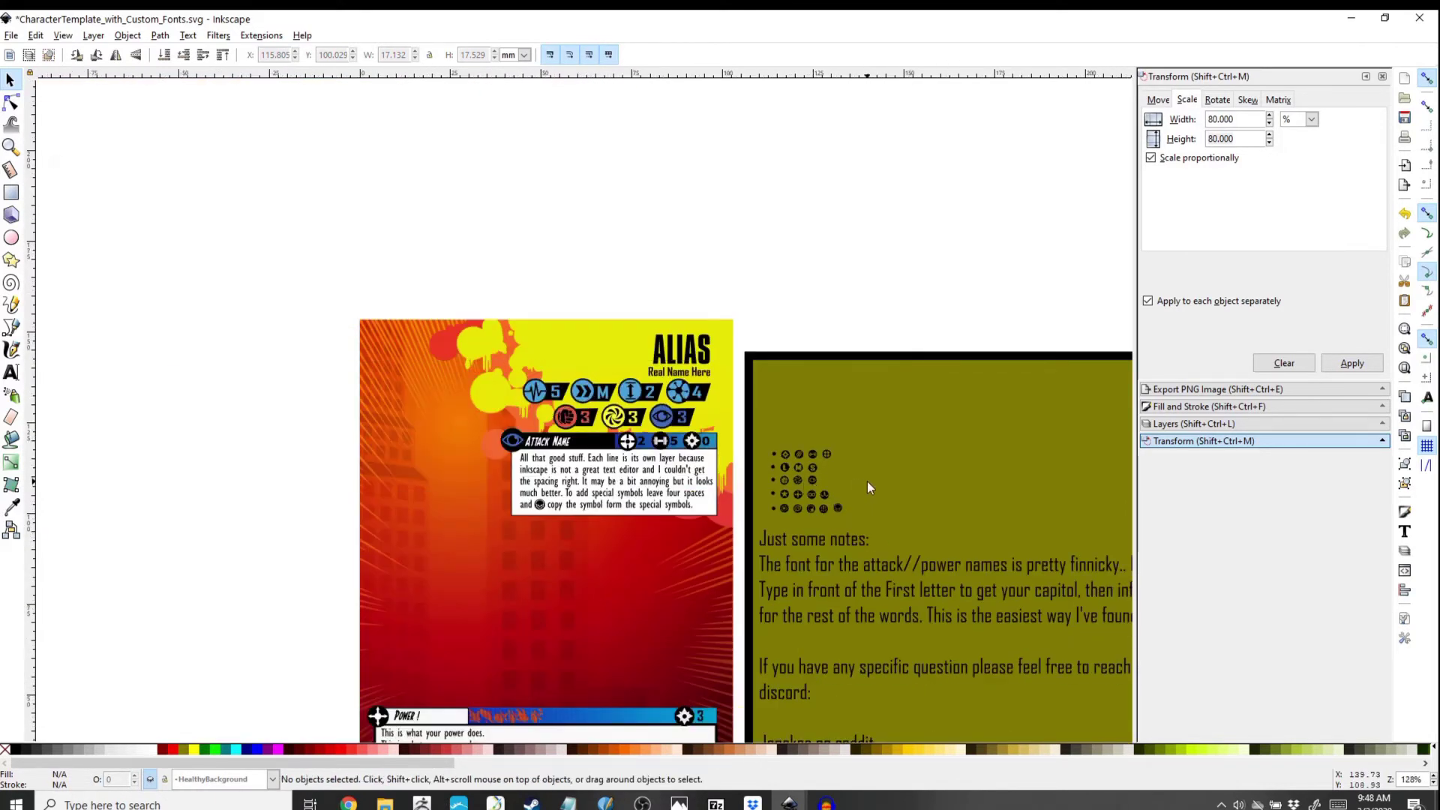
pyautogui.moveTo(866, 482); pyautogui.dragTo(840, 400)
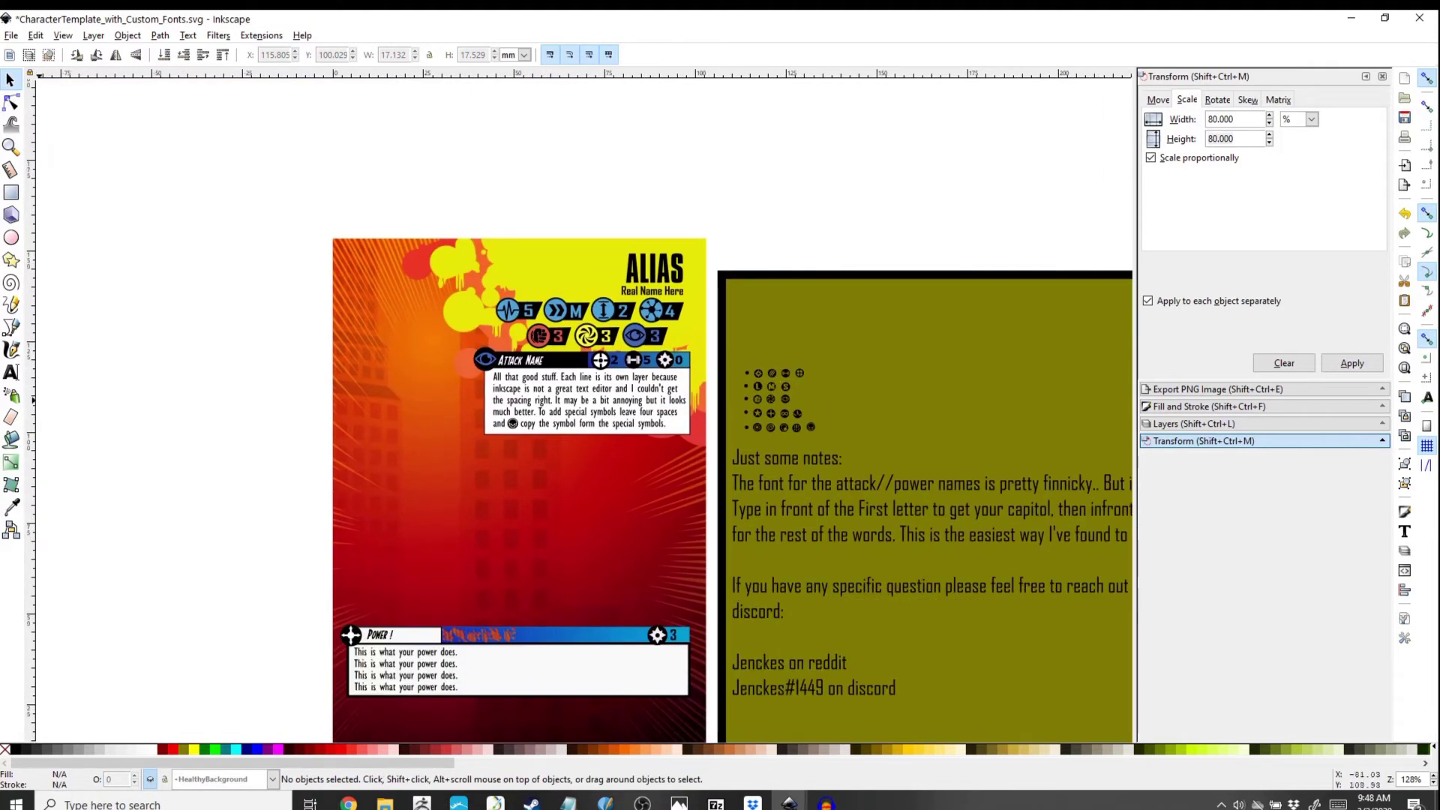
pyautogui.click(11, 35)
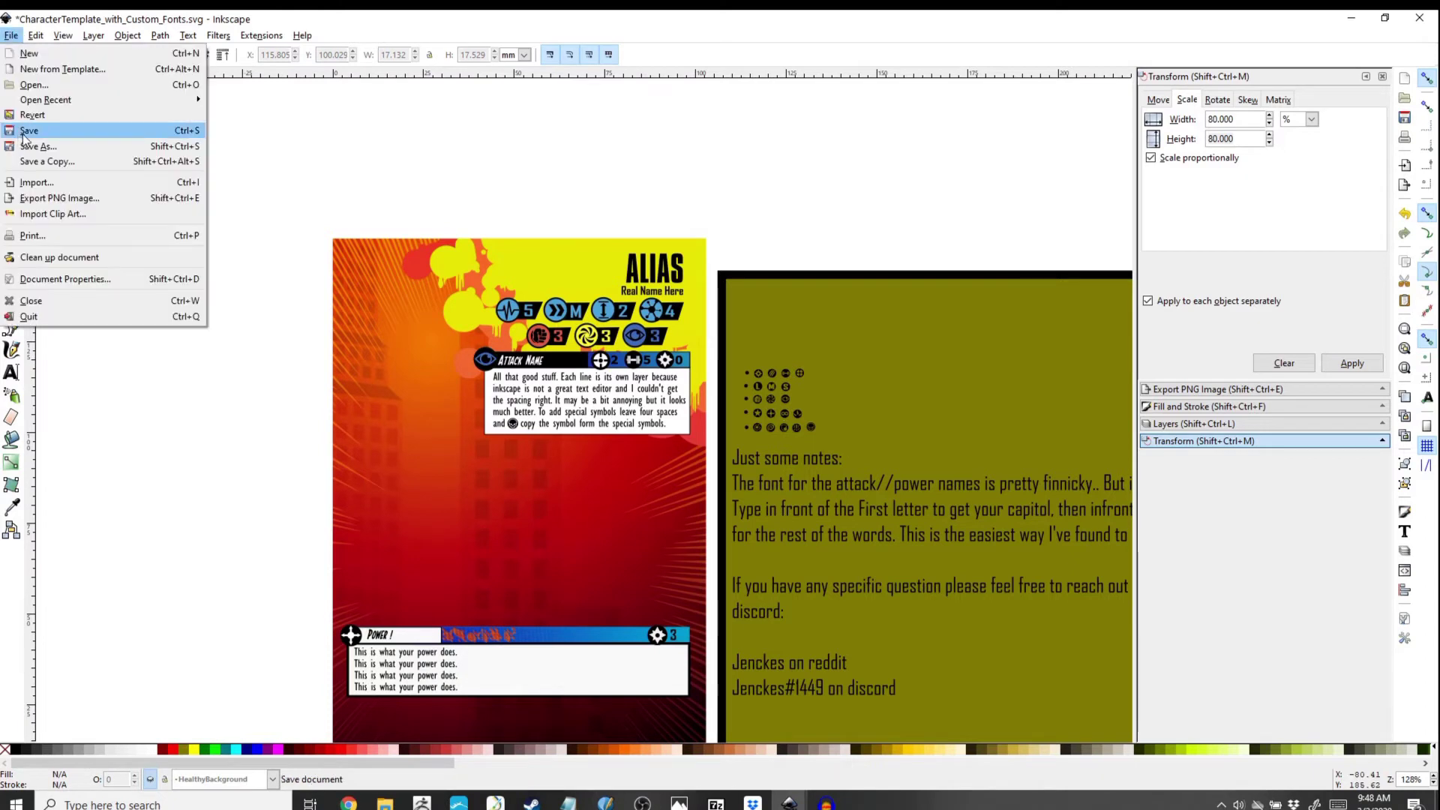
pyautogui.click(22, 130)
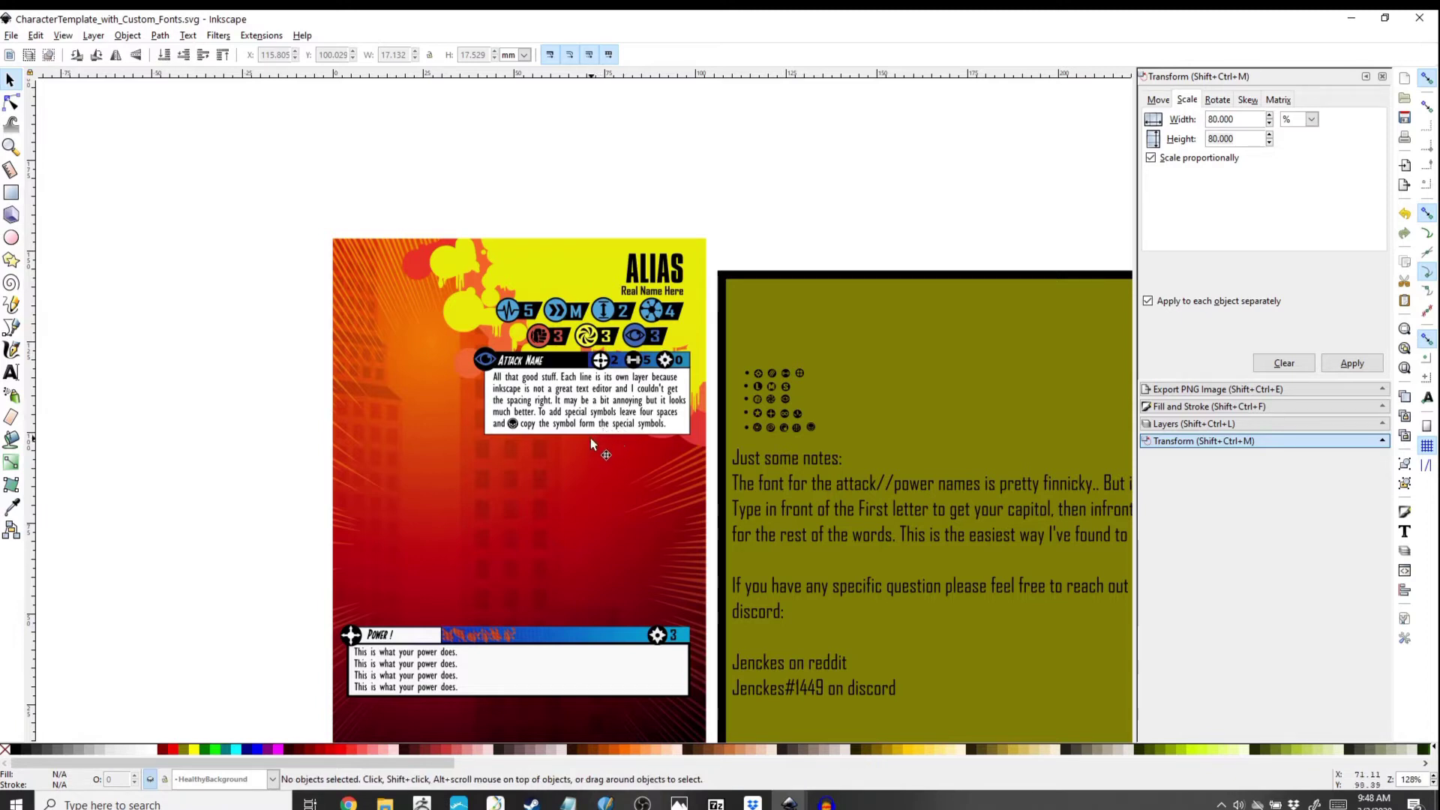
# Step: Make Character the current layer and unlock it
pyautogui.click(13, 36)
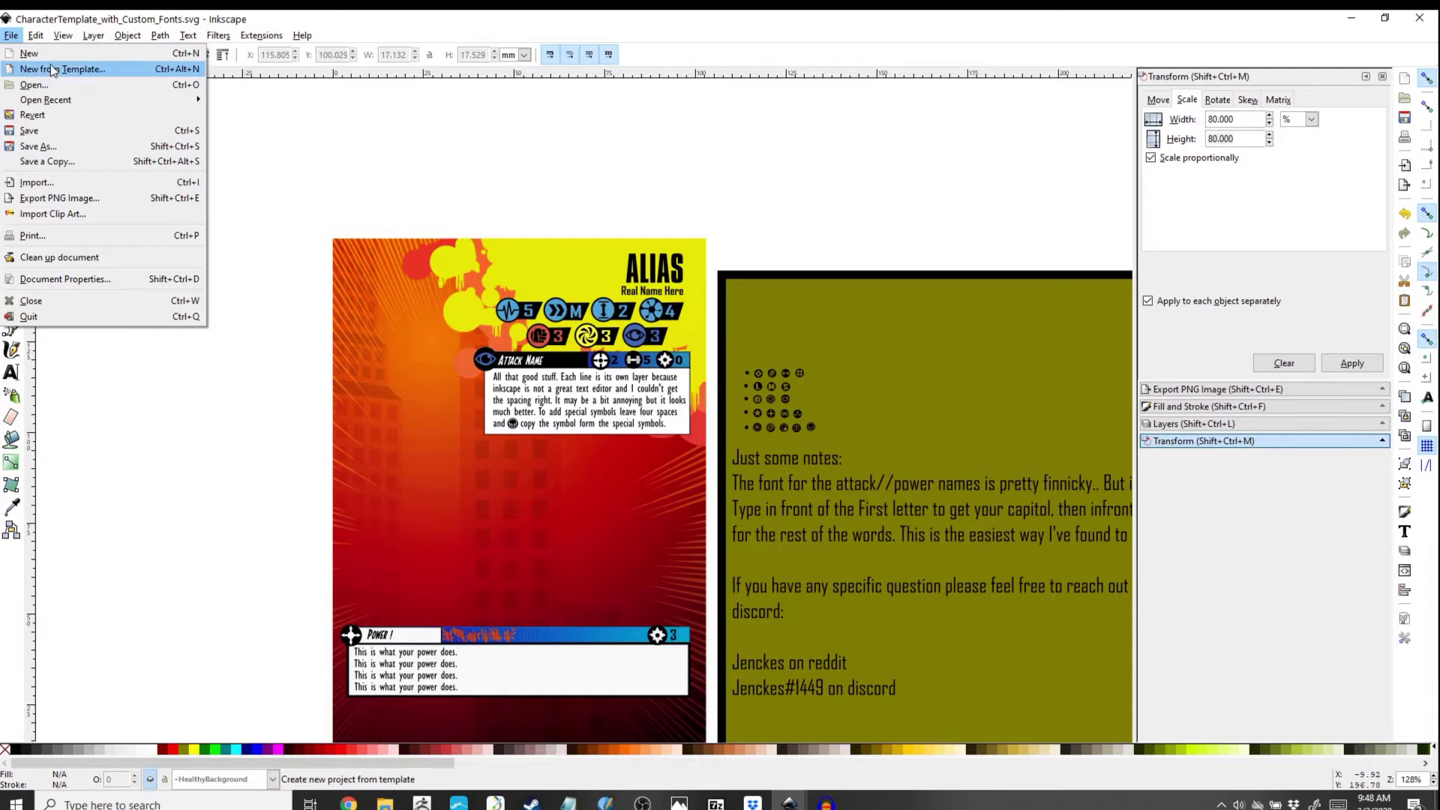
pyautogui.click(778, 87)
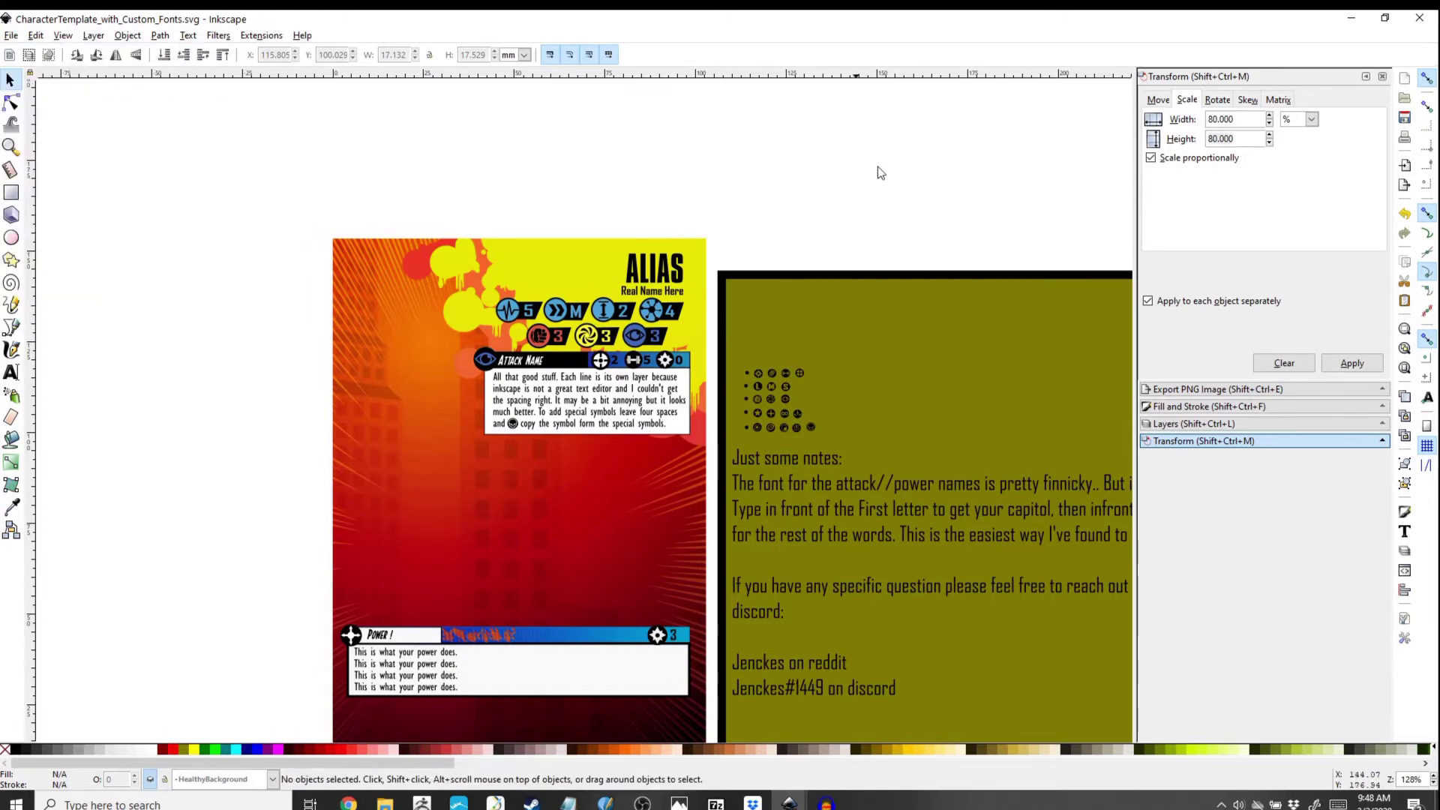
pyautogui.click(1279, 425)
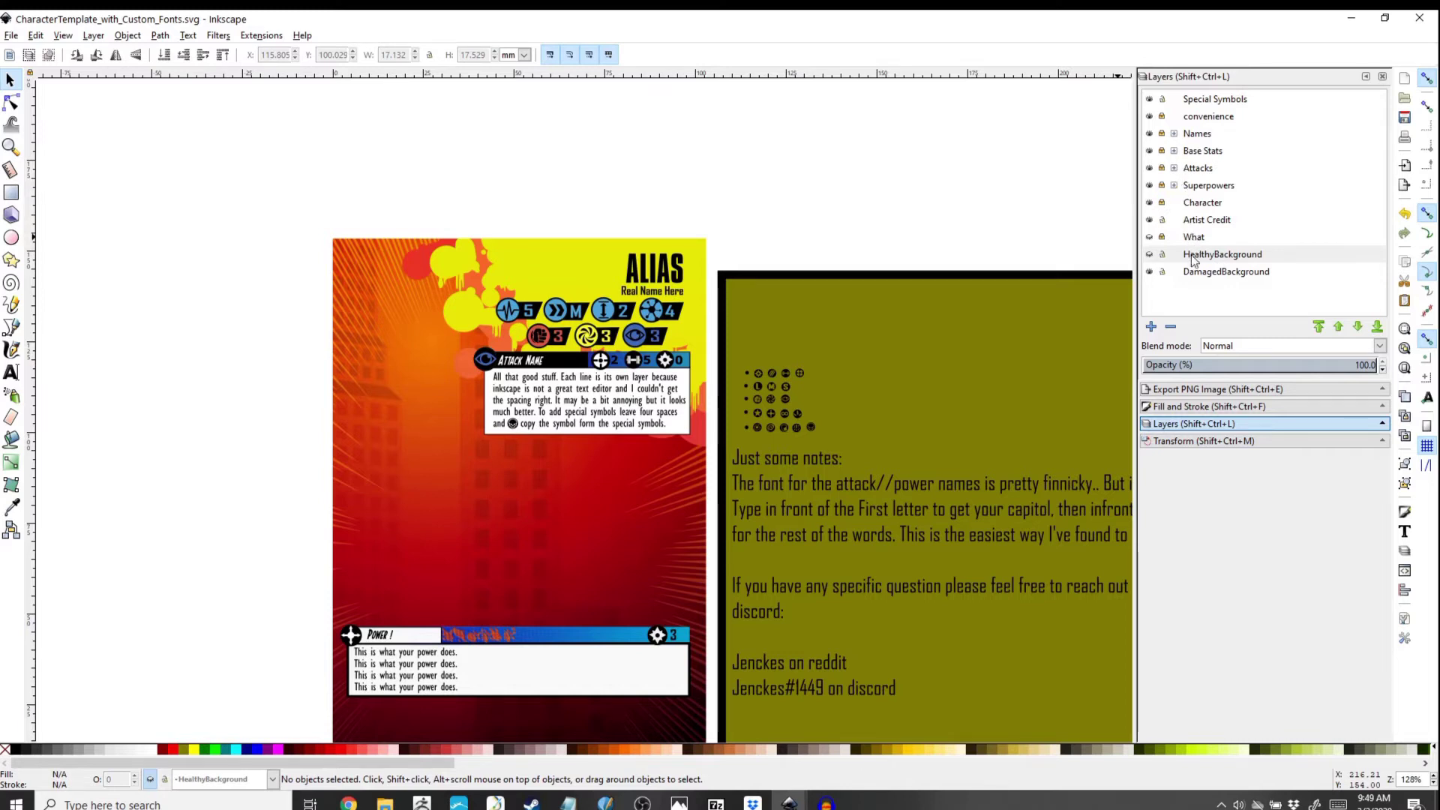
pyautogui.click(1199, 207)
pyautogui.click(1162, 203)
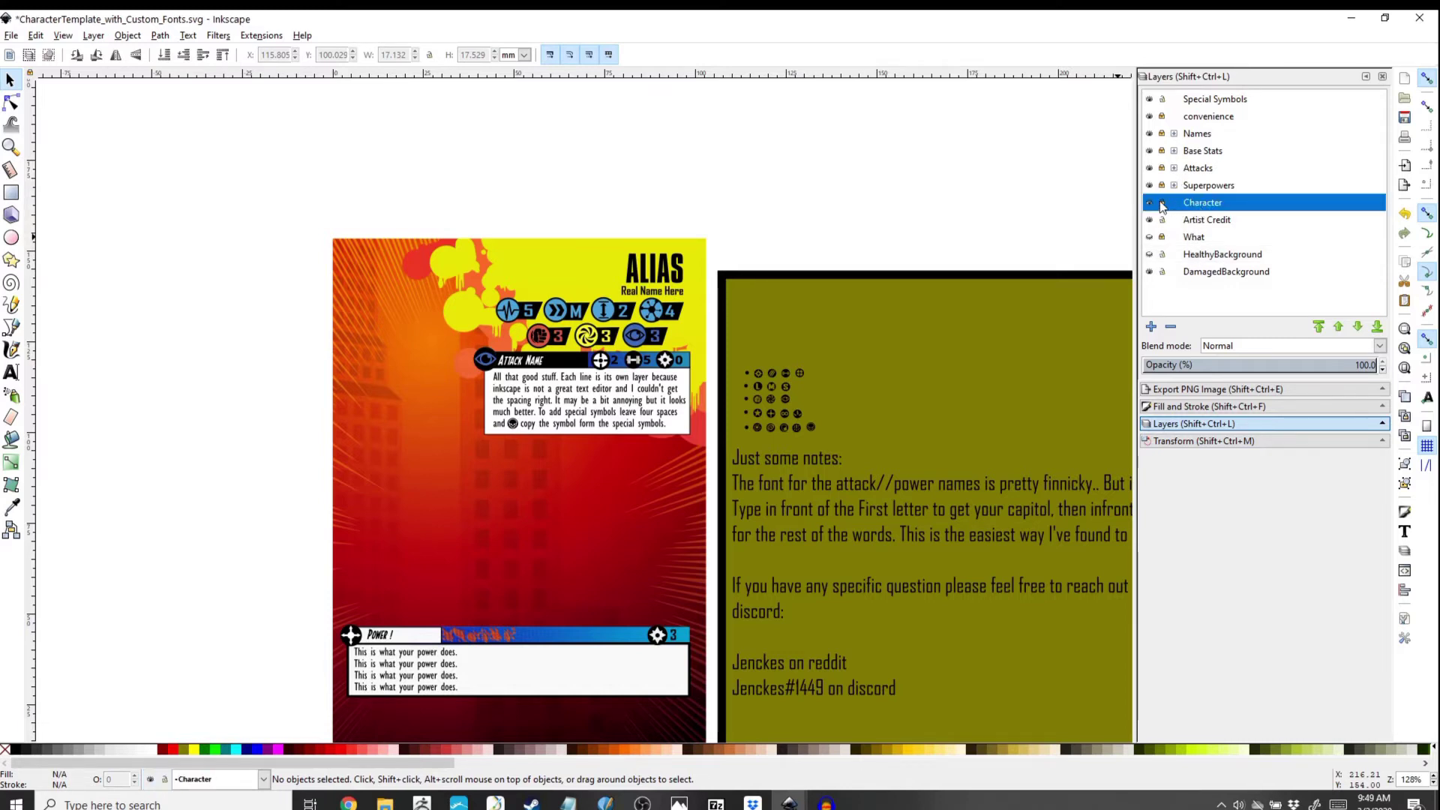
# Step: Lock the HealthyBackground, DamagedBackground and Artist Credit layers
pyautogui.click(1162, 255)
pyautogui.click(1162, 272)
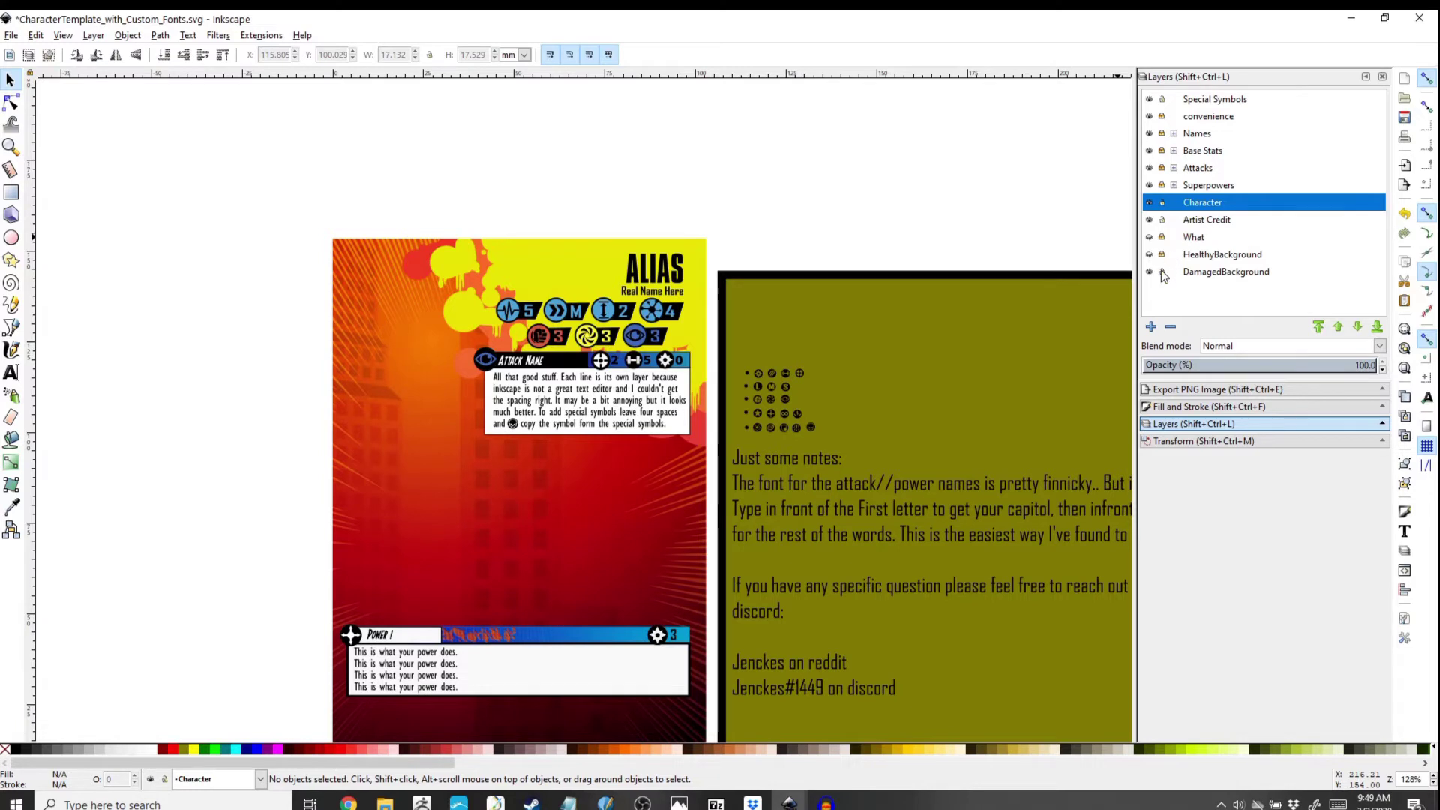
pyautogui.click(1163, 220)
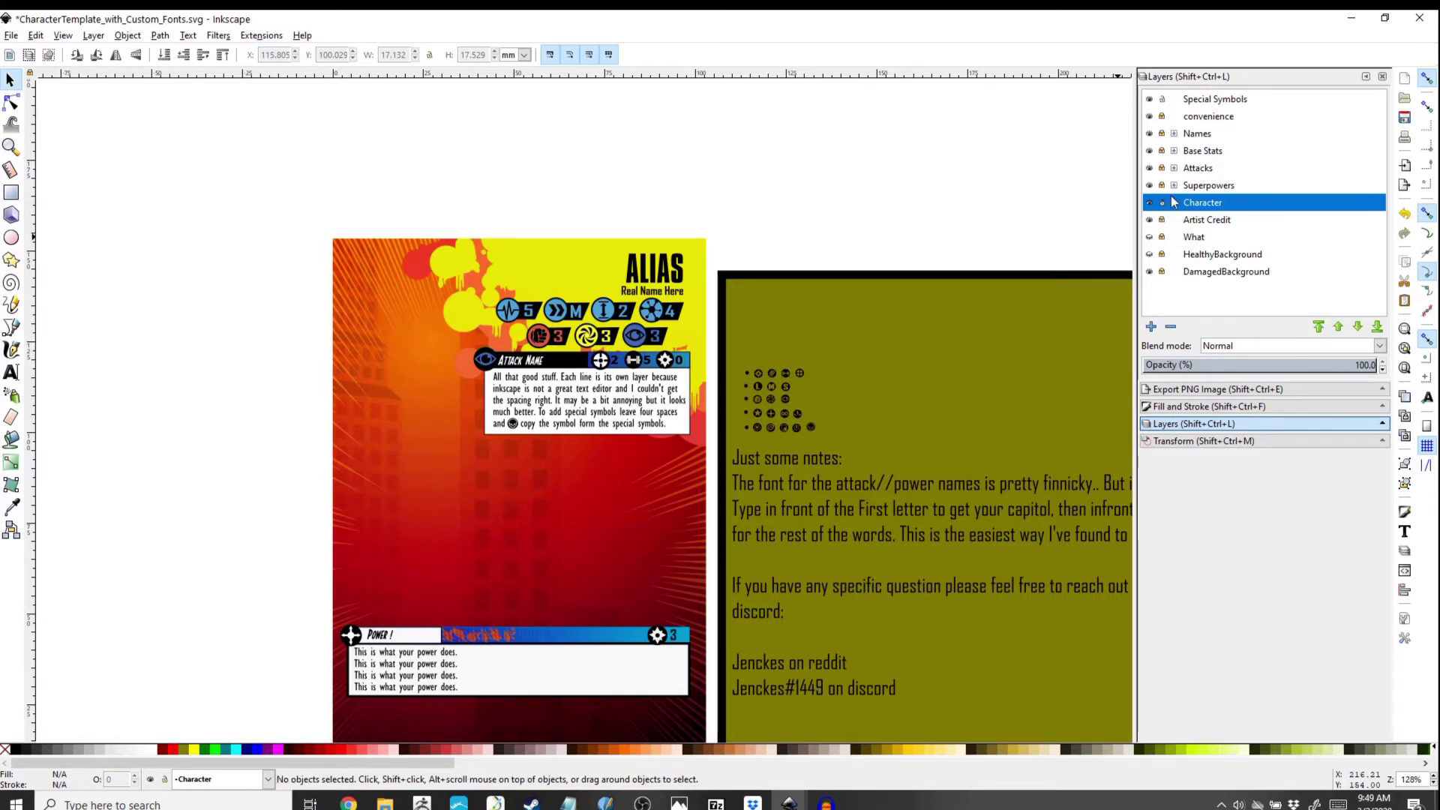
# Step: Import Grodd_Grett_Booth_Ron_Frenz.png from the user's home folder on drive C as an embedded image in the Character layer
pyautogui.click(11, 36)
pyautogui.click(36, 182)
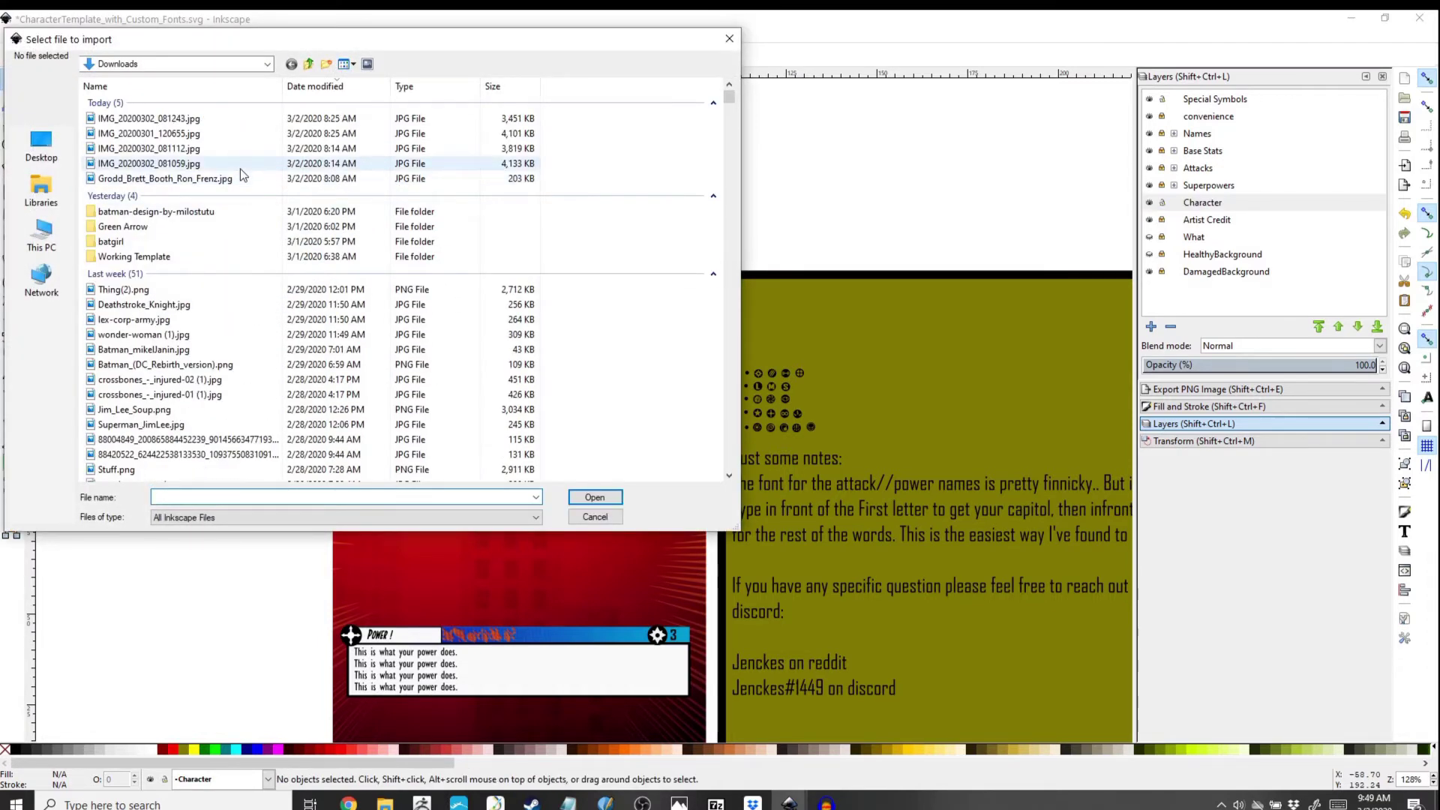
pyautogui.click(241, 178)
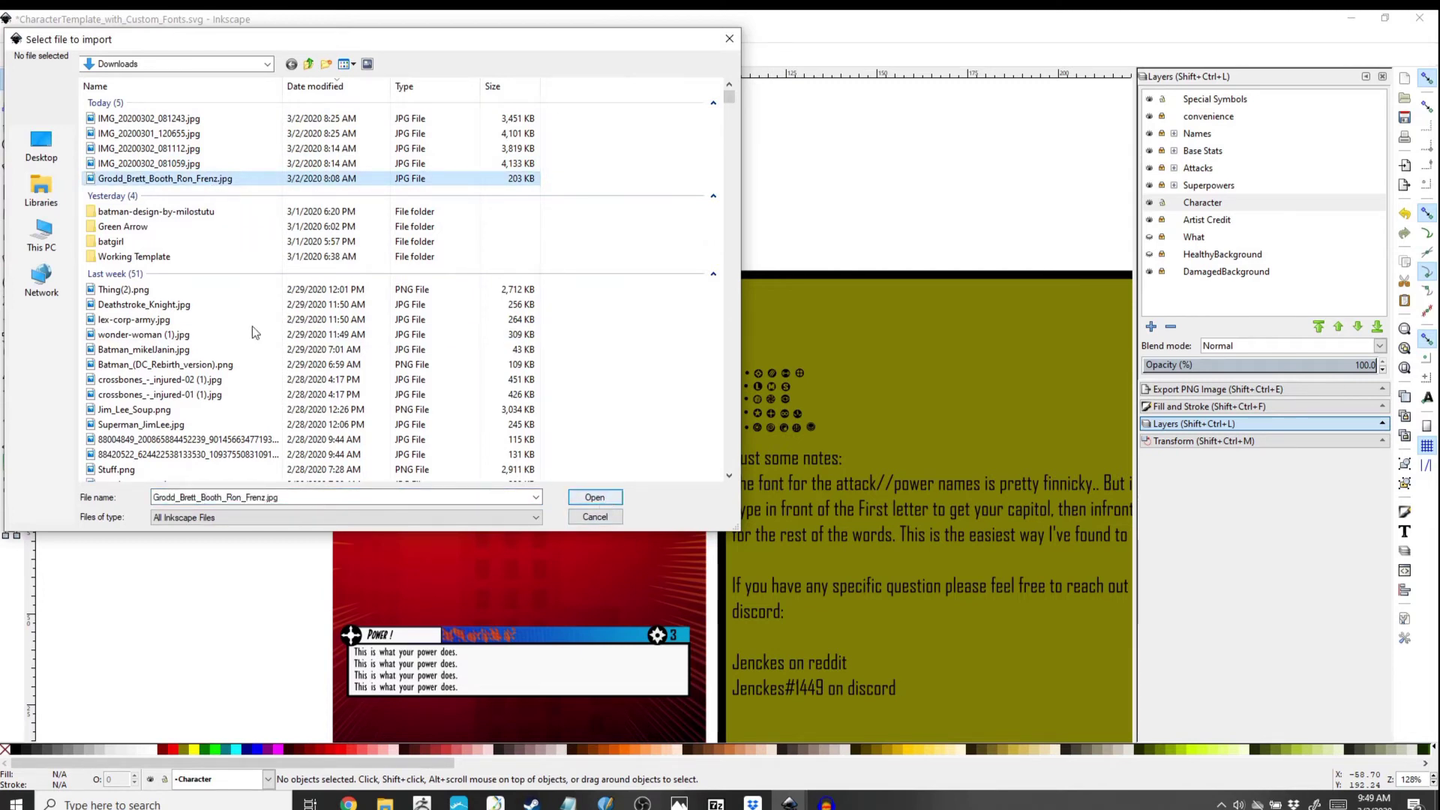
pyautogui.click(41, 201)
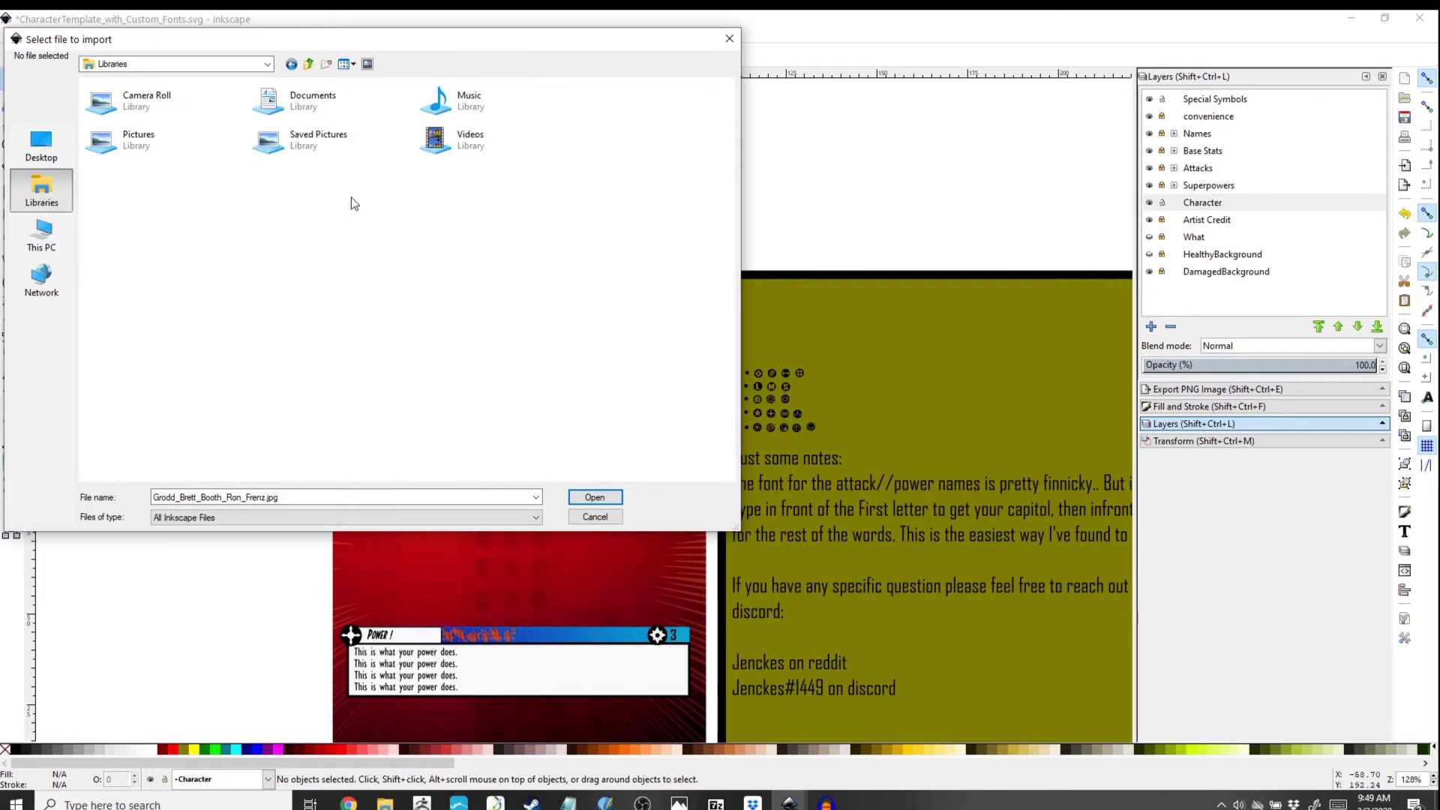
pyautogui.click(73, 241)
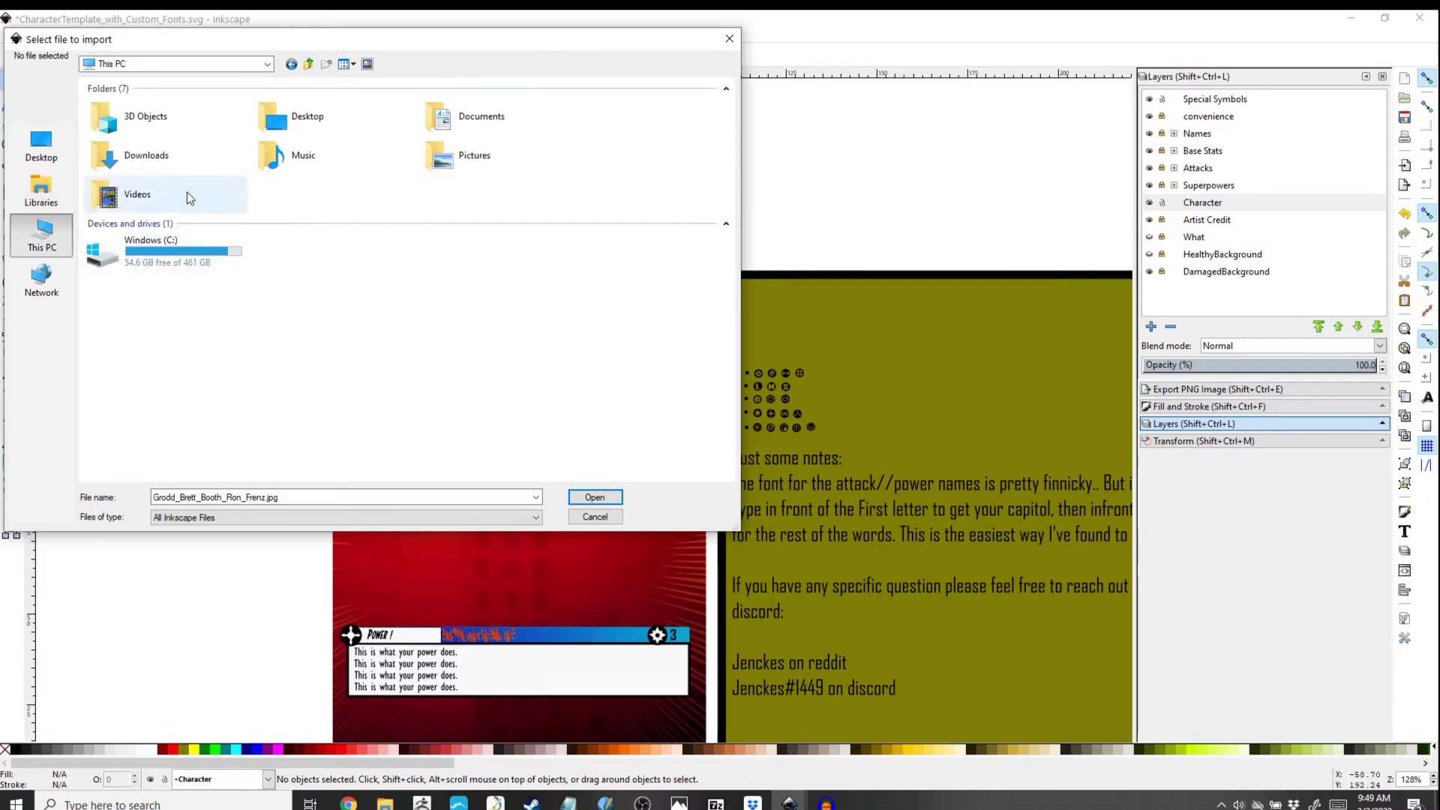
pyautogui.doubleClick(186, 252)
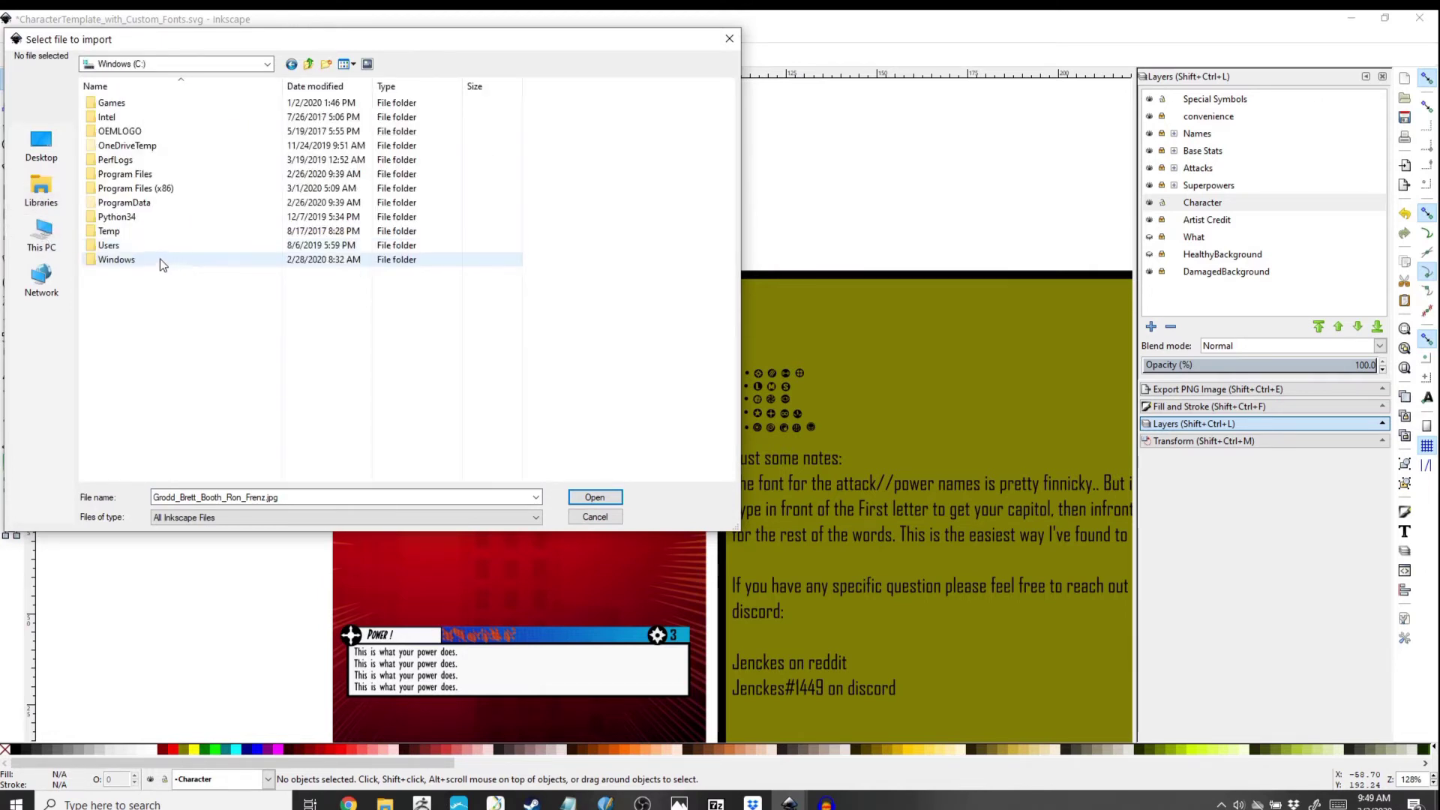
pyautogui.doubleClick(156, 244)
pyautogui.doubleClick(129, 102)
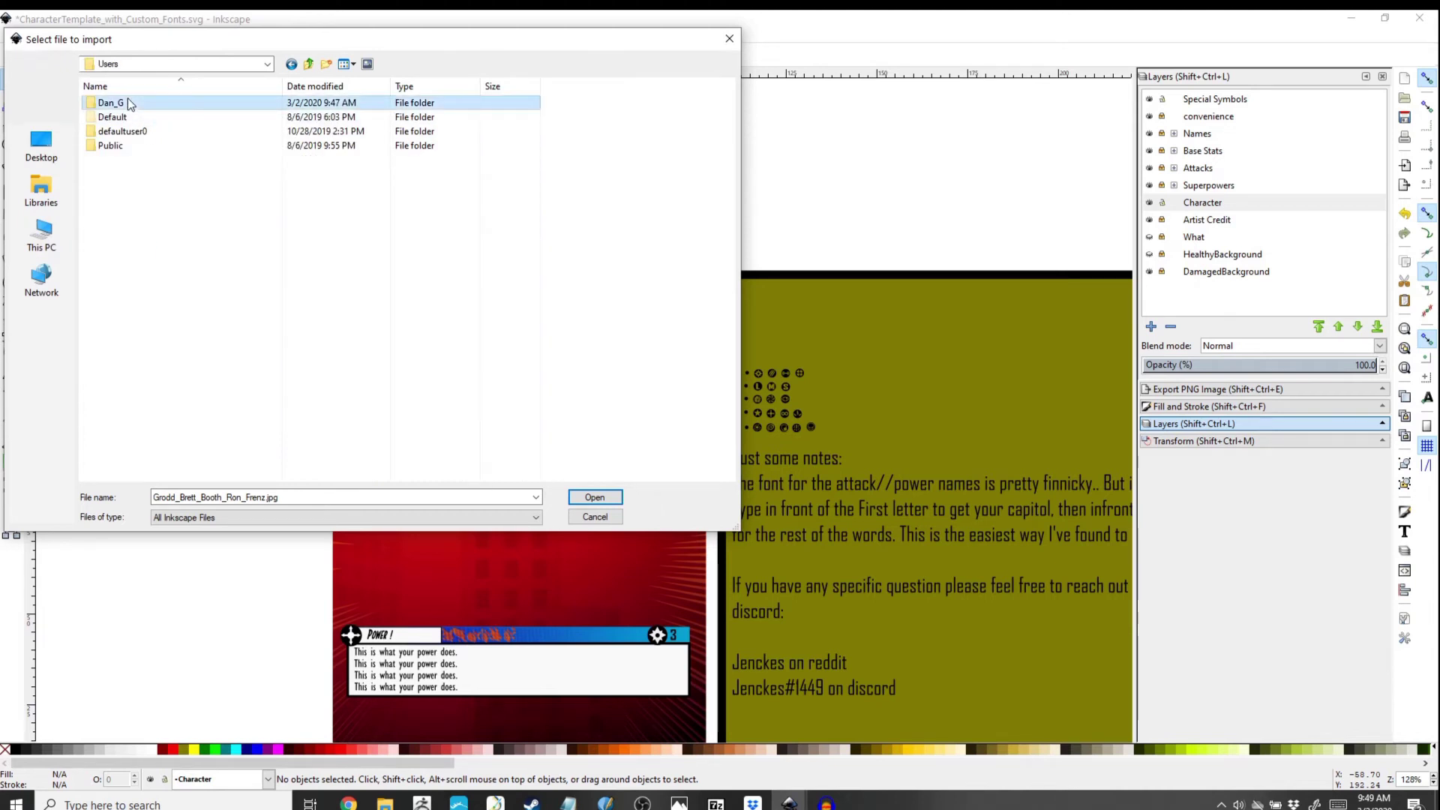
pyautogui.scroll(-5, 224, 285)
pyautogui.scroll(-3, 218, 308)
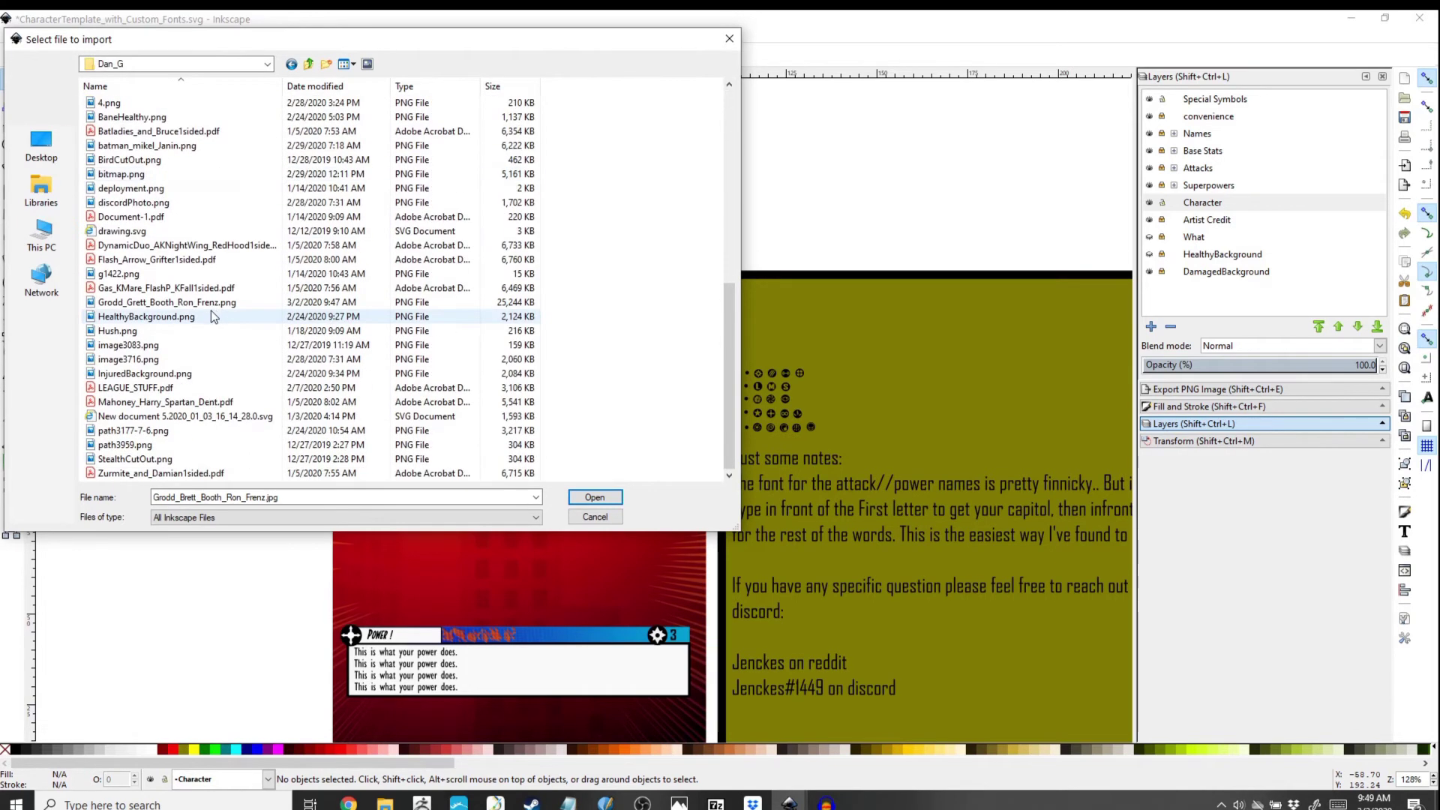
pyautogui.click(208, 302)
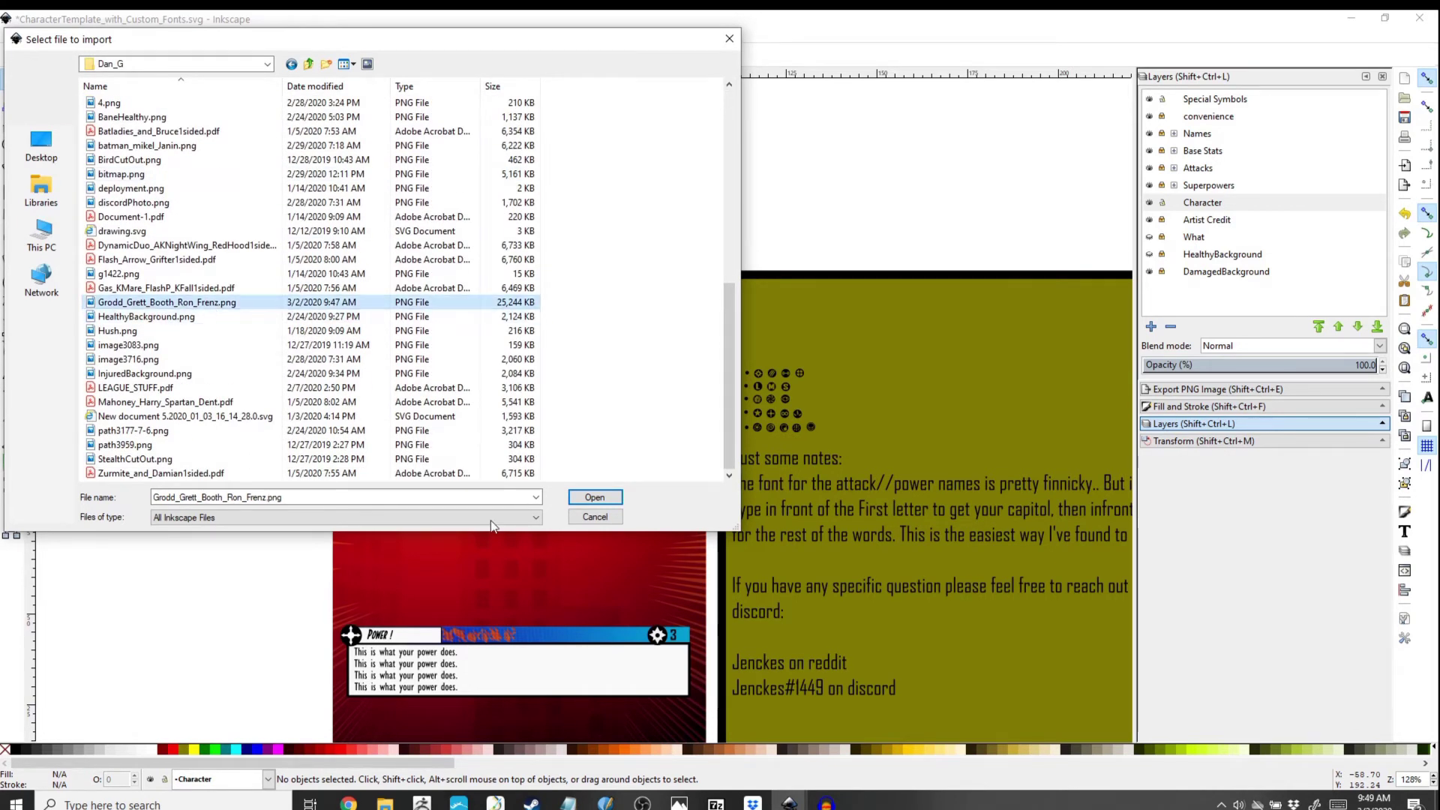
pyautogui.click(594, 498)
pyautogui.click(799, 507)
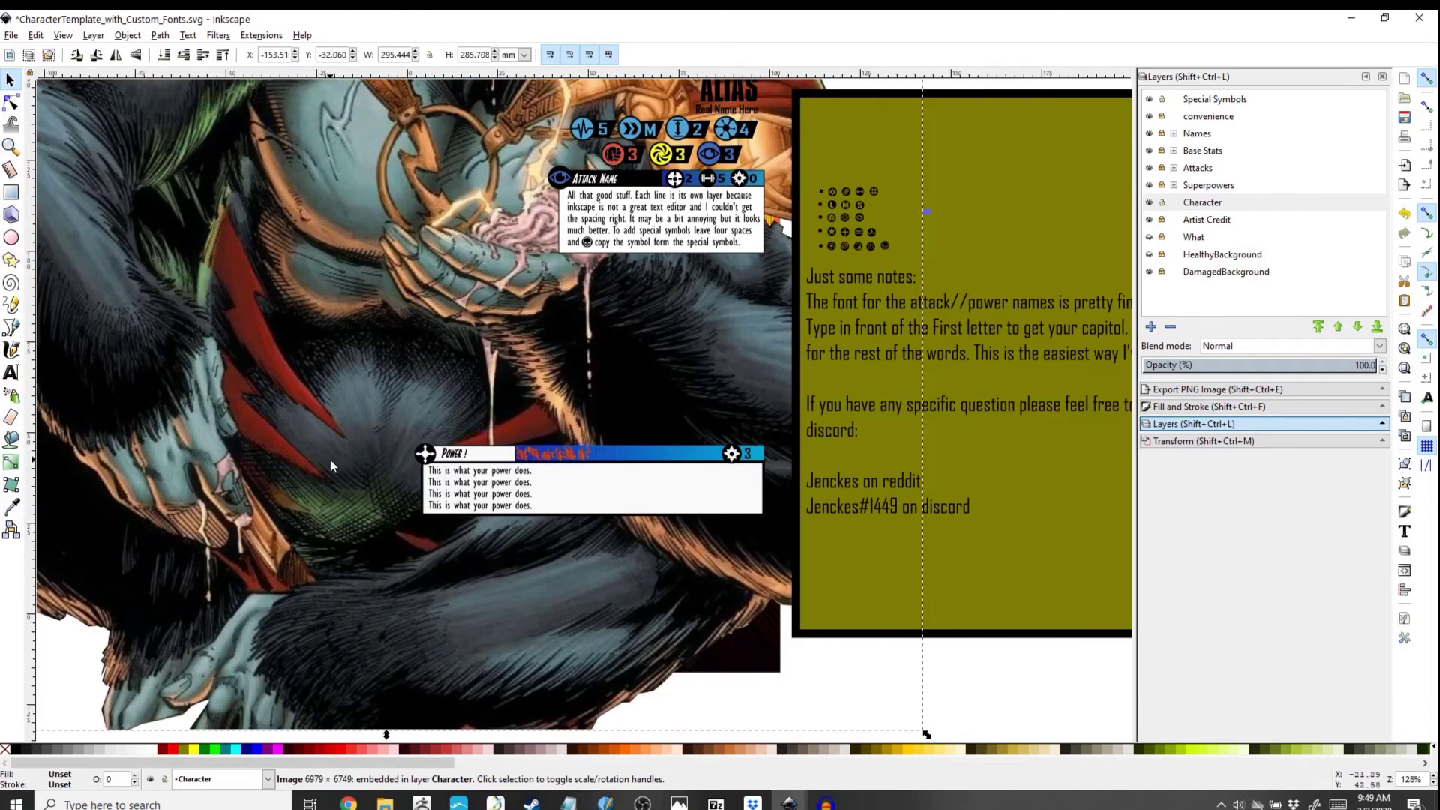
# Step: Centre the Grodd image over the card and scale it proportionally by 95% repeatedly until it is about 74 mm wide
pyautogui.scroll(-3, 330, 461)
pyautogui.moveTo(324, 417); pyautogui.dragTo(406, 426)
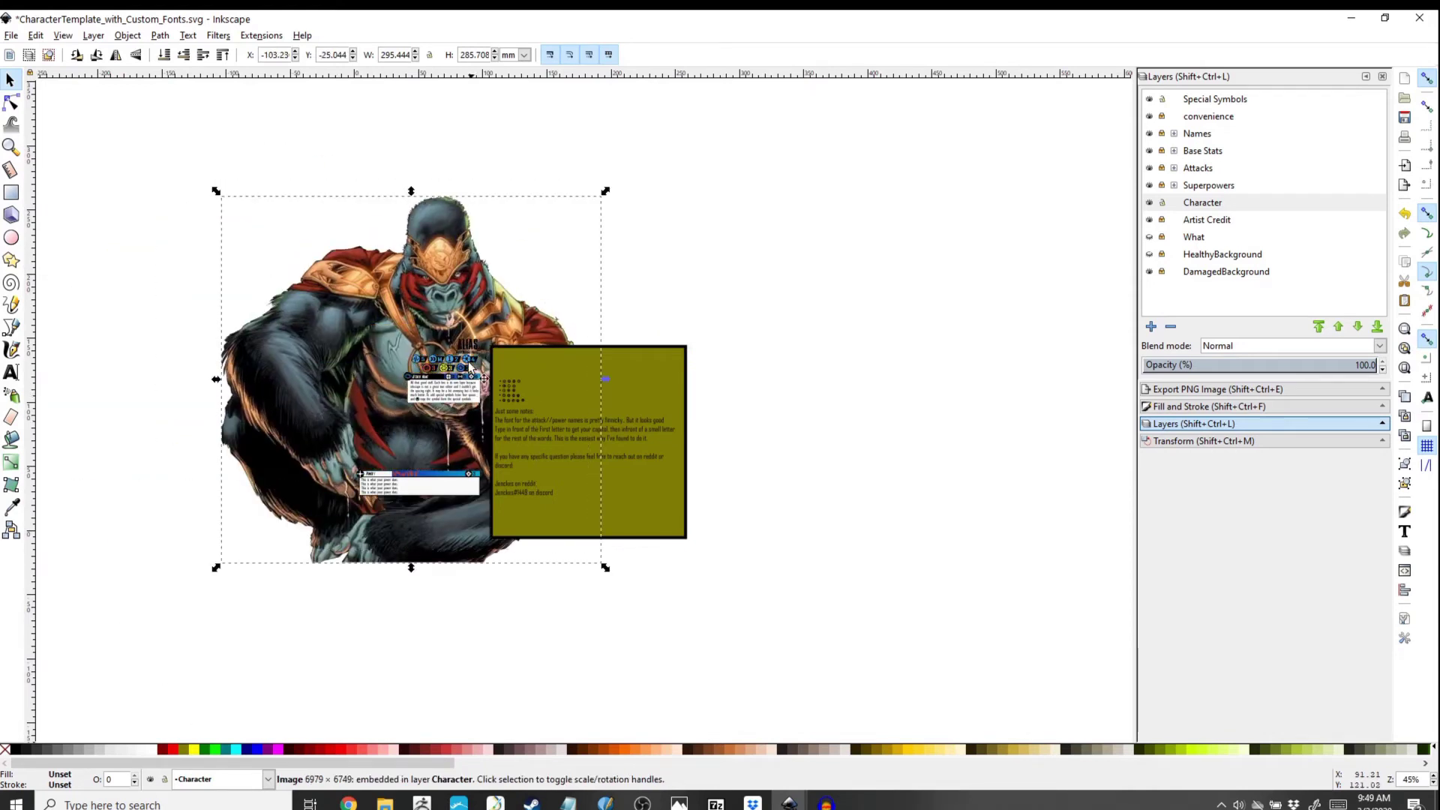
pyautogui.click(128, 36)
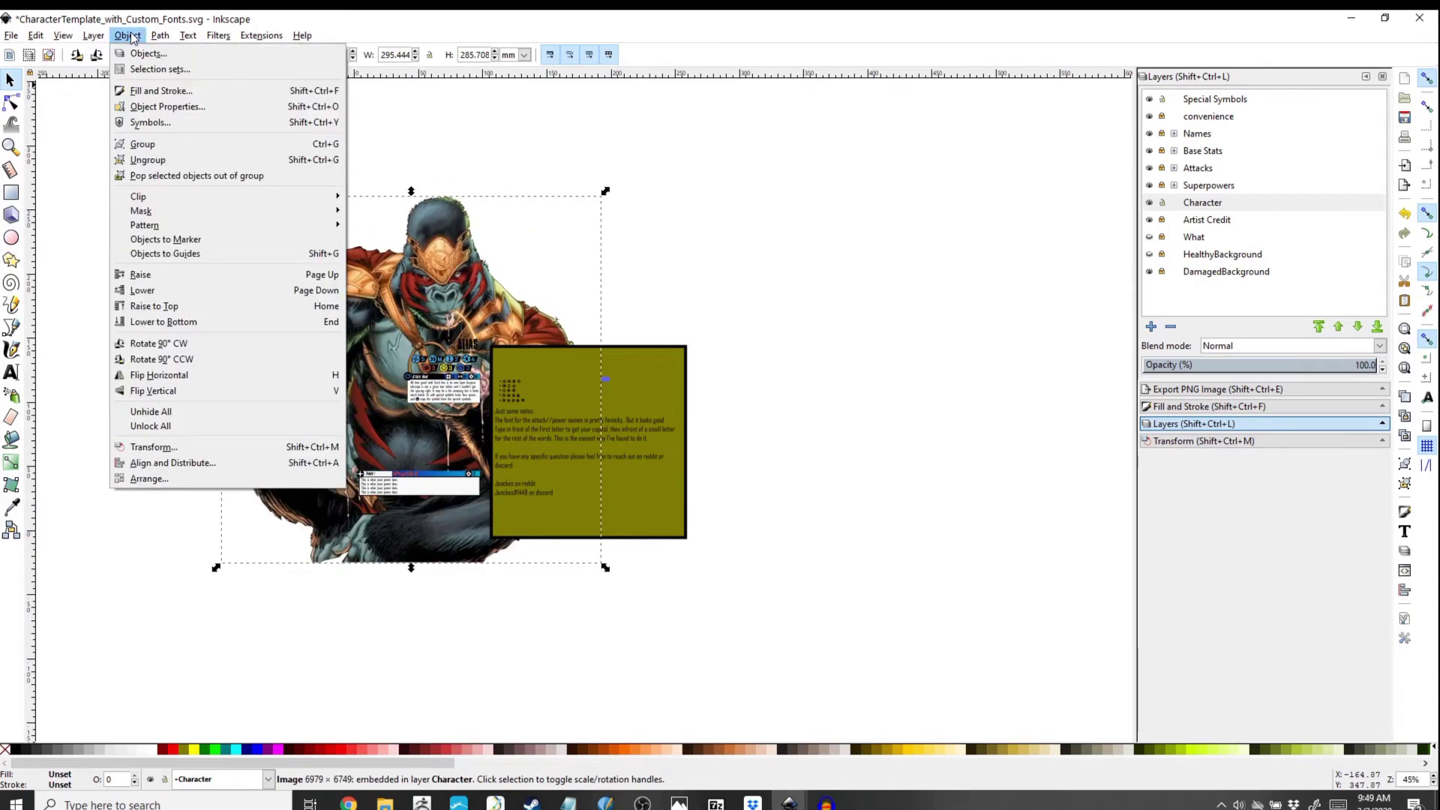
pyautogui.click(163, 447)
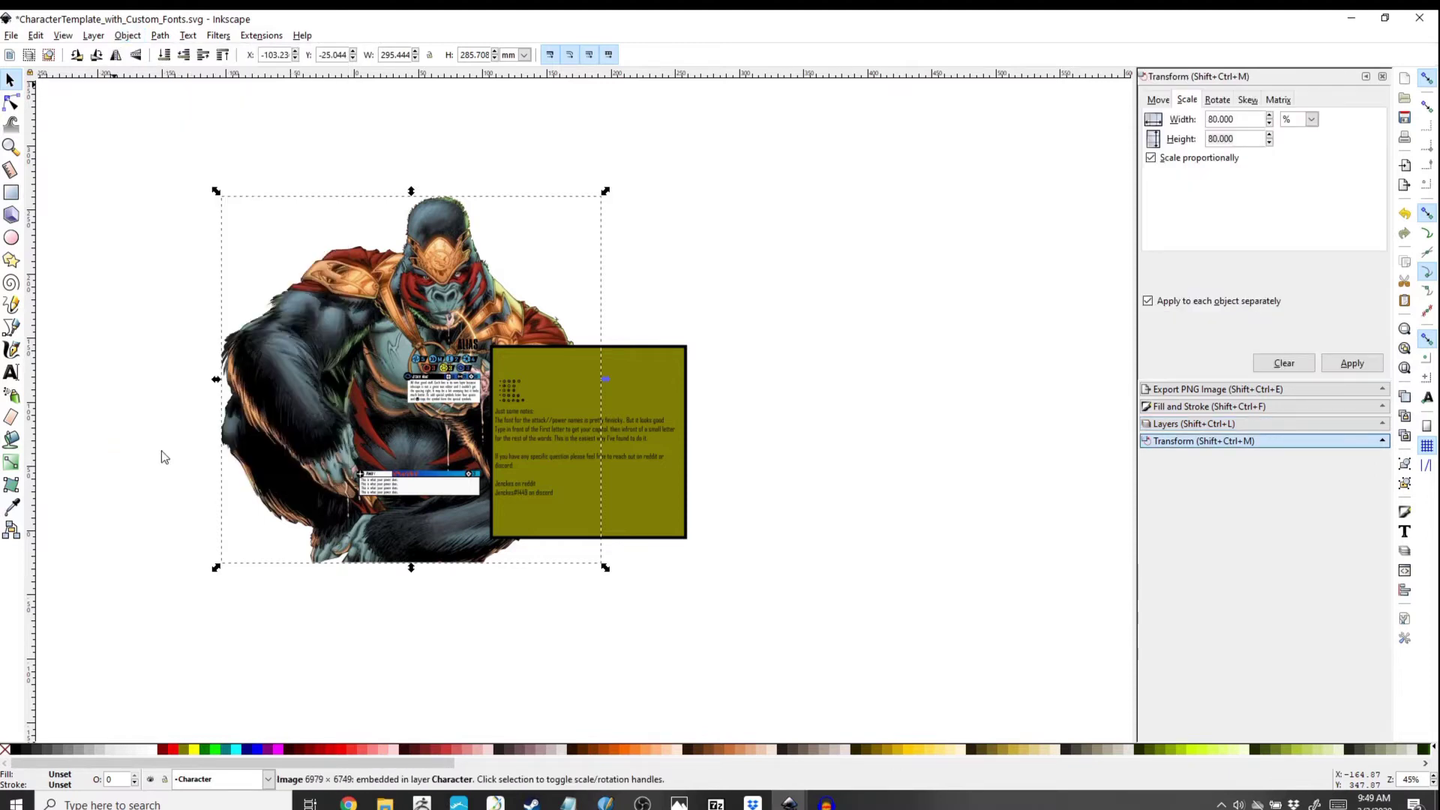
pyautogui.doubleClick(1232, 121)
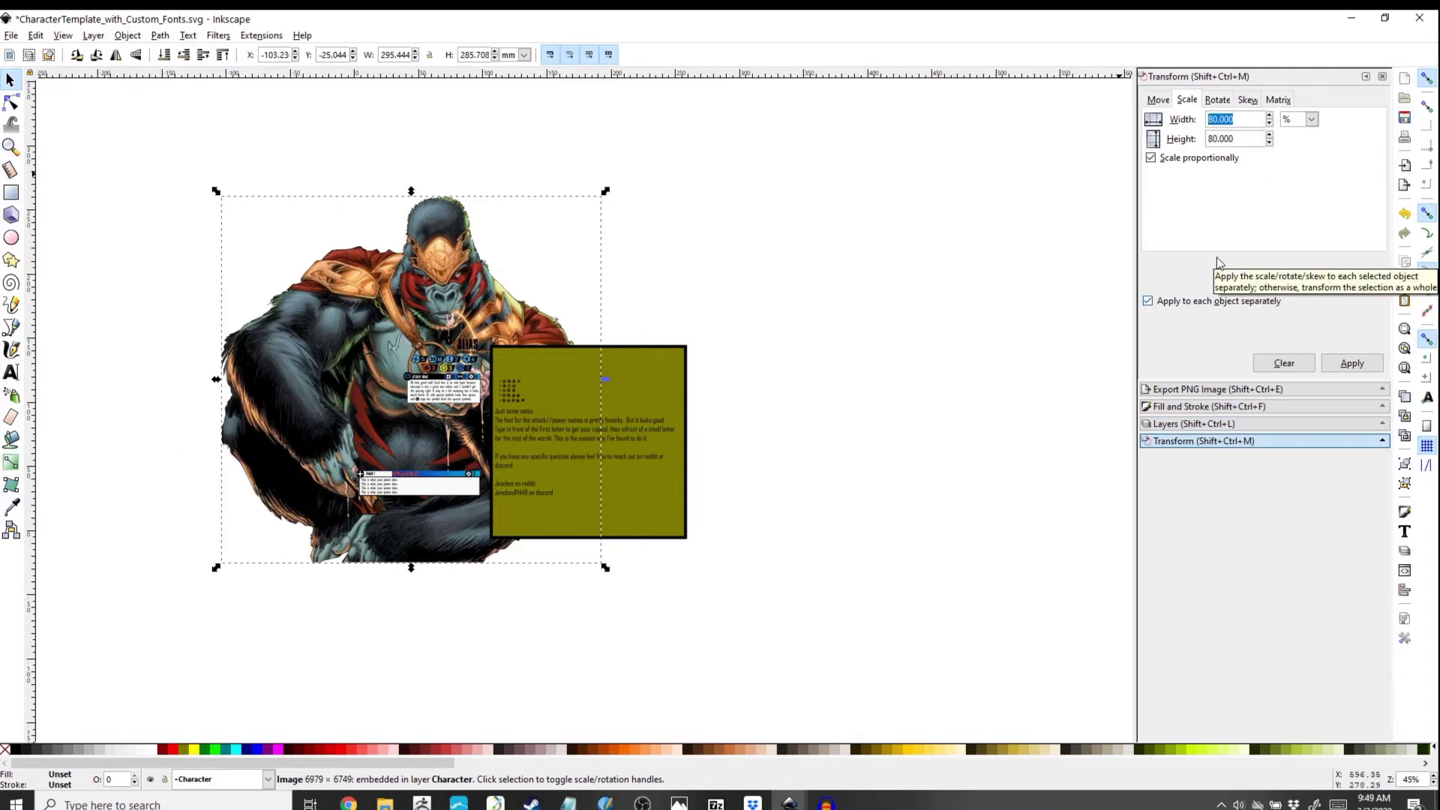
pyautogui.write('95')
pyautogui.press('Tab')
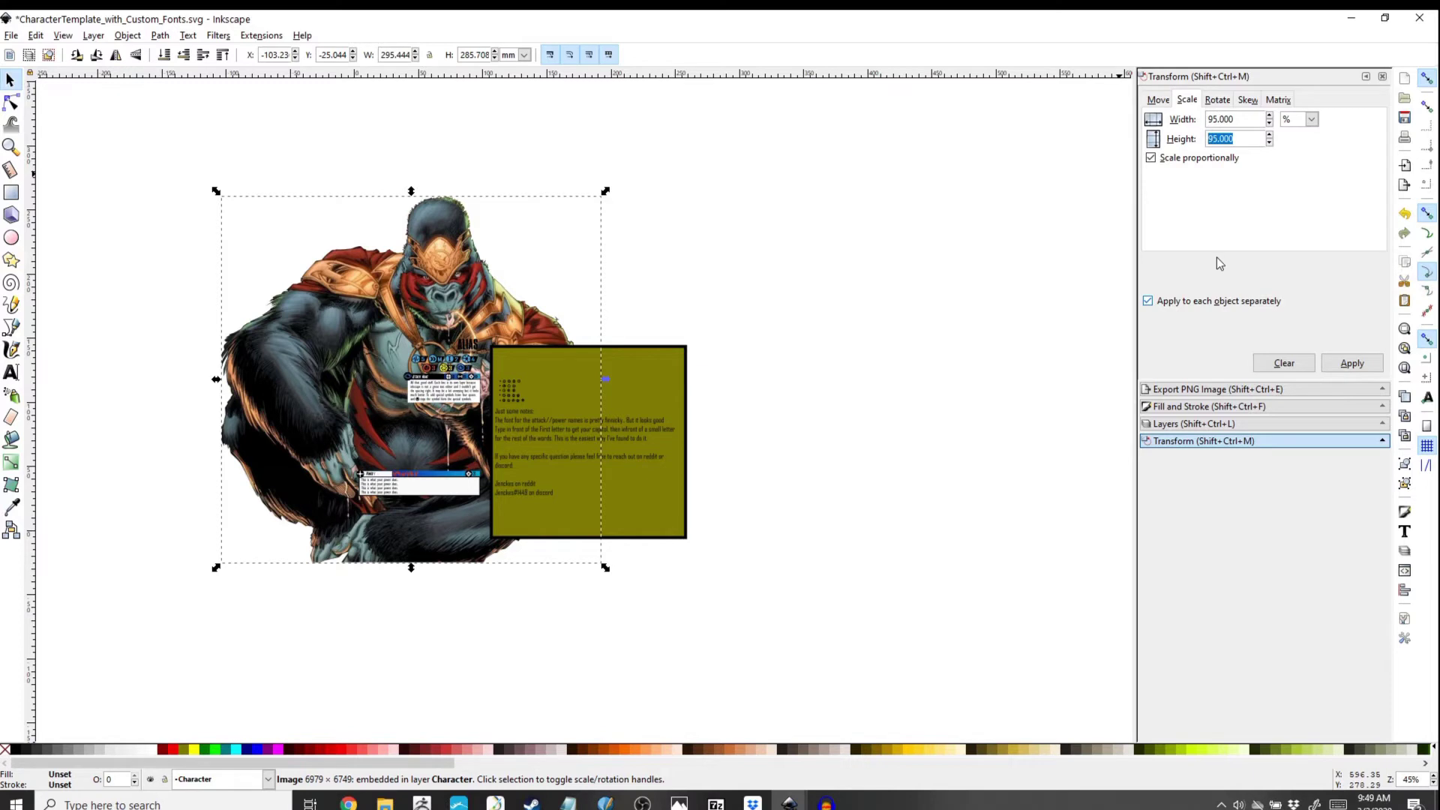
pyautogui.click(1352, 363)
pyautogui.click(1350, 363)
pyautogui.click(1350, 362)
pyautogui.click(1349, 363)
pyautogui.click(1350, 363)
pyautogui.click(1350, 363)
pyautogui.click(1350, 363)
pyautogui.click(1349, 363)
pyautogui.click(1350, 363)
pyautogui.click(1350, 363)
pyautogui.click(1350, 363)
pyautogui.click(1350, 363)
pyautogui.click(1350, 363)
pyautogui.click(1350, 363)
pyautogui.click(1349, 363)
pyautogui.click(1349, 363)
pyautogui.click(1350, 363)
pyautogui.click(1349, 363)
pyautogui.click(1349, 363)
pyautogui.click(1350, 363)
pyautogui.click(1350, 363)
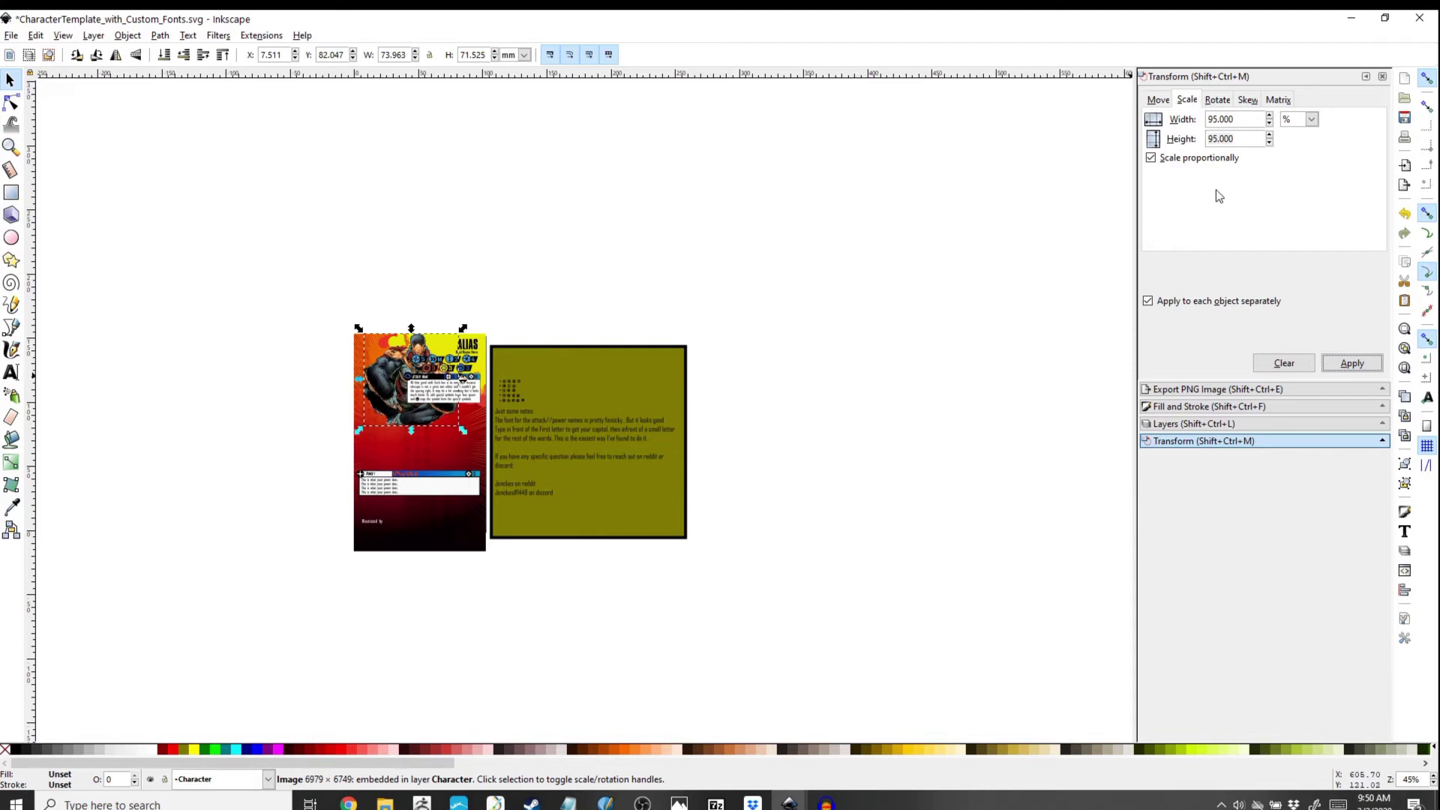
# Step: Shrink the Grodd image with repeated 95% scaling to about 52 mm wide and place it against the card's left edge
pyautogui.scroll(4, 377, 446)
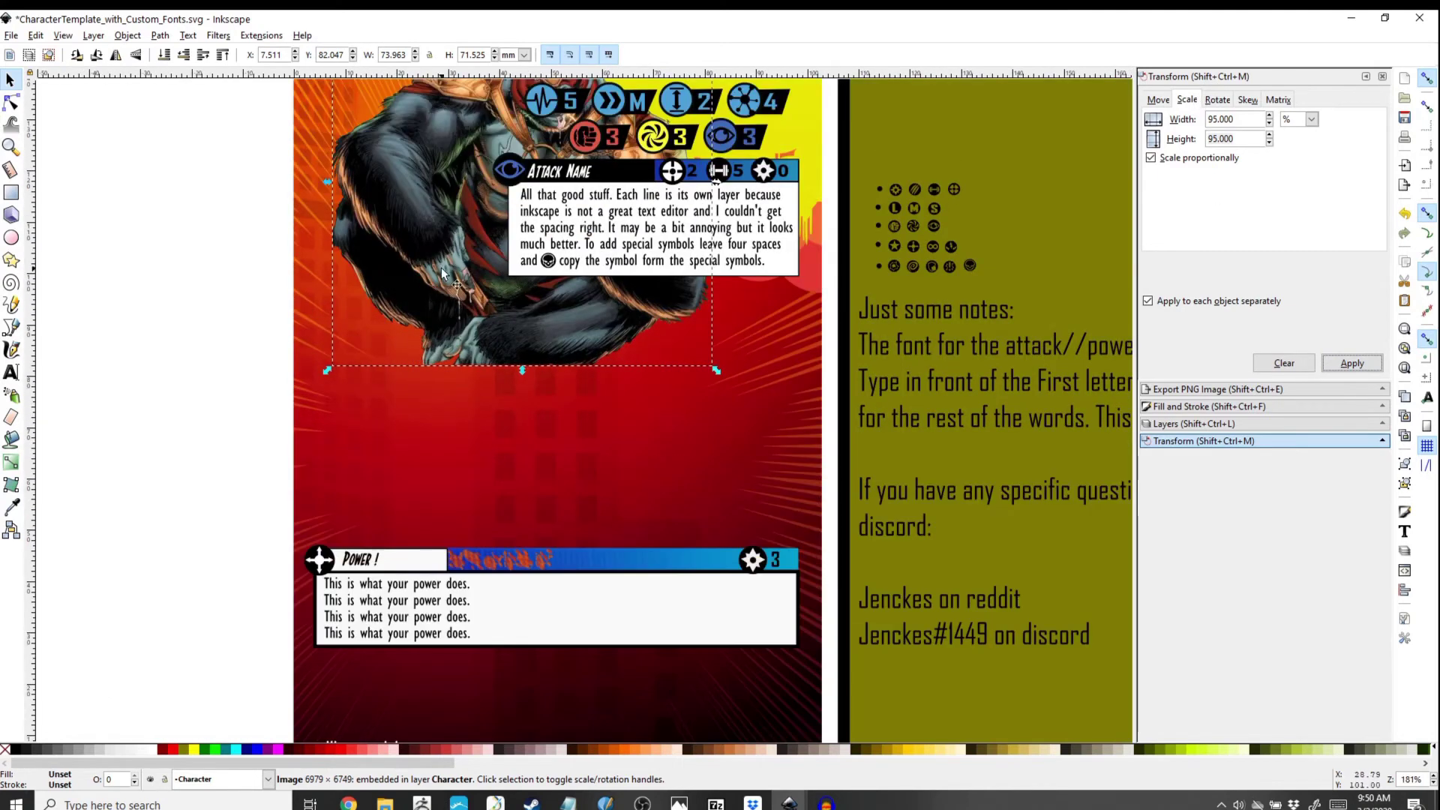
pyautogui.moveTo(404, 298); pyautogui.dragTo(369, 325)
pyautogui.scroll(4, 1100, 479)
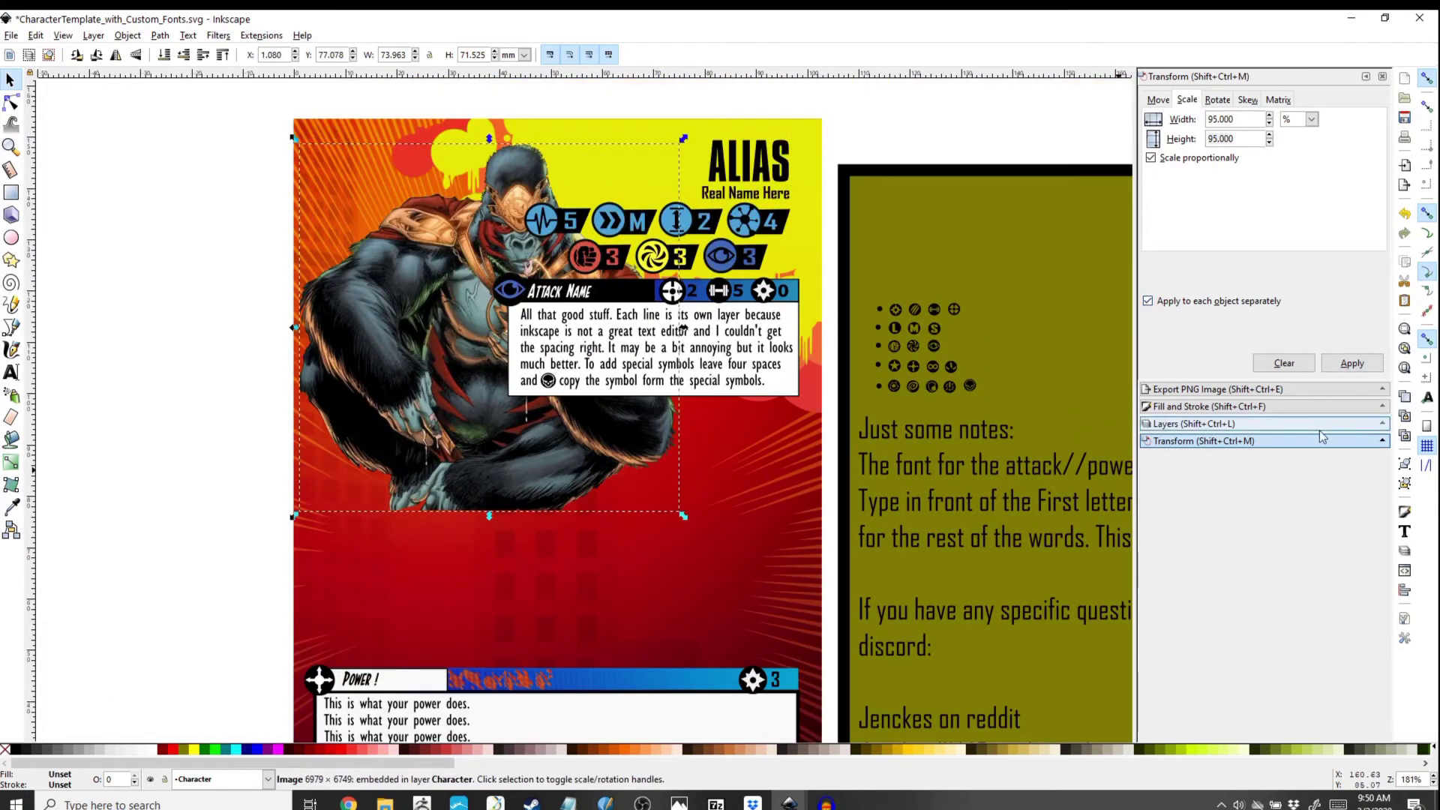
pyautogui.click(1350, 363)
pyautogui.click(1350, 362)
pyautogui.click(1350, 363)
pyautogui.click(1350, 363)
pyautogui.click(1349, 363)
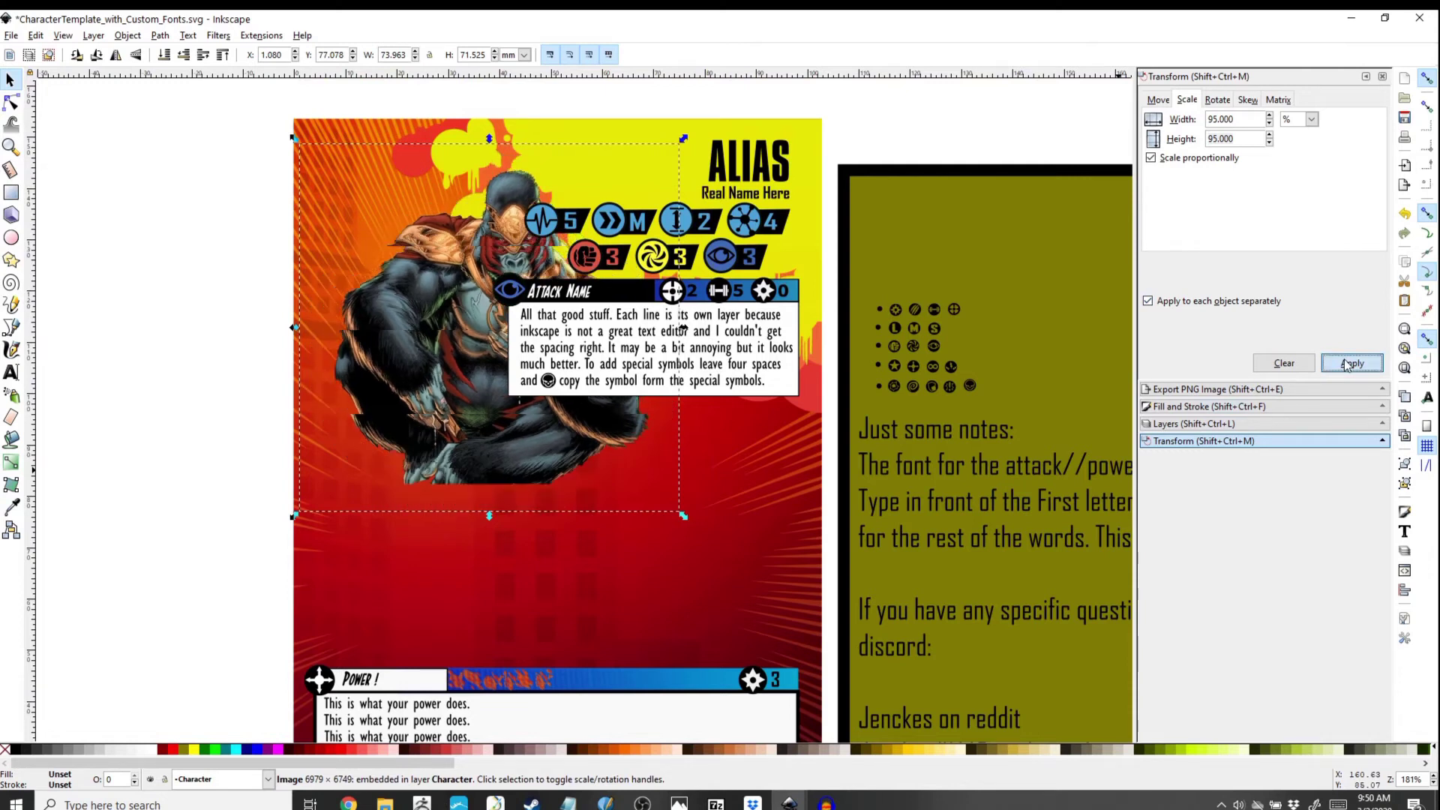
pyautogui.click(1349, 363)
pyautogui.click(1349, 363)
pyautogui.moveTo(428, 317); pyautogui.dragTo(386, 330)
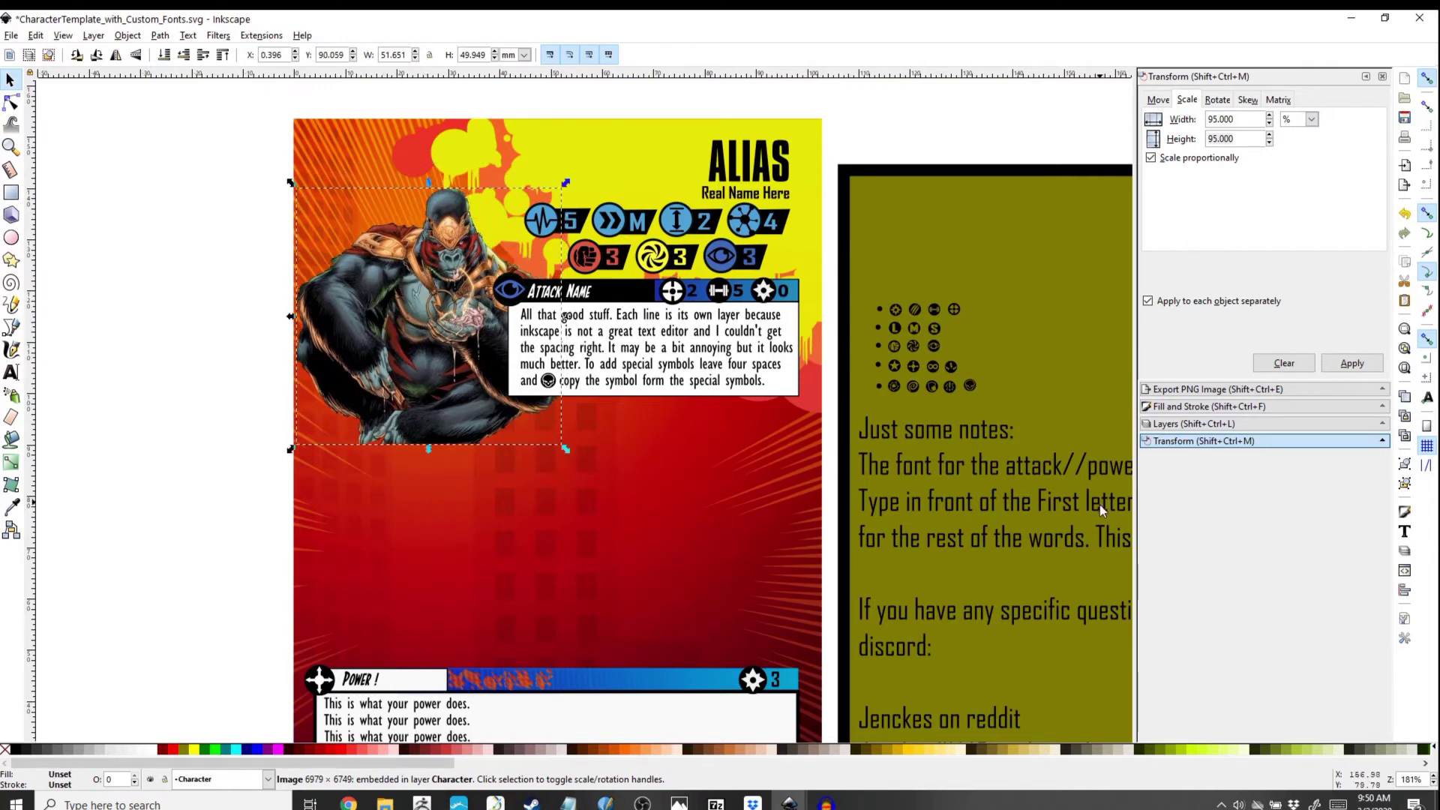
# Step: Hide the DamagedBackground layer
pyautogui.click(1162, 424)
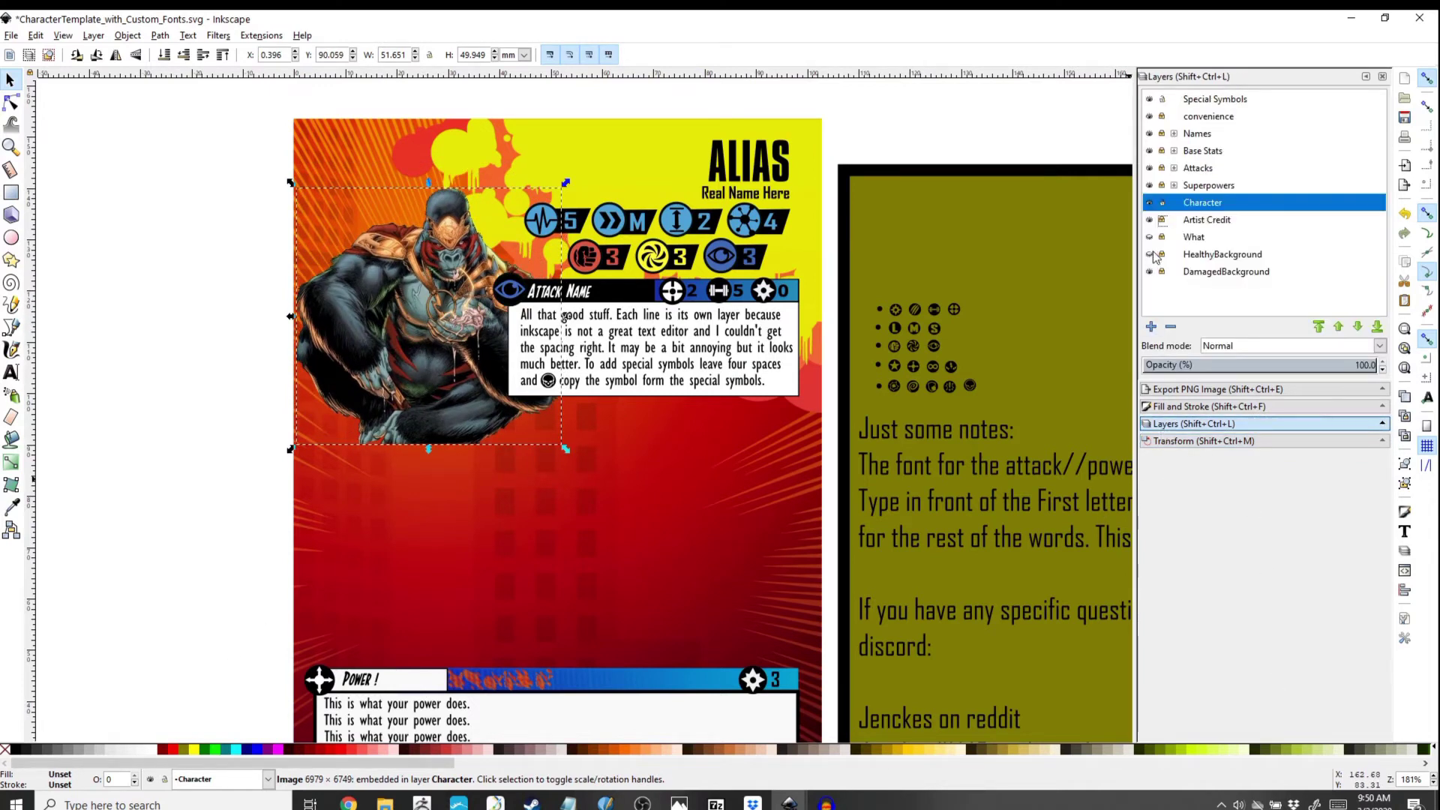
pyautogui.click(1150, 274)
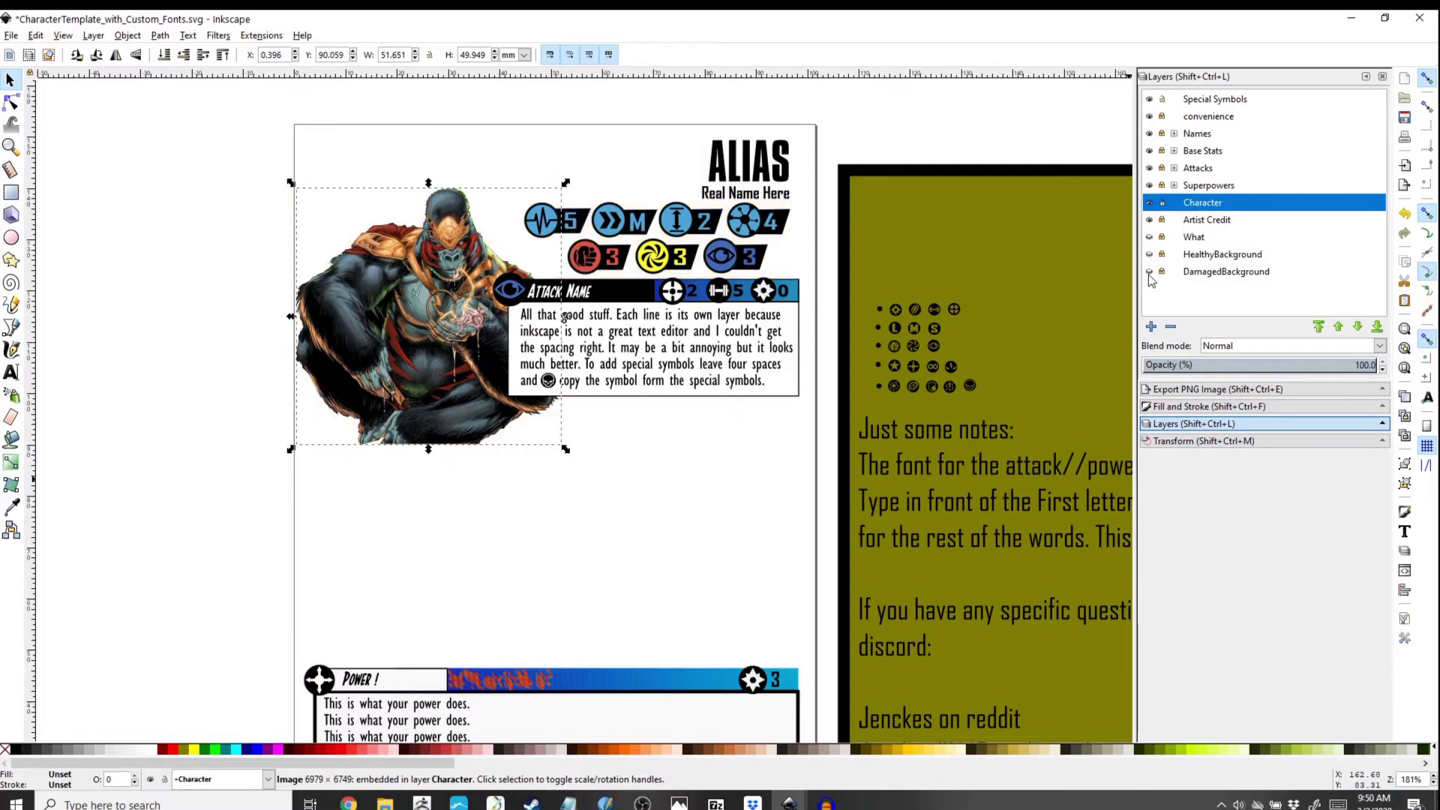
# Step: Position the Grodd image beside the stats and attack box at about X 2.0, Y 87.7 mm, and lock the Character layer
pyautogui.moveTo(465, 352); pyautogui.dragTo(470, 317)
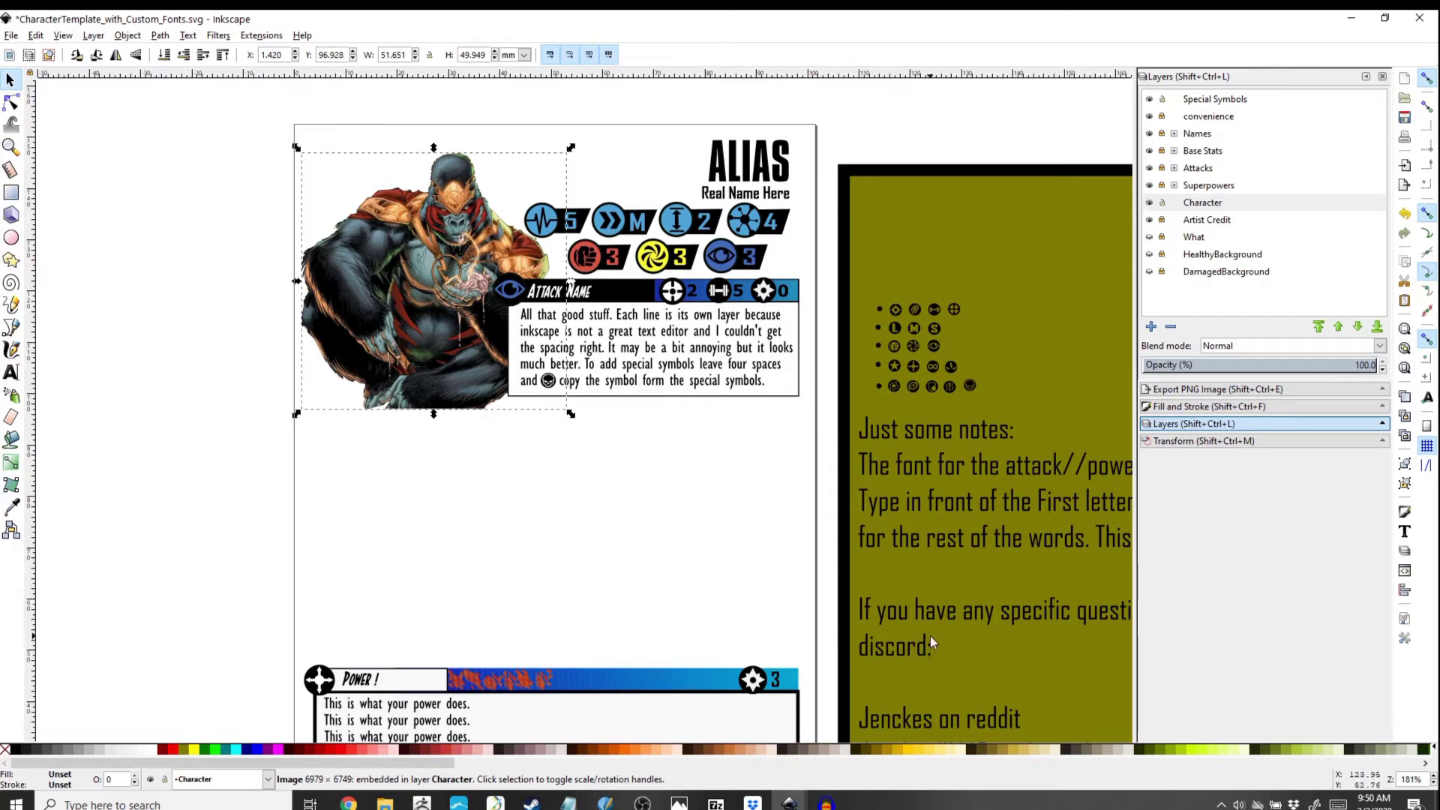
pyautogui.moveTo(438, 353); pyautogui.dragTo(413, 351)
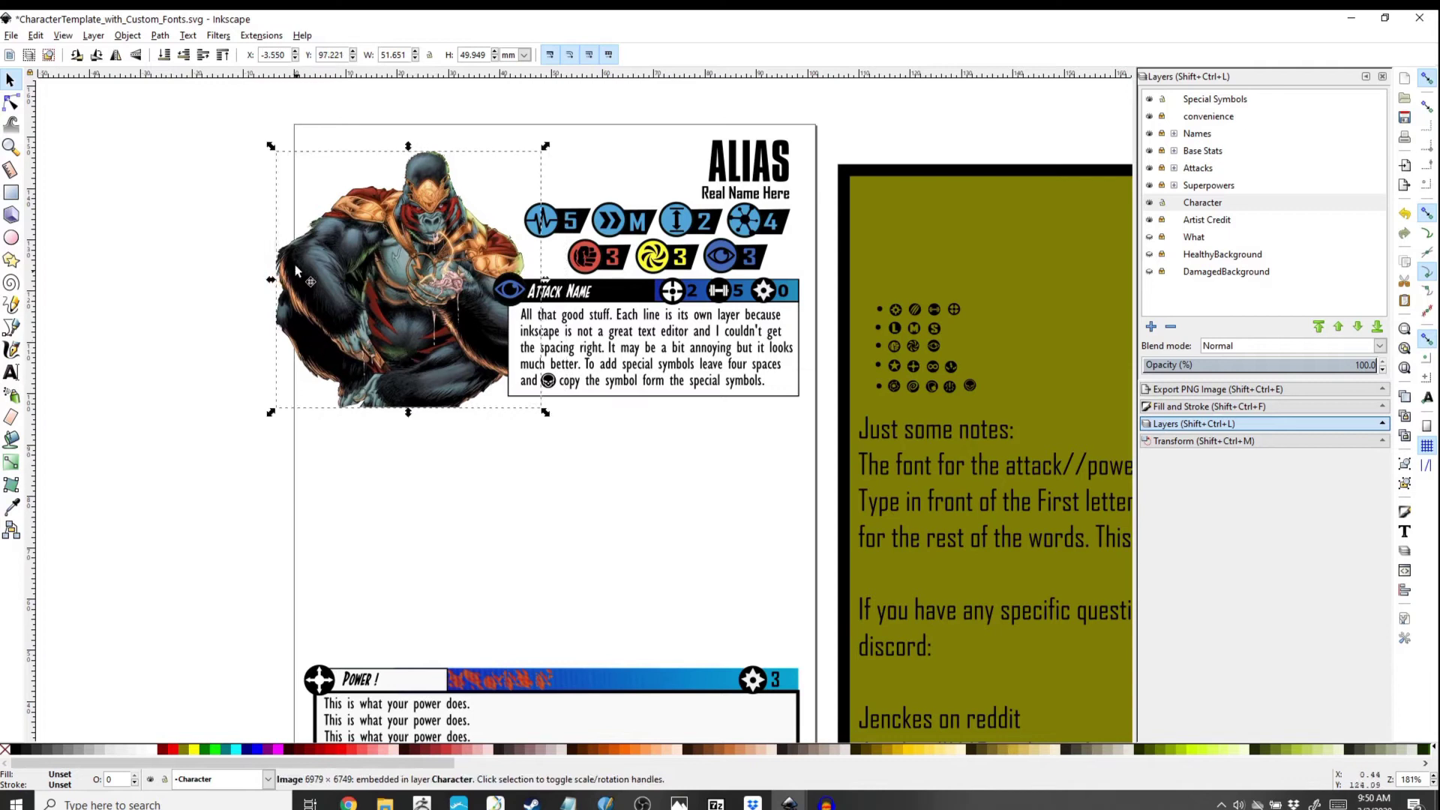
pyautogui.moveTo(402, 306); pyautogui.dragTo(414, 294)
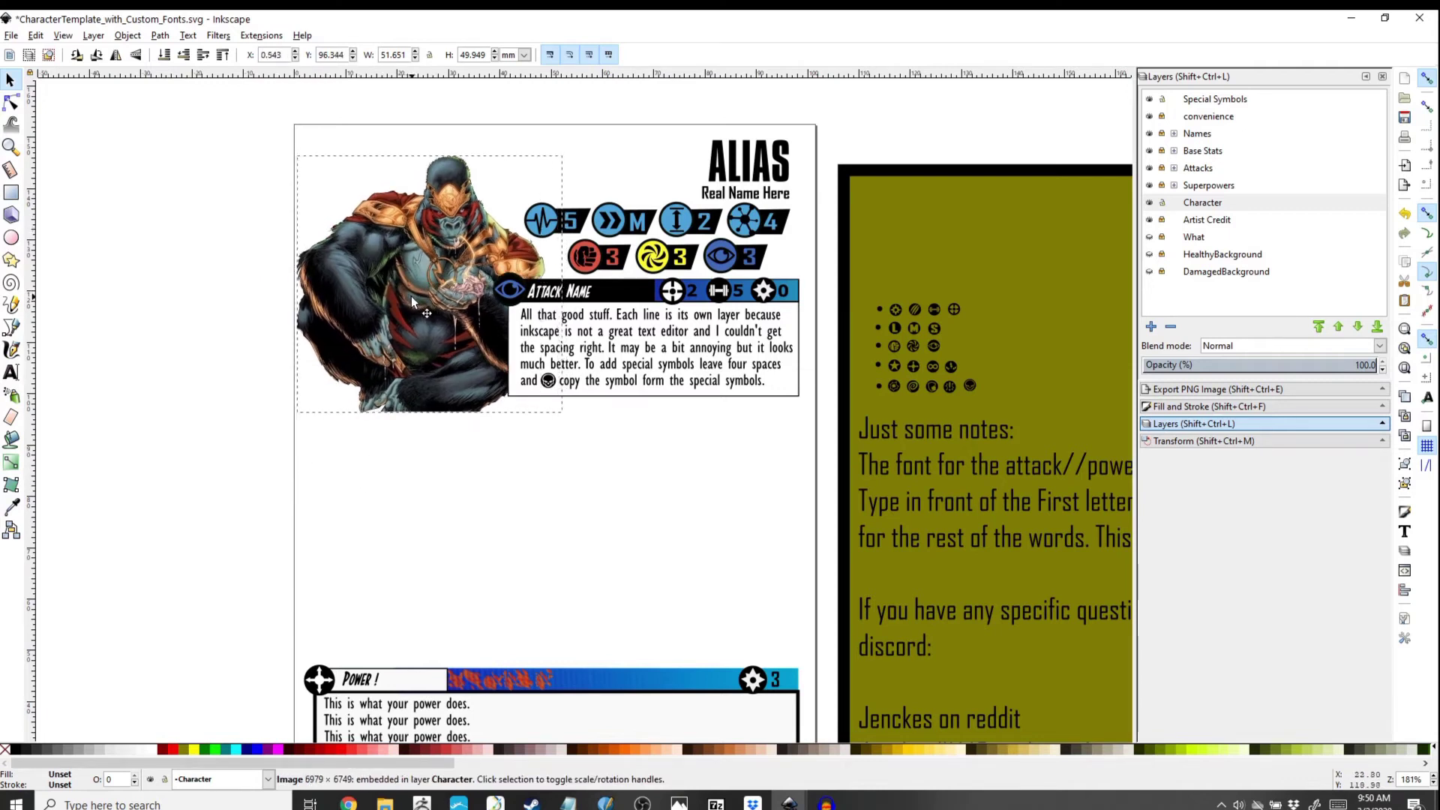
pyautogui.moveTo(394, 370); pyautogui.dragTo(404, 417)
pyautogui.click(286, 534)
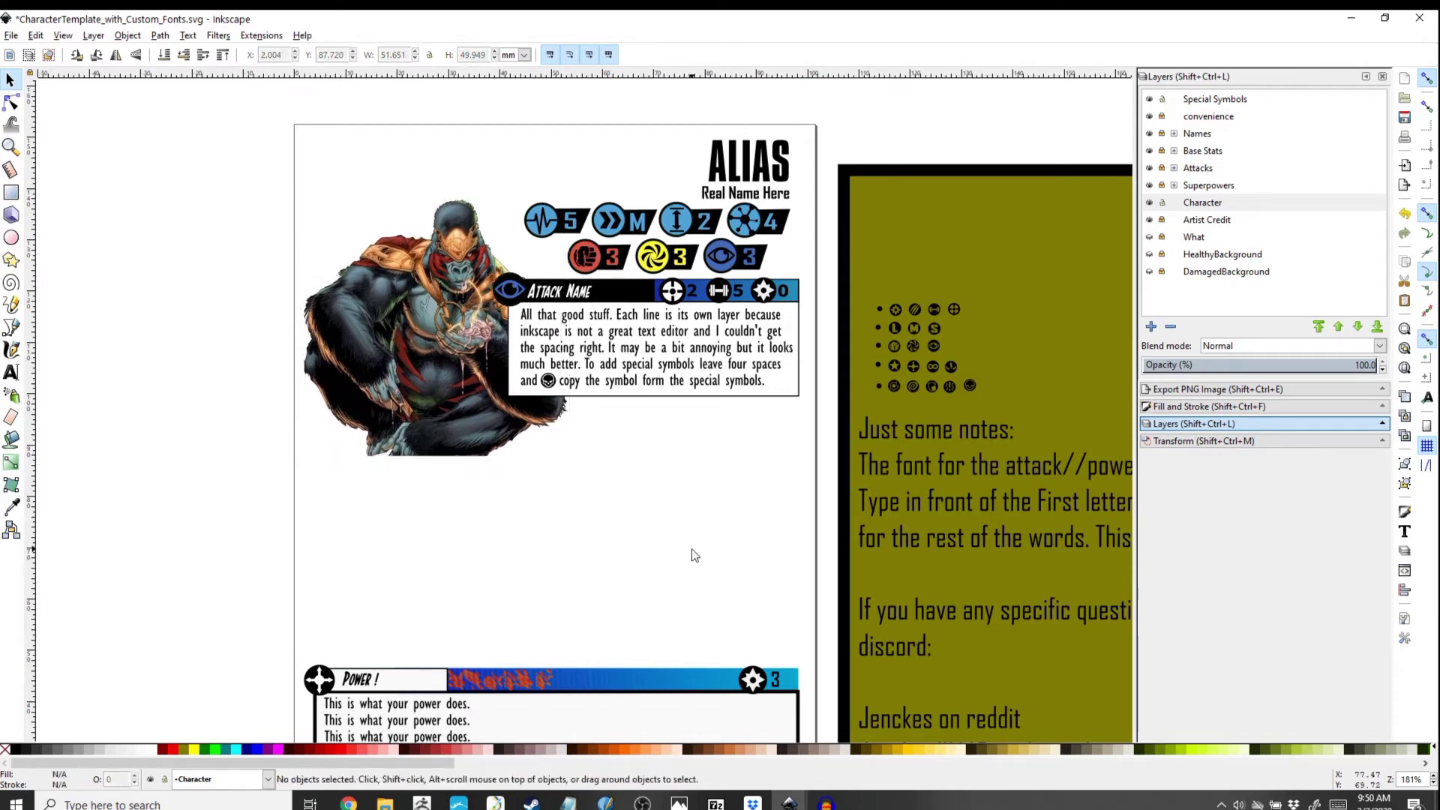
pyautogui.click(1162, 203)
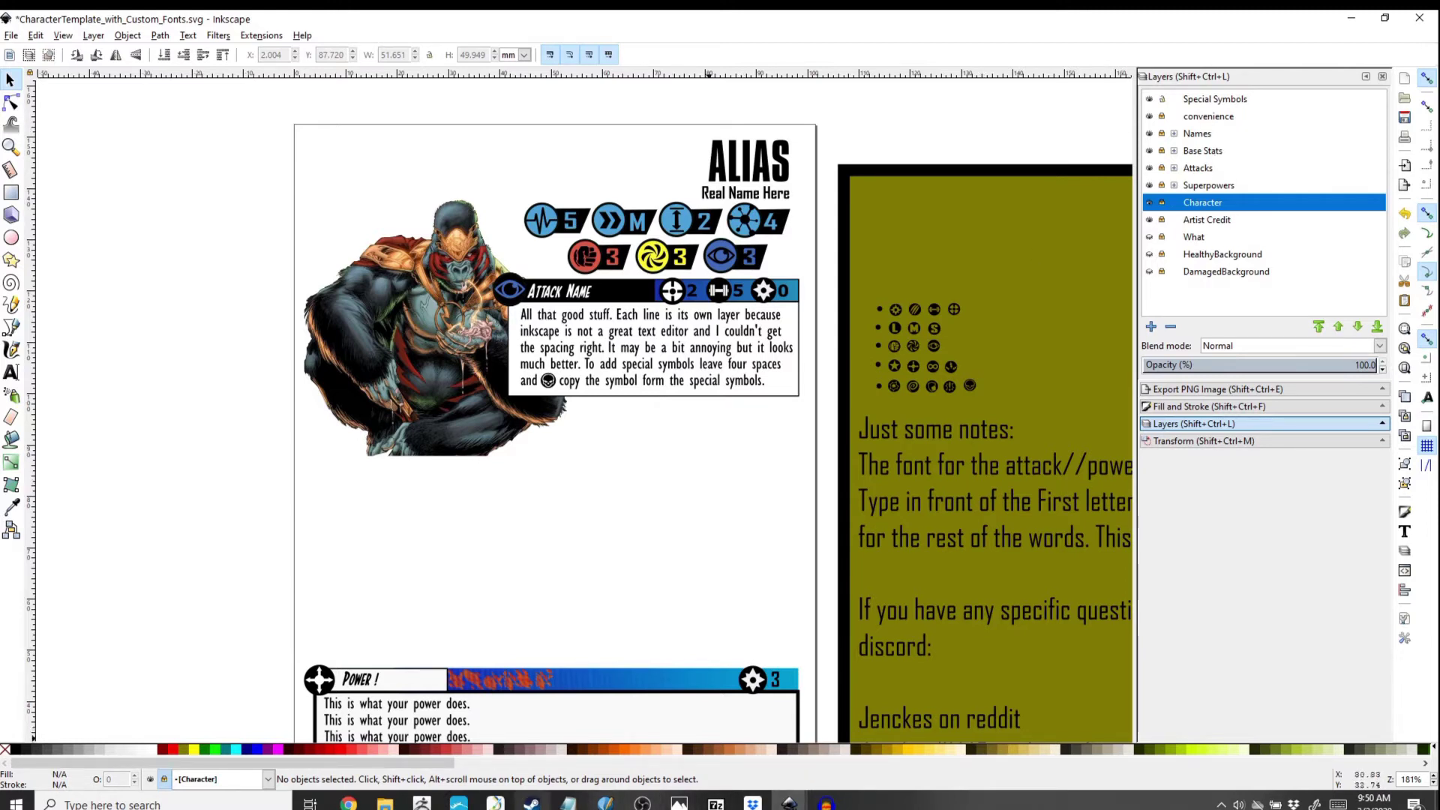
# Step: Switch to Notepad to consult the Gorilla Grodd stat notes, moving them clear of the card, and return to Inkscape
pyautogui.click(568, 803)
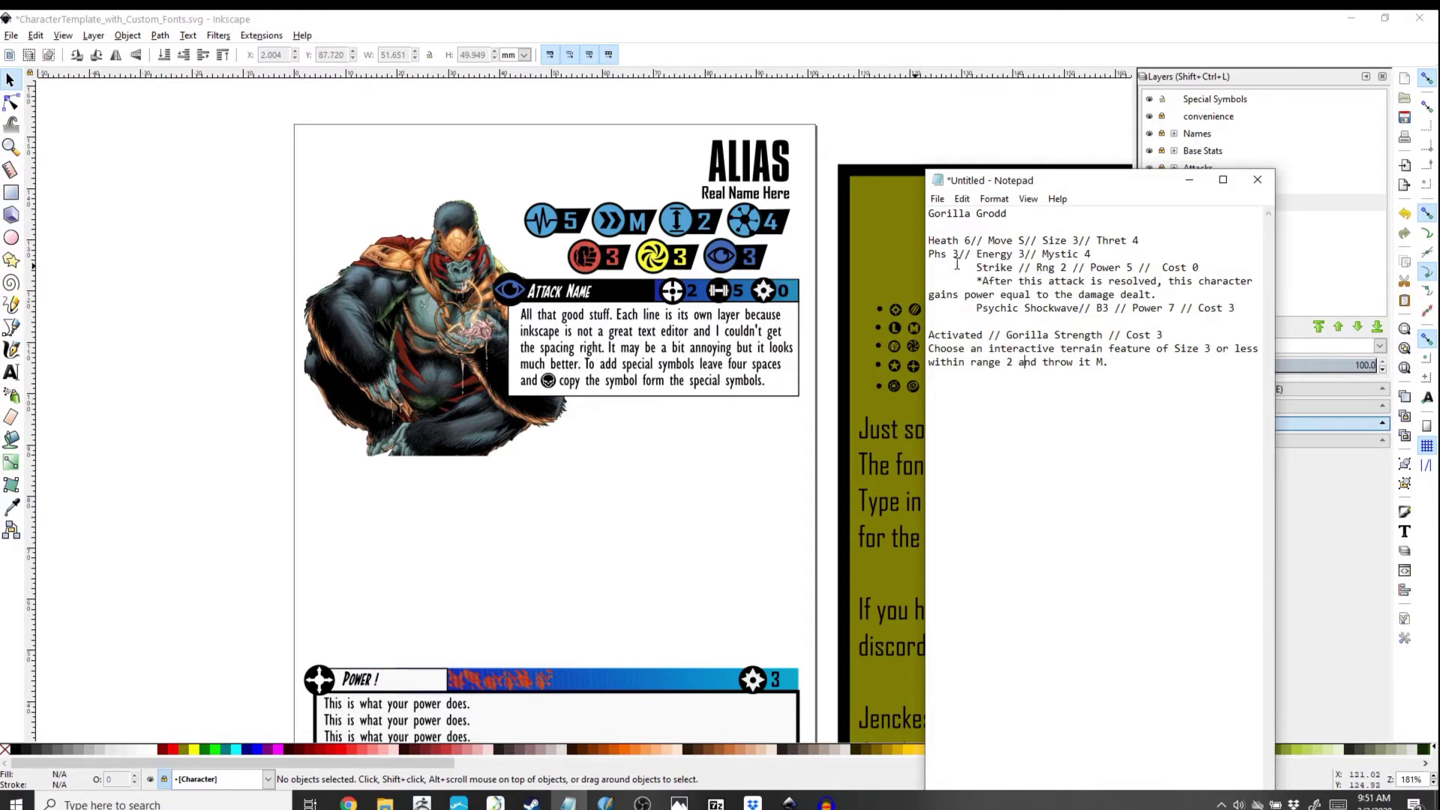
pyautogui.moveTo(1023, 183); pyautogui.dragTo(1000, 148)
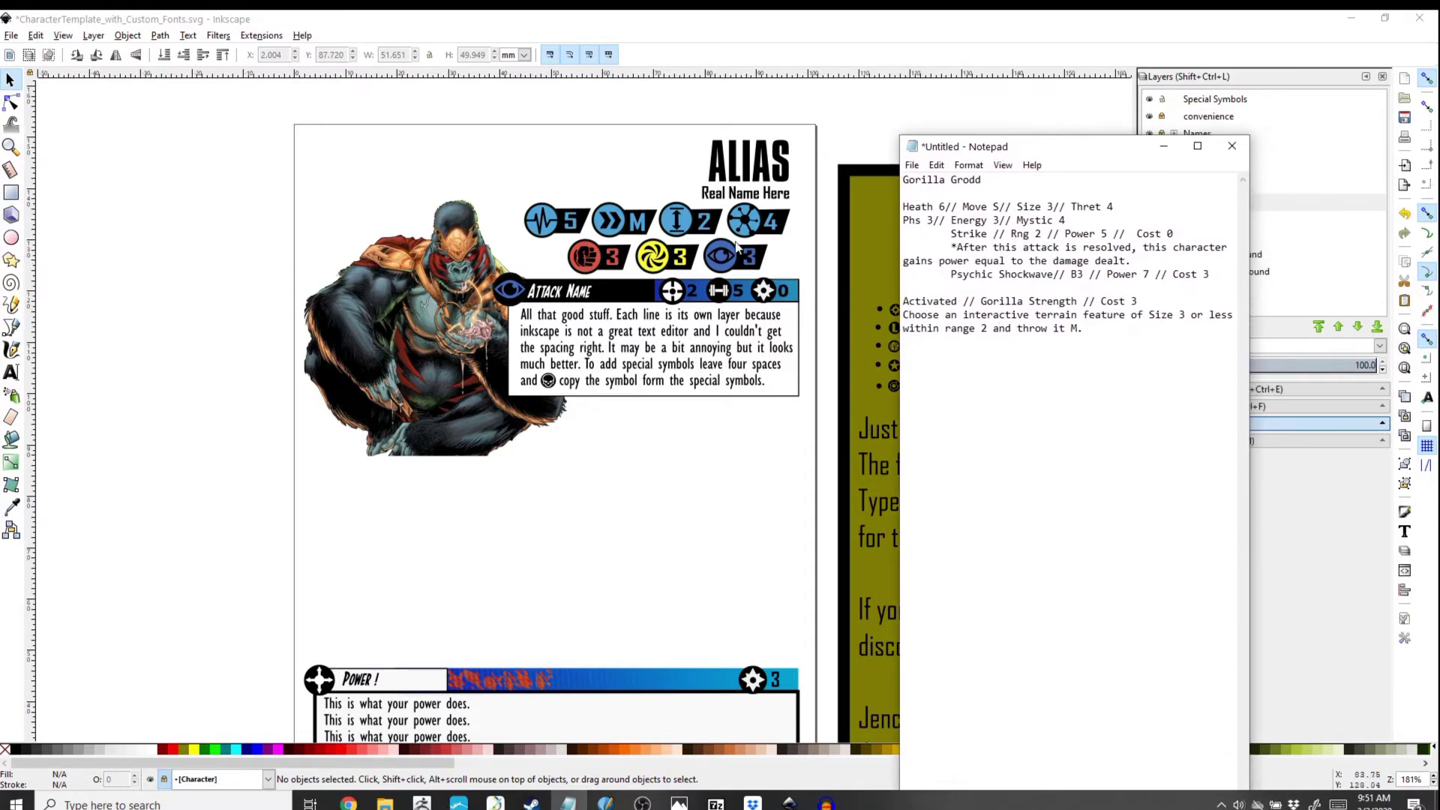
pyautogui.click(1167, 151)
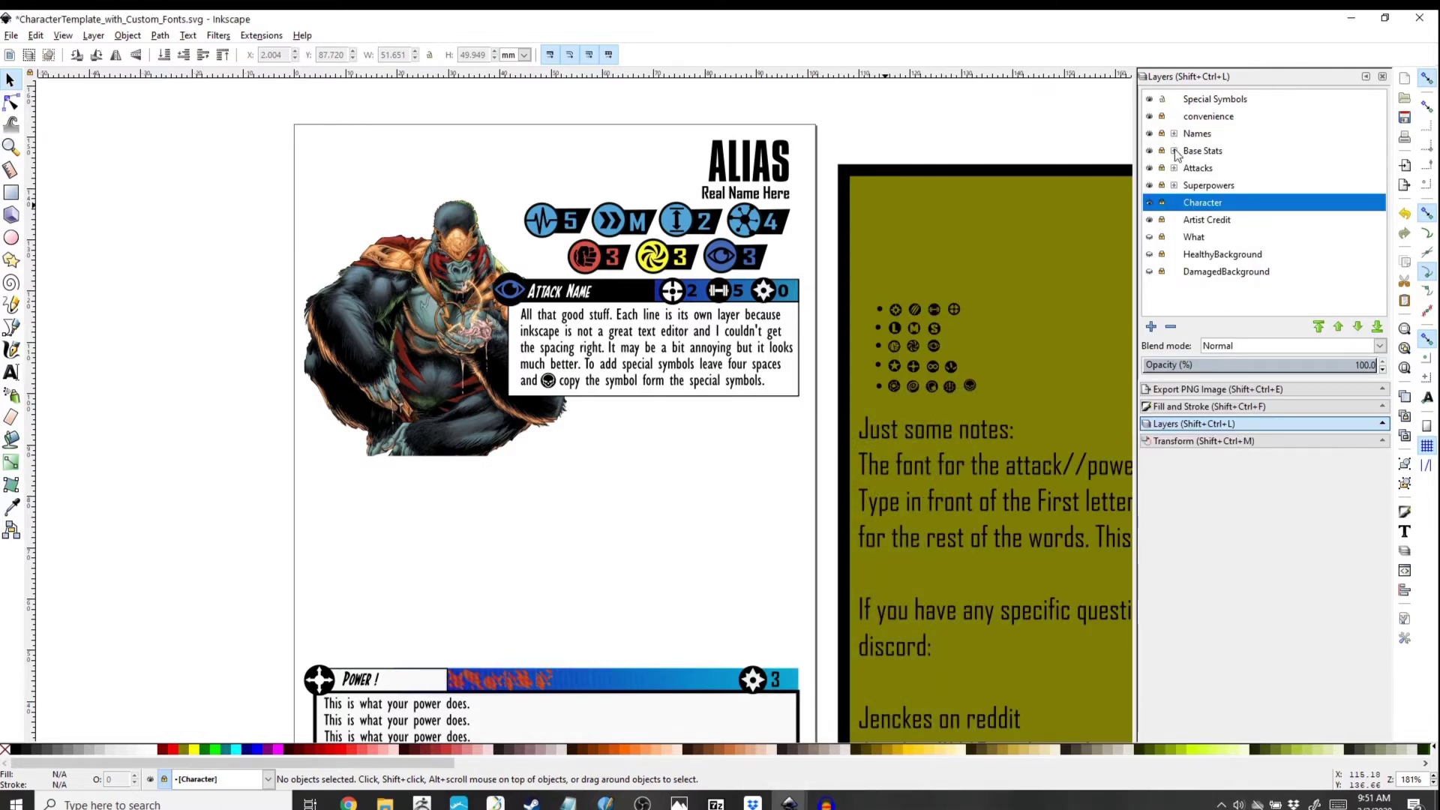
# Step: Unlock the Names layer and replace the card's ALIAS placeholder text with GORILLA GRODD
pyautogui.click(1198, 135)
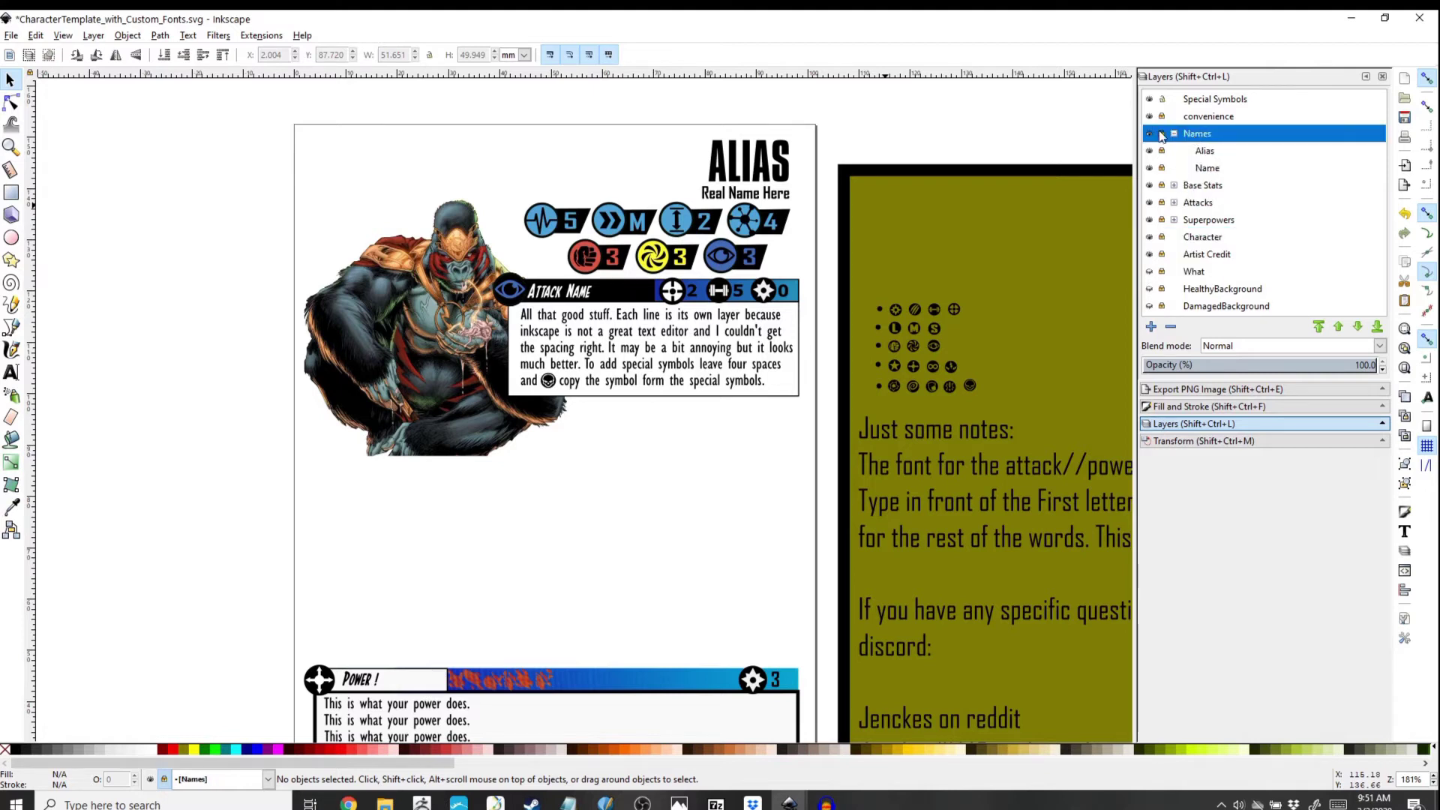
pyautogui.click(750, 174)
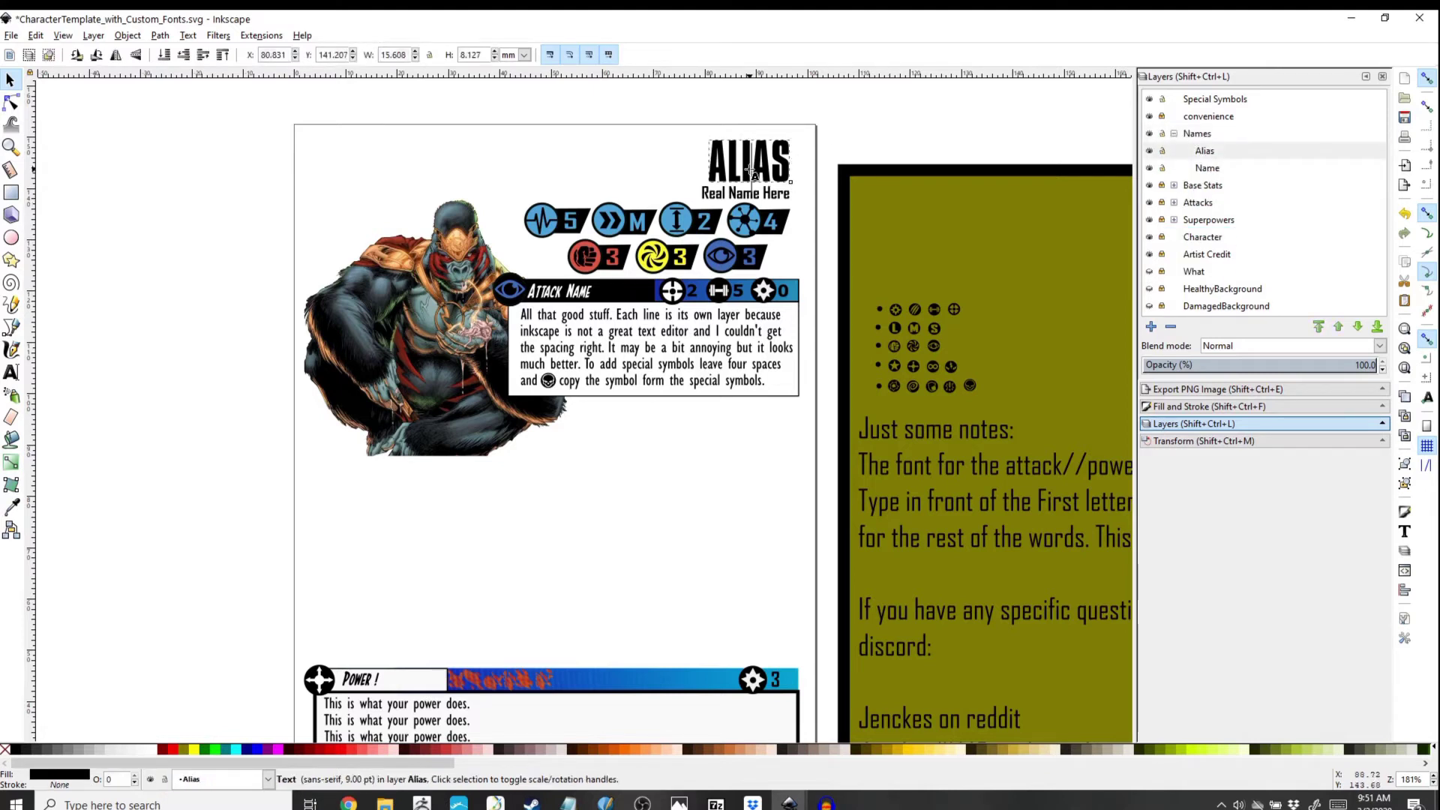
pyautogui.press('t')
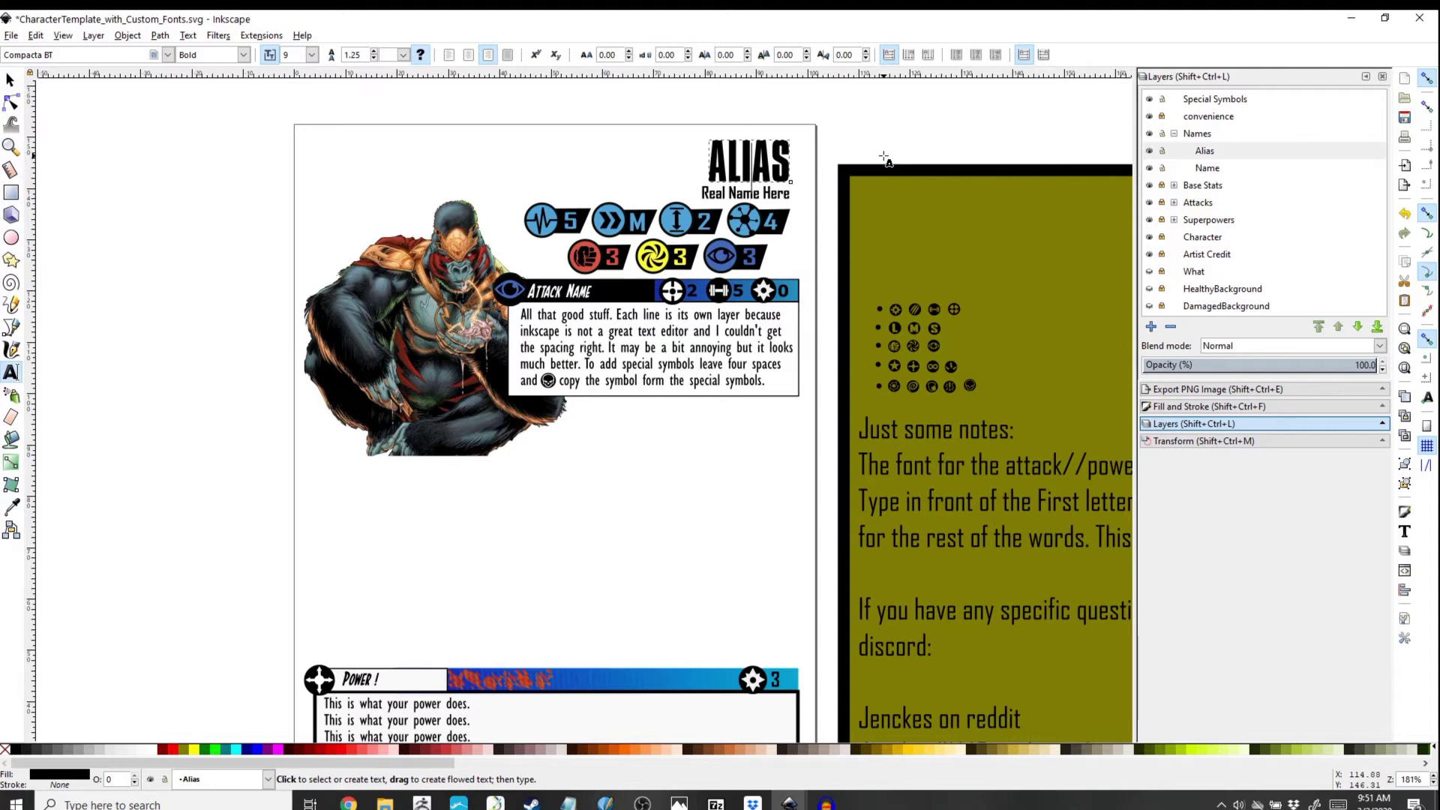
pyautogui.press('Home')
pyautogui.hotkey('shift', 'Right')
pyautogui.hotkey('shift', 'Right')
pyautogui.hotkey('shift', 'Right')
pyautogui.hotkey('shift', 'Right')
pyautogui.hotkey('shift', 'Right')
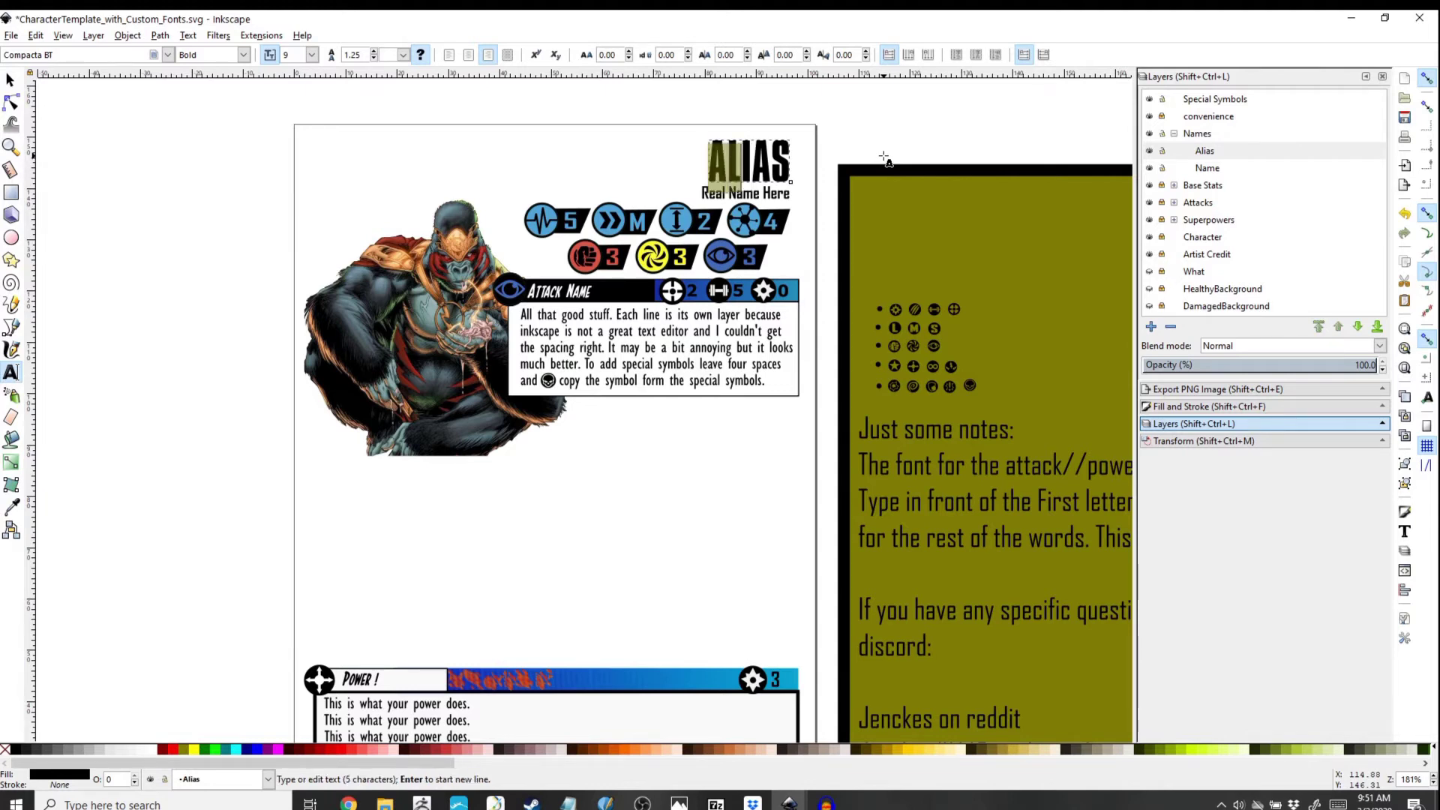
pyautogui.write('Gor')
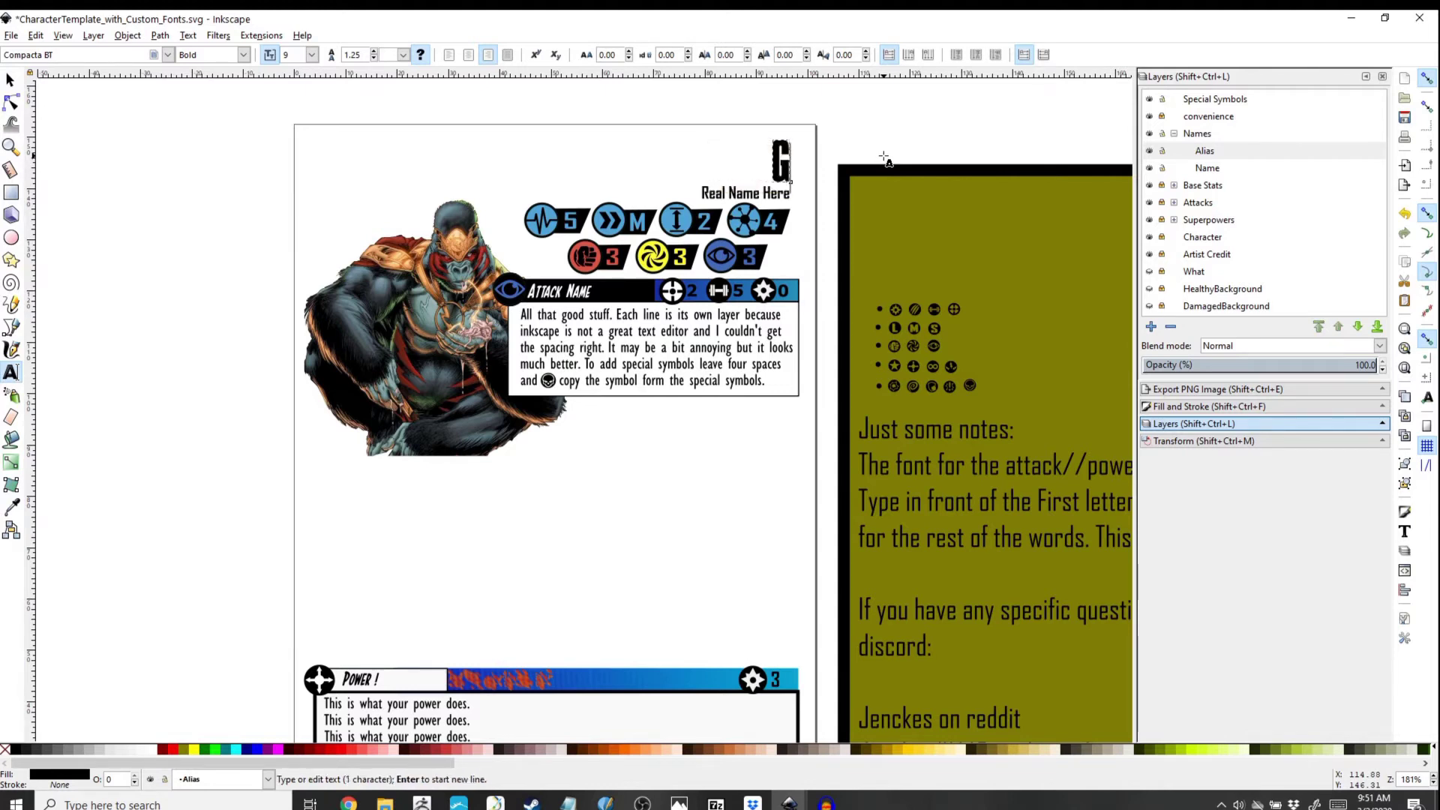
pyautogui.press('BackSpace')
pyautogui.press('BackSpace')
pyautogui.write('OR')
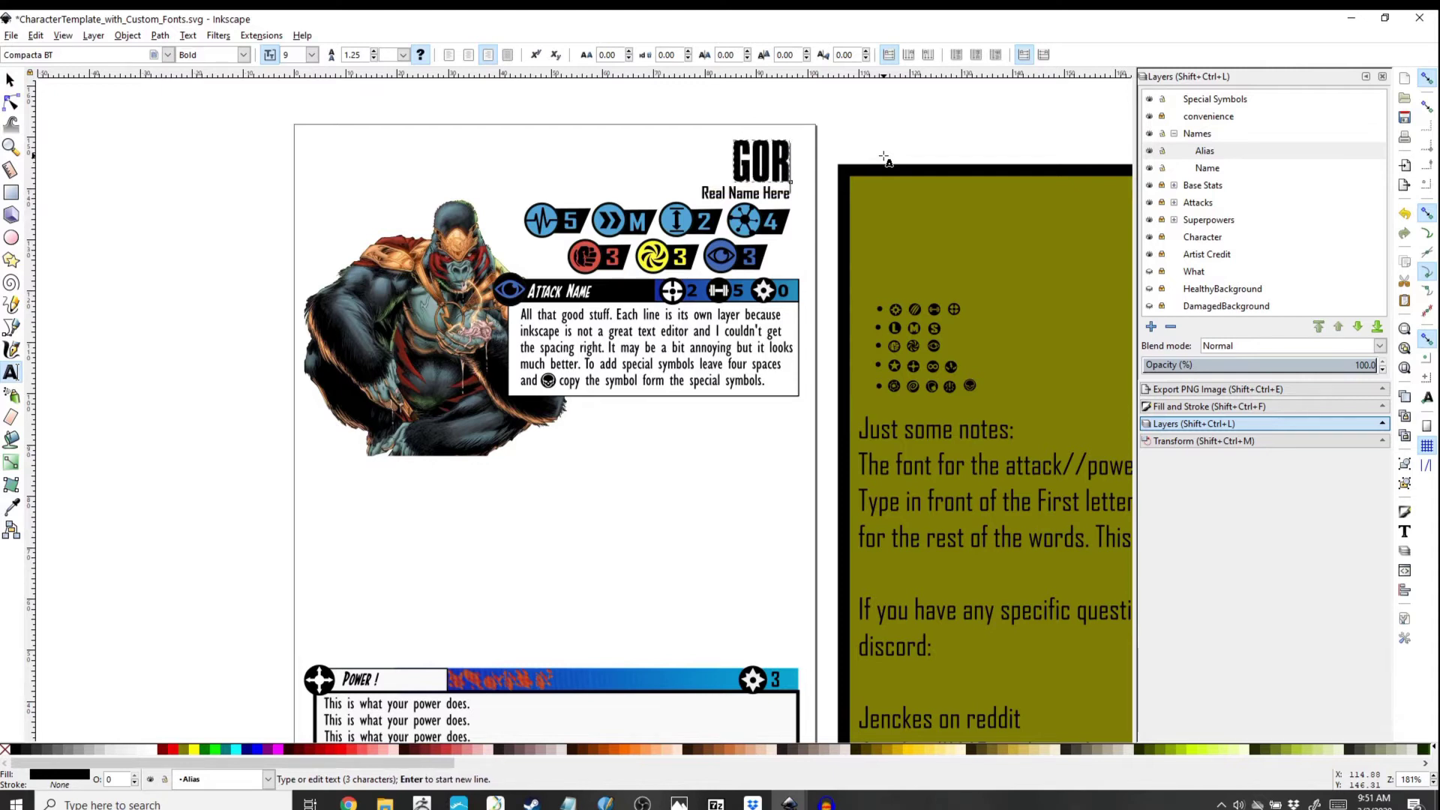
pyautogui.write('ILLA GRODD')
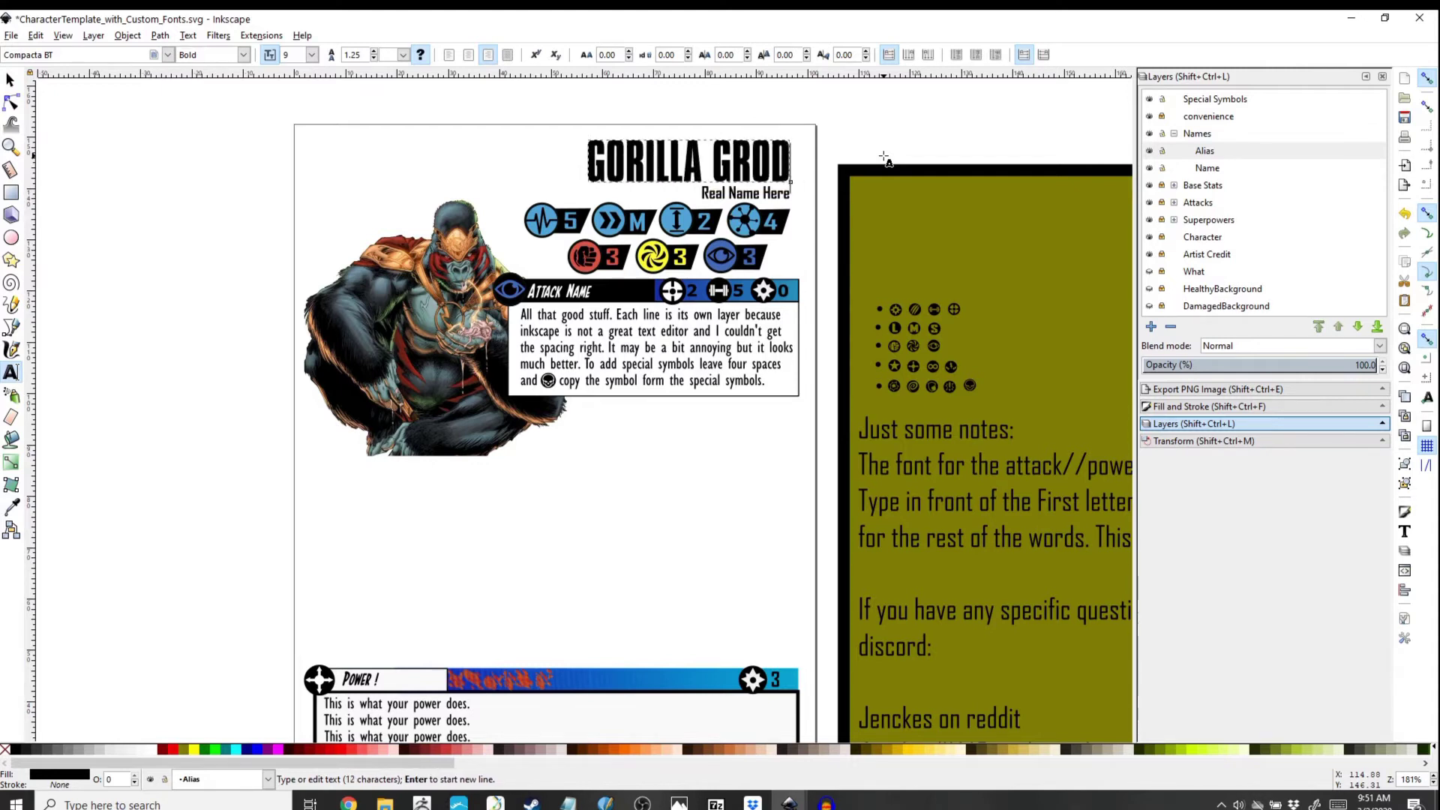
# Step: Replace the Real Name Here placeholder under the alias with GRODD
pyautogui.click(734, 192)
pyautogui.click(733, 192)
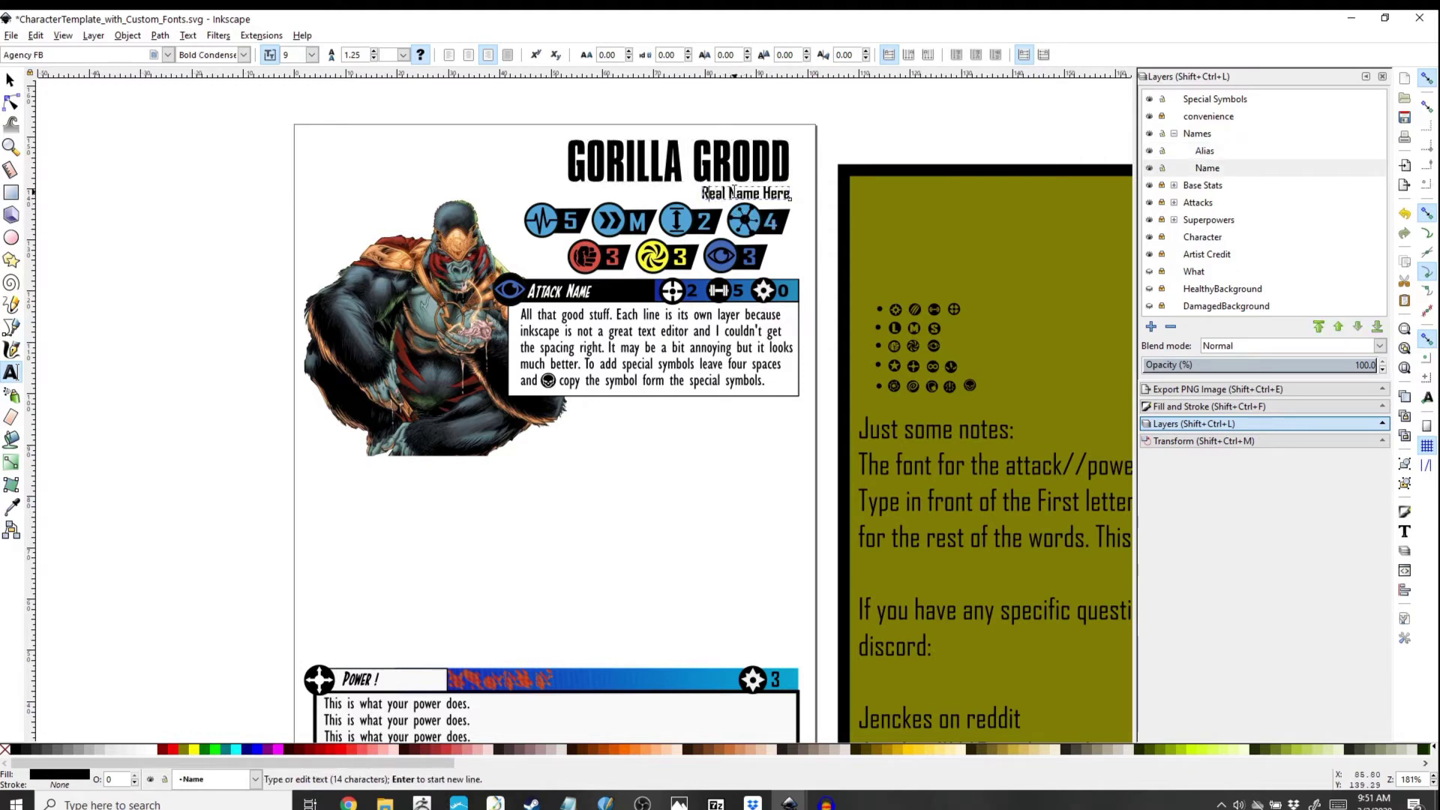
pyautogui.hotkey('shift', 'Right')
pyautogui.hotkey('shift', 'Right')
pyautogui.hotkey('shift', 'Right')
pyautogui.hotkey('shift', 'Right')
pyautogui.hotkey('shift', 'Right')
pyautogui.hotkey('shift', 'Right')
pyautogui.hotkey('shift', 'Right')
pyautogui.hotkey('shift', 'Right')
pyautogui.hotkey('shift', 'Right')
pyautogui.hotkey('shift', 'Right')
pyautogui.hotkey('shift', 'Right')
pyautogui.hotkey('shift', 'Right')
pyautogui.hotkey('shift', 'Right')
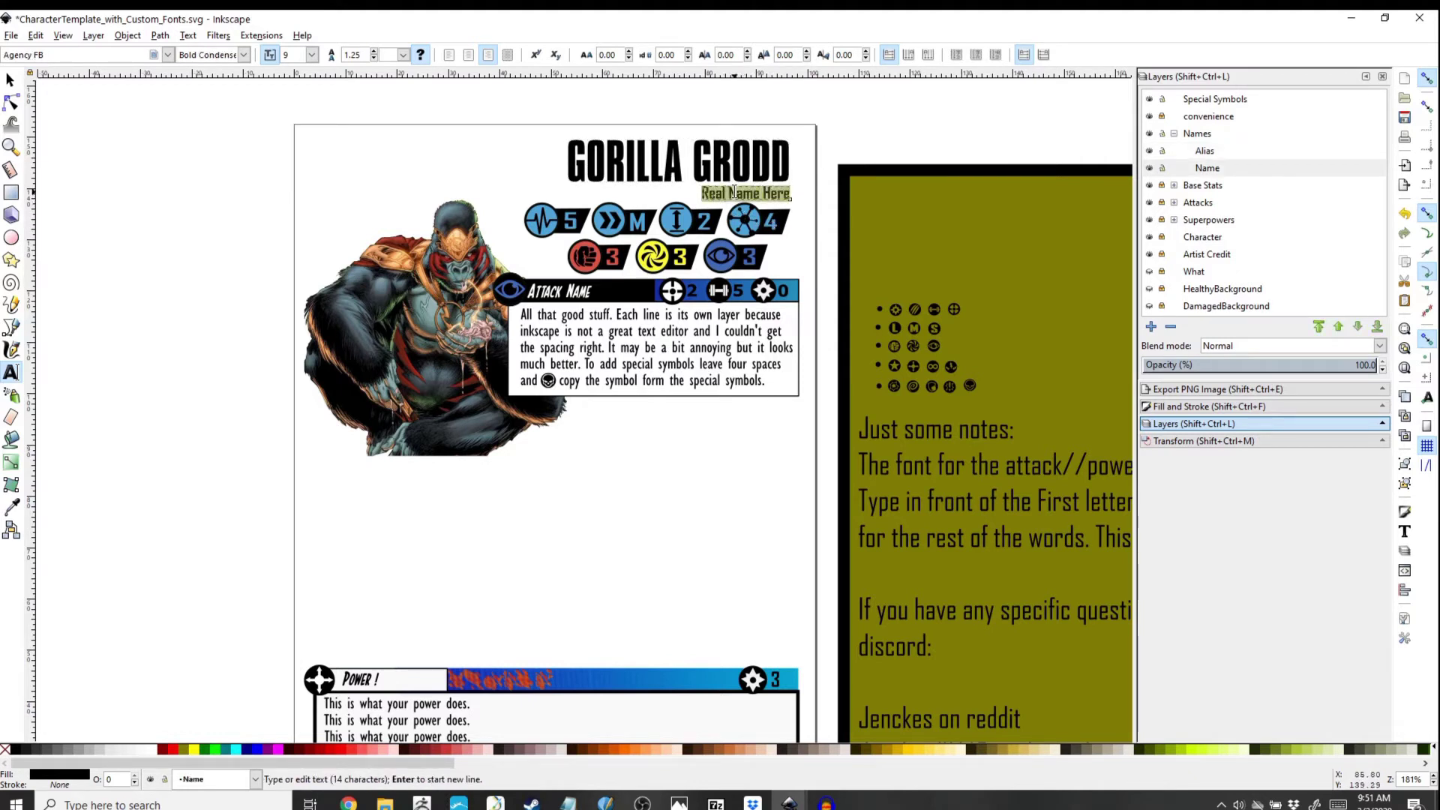
pyautogui.write('GRODD')
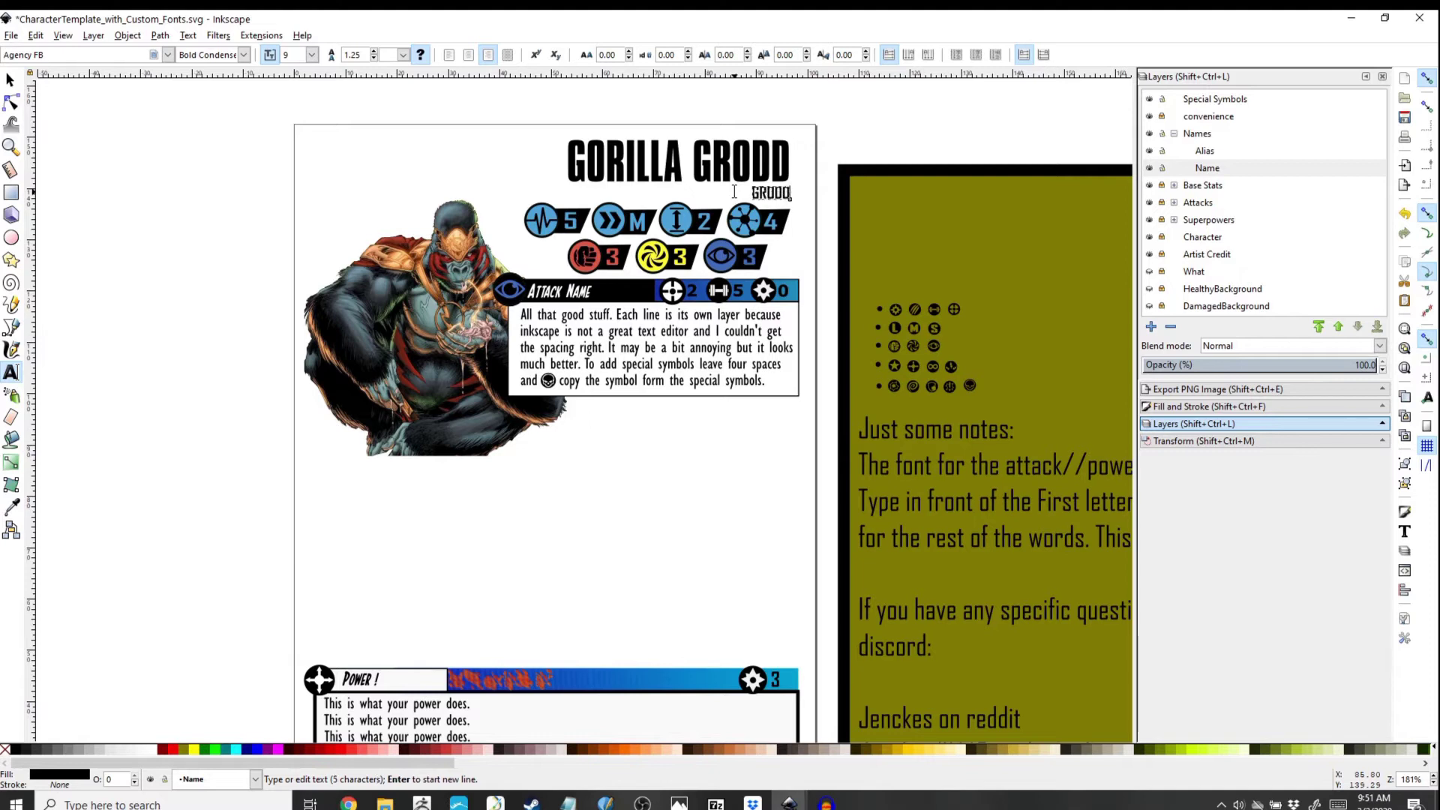
# Step: Switch to Chrome, search for "gorilla grodd real name?" and open the character's Wikipedia article
pyautogui.click(348, 804)
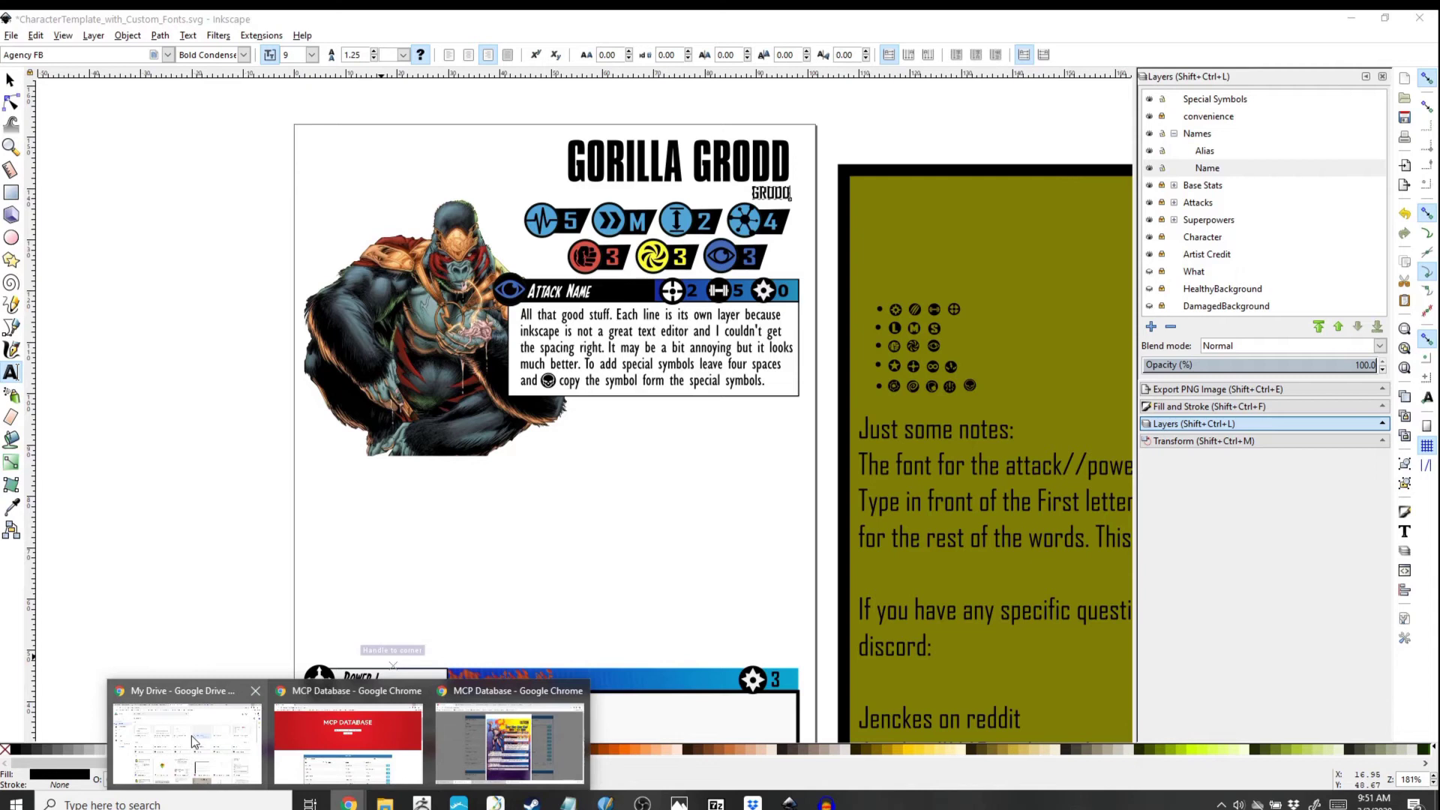
pyautogui.click(193, 735)
pyautogui.click(893, 45)
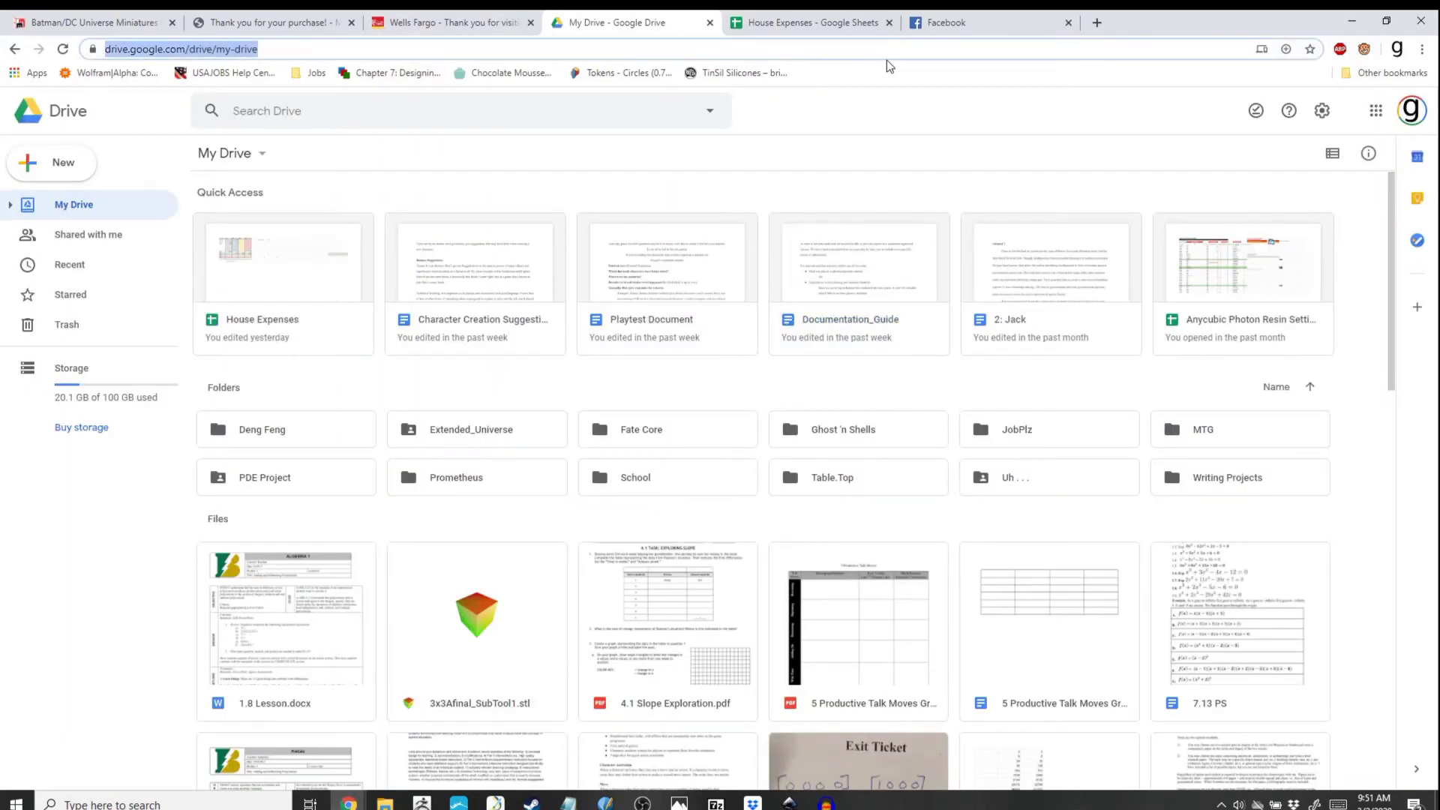
pyautogui.write('gorilla g')
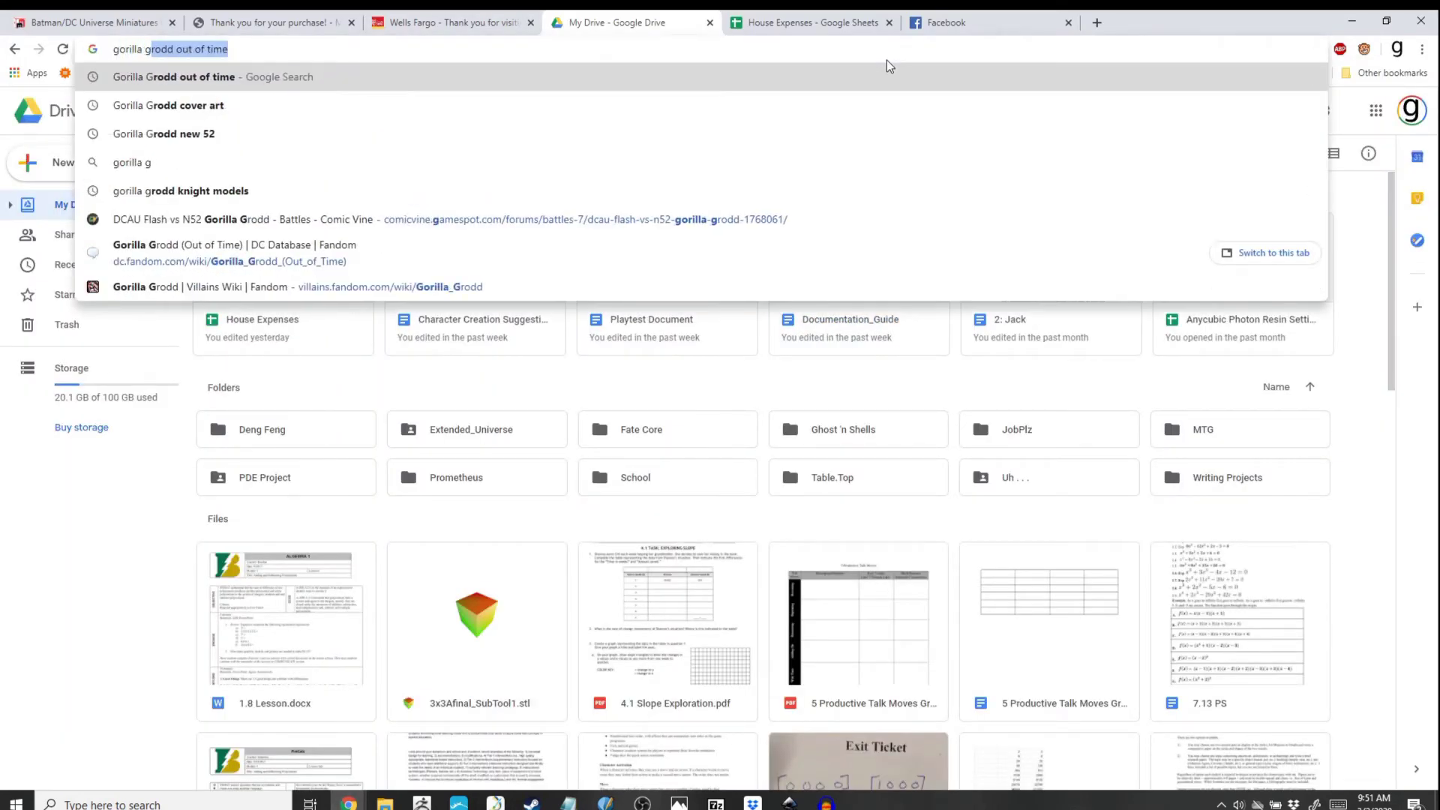
pyautogui.write('rodd real name?')
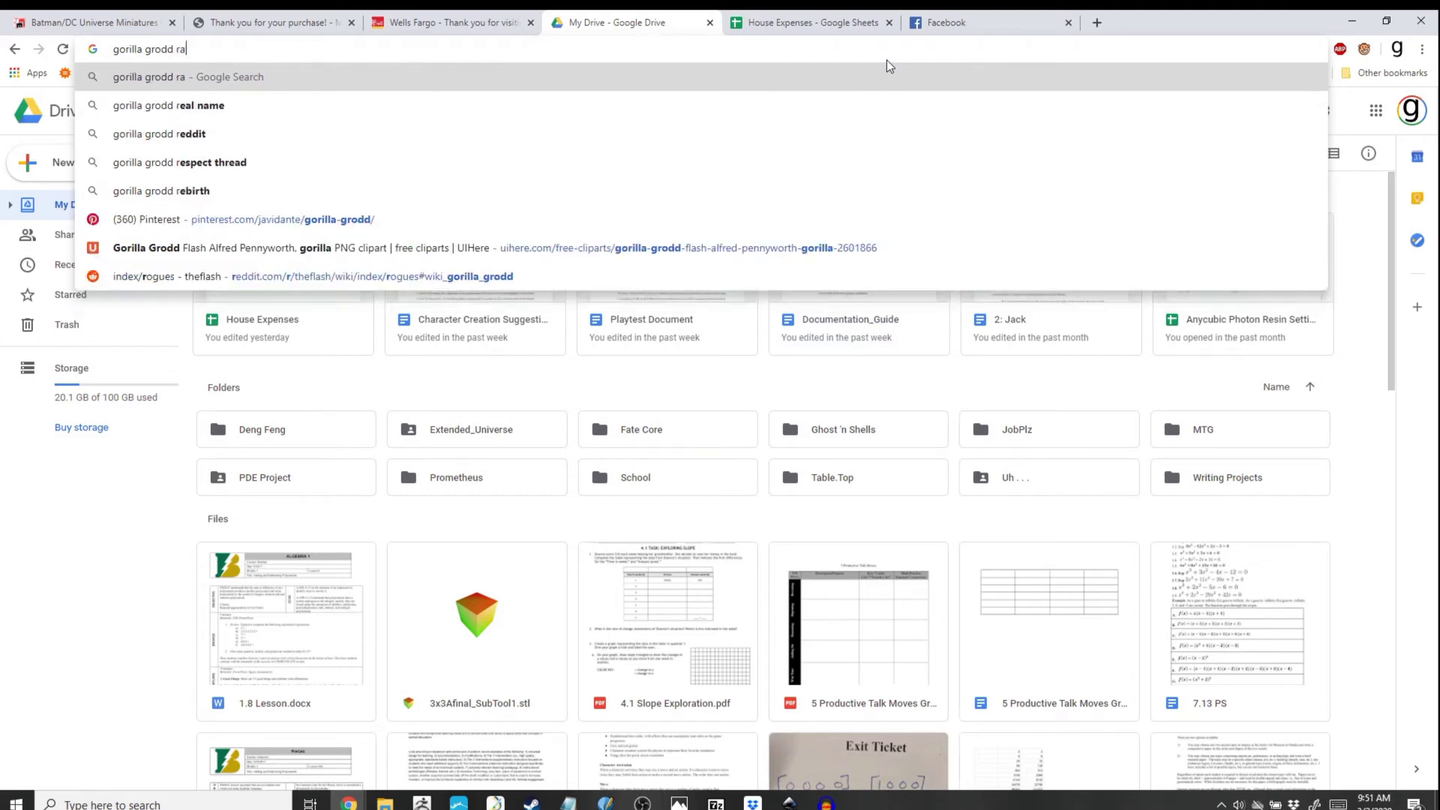
pyautogui.press('Return')
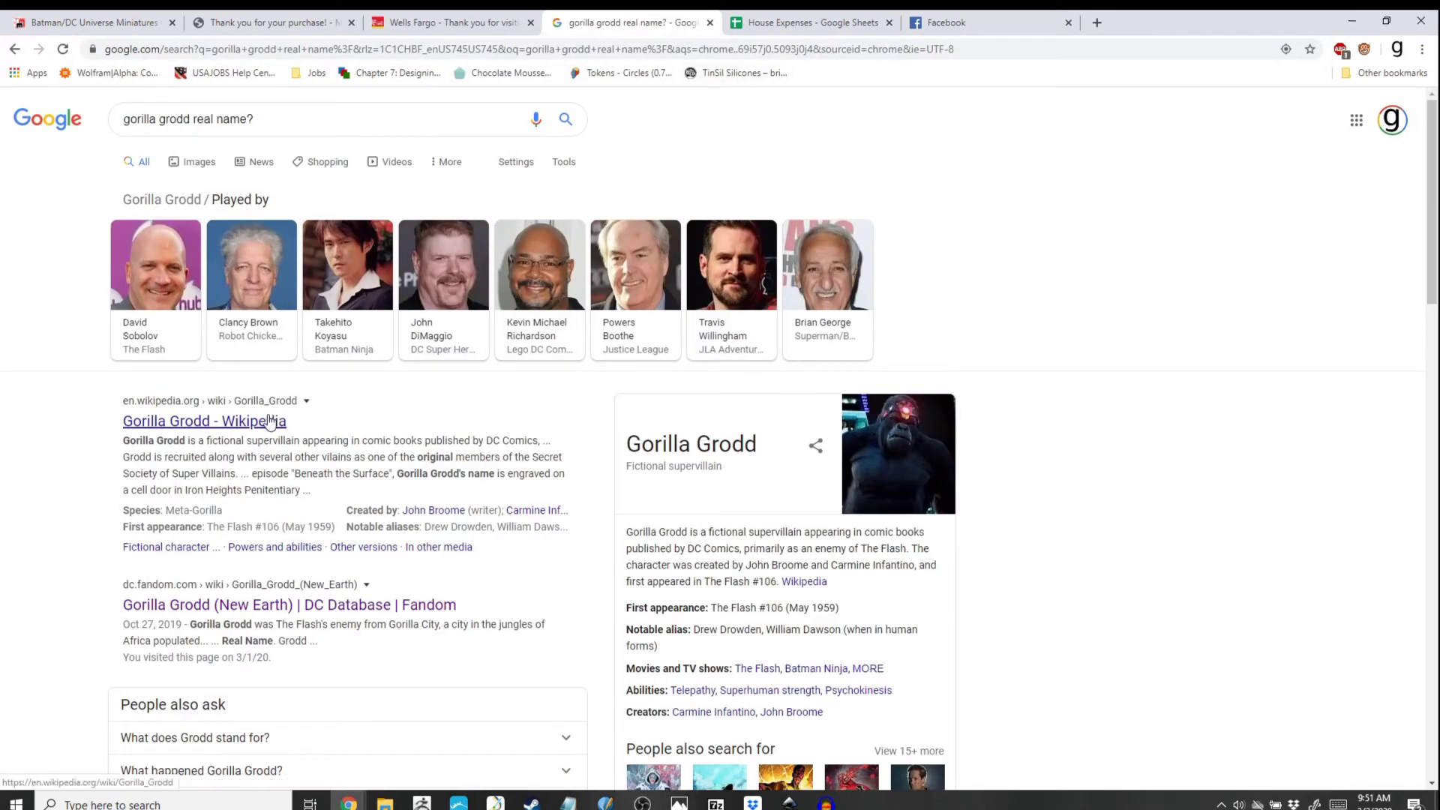
pyautogui.click(273, 418)
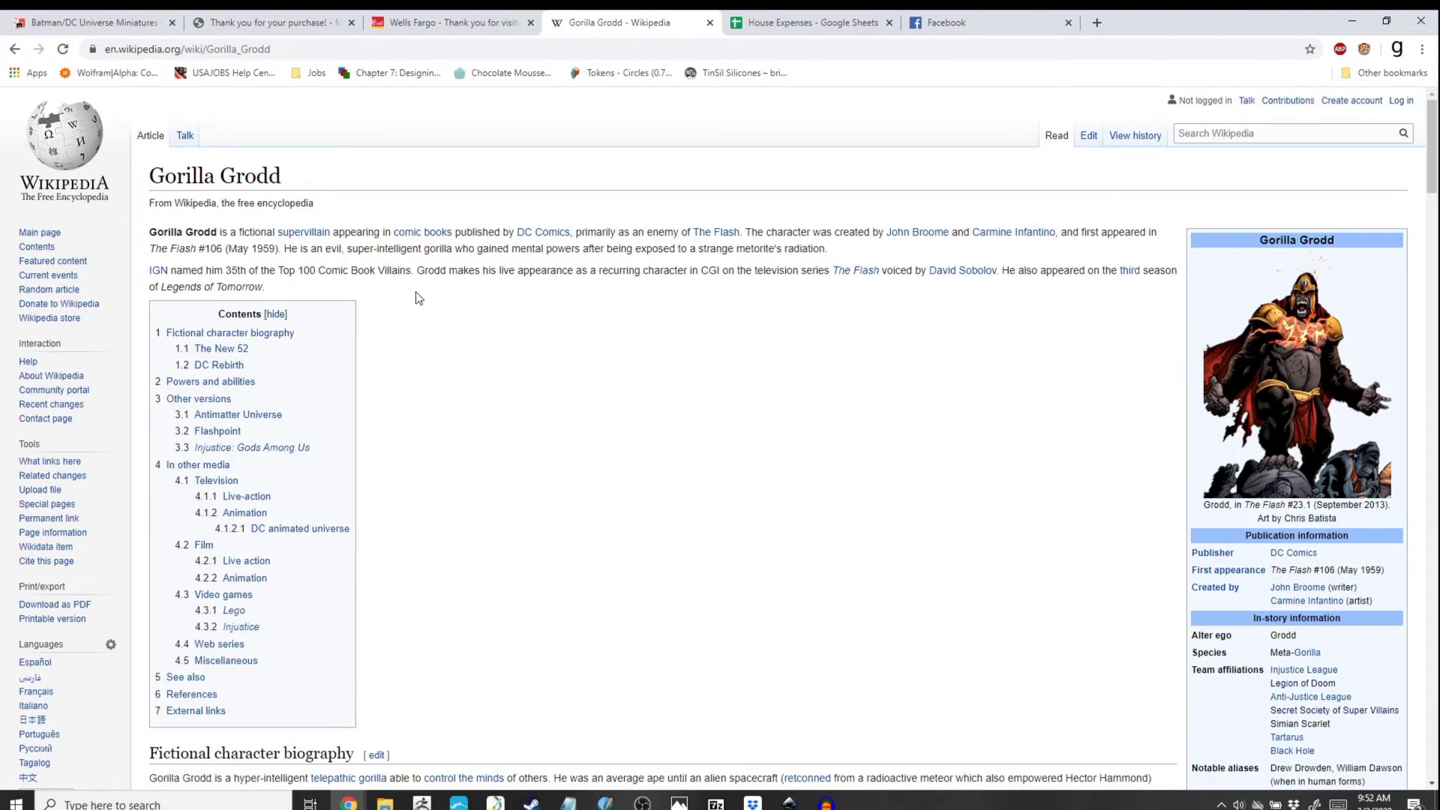
# Step: Search the Wikipedia article for the real name and for "alias", and check the names listed in the infobox
pyautogui.hotkey('ctrl', 'f')
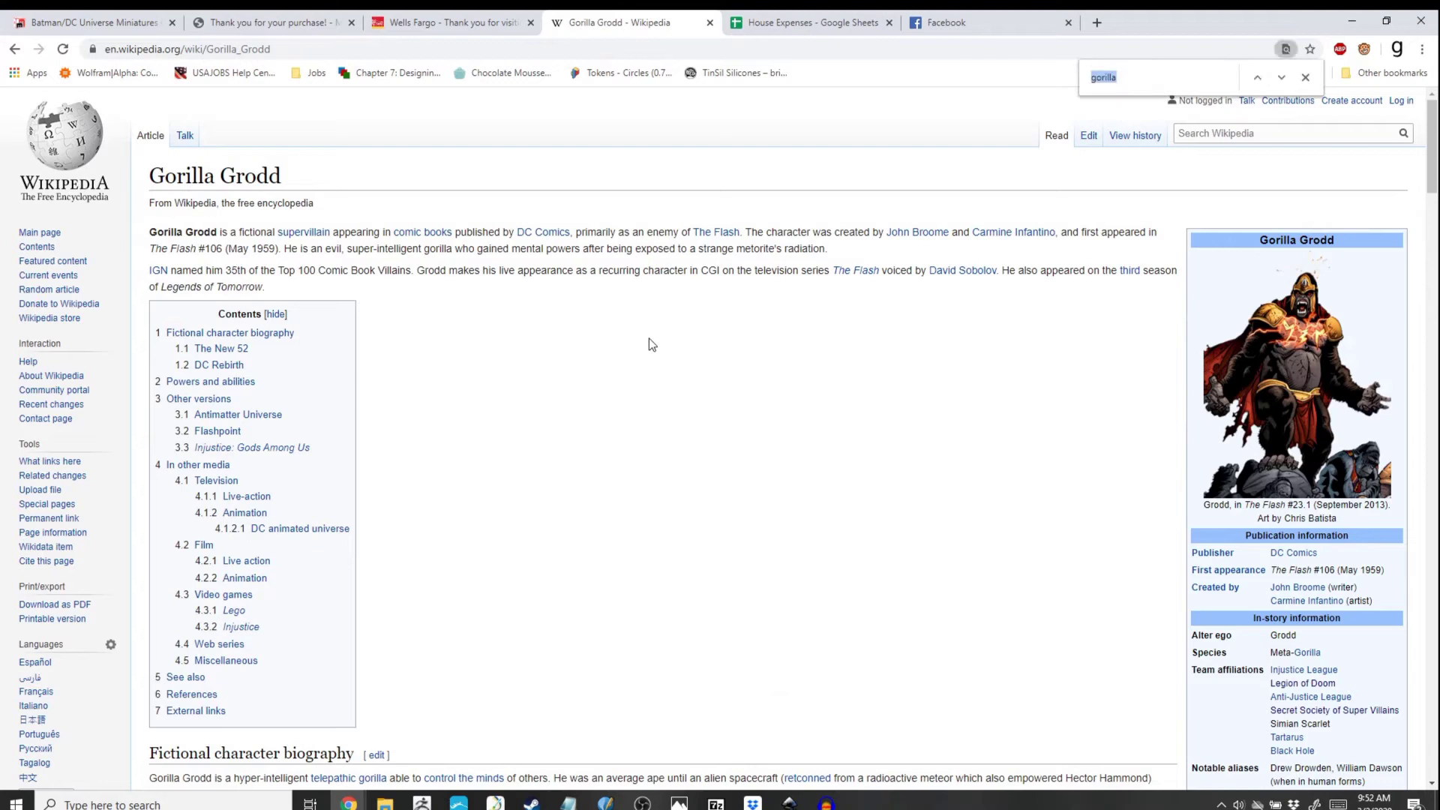
pyautogui.write('real n')
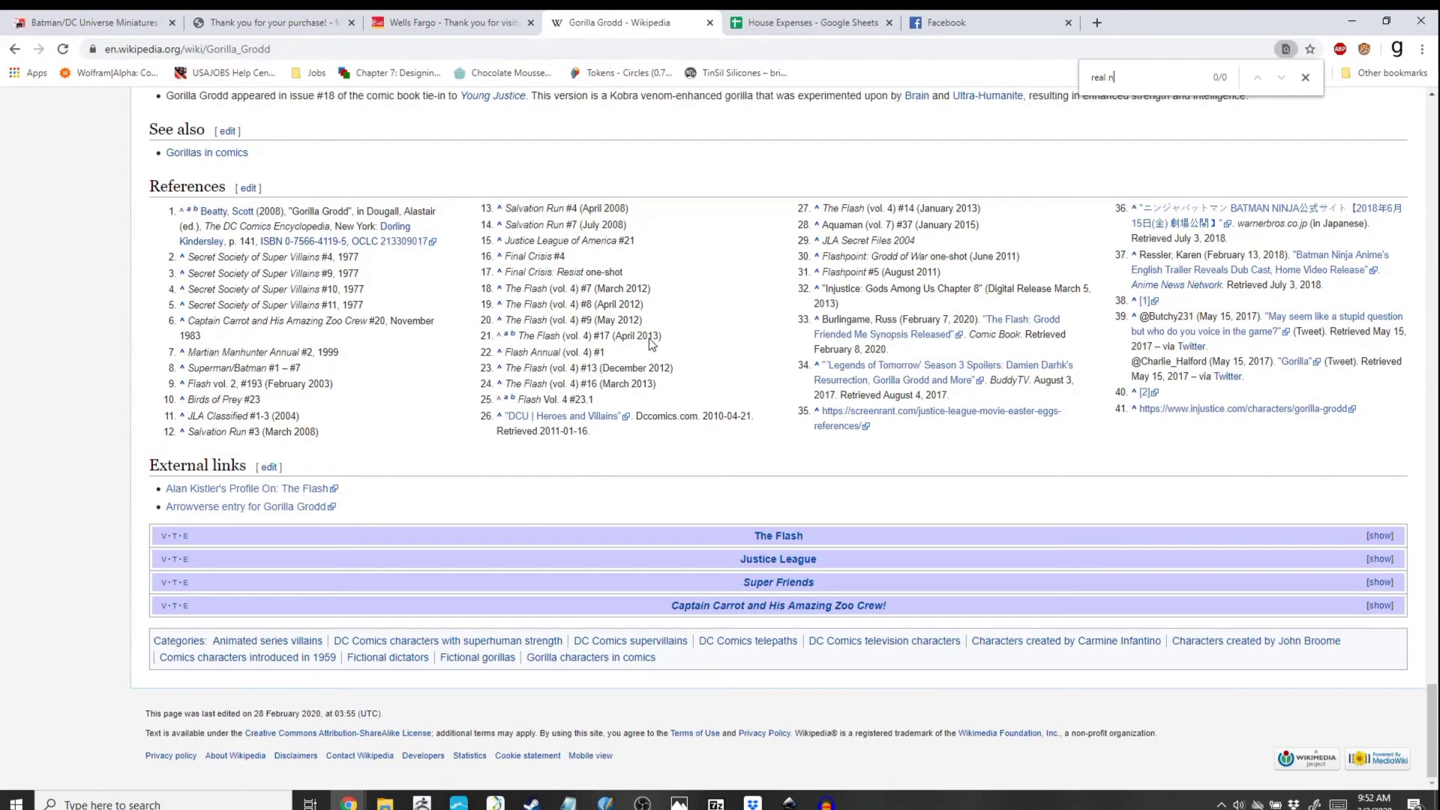
pyautogui.write('am')
pyautogui.press('BackSpace')
pyautogui.press('BackSpace')
pyautogui.press('BackSpace')
pyautogui.press('BackSpace')
pyautogui.press('BackSpace')
pyautogui.press('BackSpace')
pyautogui.press('BackSpace')
pyautogui.press('BackSpace')
pyautogui.write('alias')
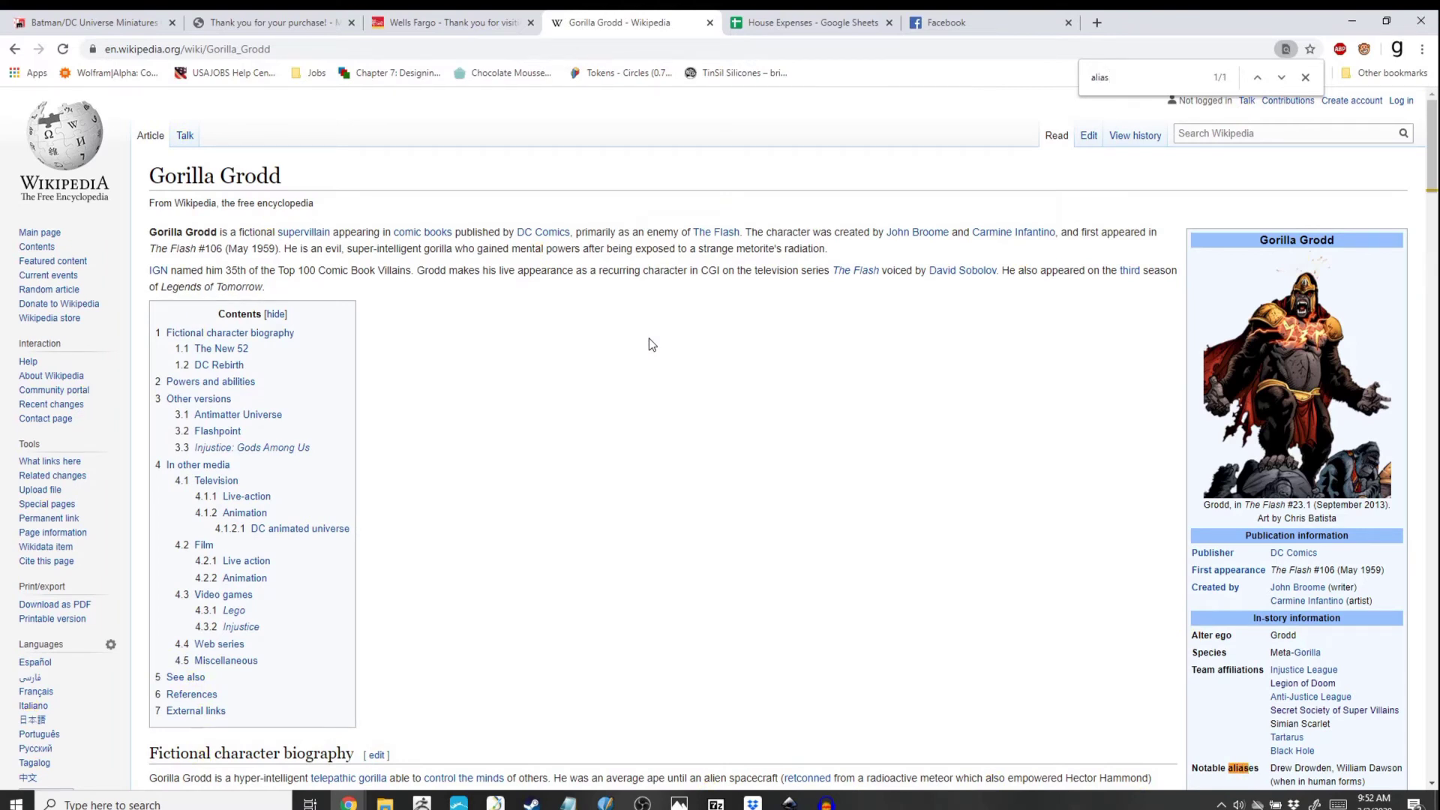
pyautogui.scroll(-2, 642, 339)
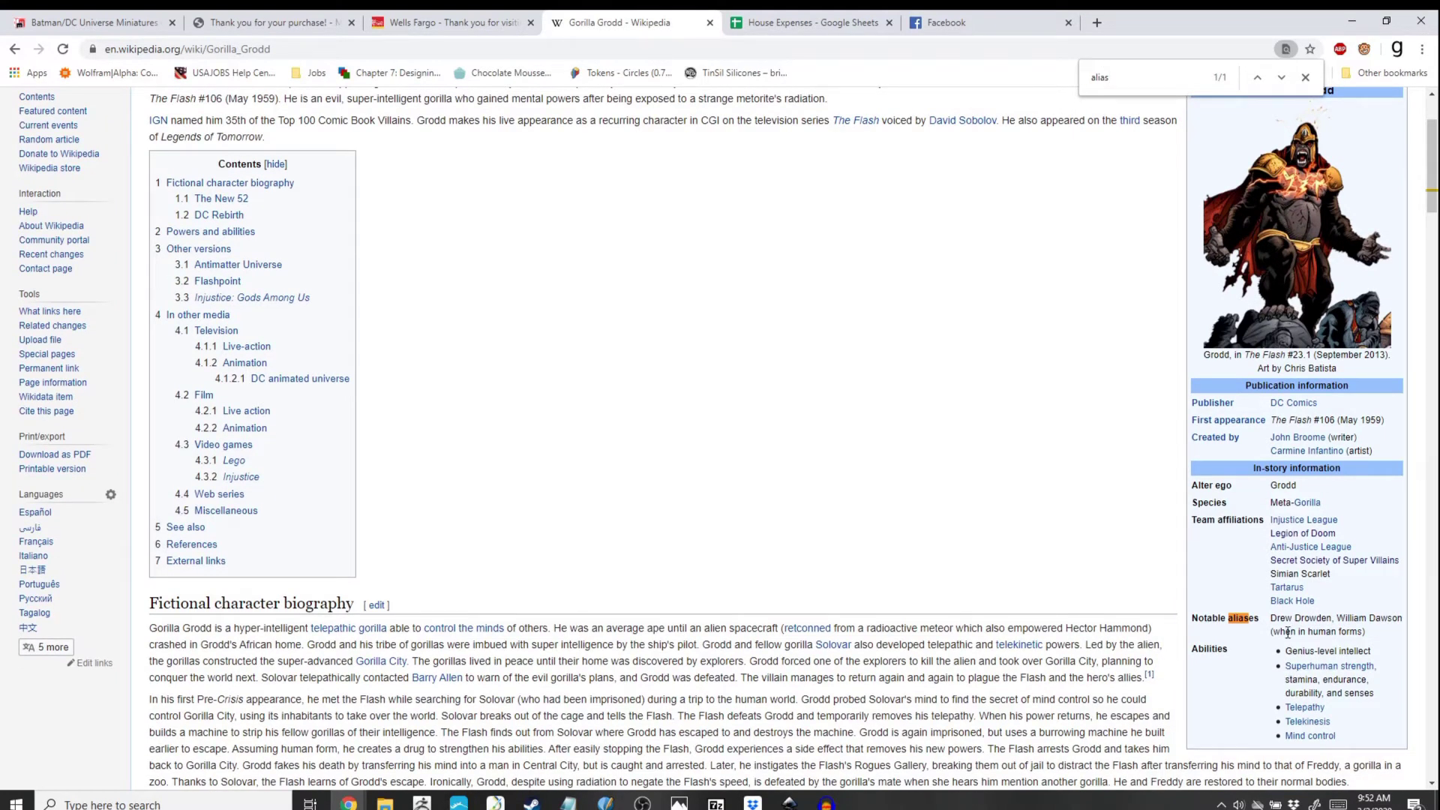
pyautogui.scroll(1, 1287, 632)
pyautogui.scroll(1, 1288, 632)
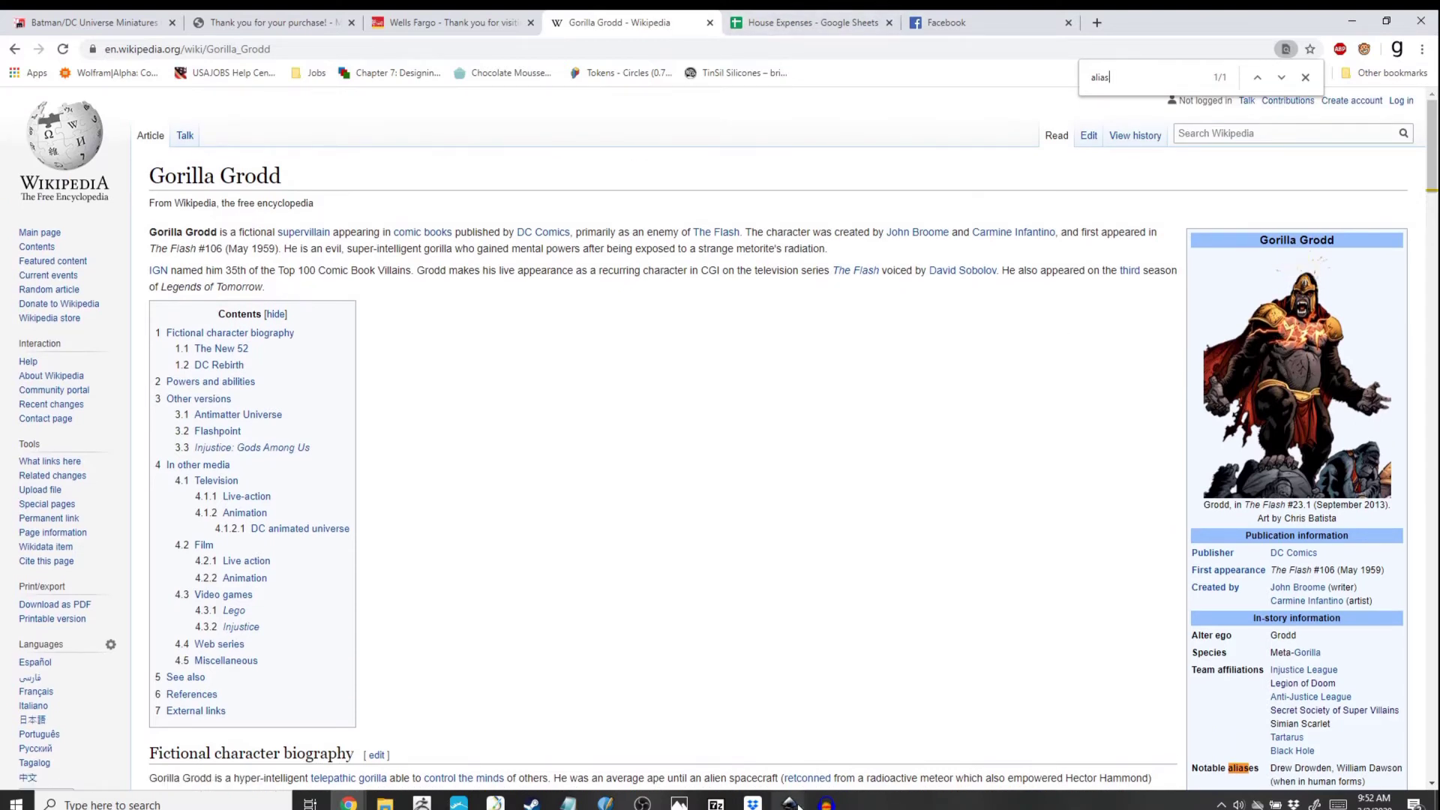
# Step: Switch back to the Gorilla Grodd card document in Inkscape, then lock and collapse the Names layer
pyautogui.moveTo(605, 804)
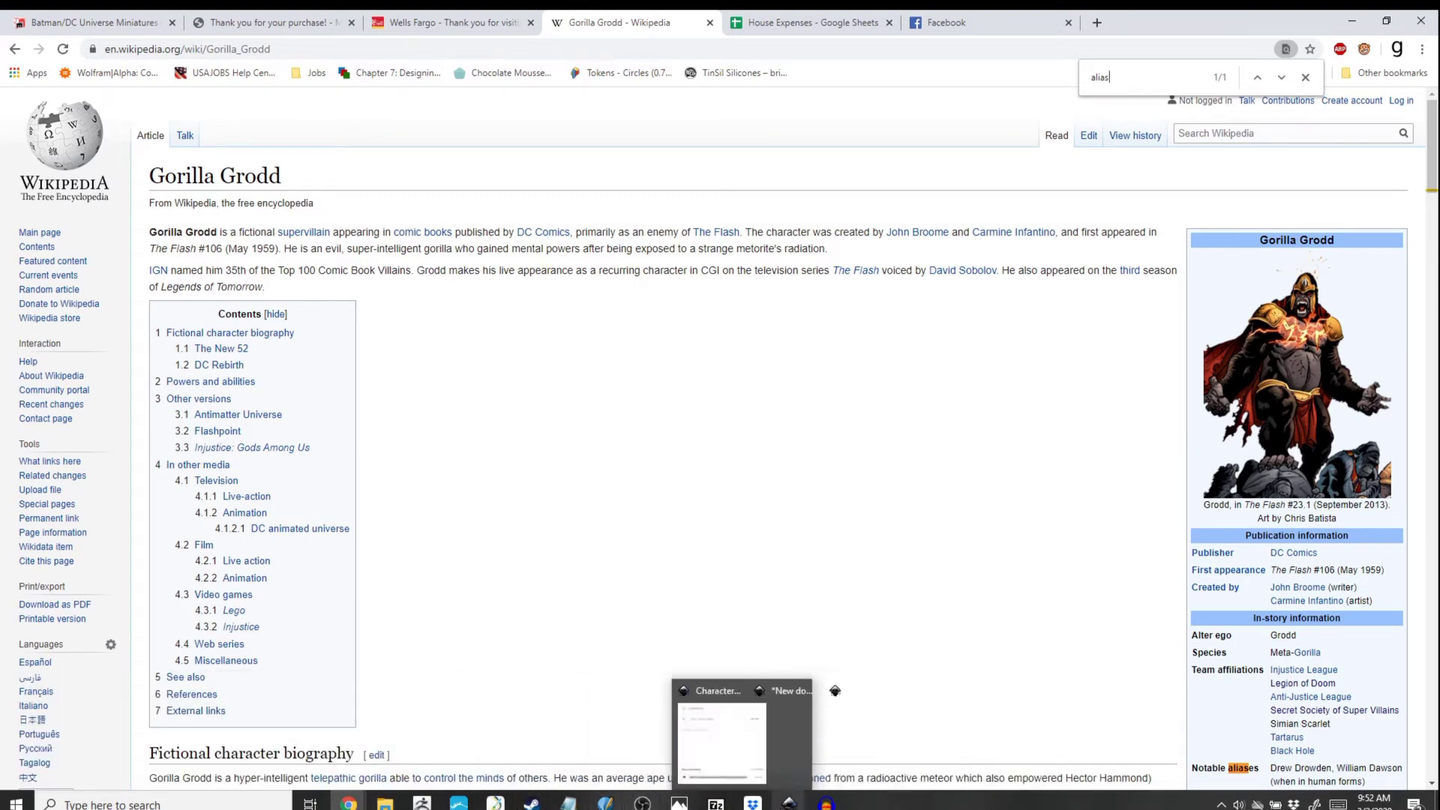
pyautogui.moveTo(789, 803)
pyautogui.click(611, 750)
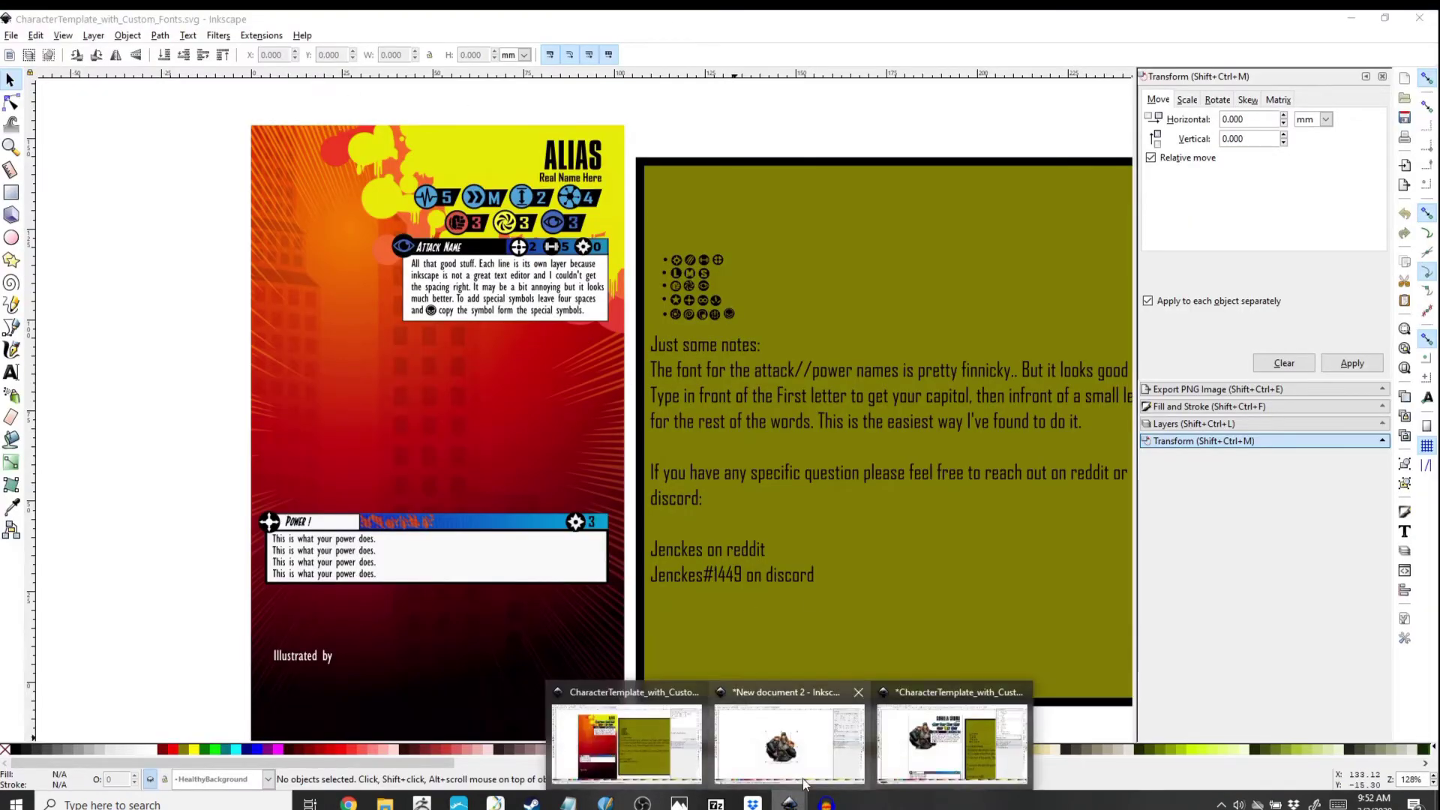
pyautogui.click(943, 761)
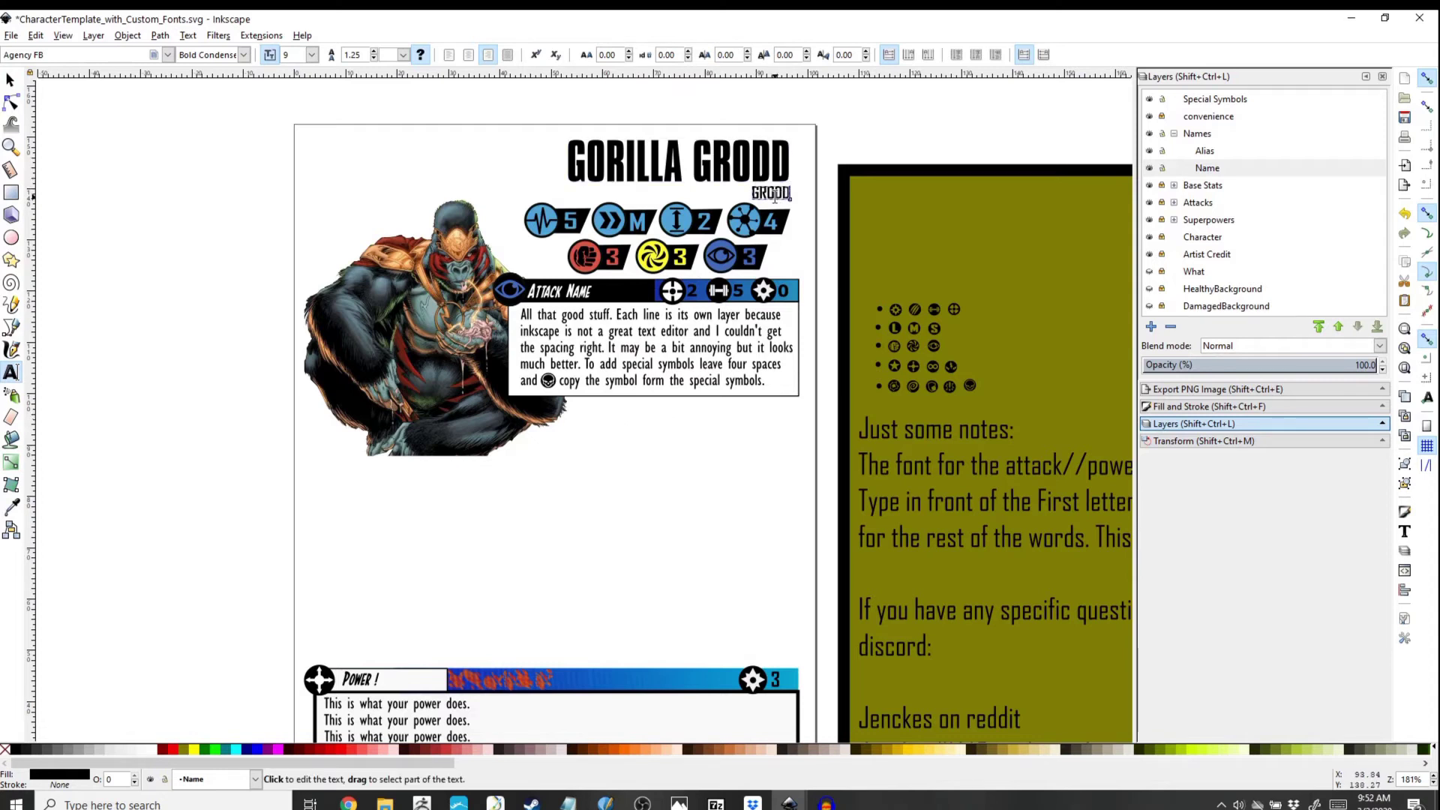
pyautogui.click(1198, 153)
pyautogui.click(1161, 133)
pyautogui.click(1174, 134)
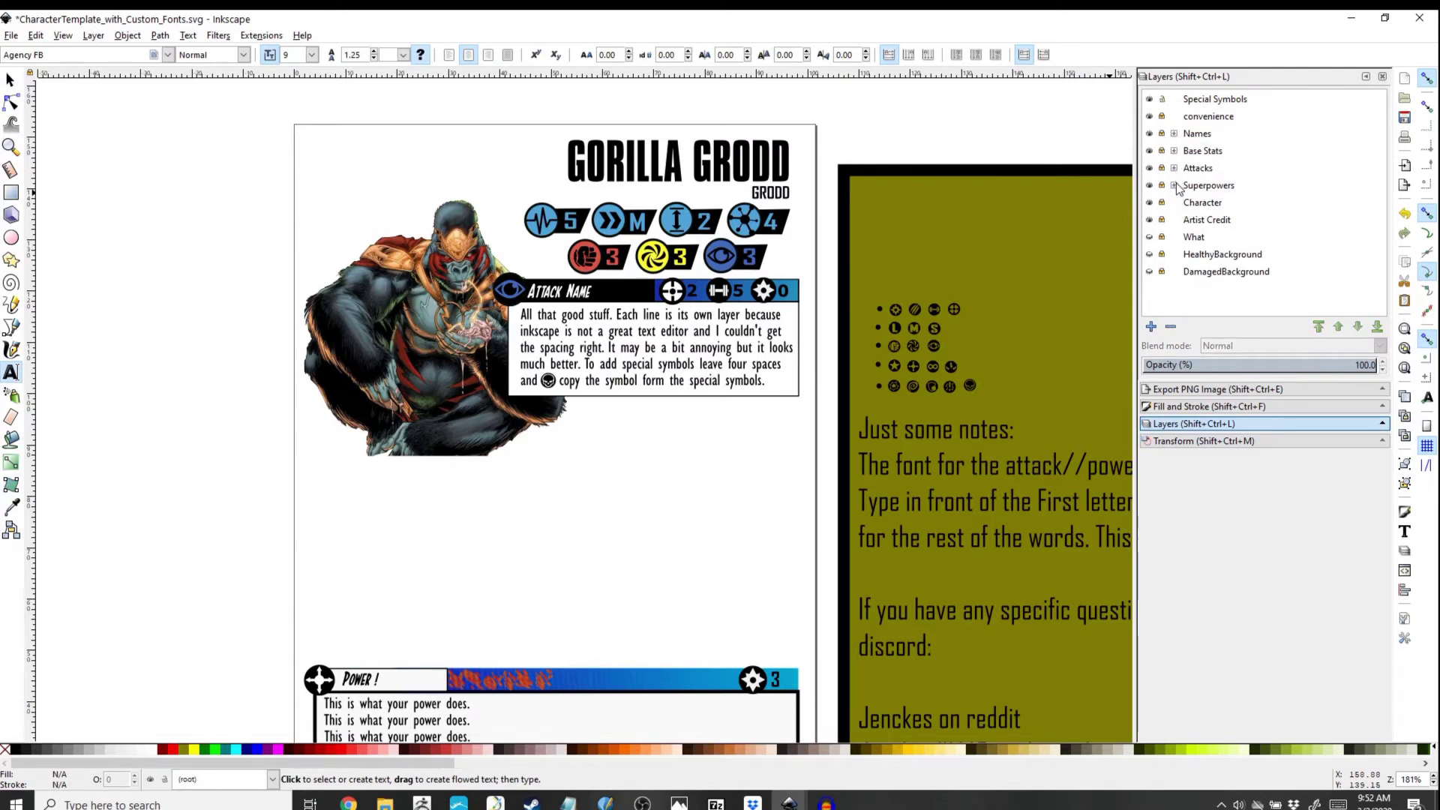
# Step: Set the card's Health stat to 6 by hiding the 5 sublayer and showing the 6 in Base Stats
pyautogui.click(1191, 152)
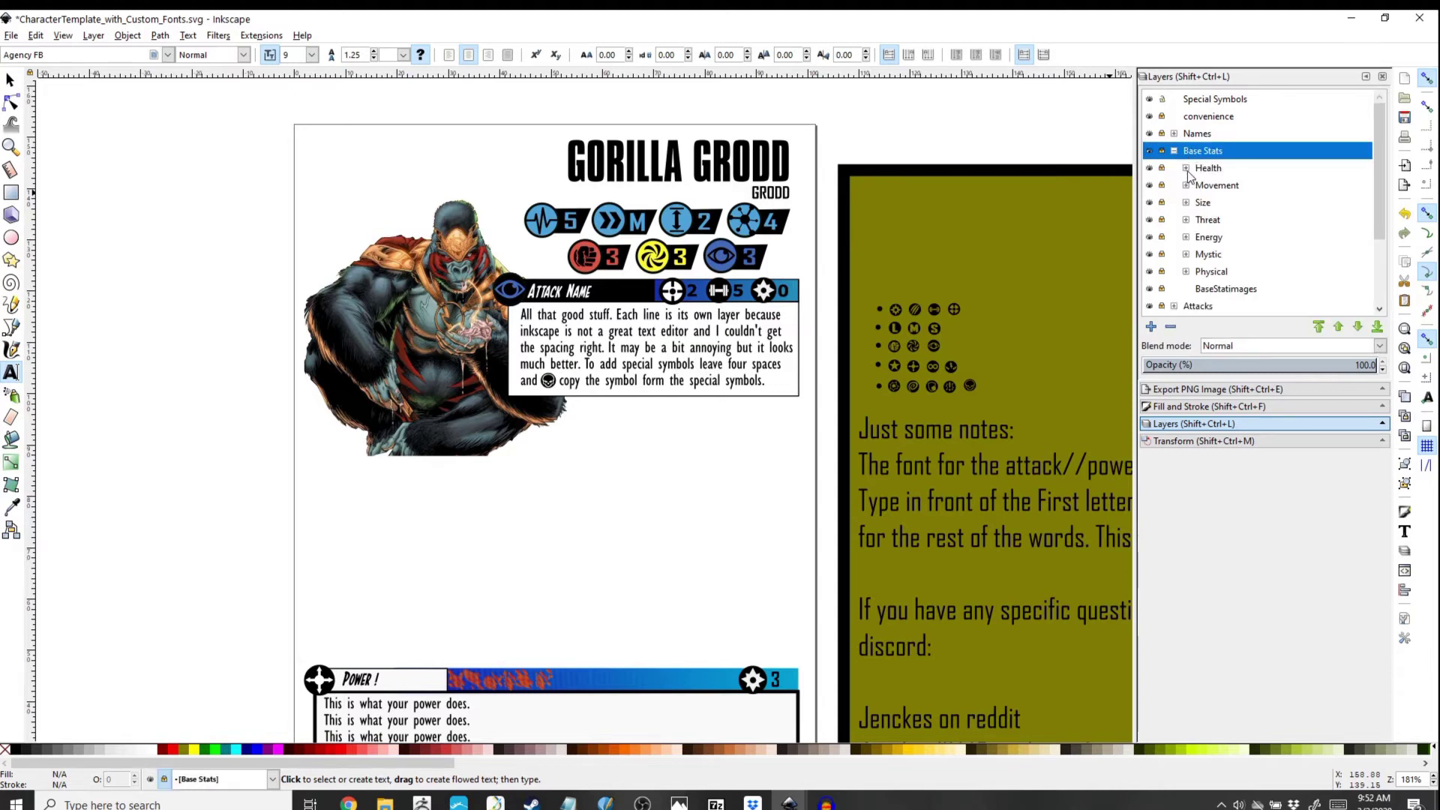
pyautogui.click(1186, 168)
pyautogui.scroll(-1, 1212, 255)
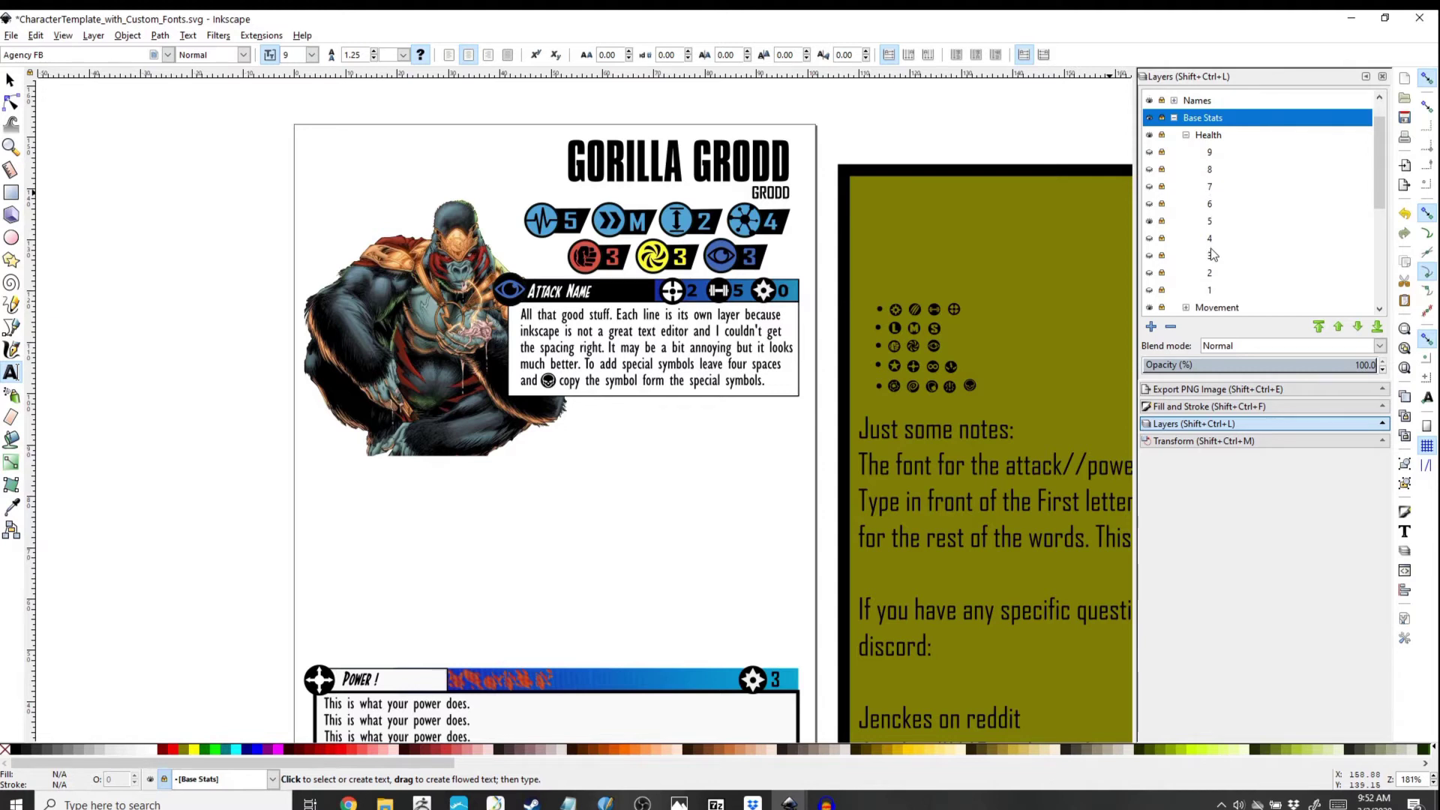
pyautogui.click(1148, 221)
pyautogui.click(1148, 204)
pyautogui.click(1174, 118)
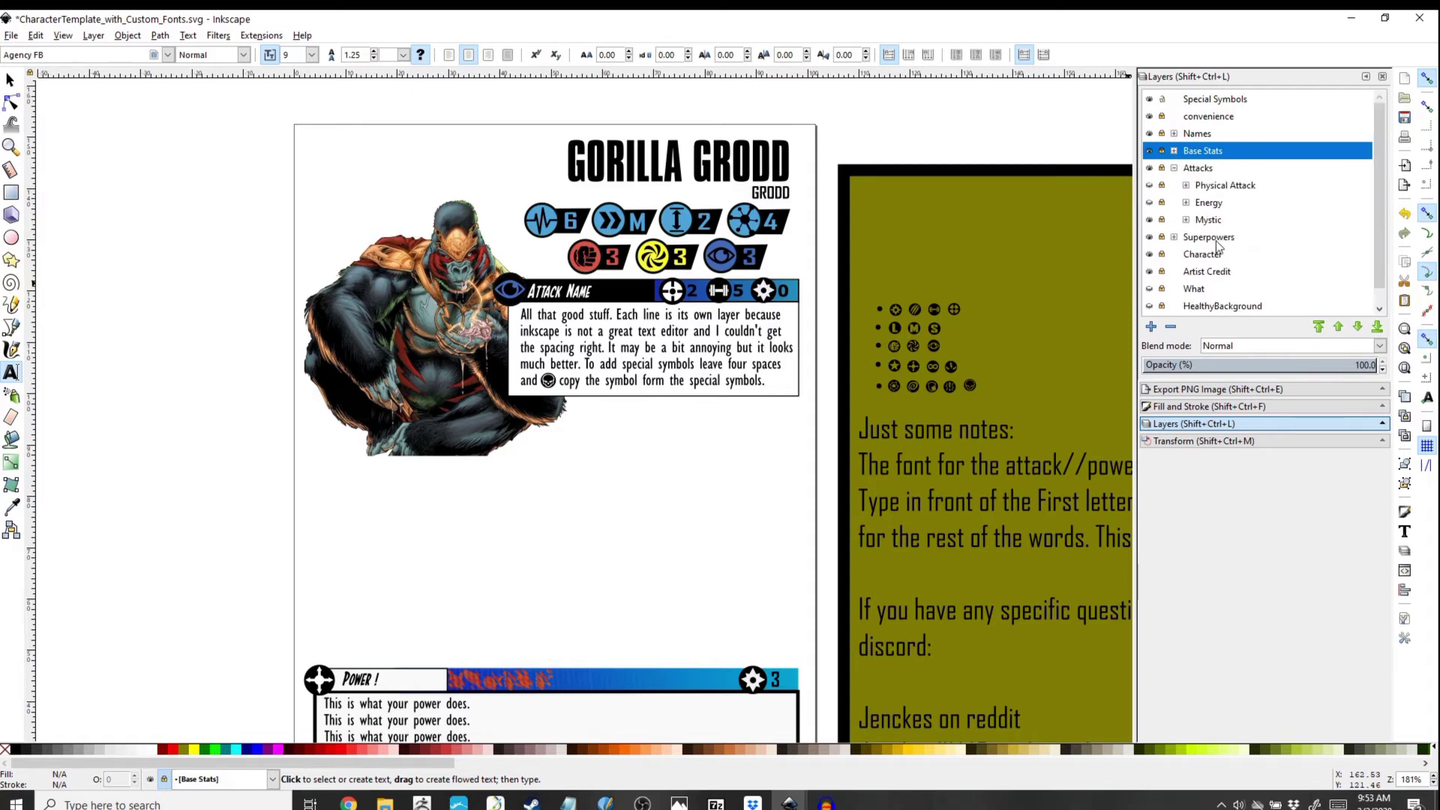
pyautogui.click(1175, 168)
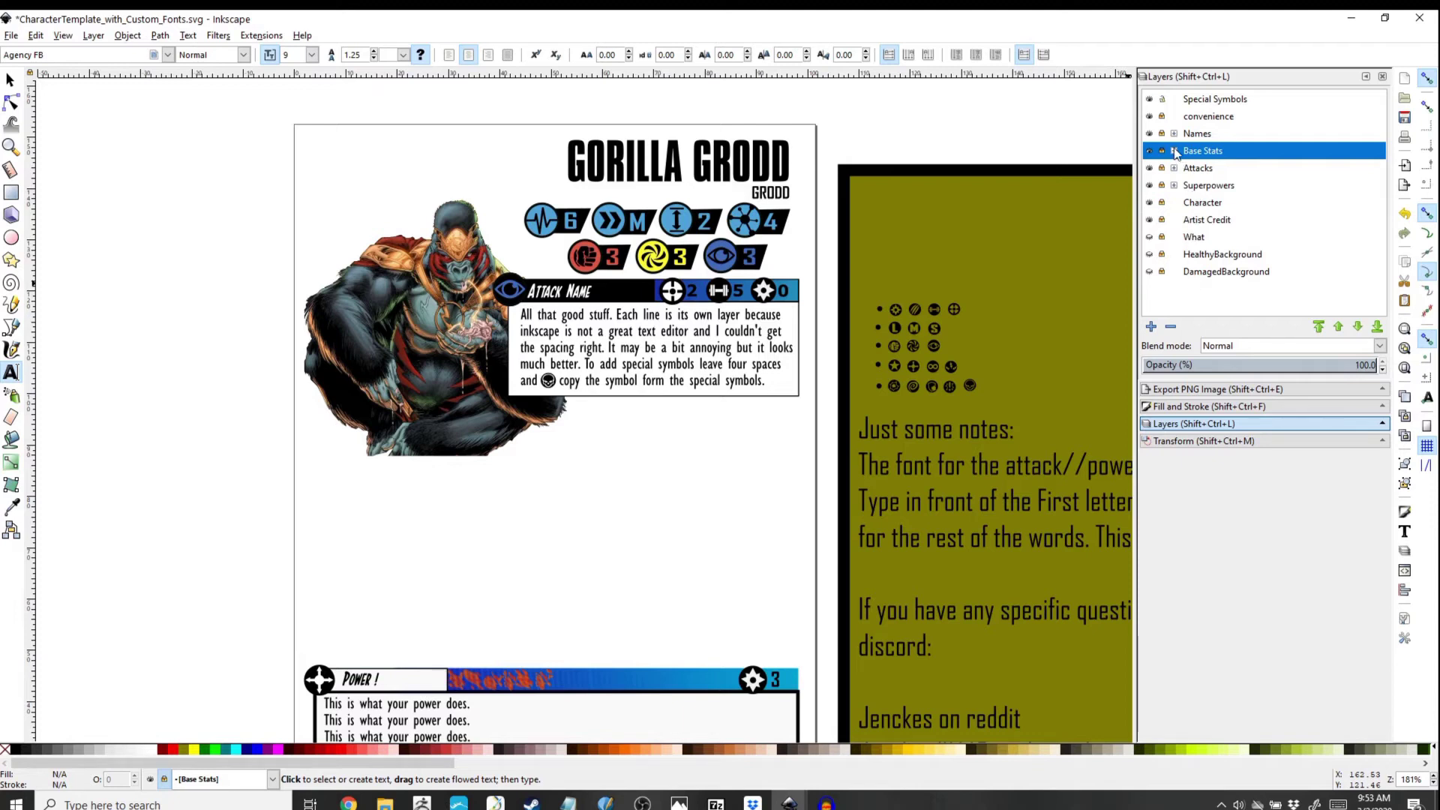
# Step: Change the Movement stat to Small by hiding its Medium sublayer and showing Small in Base Stats
pyautogui.click(1174, 151)
pyautogui.click(1186, 185)
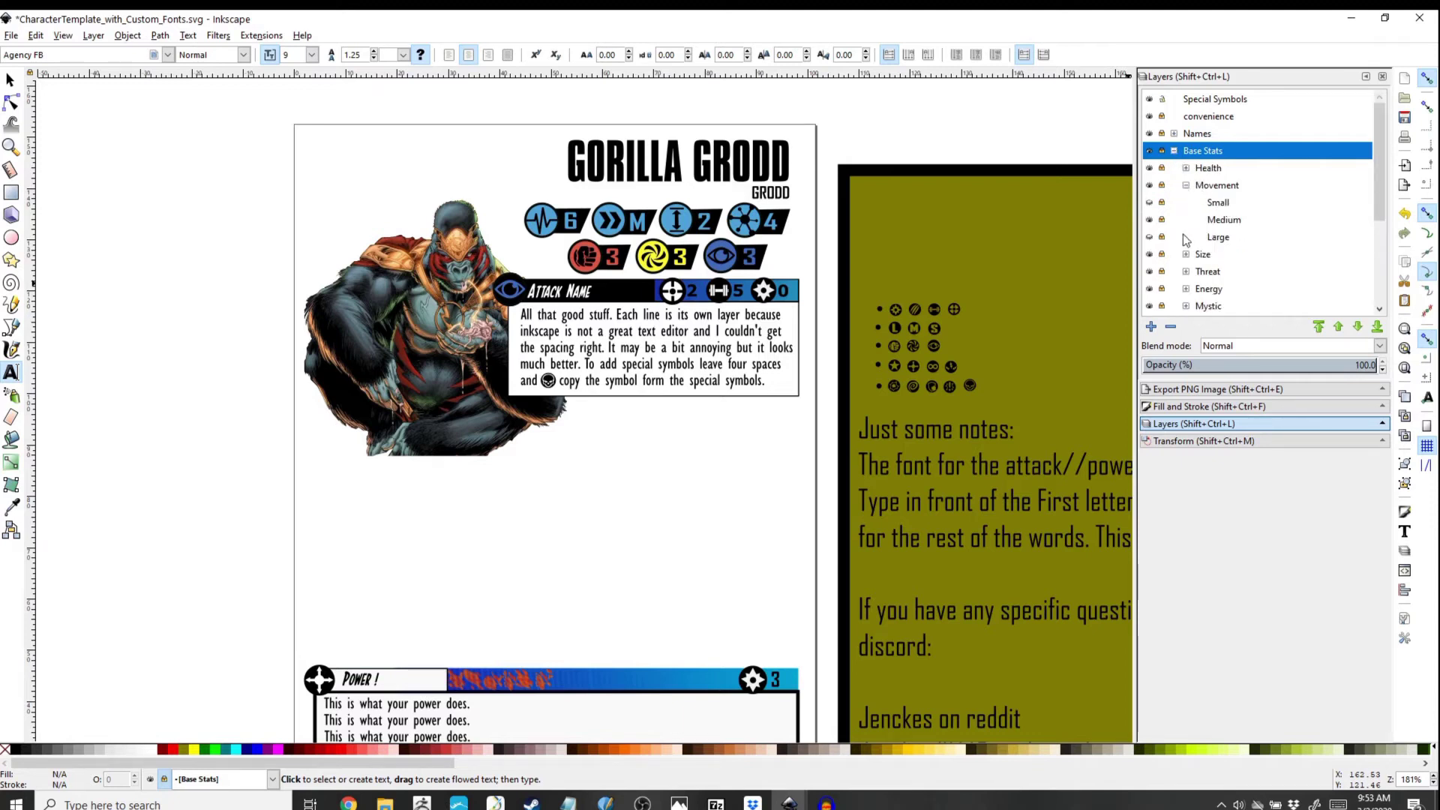
pyautogui.click(1150, 220)
pyautogui.click(1150, 202)
pyautogui.click(1185, 186)
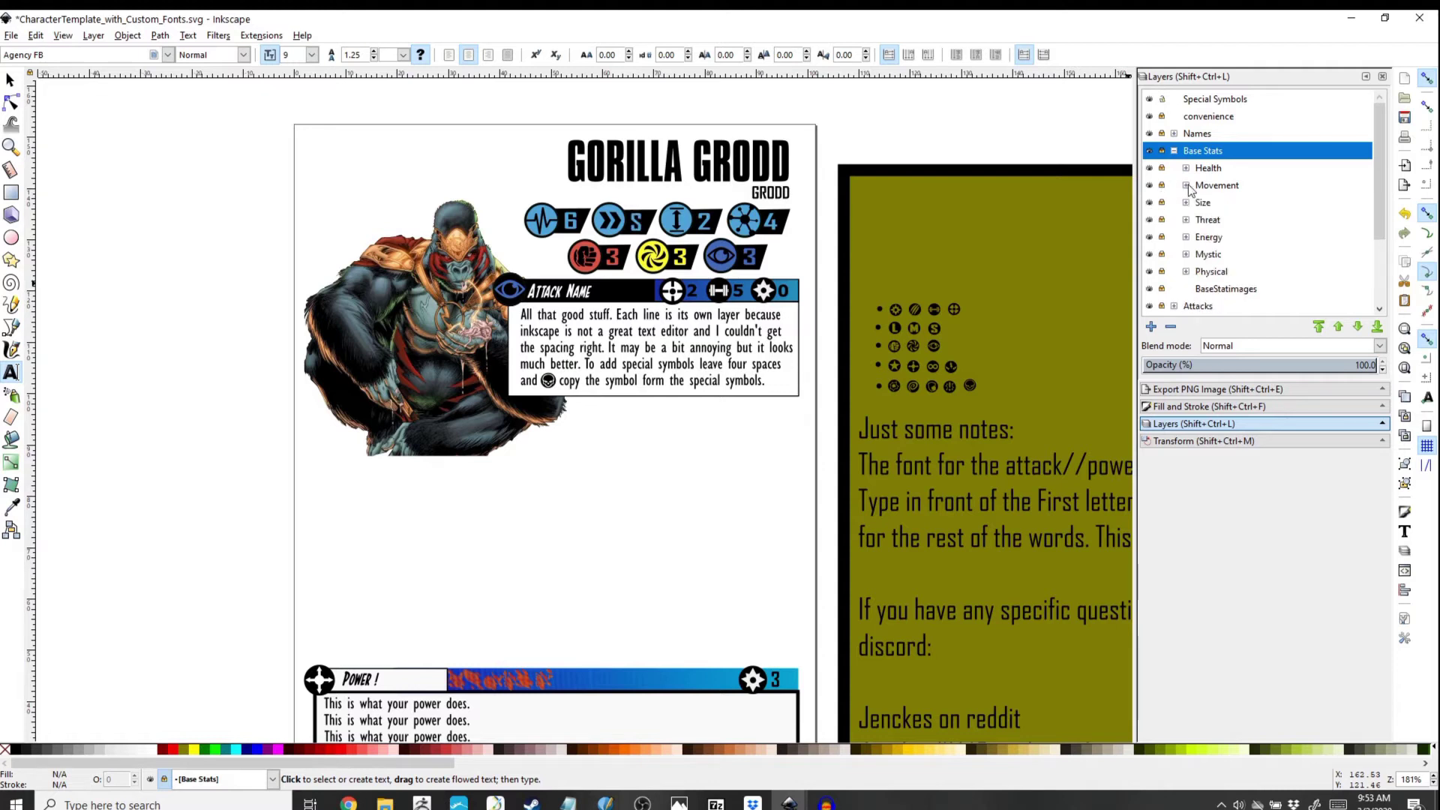
# Step: Set the Size stat to 3 by hiding its 2 sublayer and showing the 3
pyautogui.click(1185, 202)
pyautogui.scroll(-2, 1181, 246)
pyautogui.click(1149, 273)
pyautogui.click(1150, 256)
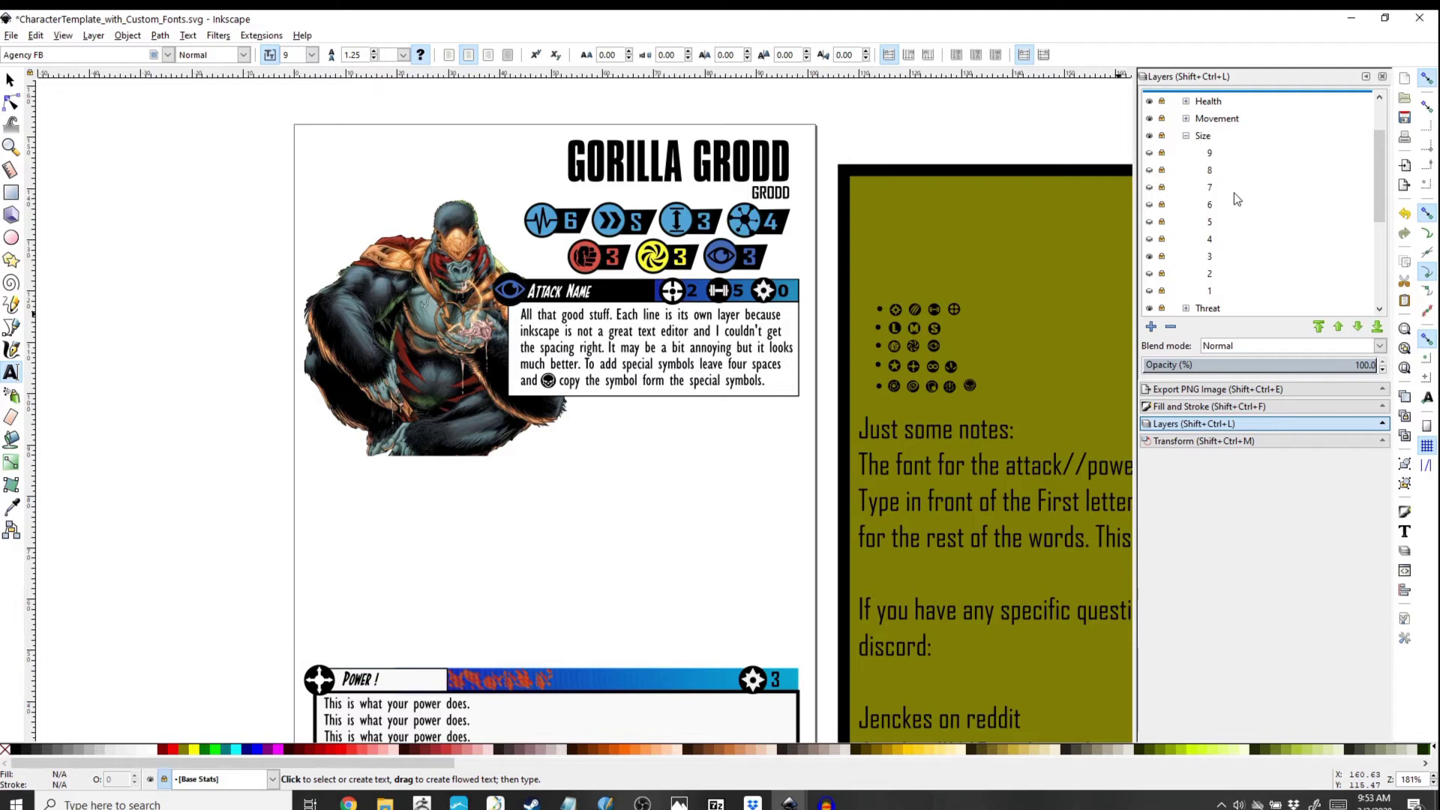
pyautogui.click(1186, 136)
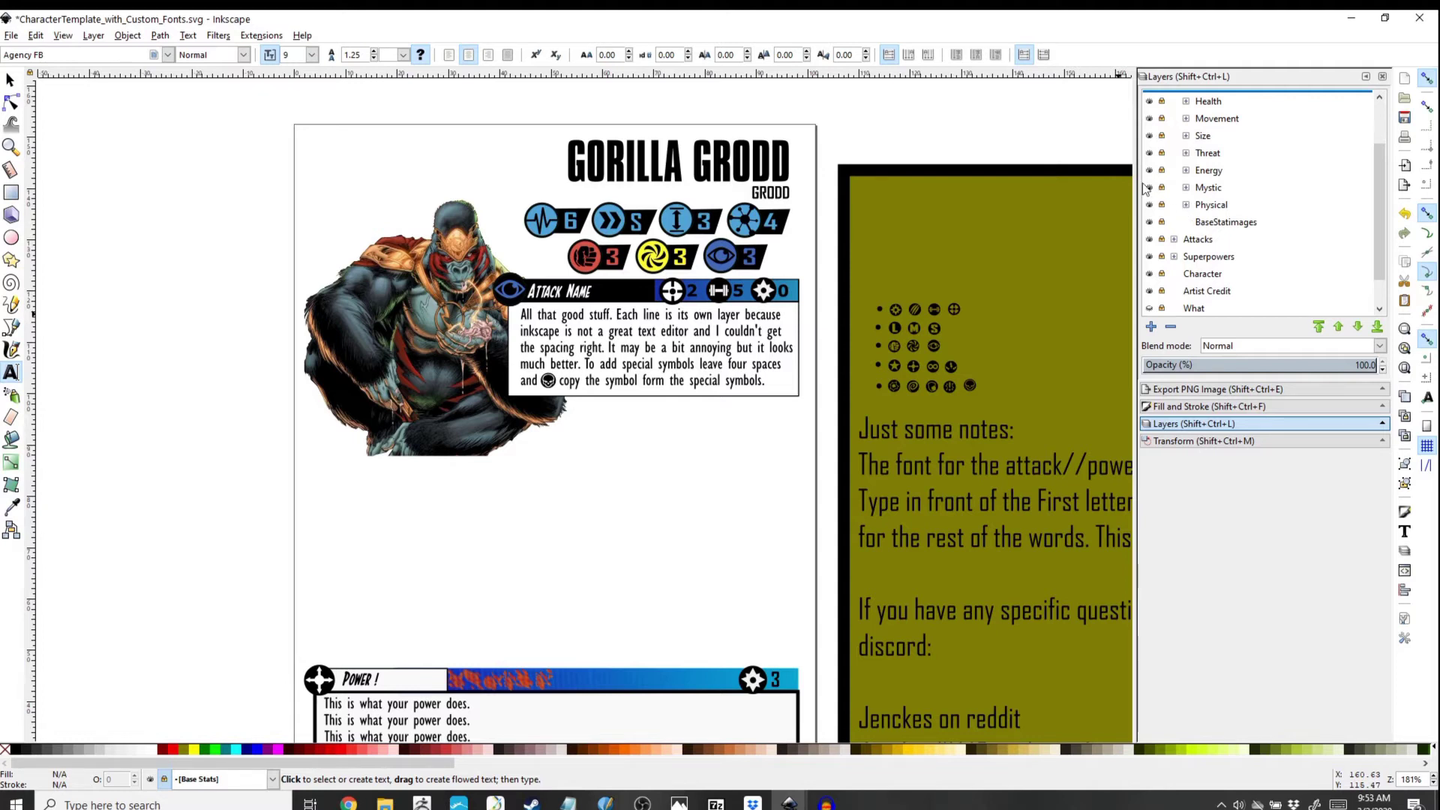
# Step: Set the Mystic defense stat to 4 by hiding its 3 sublayer and showing the 4
pyautogui.click(1186, 187)
pyautogui.scroll(-1, 1189, 210)
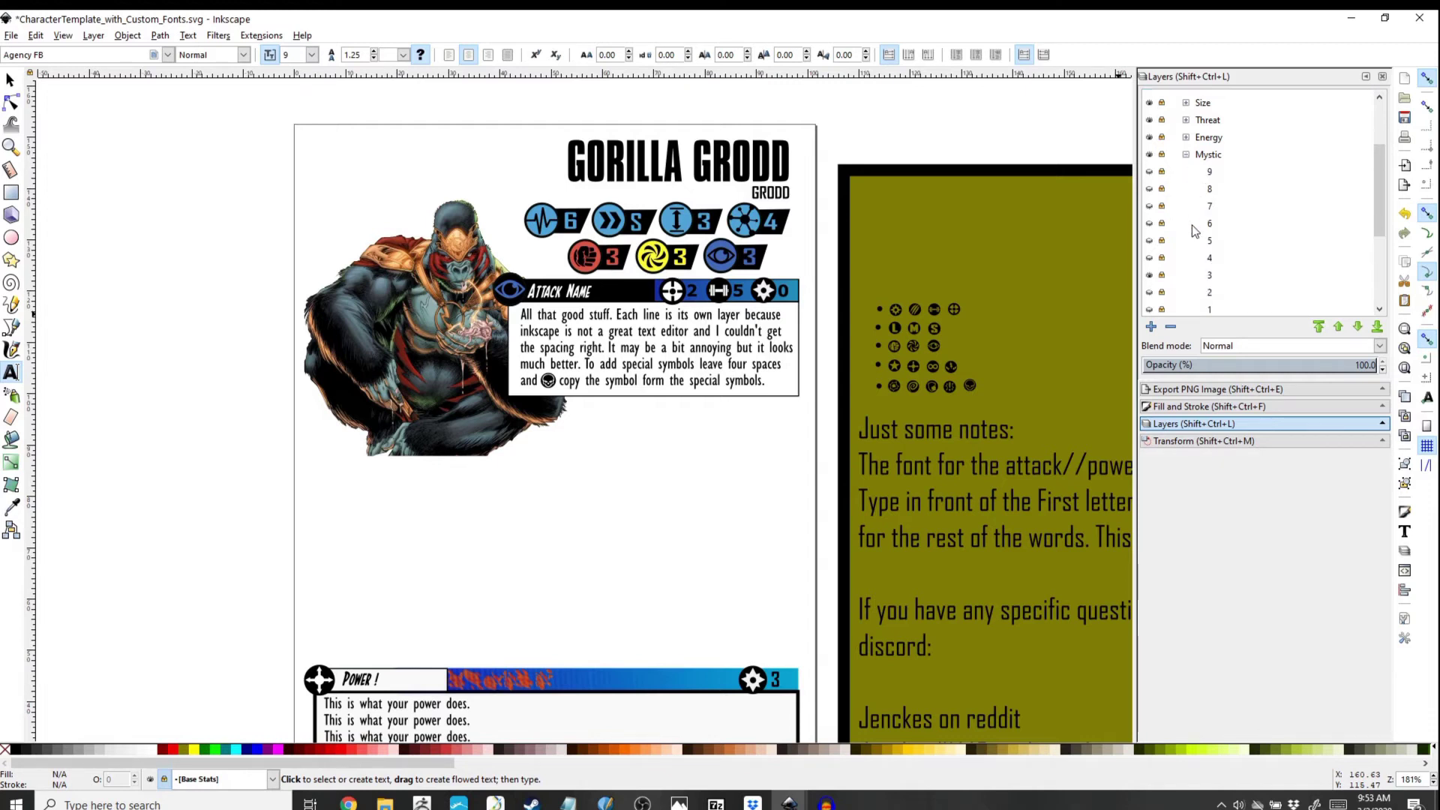
pyautogui.click(1148, 275)
pyautogui.click(1186, 154)
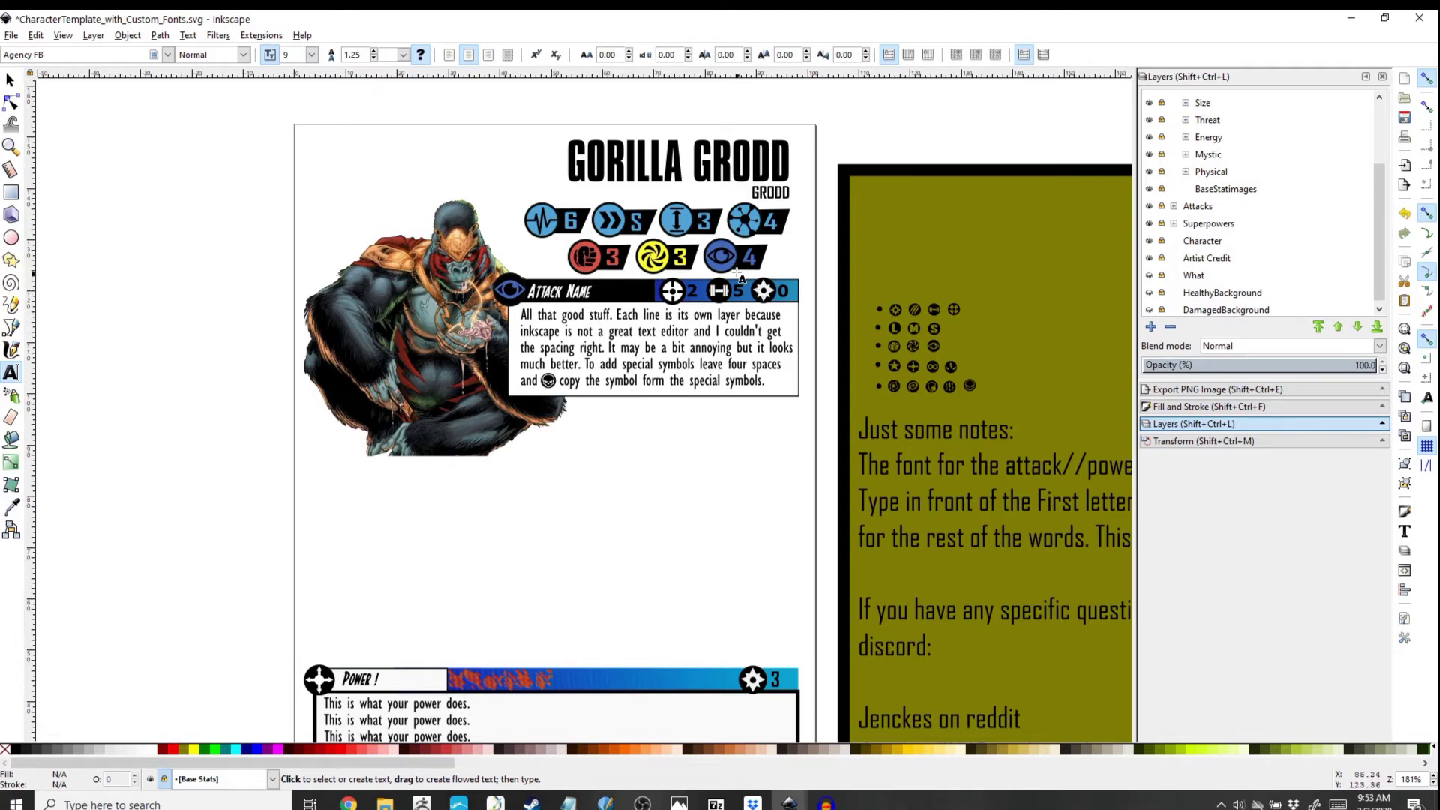
# Step: Collapse the Base Stats layer group, expand Attacks, and show the Physical Attack layer on the card
pyautogui.scroll(2, 1244, 255)
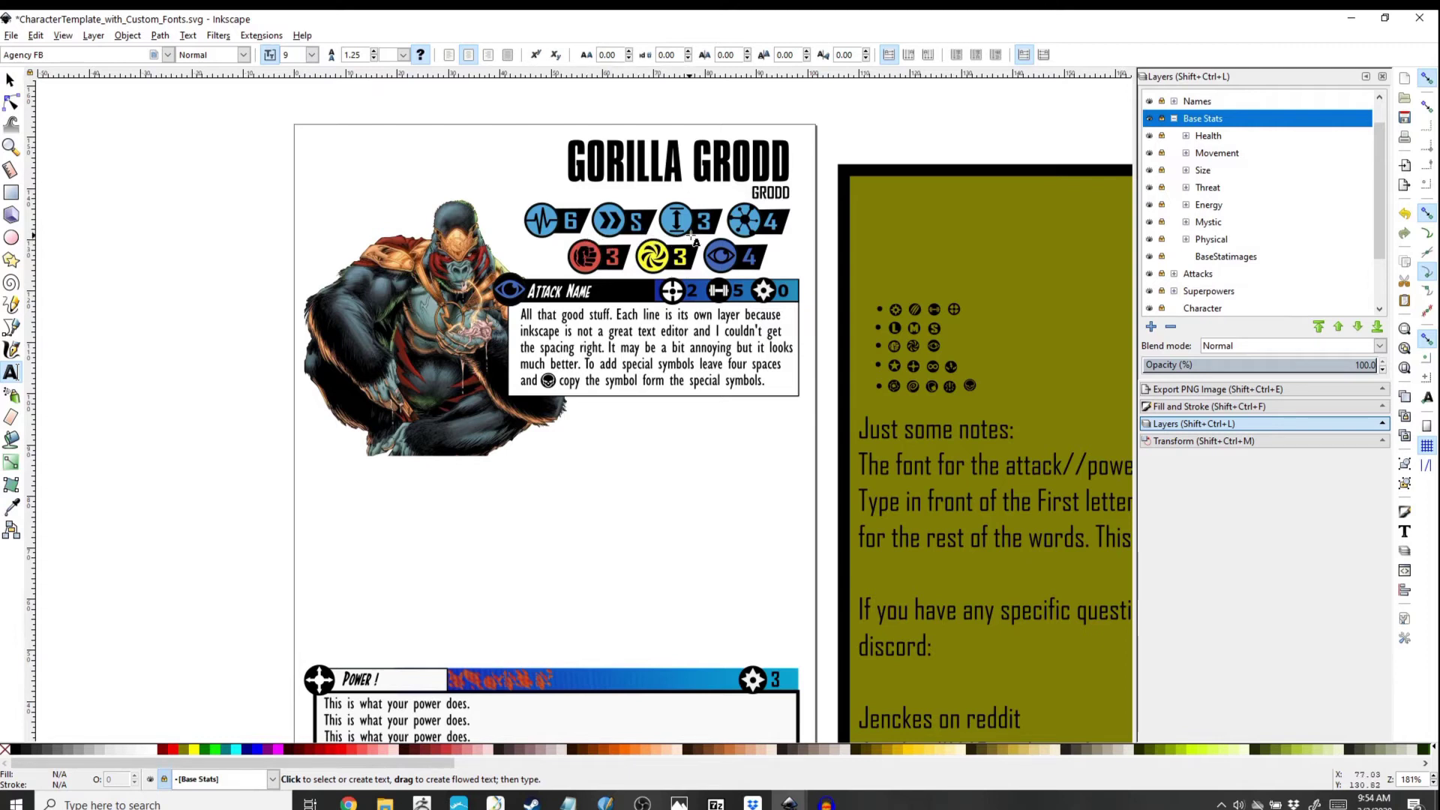
pyautogui.scroll(1, 1162, 199)
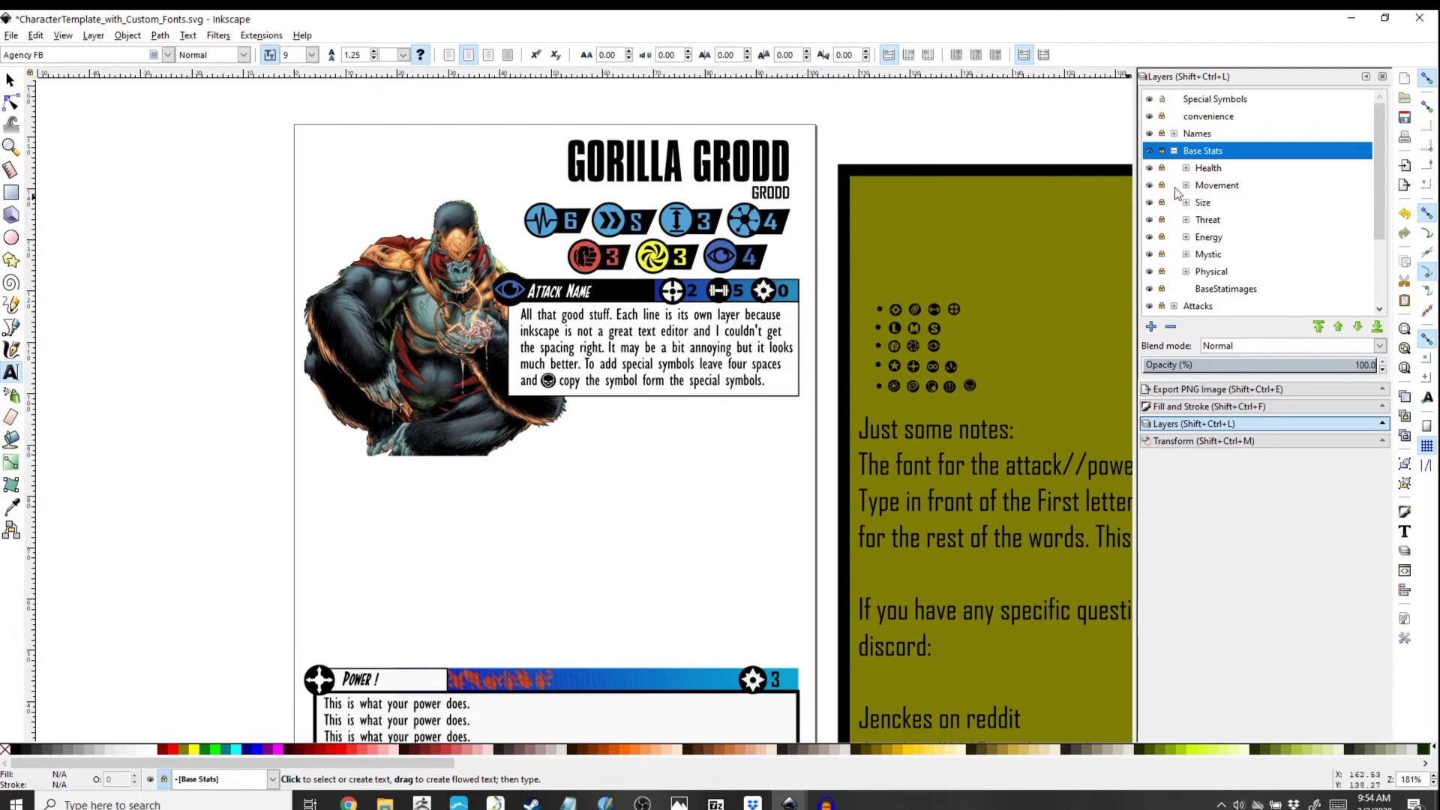
pyautogui.click(1174, 150)
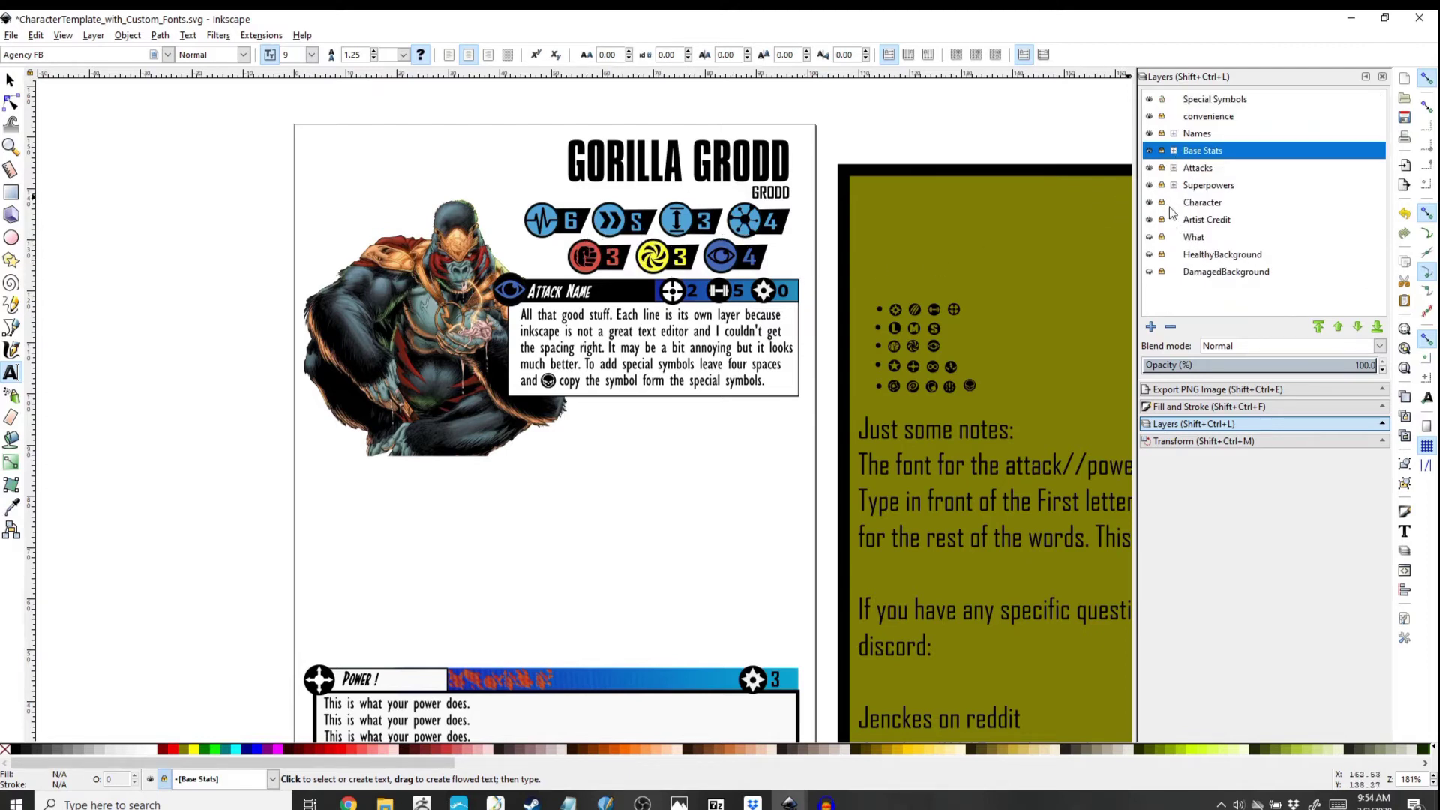
pyautogui.click(1174, 168)
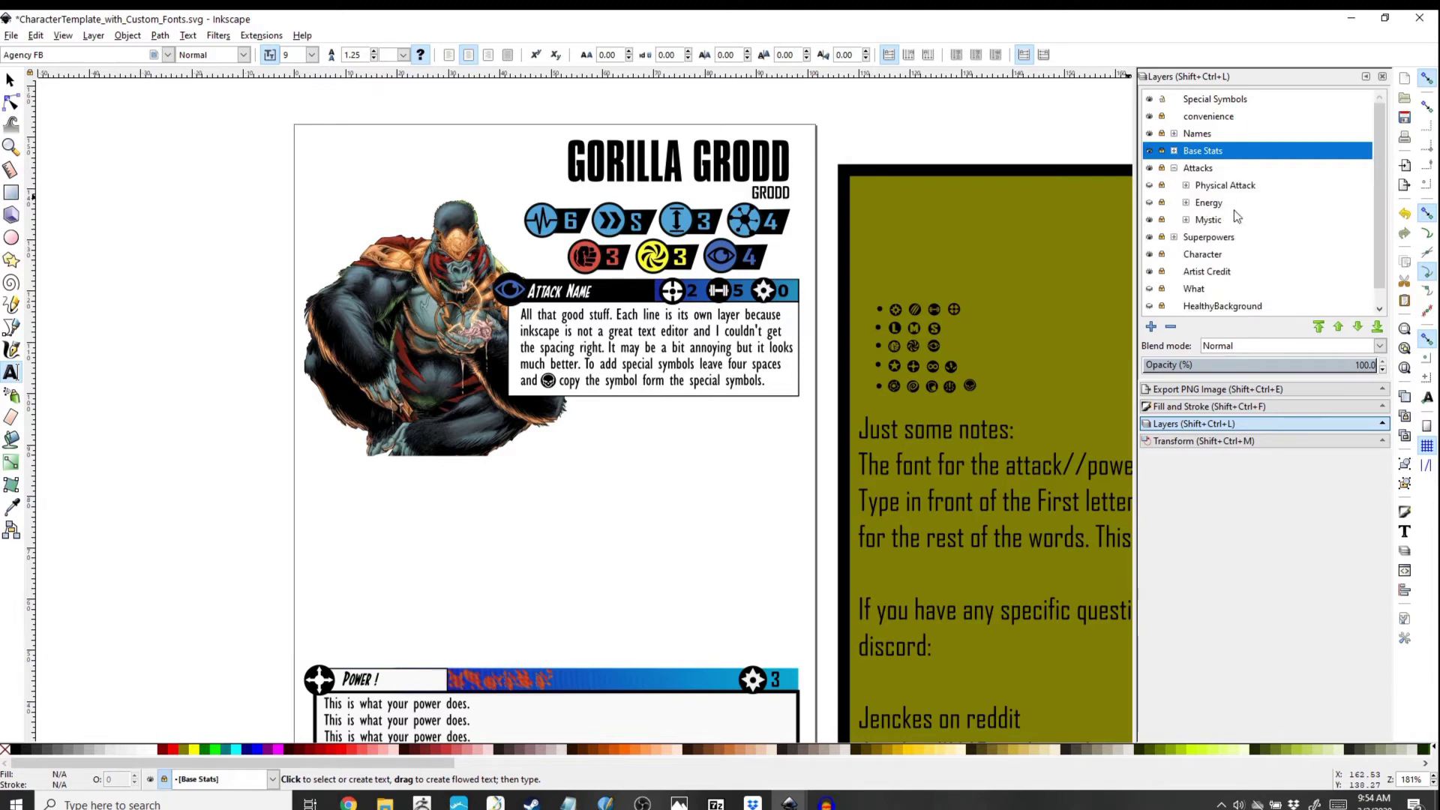
pyautogui.click(1150, 185)
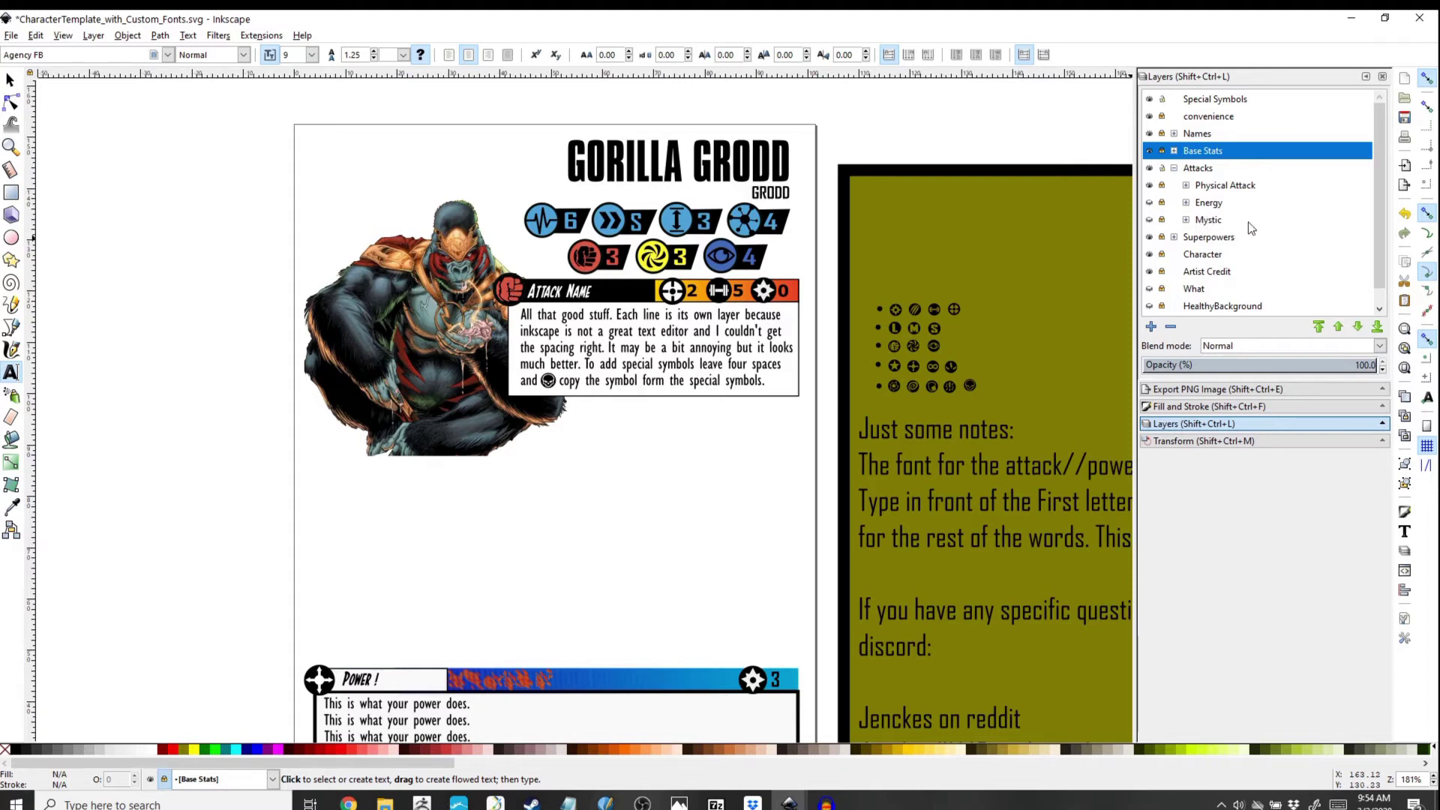
# Step: Expand the Physical Attack layer and unlock it together with its sublayers for editing
pyautogui.click(1236, 190)
pyautogui.click(1184, 185)
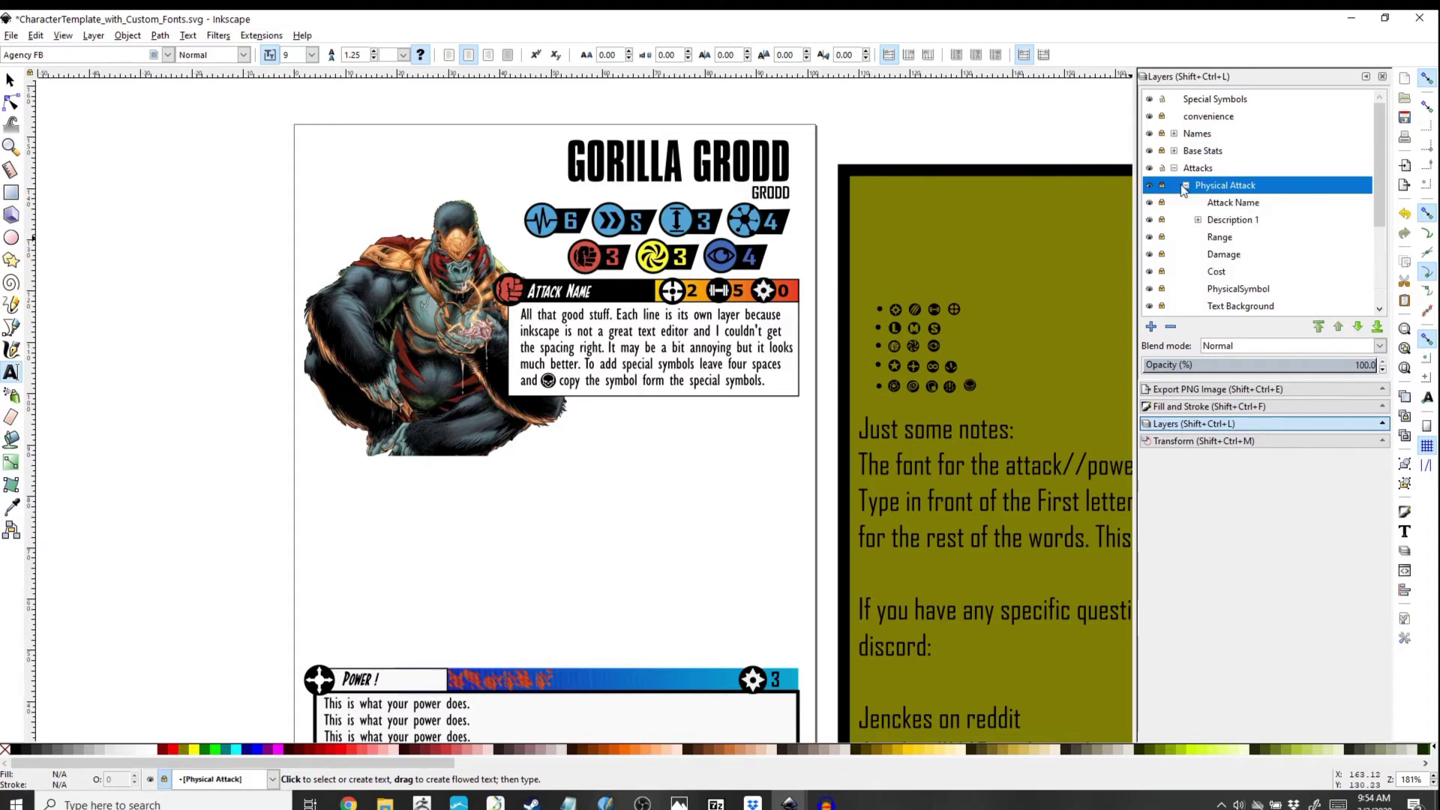
pyautogui.click(1161, 185)
pyautogui.click(1161, 237)
pyautogui.click(1162, 255)
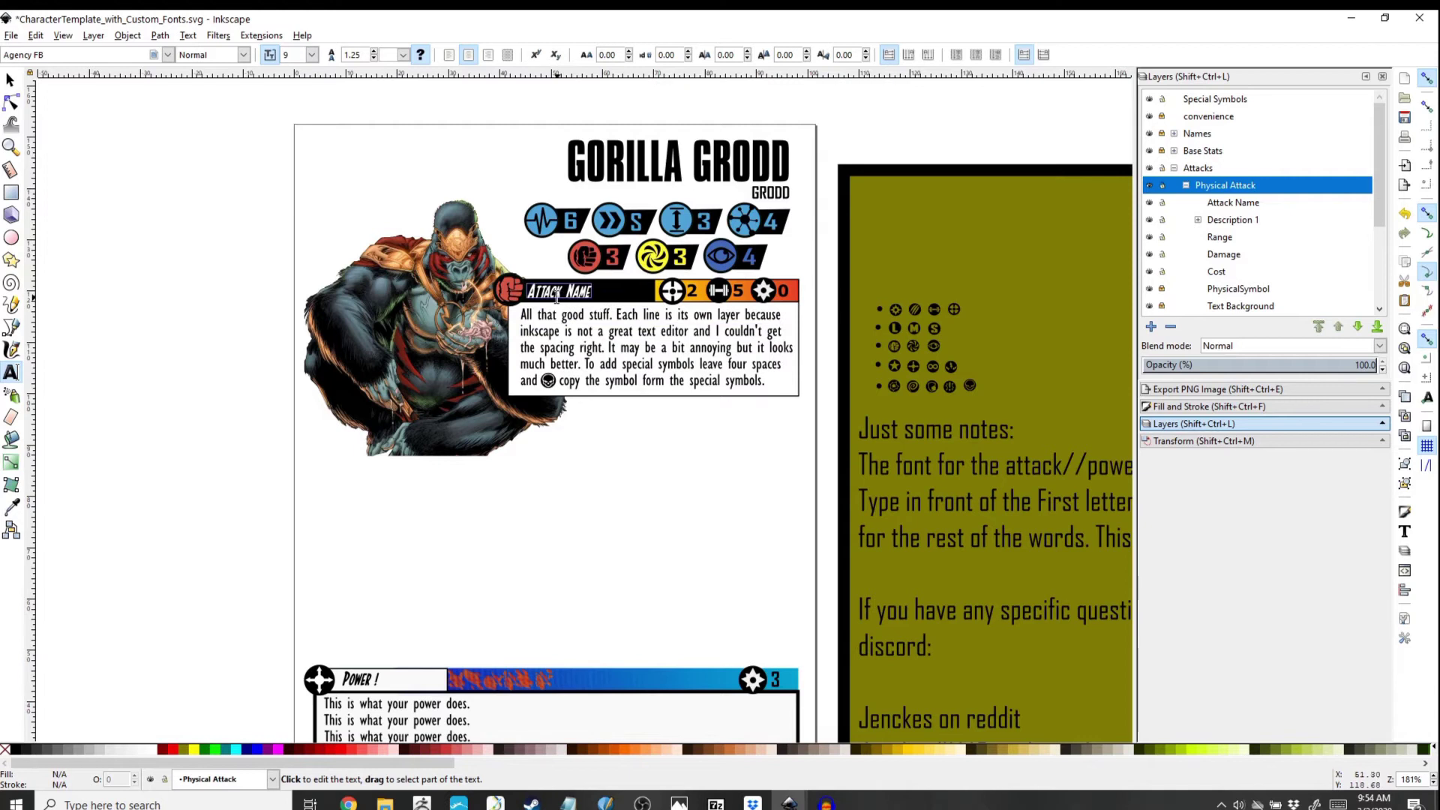
# Step: Replace the physical attack's placeholder name with "Strike", keeping the template's lettering style
pyautogui.scroll(4, 599, 346)
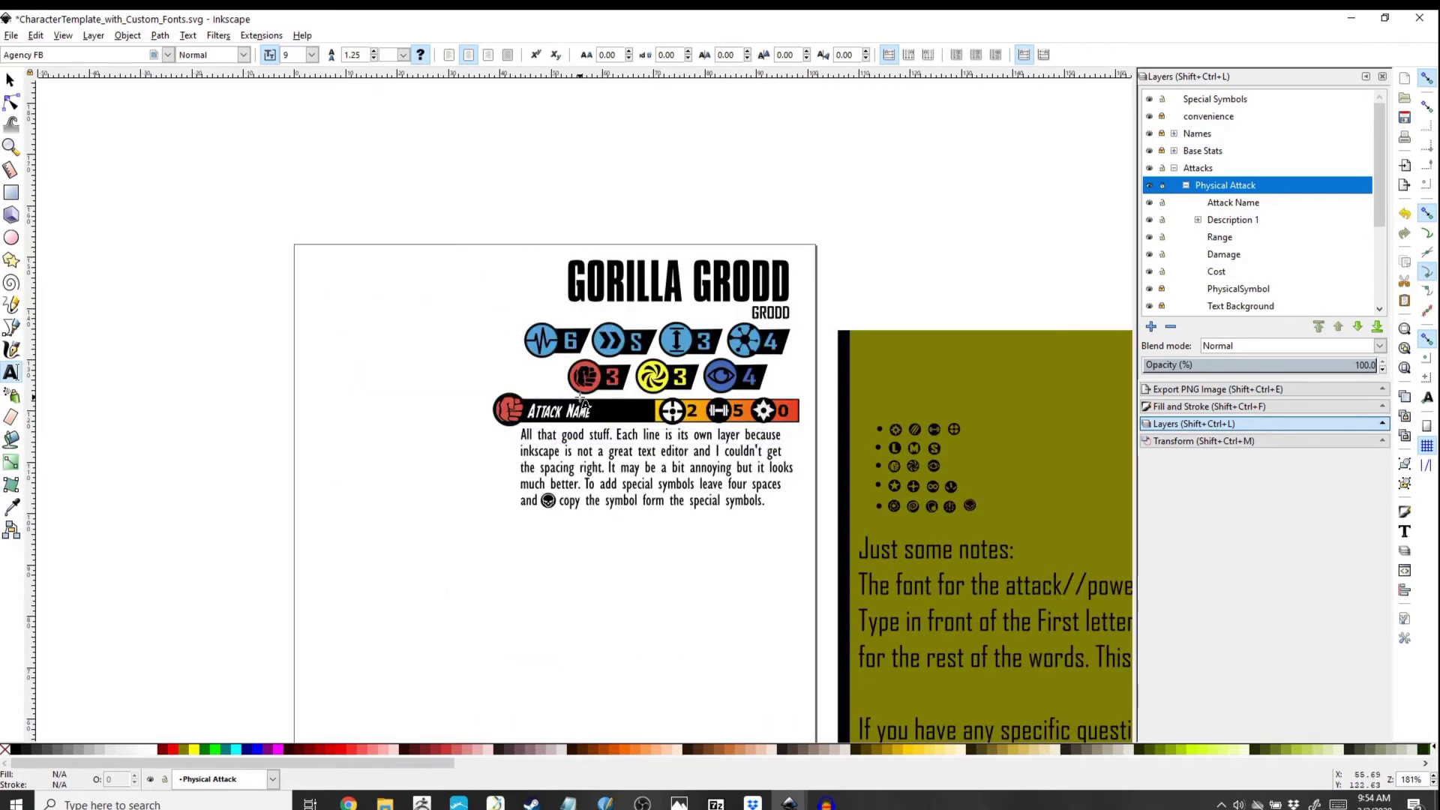
pyautogui.scroll(-1, 583, 400)
pyautogui.scroll(1, 572, 382)
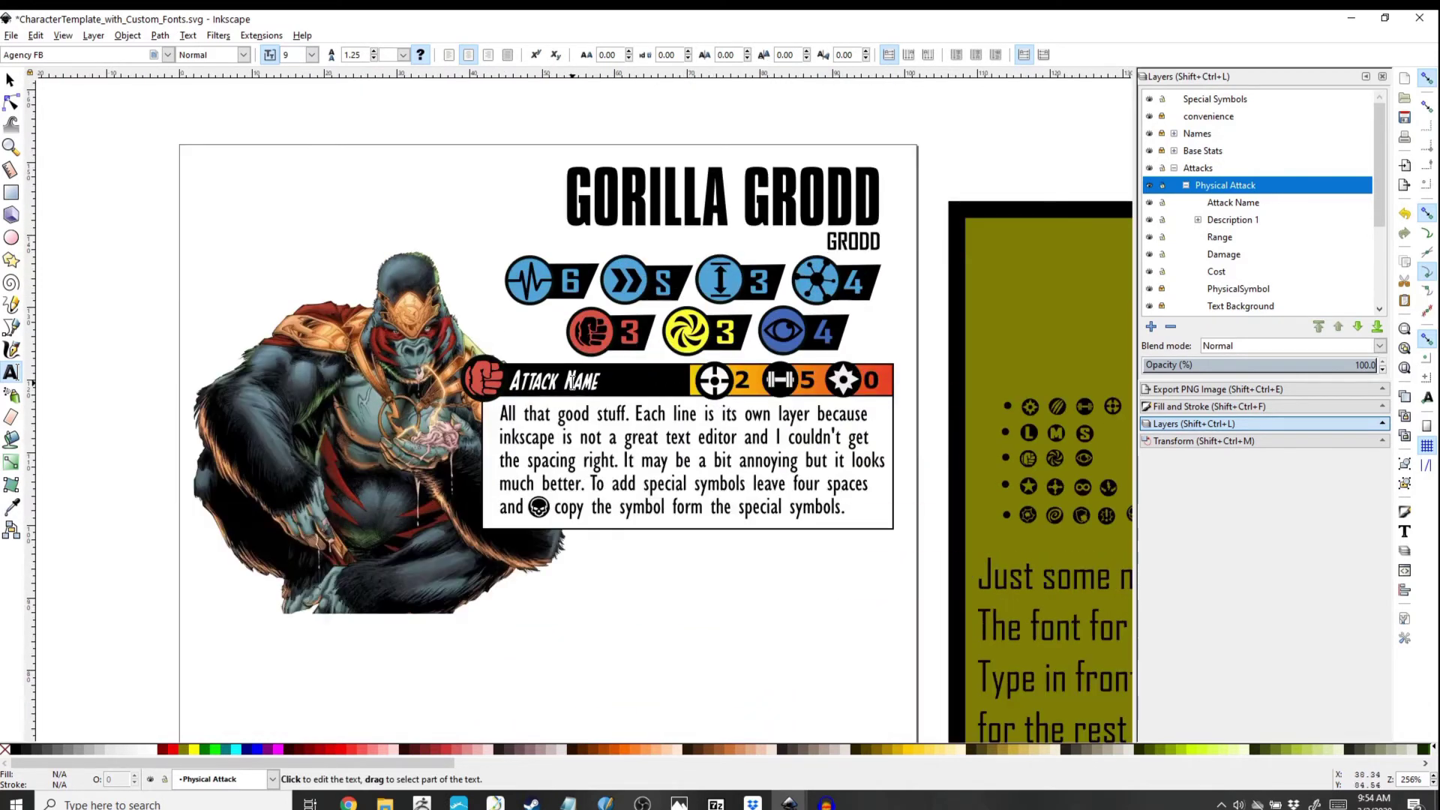
pyautogui.scroll(-1, 653, 480)
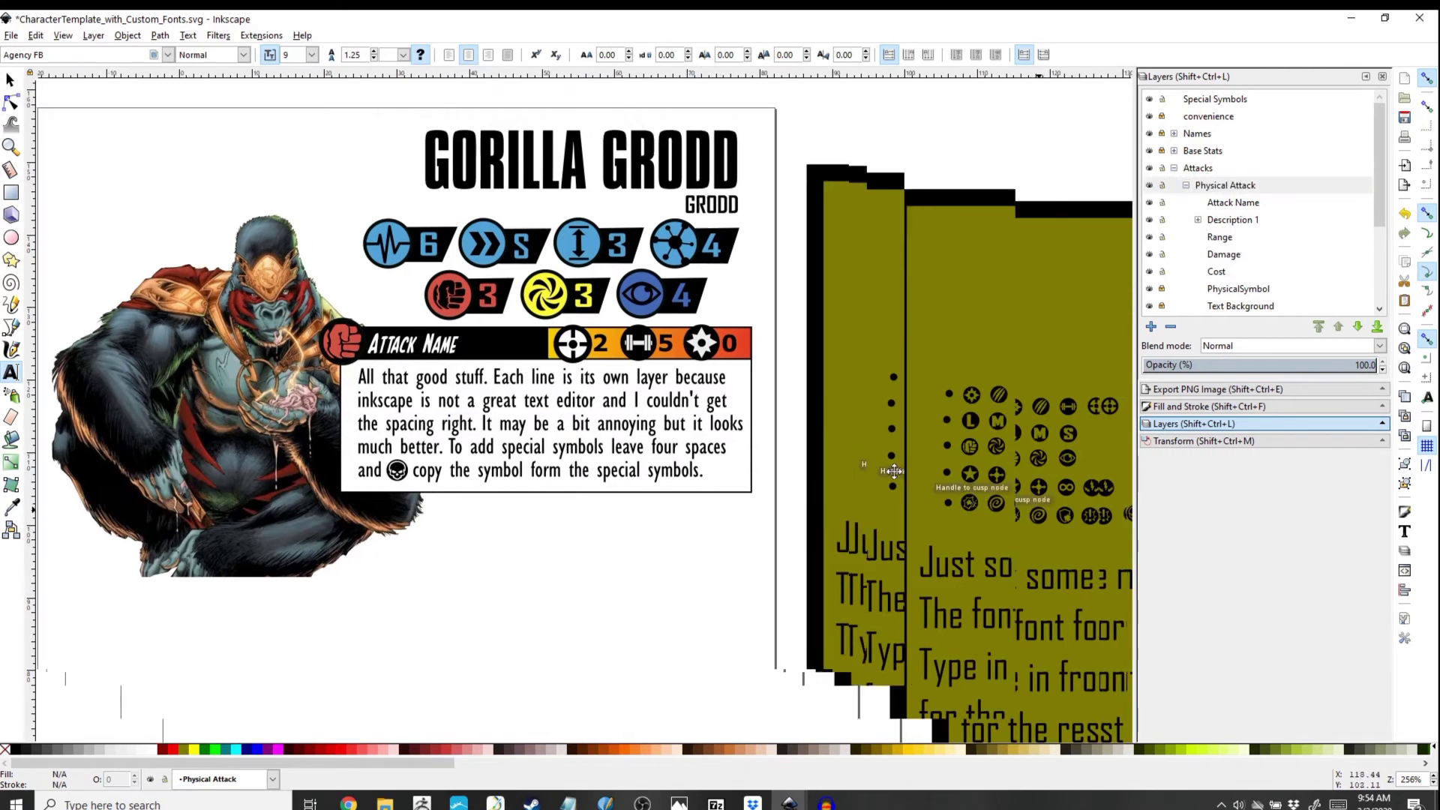
pyautogui.scroll(1, 663, 453)
pyautogui.click(525, 393)
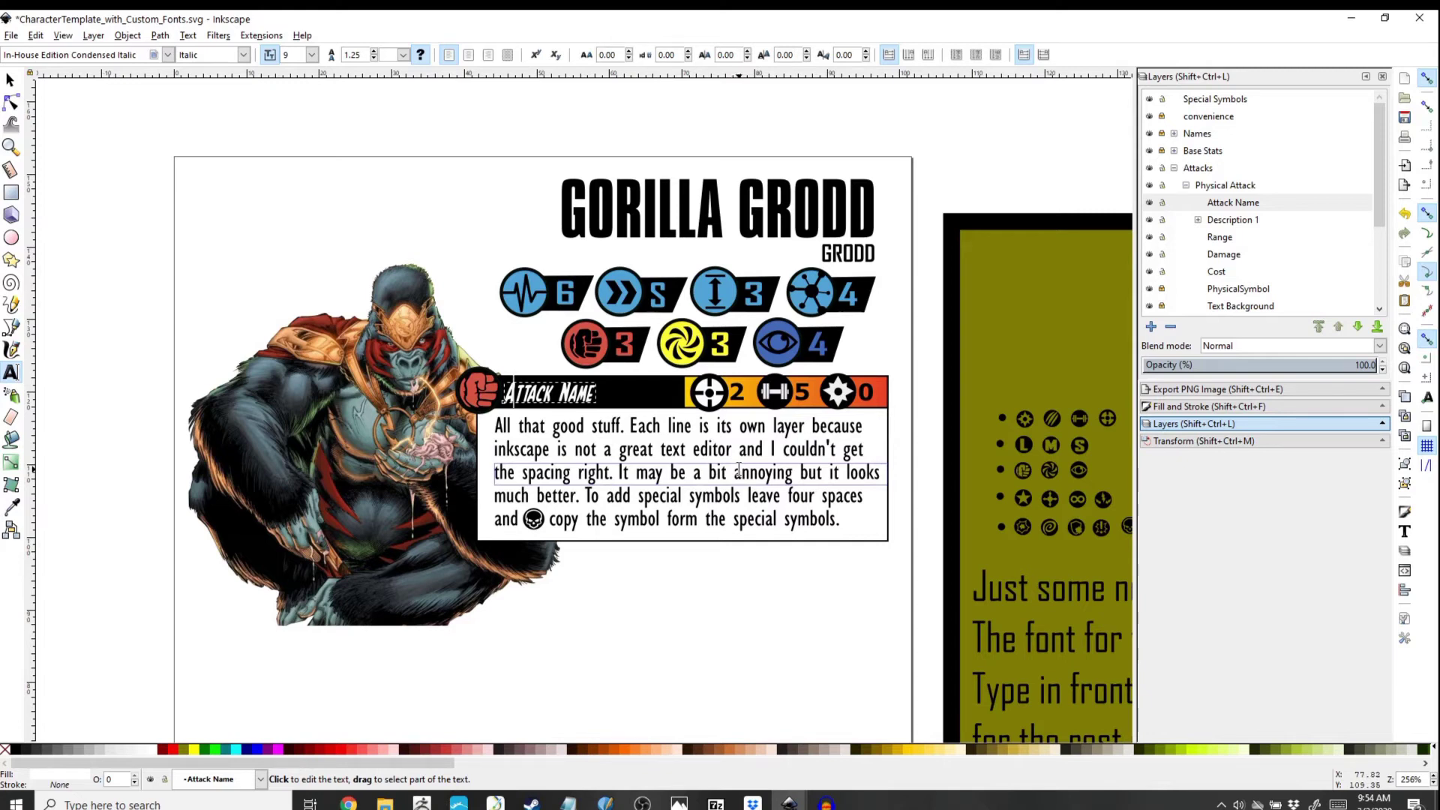
pyautogui.press('Left')
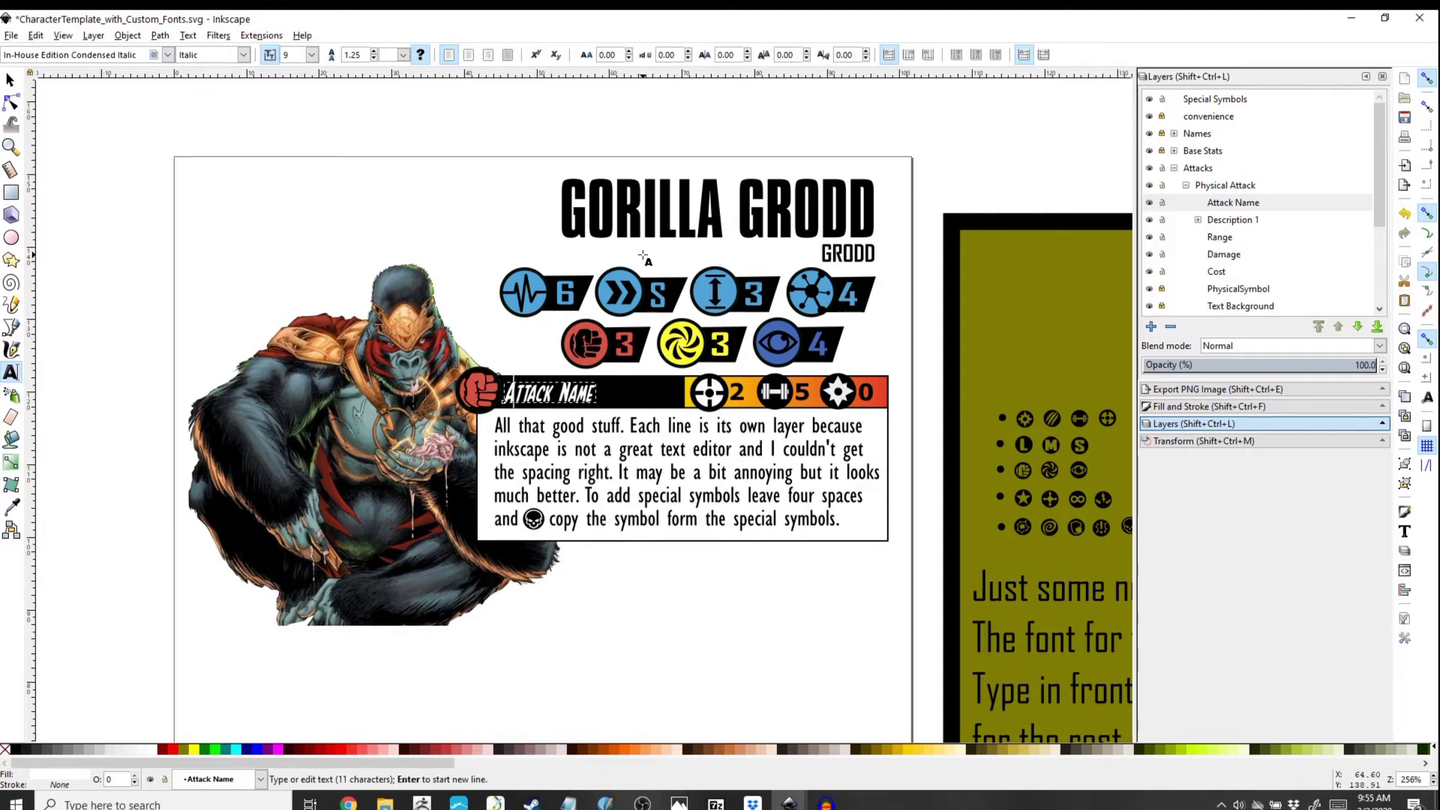
pyautogui.write('S')
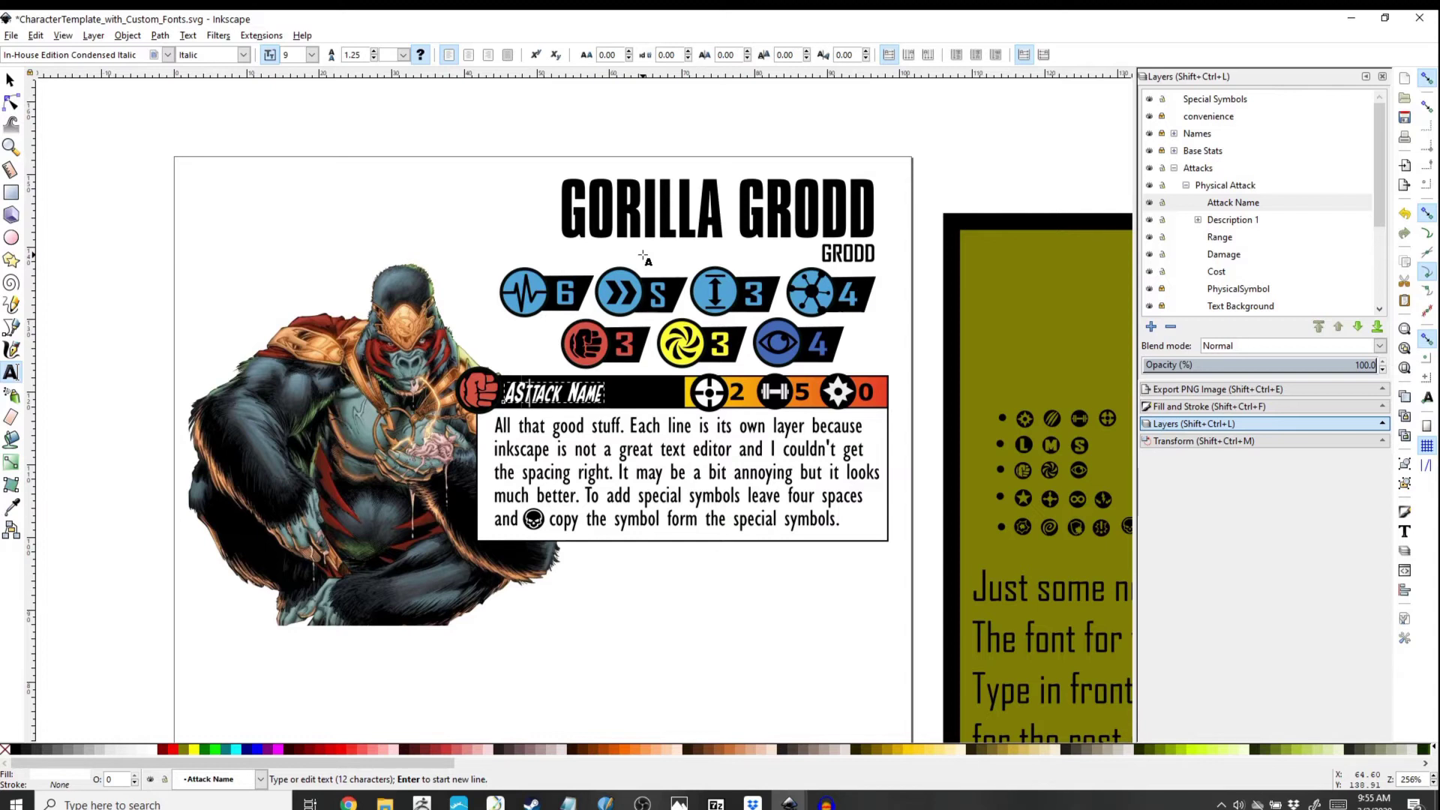
pyautogui.write('rike')
pyautogui.hotkey('shift', 'Right')
pyautogui.hotkey('shift', 'Right')
pyautogui.hotkey('shift', 'Right')
pyautogui.hotkey('shift', 'Right')
pyautogui.hotkey('shift', 'Right')
pyautogui.hotkey('shift', 'Right')
pyautogui.hotkey('shift', 'Right')
pyautogui.hotkey('shift', 'Right')
pyautogui.hotkey('shift', 'Right')
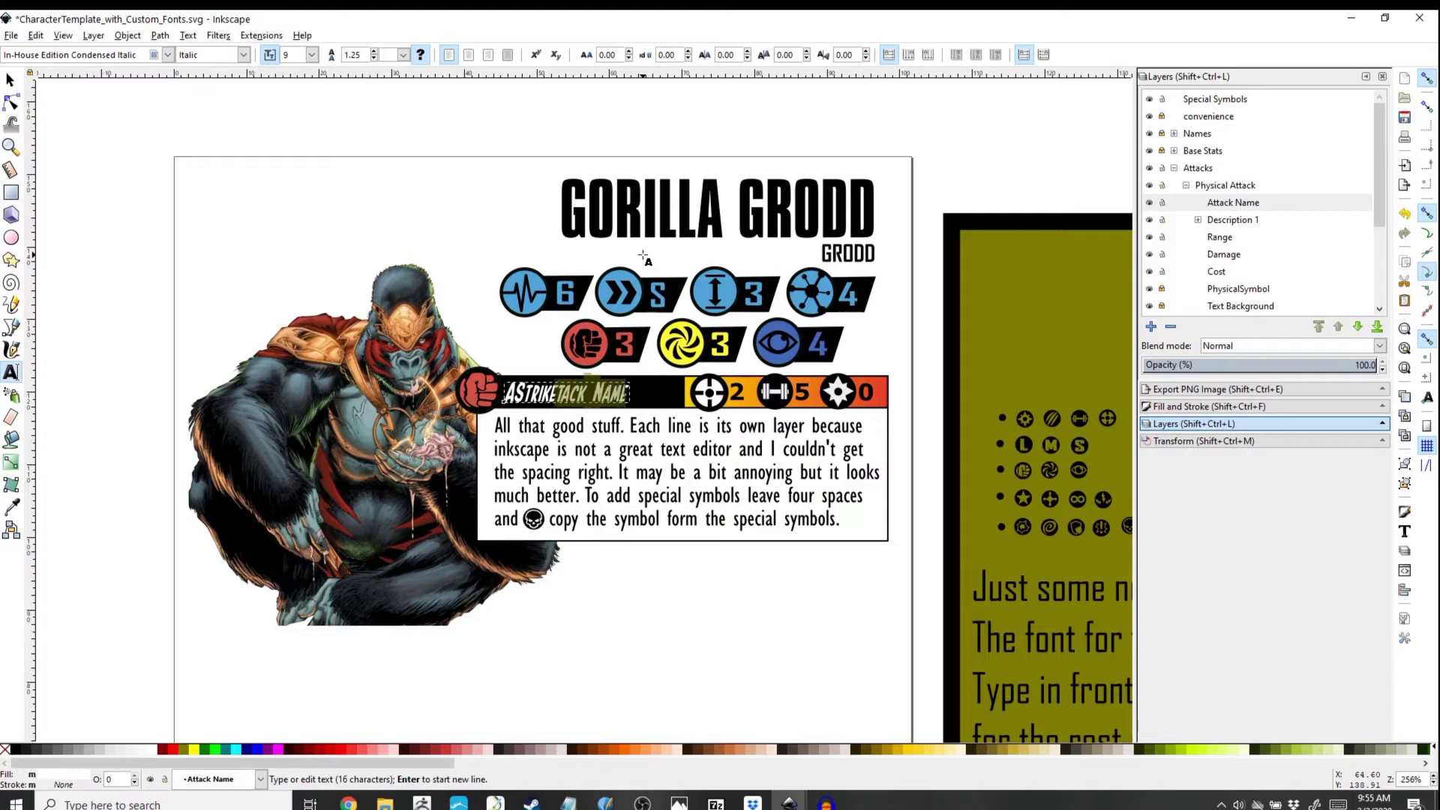
pyautogui.press('Delete')
pyautogui.press('Left')
pyautogui.press('Left')
pyautogui.press('Left')
pyautogui.press('Left')
pyautogui.press('Left')
pyautogui.press('Left')
pyautogui.press('BackSpace')
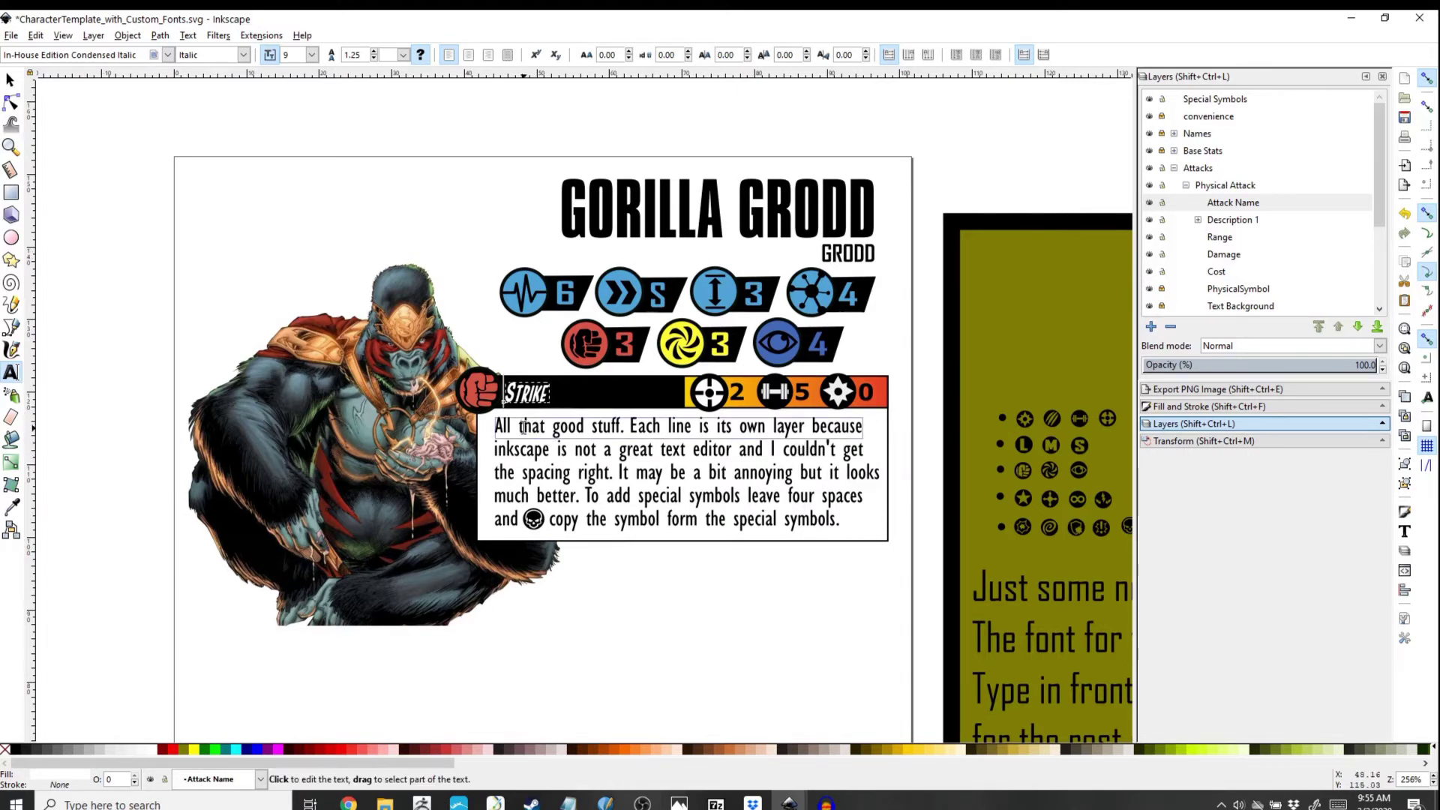
# Step: Clear the placeholder text from the first line of the Strike attack's description
pyautogui.click(496, 426)
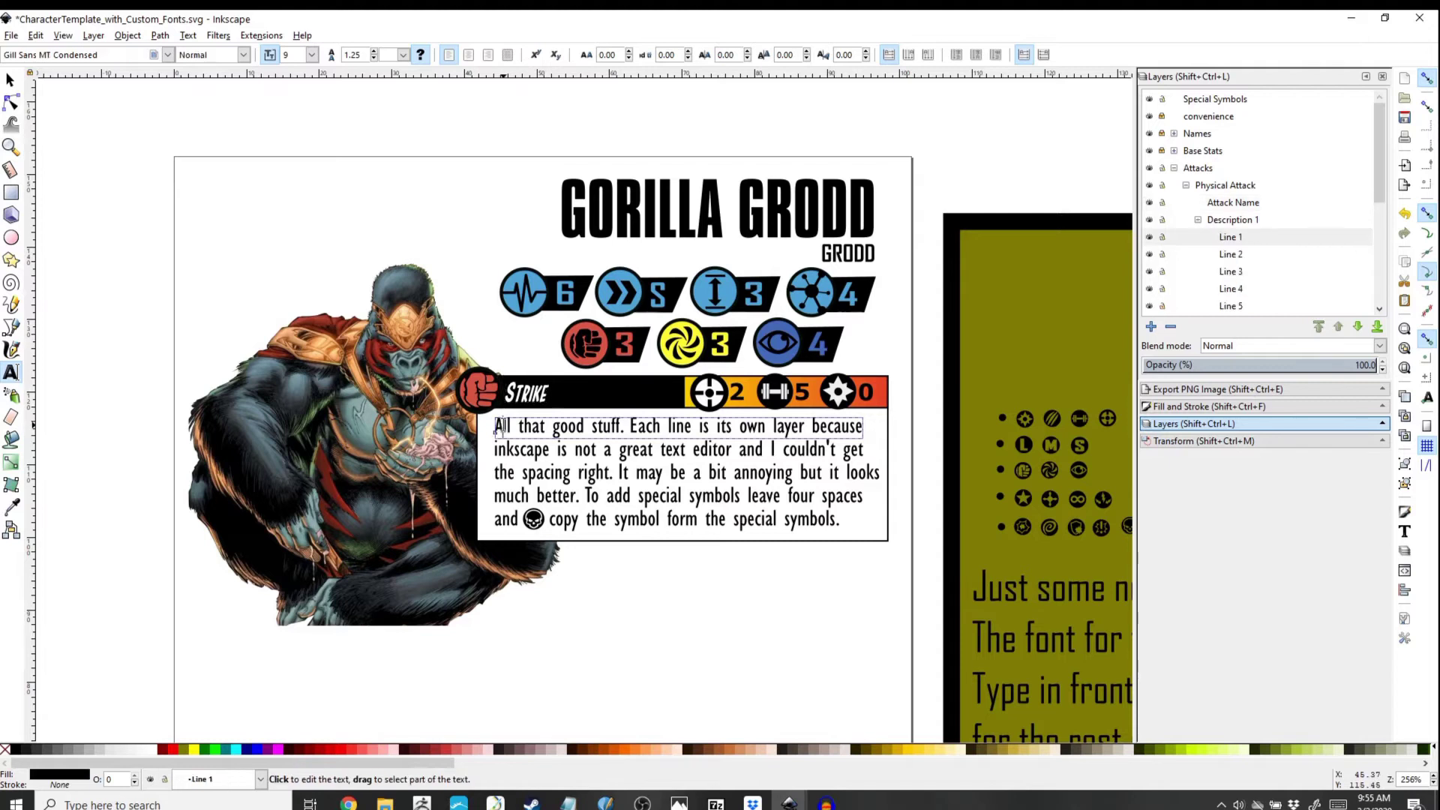
pyautogui.moveTo(496, 426); pyautogui.dragTo(732, 427)
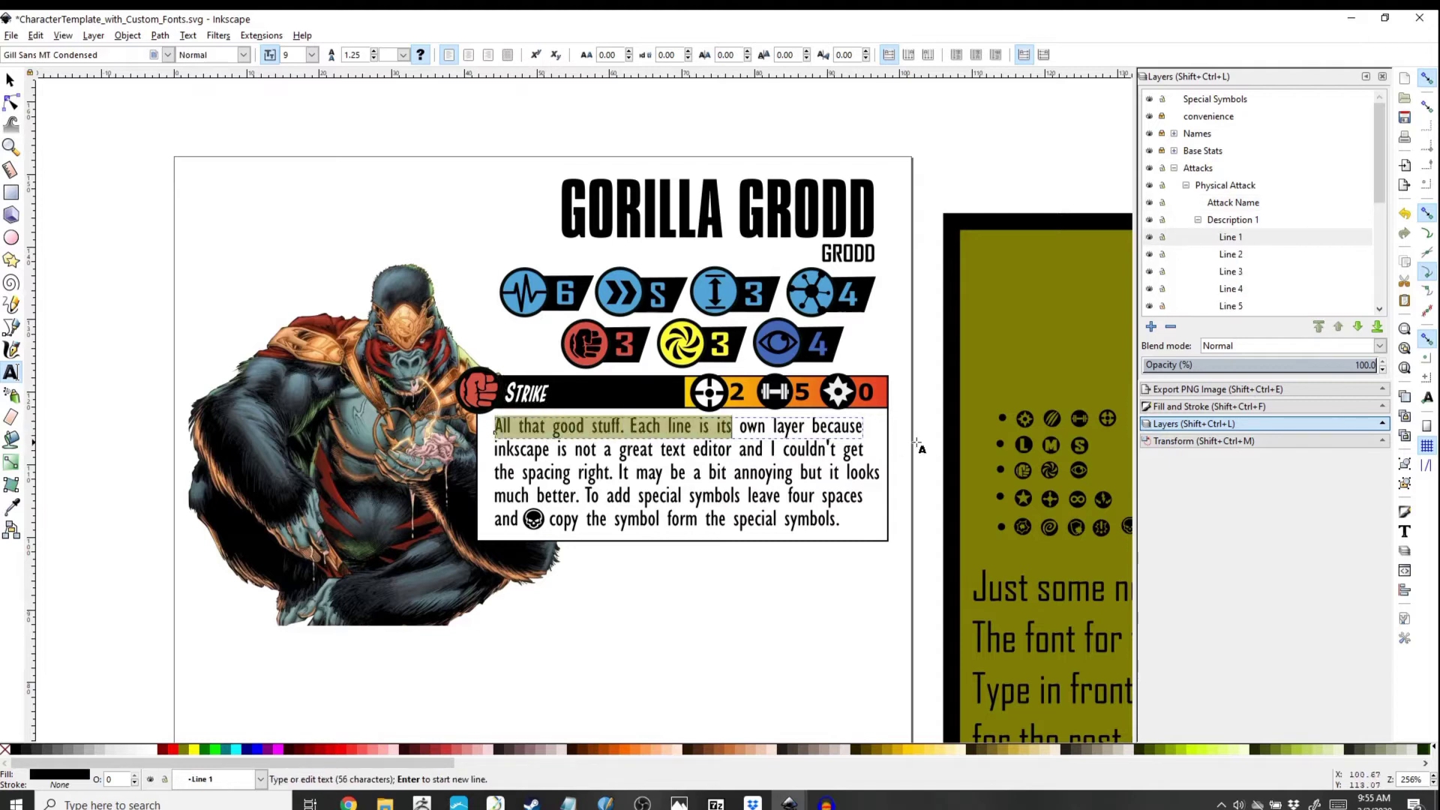
pyautogui.moveTo(863, 434); pyautogui.dragTo(864, 433)
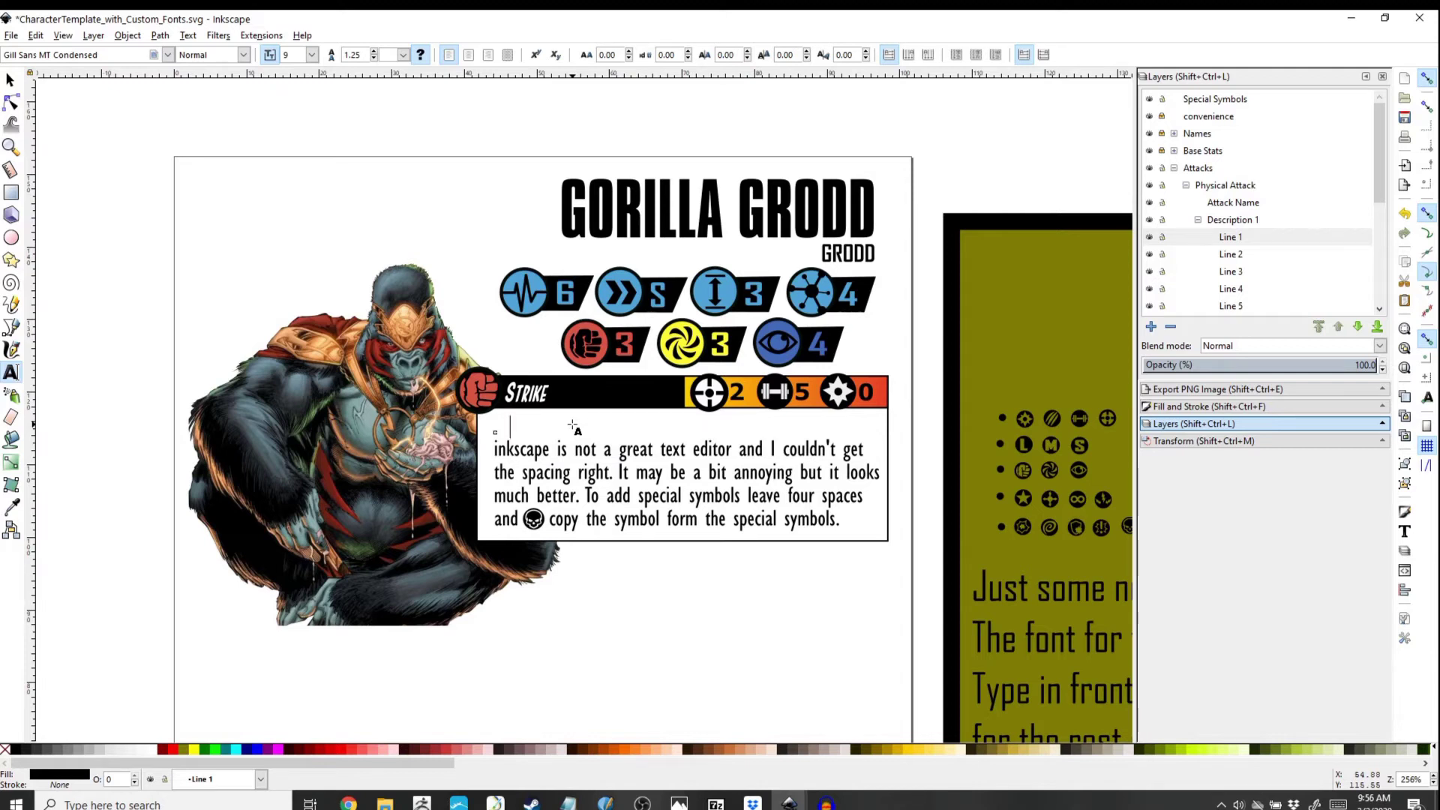
# Step: Check the Gorilla Grodd notes in Notepad for the Strike effect wording, and return to Inkscape
pyautogui.click(569, 805)
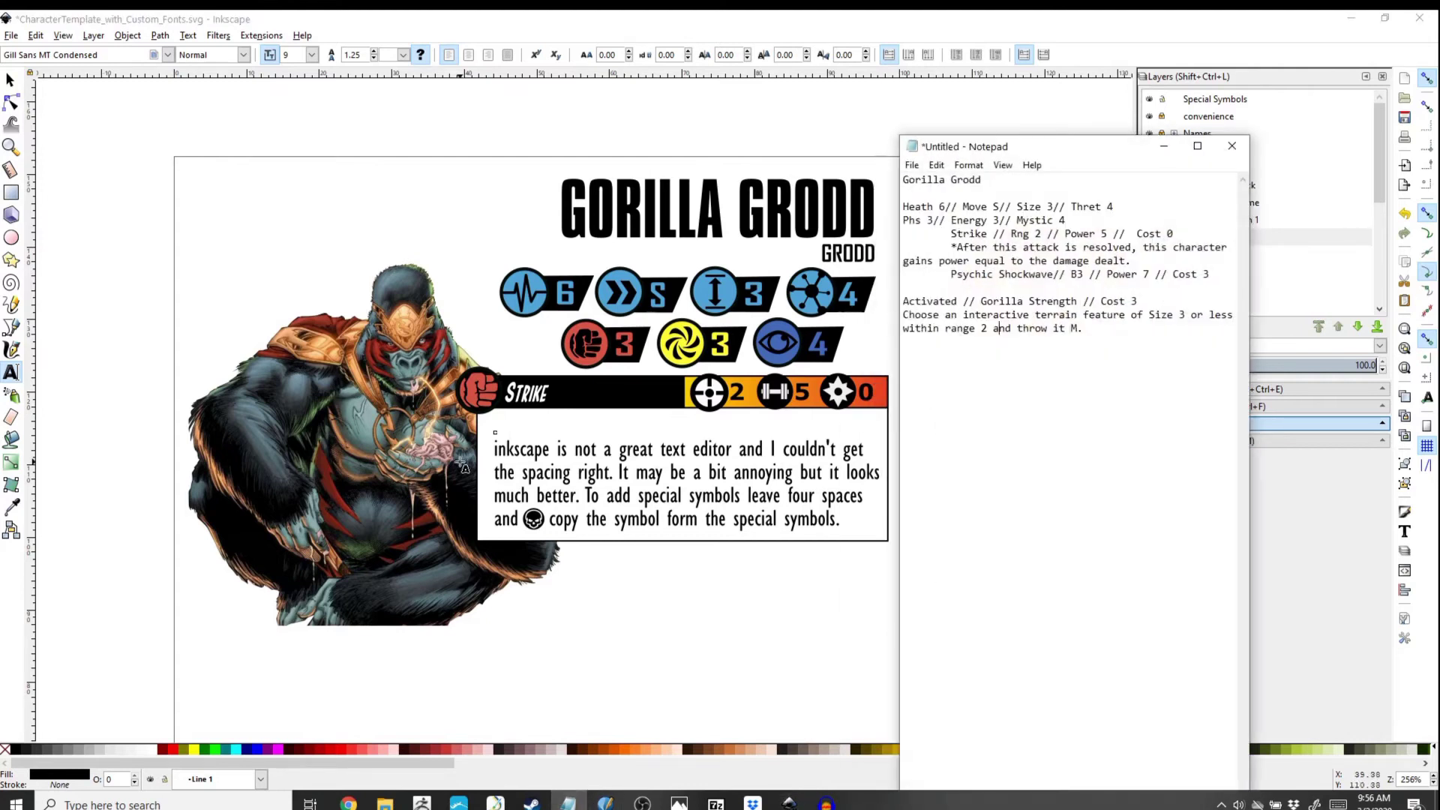
pyautogui.moveTo(1056, 141); pyautogui.dragTo(1046, 206)
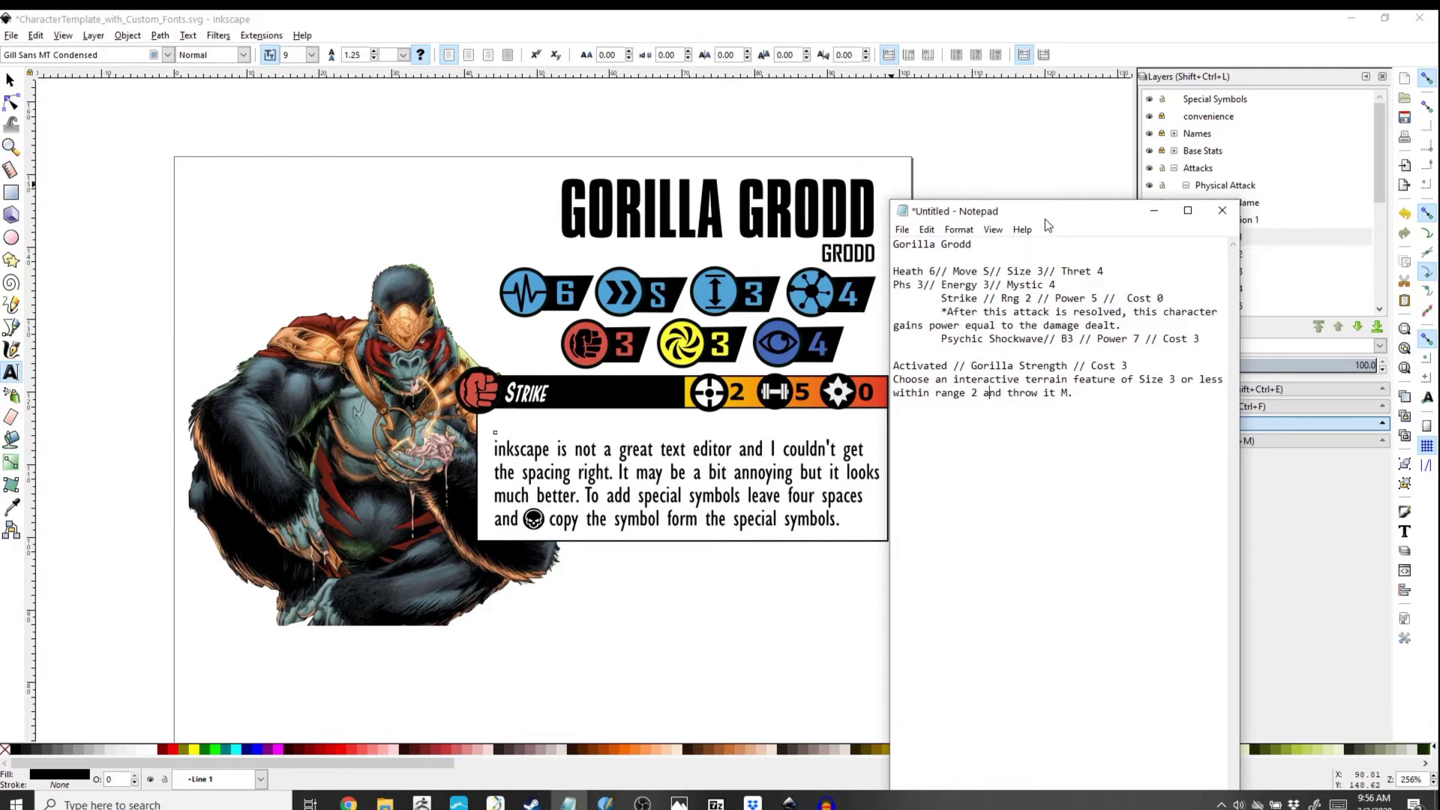
pyautogui.click(1153, 210)
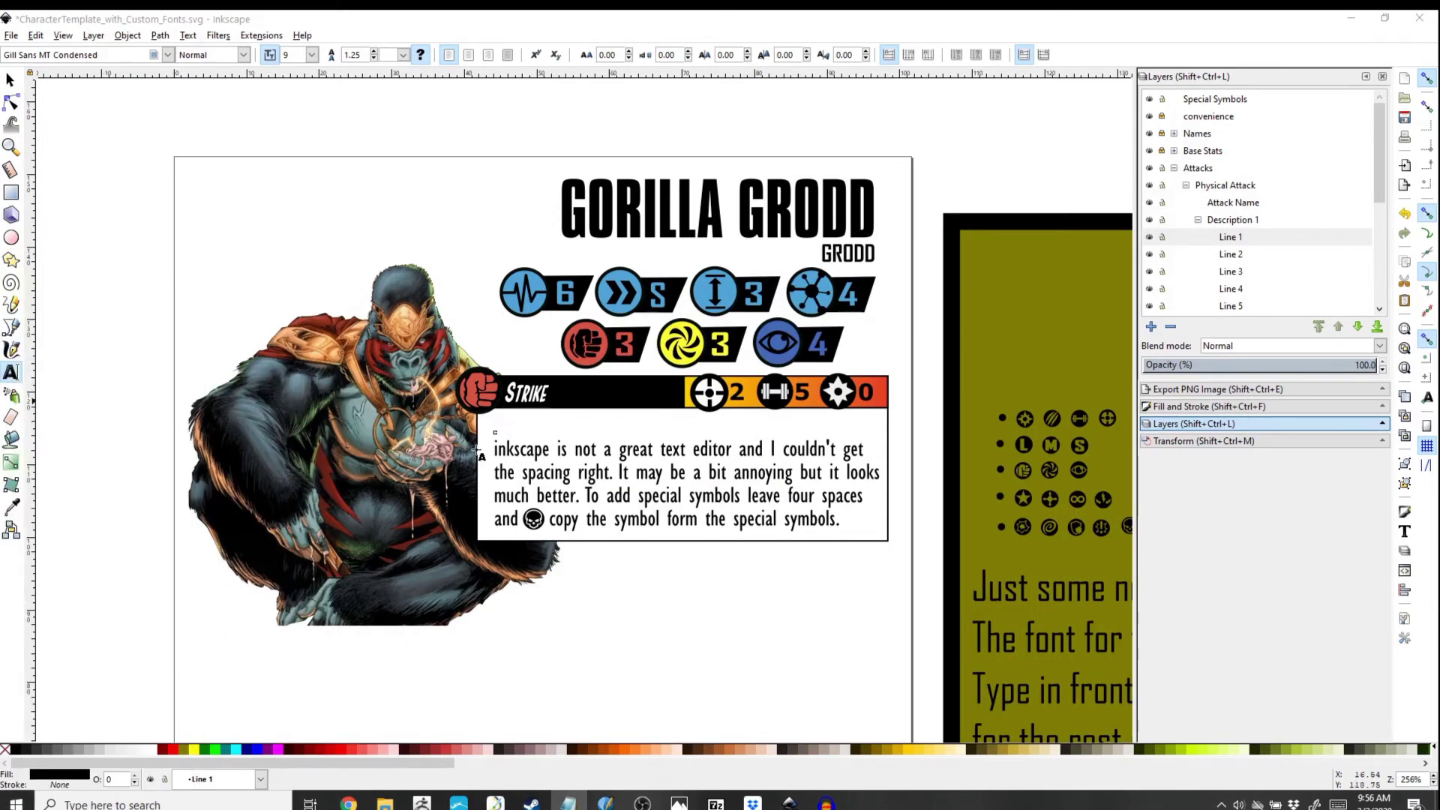
# Step: Fill the first line of Strike's description with "After this attack is resolved, this character"
pyautogui.click(533, 427)
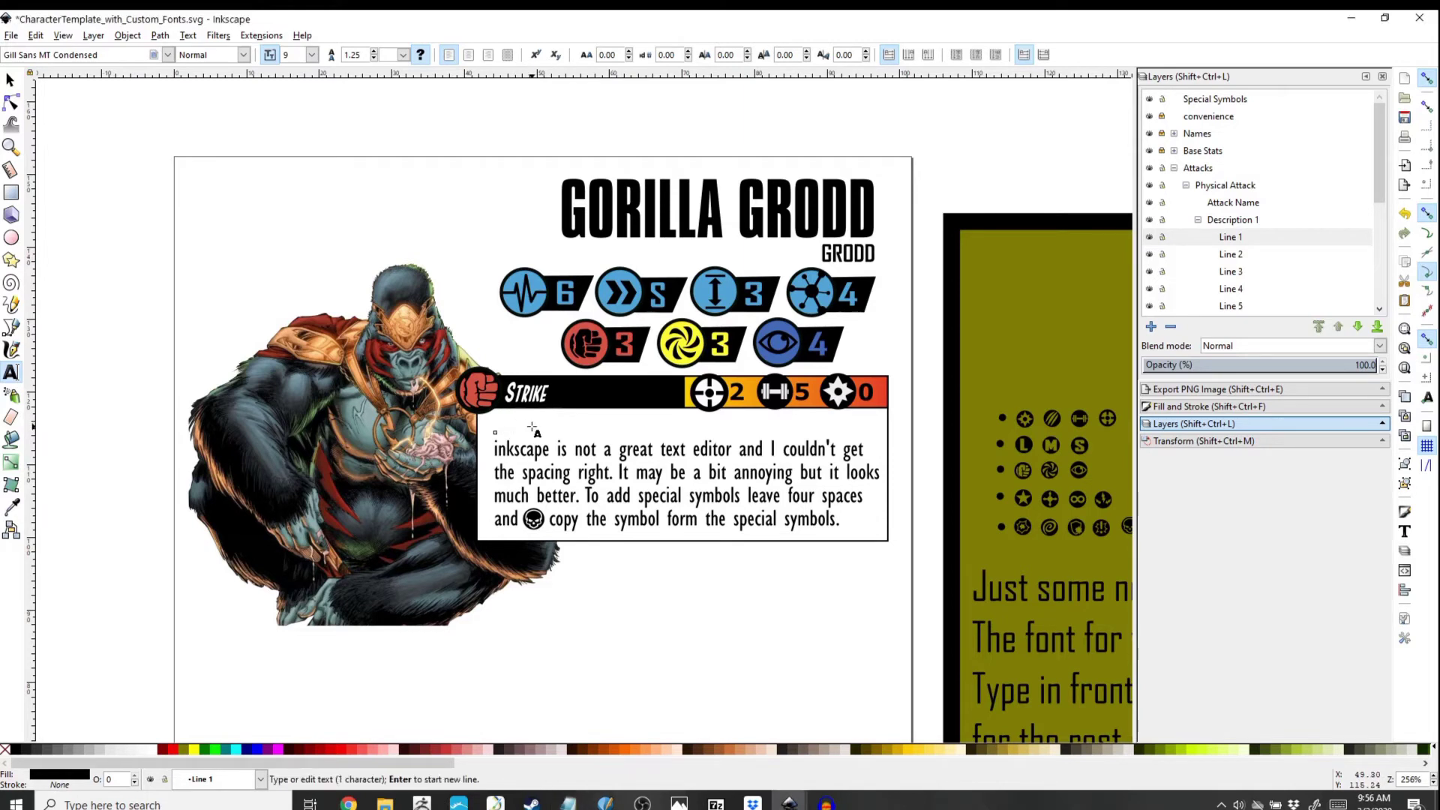
pyautogui.write('After this attack')
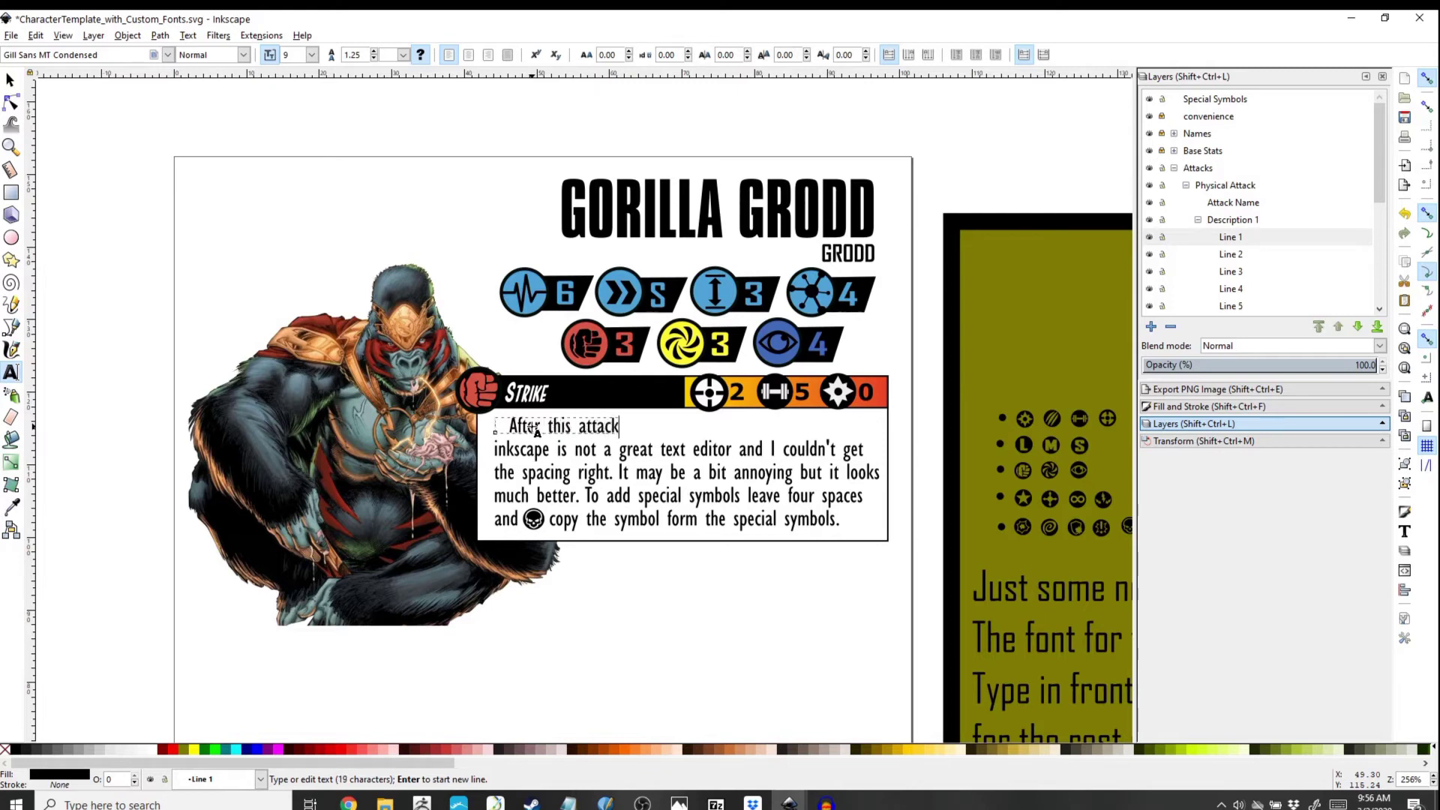
pyautogui.write(' is resolved , this')
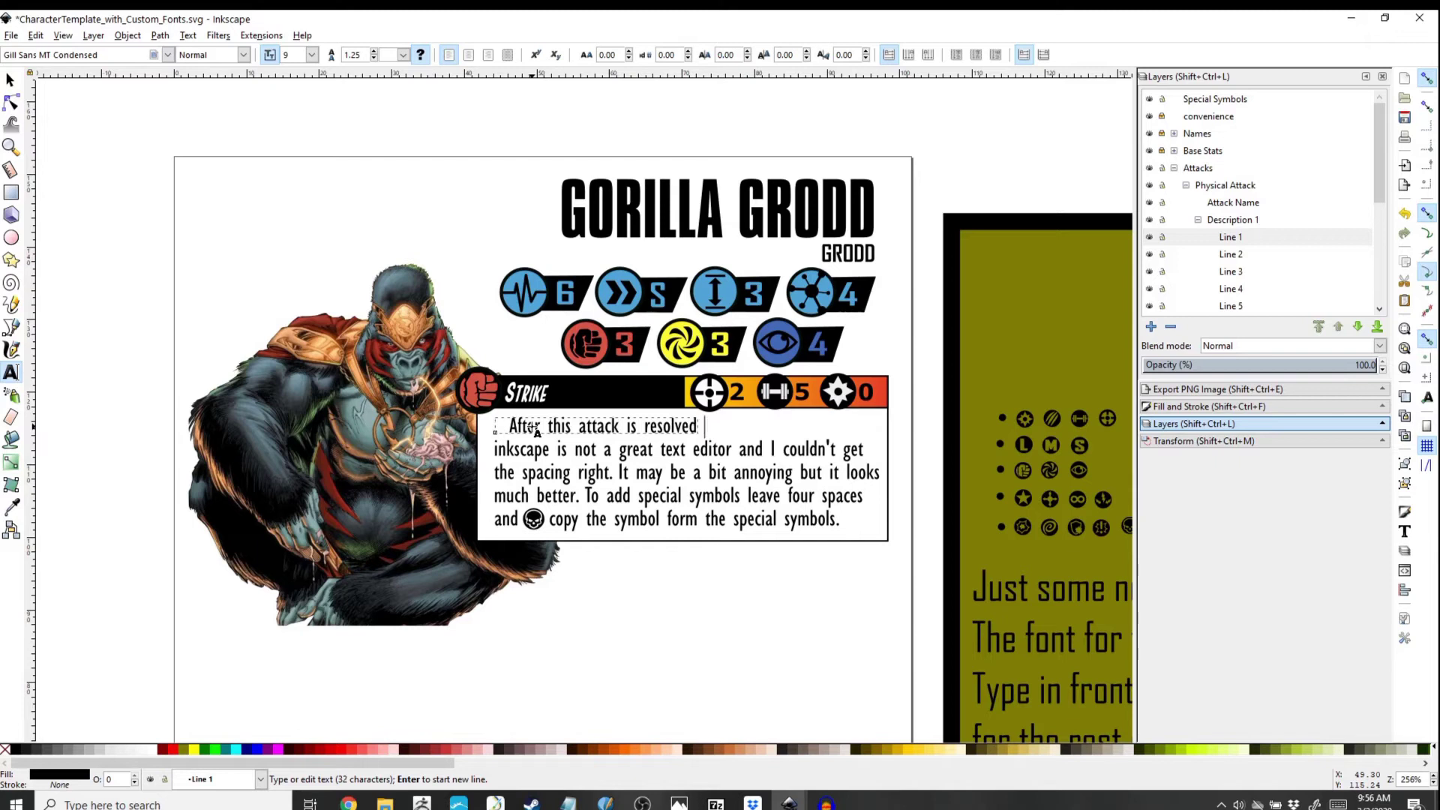
pyautogui.press('BackSpace')
pyautogui.press('BackSpace')
pyautogui.press('BackSpace')
pyautogui.press('BackSpace')
pyautogui.press('BackSpace')
pyautogui.press('BackSpace')
pyautogui.press('BackSpace')
pyautogui.press('BackSpace')
pyautogui.write(', this cahrac')
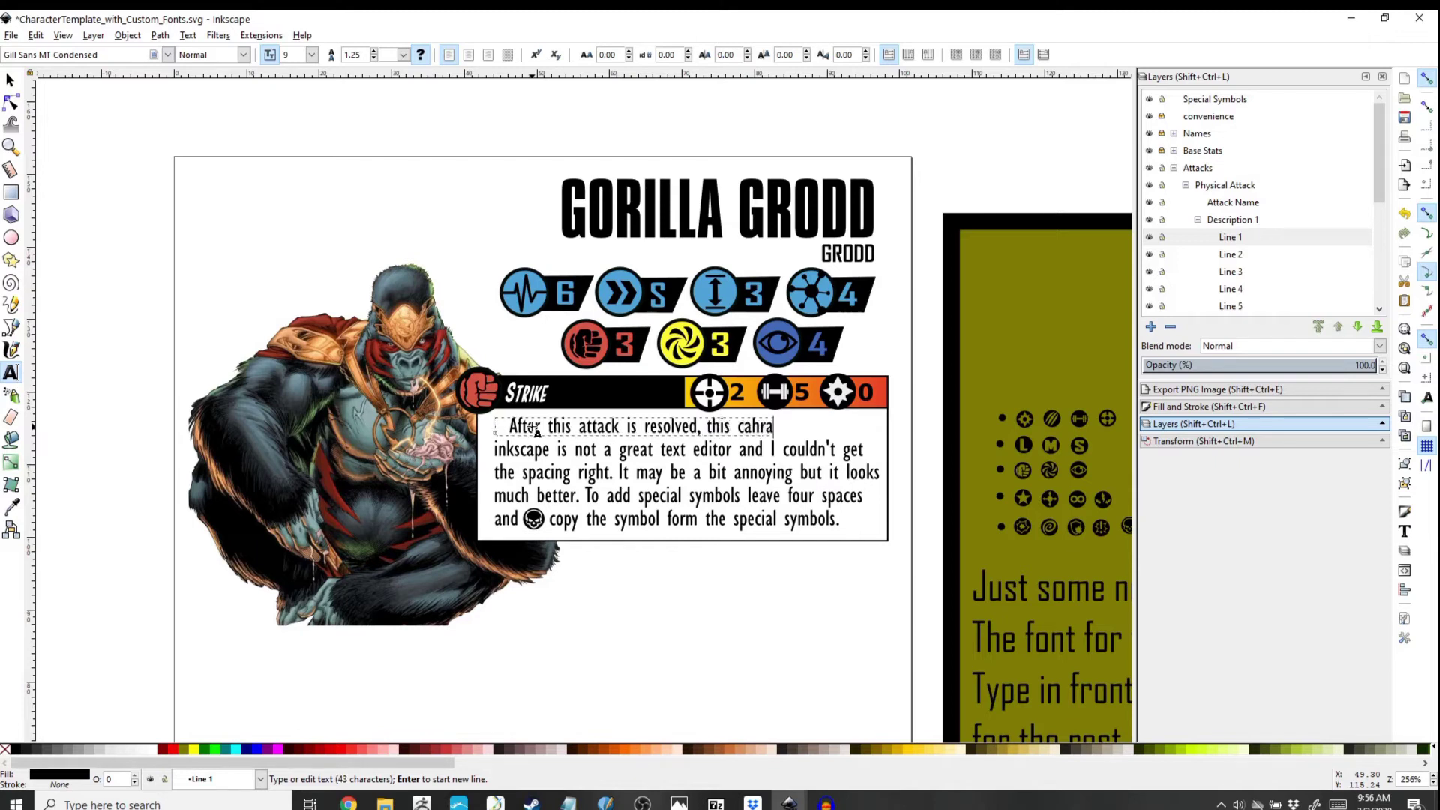
# Step: Finish the Strike description's first line so it reads "After this attack is resolved, this character gains"
pyautogui.press('BackSpace')
pyautogui.press('BackSpace')
pyautogui.press('BackSpace')
pyautogui.press('BackSpace')
pyautogui.press('BackSpace')
pyautogui.write('haracter gains equal')
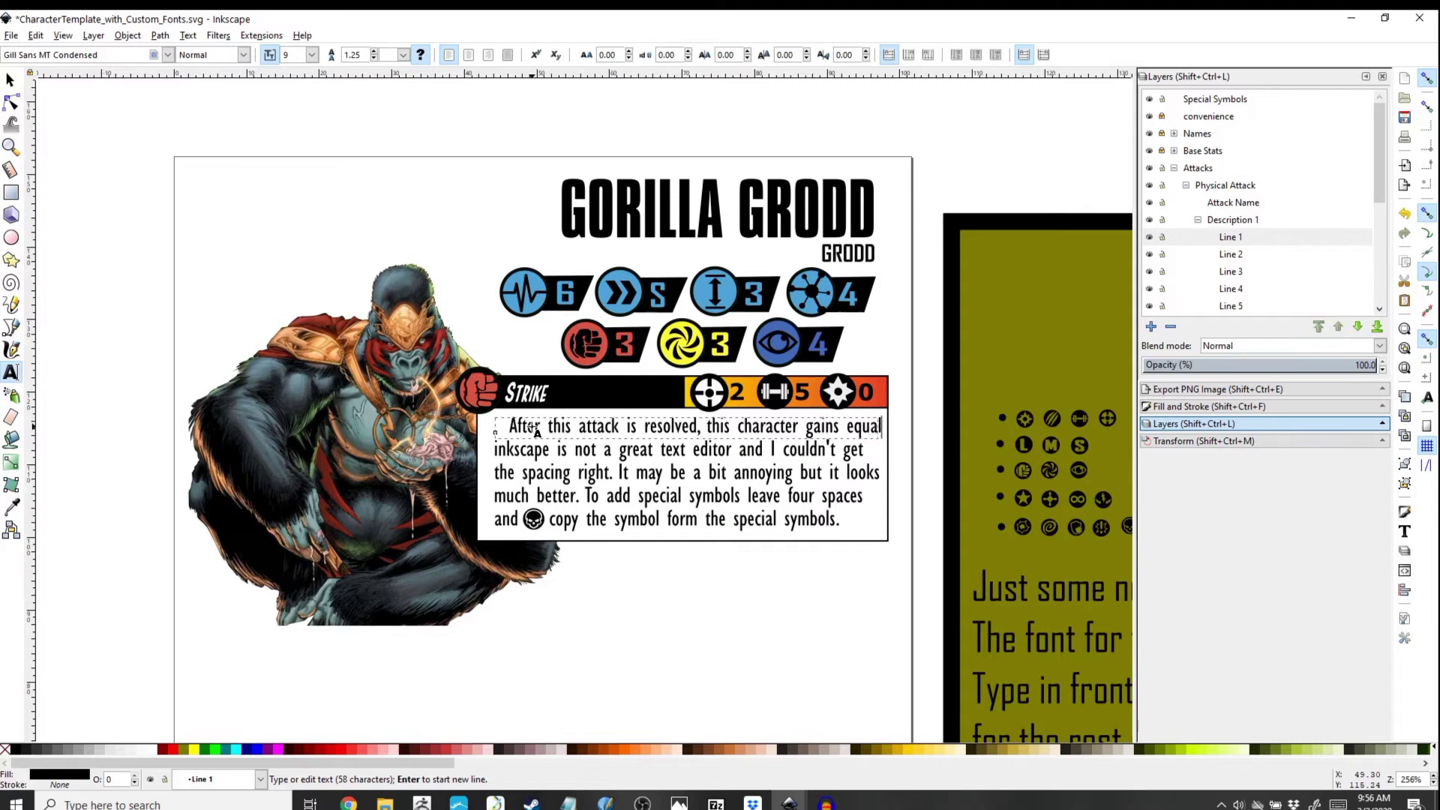
pyautogui.press('BackSpace')
pyautogui.press('BackSpace')
pyautogui.press('BackSpace')
pyautogui.press('BackSpace')
pyautogui.press('BackSpace')
pyautogui.press('BackSpace')
pyautogui.press('BackSpace')
# Step: Replace the description's second line with "equal to the damage dealt.", leaving a four-space gap for a symbol before "damage"
pyautogui.click(509, 450)
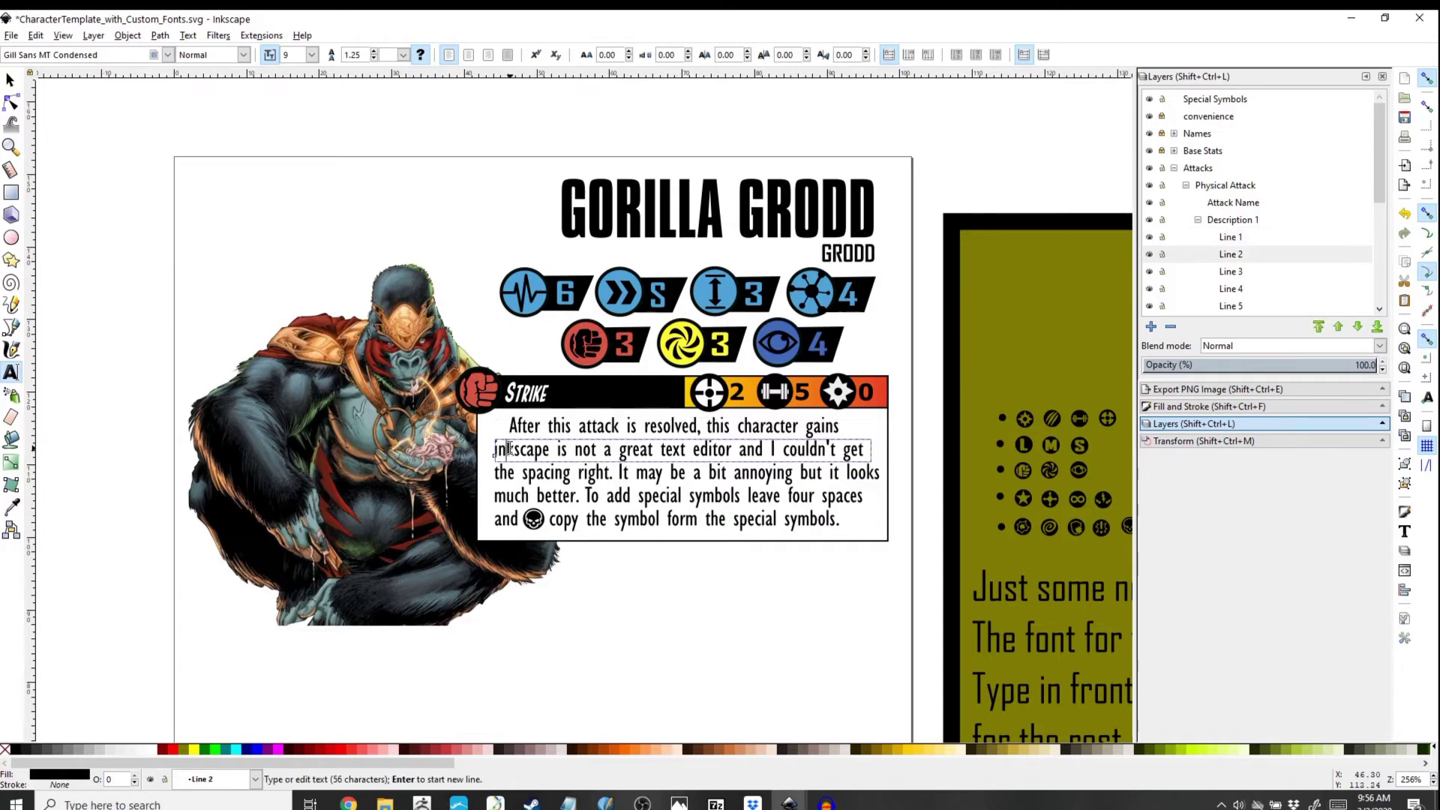
pyautogui.press('Home')
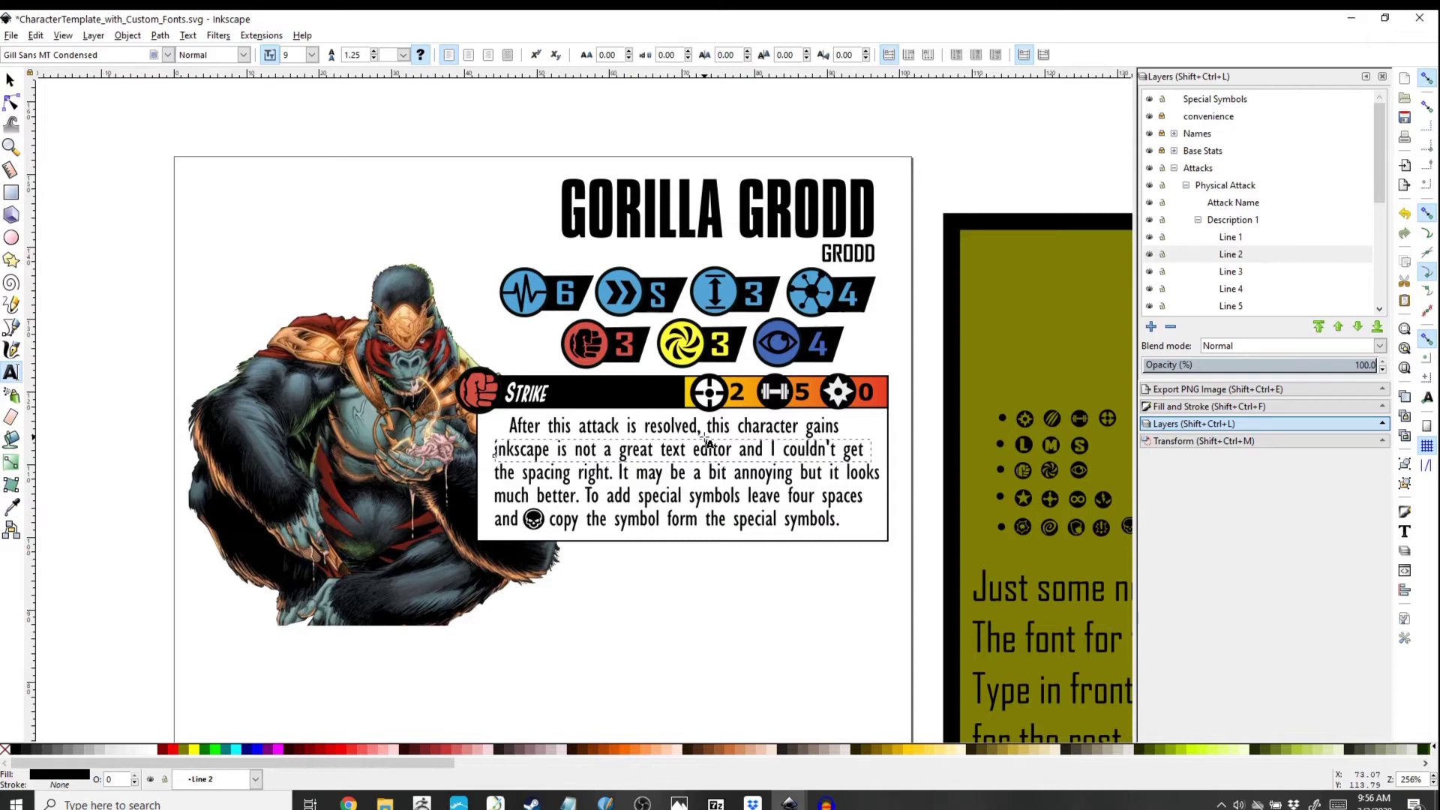
pyautogui.hotkey('shift', 'Right')
pyautogui.hotkey('shift', 'Right')
pyautogui.hotkey('shift', 'Right')
pyautogui.hotkey('shift', 'Right')
pyautogui.hotkey('shift', 'Right')
pyautogui.hotkey('shift', 'Right')
pyautogui.hotkey('shift', 'Right')
pyautogui.hotkey('shift', 'Right')
pyautogui.hotkey('shift', 'Right')
pyautogui.hotkey('shift', 'Right')
pyautogui.hotkey('shift', 'Right')
pyautogui.hotkey('shift', 'Right')
pyautogui.hotkey('shift', 'Right')
pyautogui.hotkey('shift', 'Right')
pyautogui.hotkey('shift', 'Right')
pyautogui.hotkey('shift', 'Right')
pyautogui.hotkey('shift', 'Right')
pyautogui.hotkey('shift', 'Right')
pyautogui.hotkey('shift', 'Right')
pyautogui.hotkey('shift', 'Right')
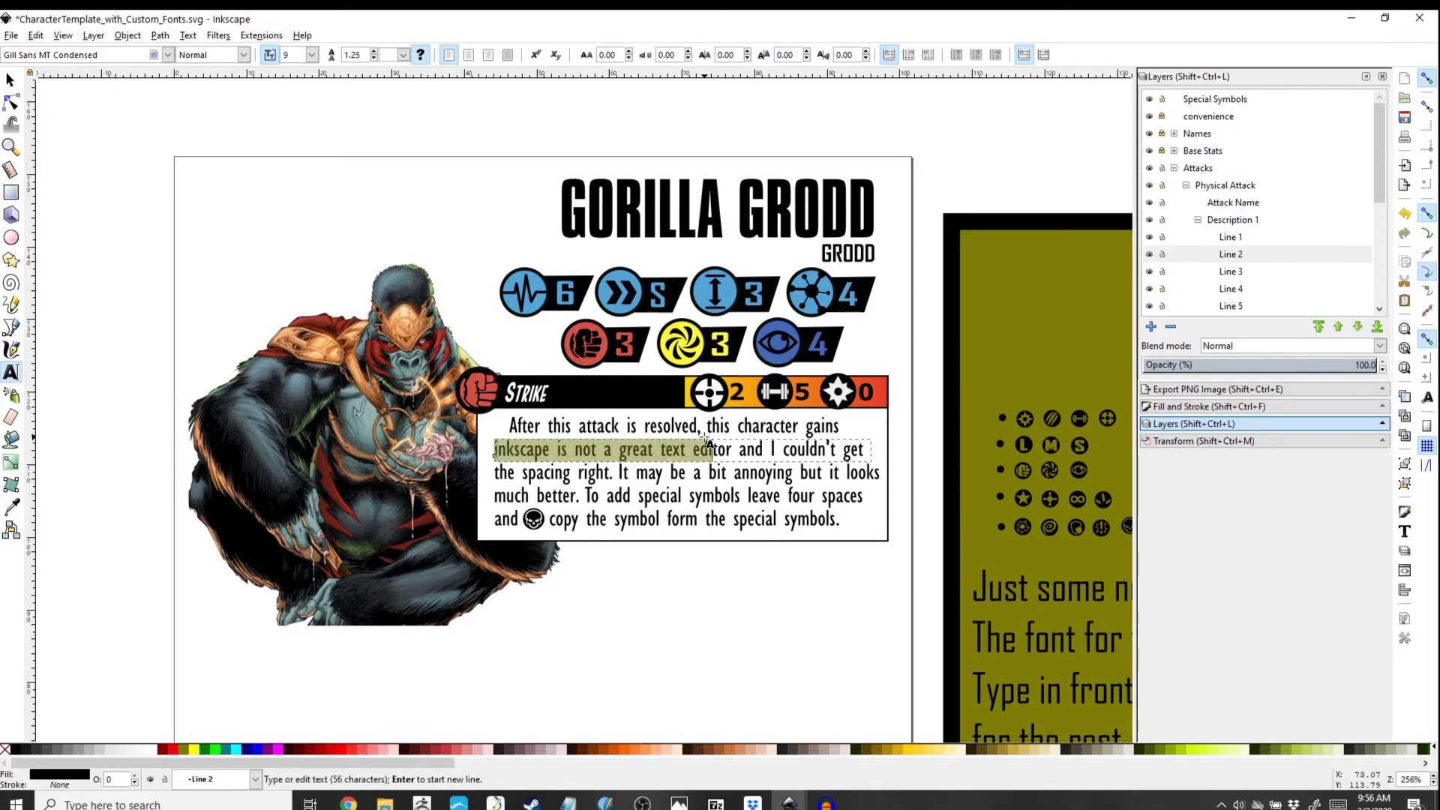
pyautogui.hotkey('shift', 'Right')
pyautogui.hotkey('shift', 'Right')
pyautogui.hotkey('shift', 'Right')
pyautogui.hotkey('shift', 'Right')
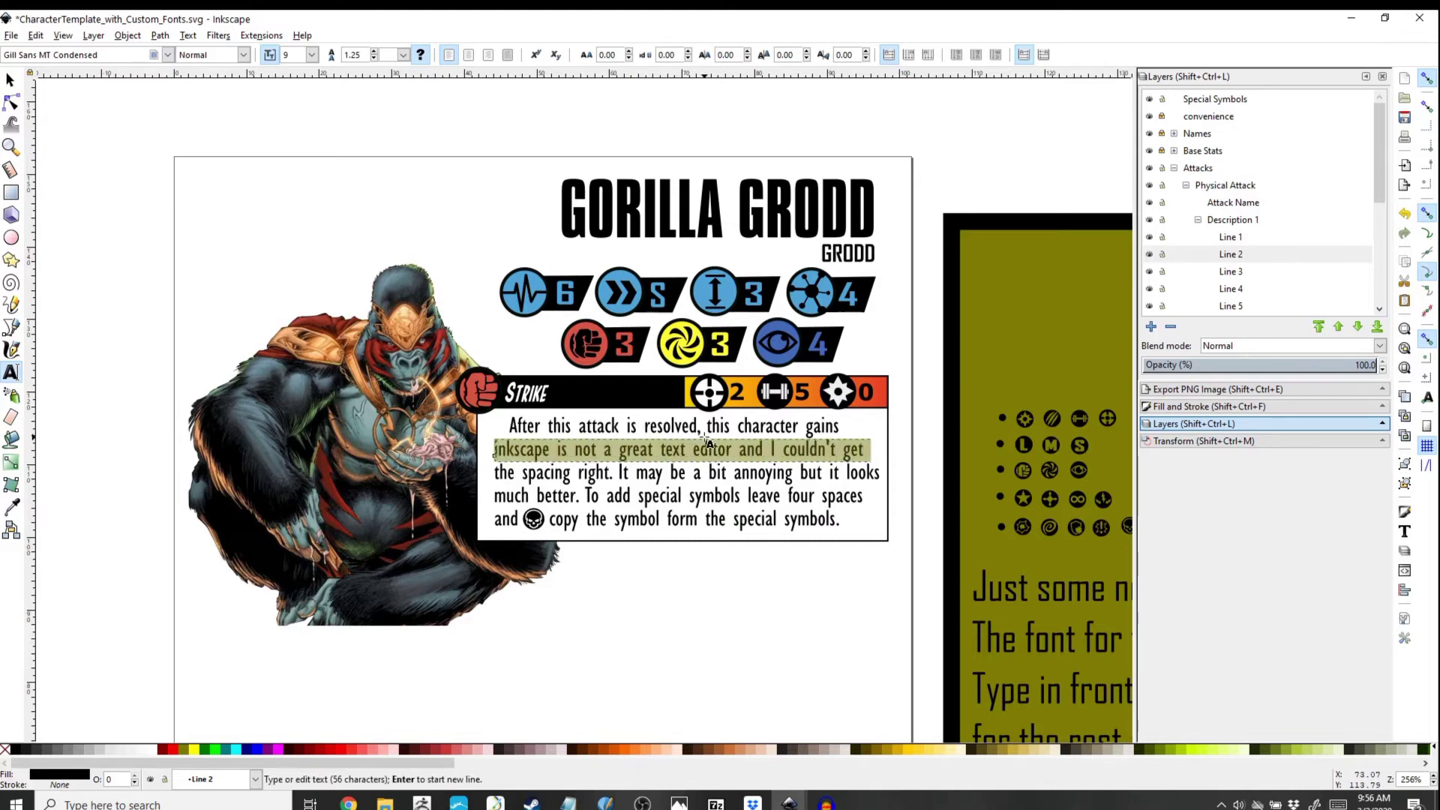
pyautogui.press('BackSpace')
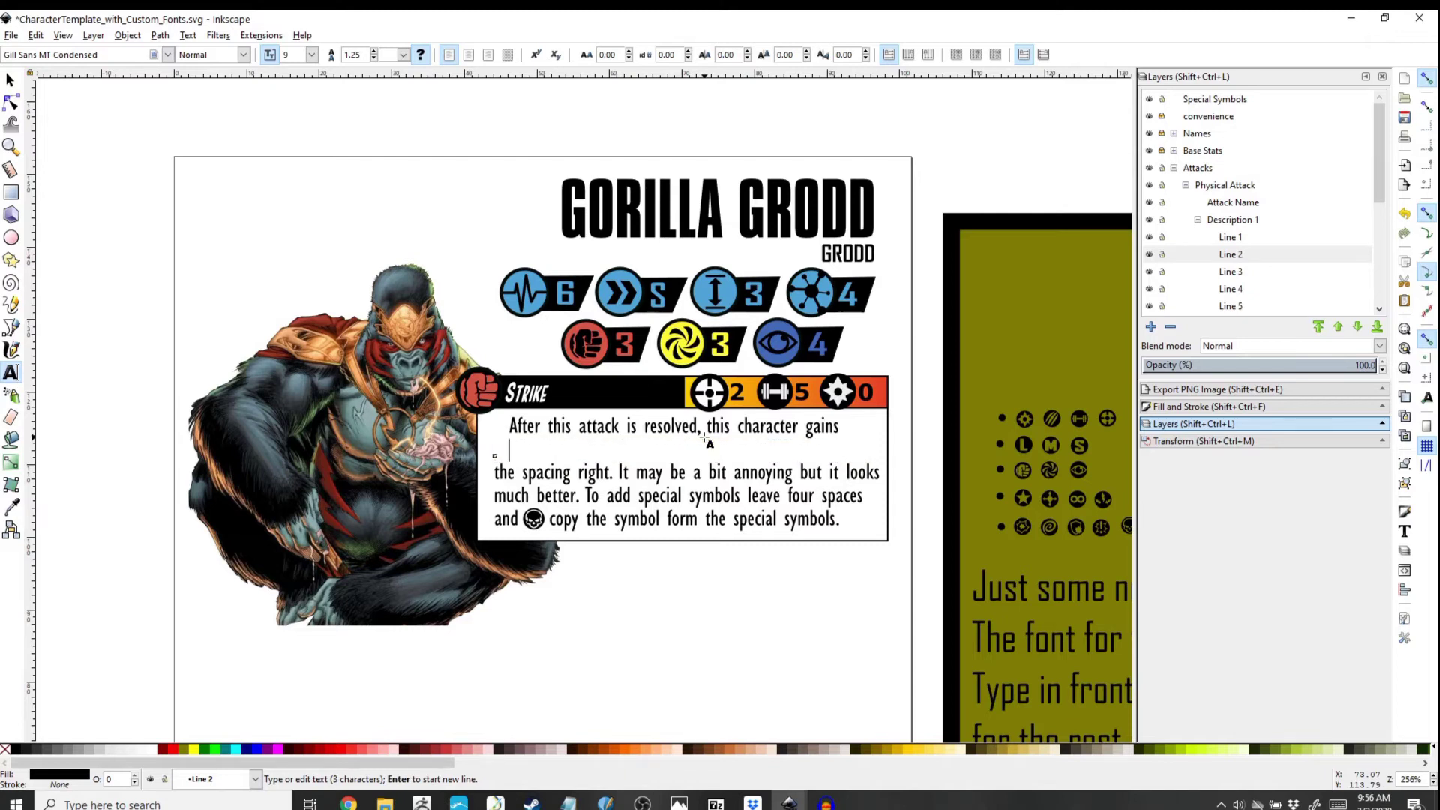
pyautogui.write('equal to the ')
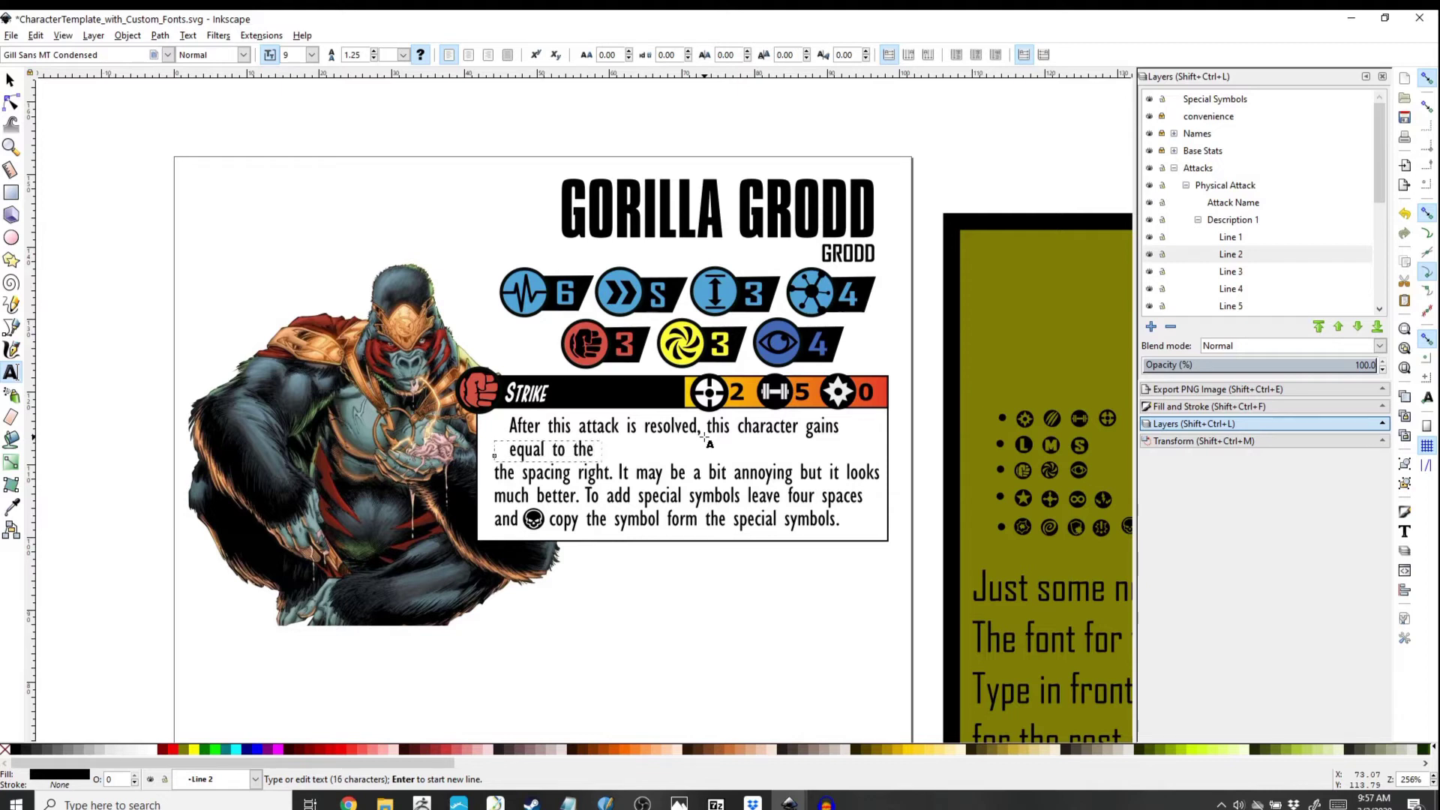
pyautogui.write('   damage dealt.')
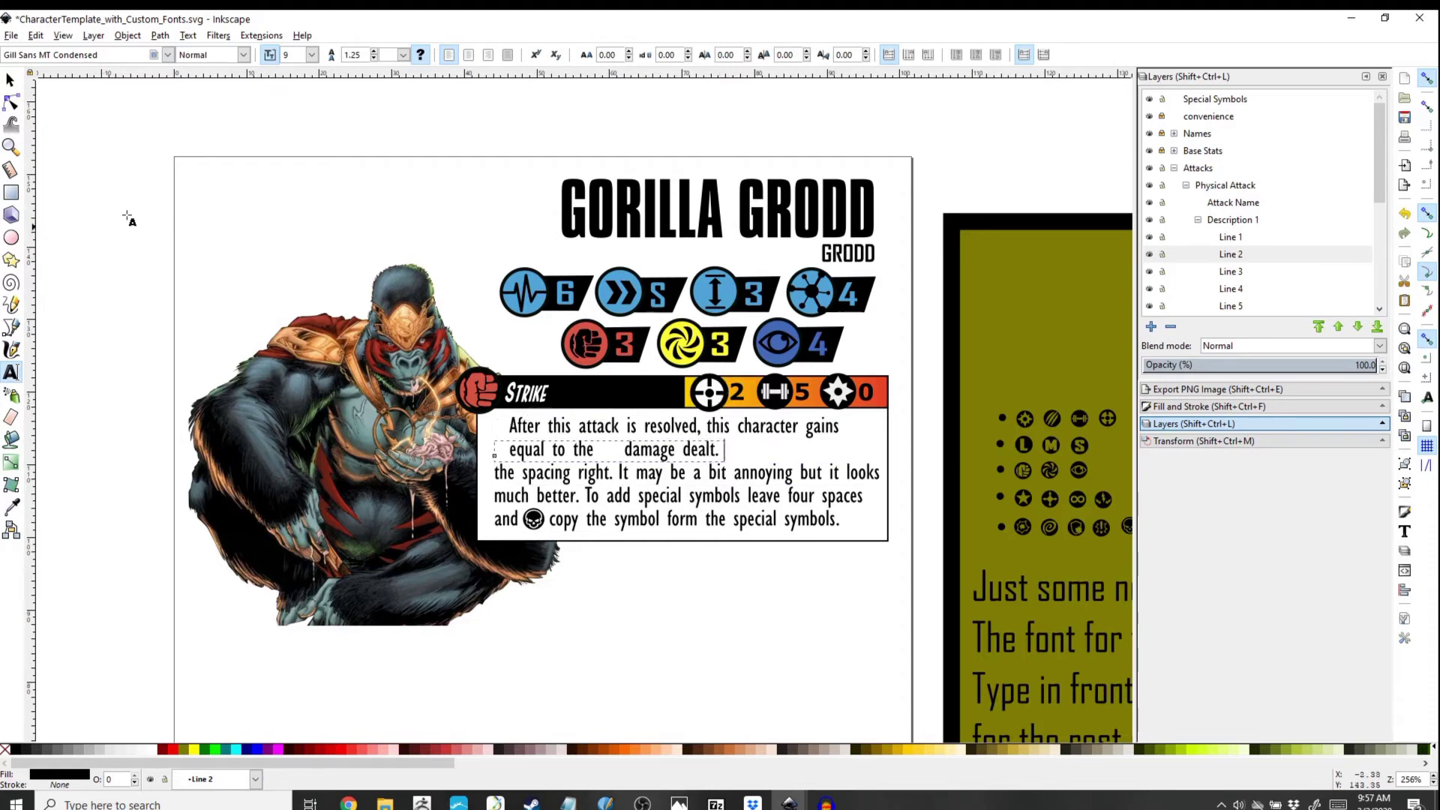
# Step: Delete the three remaining placeholder lines of the Strike description and the skull symbol in them
pyautogui.click(11, 79)
pyautogui.click(716, 472)
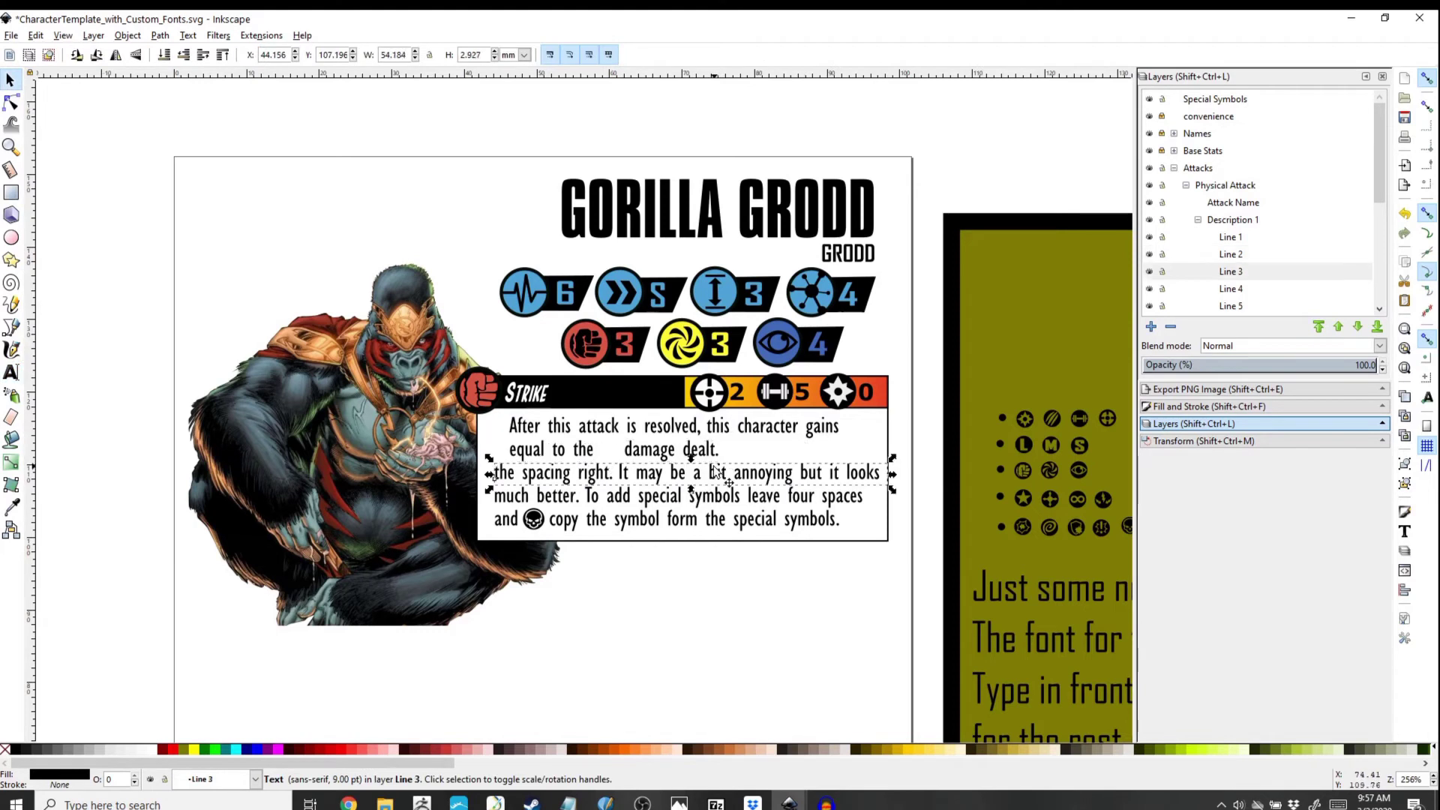
pyautogui.press('Delete')
pyautogui.click(733, 499)
pyautogui.press('Delete')
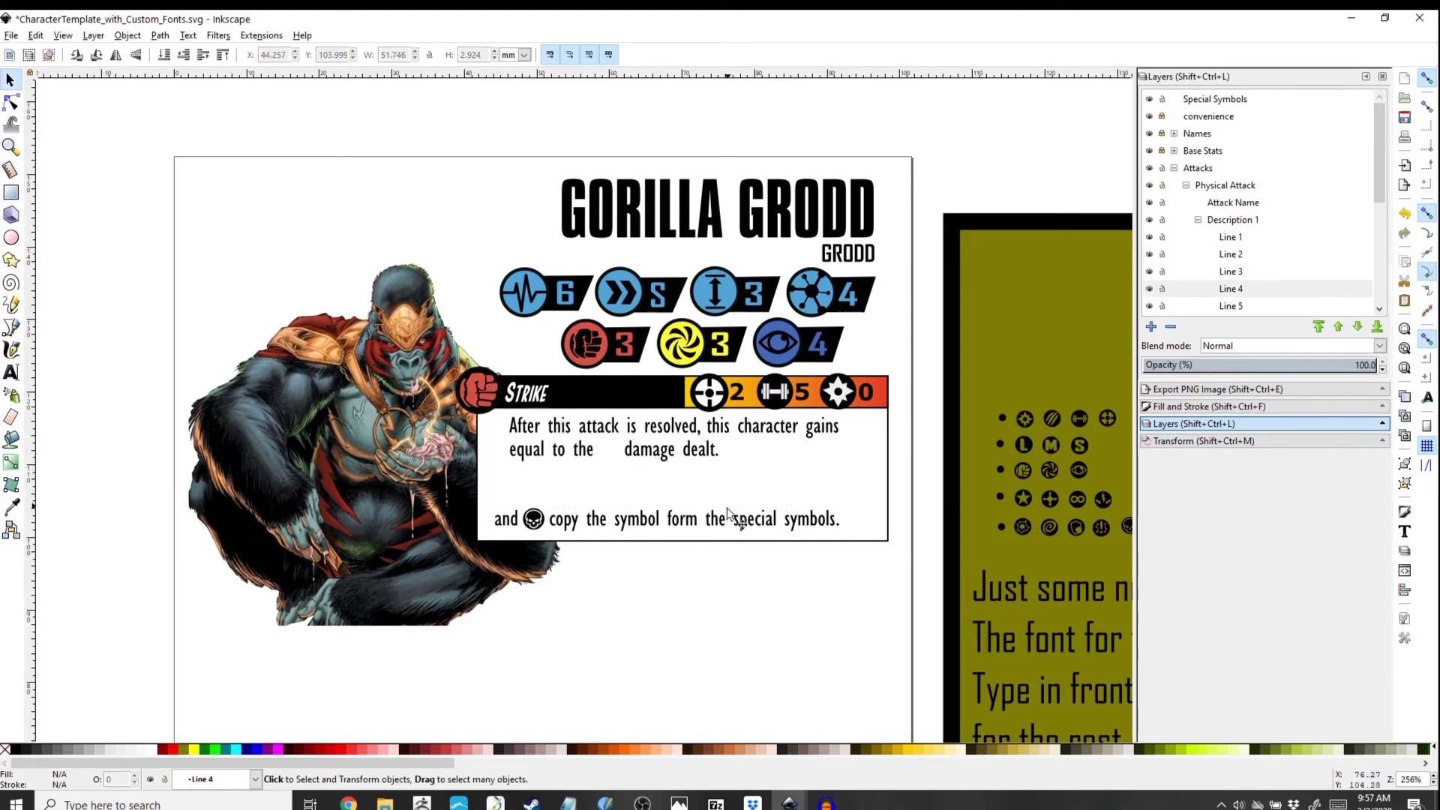
pyautogui.click(733, 519)
pyautogui.press('Delete')
pyautogui.click(546, 532)
pyautogui.press('Delete')
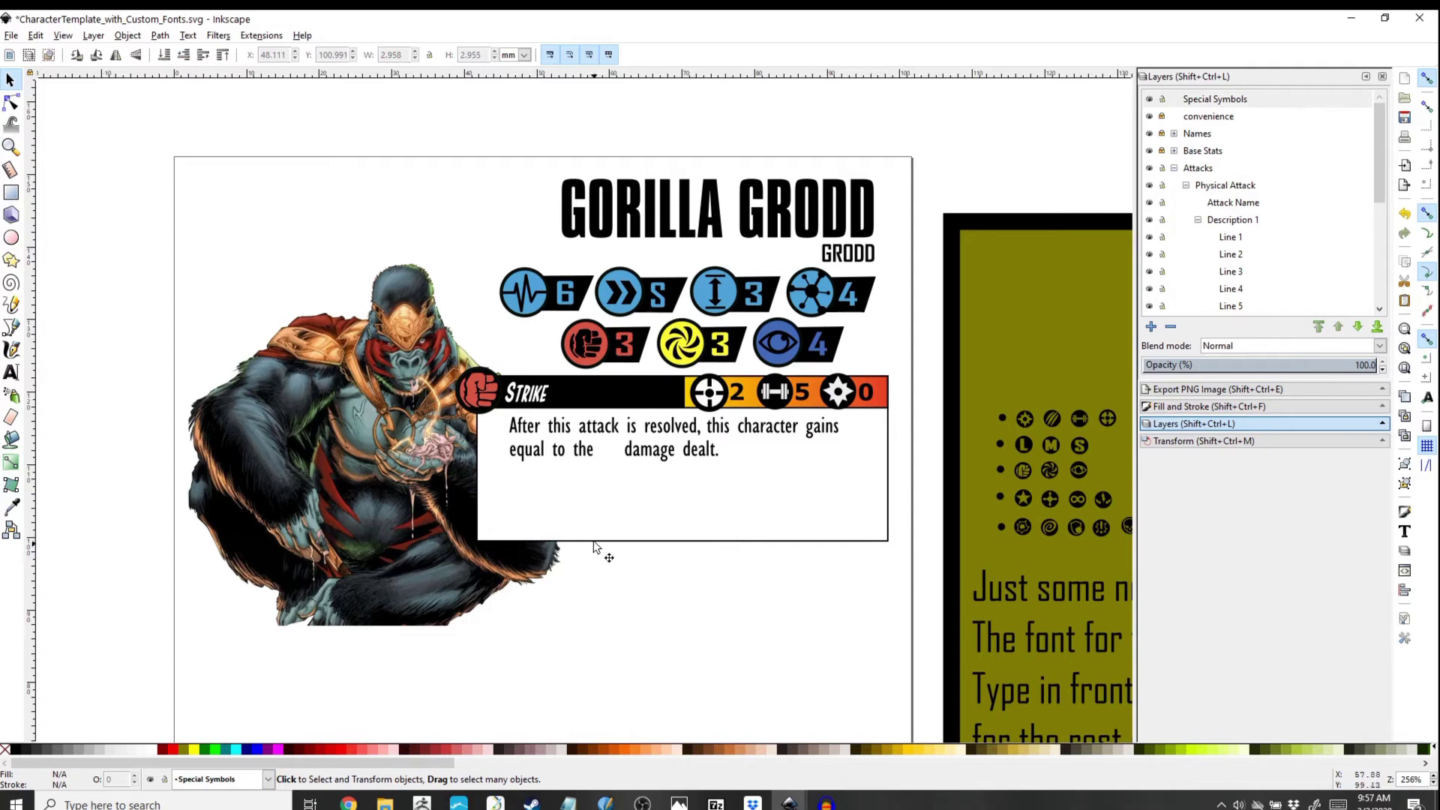
# Step: Place a copy of the first symbol in the special symbols' top row directly after "gains"
pyautogui.scroll(1, 911, 527)
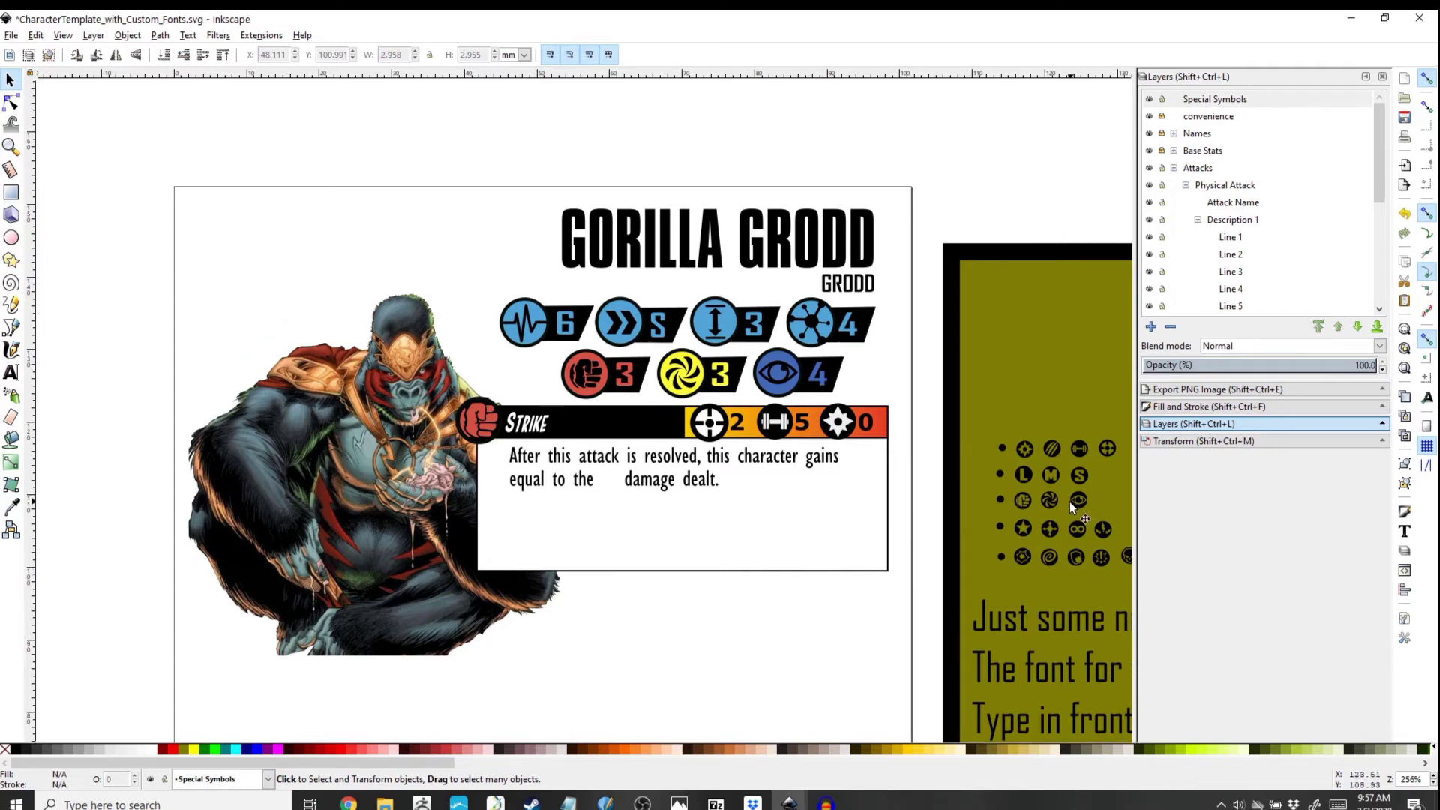
pyautogui.hscroll(4, 1085, 414)
pyautogui.scroll(1, 1086, 414)
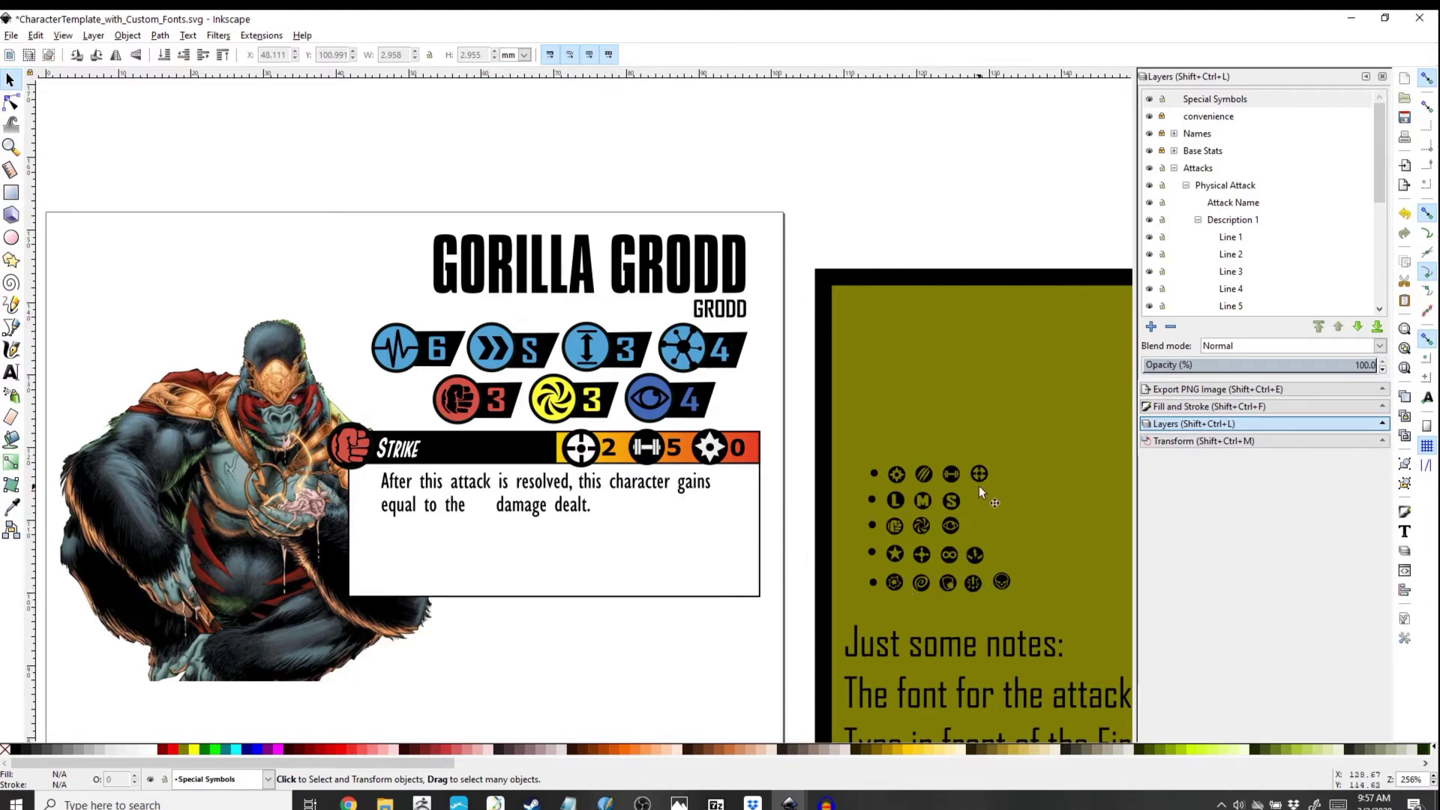
pyautogui.moveTo(895, 474); pyautogui.dragTo(721, 488)
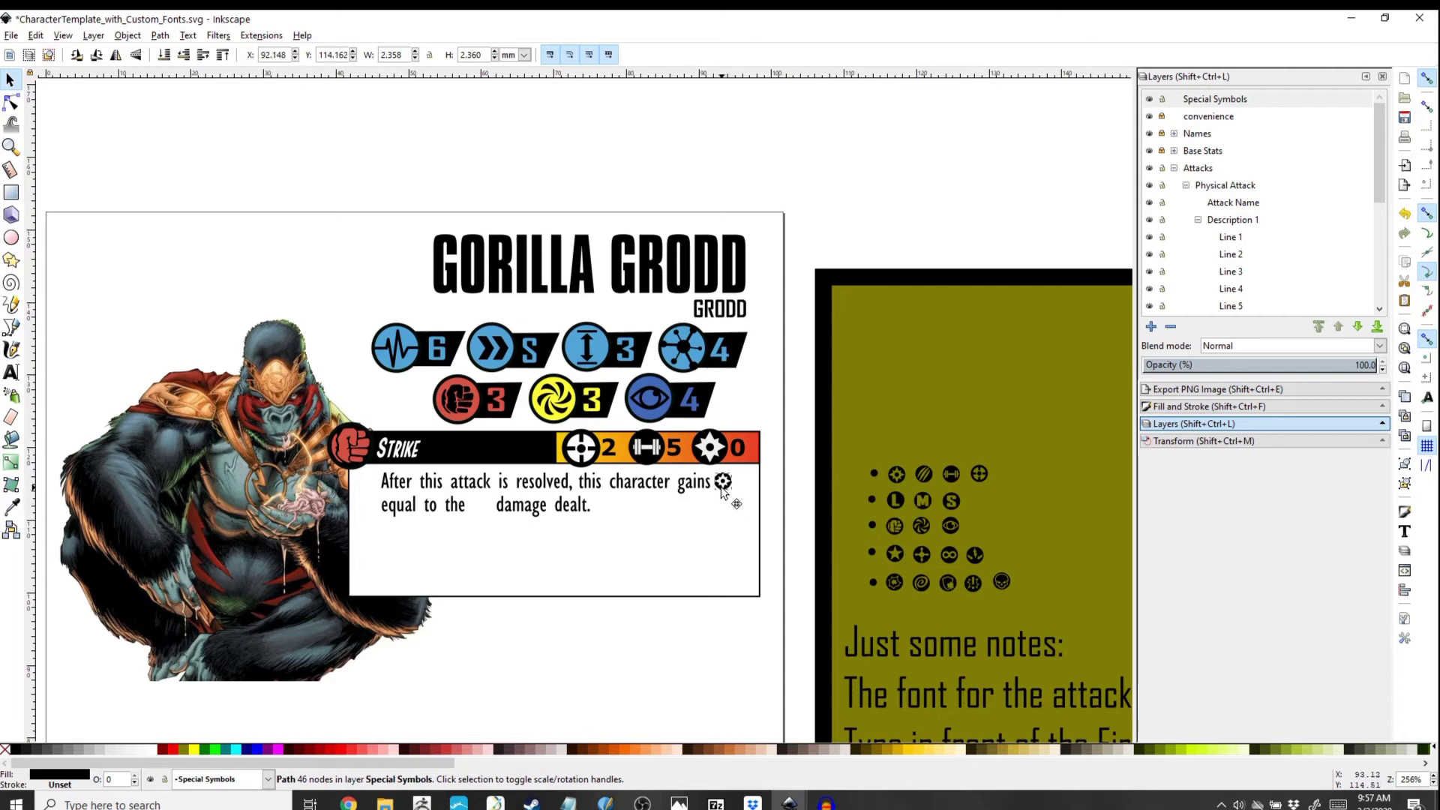
pyautogui.click(722, 484)
pyautogui.click(893, 435)
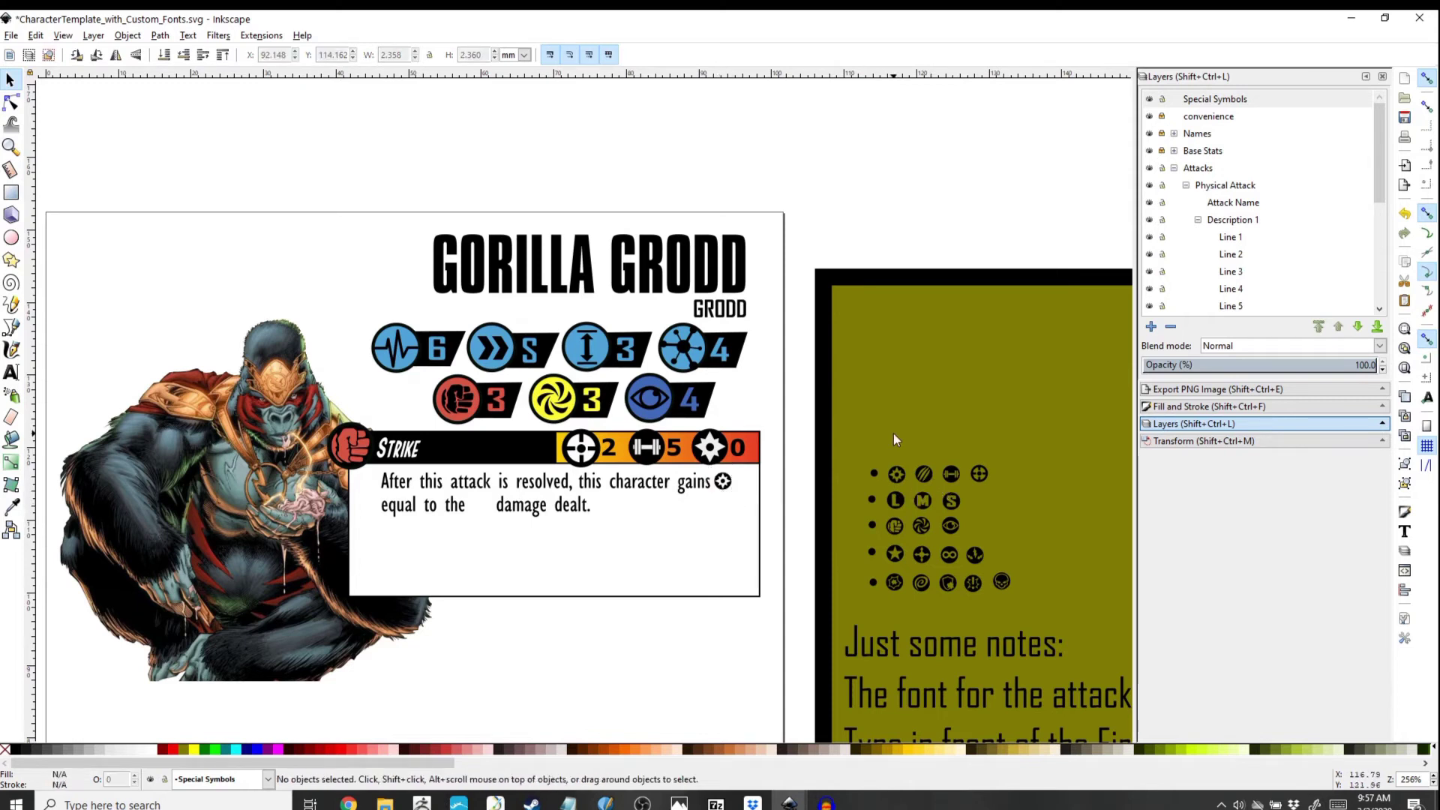
# Step: Place a copy of the slashed damage symbol in the gap before "damage dealt"
pyautogui.click(923, 478)
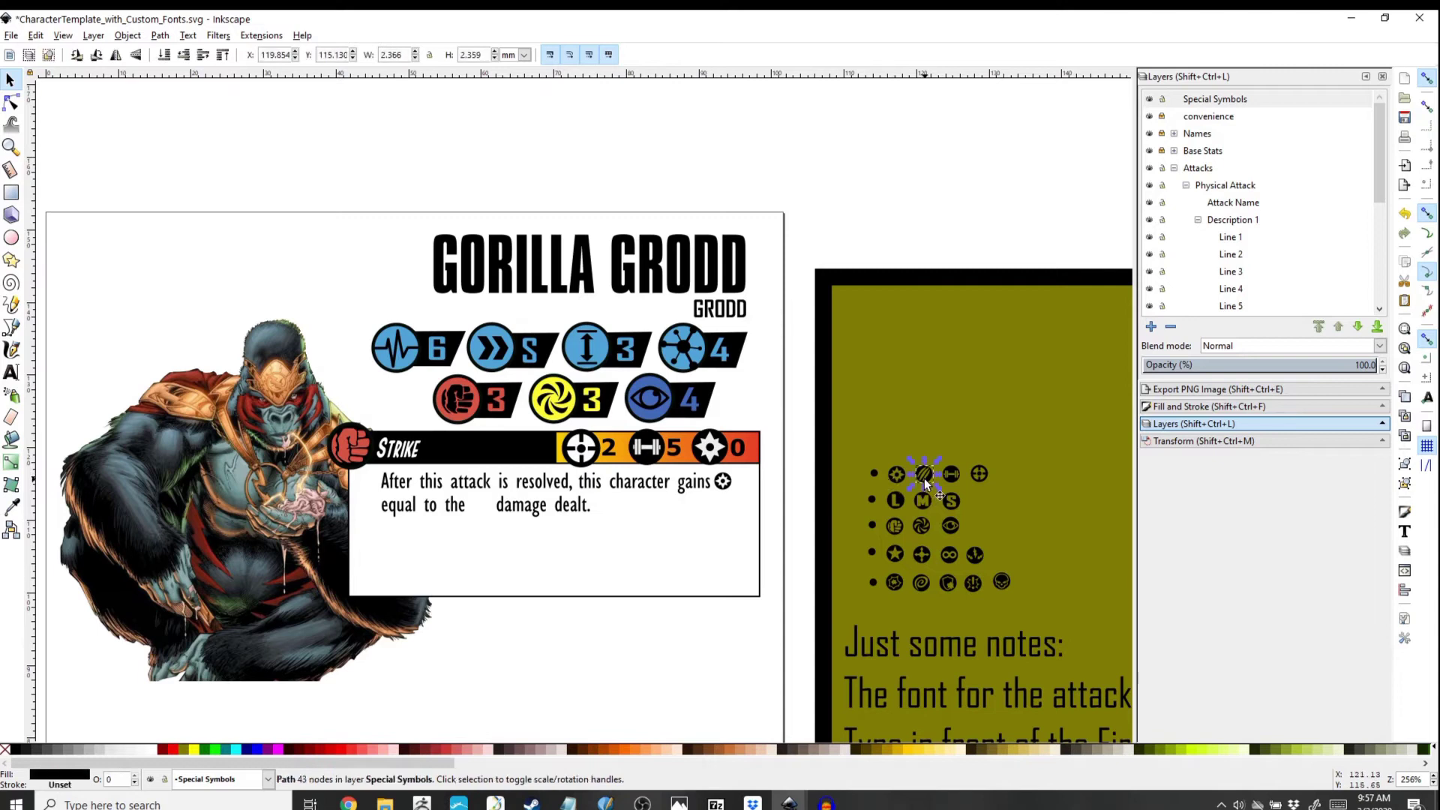
pyautogui.moveTo(926, 484); pyautogui.dragTo(501, 510)
pyautogui.scroll(3, 478, 516)
pyautogui.scroll(-4, 609, 546)
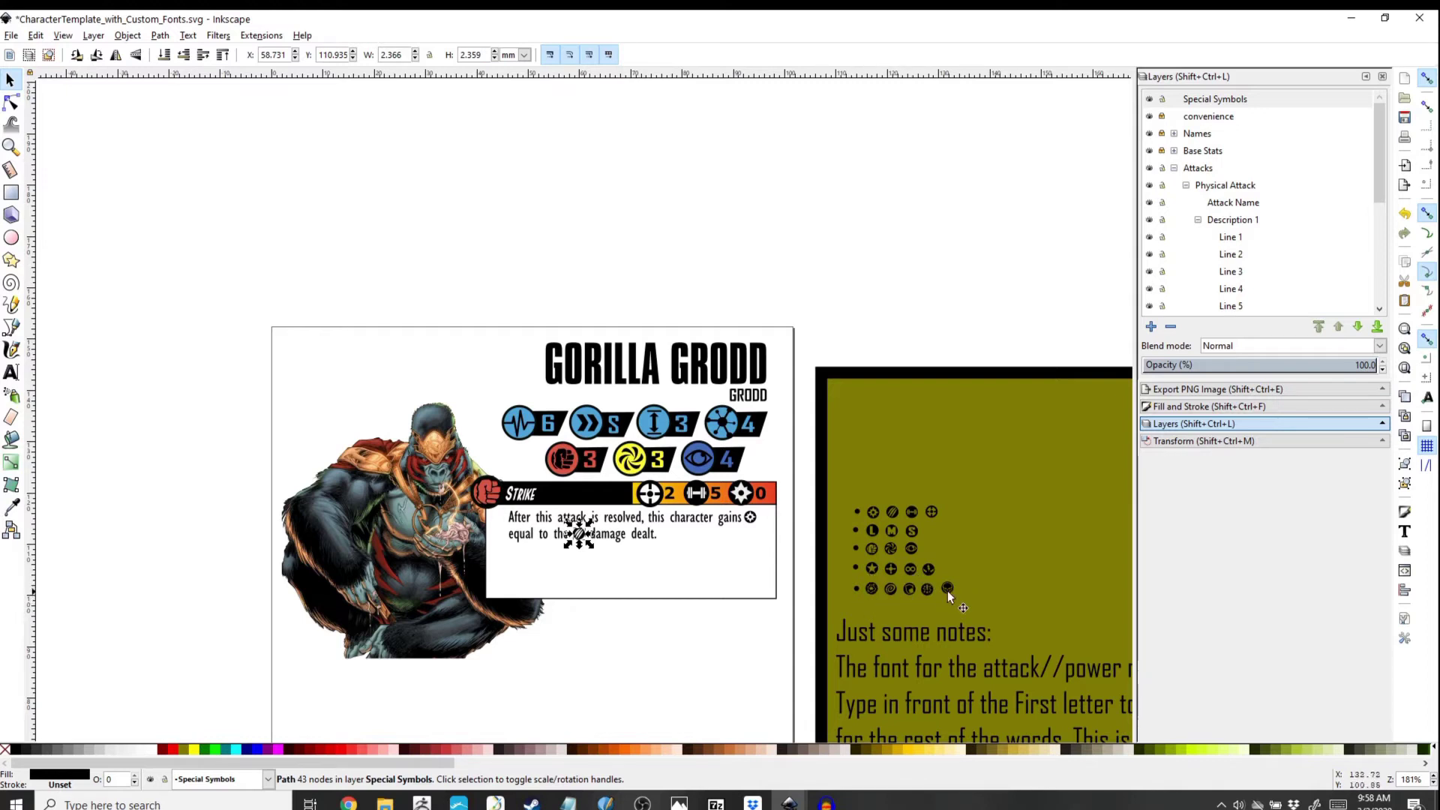
# Step: Place a copy of the bullet dot in front of the description's first line
pyautogui.click(859, 514)
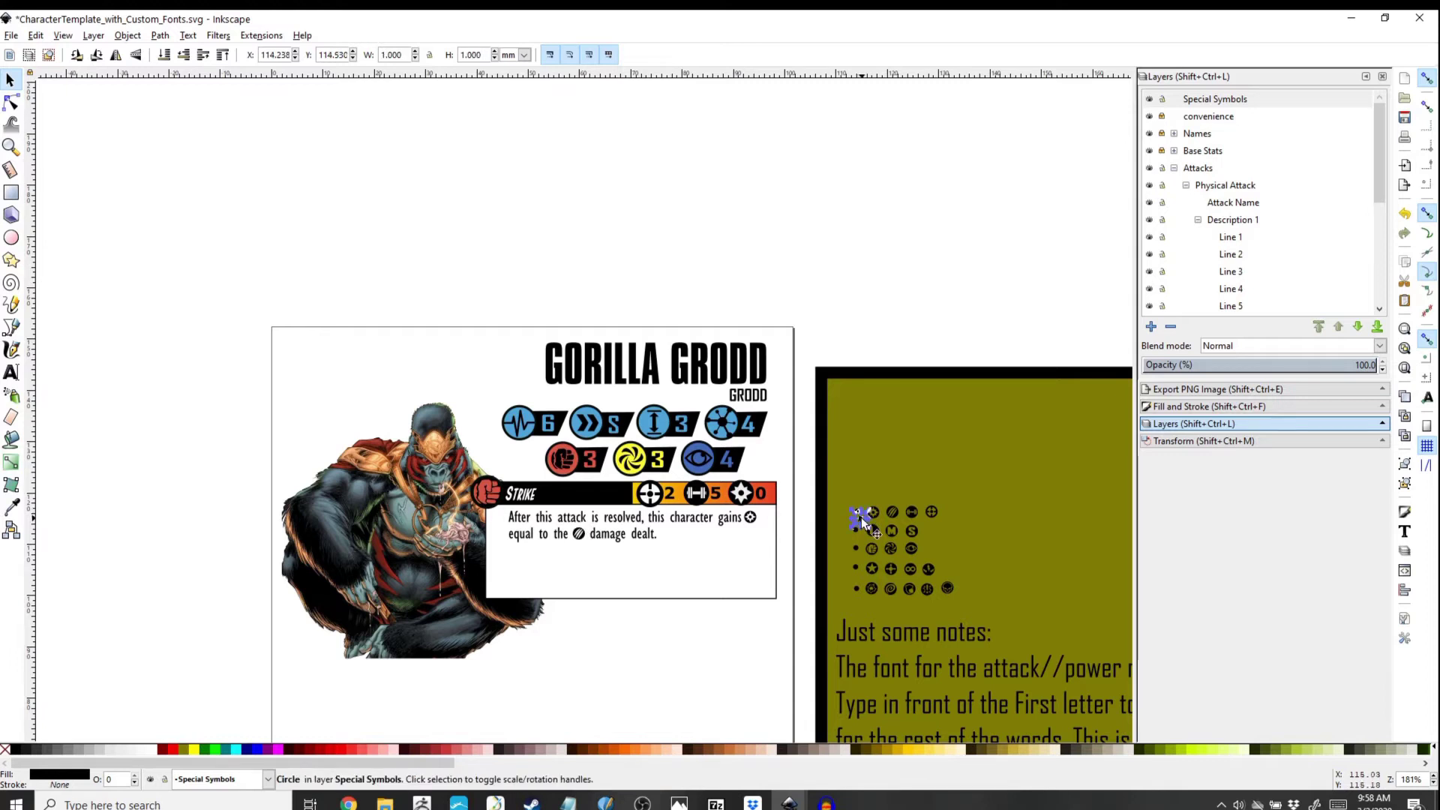
pyautogui.scroll(4, 865, 519)
pyautogui.moveTo(833, 513); pyautogui.dragTo(85, 563)
pyautogui.hscroll(-10, 85, 562)
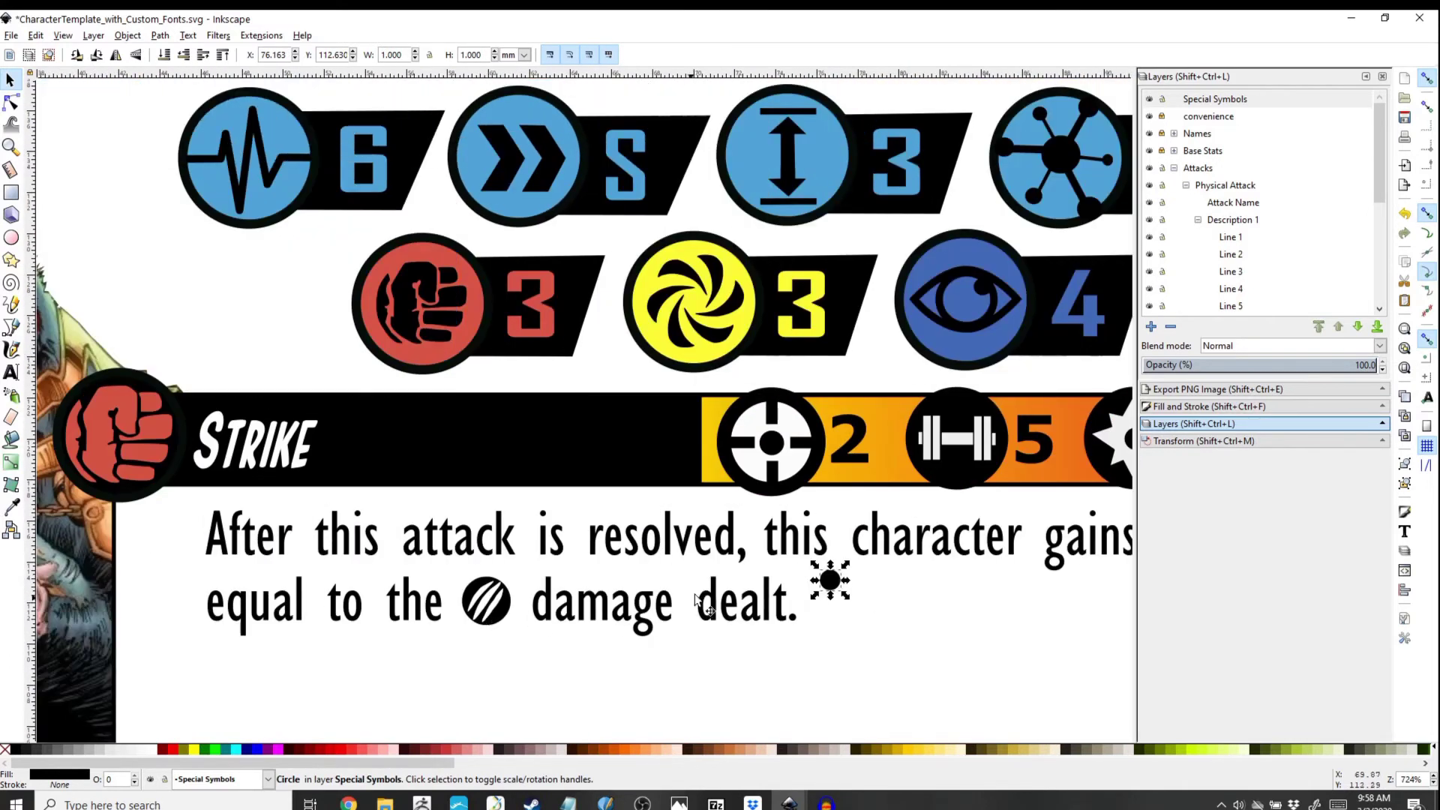
pyautogui.moveTo(830, 581); pyautogui.dragTo(173, 540)
pyautogui.scroll(-3, 515, 581)
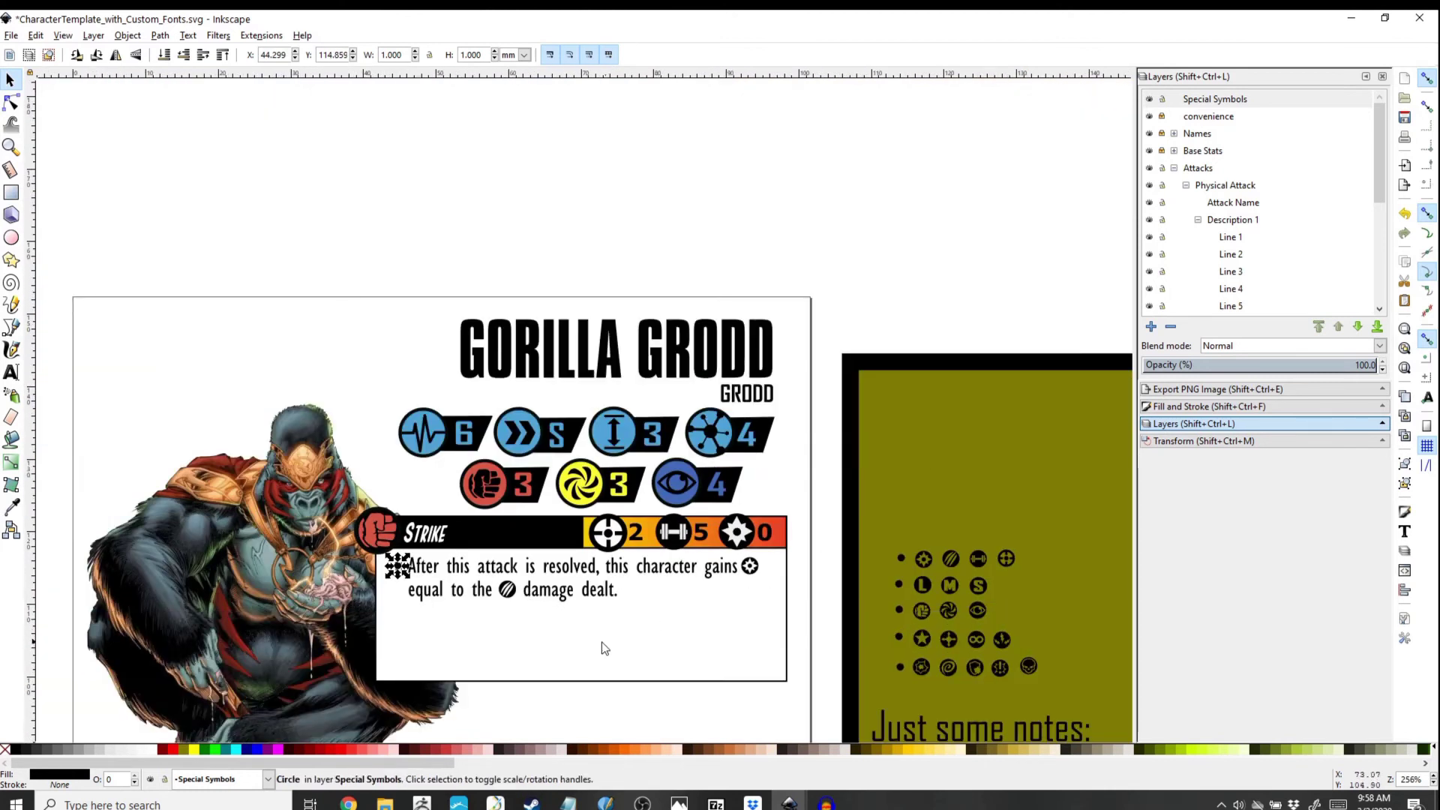
pyautogui.click(571, 646)
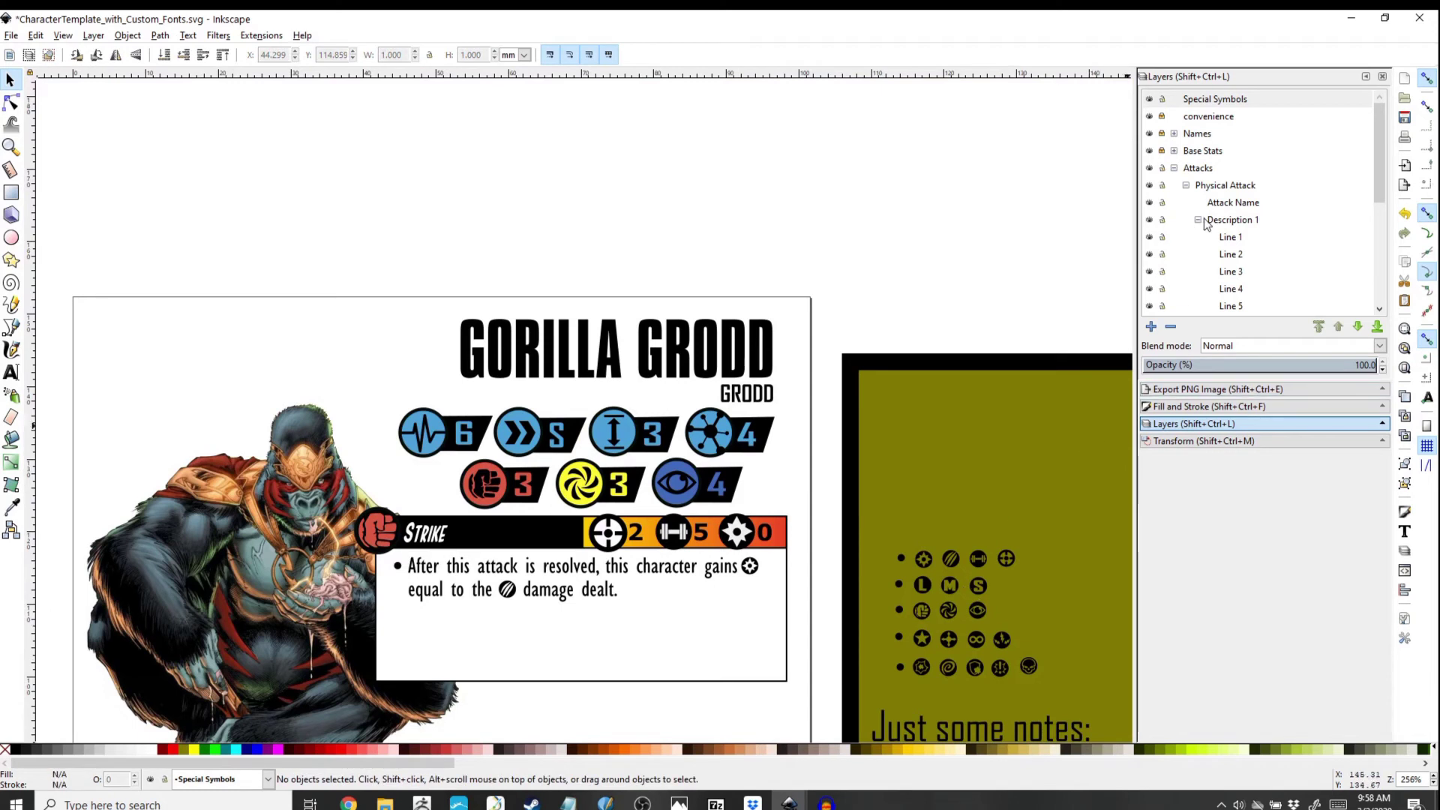
# Step: Unlock the physical attack's background layer and shorten the white text rectangle to about 8.5 mm, just below the second line
pyautogui.scroll(-2, 1207, 224)
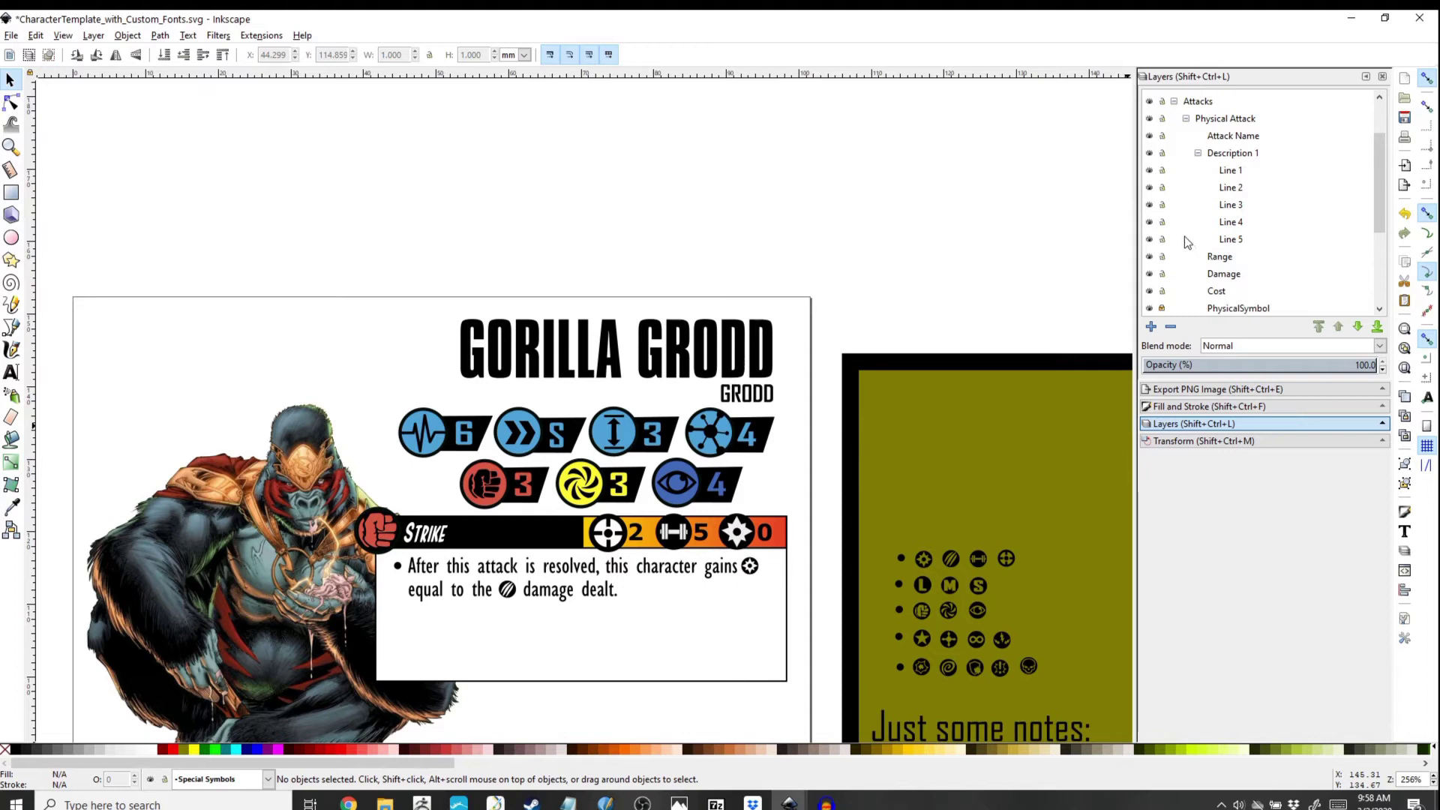
pyautogui.scroll(-1, 1166, 286)
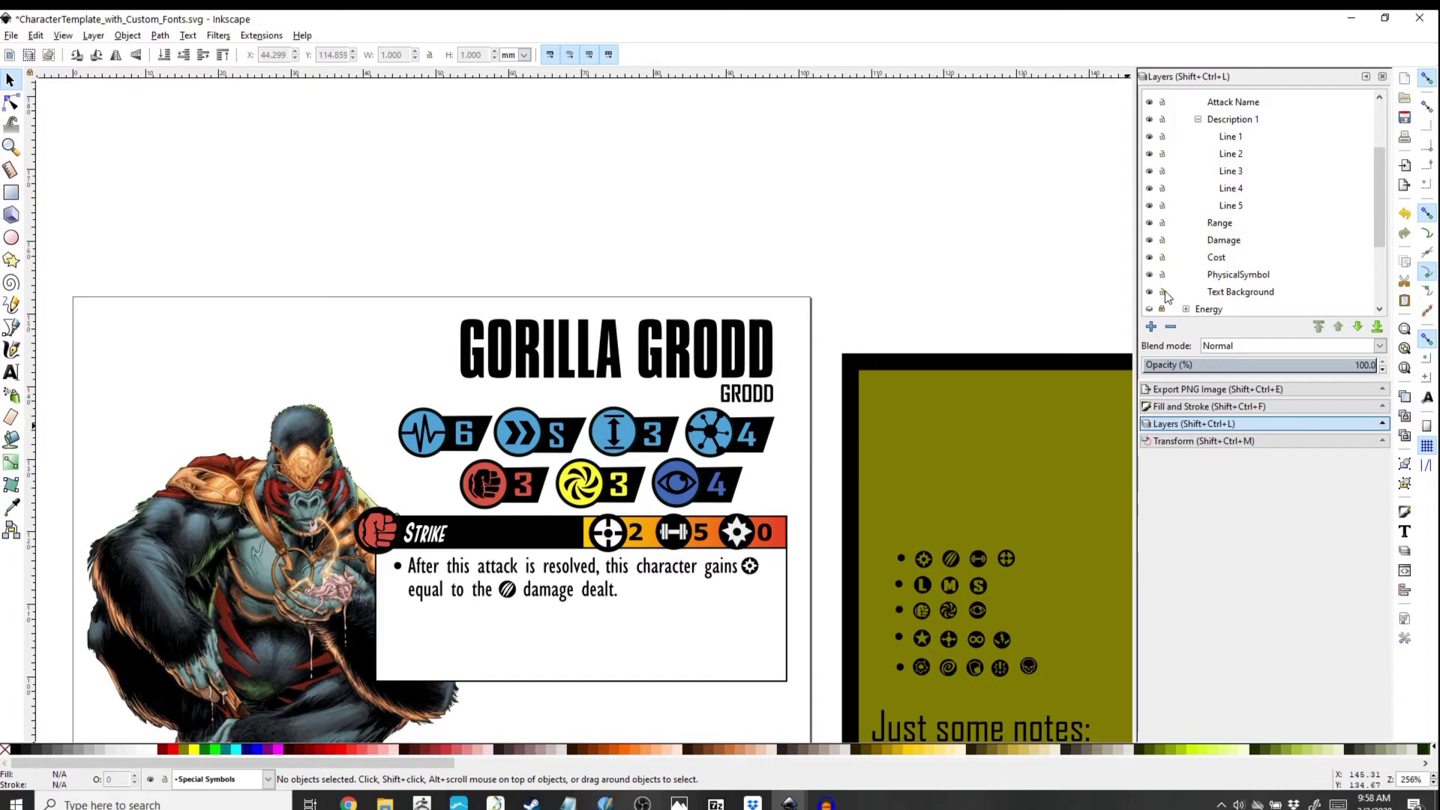
pyautogui.scroll(1, 1181, 274)
pyautogui.scroll(2, 570, 487)
pyautogui.scroll(-1, 510, 540)
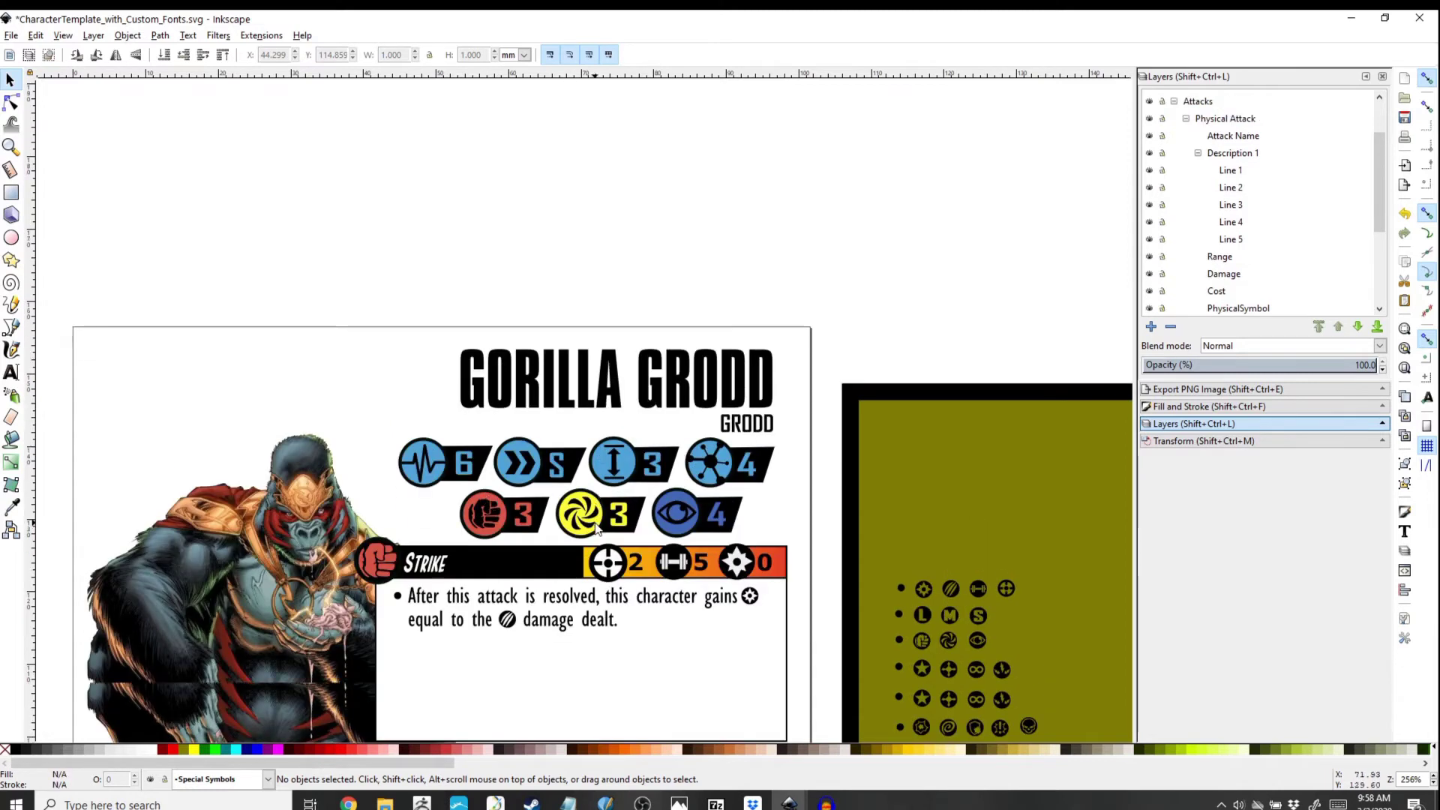
pyautogui.click(566, 708)
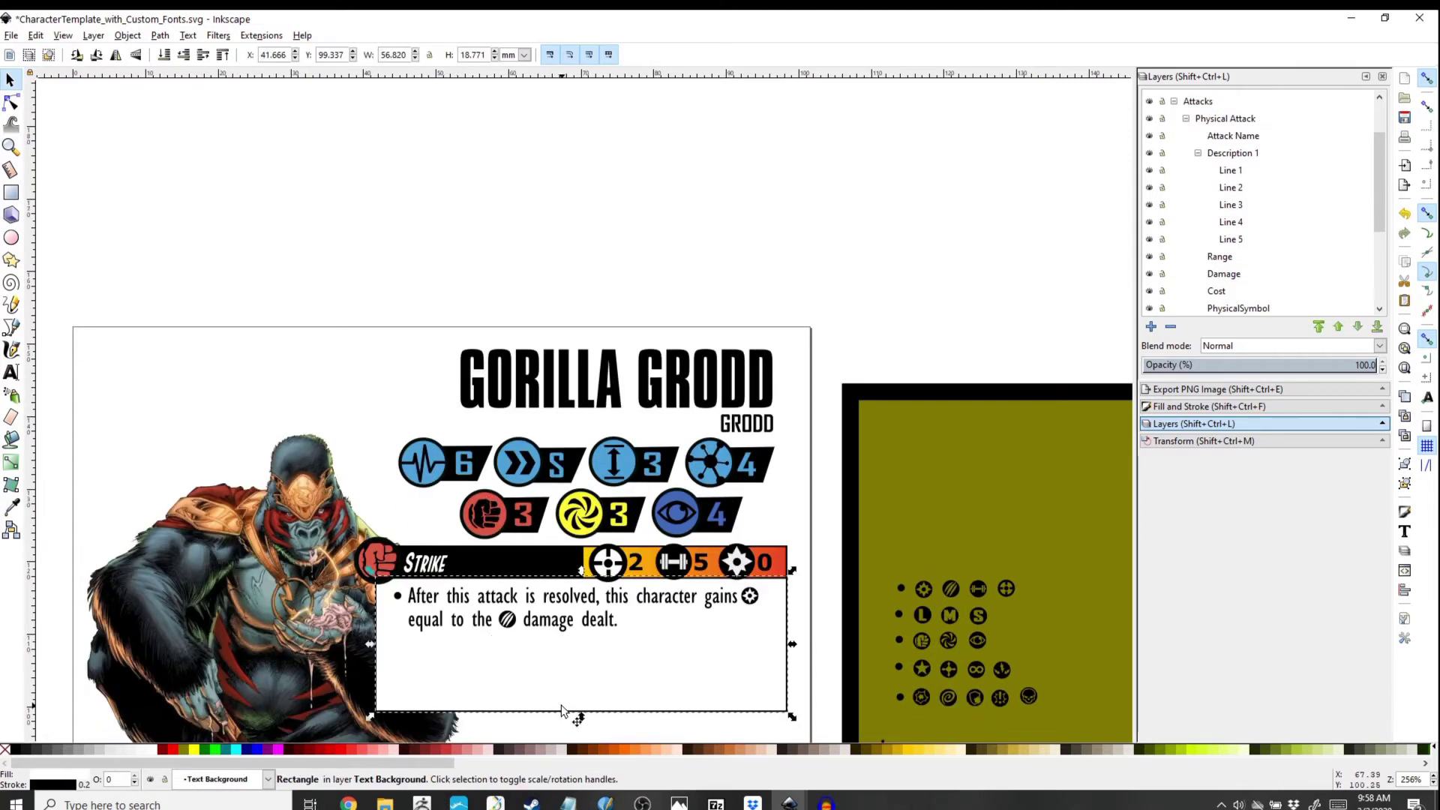
pyautogui.moveTo(584, 714); pyautogui.dragTo(585, 642)
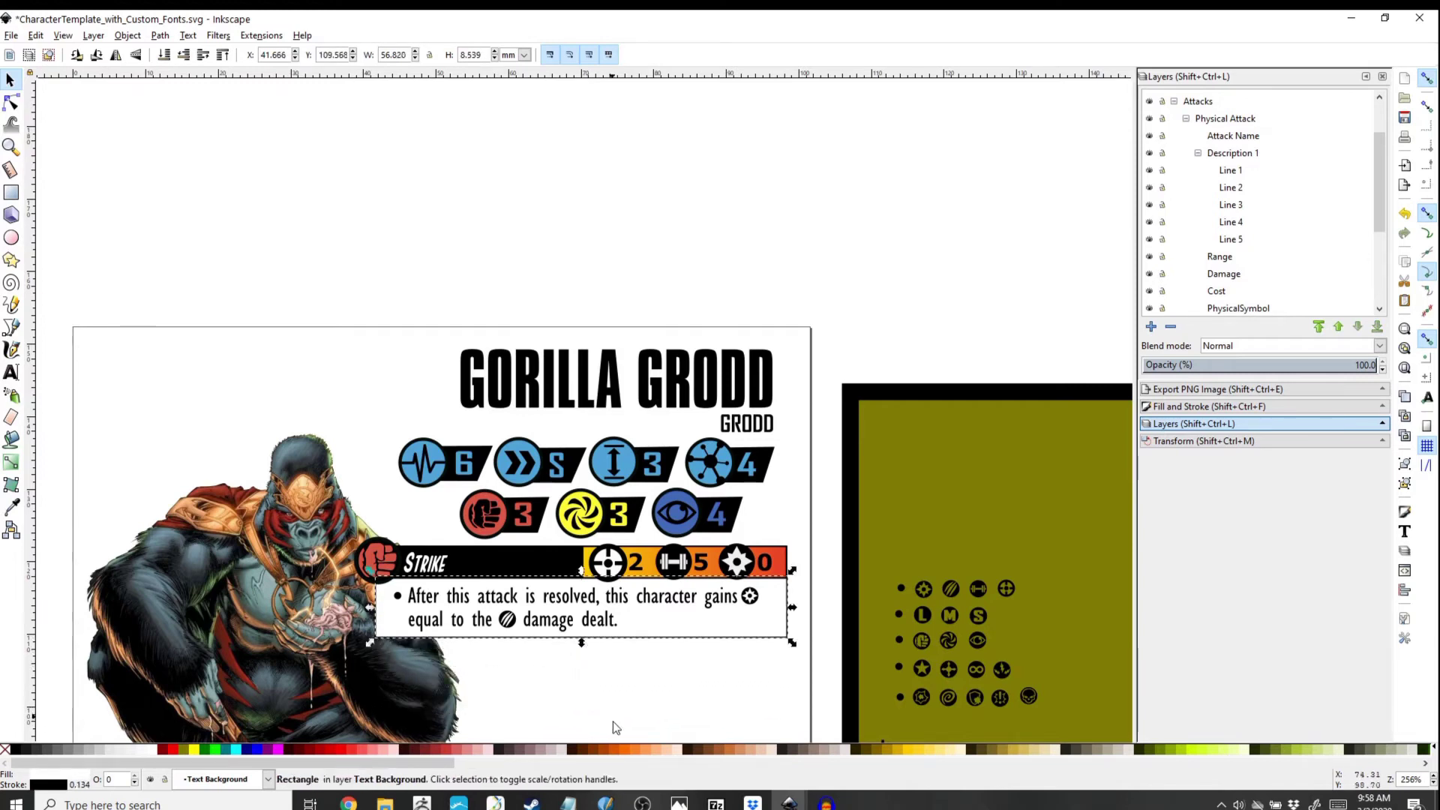
pyautogui.click(828, 477)
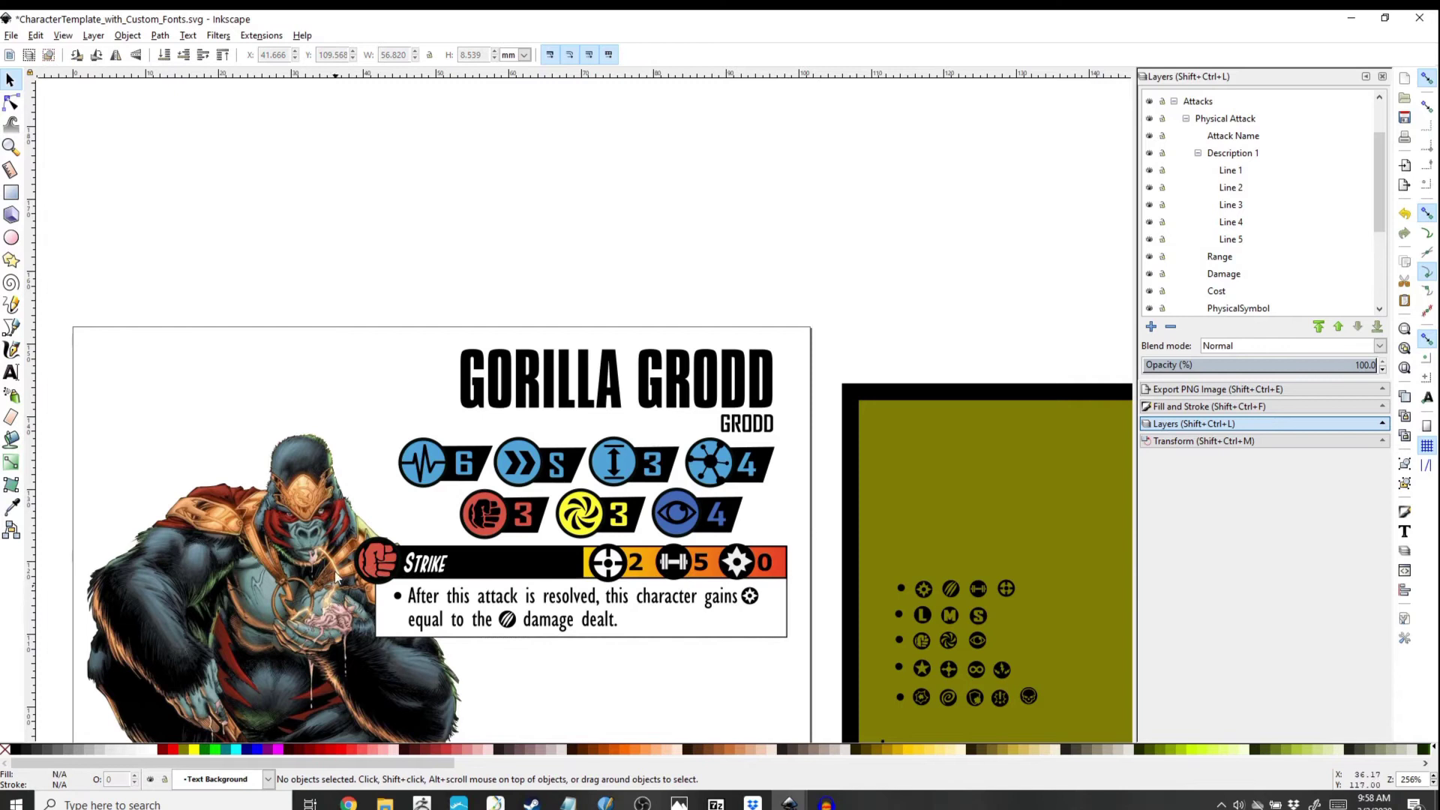
# Step: Select the whole Strike attack block and move it slightly down to Y 108.268 mm
pyautogui.moveTo(339, 551); pyautogui.dragTo(805, 655)
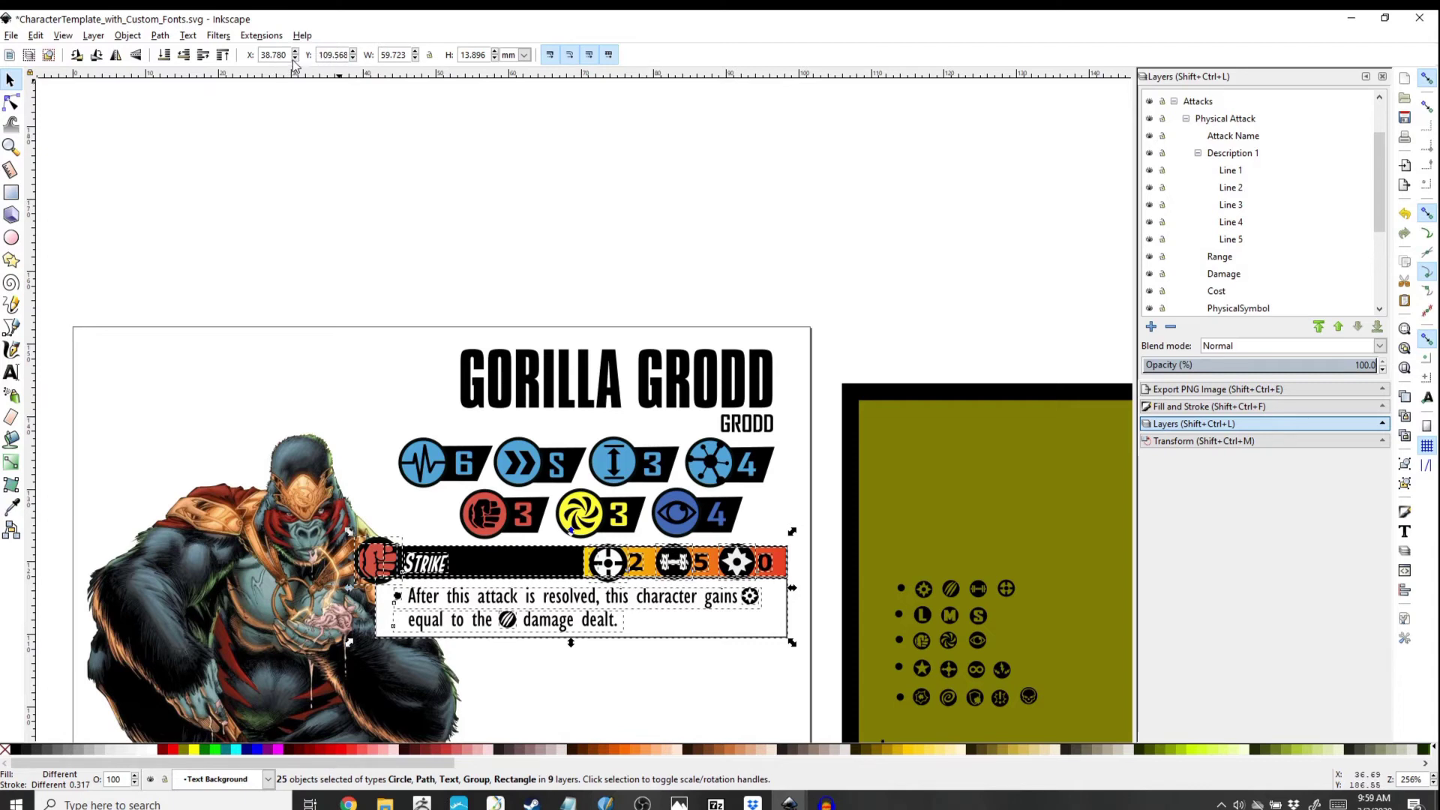
pyautogui.click(353, 58)
pyautogui.click(353, 58)
pyautogui.moveTo(352, 58); pyautogui.dragTo(353, 51)
pyautogui.rightClick(354, 51)
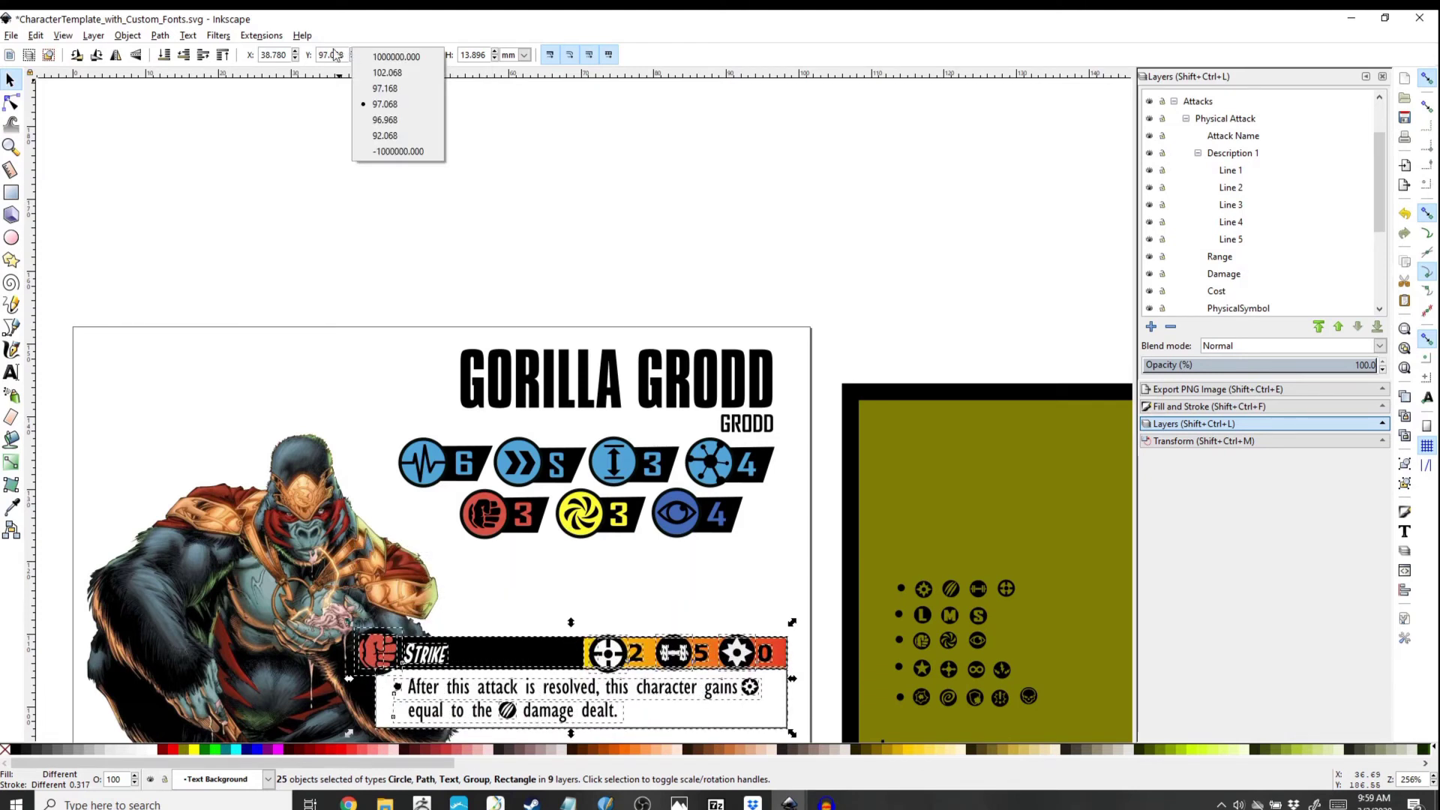
pyautogui.click(328, 57)
pyautogui.moveTo(353, 52); pyautogui.dragTo(353, 52)
pyautogui.click(353, 59)
pyautogui.click(352, 60)
pyautogui.click(352, 59)
pyautogui.click(352, 59)
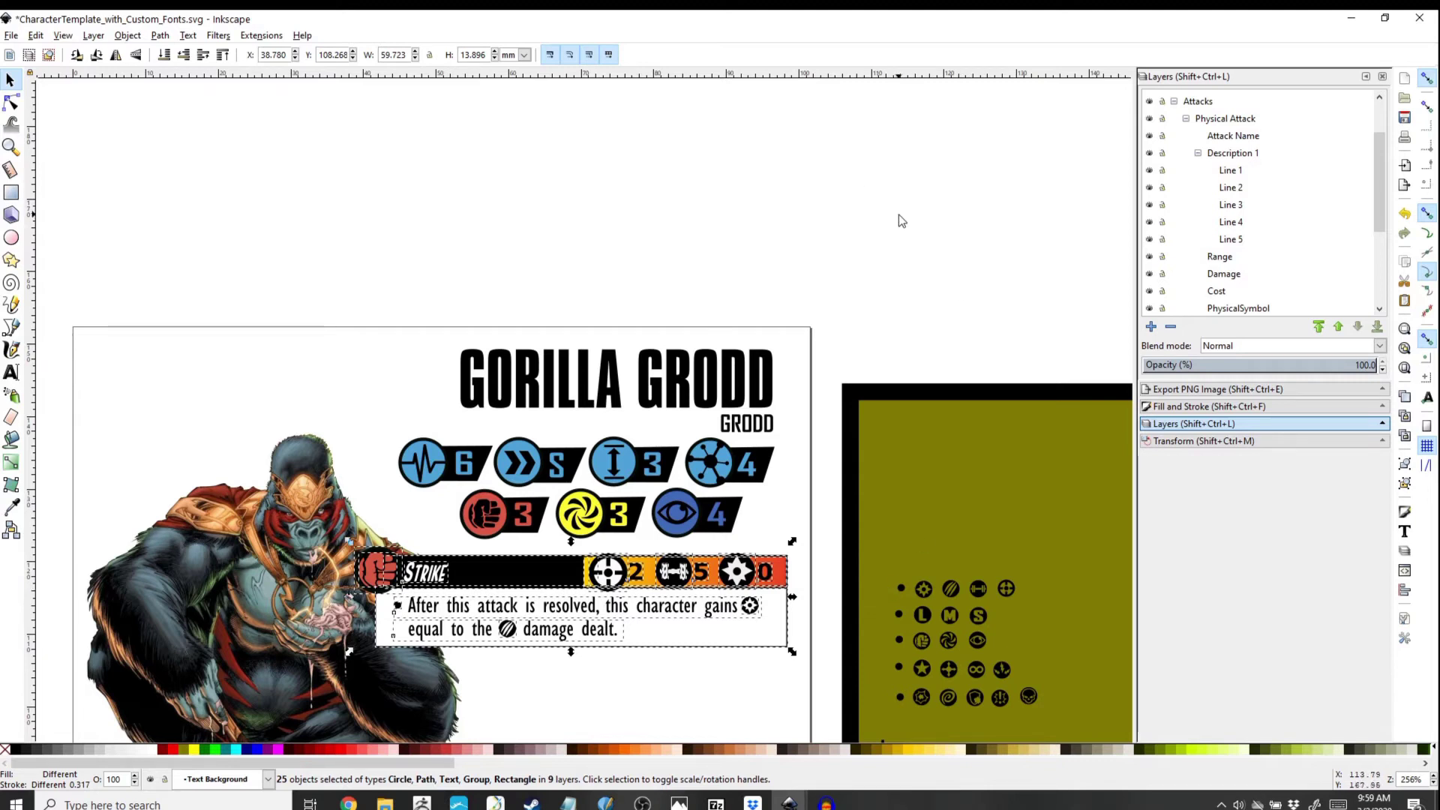
pyautogui.scroll(-4, 869, 261)
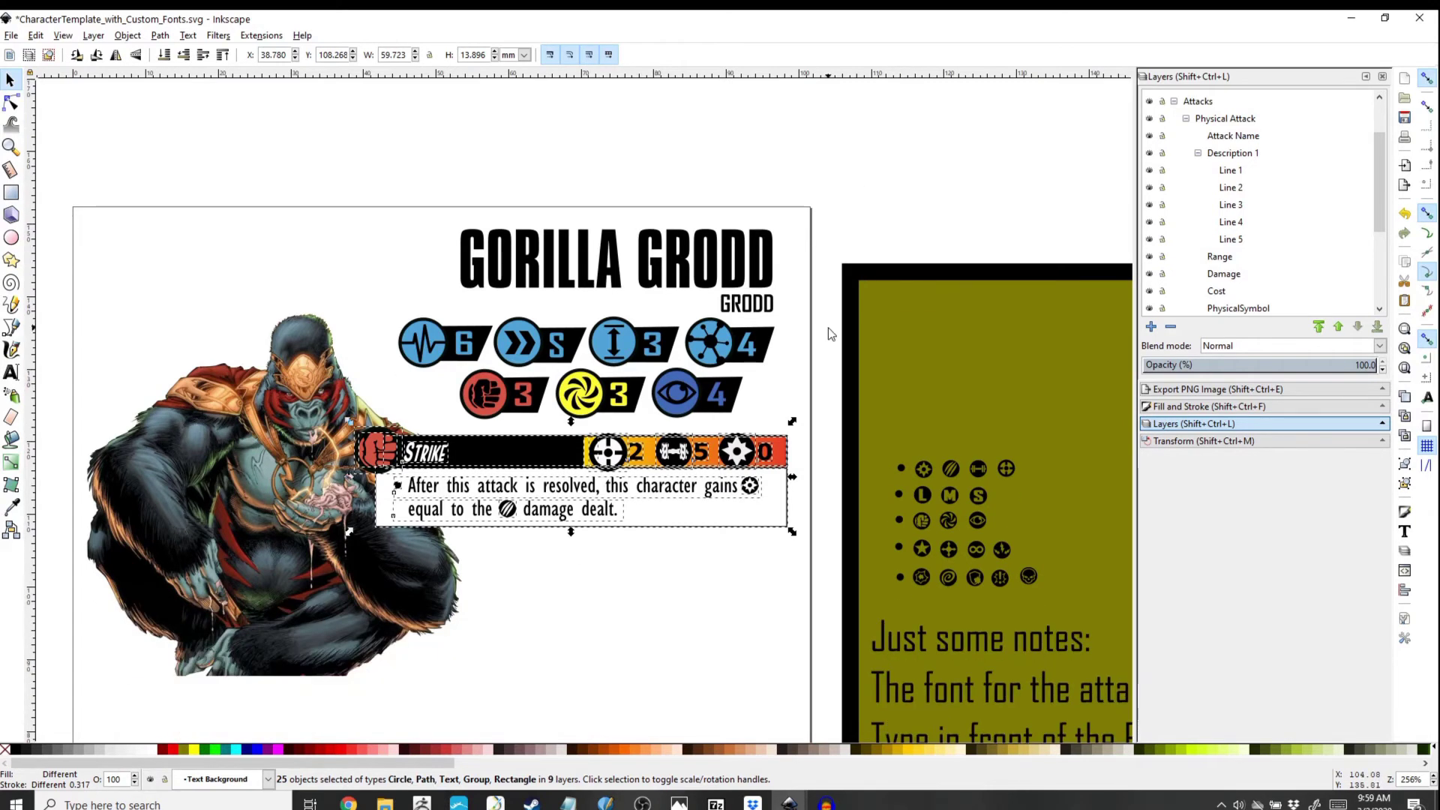
pyautogui.click(1029, 184)
# Step: Show the Mystic attack layer to compare its position with Strike, and hide it again
pyautogui.scroll(2, 1028, 184)
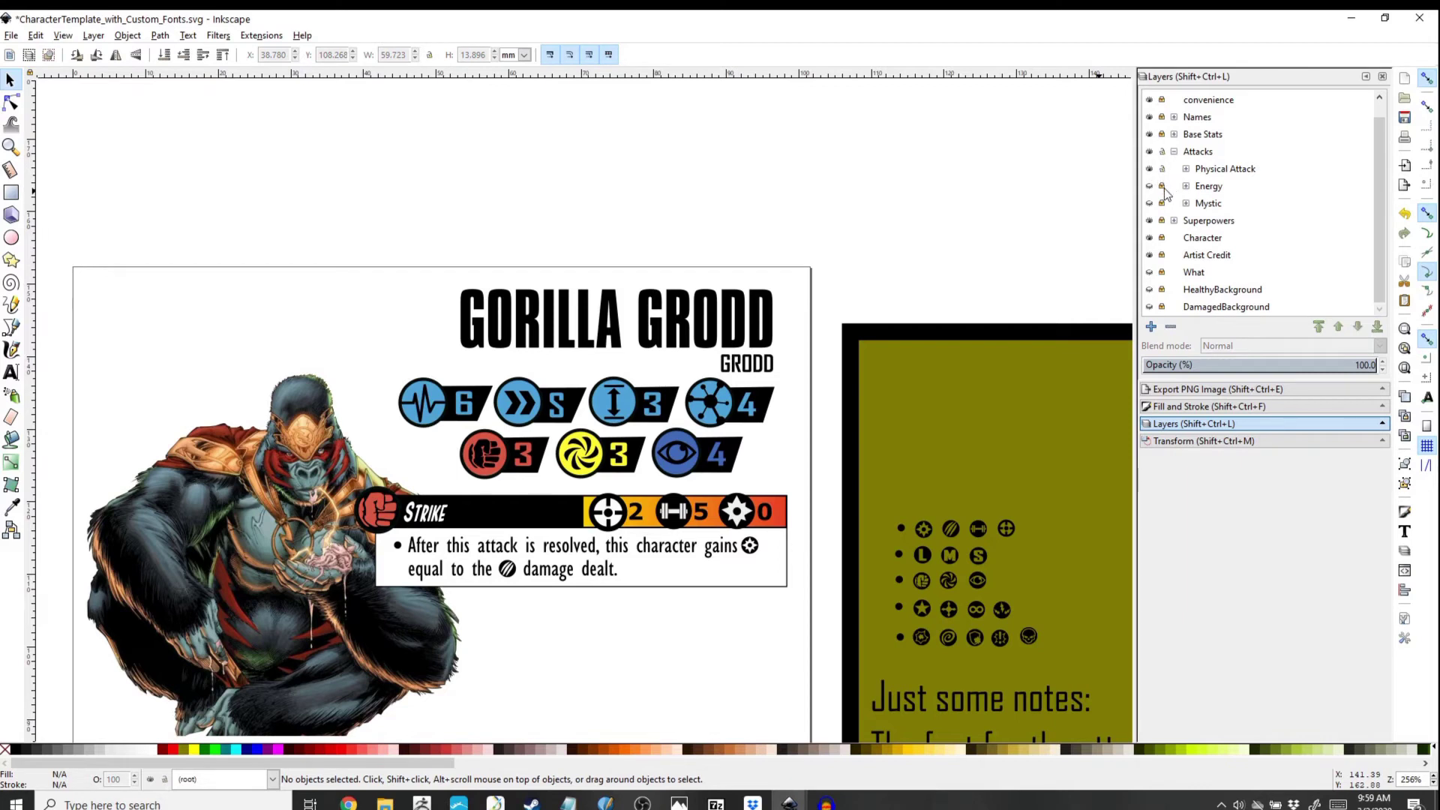
pyautogui.click(1149, 203)
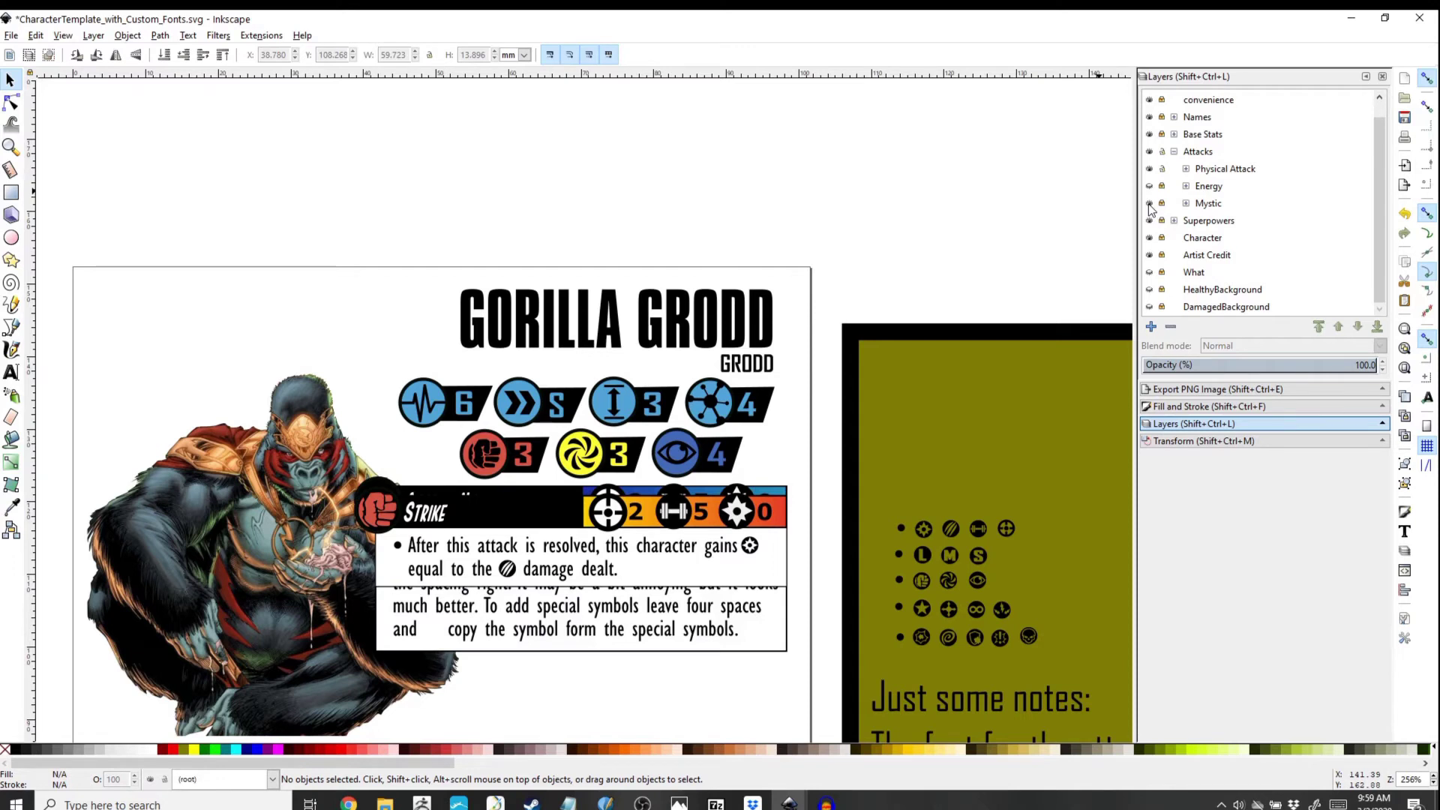
pyautogui.click(1149, 205)
# Step: Duplicate the Physical Attack layer with its sublayers and lock the copy
pyautogui.moveTo(331, 479); pyautogui.dragTo(824, 628)
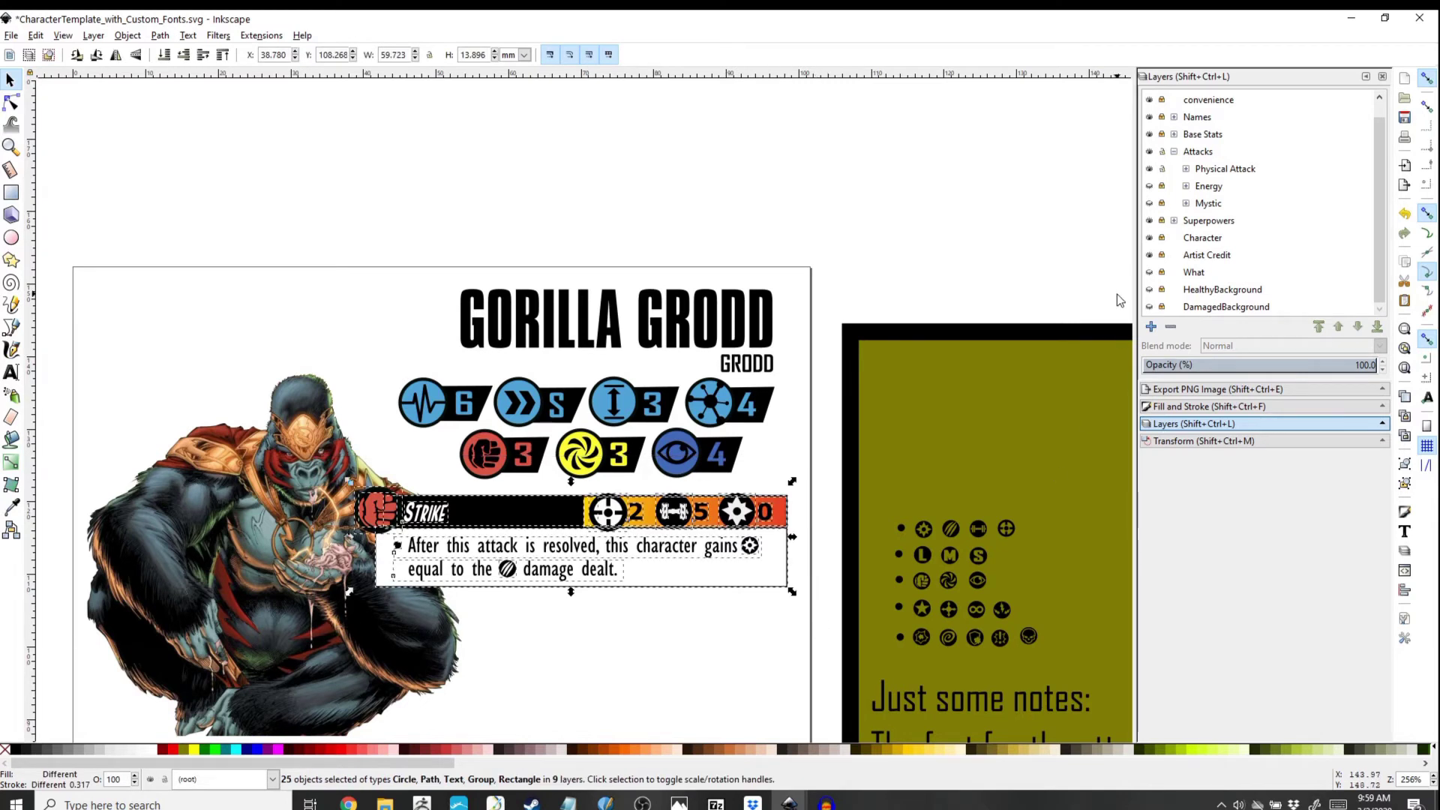
pyautogui.click(1209, 170)
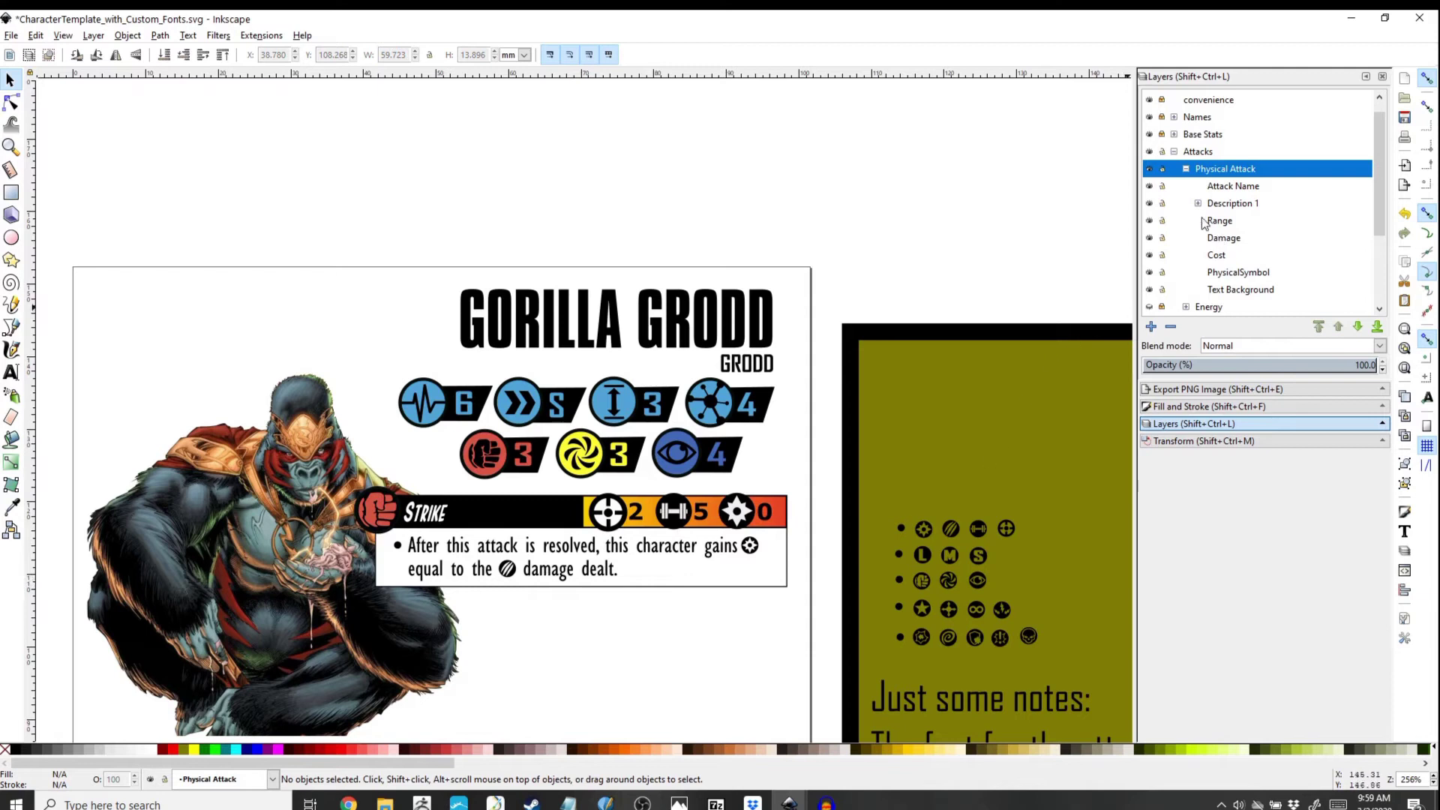
pyautogui.rightClick(1233, 180)
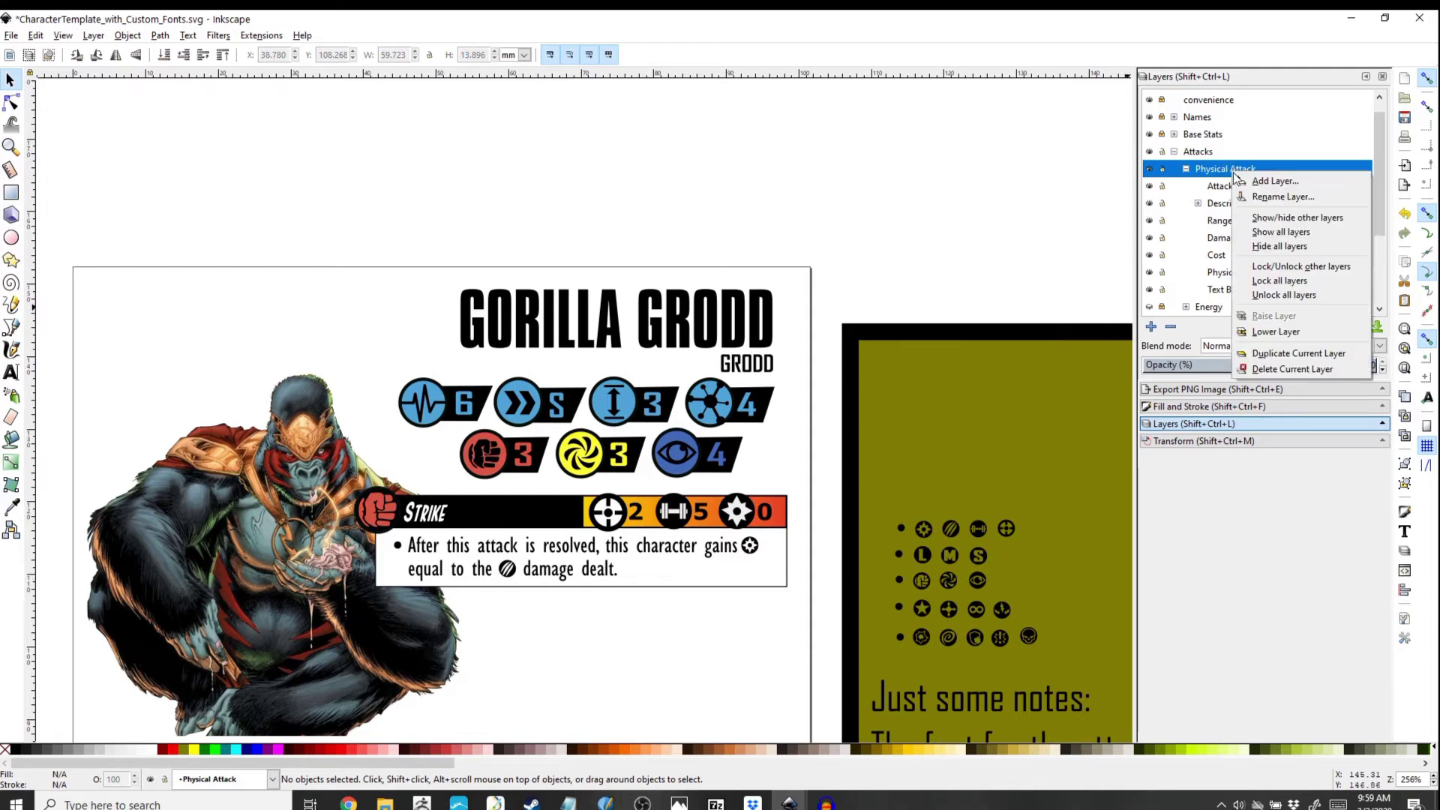
pyautogui.click(1282, 356)
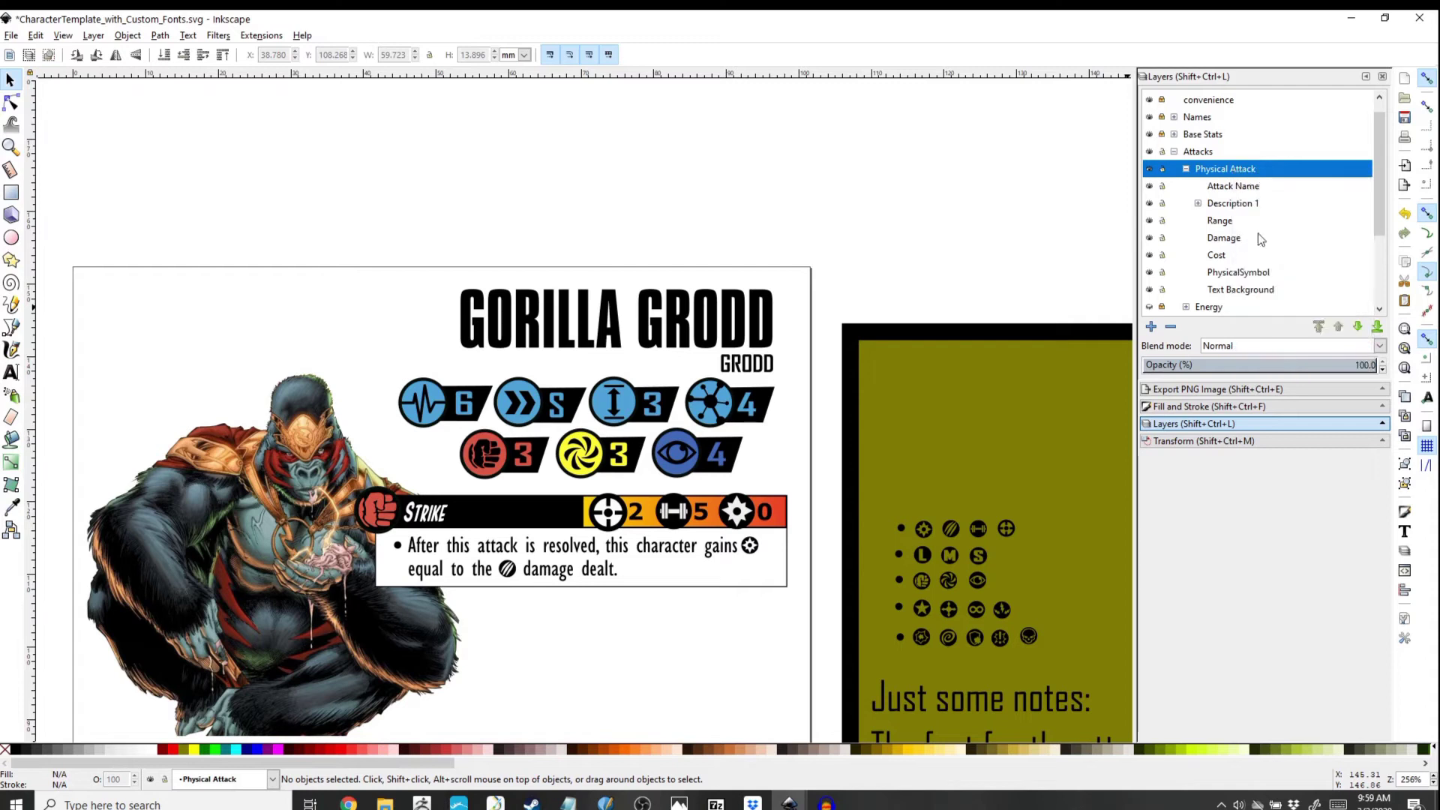
pyautogui.click(1186, 169)
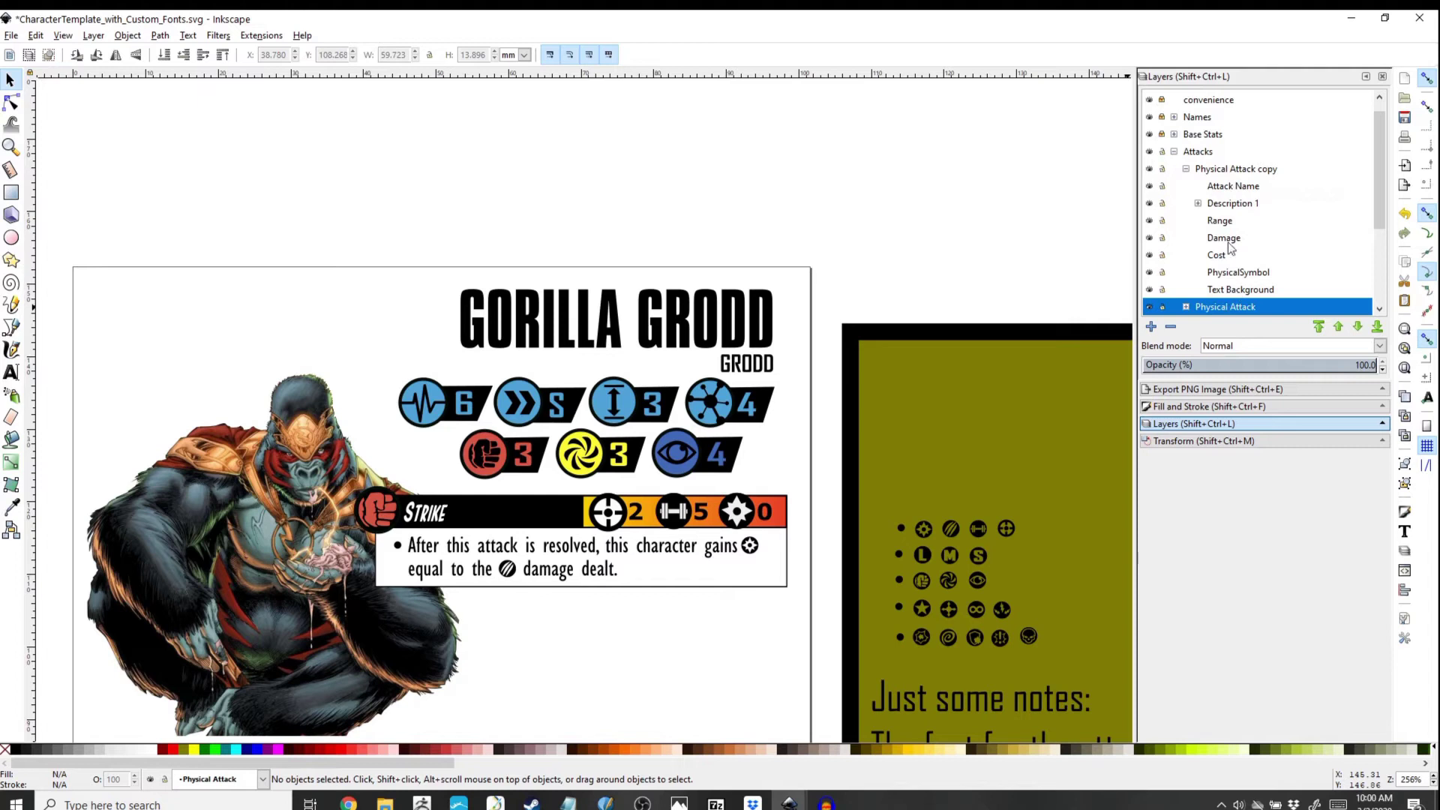
pyautogui.click(1161, 169)
# Step: Select the unlocked original Strike block, move it down to Y 92.868 mm, and hide the original Physical Attack layer
pyautogui.moveTo(286, 445); pyautogui.dragTo(874, 649)
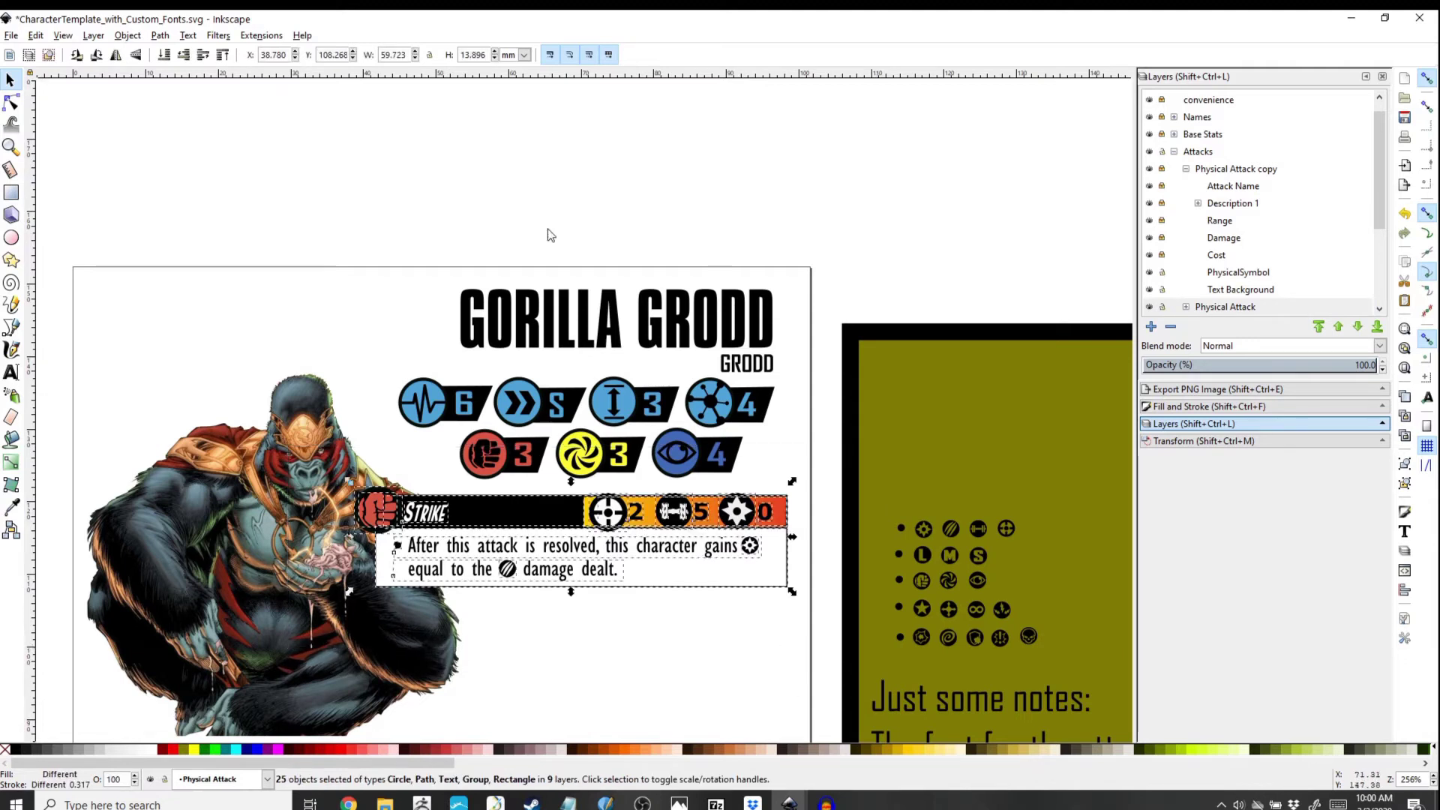
pyautogui.click(357, 59)
pyautogui.click(357, 60)
pyautogui.moveTo(357, 60); pyautogui.dragTo(357, 60)
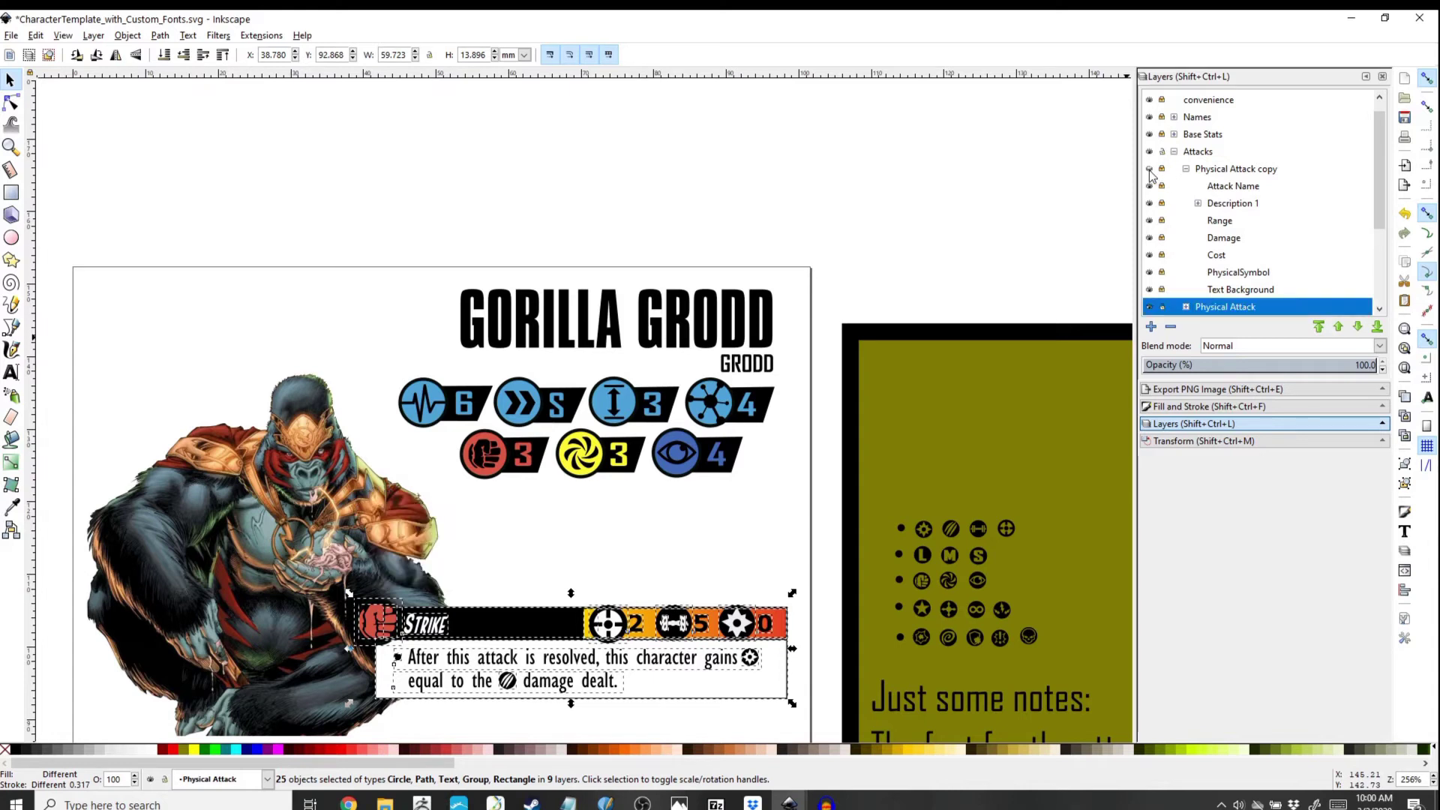
pyautogui.scroll(-1, 1188, 193)
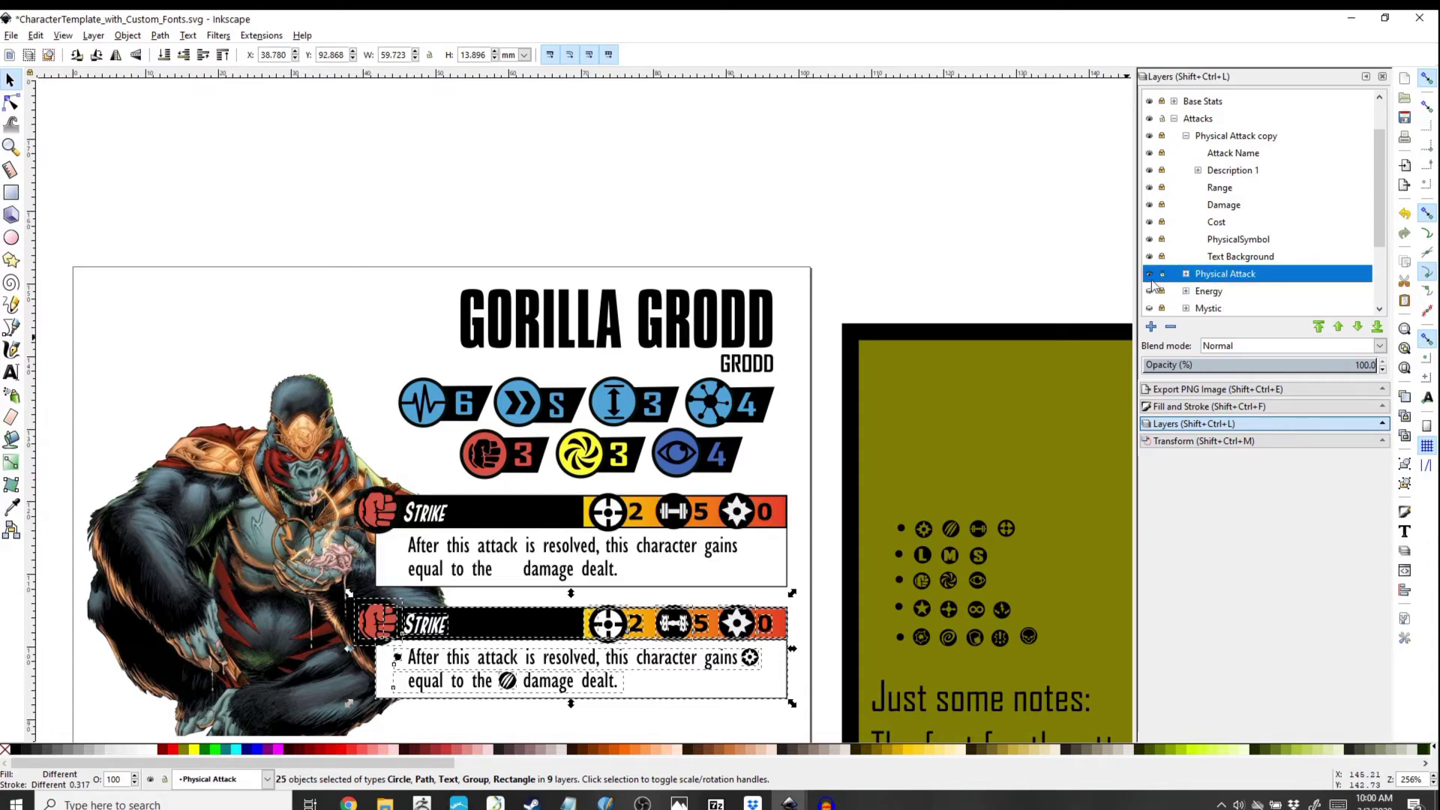
pyautogui.click(1149, 274)
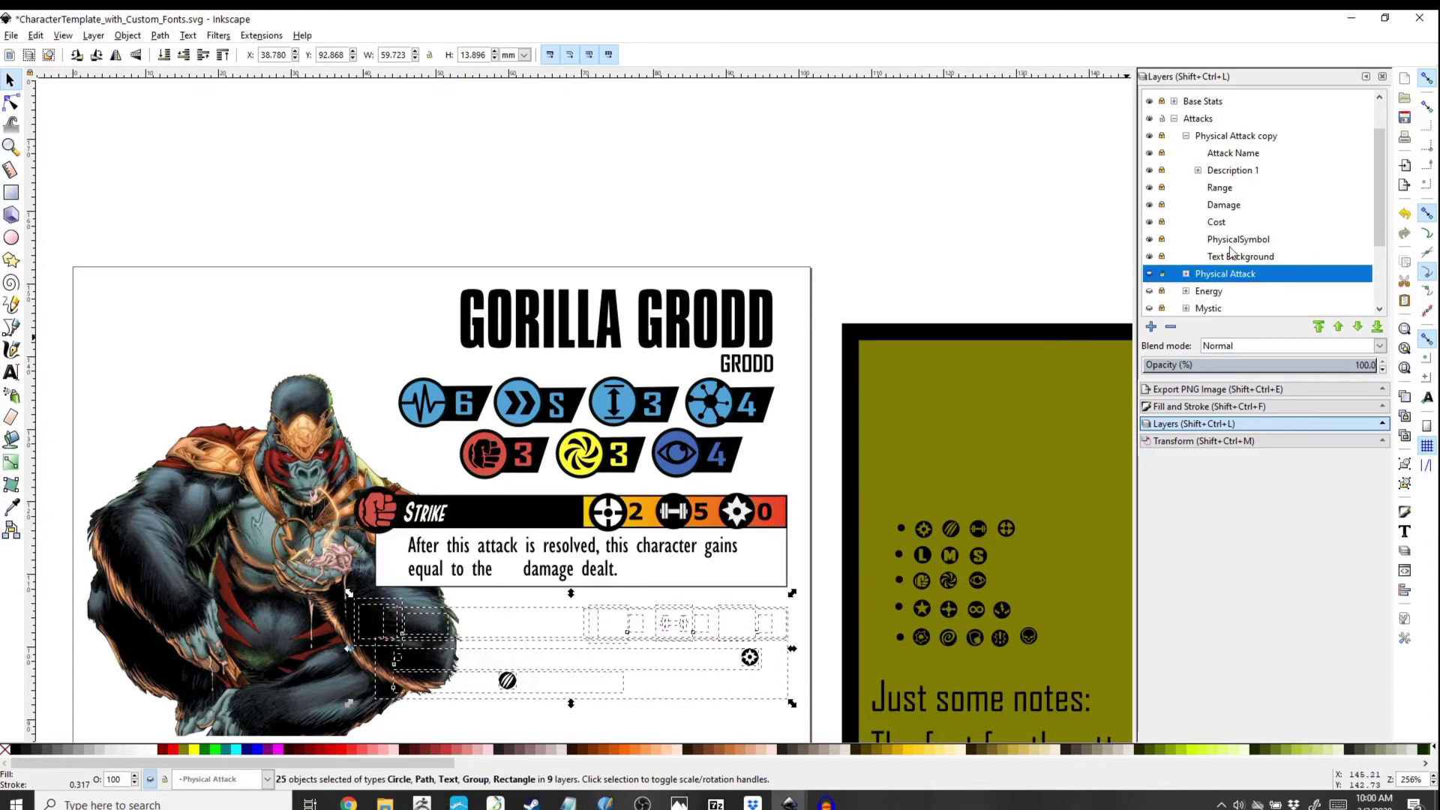
# Step: Show the Mystic attack layer and unlock it with its name, description lines, range, damage, cost, symbols and text background sublayers
pyautogui.scroll(-2, 1237, 252)
pyautogui.click(1149, 241)
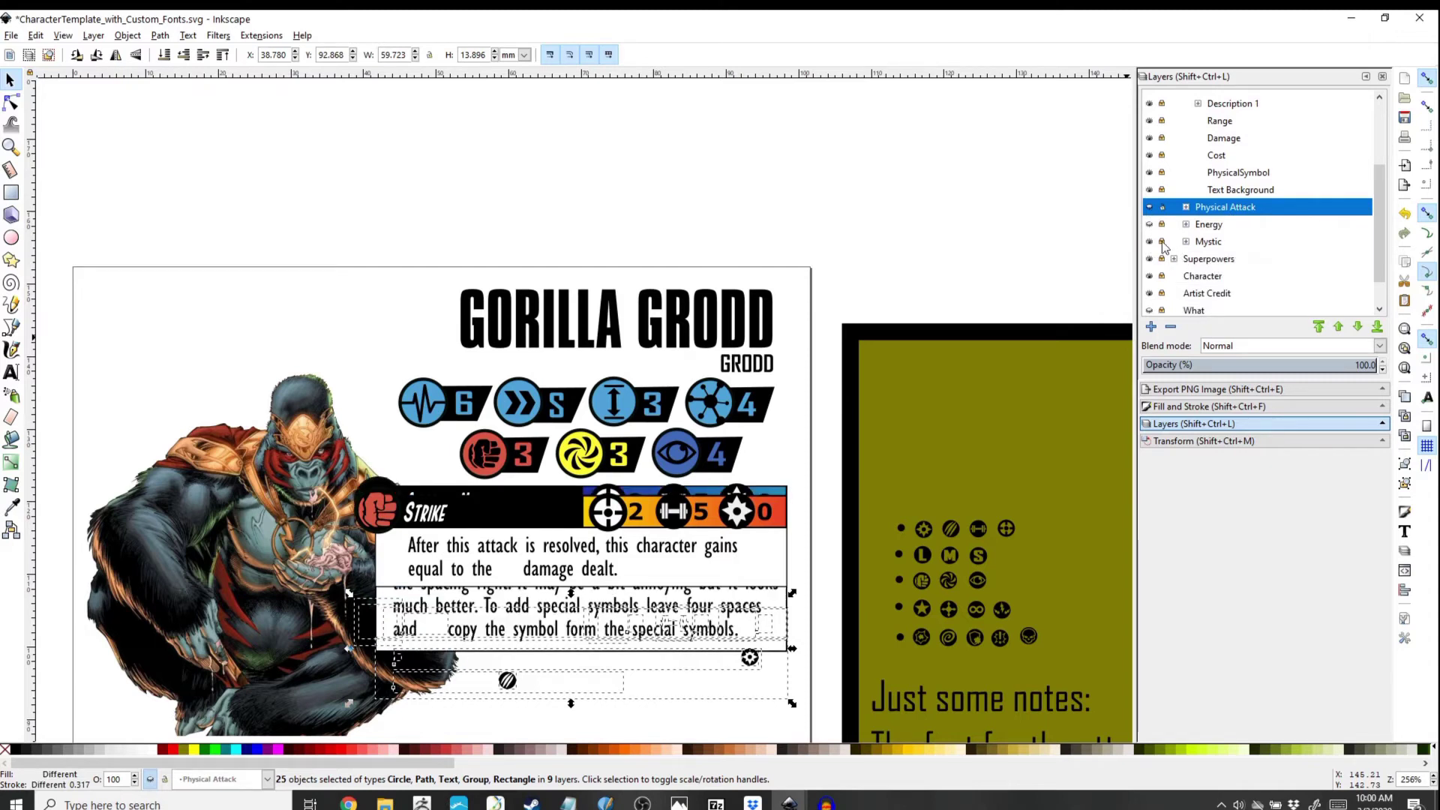
pyautogui.click(1186, 242)
pyautogui.scroll(-1, 1181, 244)
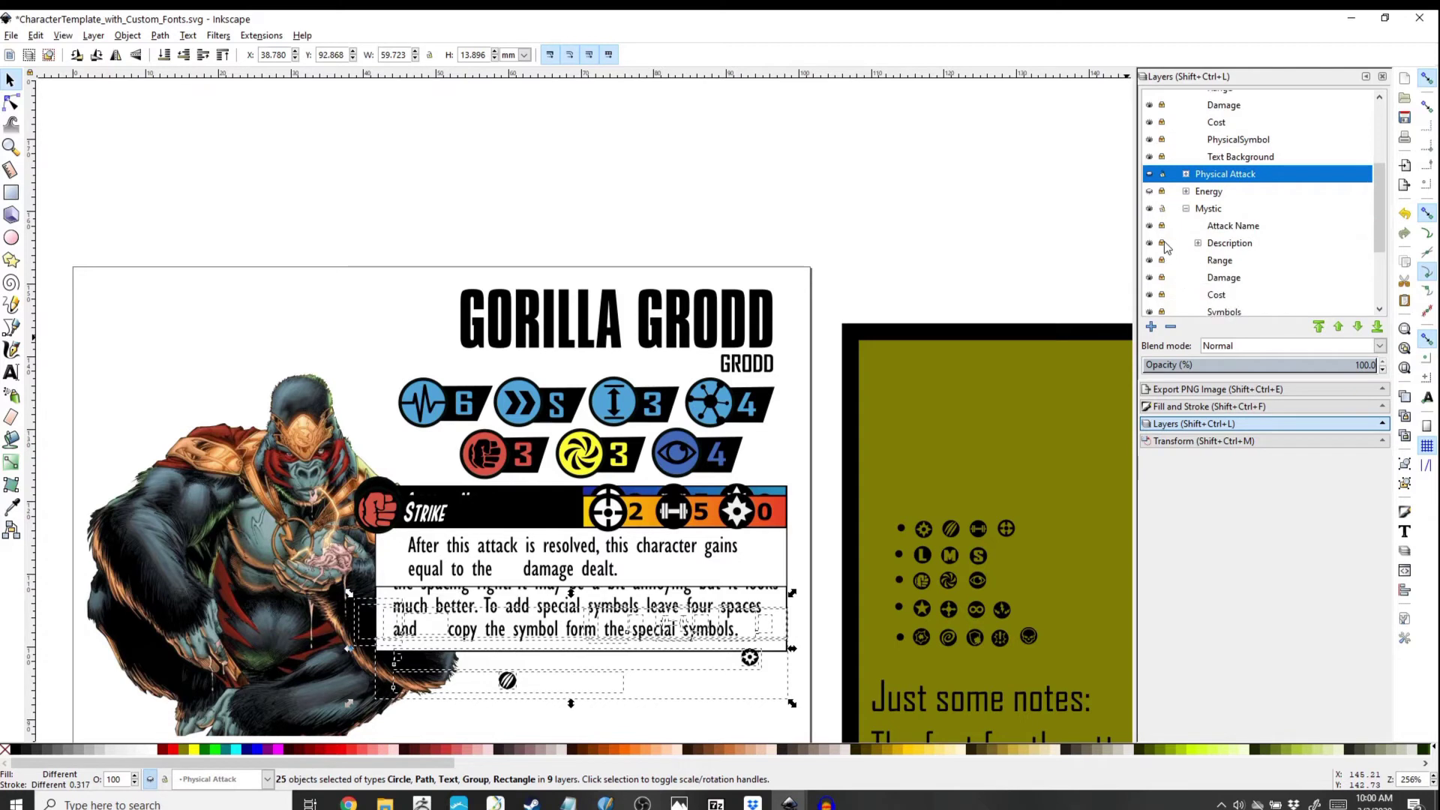
pyautogui.click(1197, 243)
pyautogui.scroll(-2, 1195, 260)
pyautogui.scroll(-1, 1192, 261)
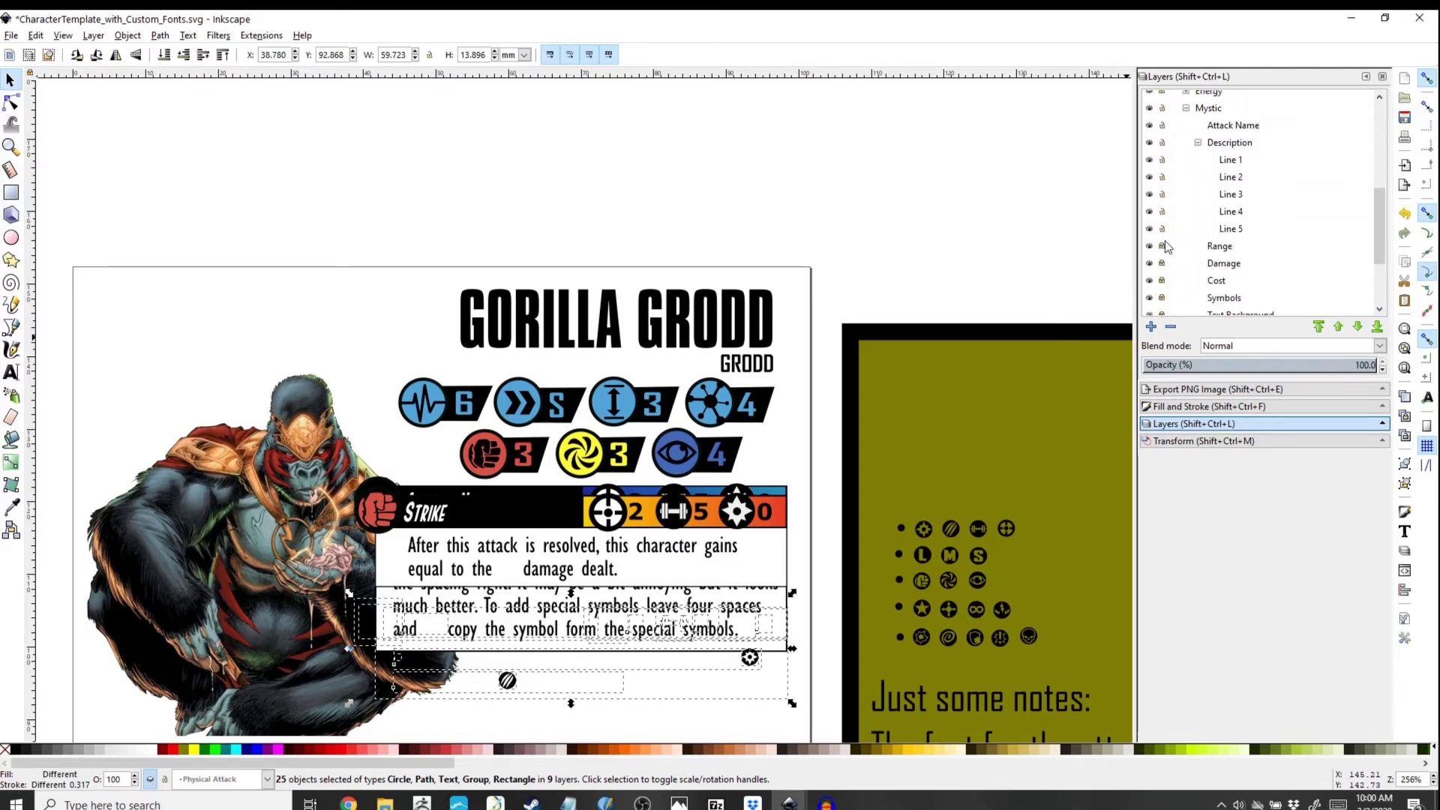
pyautogui.click(1162, 262)
pyautogui.click(1161, 296)
pyautogui.scroll(-1, 1189, 281)
pyautogui.click(1160, 281)
# Step: Lock the hidden original Physical Attack layer
pyautogui.scroll(2, 1190, 271)
pyautogui.scroll(5, 1194, 276)
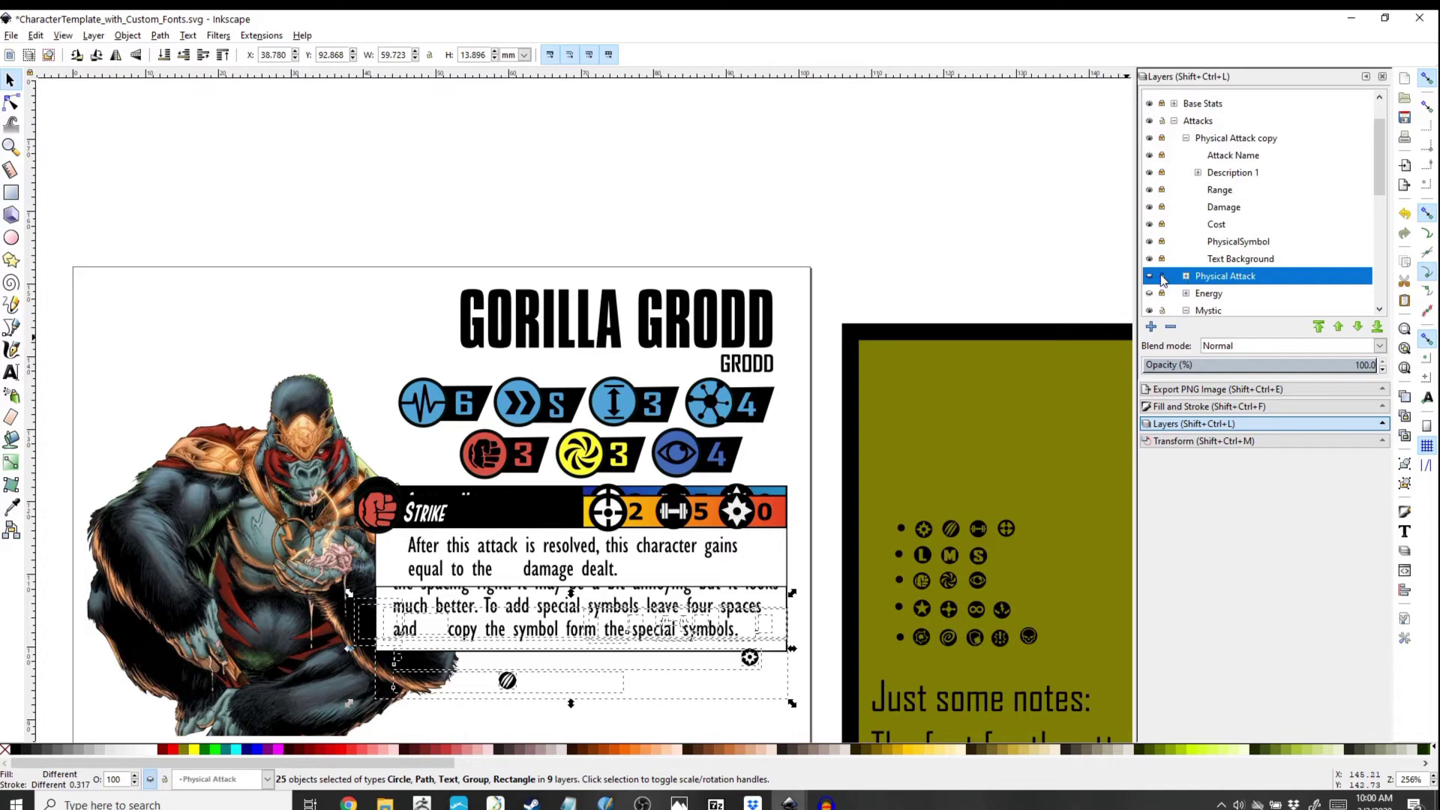
pyautogui.click(1162, 276)
pyautogui.scroll(2, 1186, 259)
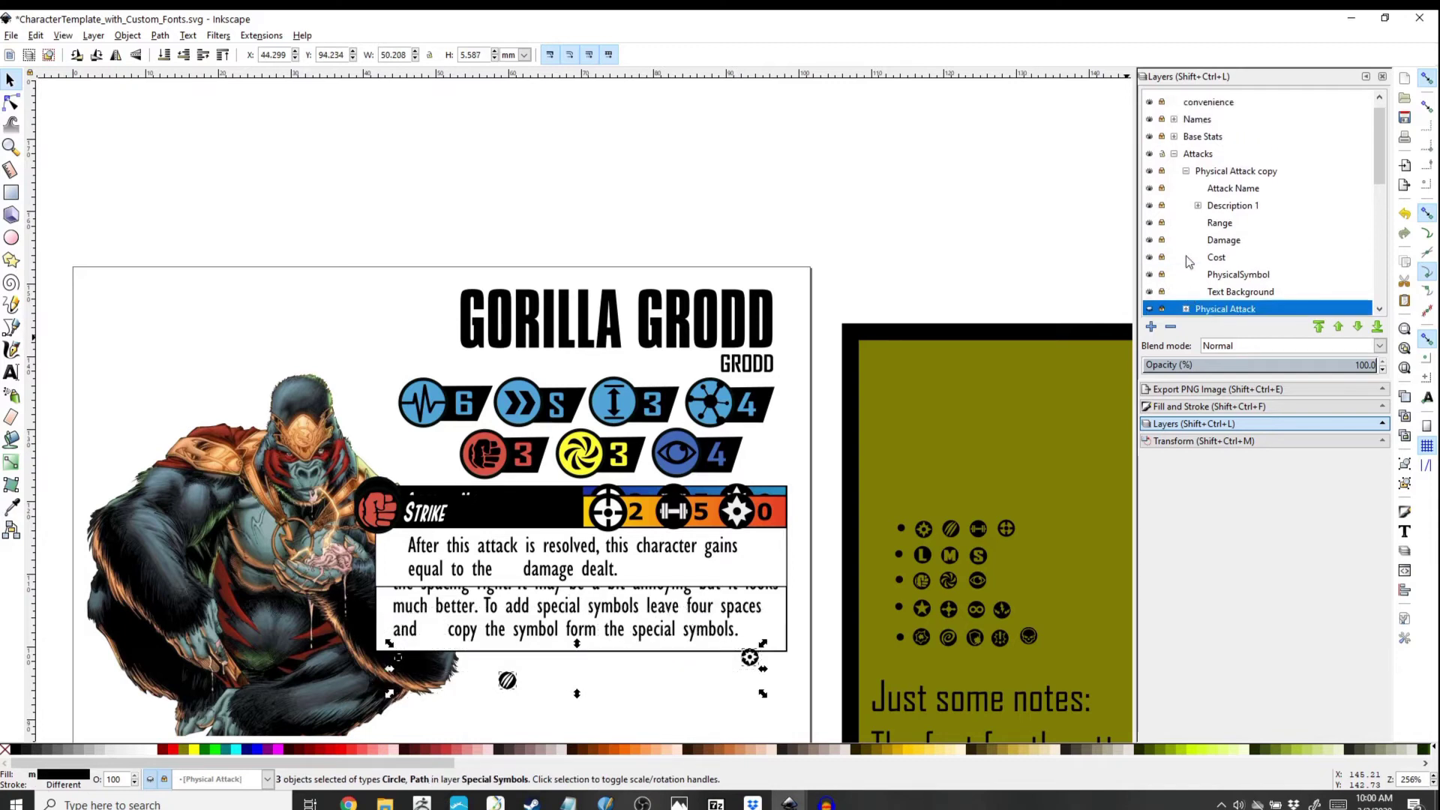
# Step: Move the power and damage symbols up into their gaps in the two lines of the upper Strike description
pyautogui.scroll(-2, 1186, 260)
pyautogui.moveTo(215, 425); pyautogui.dragTo(859, 725)
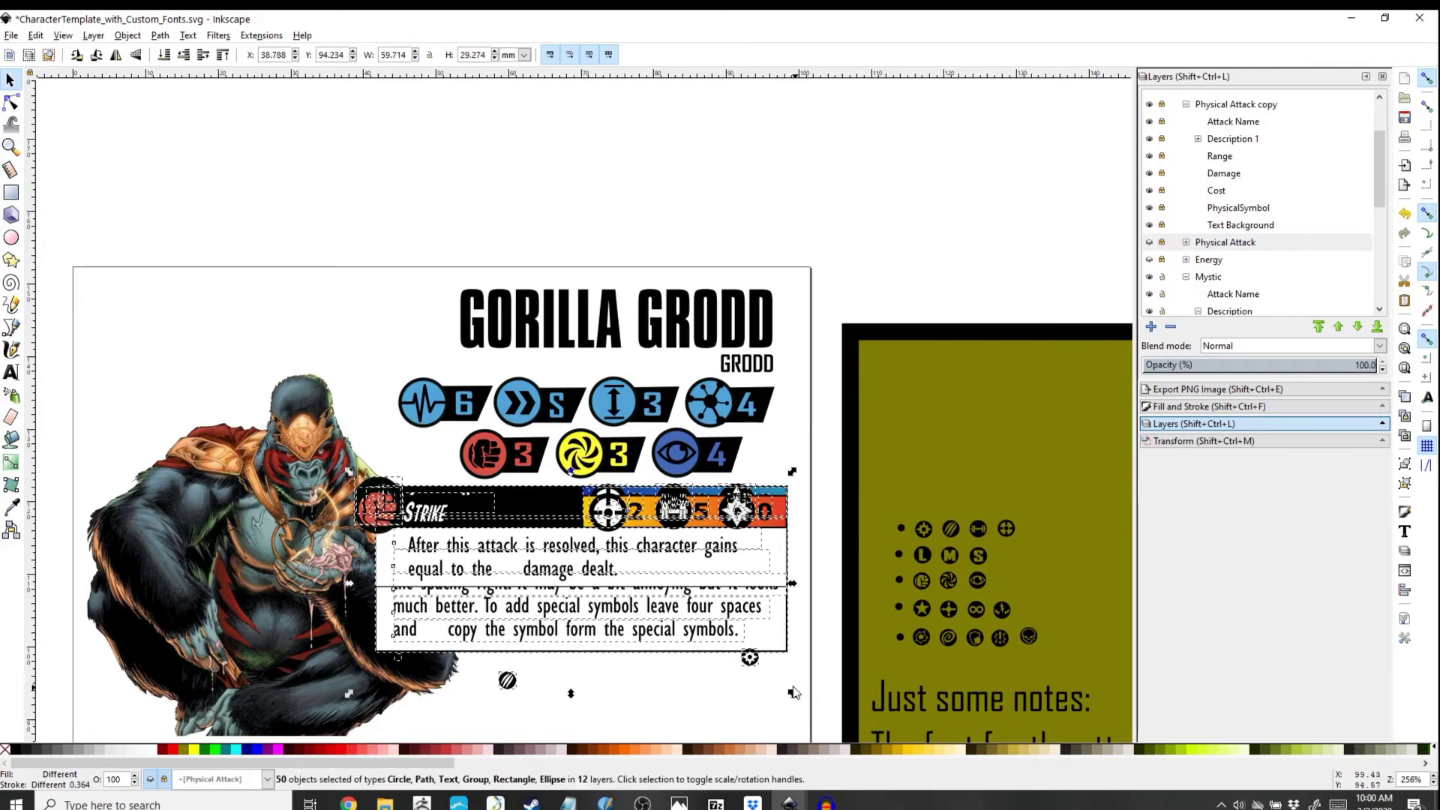
pyautogui.click(780, 709)
pyautogui.moveTo(759, 664); pyautogui.dragTo(759, 552)
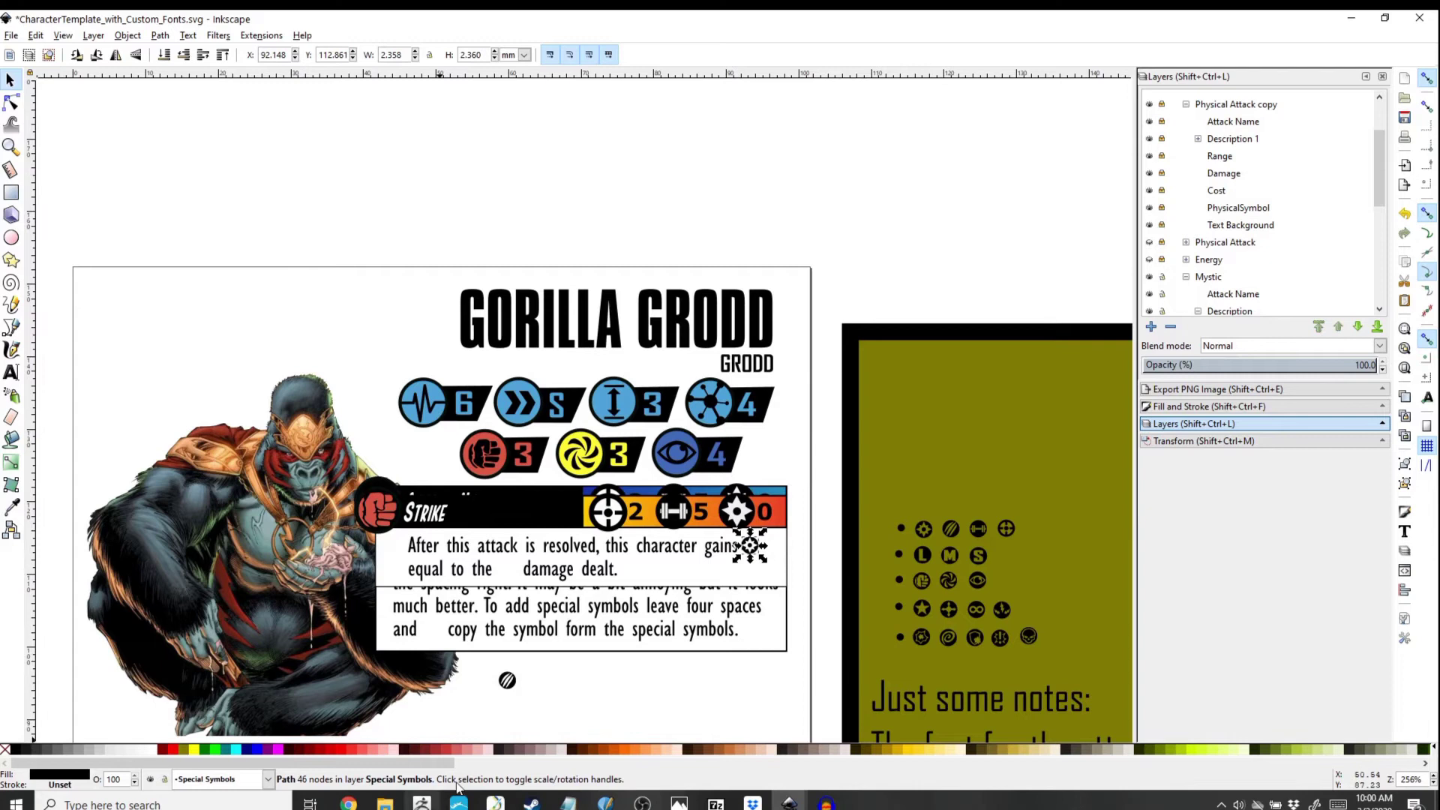
pyautogui.moveTo(509, 684); pyautogui.dragTo(513, 576)
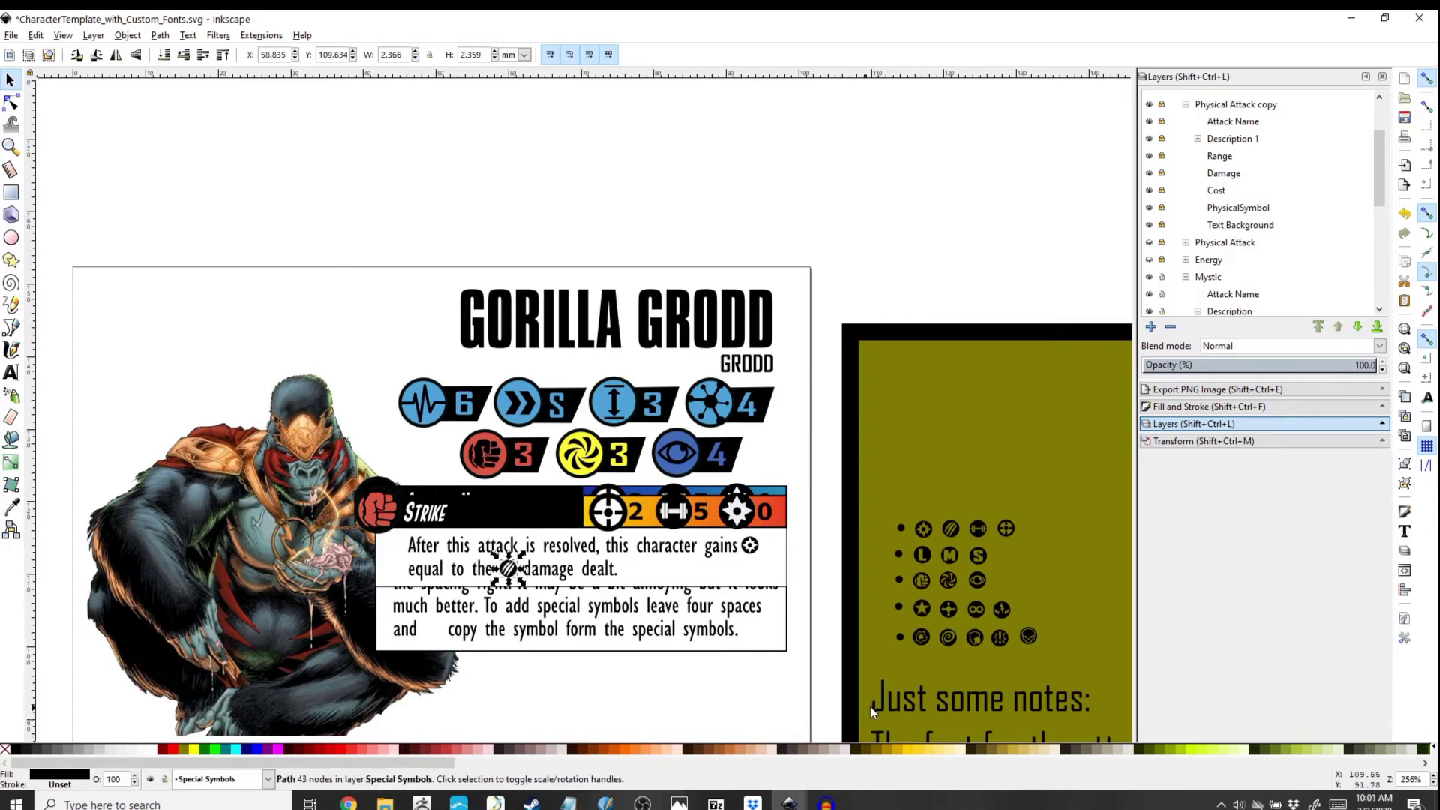
pyautogui.click(776, 705)
# Step: Select the whole Mystic attack block and move it down to Y 82.359 mm, just below the Strike box
pyautogui.moveTo(236, 407); pyautogui.dragTo(864, 699)
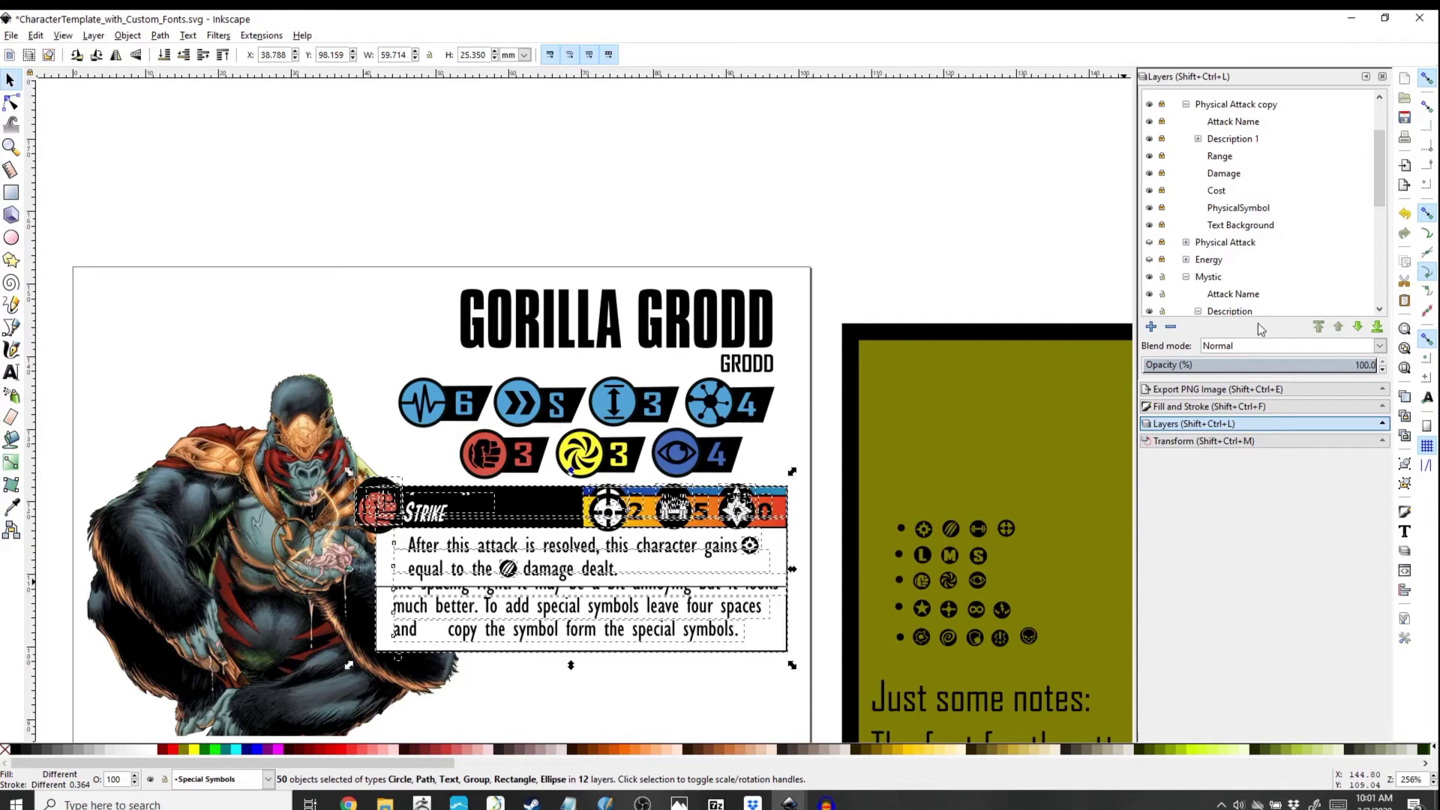
pyautogui.click(352, 57)
pyautogui.click(352, 58)
pyautogui.click(352, 58)
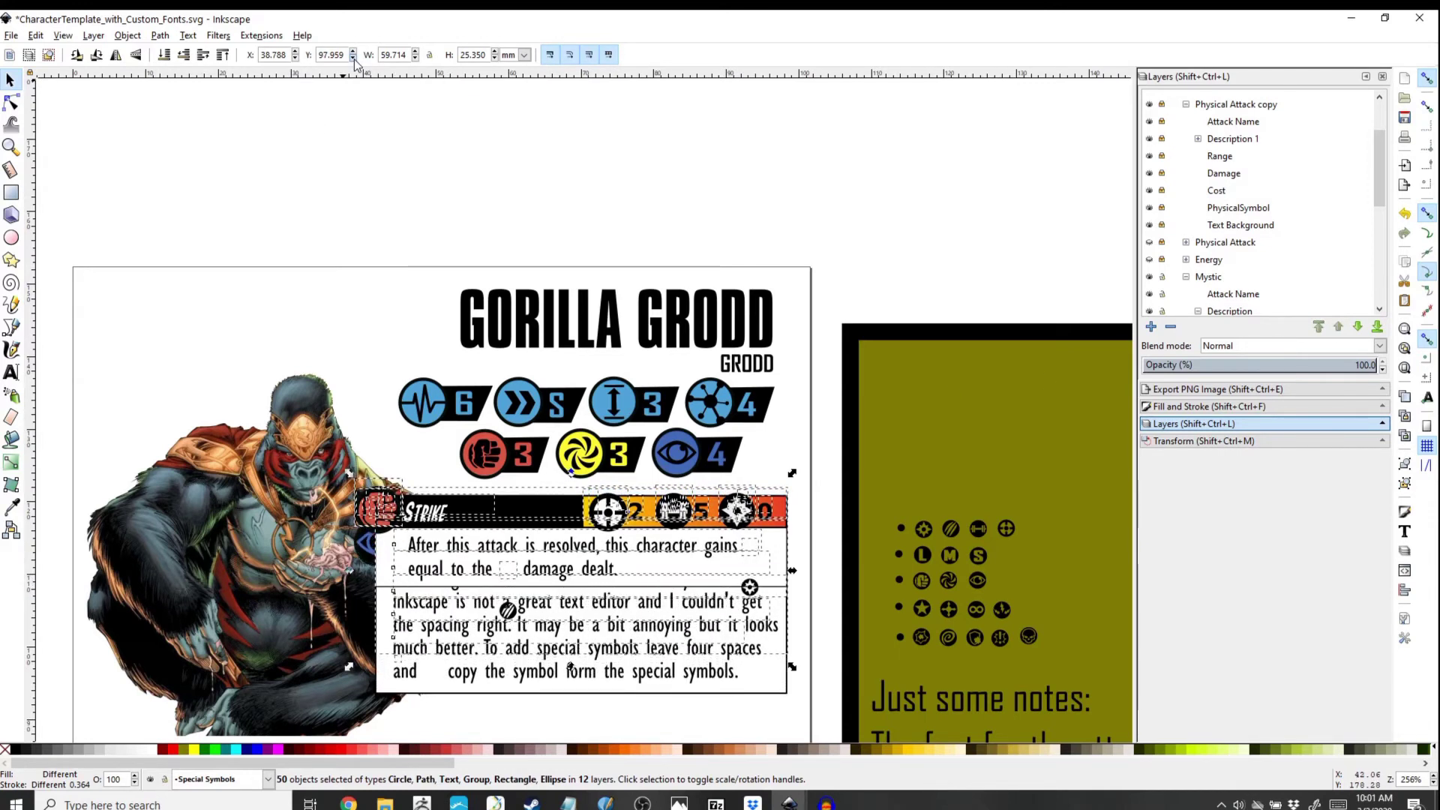
pyautogui.click(354, 59)
pyautogui.click(354, 60)
pyautogui.click(354, 59)
pyautogui.click(354, 59)
pyautogui.click(353, 60)
pyautogui.click(354, 59)
# Step: Move the displaced power and damage symbols from the Mystic block back into their gaps in the Strike description
pyautogui.scroll(-3, 592, 501)
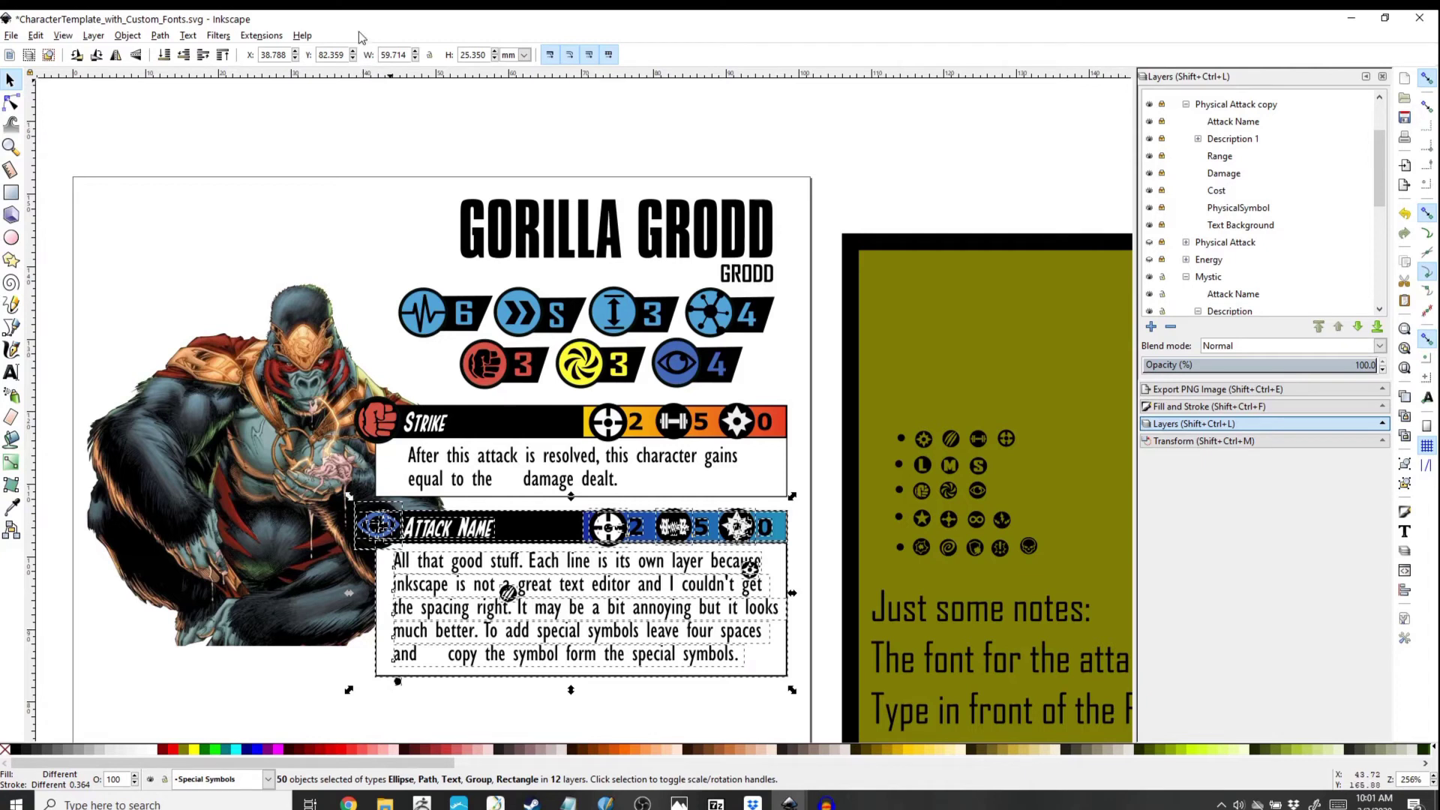
pyautogui.click(810, 566)
pyautogui.moveTo(752, 574); pyautogui.dragTo(757, 460)
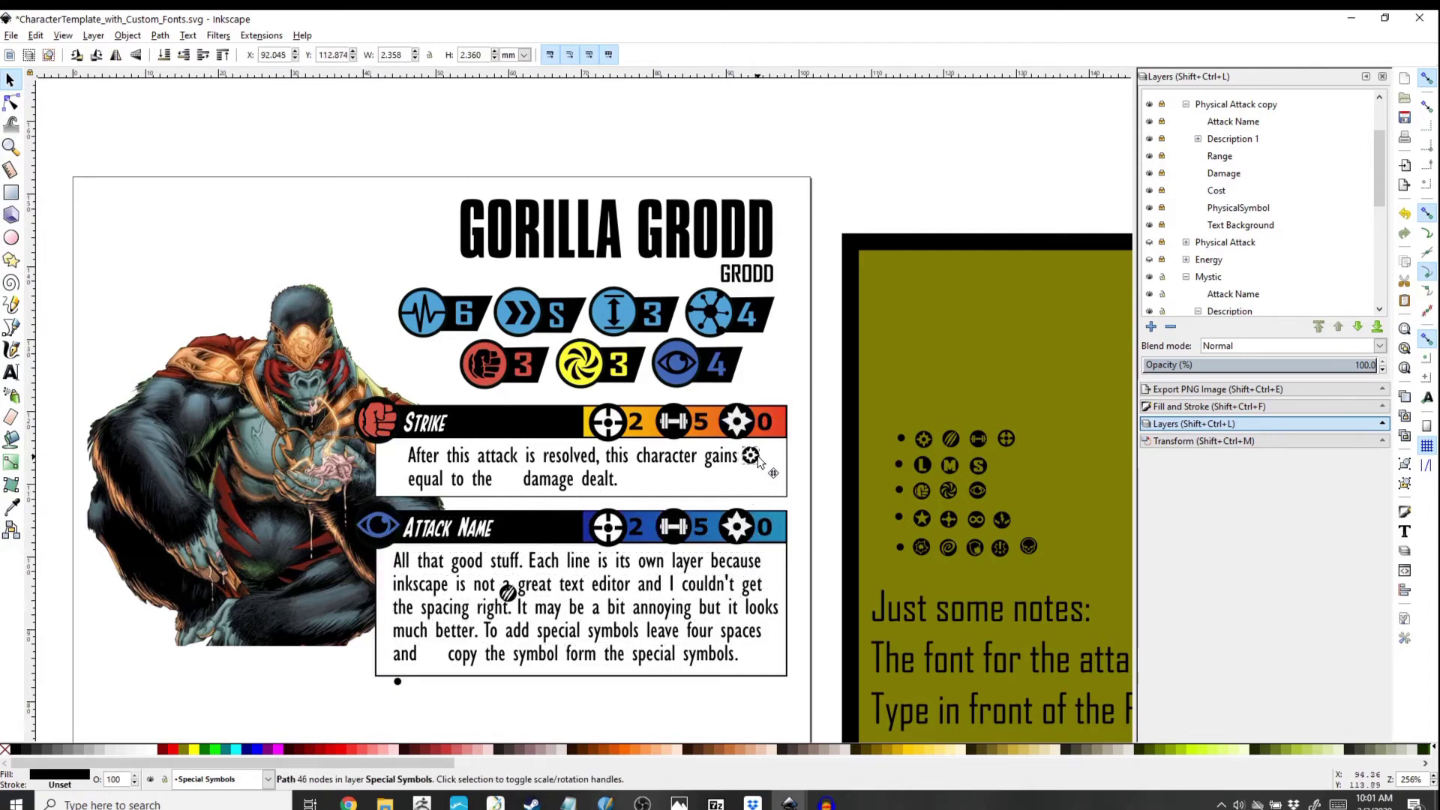
pyautogui.moveTo(512, 595); pyautogui.dragTo(512, 483)
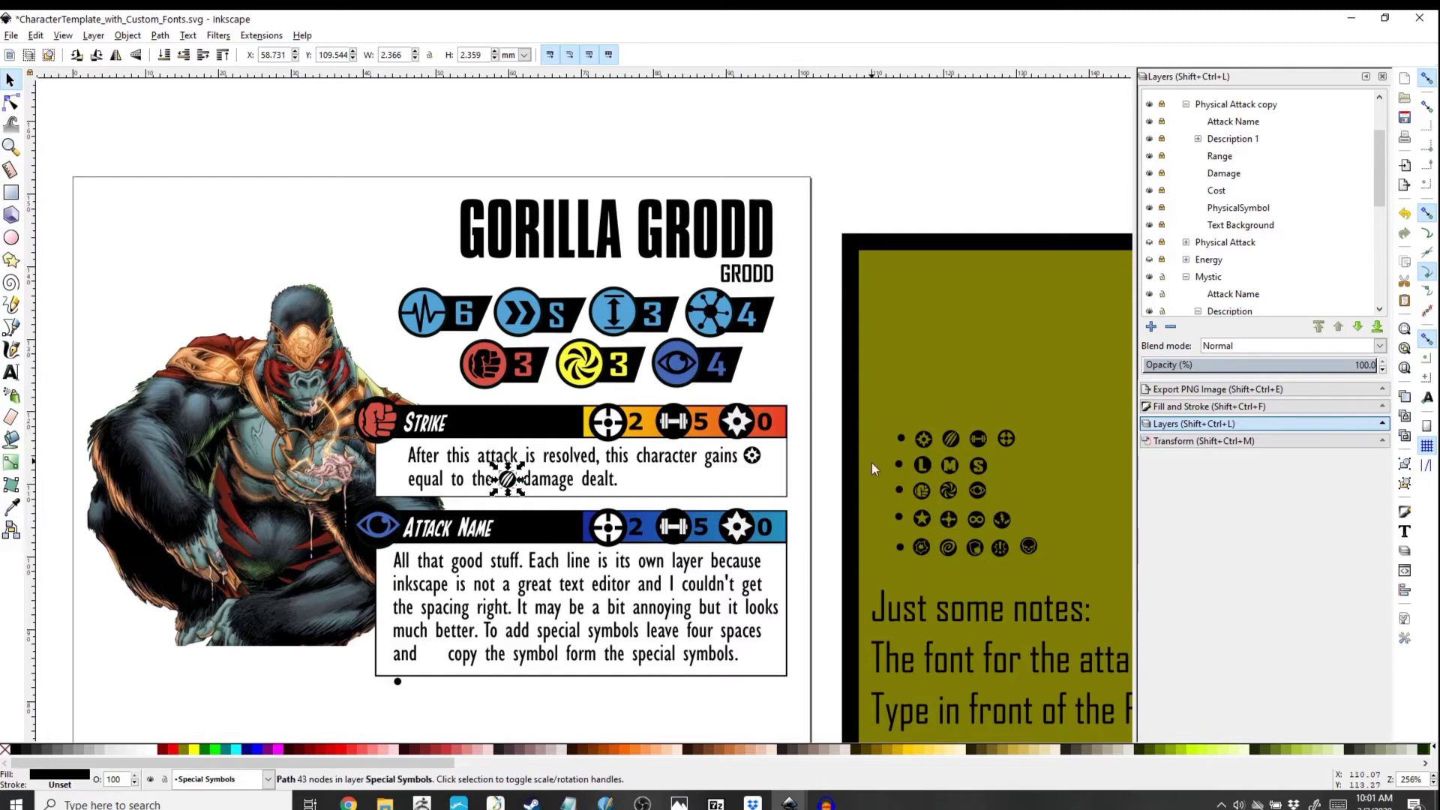
pyautogui.click(843, 513)
# Step: Set the Mystic attack's range value to B3
pyautogui.scroll(-4, 813, 550)
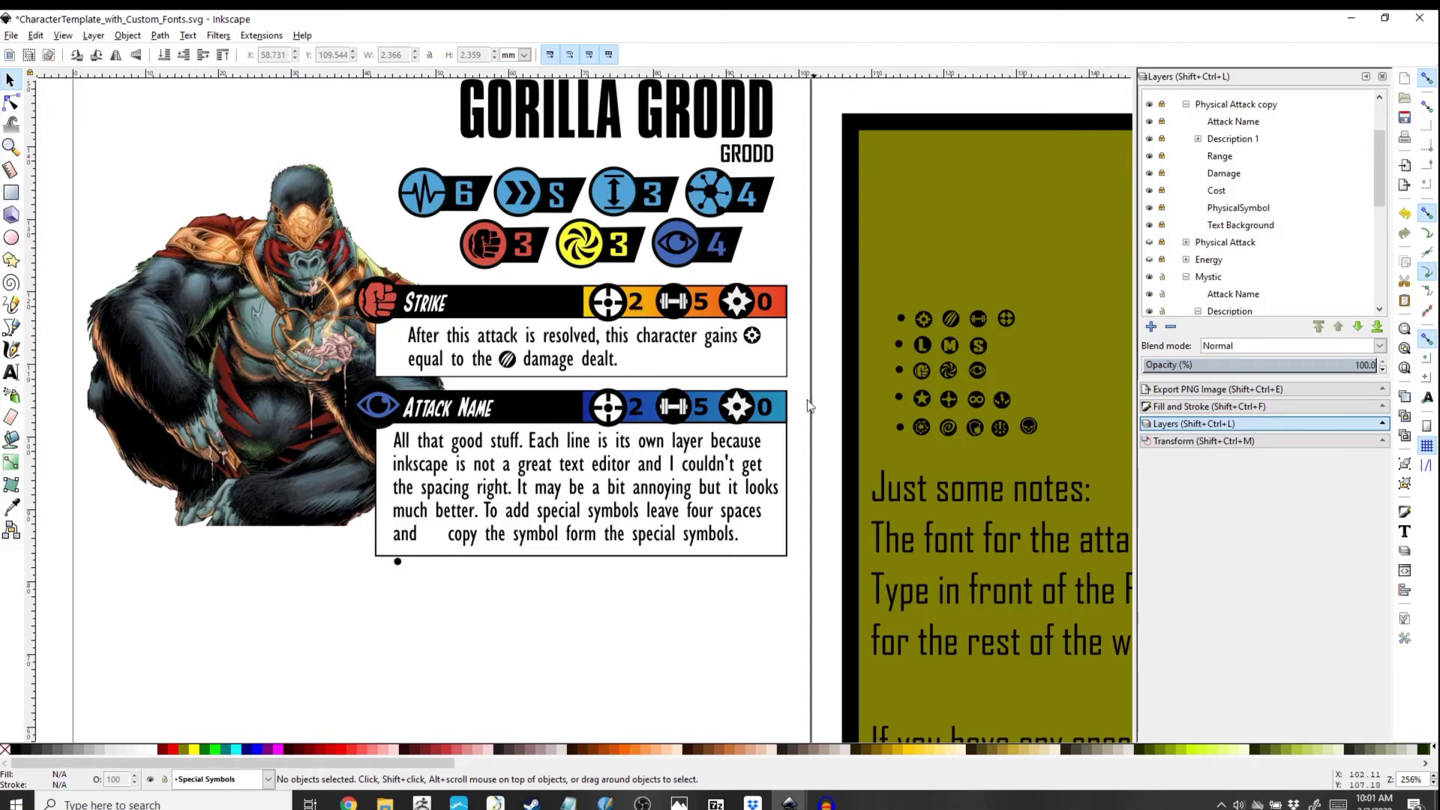
pyautogui.click(636, 408)
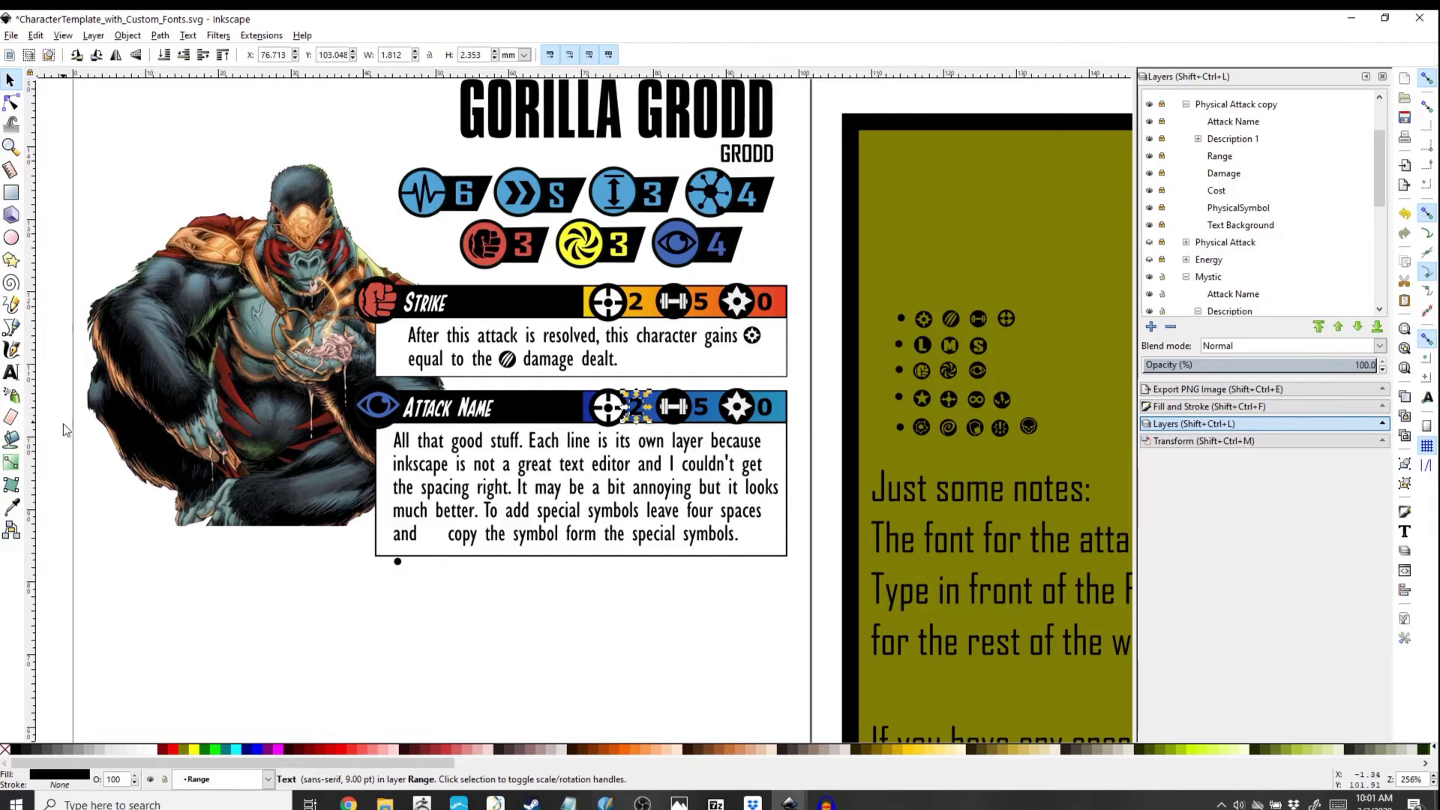
pyautogui.click(11, 371)
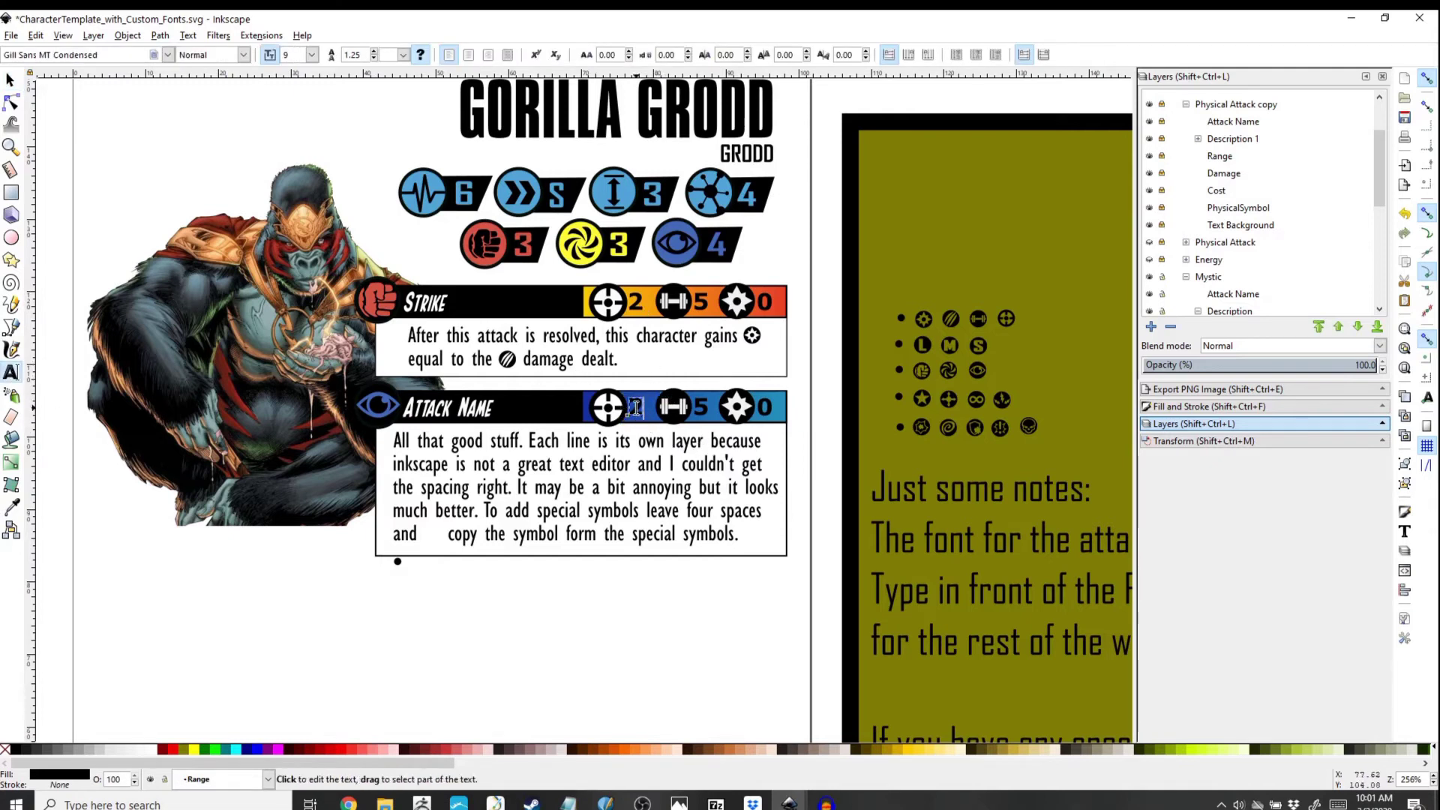
pyautogui.click(636, 407)
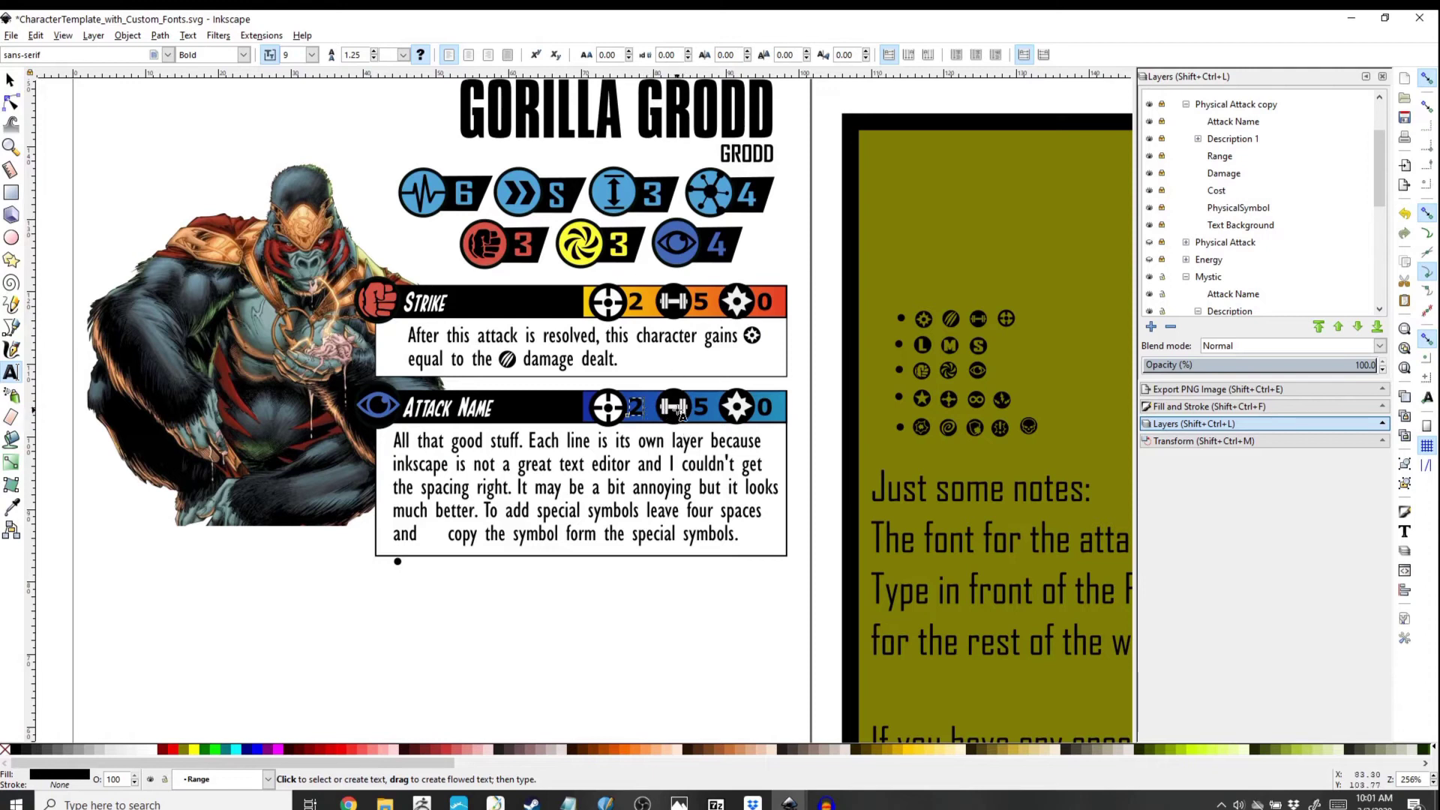
pyautogui.hotkey('ctrl', 'a')
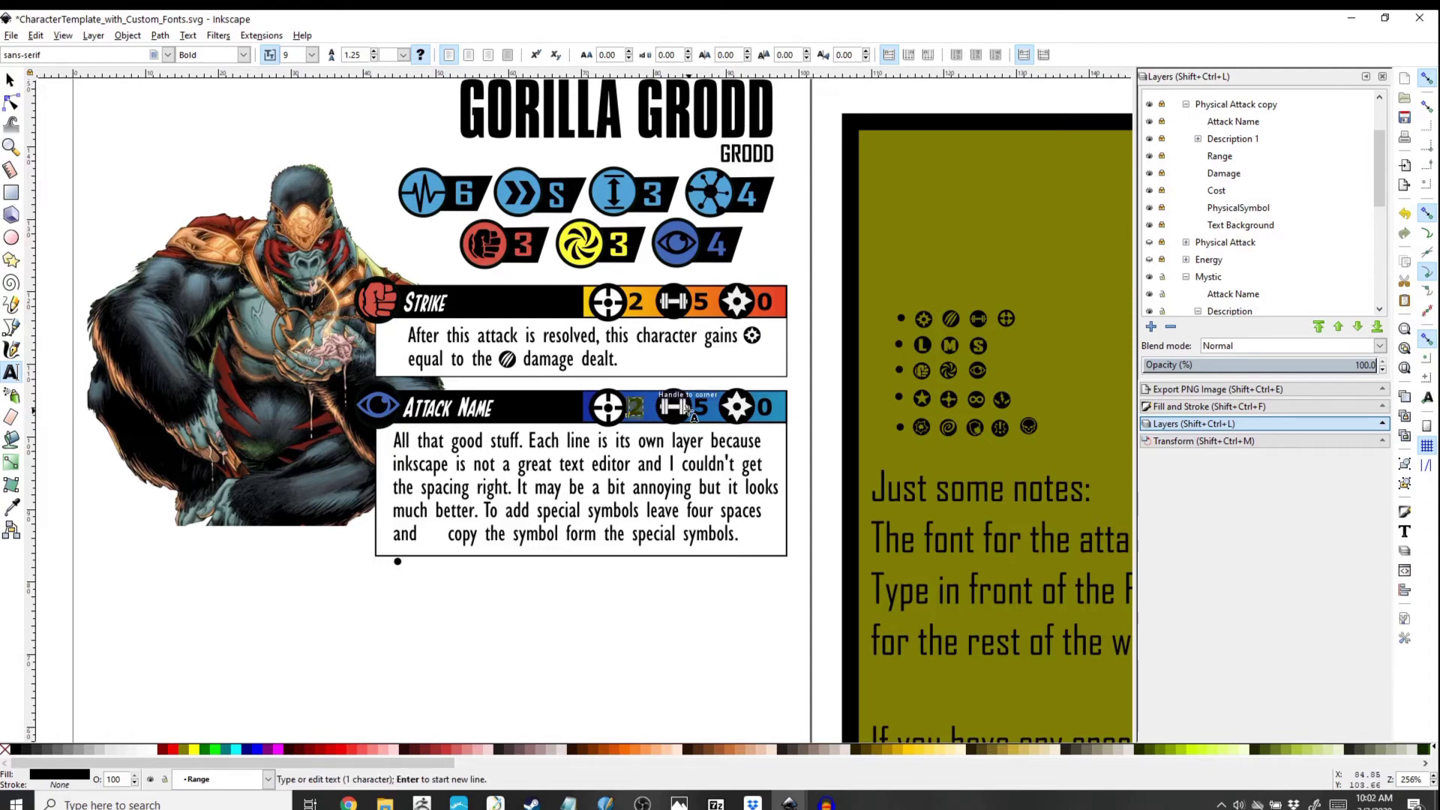
pyautogui.write('3')
pyautogui.press('BackSpace')
pyautogui.write('B3')
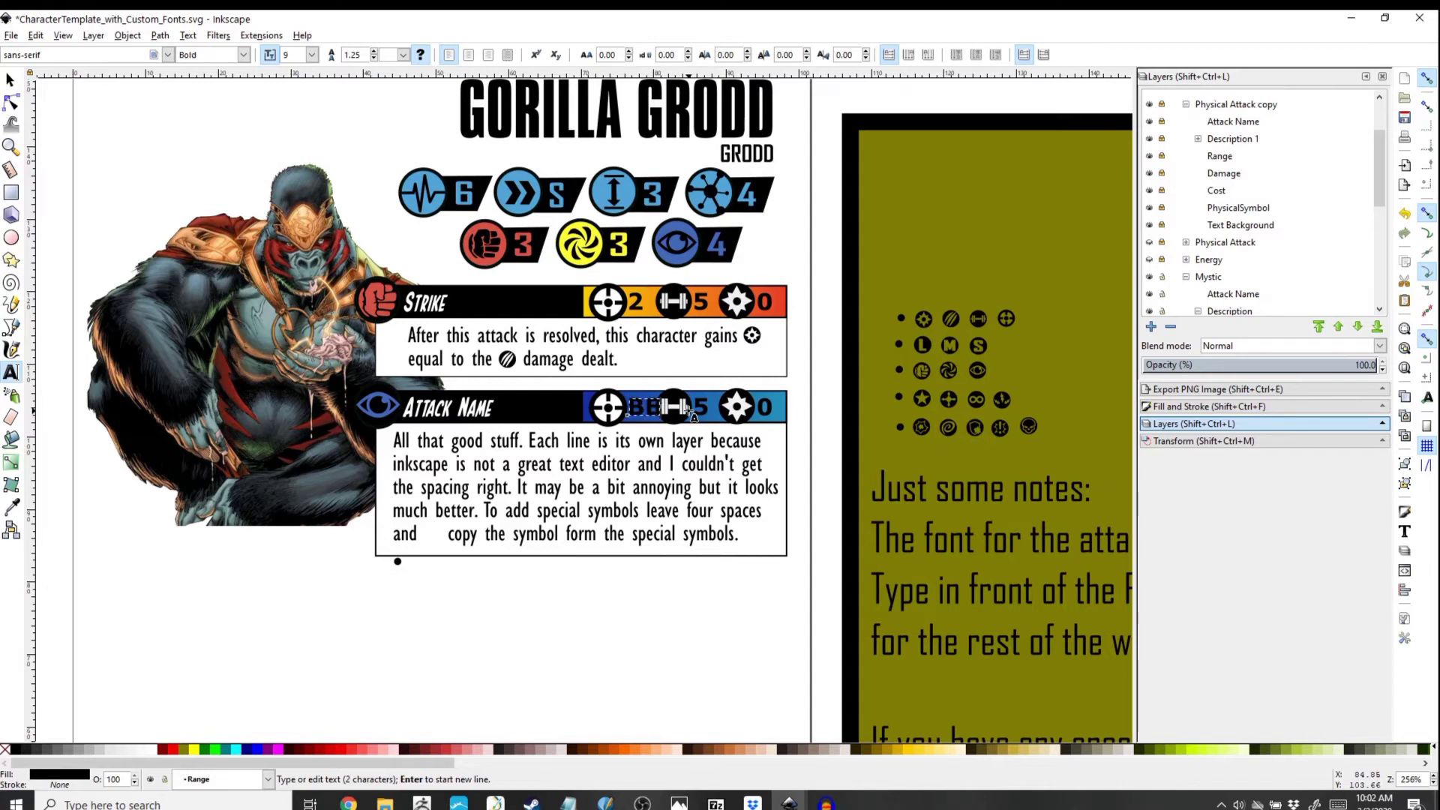
# Step: Squeeze the B3 range text horizontally to about 3.1 mm wide so it clears the damage symbol
pyautogui.scroll(4, 689, 409)
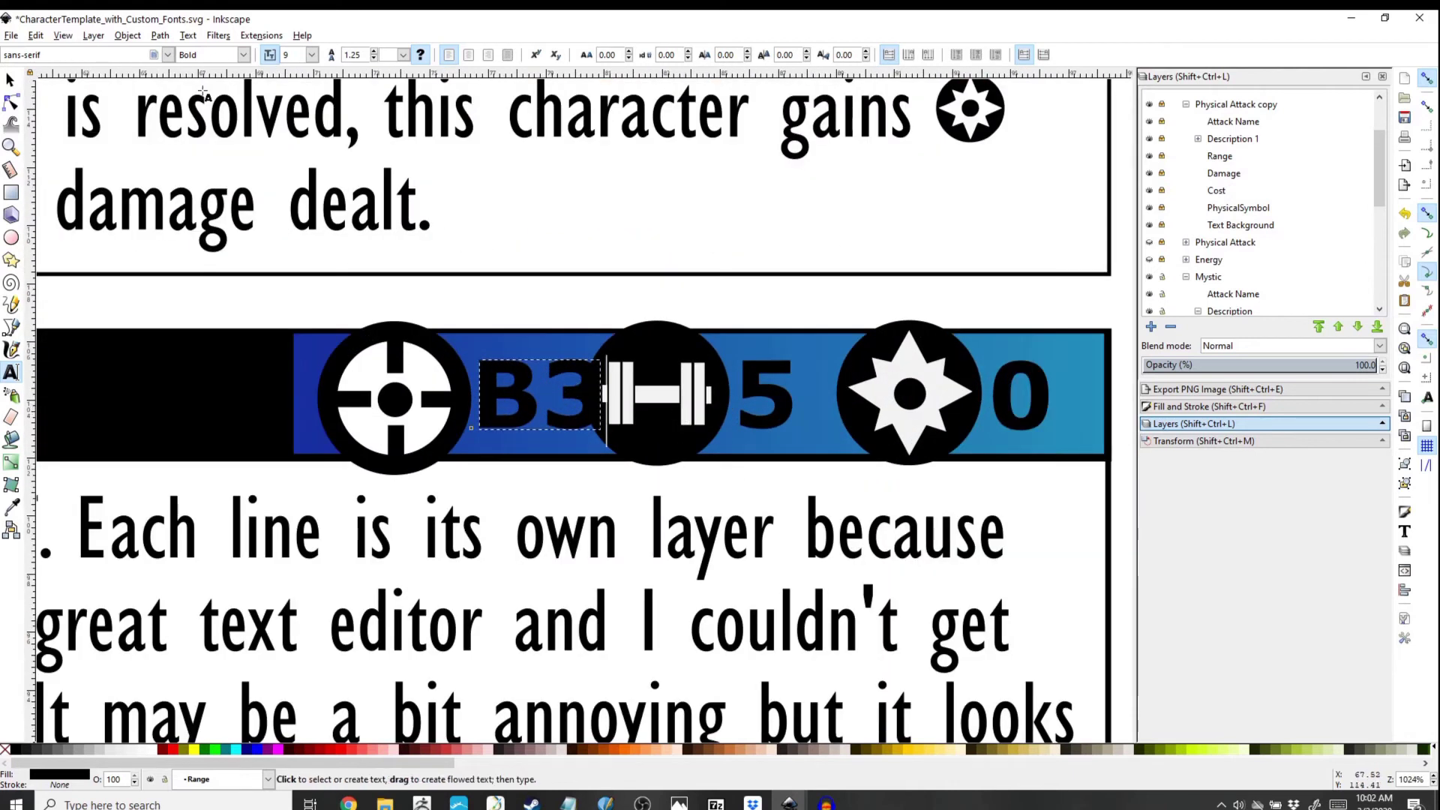
pyautogui.click(10, 80)
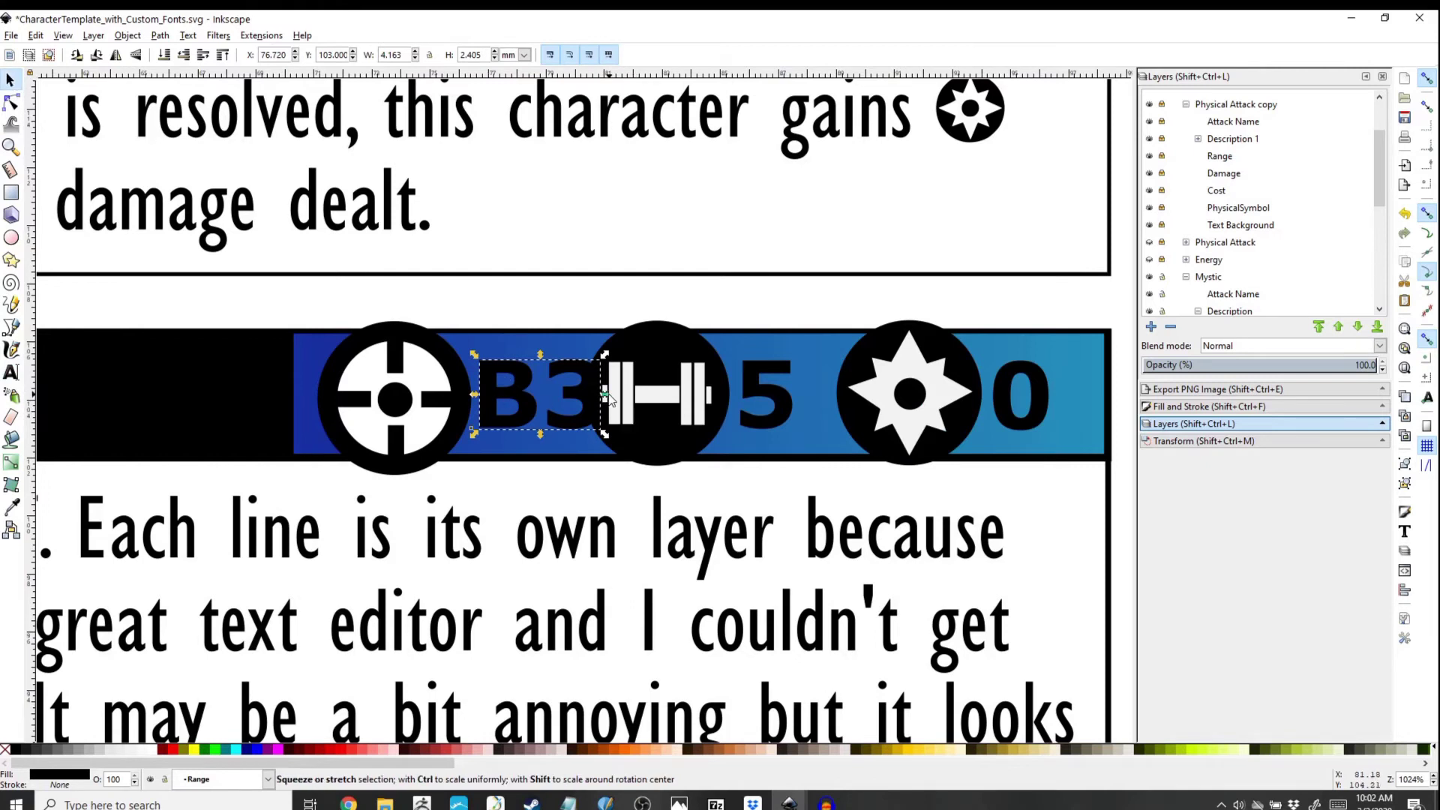
pyautogui.moveTo(604, 394); pyautogui.dragTo(573, 393)
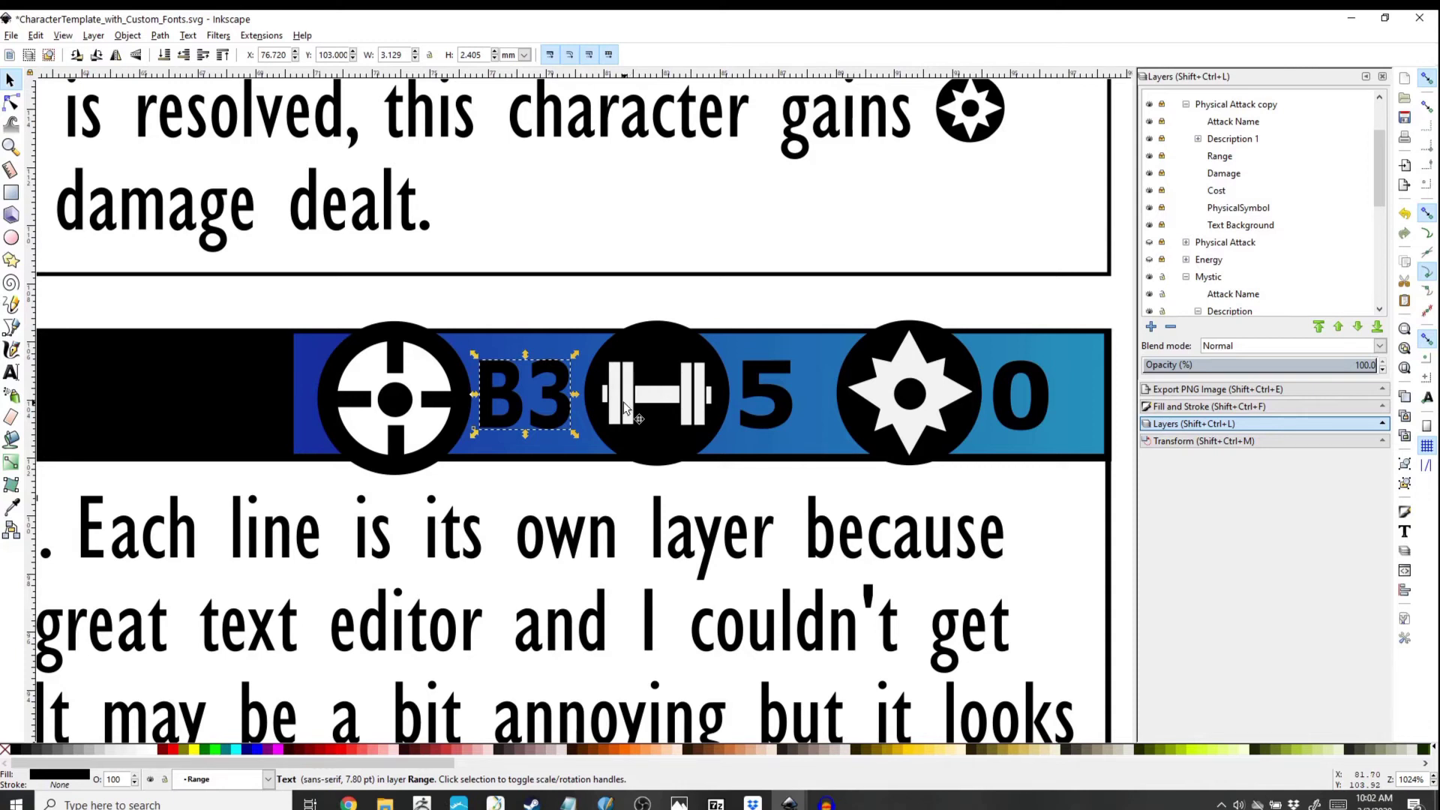
# Step: Set the Mystic attack's damage value to 7 and its cost value to 3
pyautogui.scroll(-3, 623, 407)
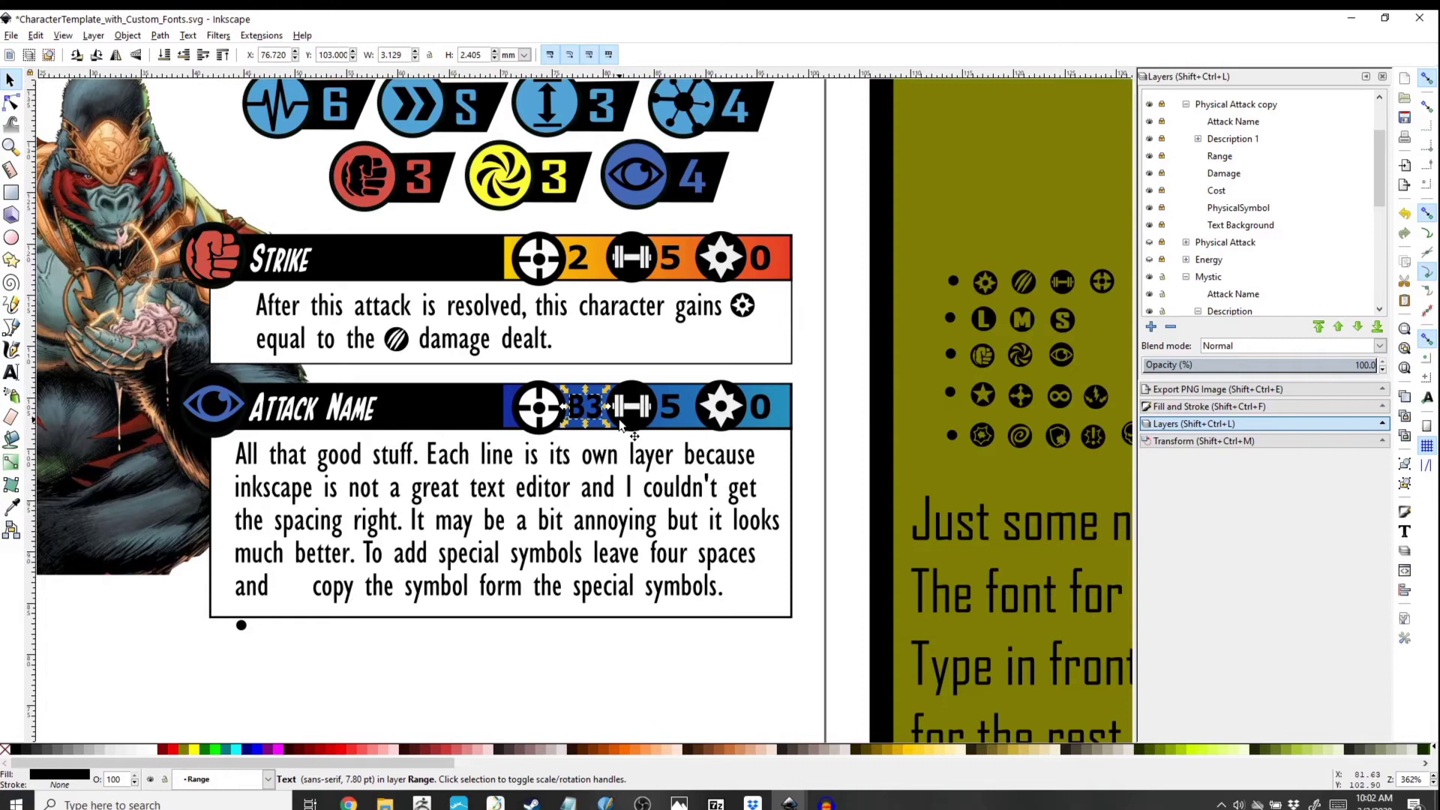
pyautogui.click(11, 372)
pyautogui.click(675, 409)
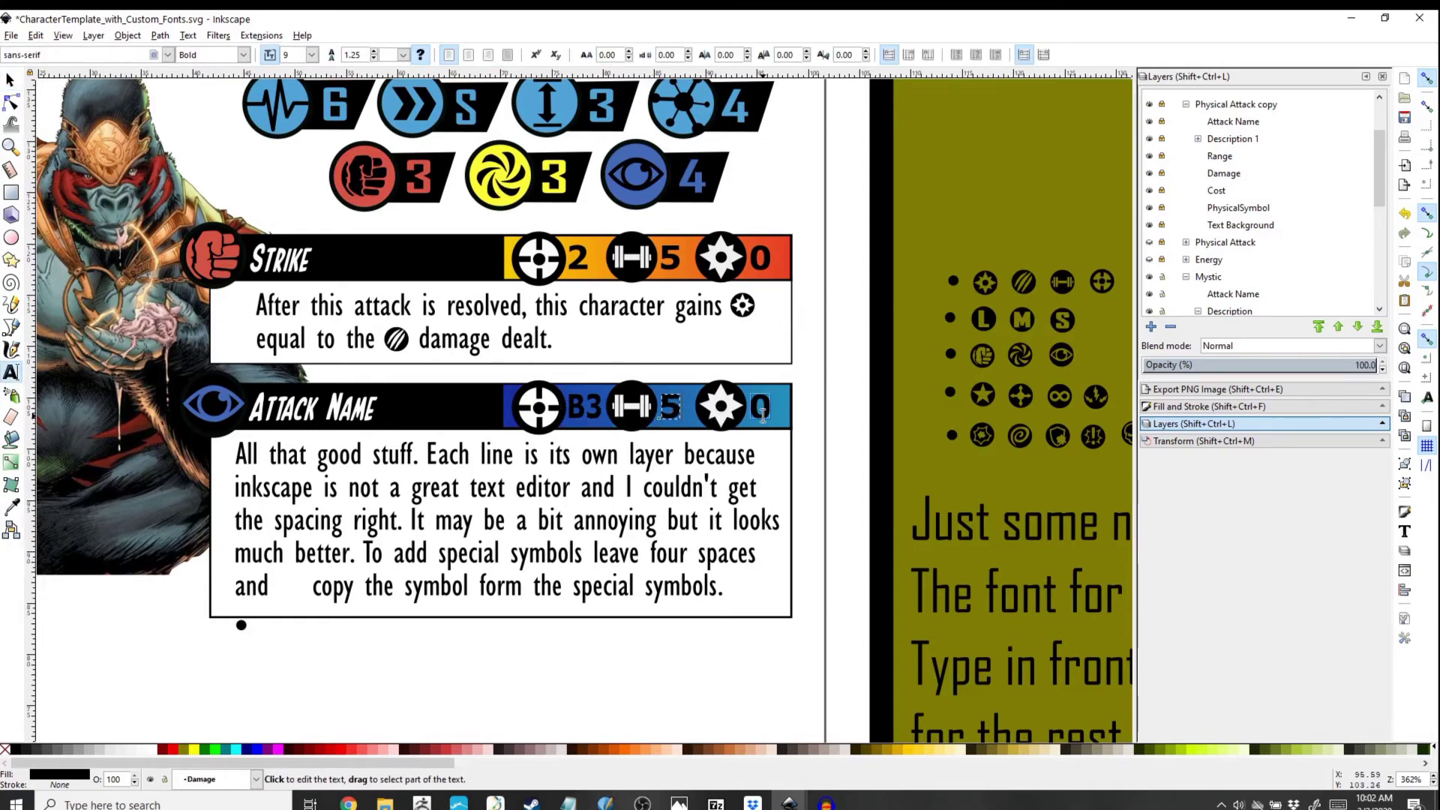
pyautogui.hotkey('ctrl', 'a')
pyautogui.write('7')
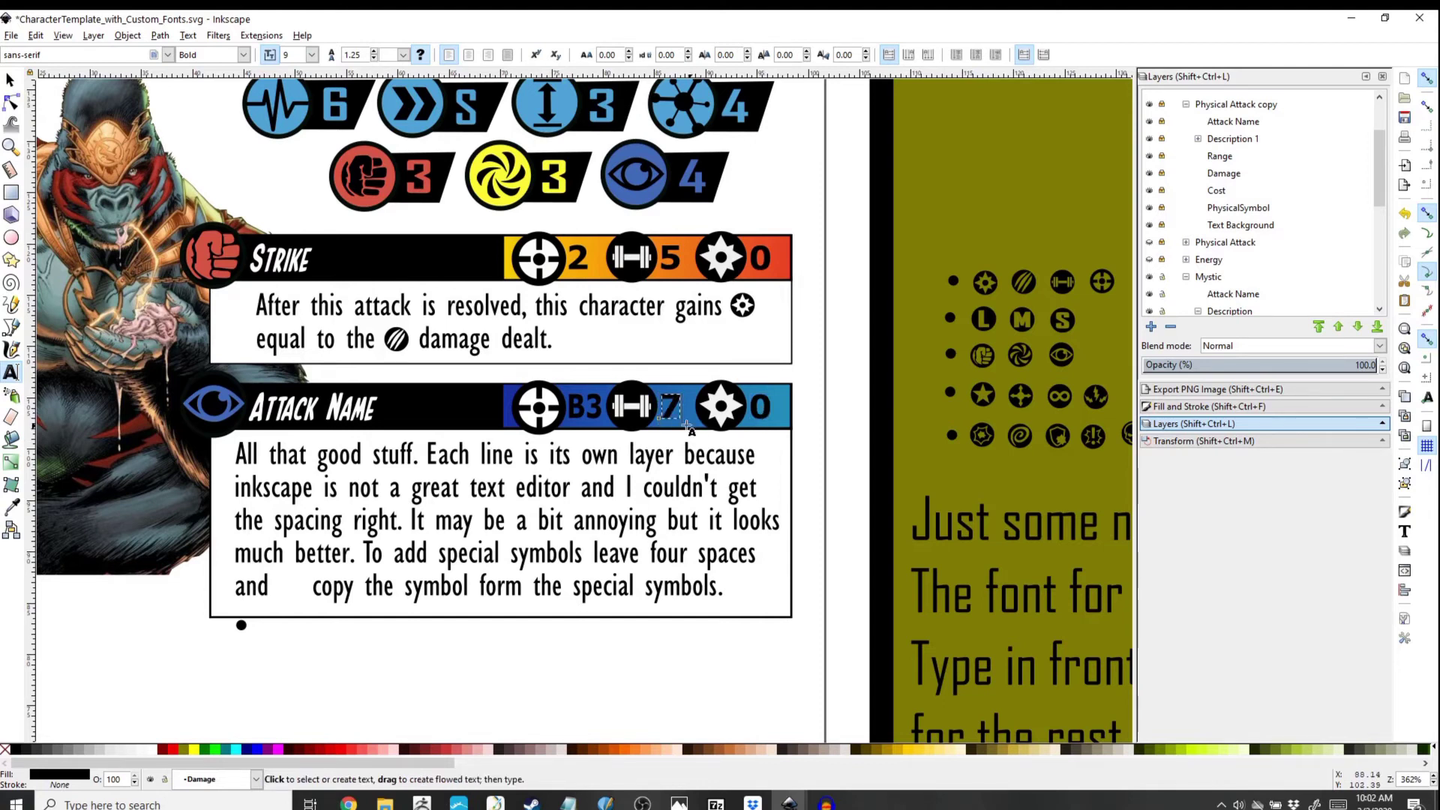
pyautogui.click(755, 406)
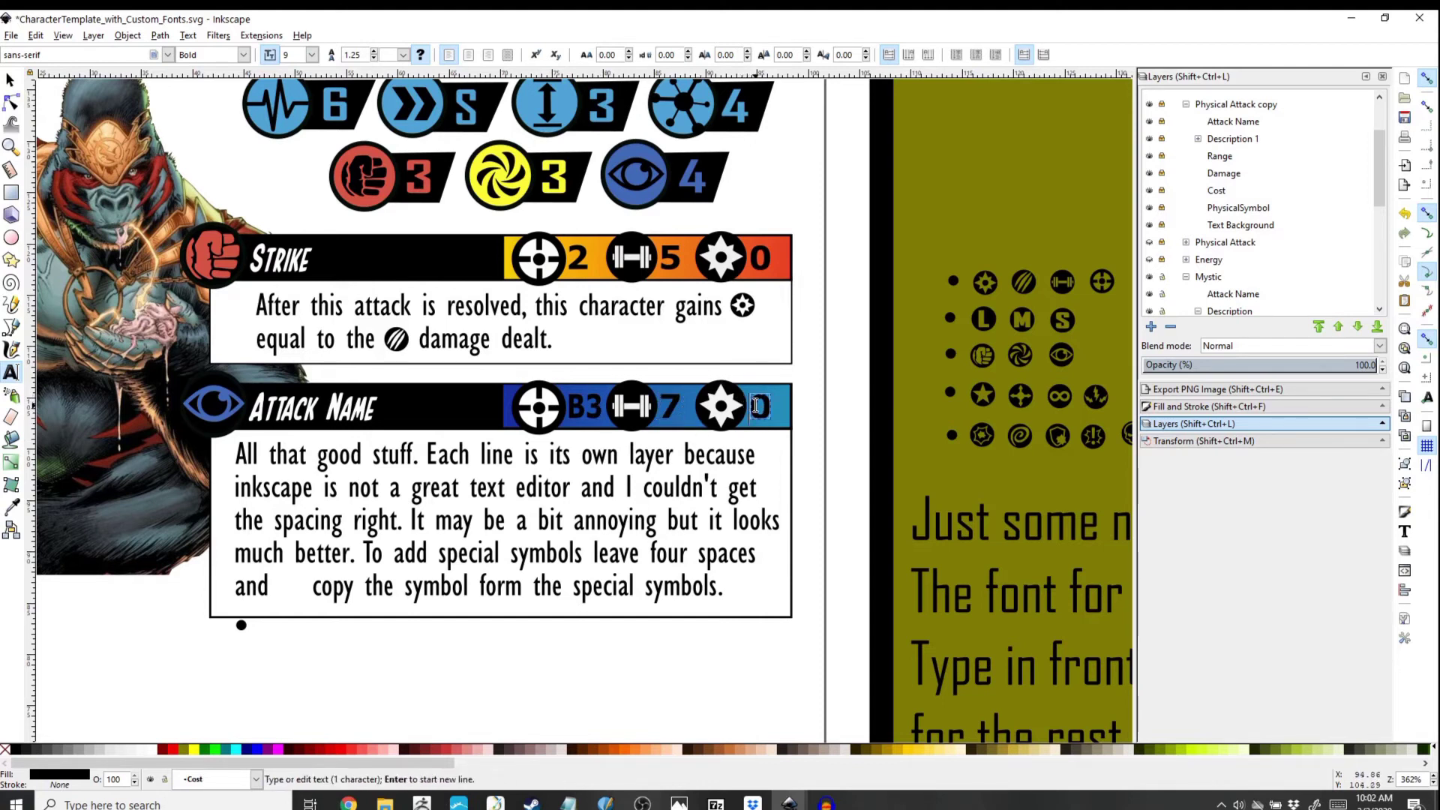
pyautogui.hotkey('shift', 'Right')
pyautogui.write('3')
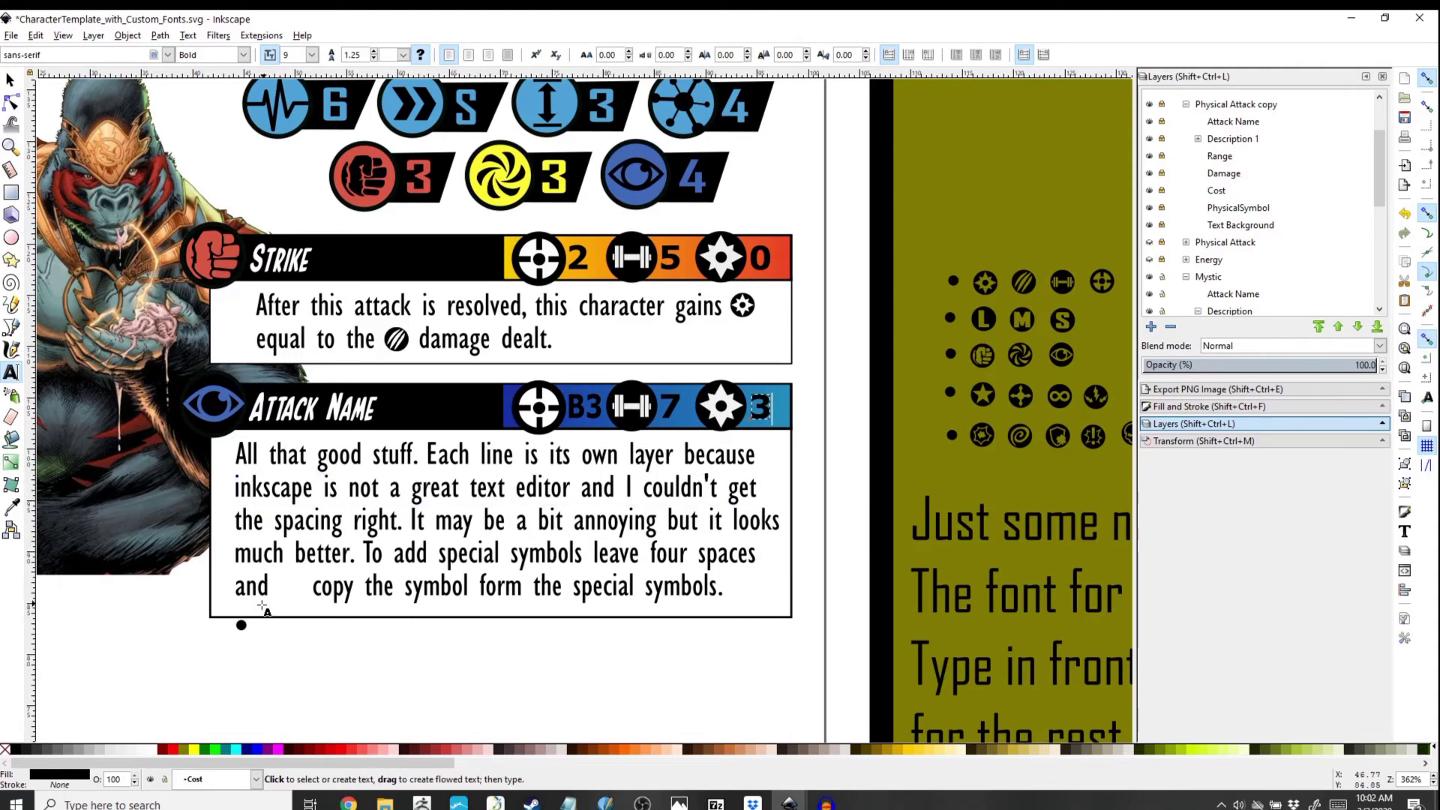
# Step: Move the stray bullet dot from below the Mystic box to the start of the Strike description's first line
pyautogui.click(10, 80)
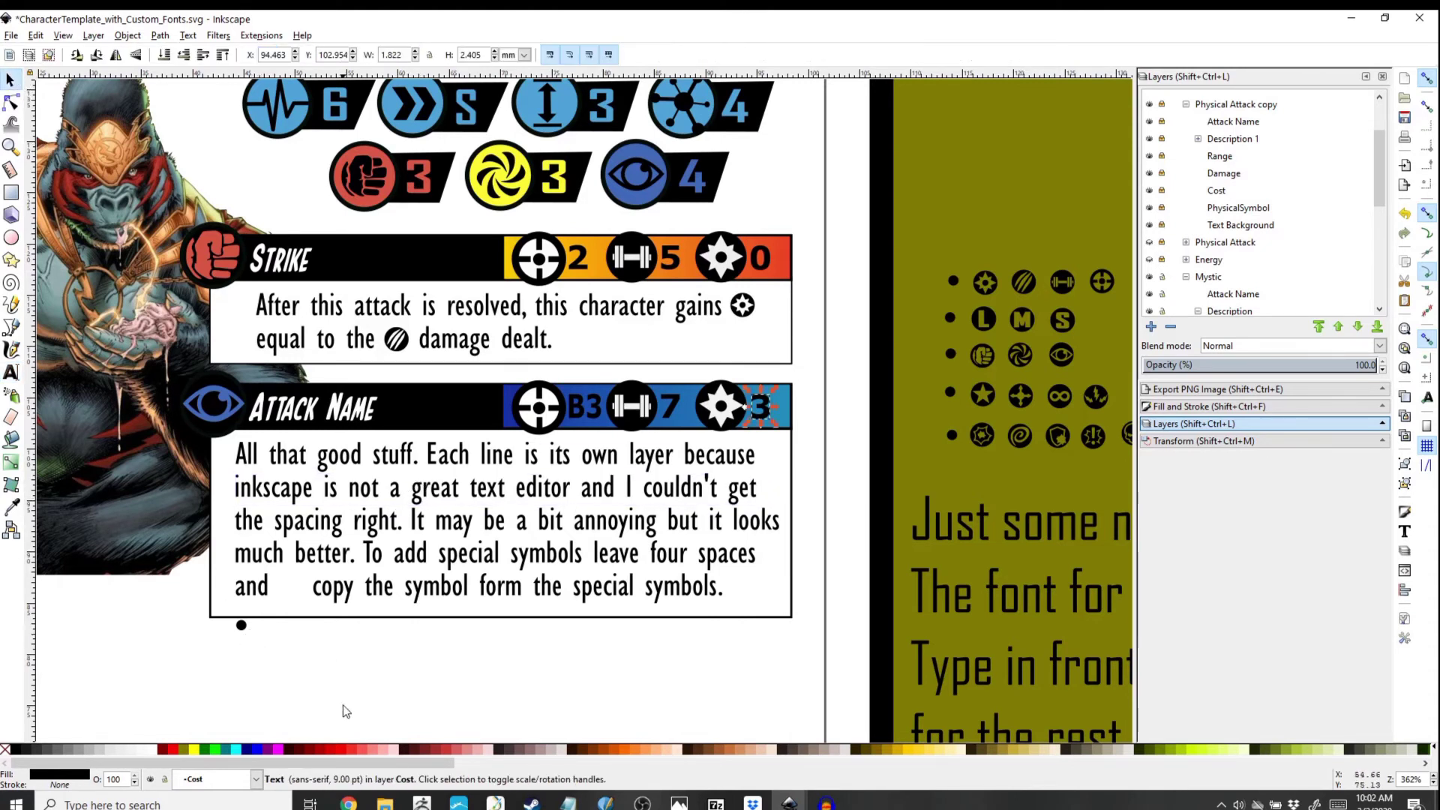
pyautogui.moveTo(243, 628); pyautogui.dragTo(255, 307)
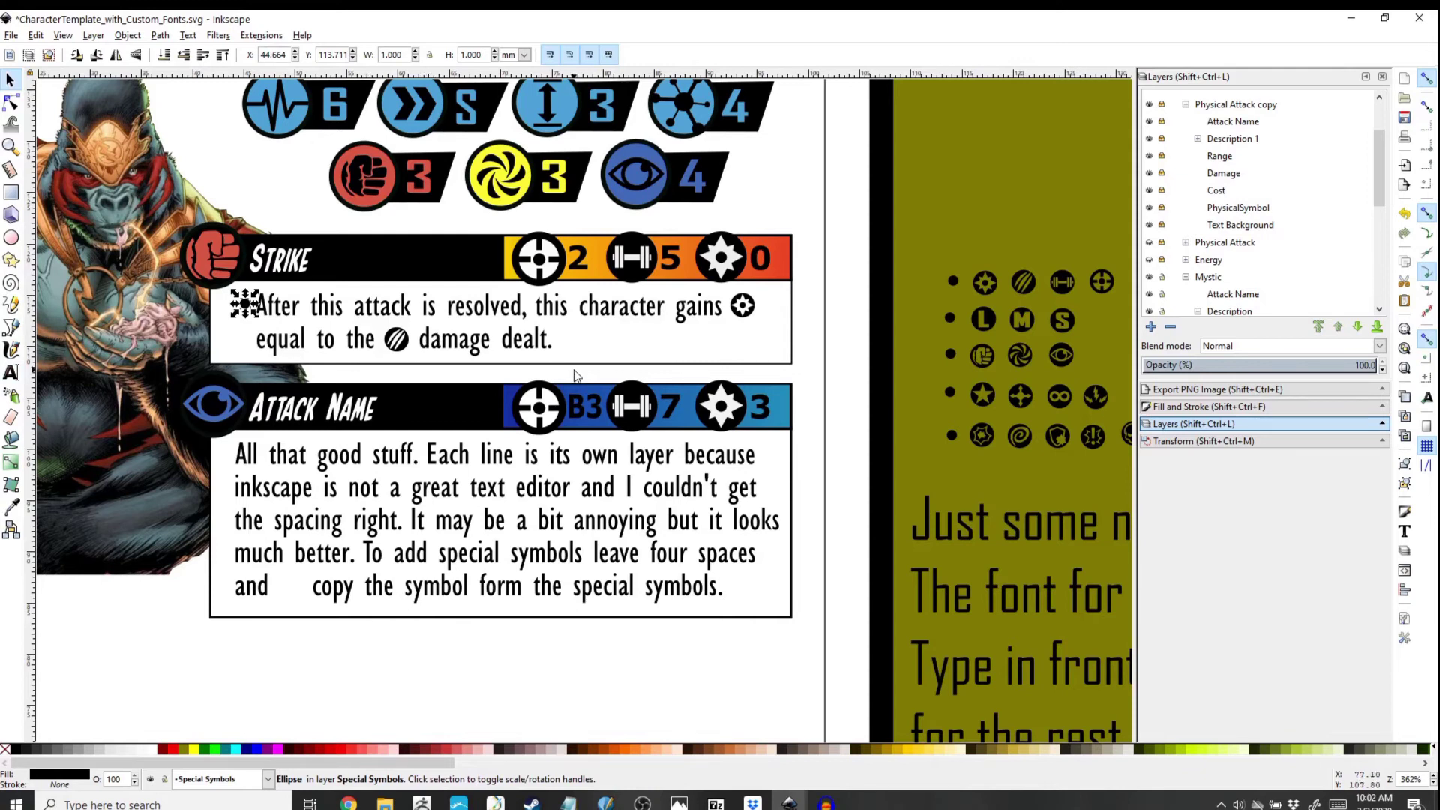
# Step: Try to move the Strike description's bullet, damage symbol and power symbol together onto the Description 1 layer under Physical Attack
pyautogui.press('shift')
pyautogui.keyDown('shift'); pyautogui.click(397, 341); pyautogui.keyUp('shift')
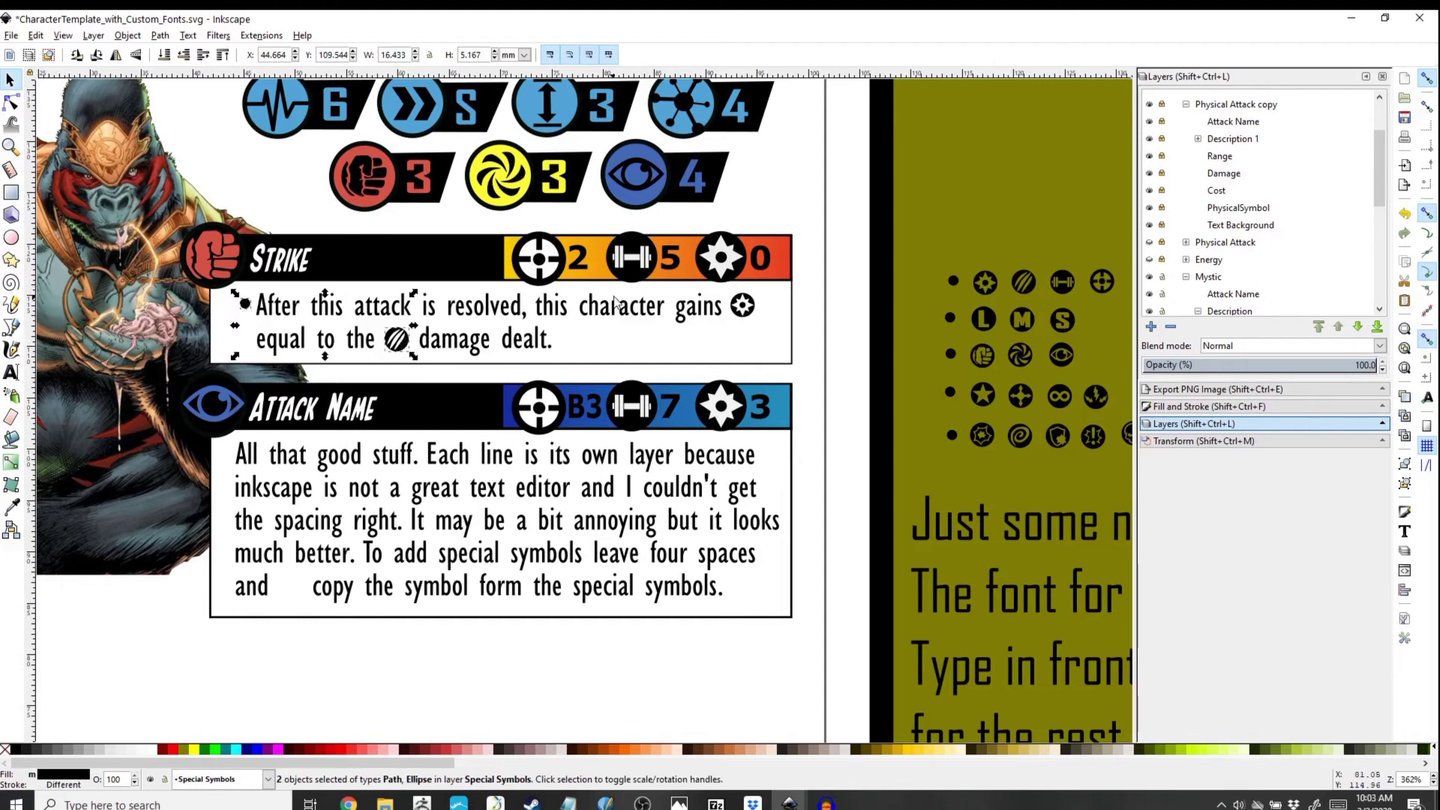
pyautogui.keyDown('shift'); pyautogui.click(744, 308); pyautogui.keyUp('shift')
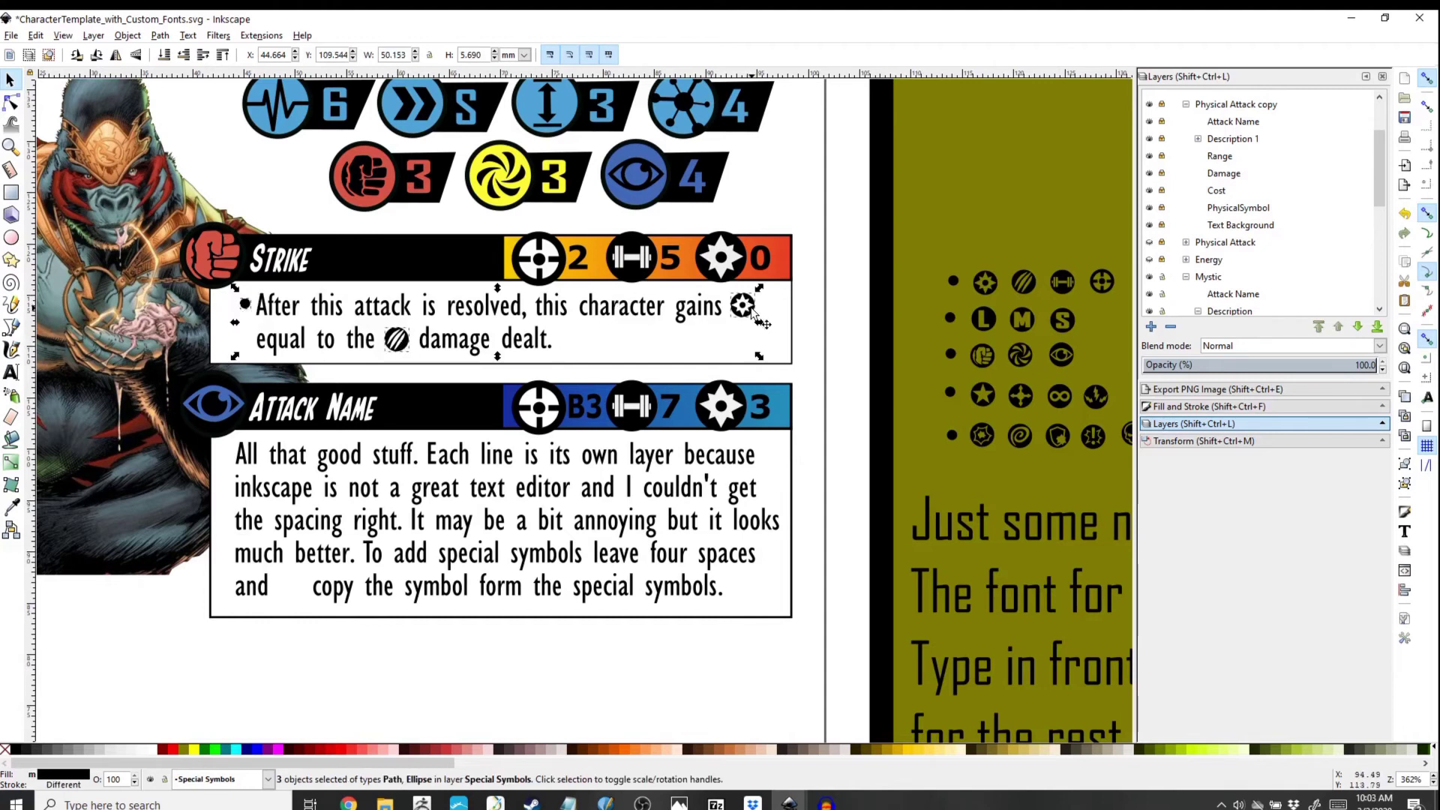
pyautogui.rightClick(746, 309)
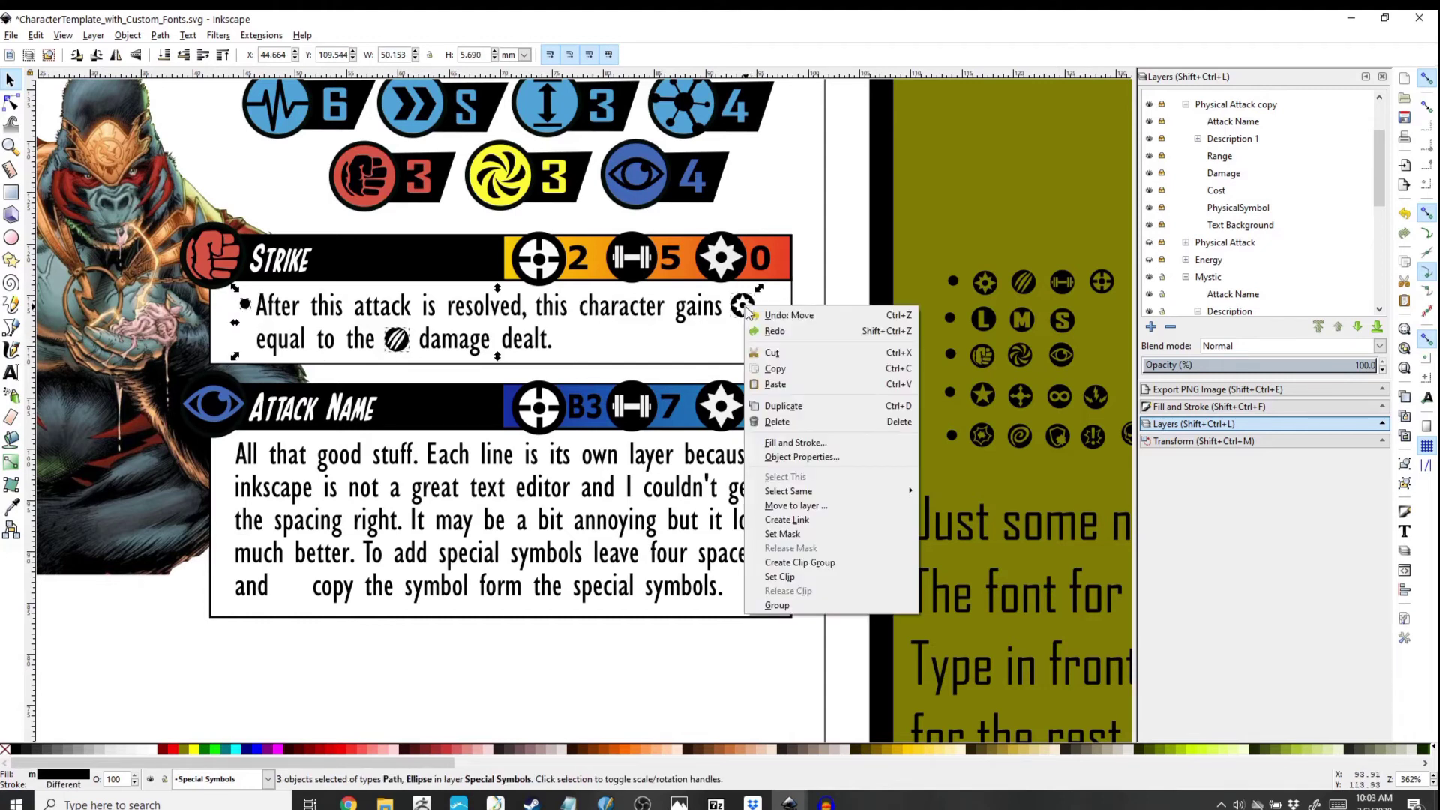
pyautogui.click(825, 505)
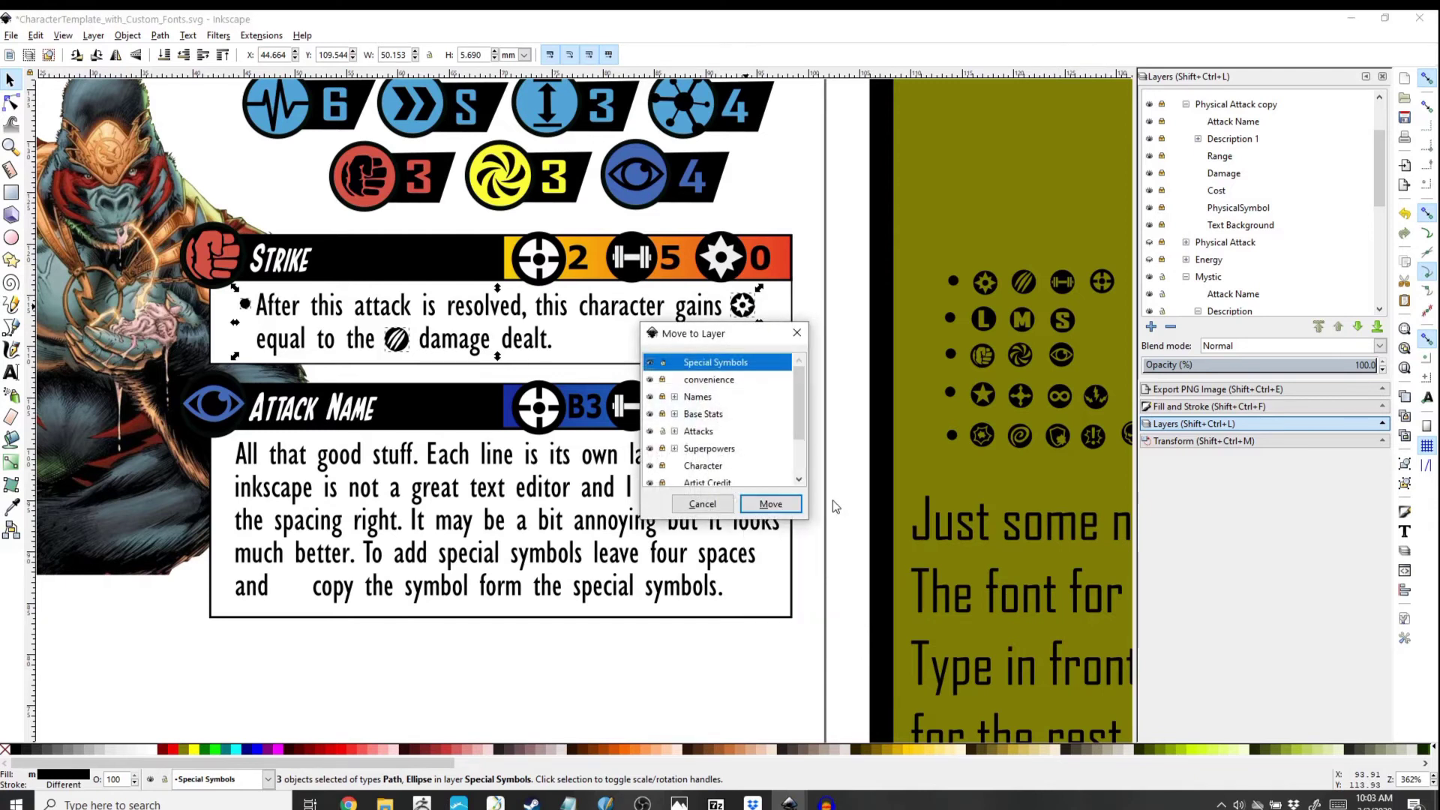
pyautogui.click(675, 448)
pyautogui.scroll(-2, 742, 463)
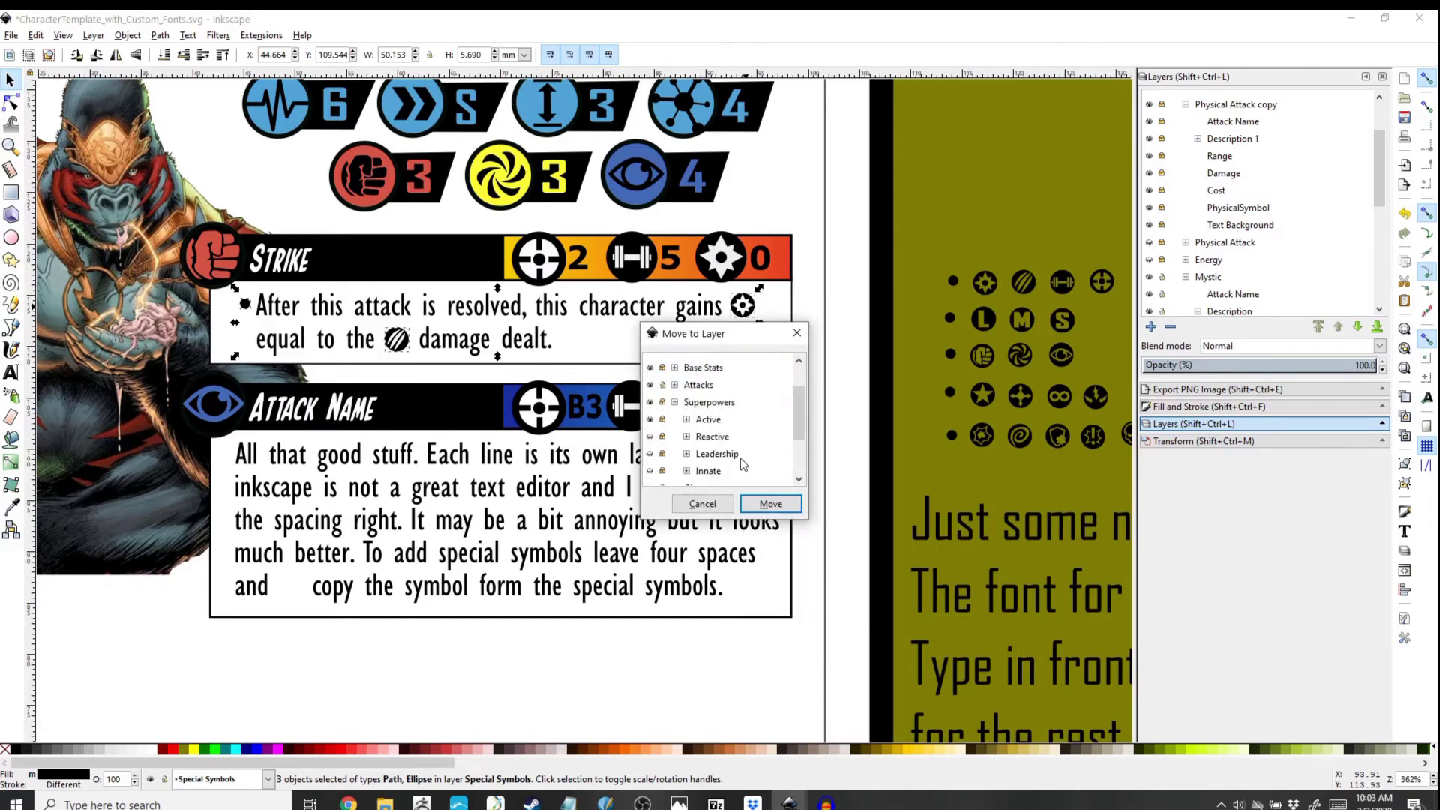
pyautogui.click(673, 403)
pyautogui.click(673, 385)
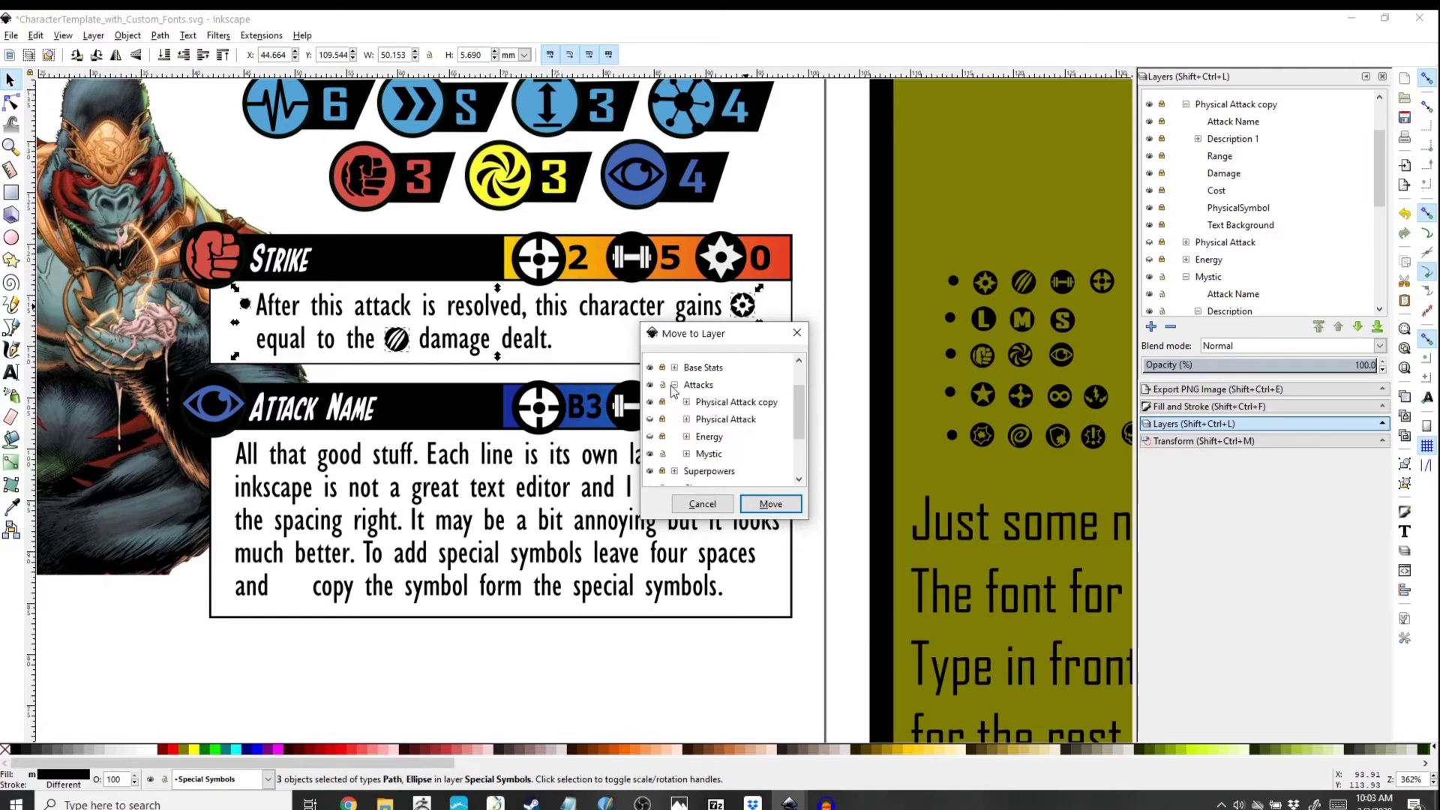
pyautogui.click(708, 404)
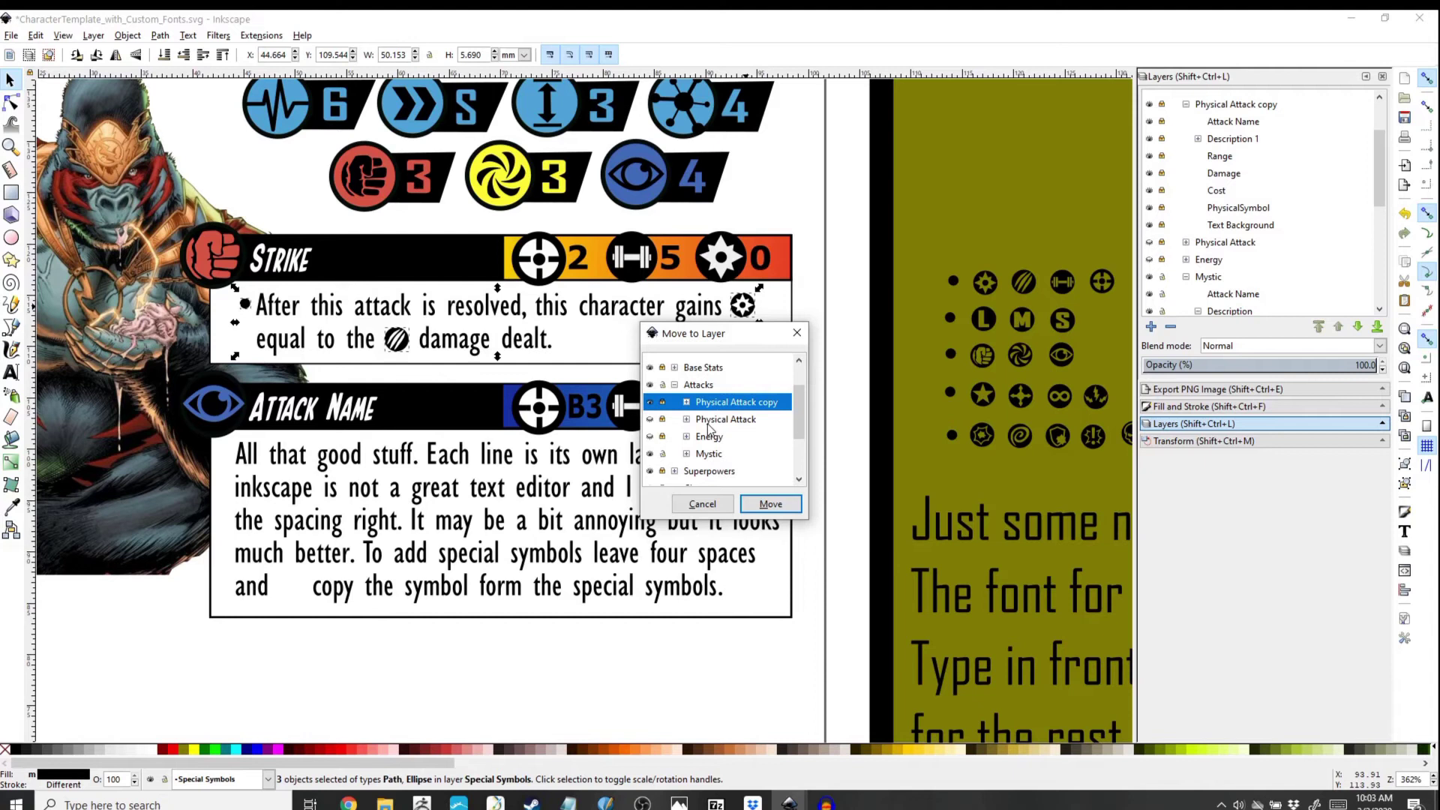
pyautogui.click(708, 422)
pyautogui.scroll(-1, 707, 421)
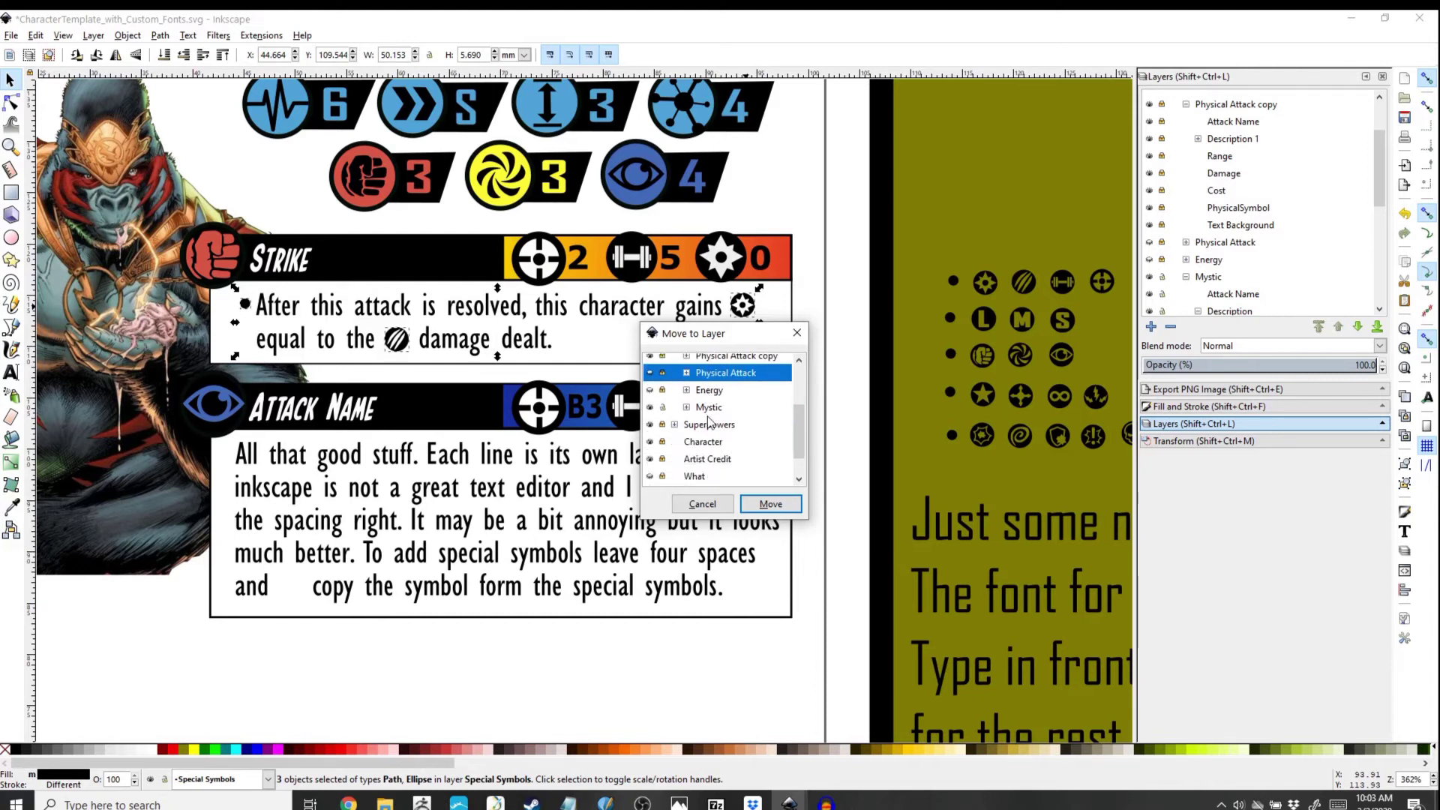
pyautogui.scroll(2, 707, 420)
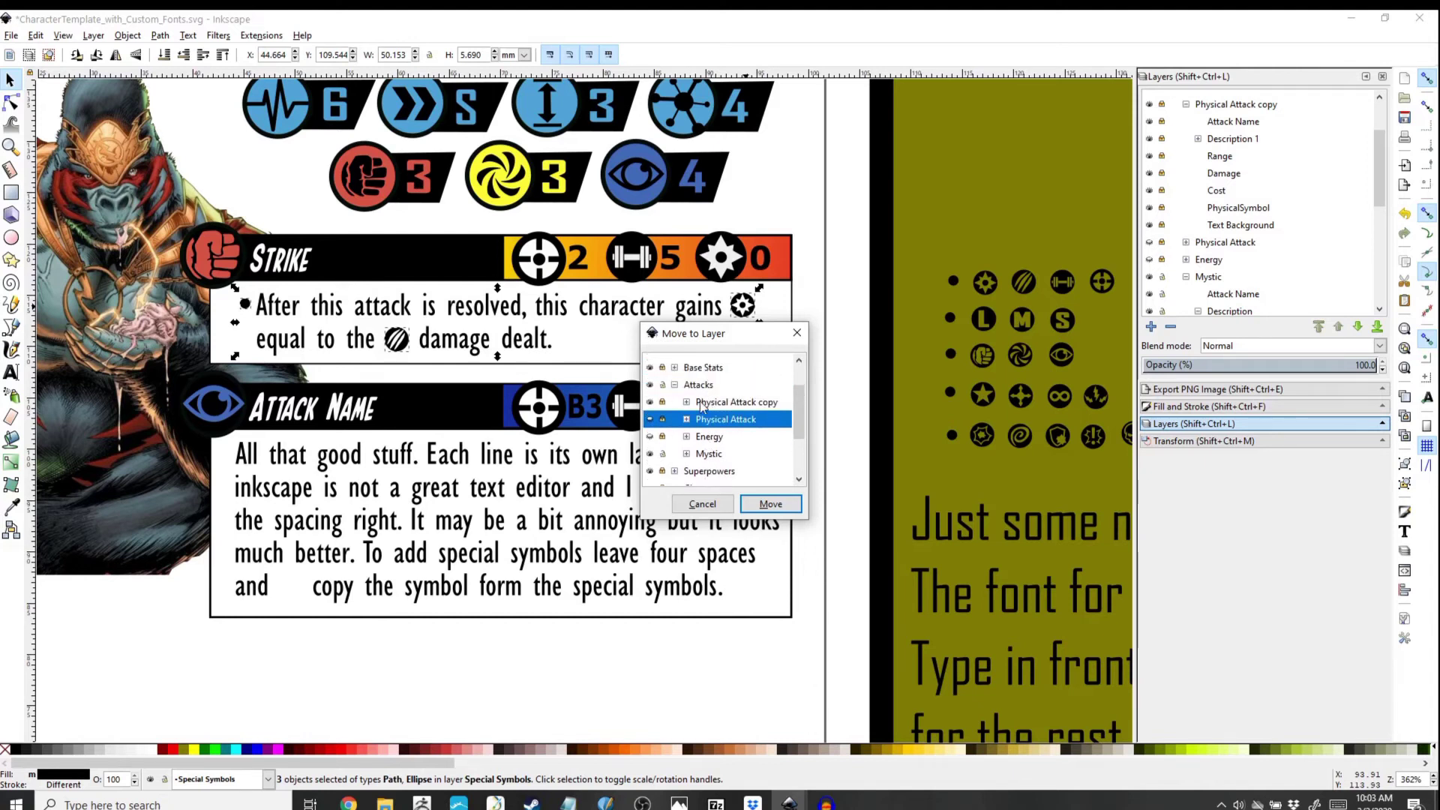
pyautogui.click(687, 420)
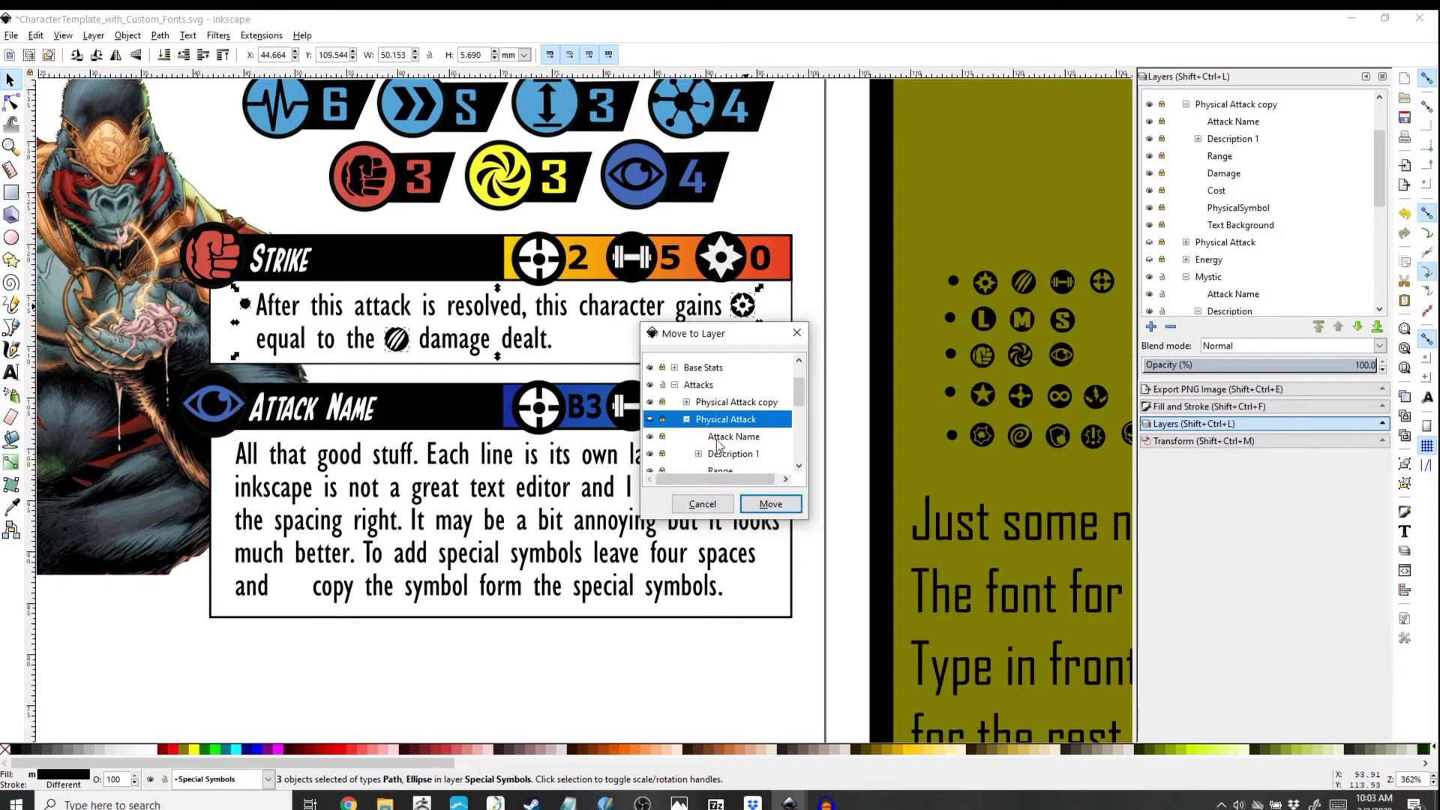
pyautogui.scroll(-1, 721, 462)
pyautogui.click(721, 435)
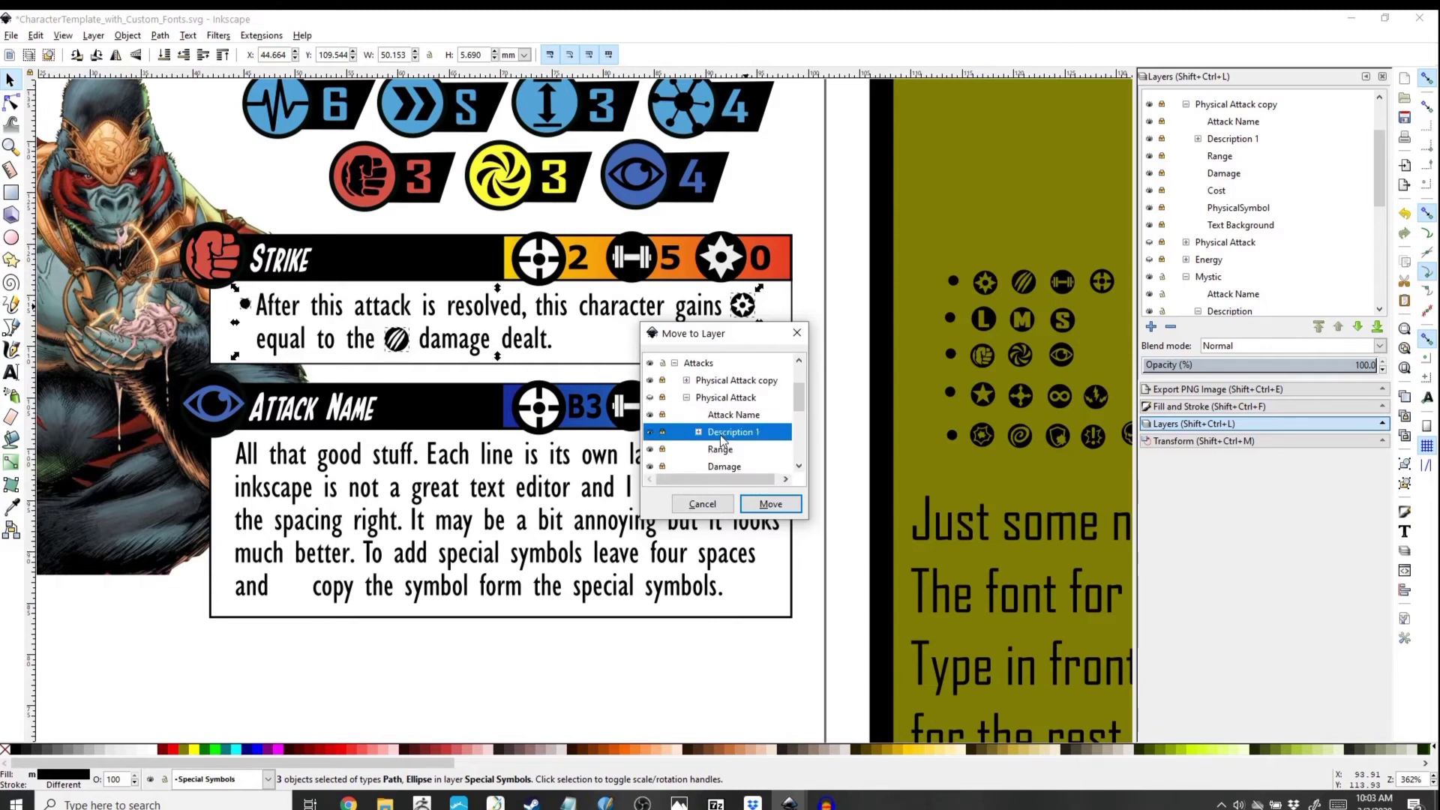
pyautogui.click(764, 503)
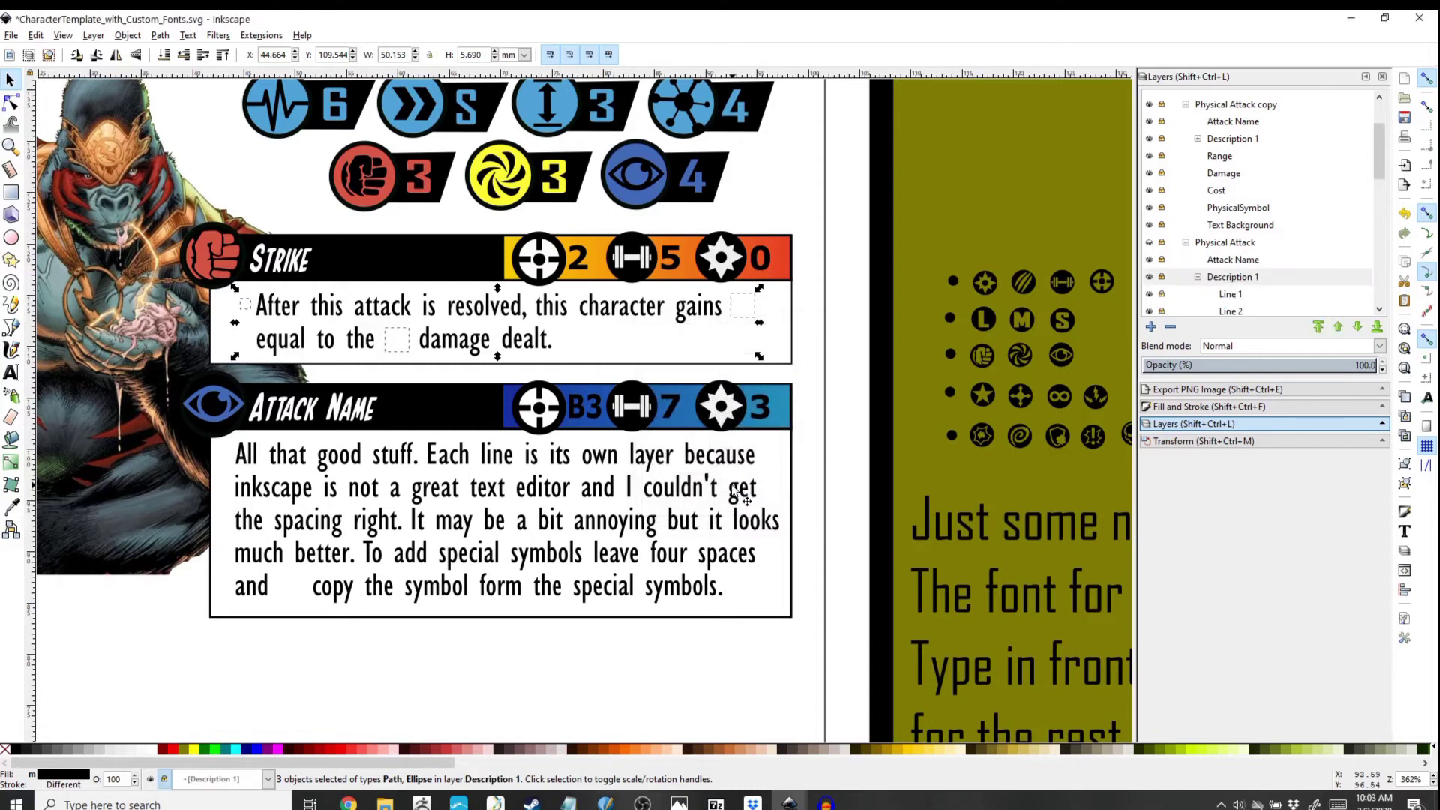
# Step: Toggle the Physical Attack copy and Physical Attack layers to check which attack block holds the relocated symbols
pyautogui.scroll(2, 1179, 295)
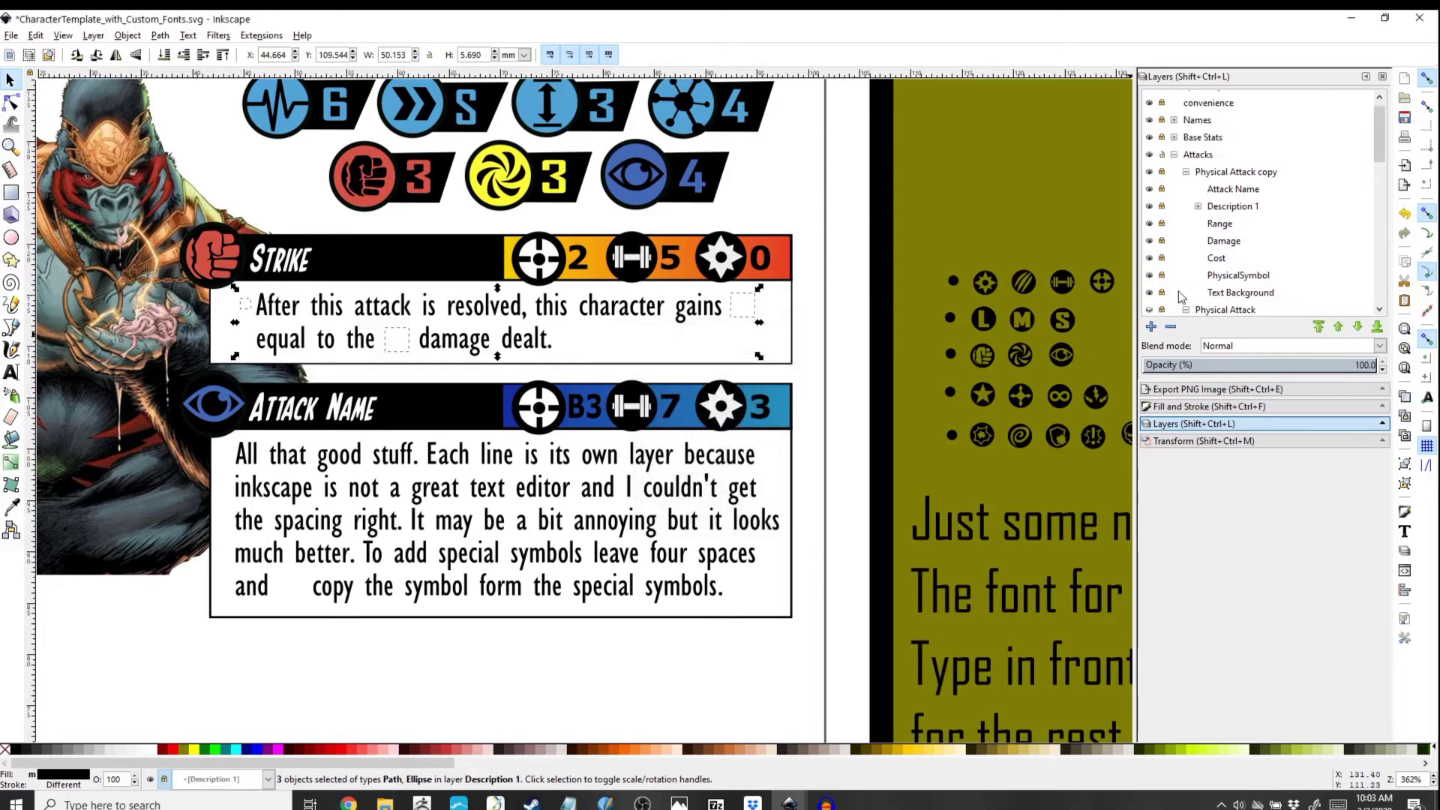
pyautogui.scroll(1, 1178, 291)
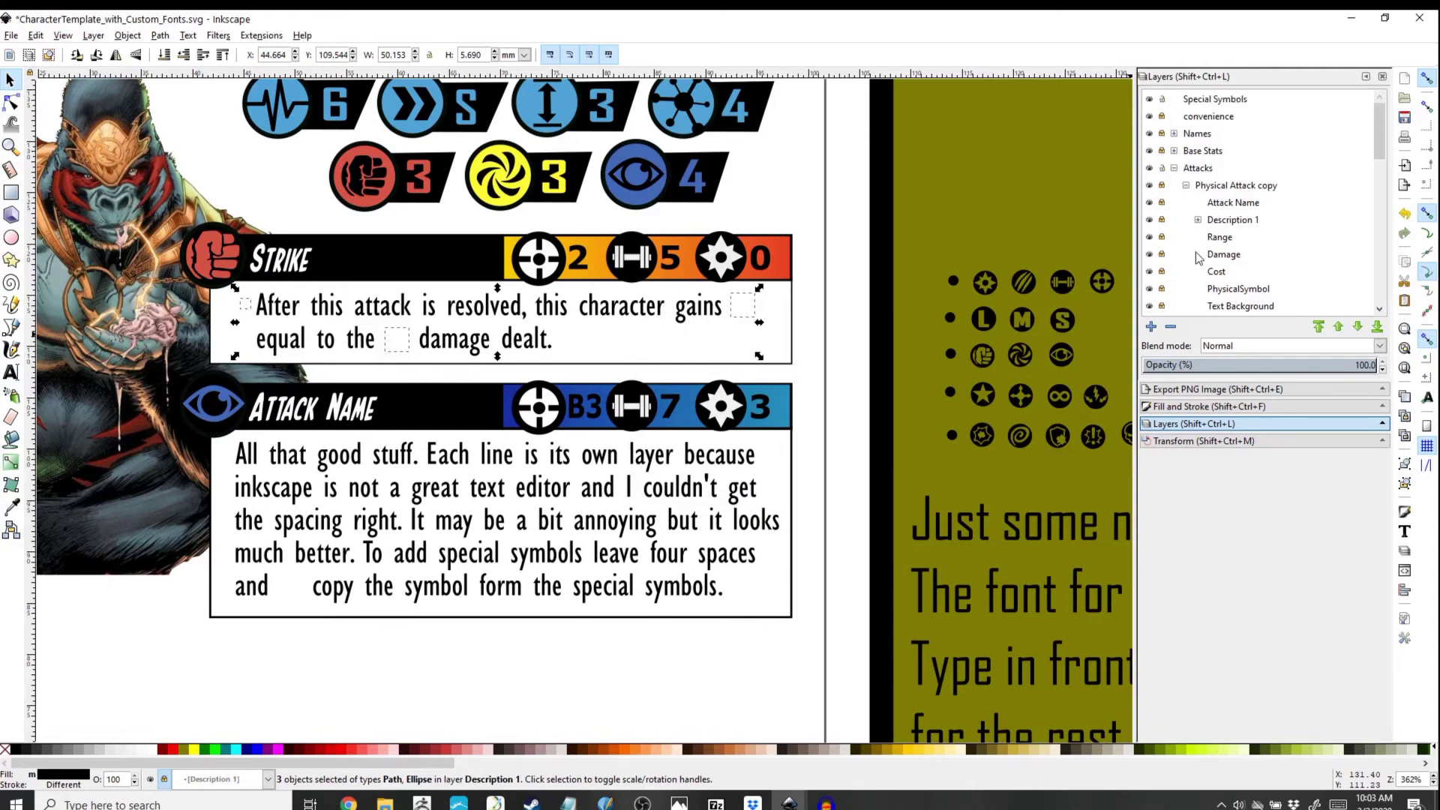
pyautogui.click(1150, 186)
pyautogui.click(1150, 186)
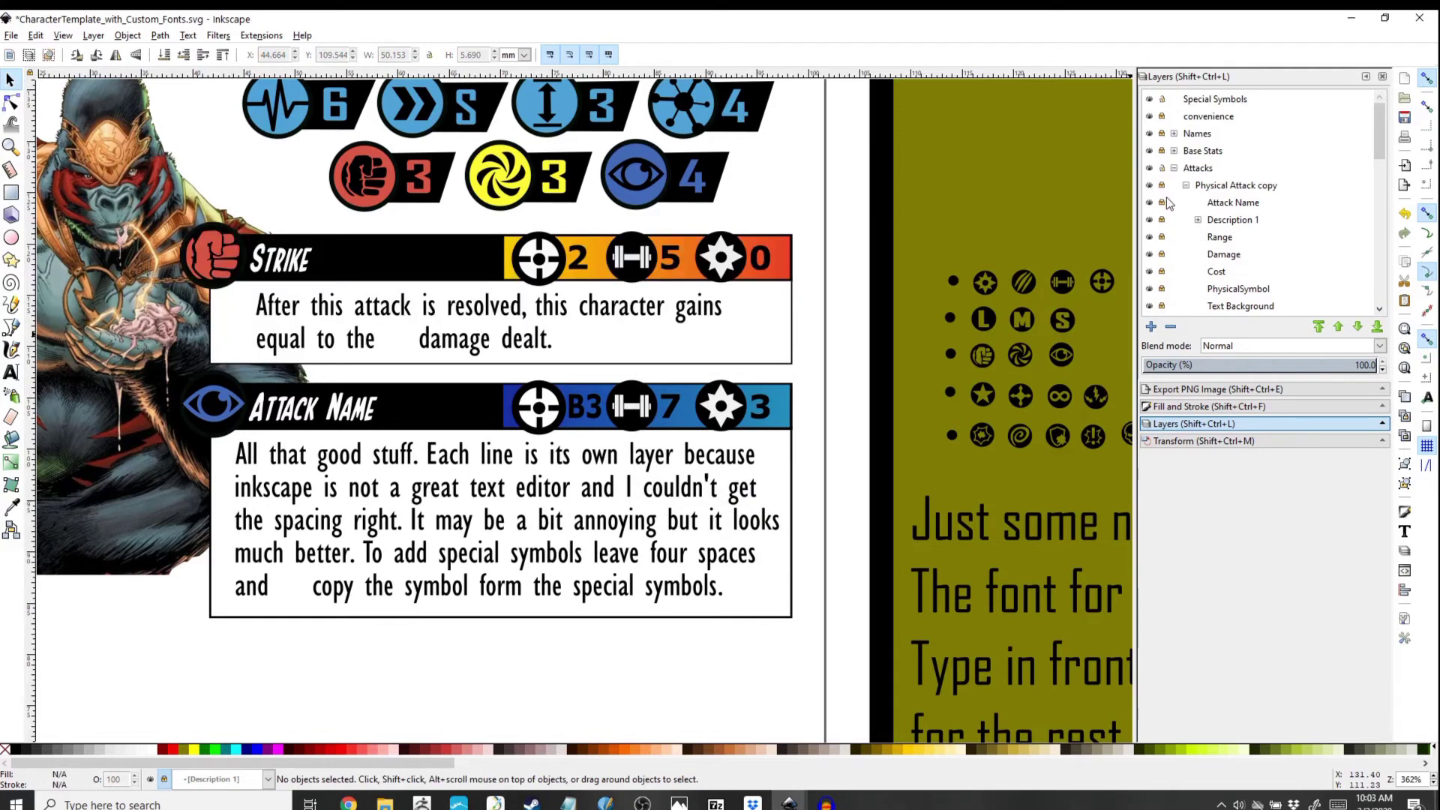
pyautogui.scroll(-2, 1174, 217)
pyautogui.scroll(-2, 1177, 292)
pyautogui.click(1177, 291)
pyautogui.scroll(-2, 1170, 278)
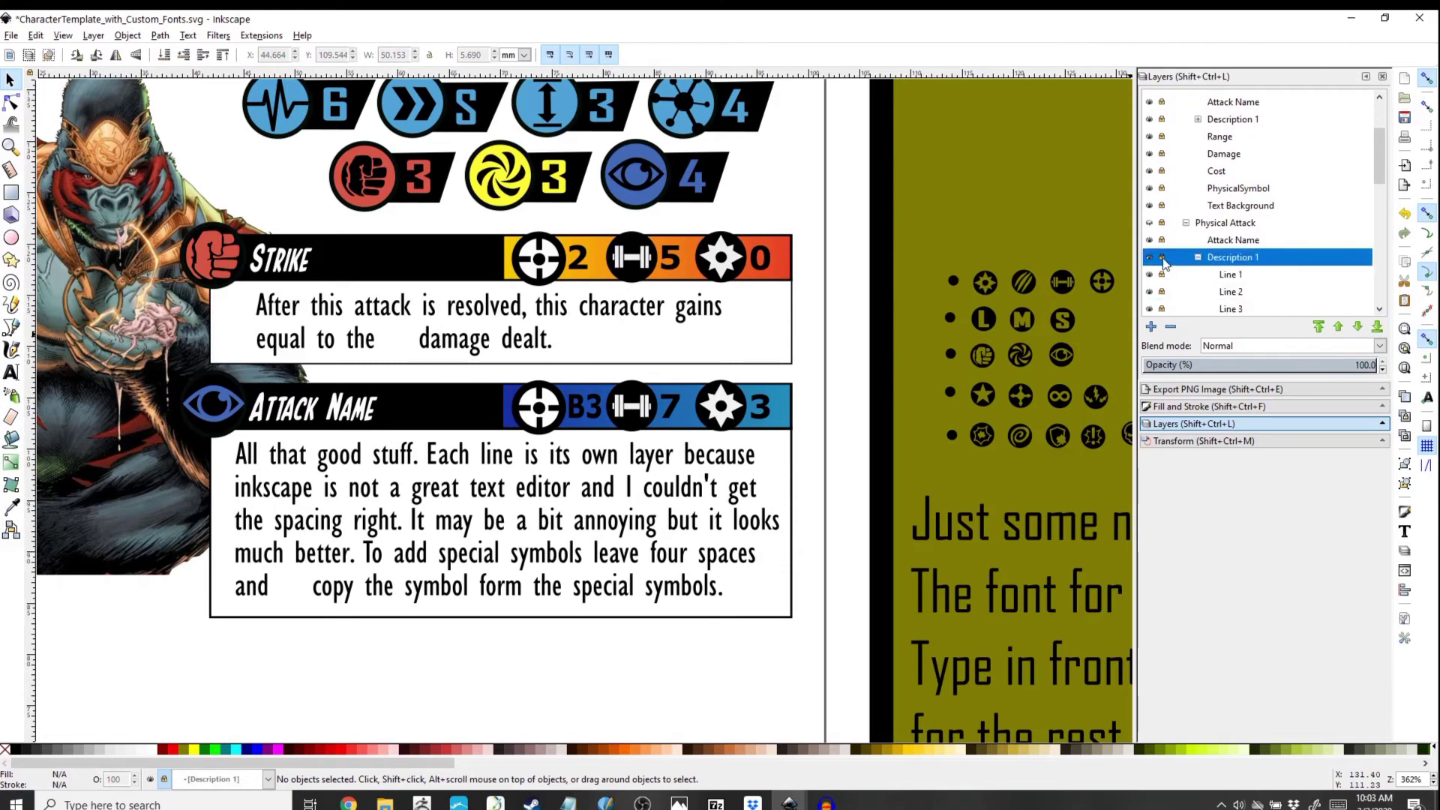
pyautogui.click(1151, 224)
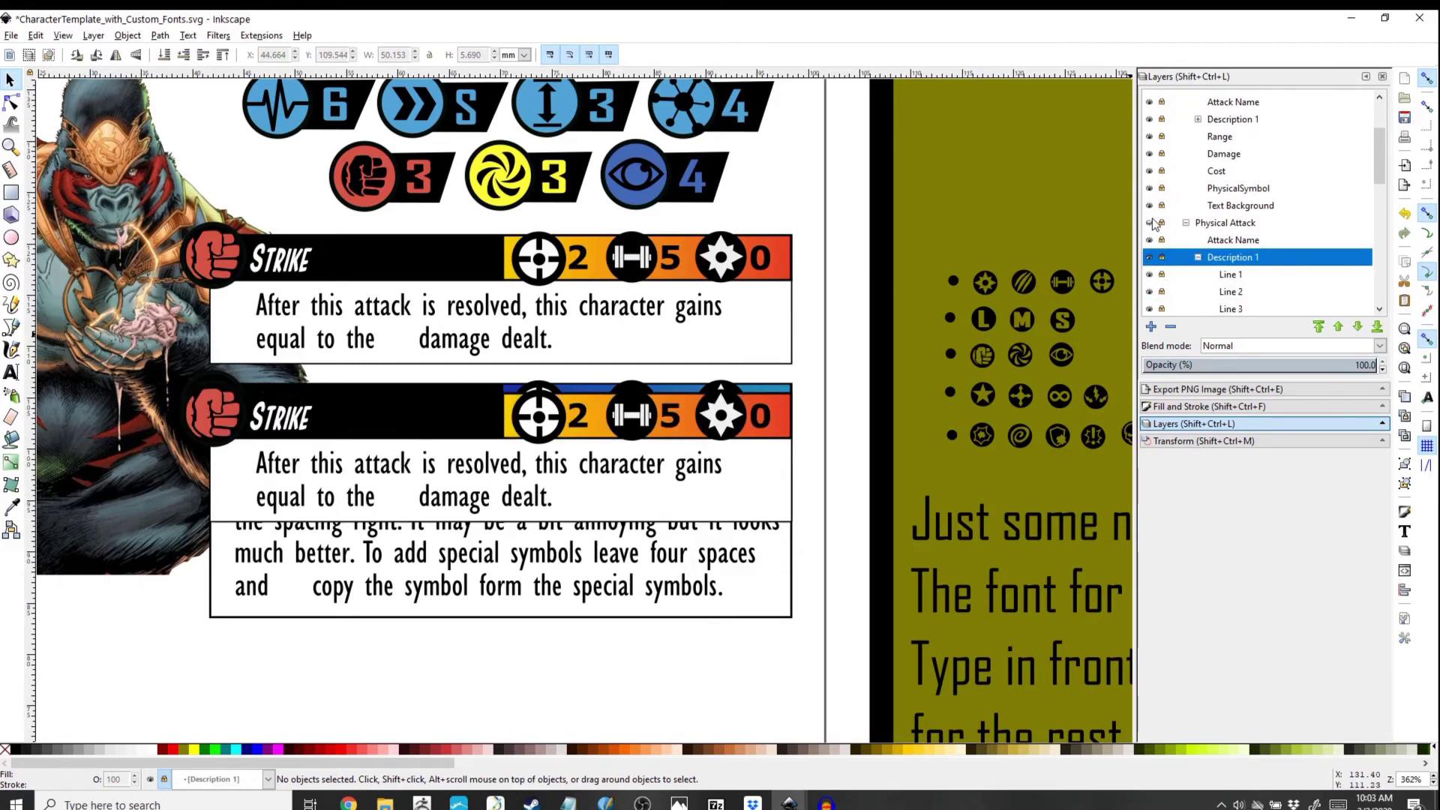
pyautogui.click(1151, 224)
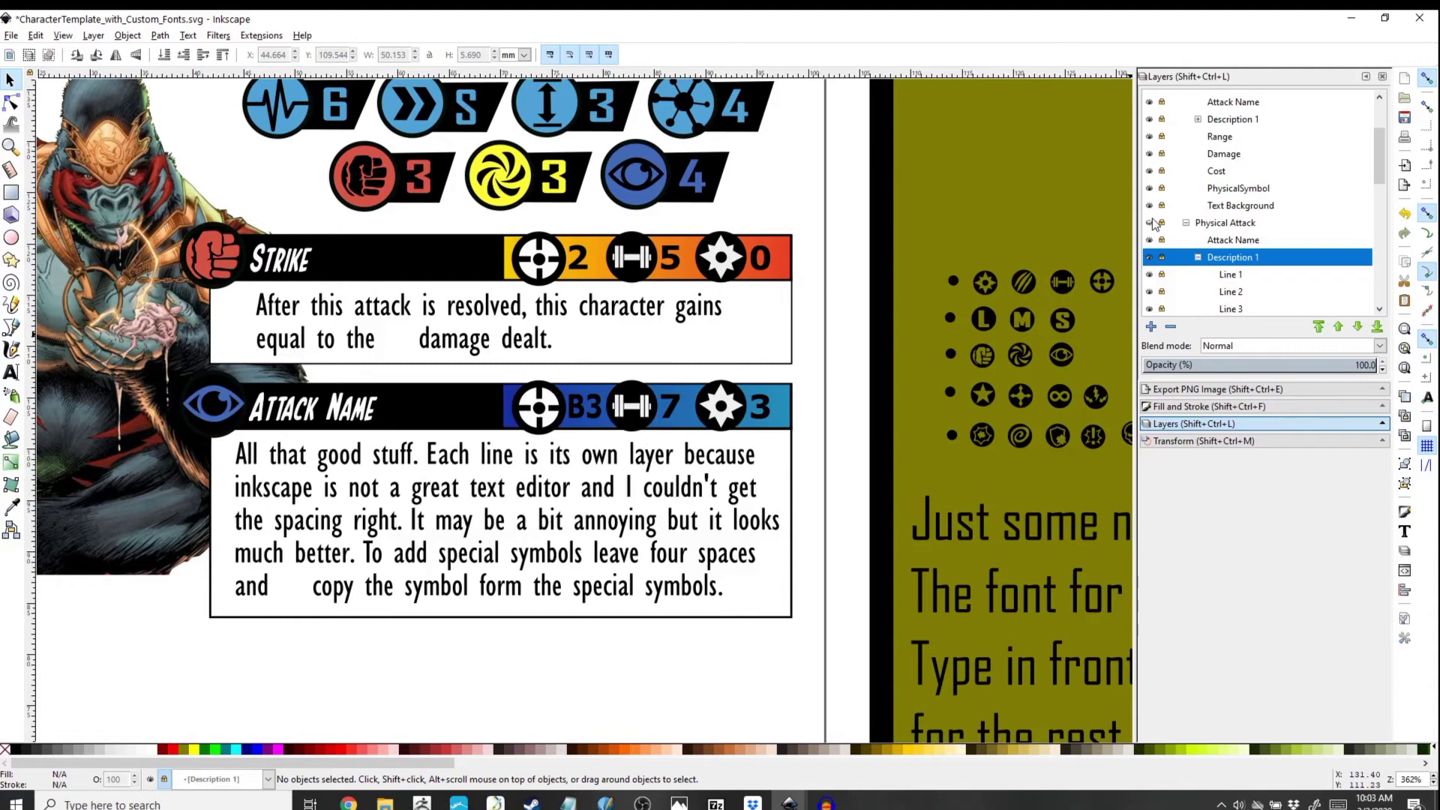
pyautogui.scroll(3, 1184, 259)
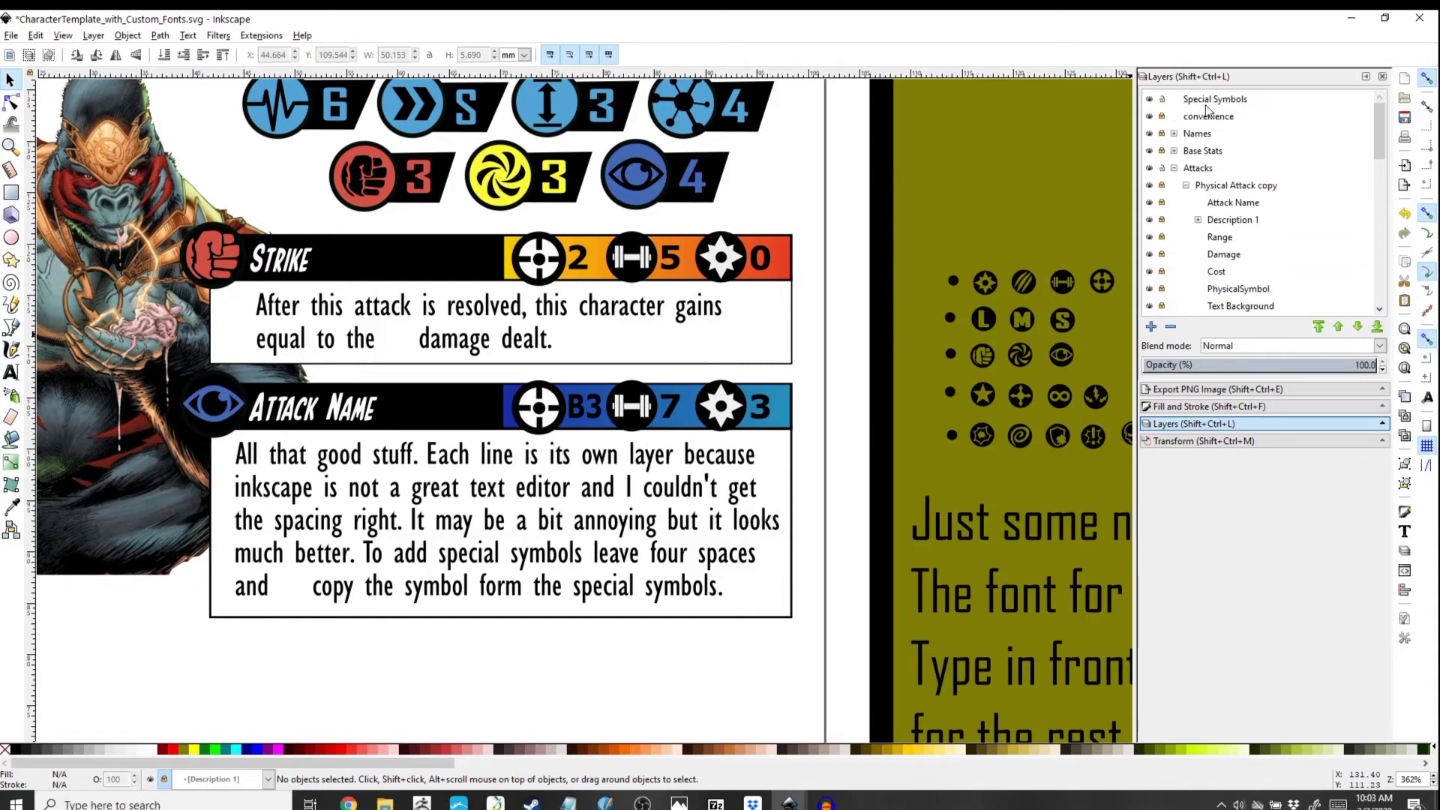
# Step: Undo the layer toggles and the transfer of the bullet and symbols to the Physical Attack description layer
pyautogui.hotkey('ctrl', 'z')
pyautogui.hotkey('ctrl', 'z')
pyautogui.hotkey('ctrl', 'z')
pyautogui.hotkey('ctrl', 'z')
pyautogui.hotkey('ctrl', 'z')
pyautogui.hotkey('ctrl', 'z')
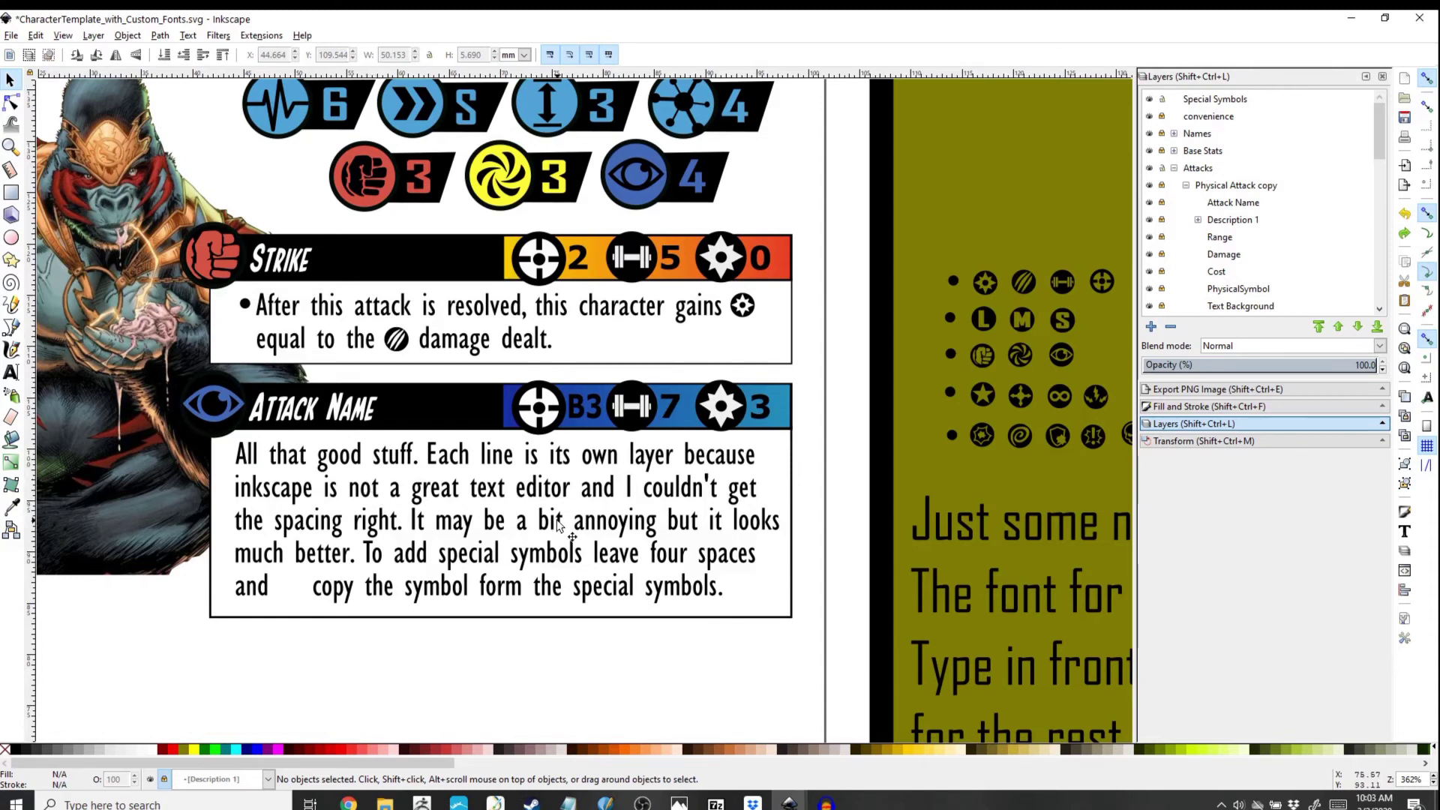
# Step: Collapse the Attacks layer group and expand the Superpowers group to list its power types
pyautogui.scroll(-2, 562, 533)
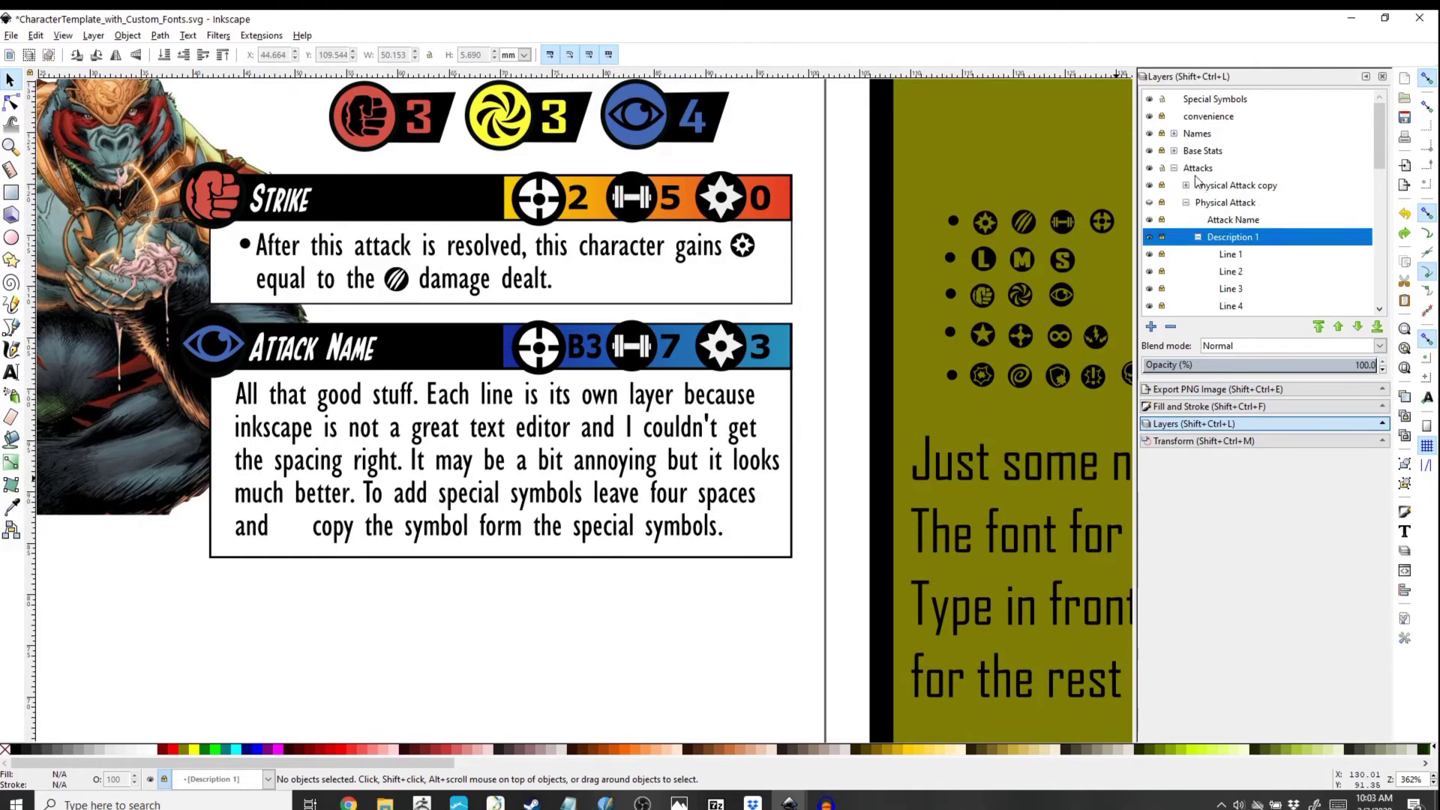
pyautogui.click(1174, 168)
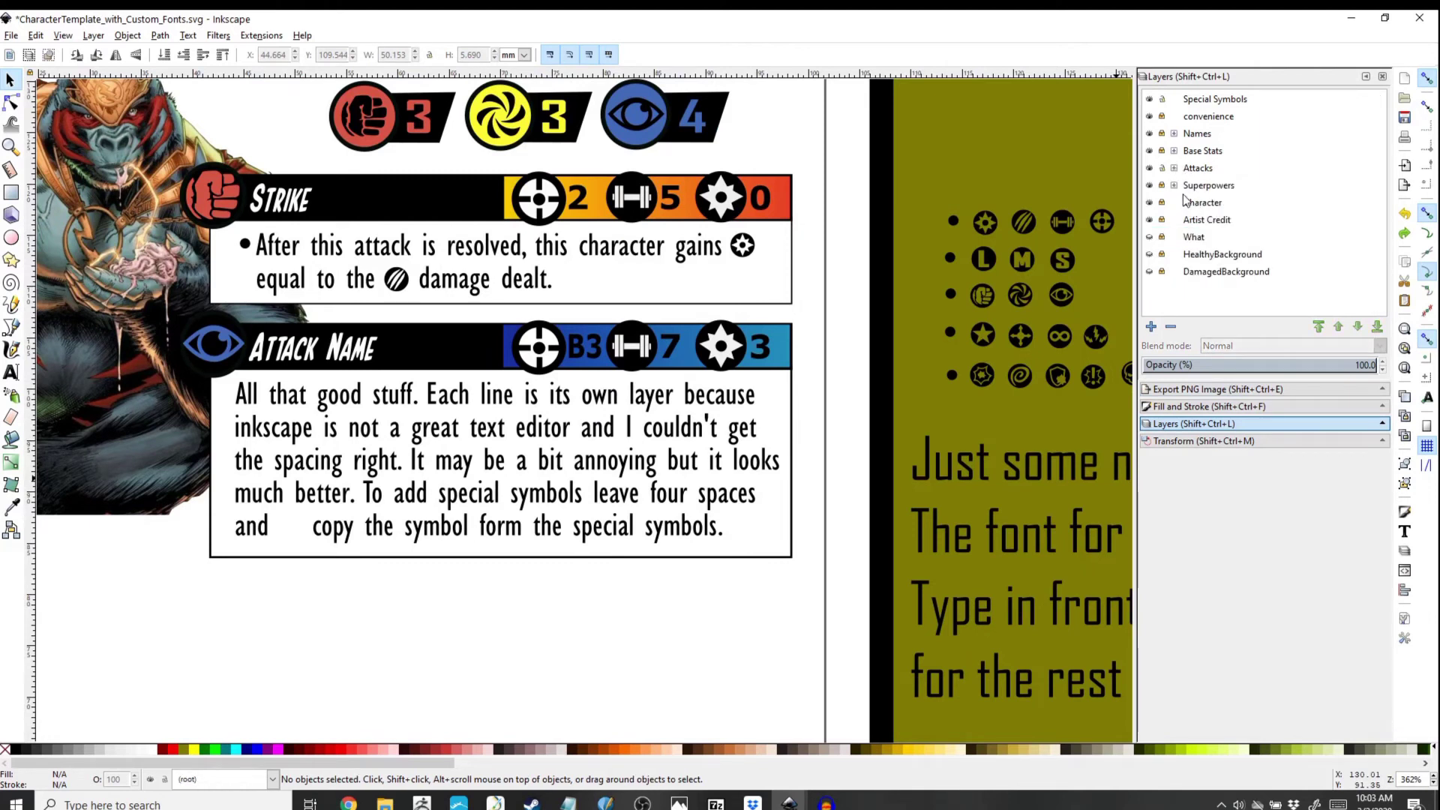
pyautogui.click(1174, 185)
pyautogui.scroll(-1, 1180, 202)
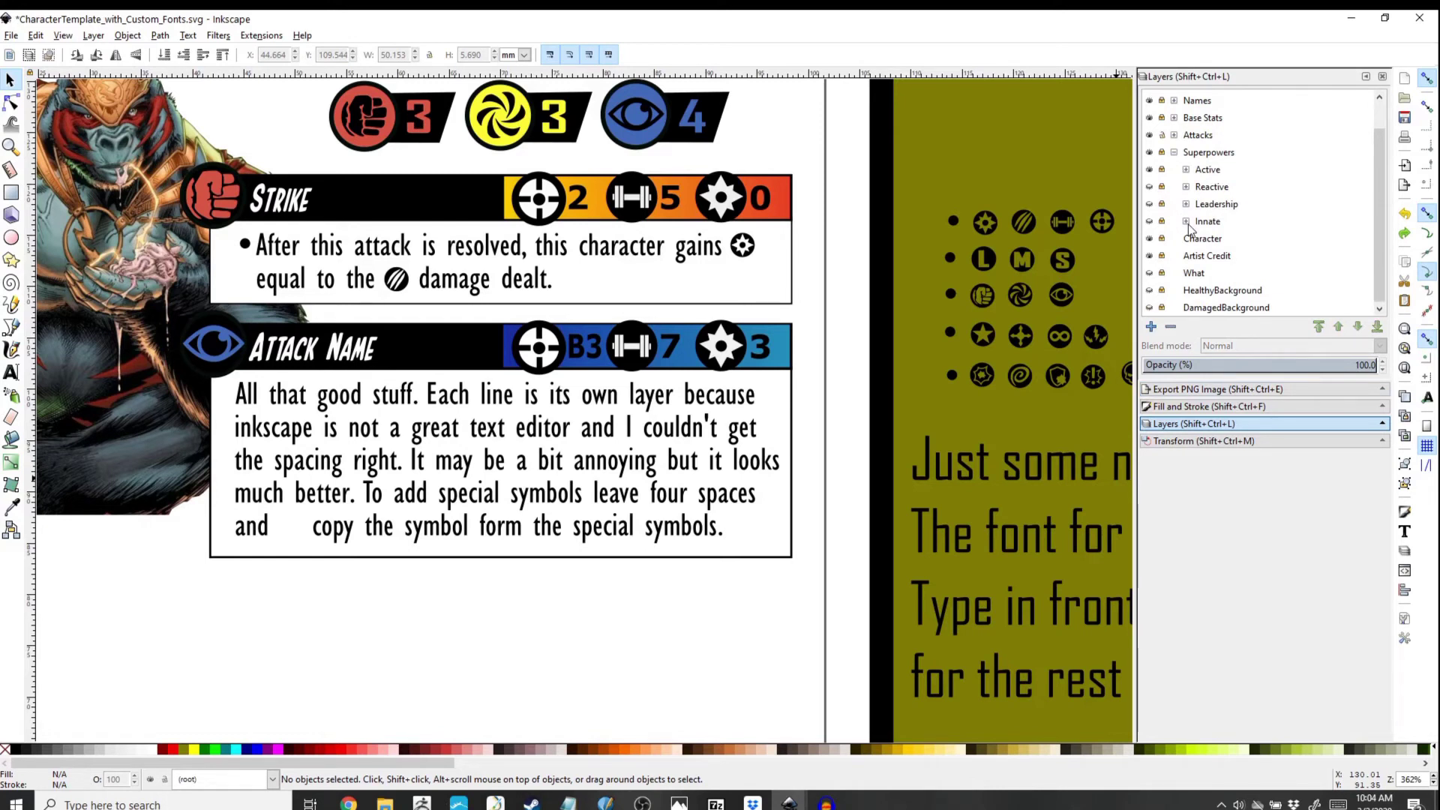
pyautogui.scroll(-1, 1192, 231)
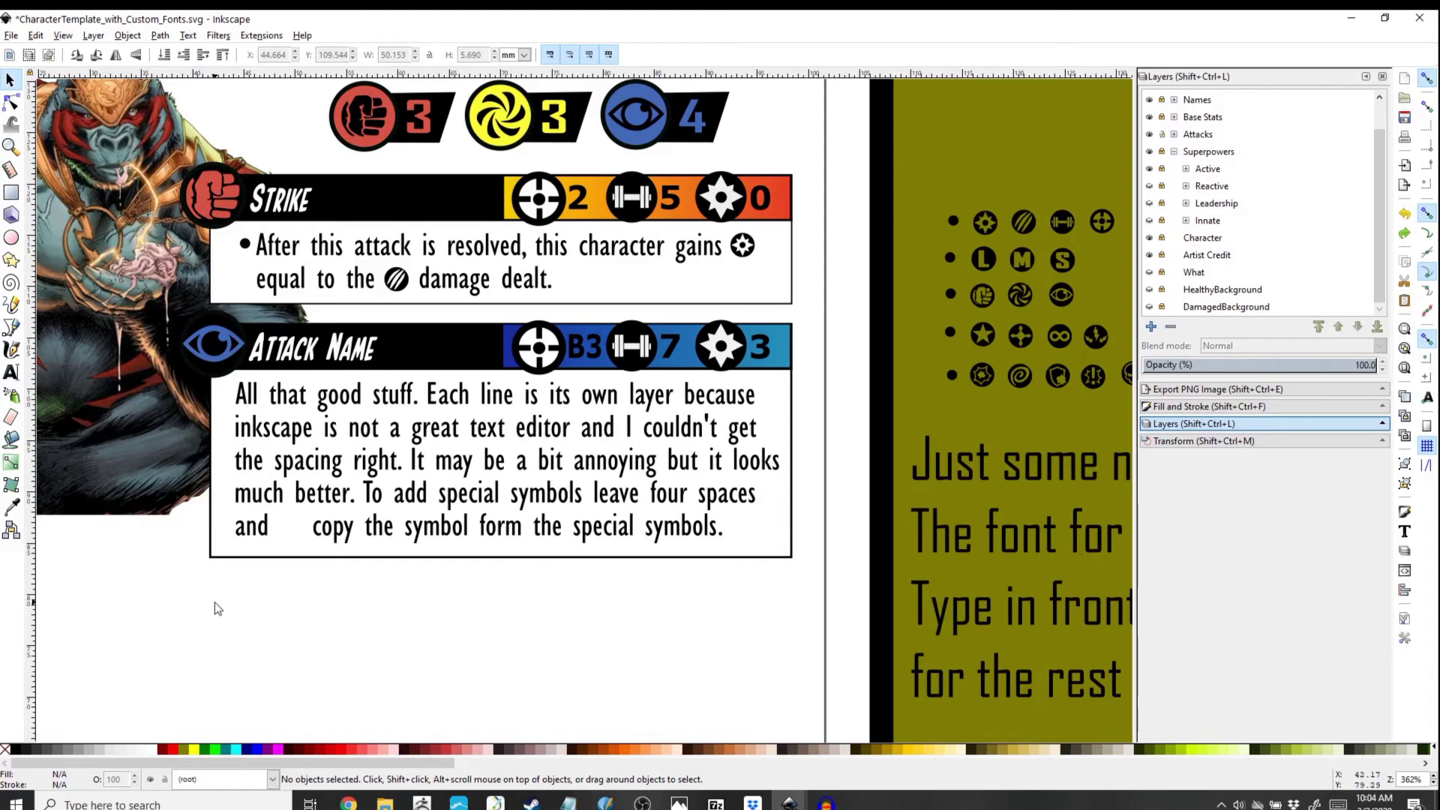
# Step: Hide the Active superpower layer, preview the Reactive layer, and show the Leadership layer in the power area below the attacks
pyautogui.scroll(-3, 214, 601)
pyautogui.scroll(1, 270, 627)
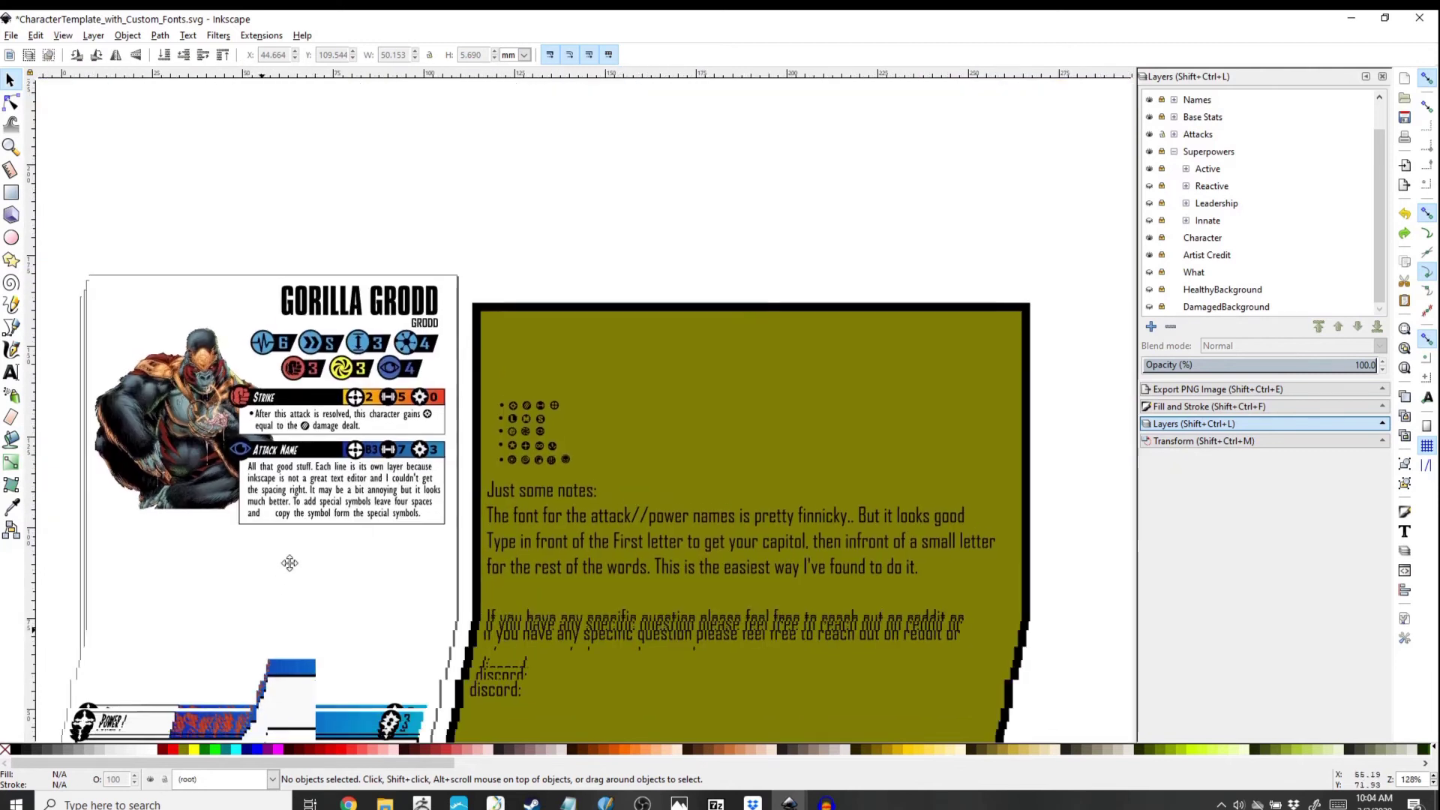
pyautogui.scroll(1, 334, 639)
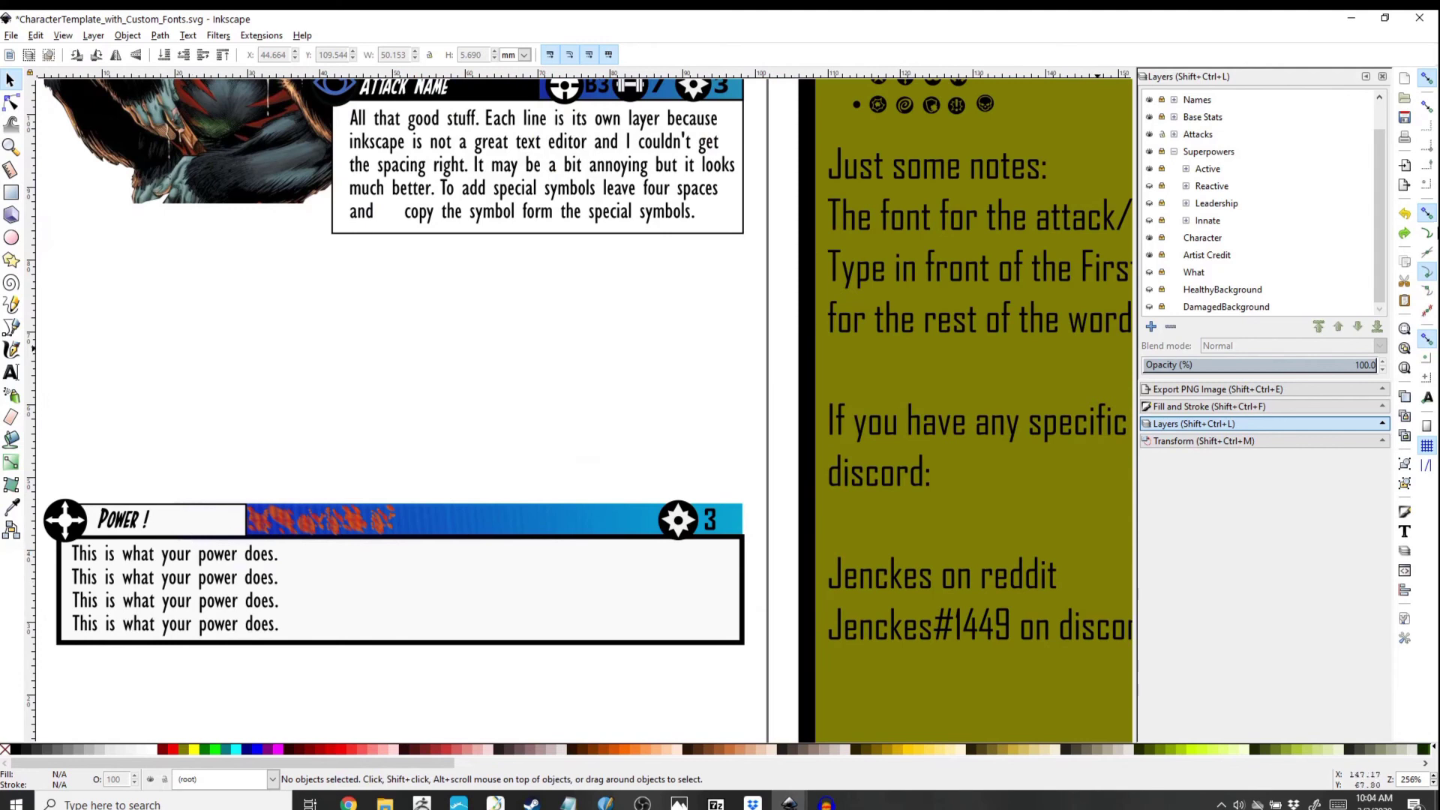
pyautogui.click(1149, 170)
pyautogui.click(1150, 186)
pyautogui.click(1149, 186)
pyautogui.click(1149, 203)
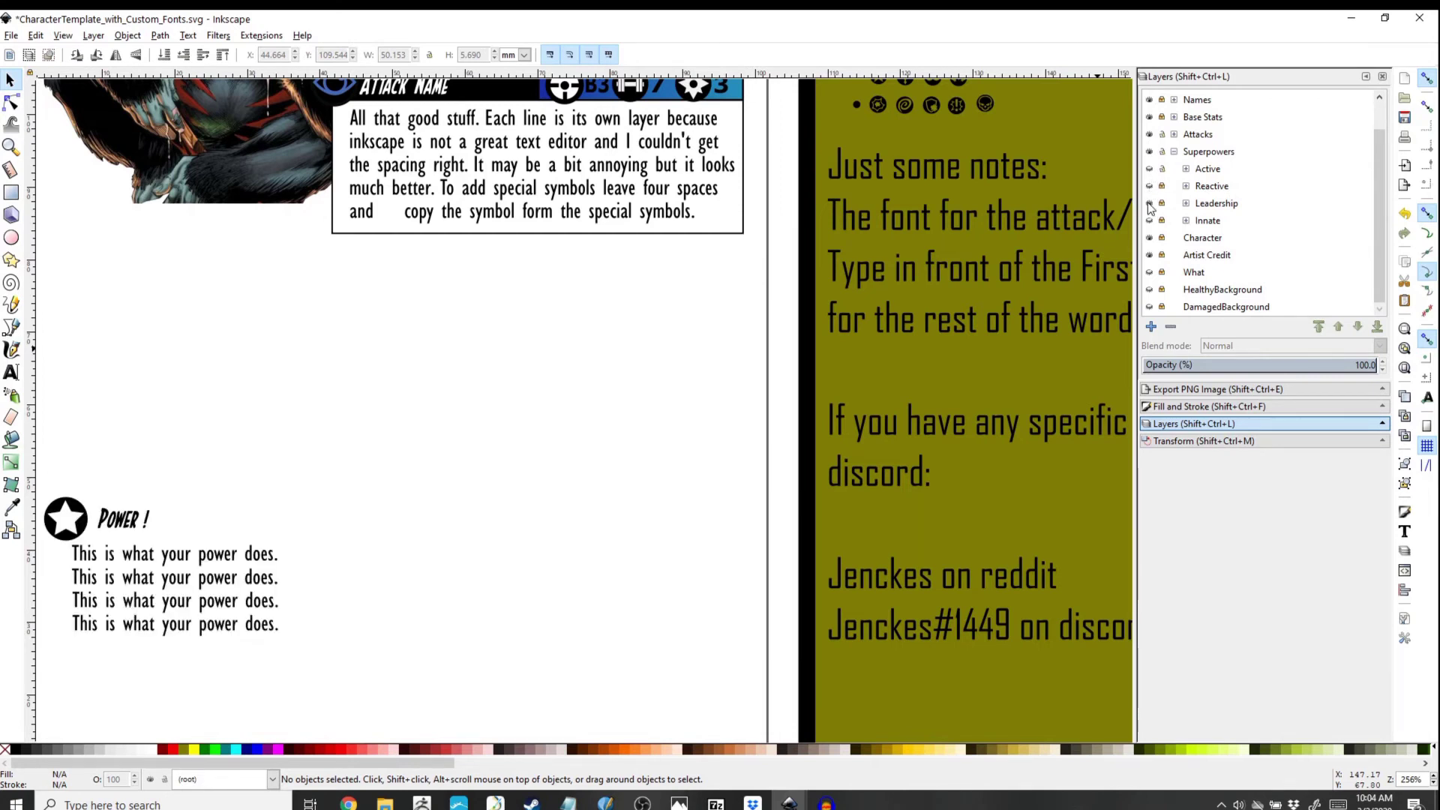
pyautogui.click(1148, 203)
pyautogui.click(1148, 203)
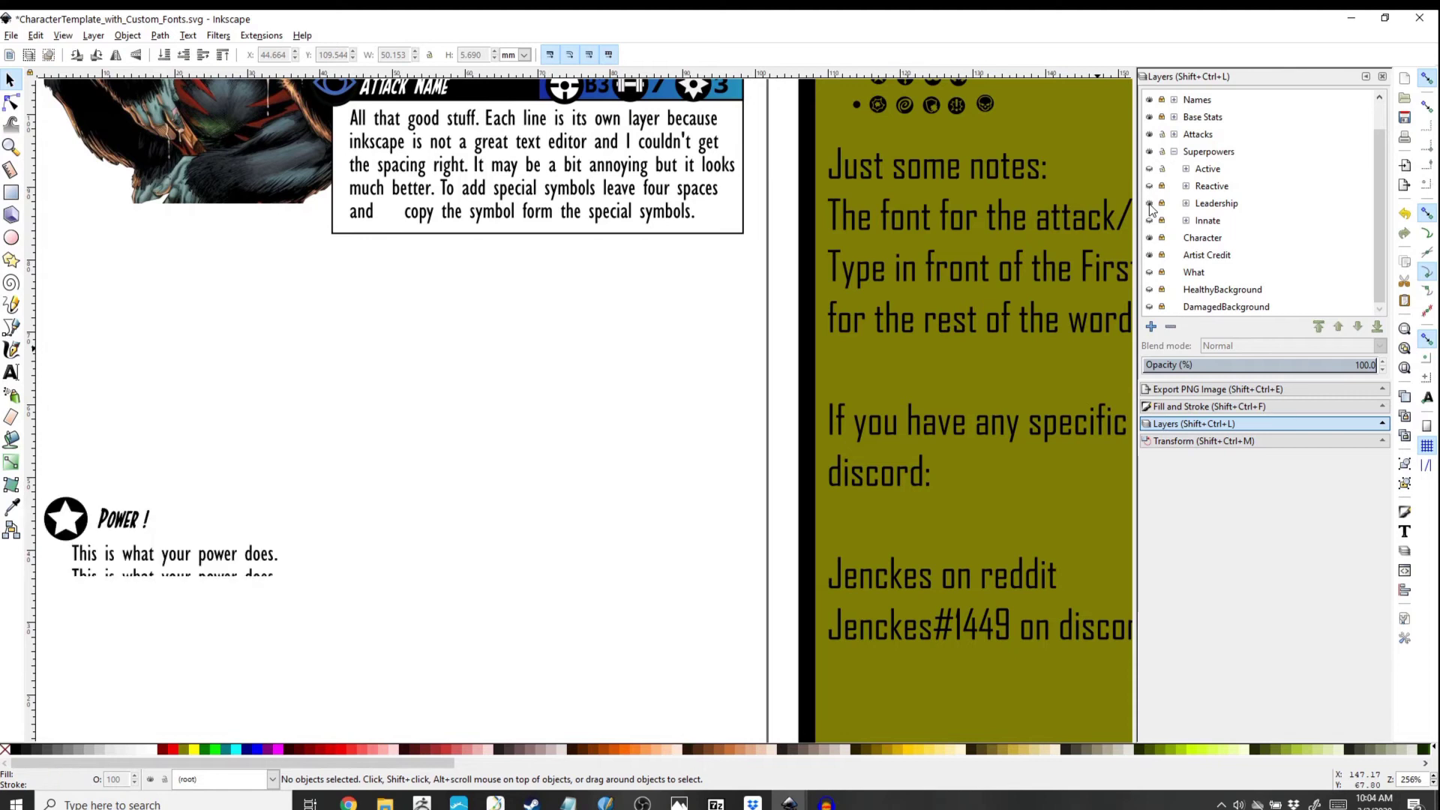
# Step: Expand the Leadership and Reactive layers and toggle Leadership's Background layer to check which parts each power contains
pyautogui.click(1186, 204)
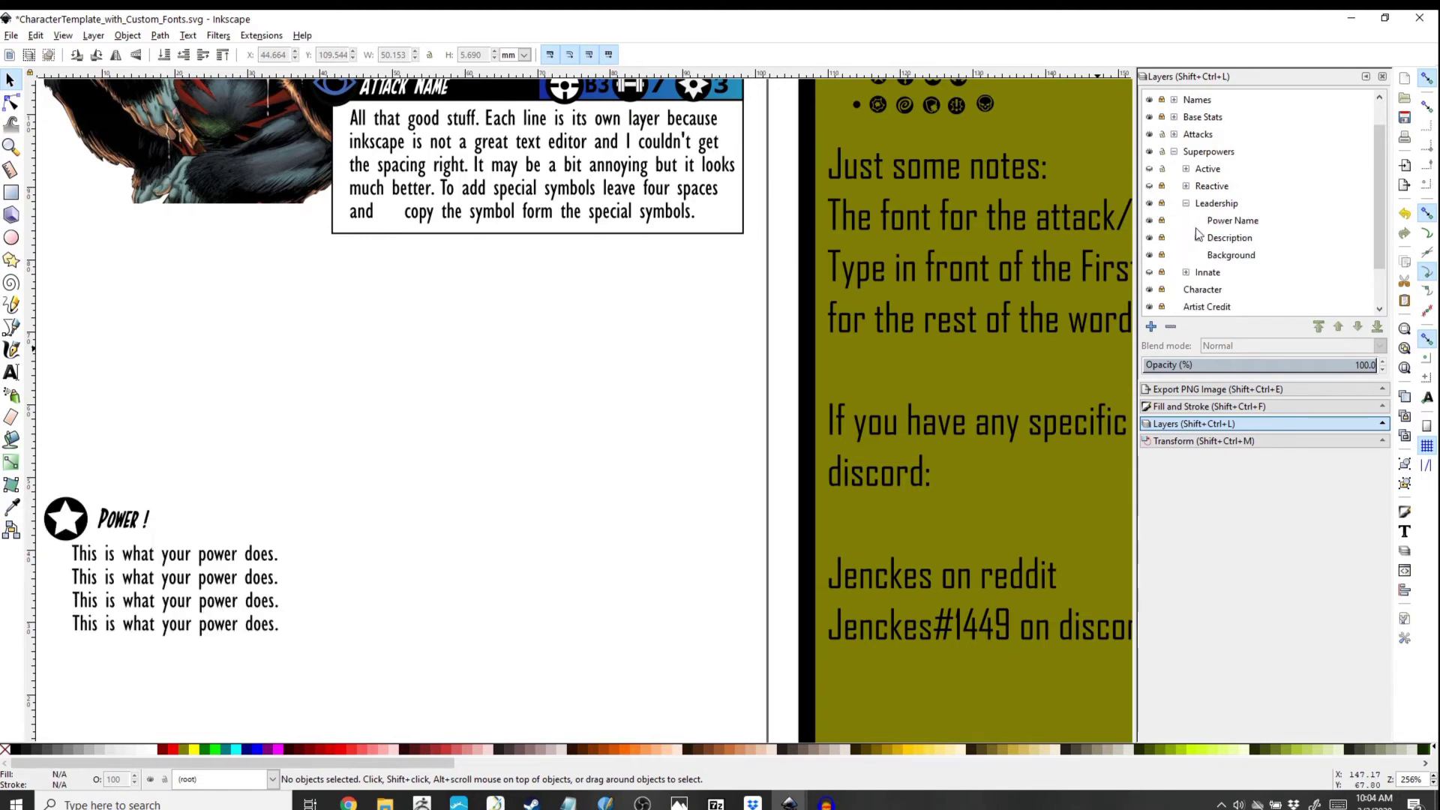
pyautogui.click(1148, 256)
pyautogui.click(1149, 255)
pyautogui.click(1186, 203)
pyautogui.click(1185, 203)
pyautogui.click(1185, 186)
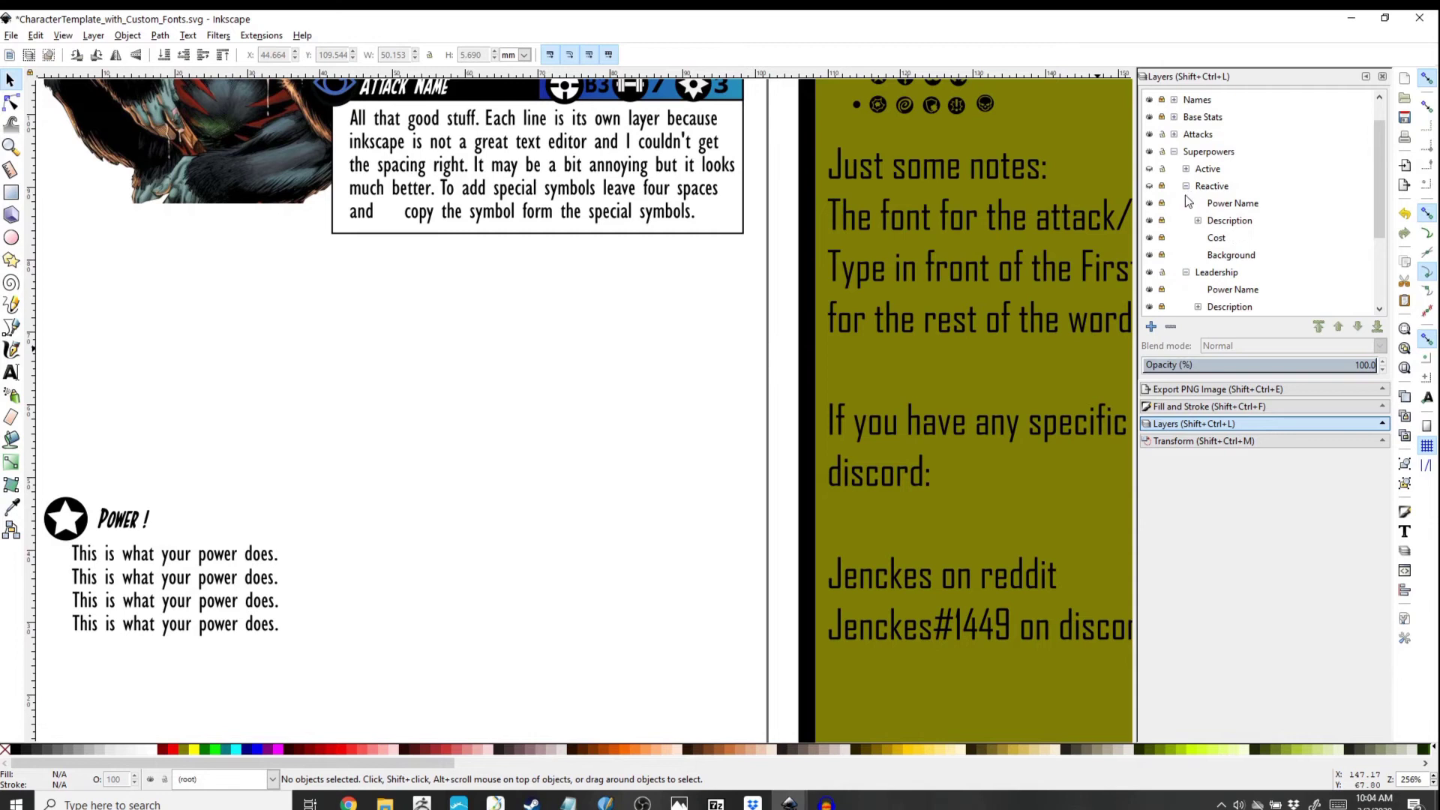
# Step: Preview the Active power block, inspect its sublayers including Background, and hide the block again
pyautogui.click(1149, 169)
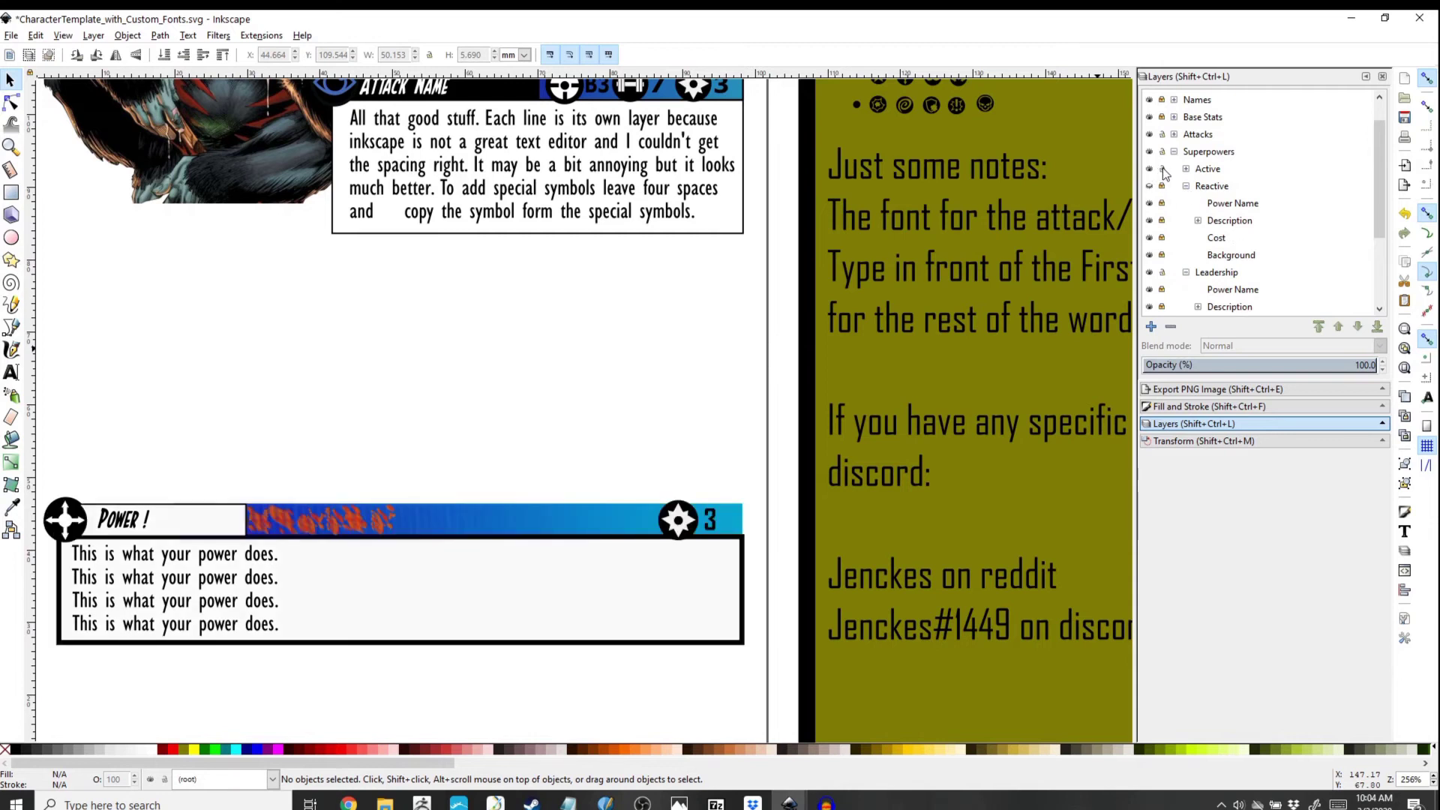
pyautogui.click(1186, 169)
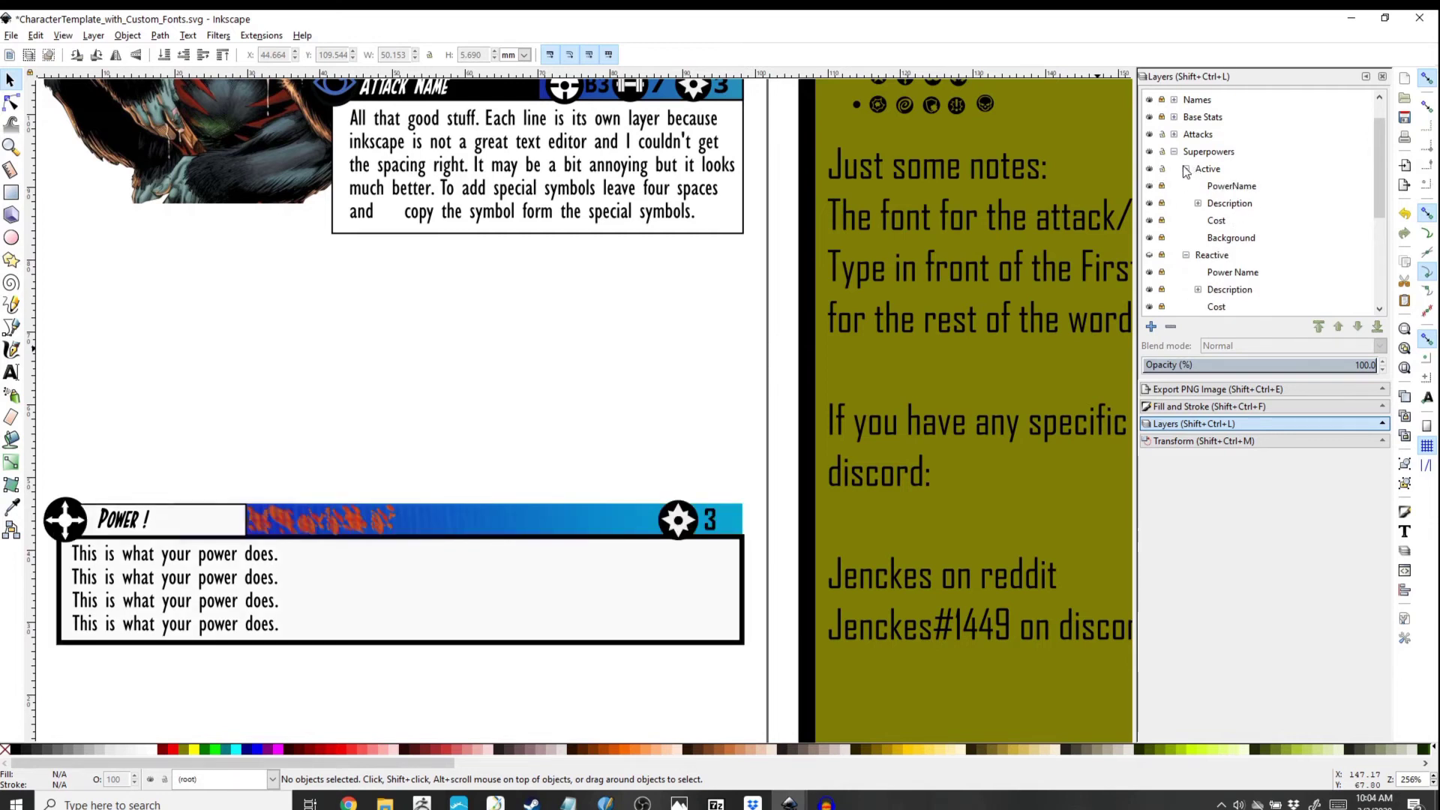
pyautogui.scroll(-1, 1207, 195)
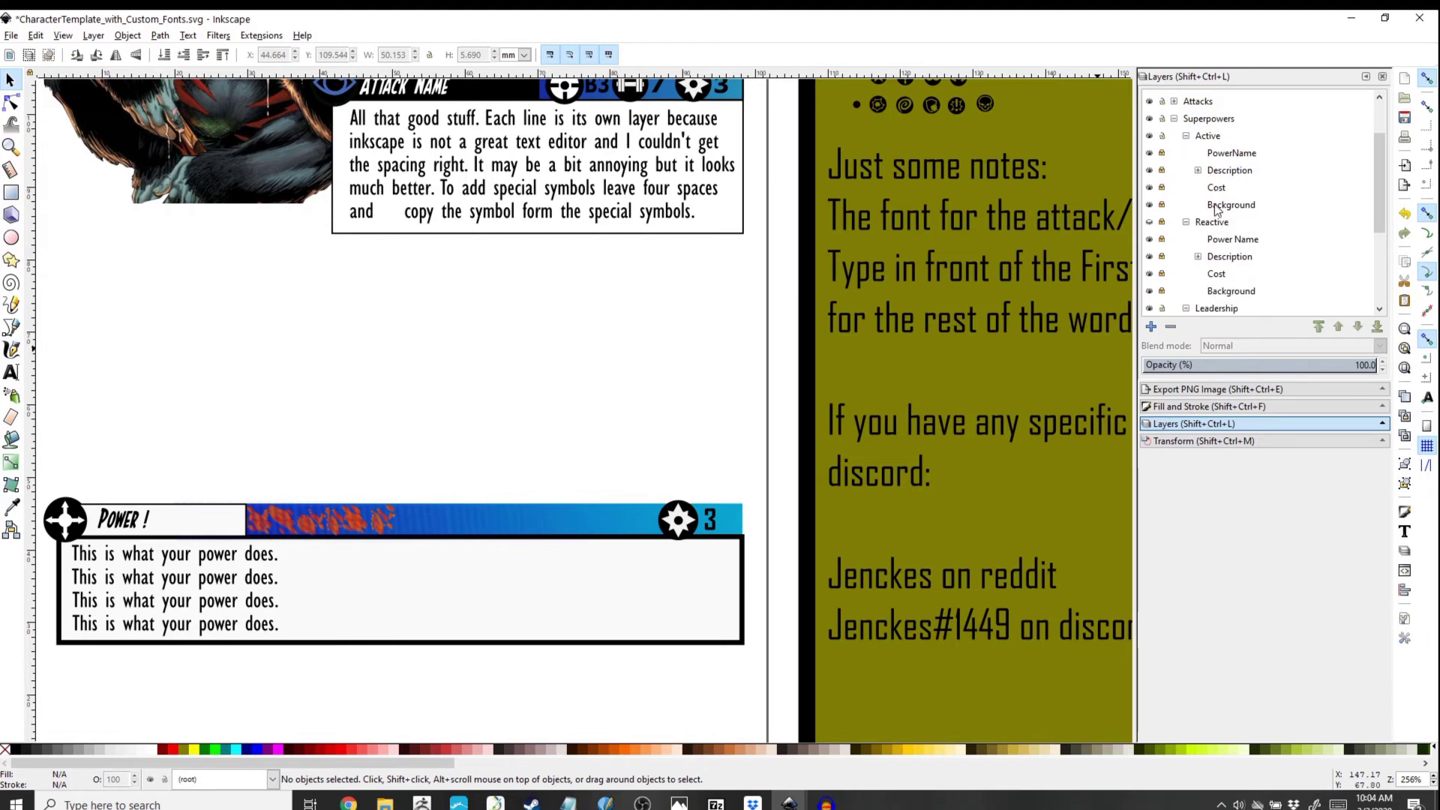
pyautogui.click(1214, 210)
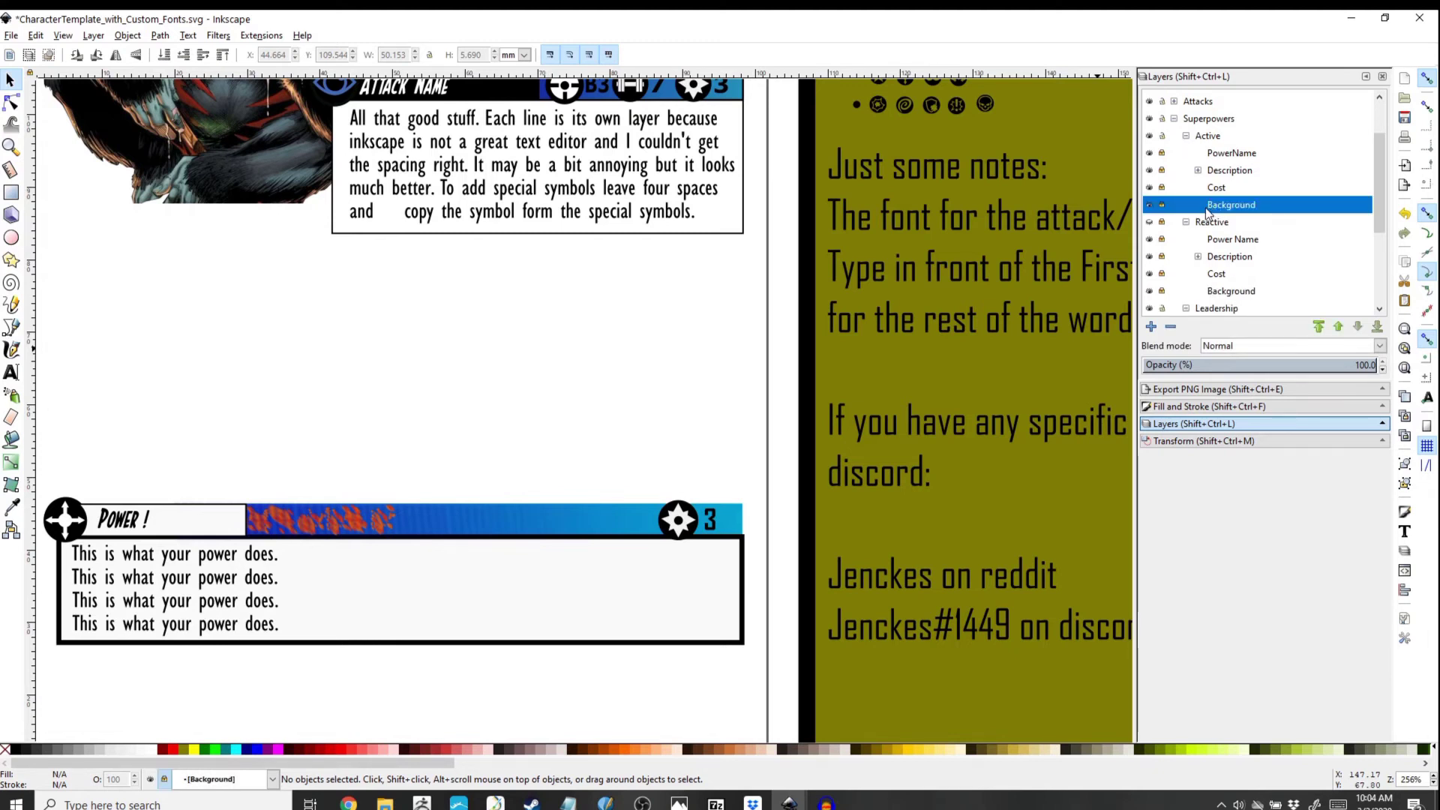
pyautogui.click(1186, 136)
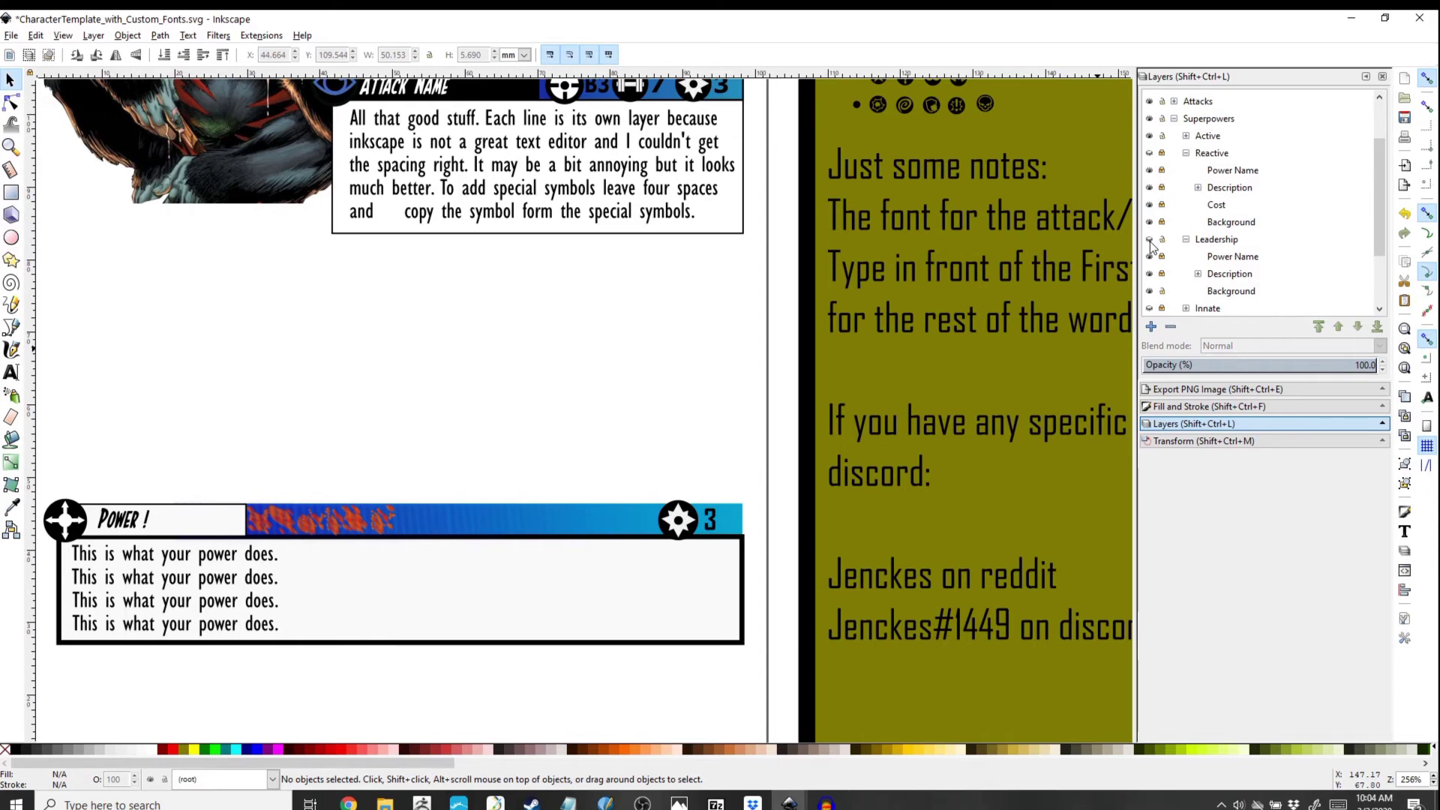
pyautogui.click(1149, 135)
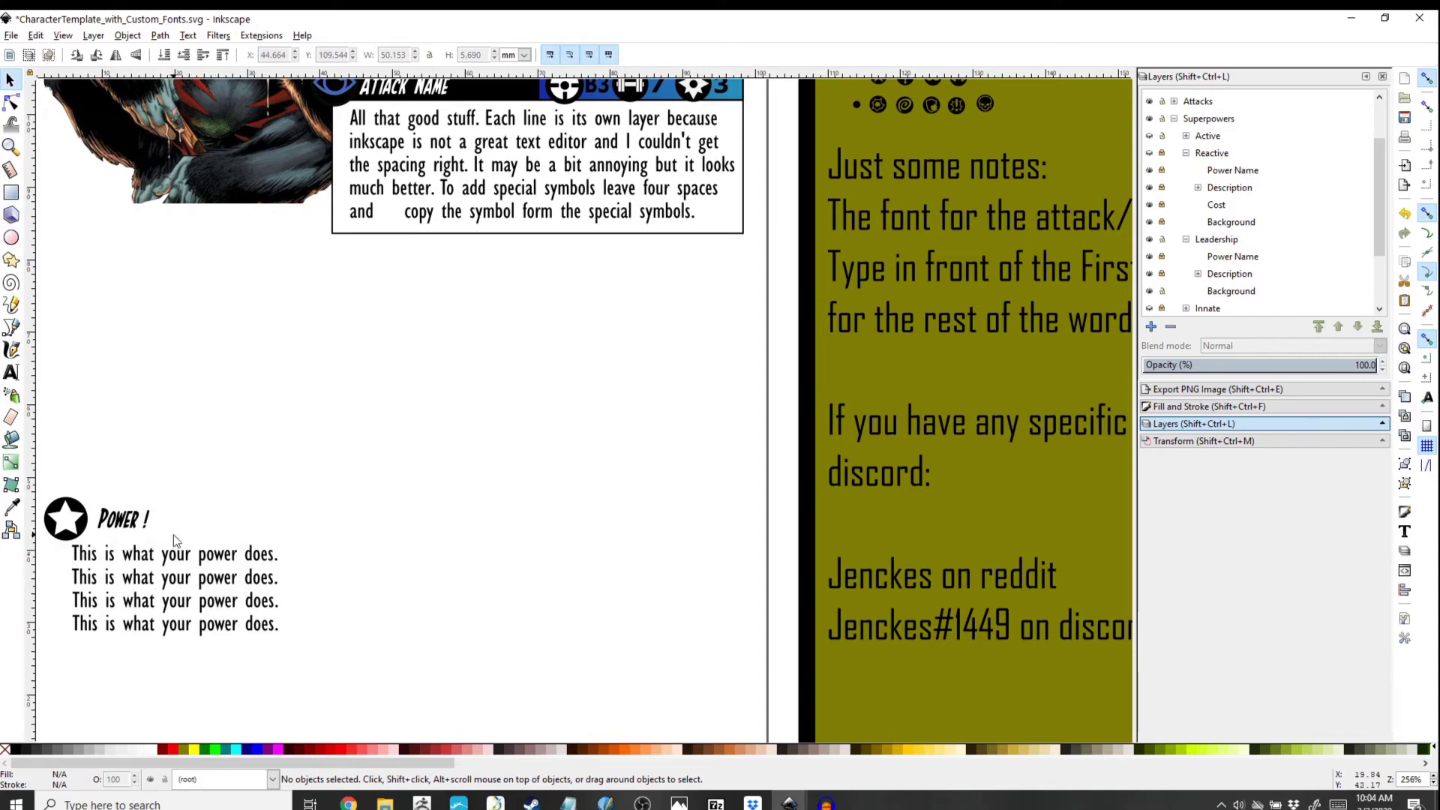
# Step: Show the Innate power layer, expand its sublayers, and hide the Leadership layer
pyautogui.scroll(-2, 1200, 262)
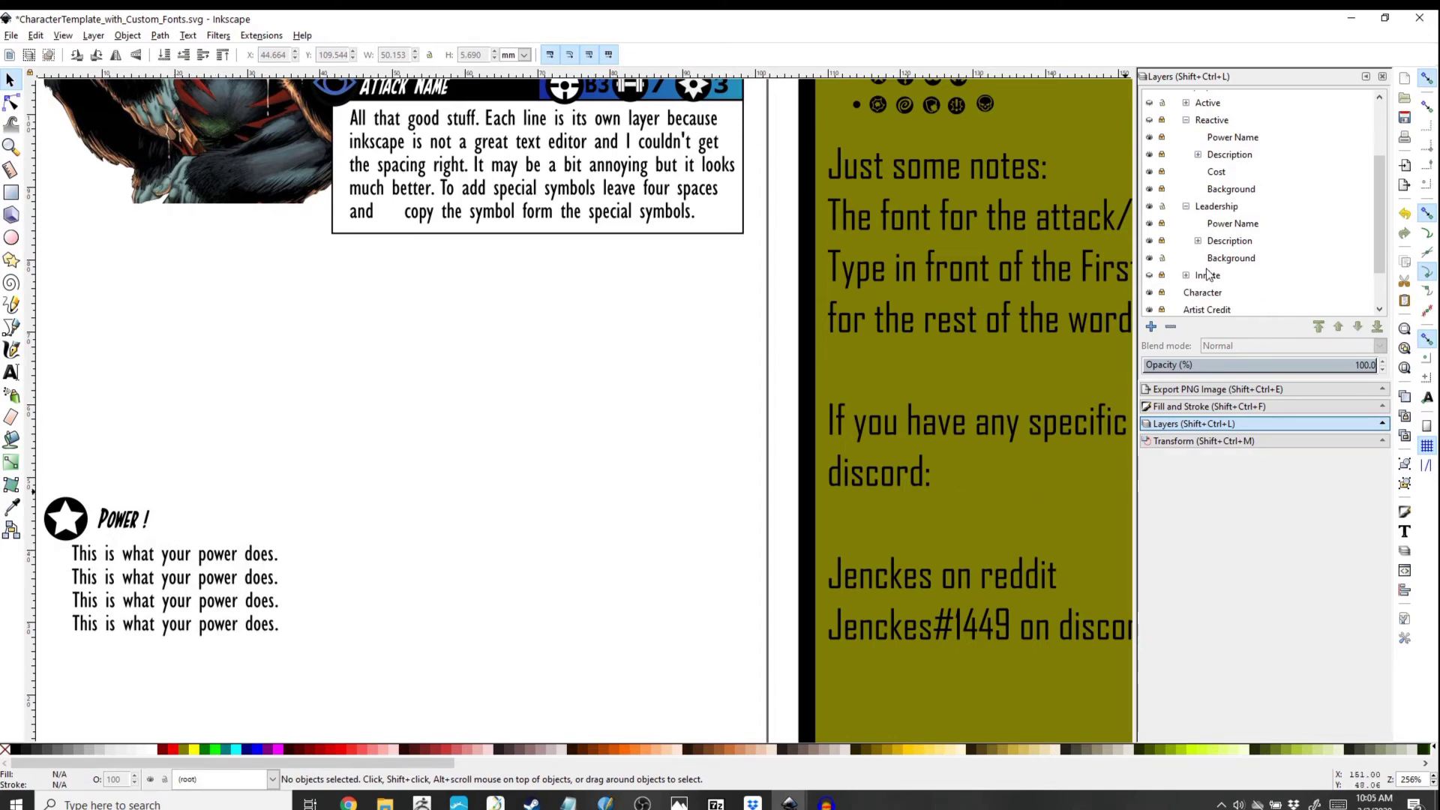
pyautogui.click(1152, 241)
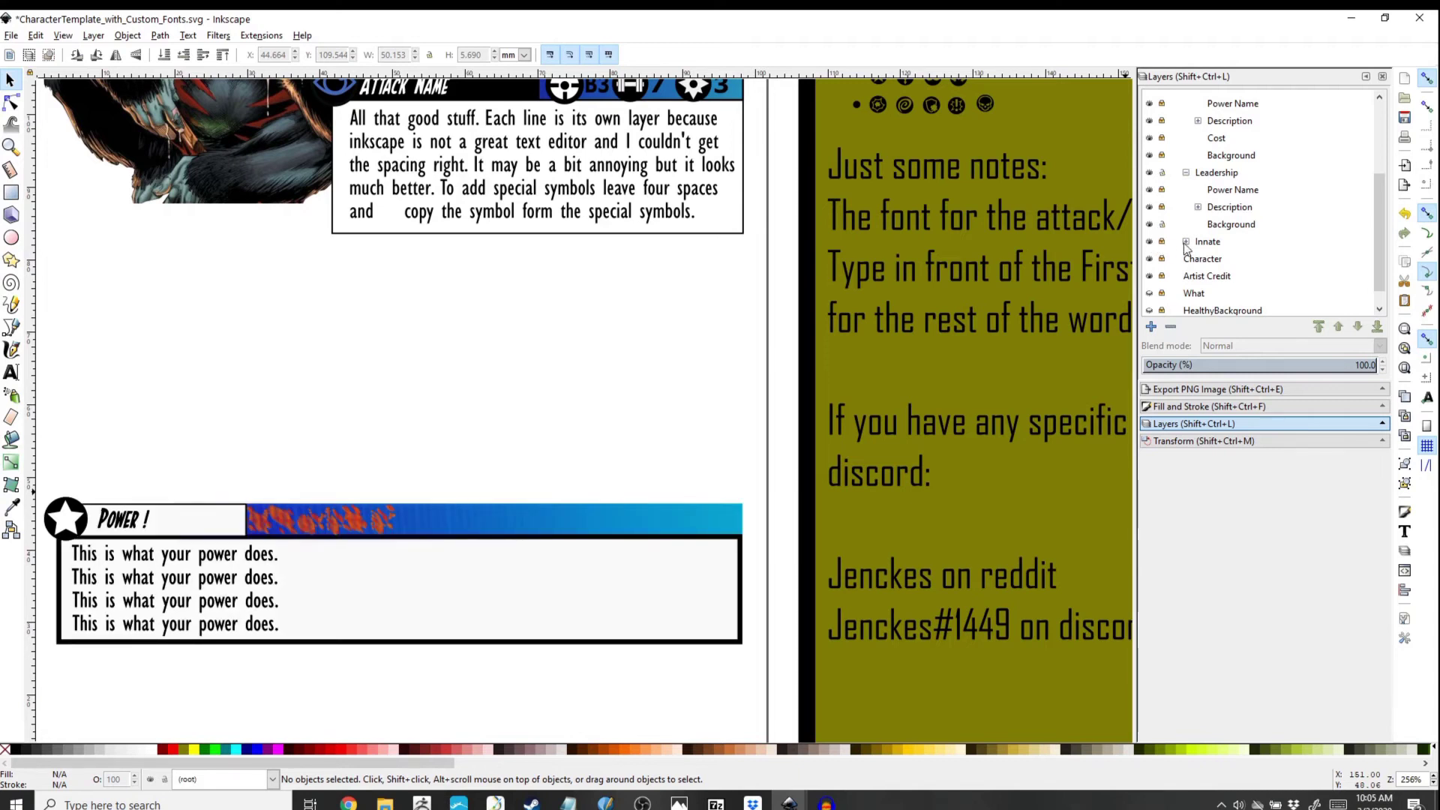
pyautogui.click(1186, 242)
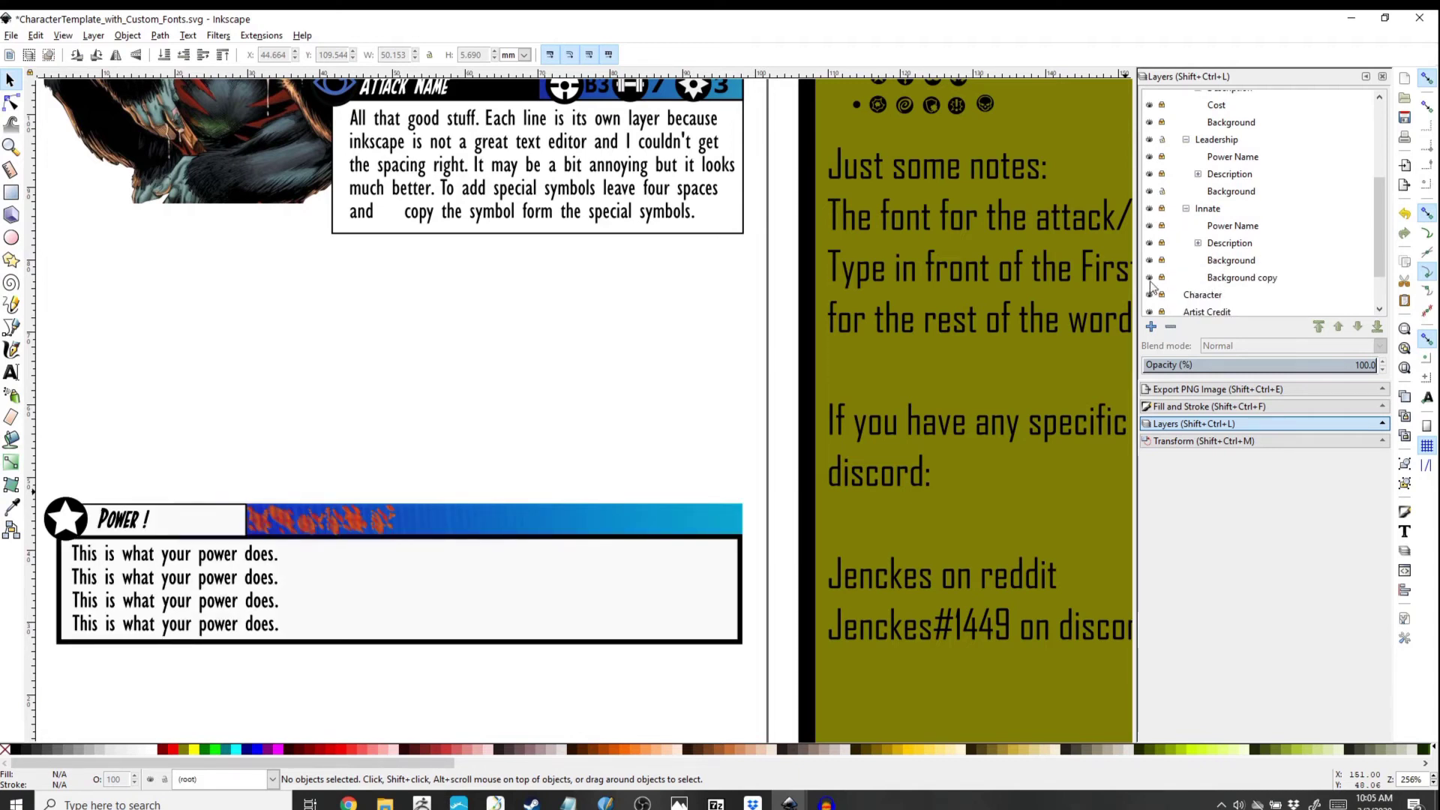
pyautogui.scroll(1, 1171, 254)
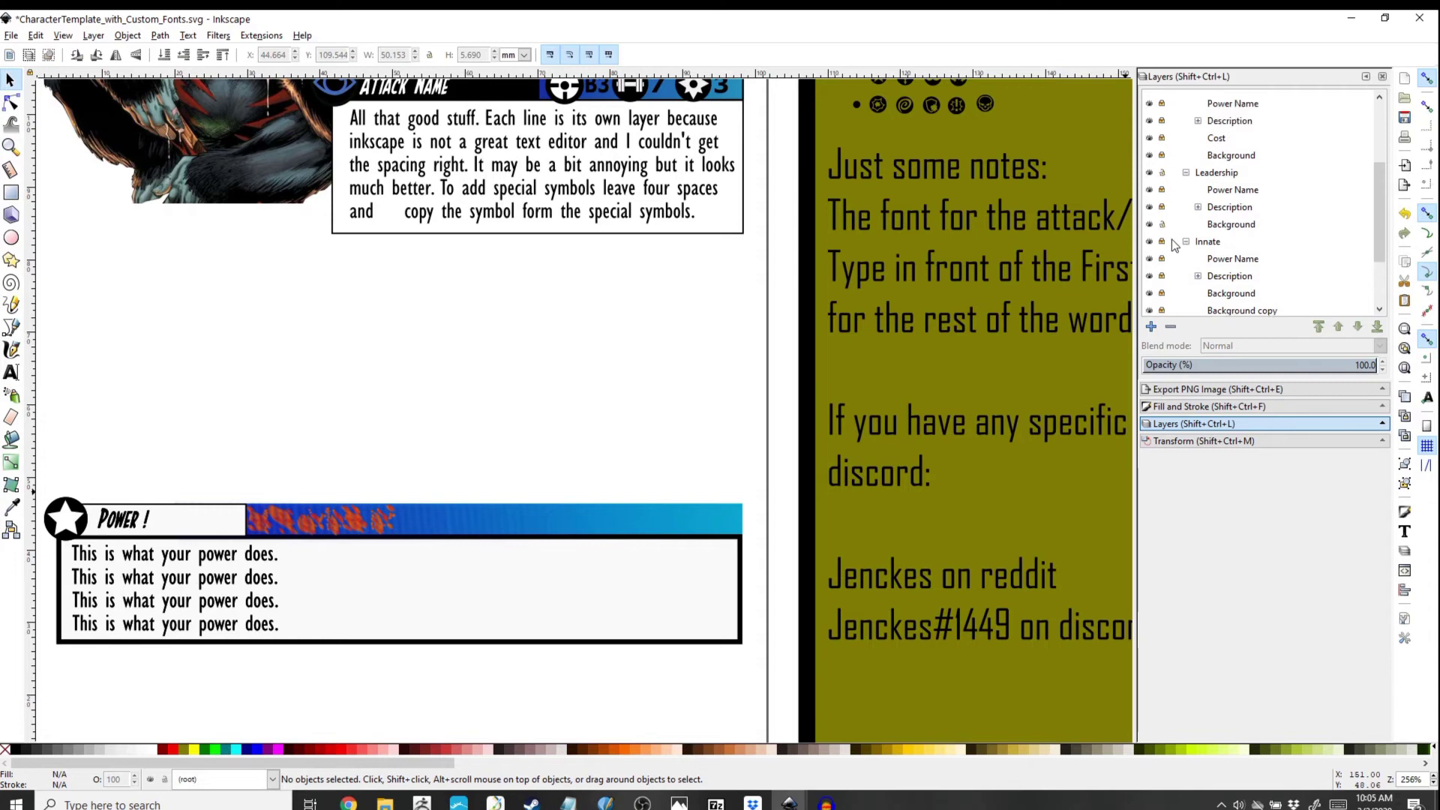
pyautogui.click(1148, 172)
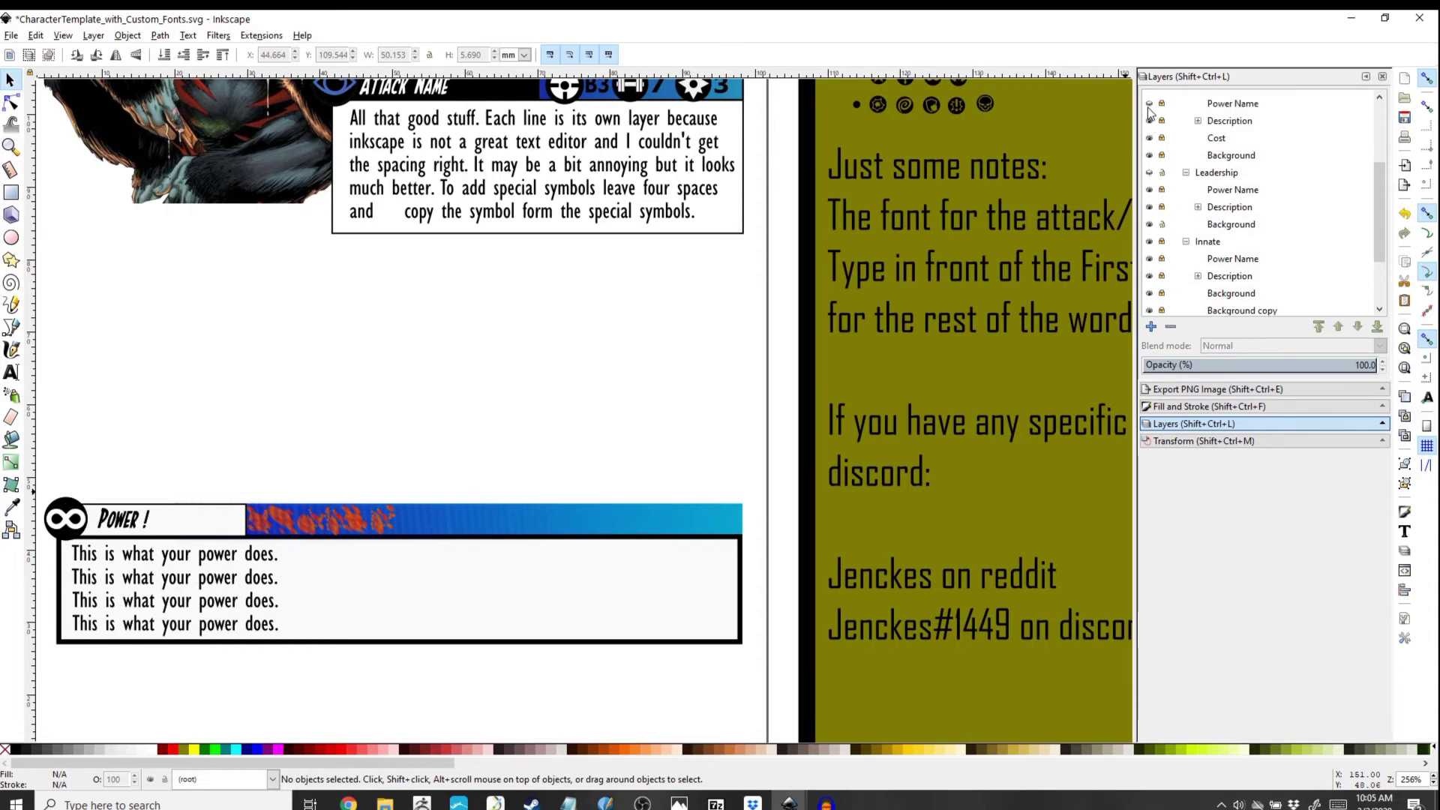
# Step: Hide the Innate power's Background layer and toggle its Background copy layer to identify the power box artwork
pyautogui.scroll(2, 1162, 142)
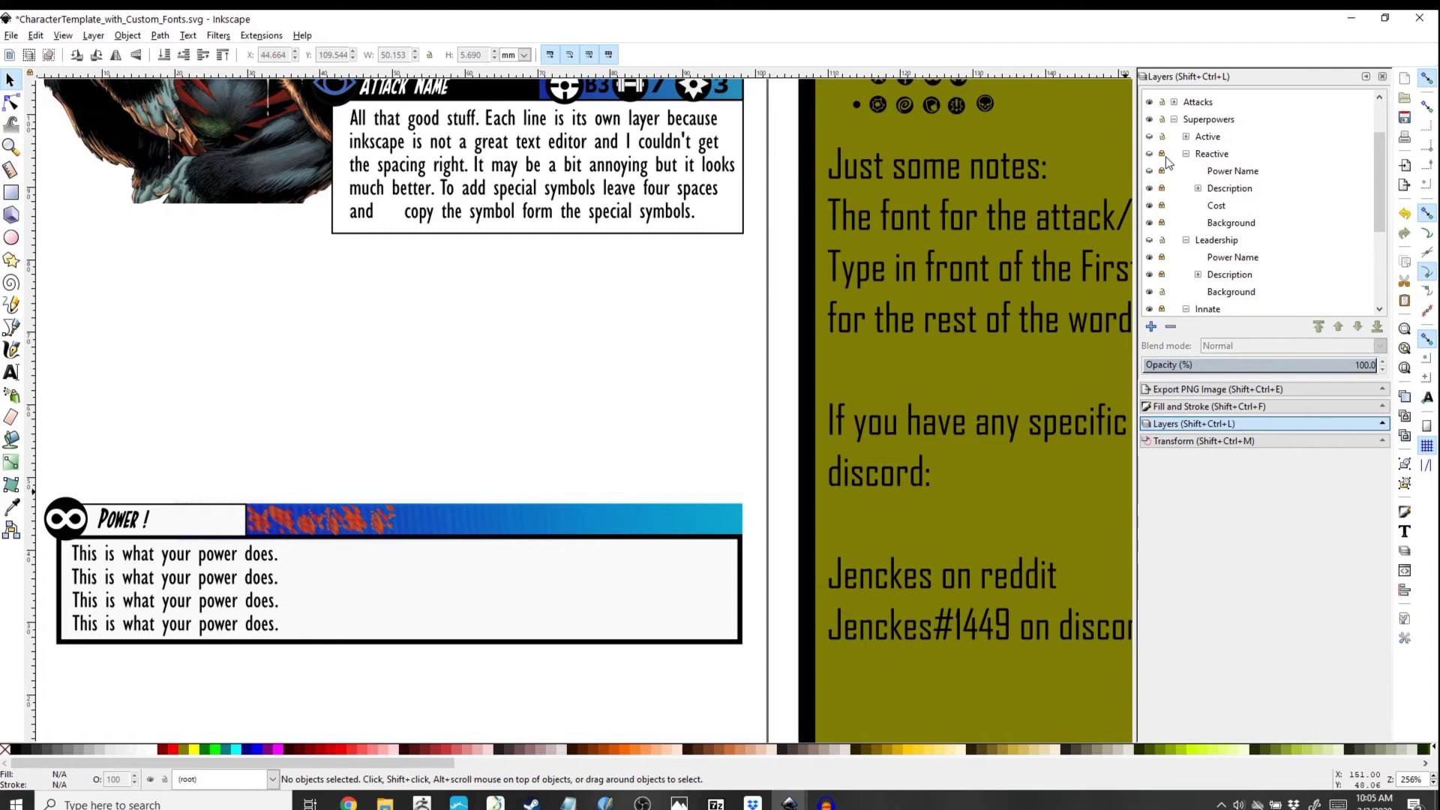
pyautogui.scroll(-1, 1173, 246)
pyautogui.scroll(-1, 1177, 250)
pyautogui.scroll(-1, 1189, 277)
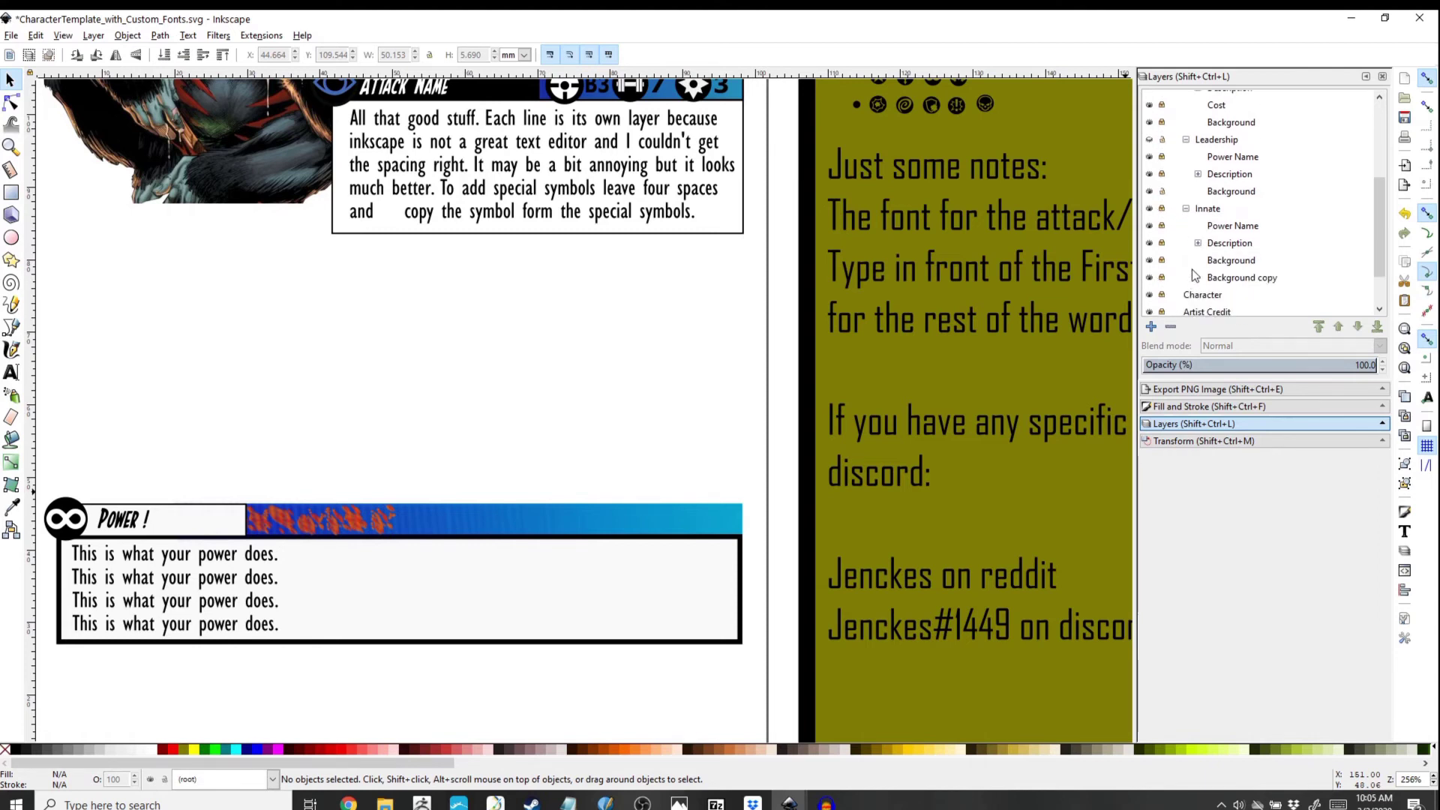
pyautogui.click(1149, 260)
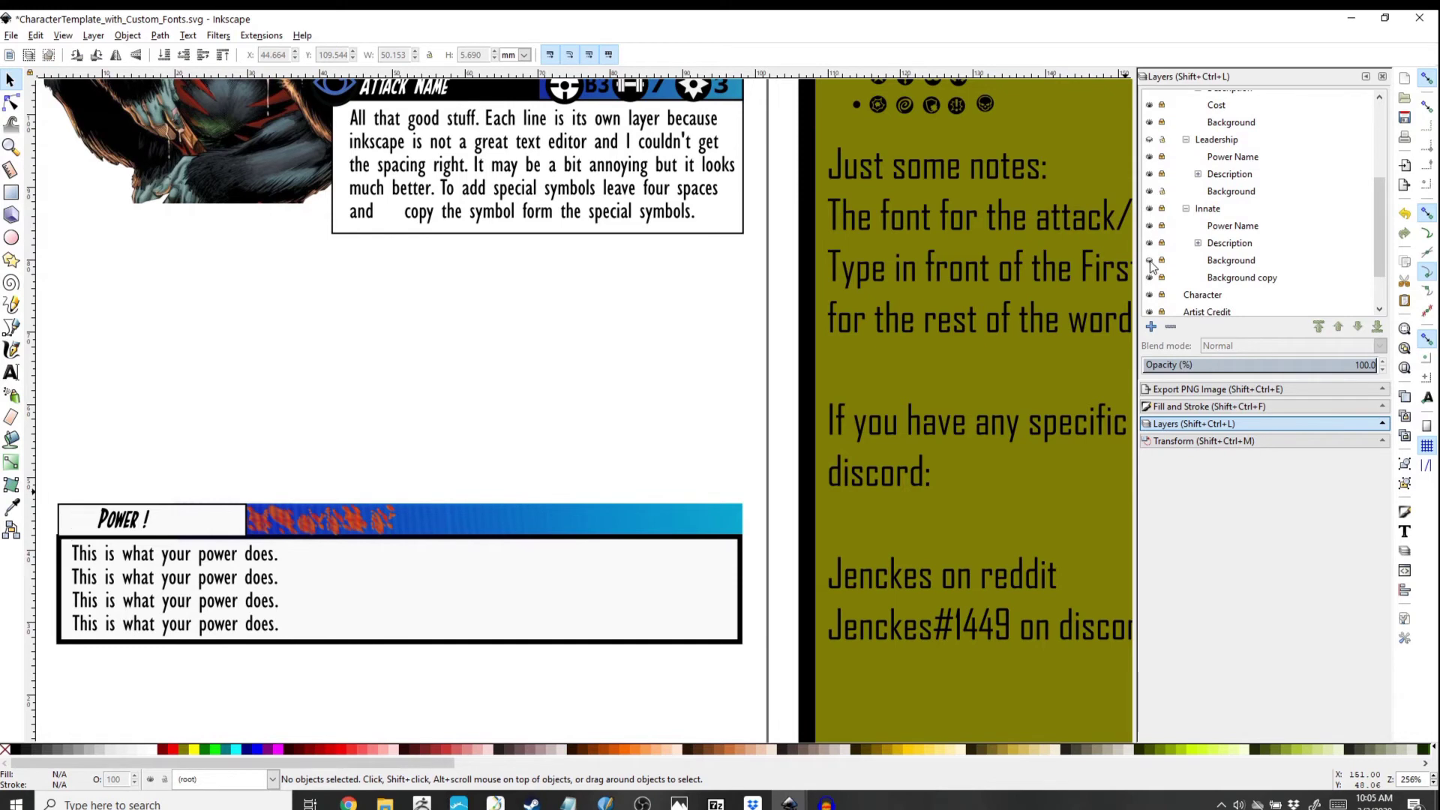
pyautogui.click(1150, 277)
pyautogui.click(1149, 278)
# Step: Duplicate the Innate Background copy layer and move the duplicate beneath Background in the Leadership group
pyautogui.click(1265, 279)
pyautogui.rightClick(1266, 279)
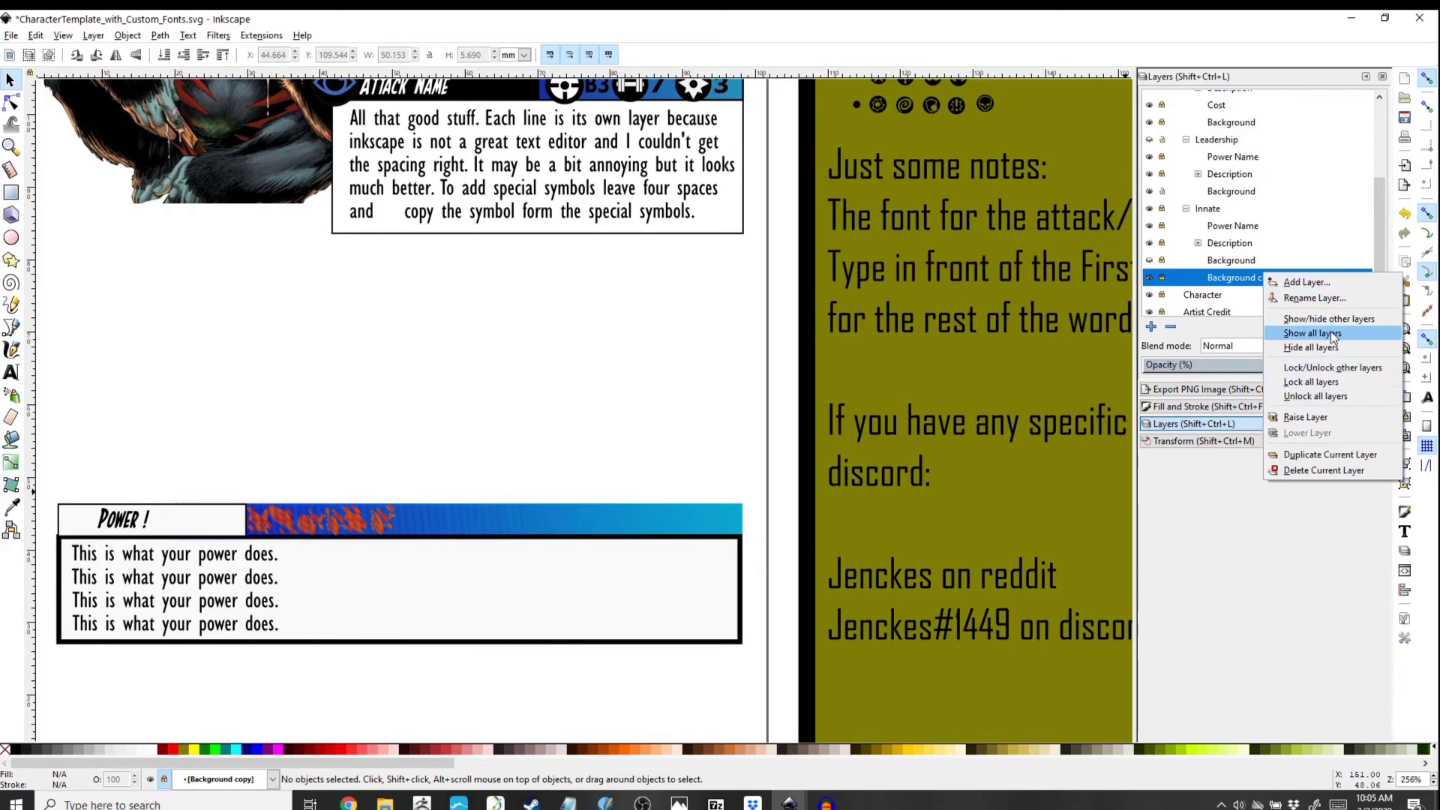
pyautogui.click(1330, 456)
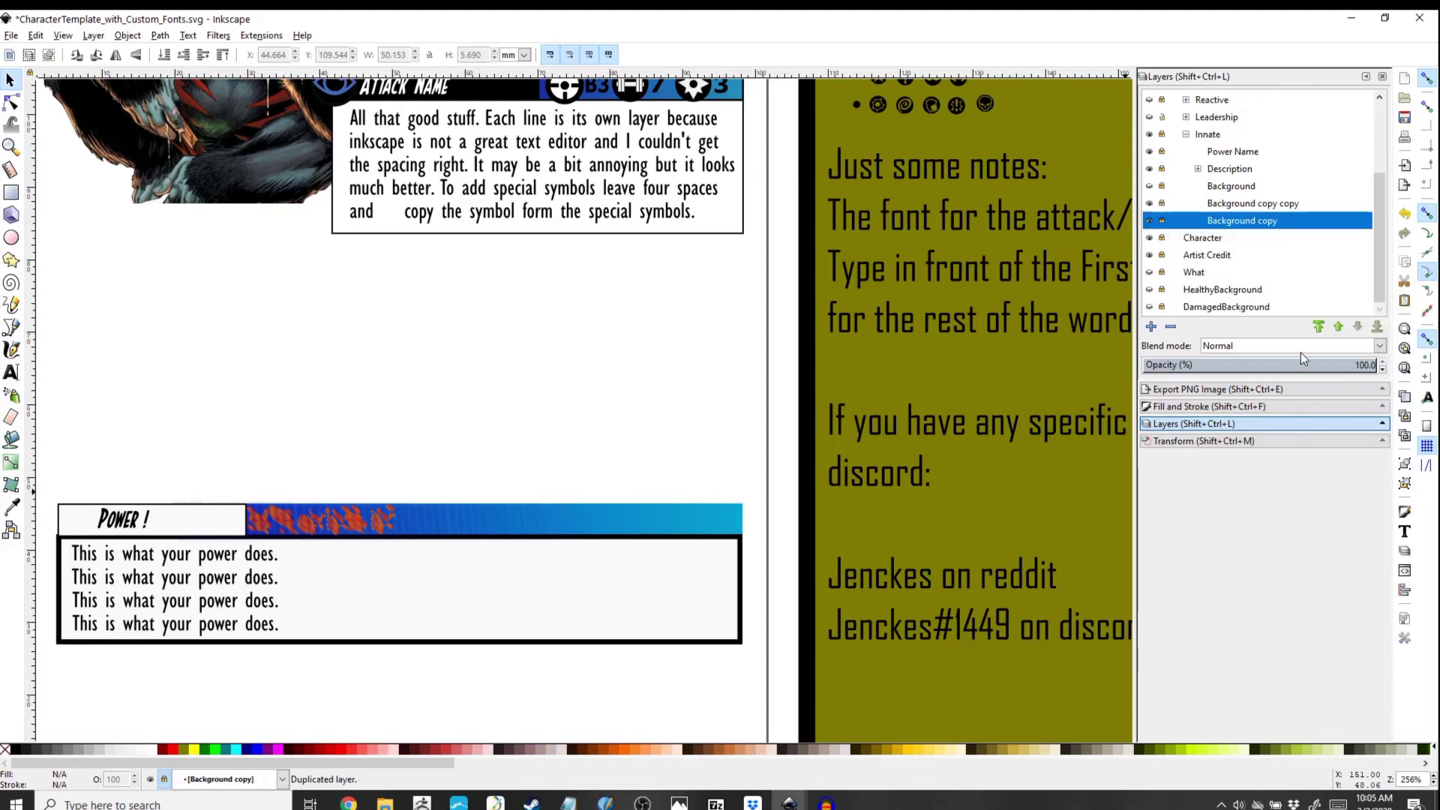
pyautogui.rightClick(1254, 237)
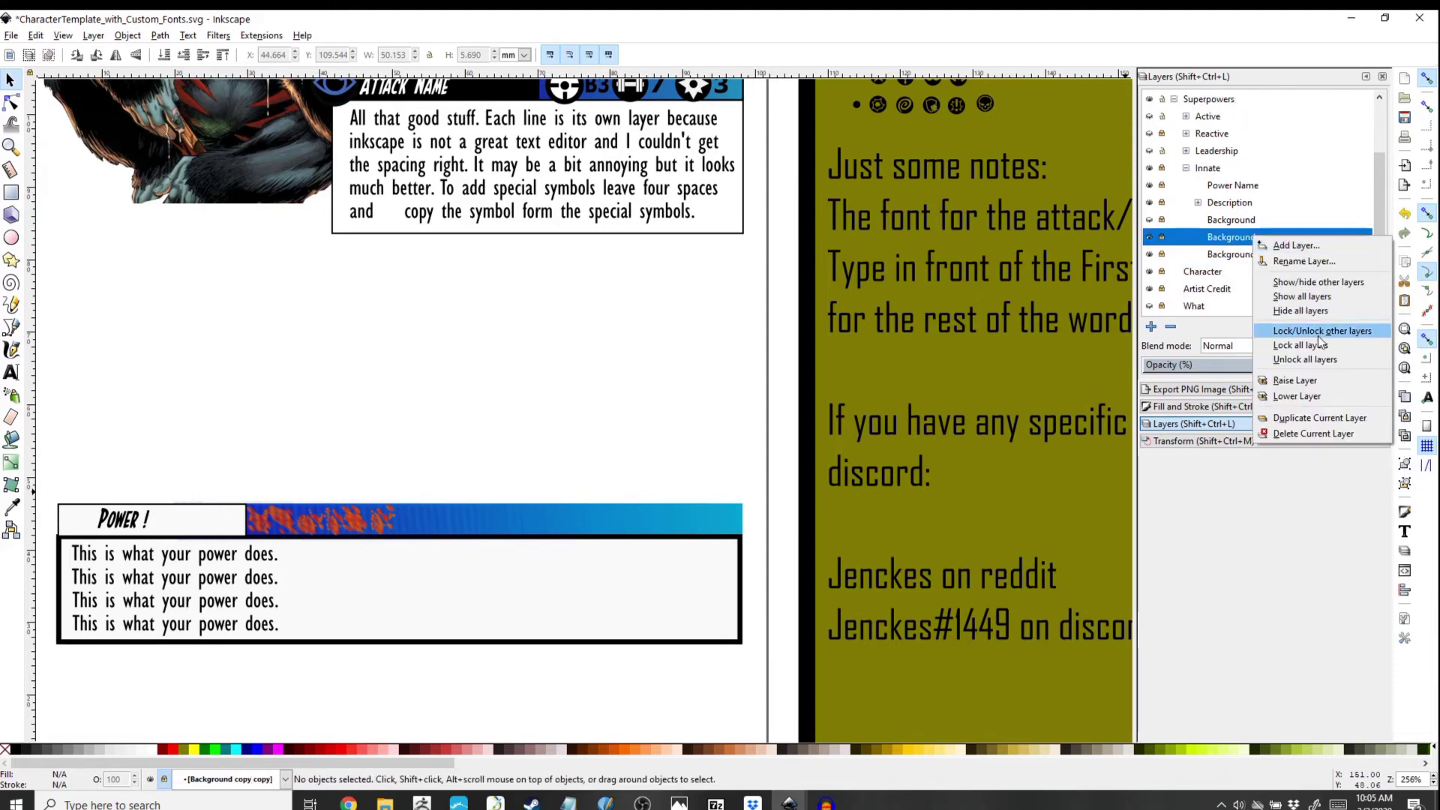
pyautogui.click(1233, 235)
pyautogui.moveTo(1234, 235); pyautogui.dragTo(1265, 212)
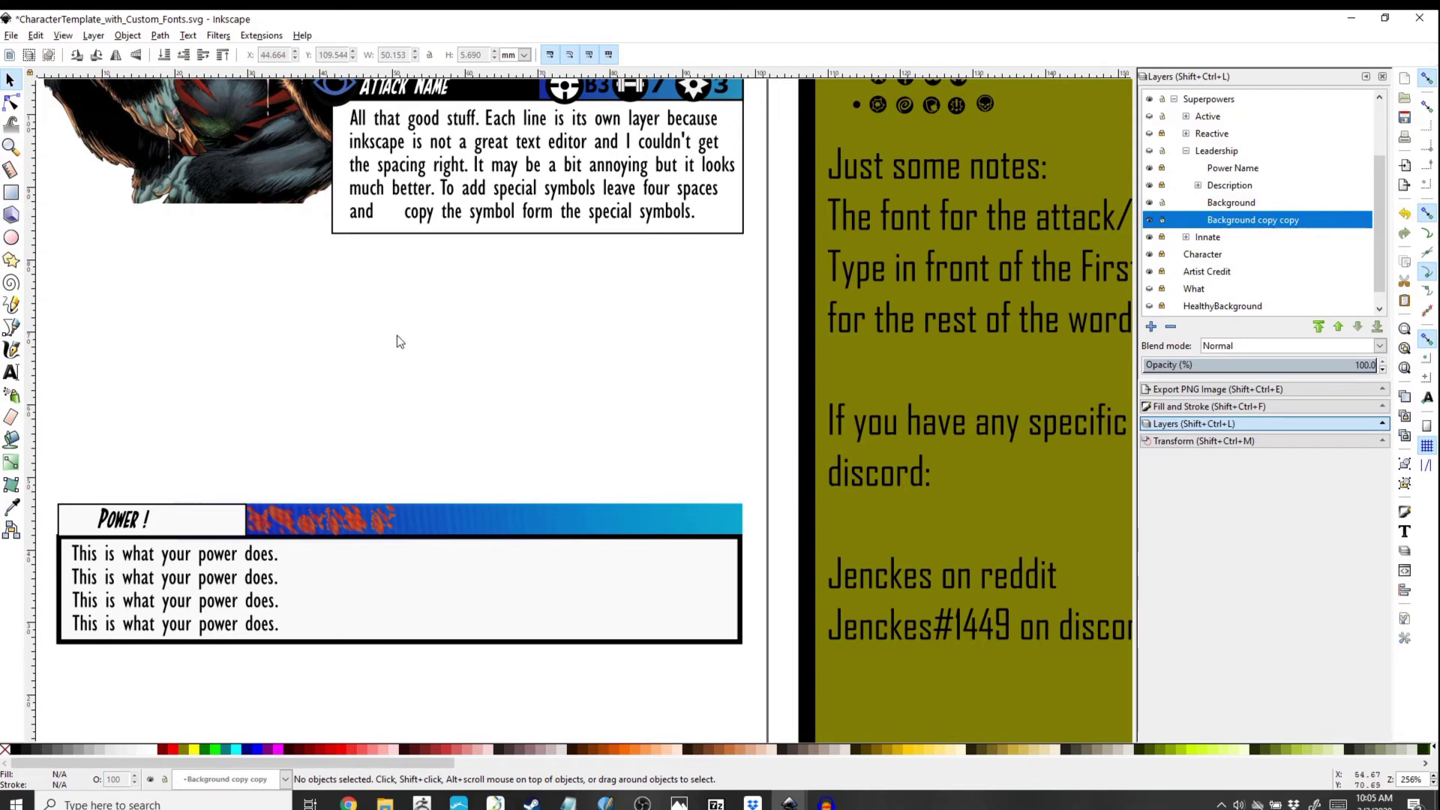
# Step: Save the card as a new Inkscape SVG named Grodd in the WIP_Only_For_Me folder
pyautogui.click(11, 35)
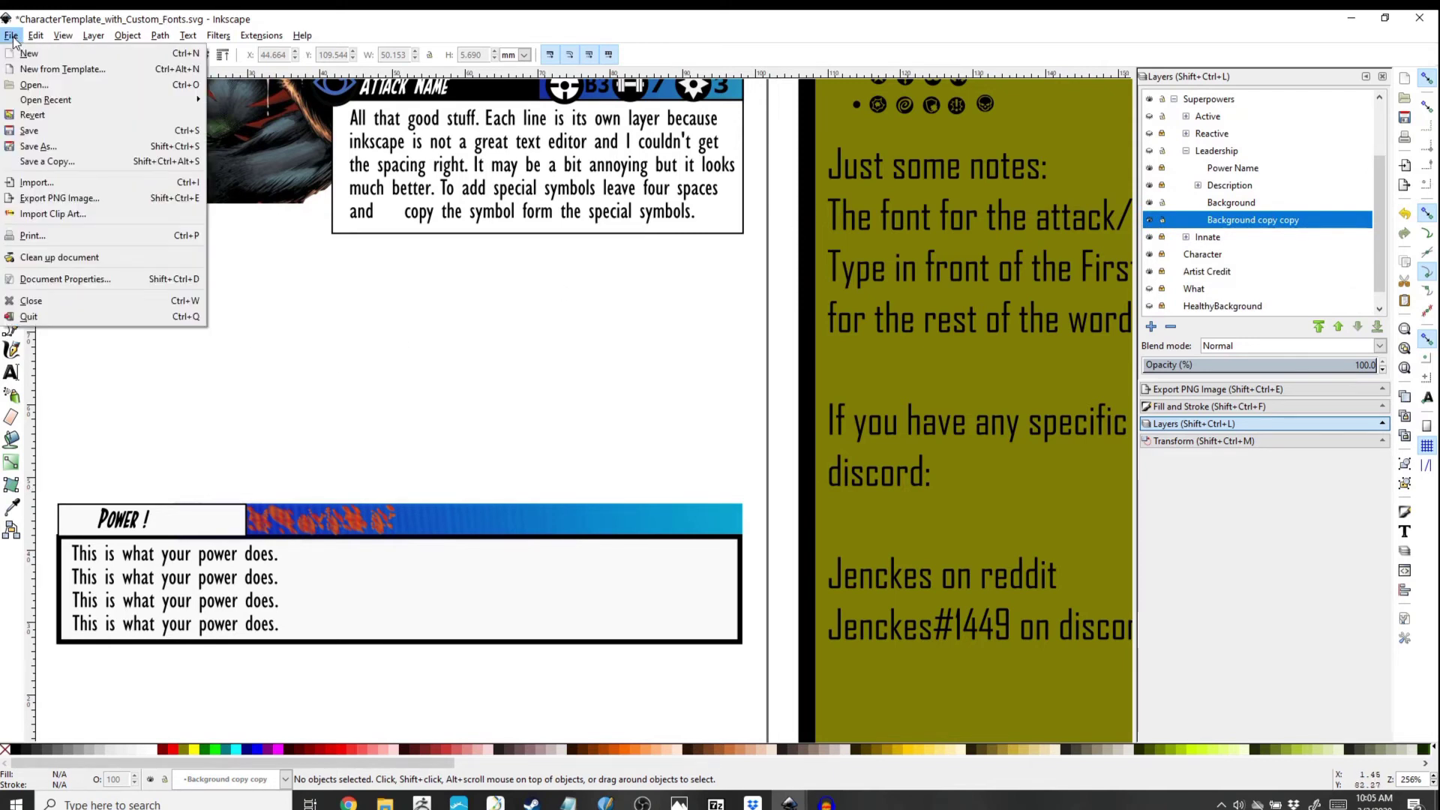
pyautogui.click(63, 146)
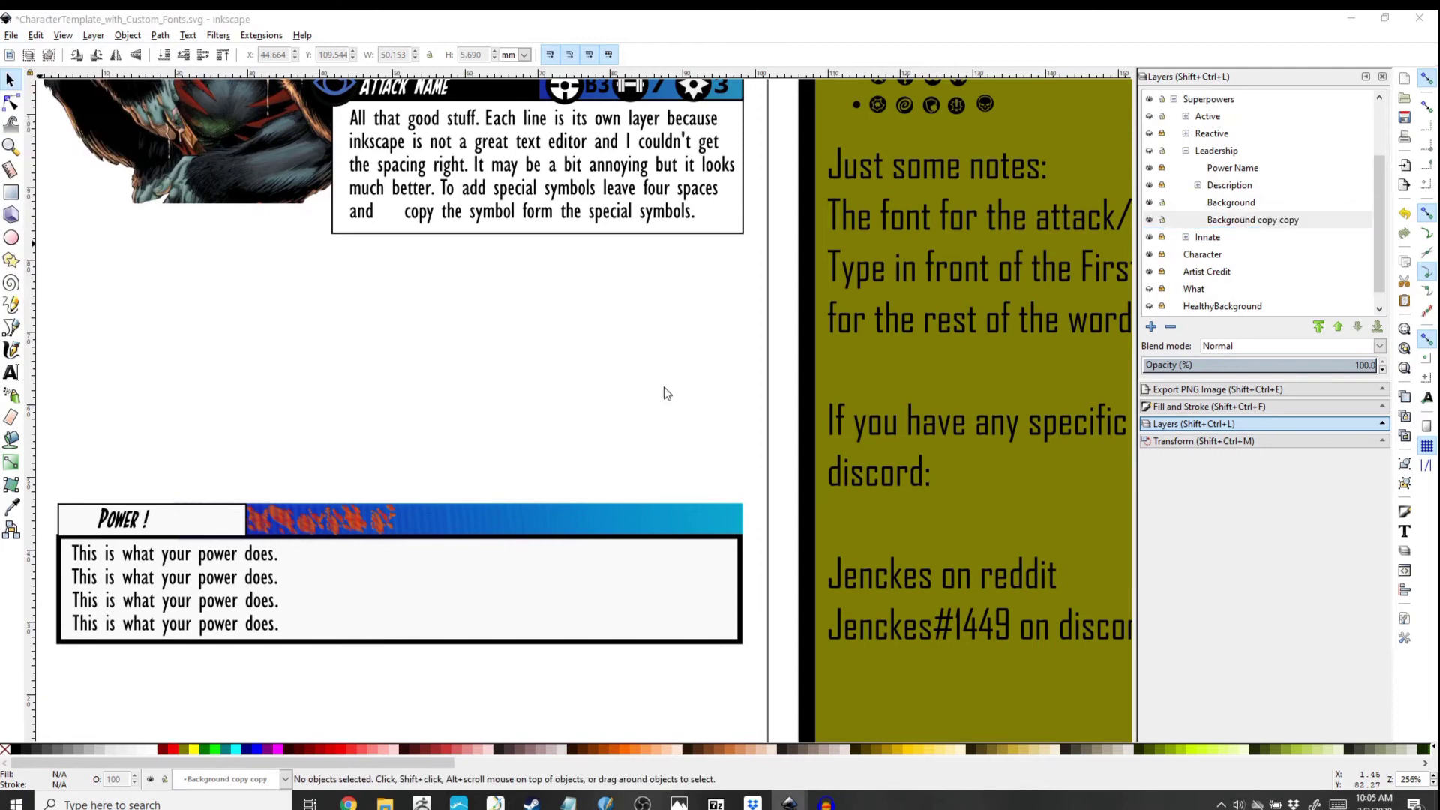
pyautogui.write('G')
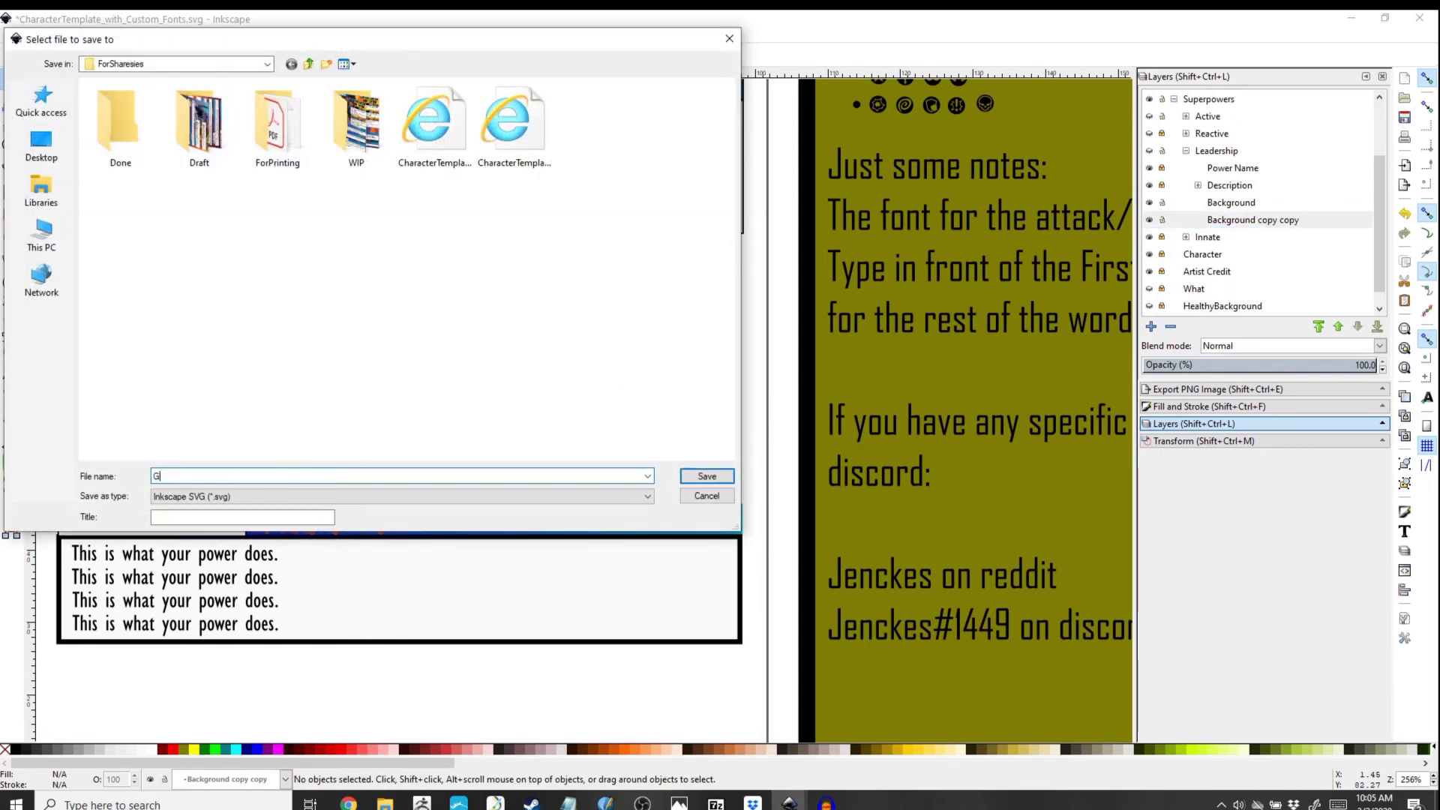
pyautogui.write('rodd')
pyautogui.click(264, 64)
pyautogui.click(168, 151)
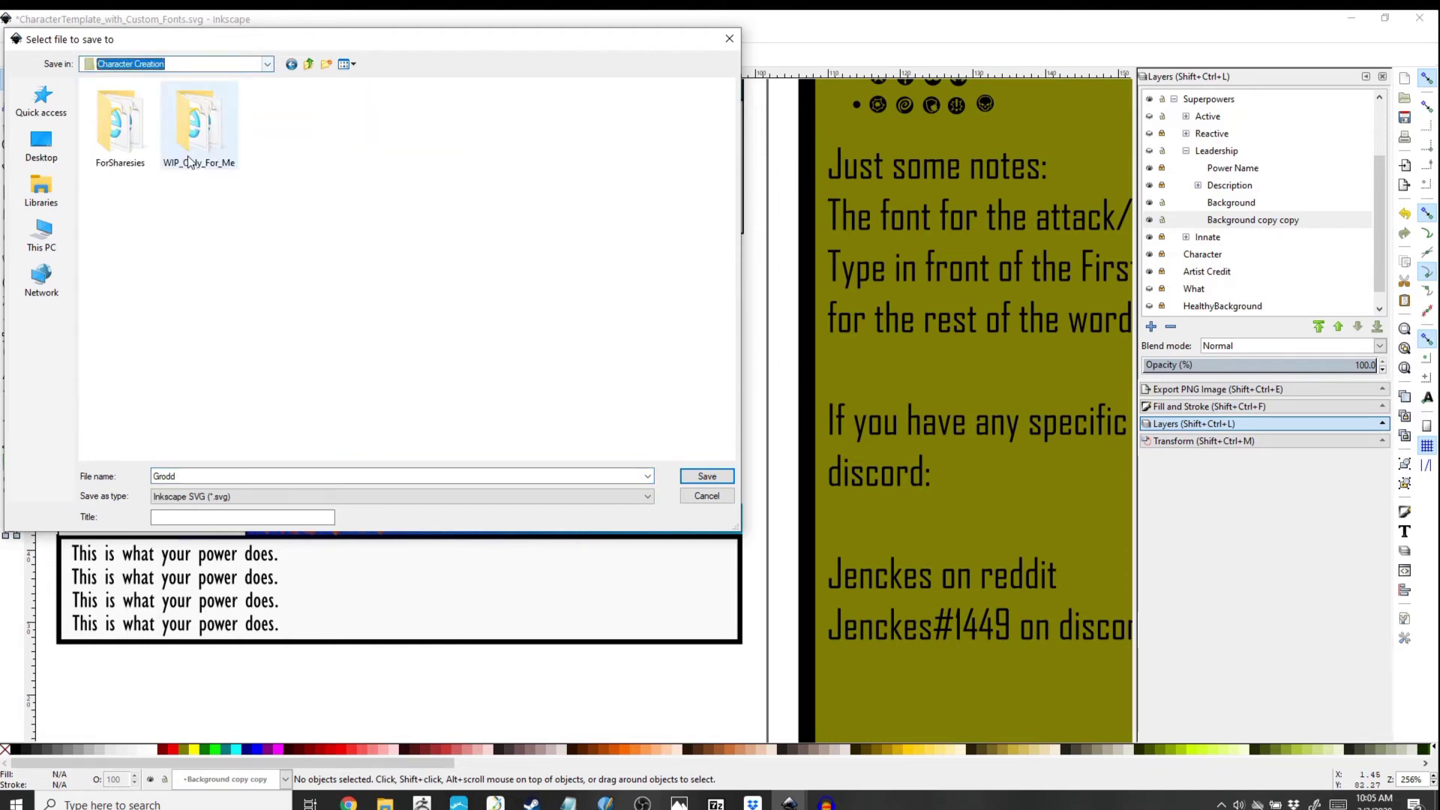
pyautogui.doubleClick(190, 151)
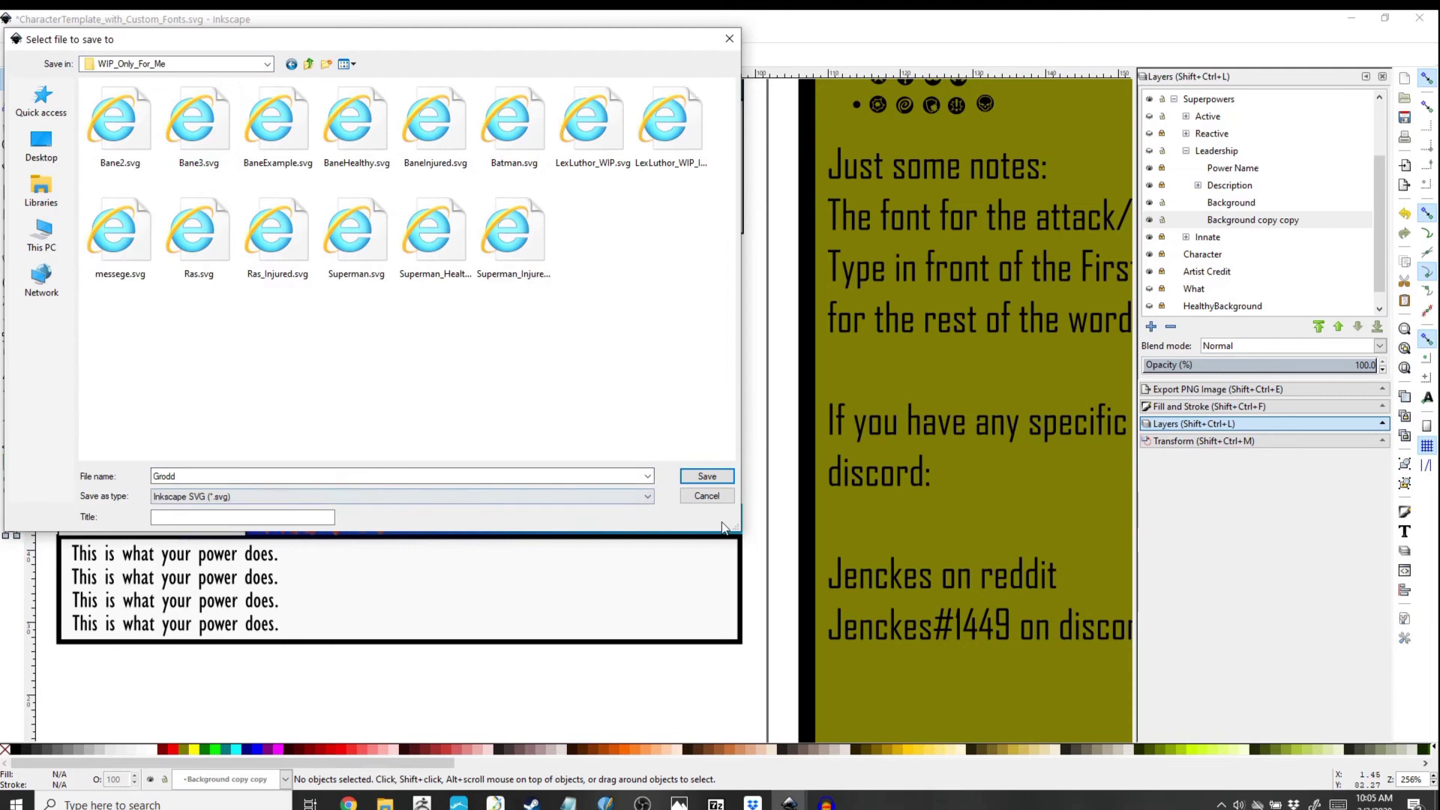
pyautogui.click(707, 477)
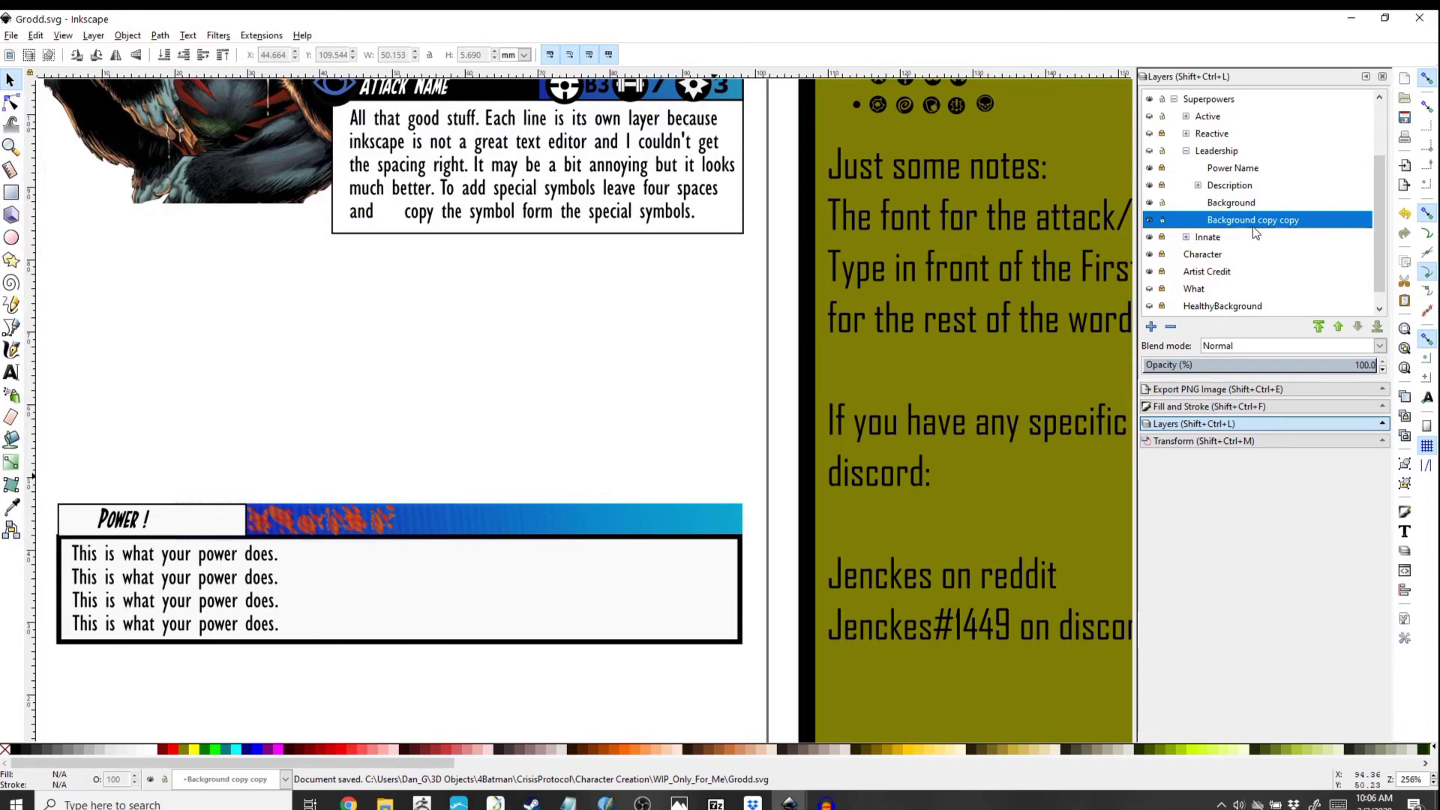
# Step: Toggle the lock on Leadership's duplicated background layer and show the Leadership power block again
pyautogui.scroll(-1, 682, 471)
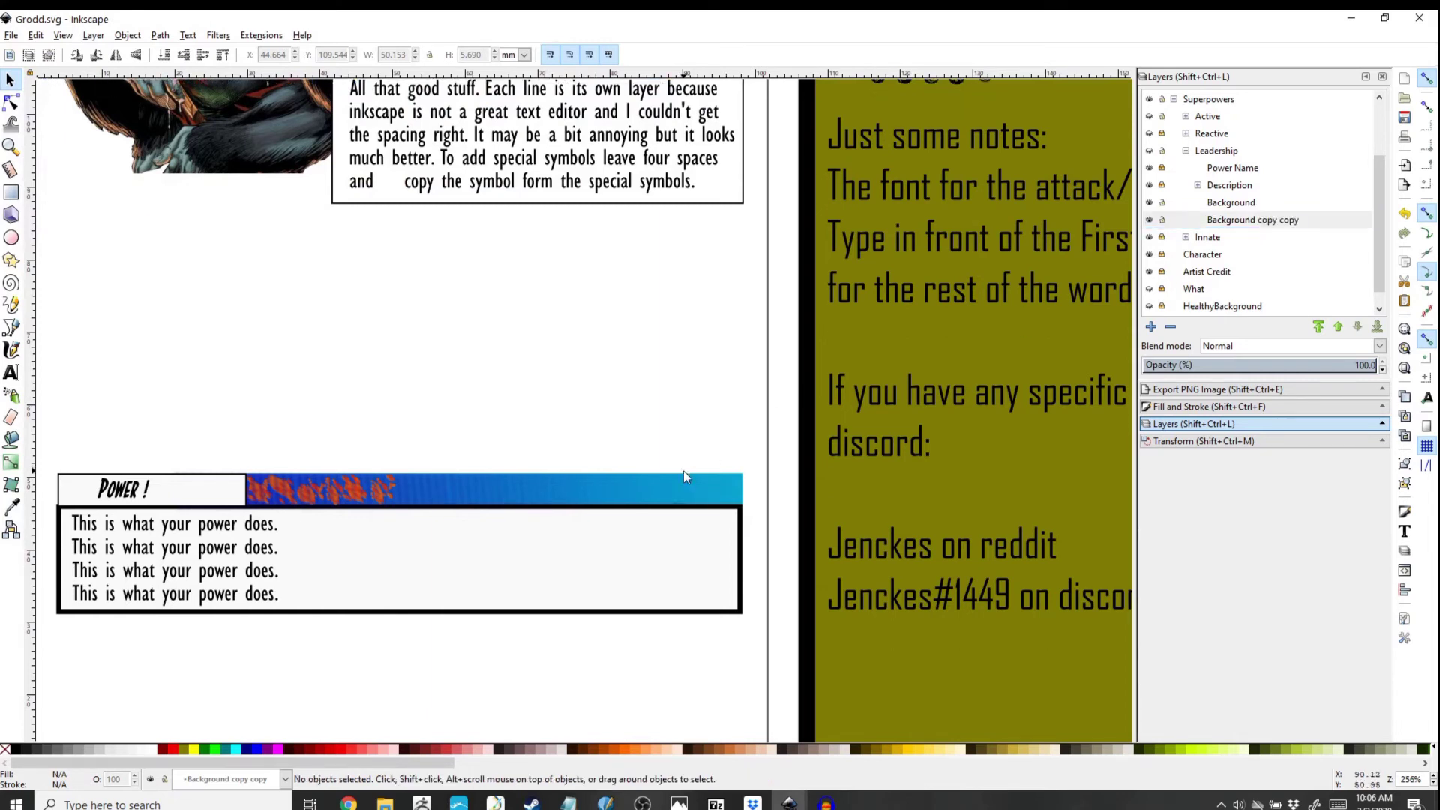
pyautogui.scroll(-4, 684, 473)
pyautogui.scroll(1, 510, 561)
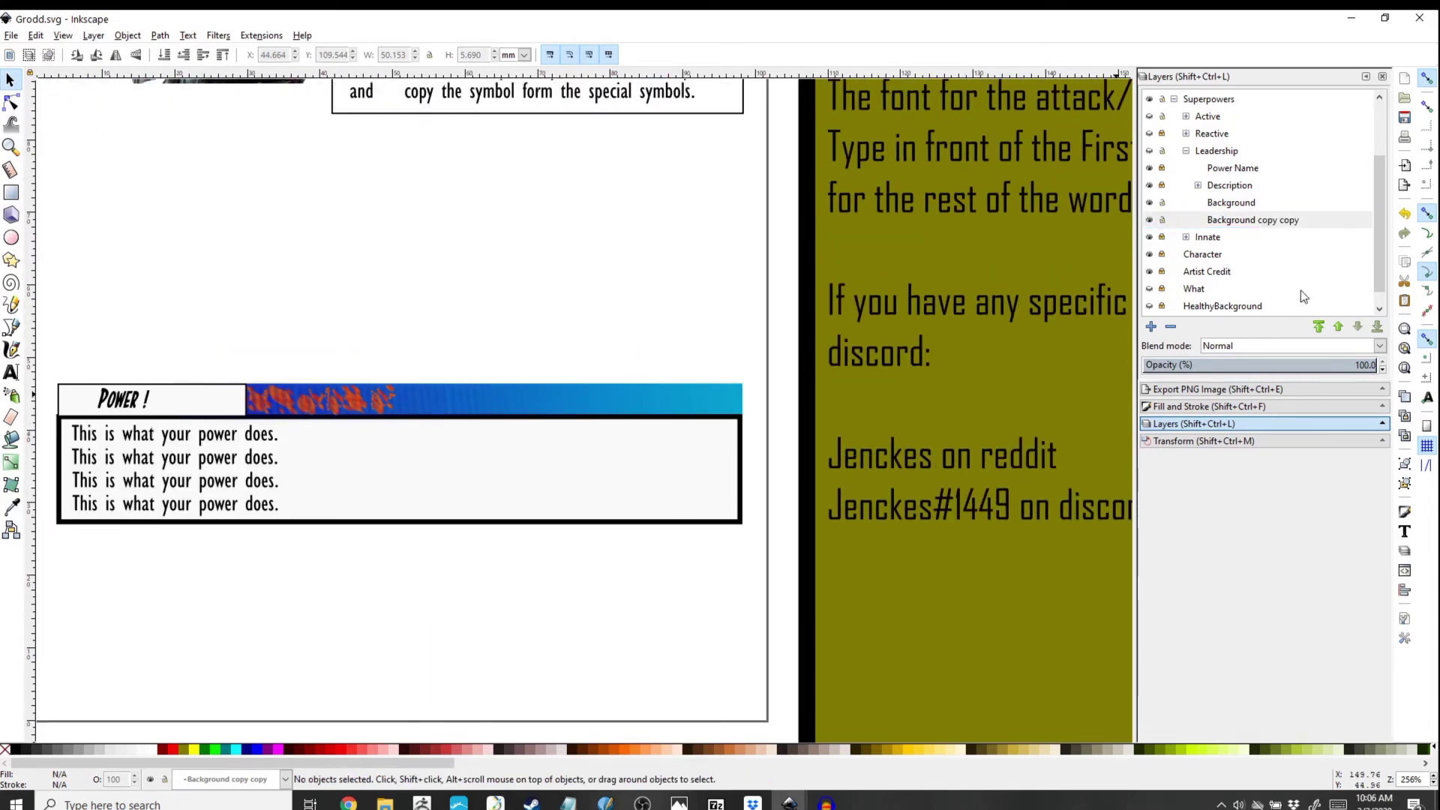
pyautogui.click(1161, 219)
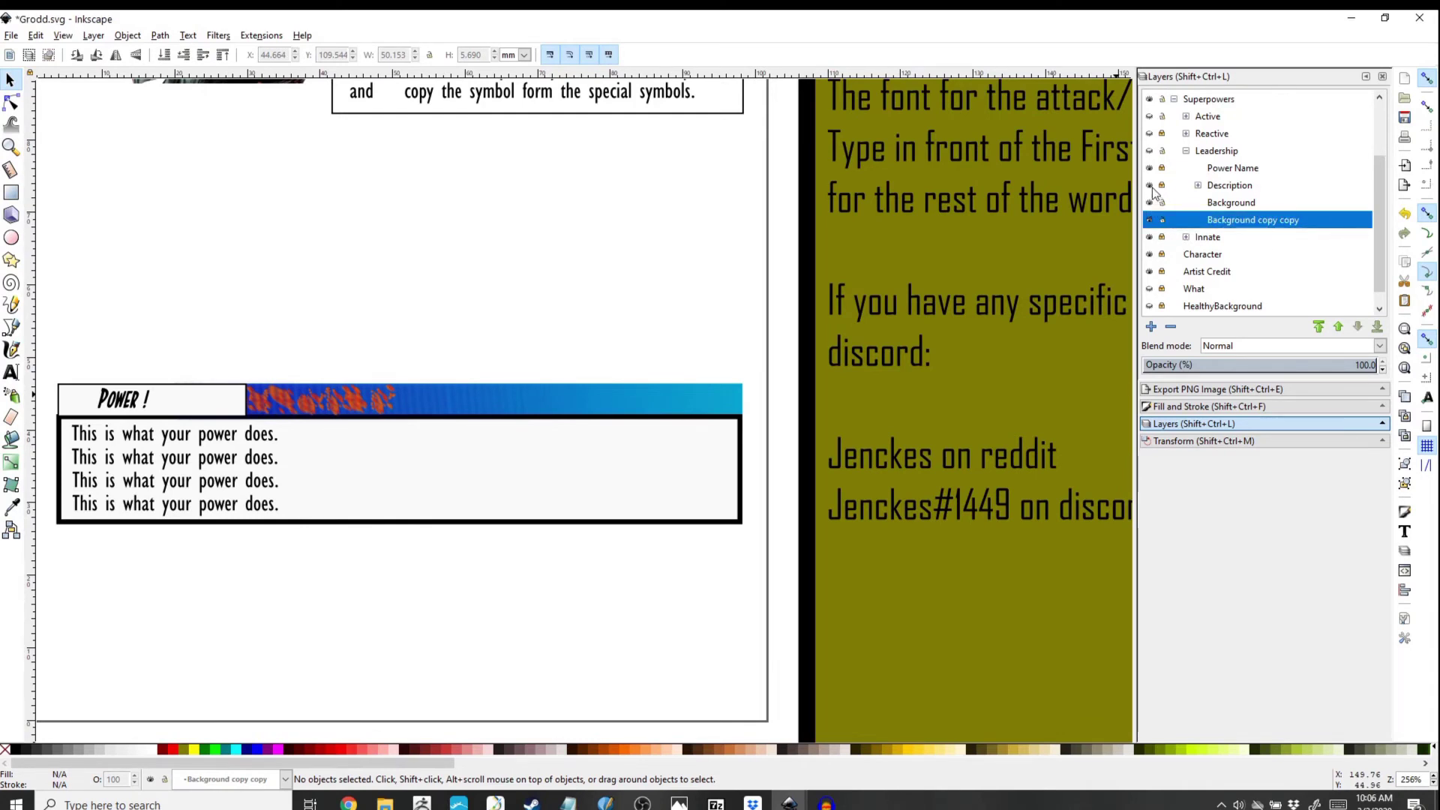
pyautogui.scroll(1, 1167, 186)
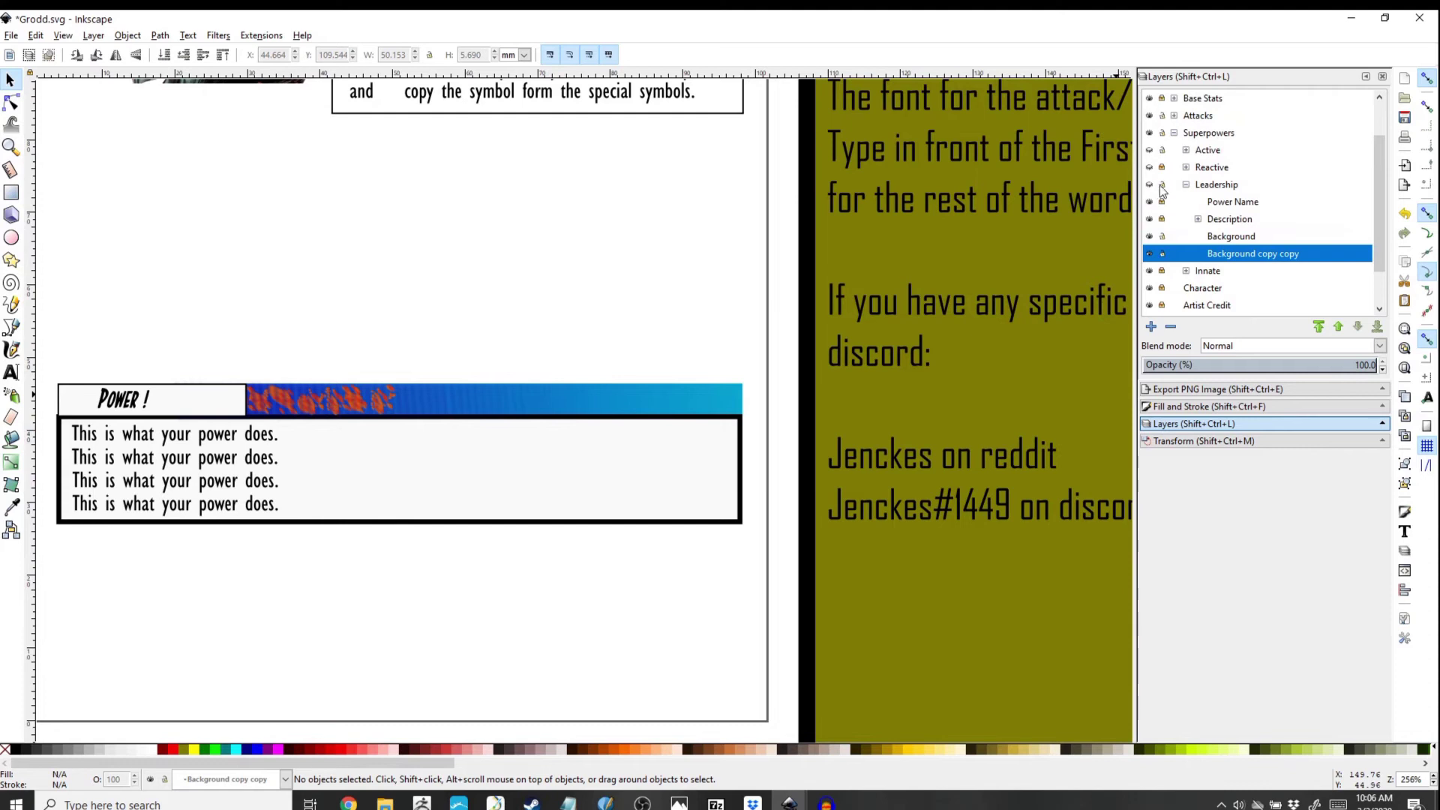
pyautogui.click(1150, 185)
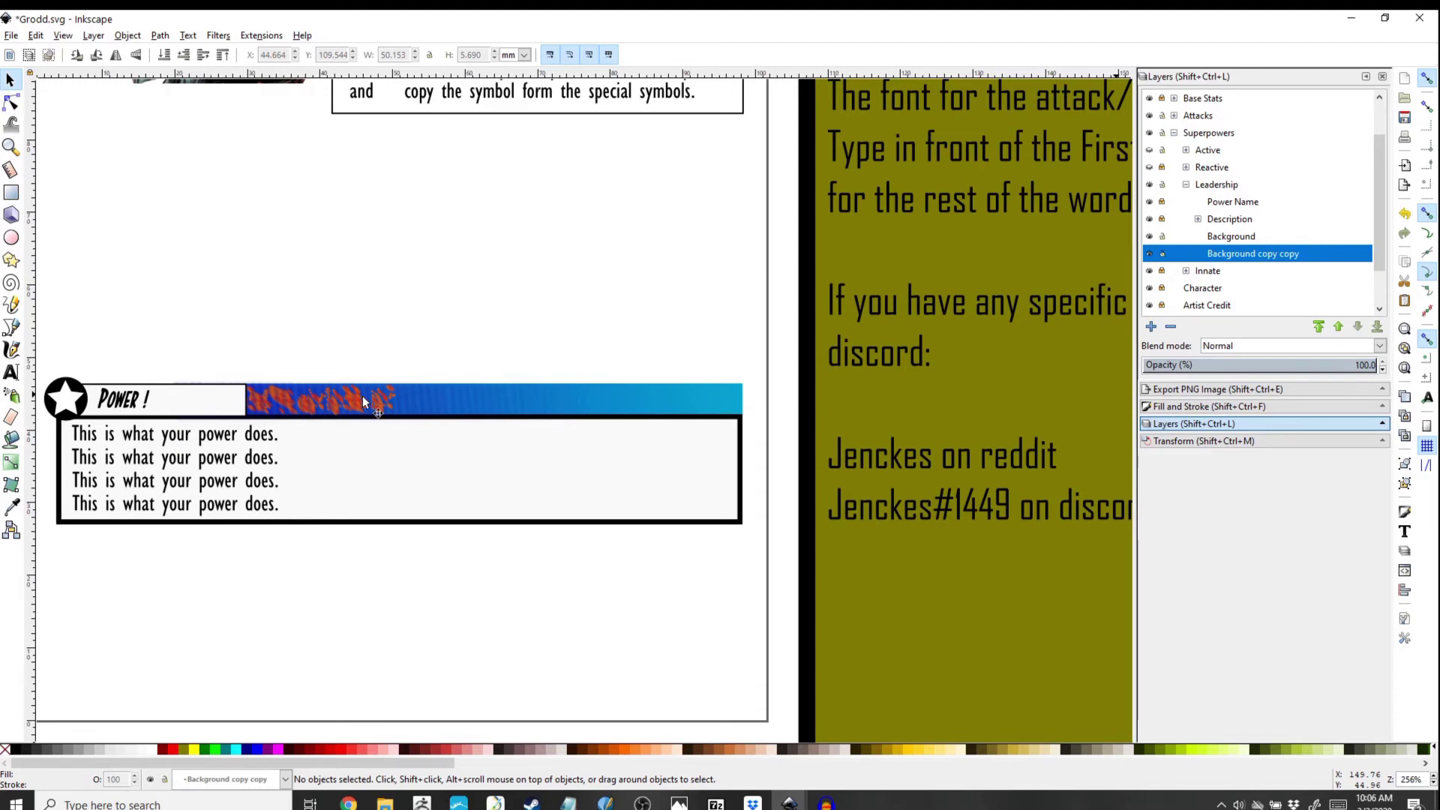
# Step: Insert the word "MIND" into the placeholder power name text of the Leadership block
pyautogui.scroll(2, 755, 481)
pyautogui.scroll(1, 754, 482)
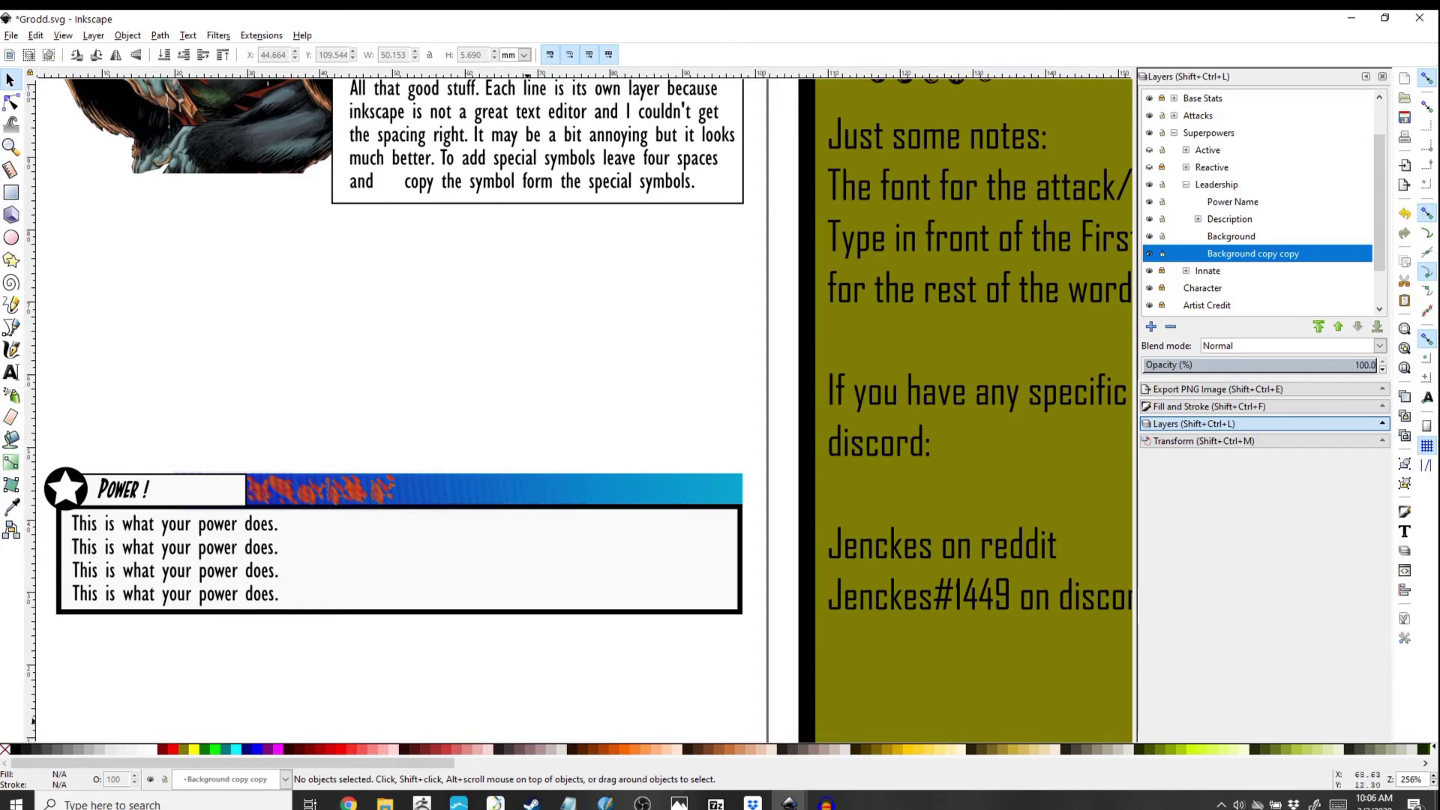
pyautogui.click(109, 493)
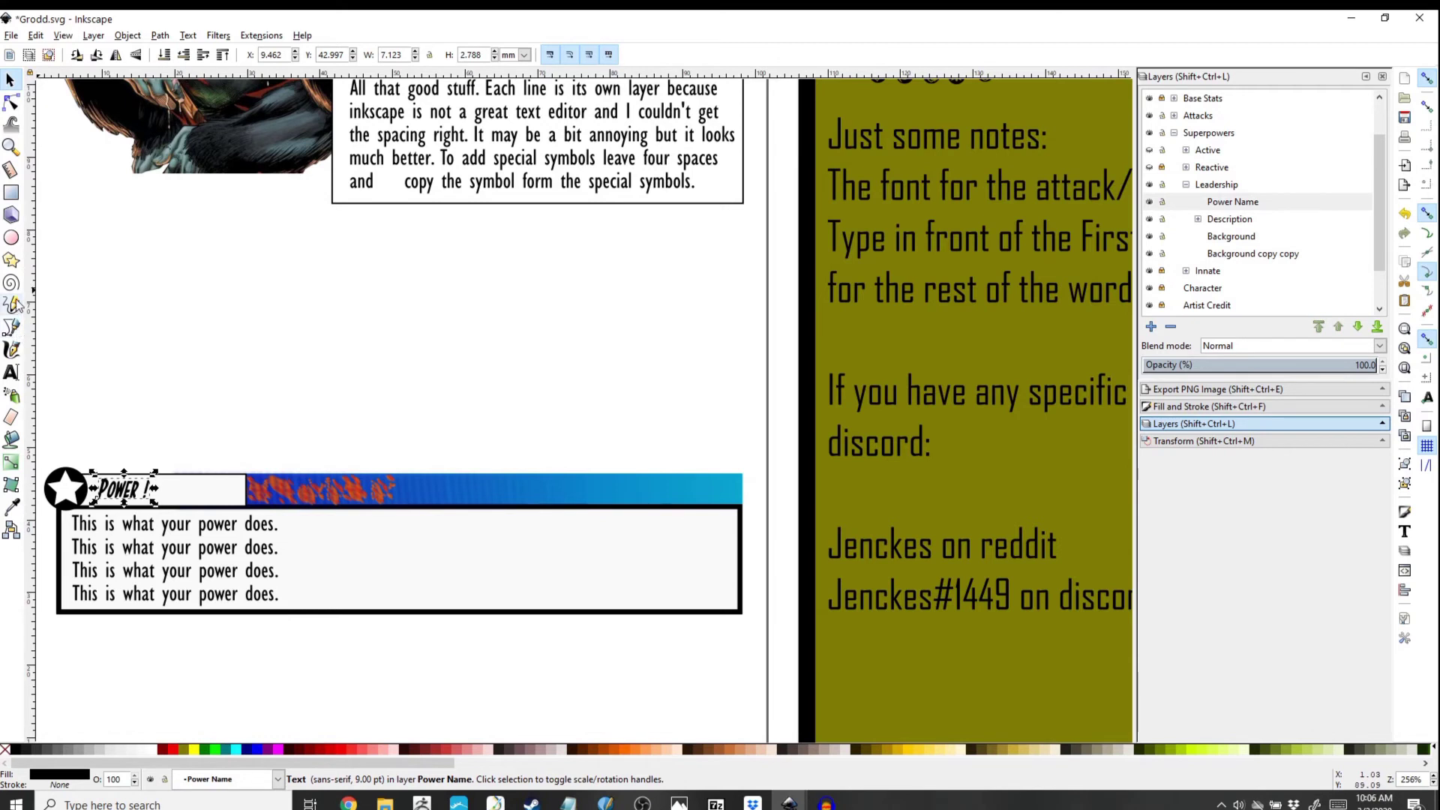
pyautogui.click(12, 372)
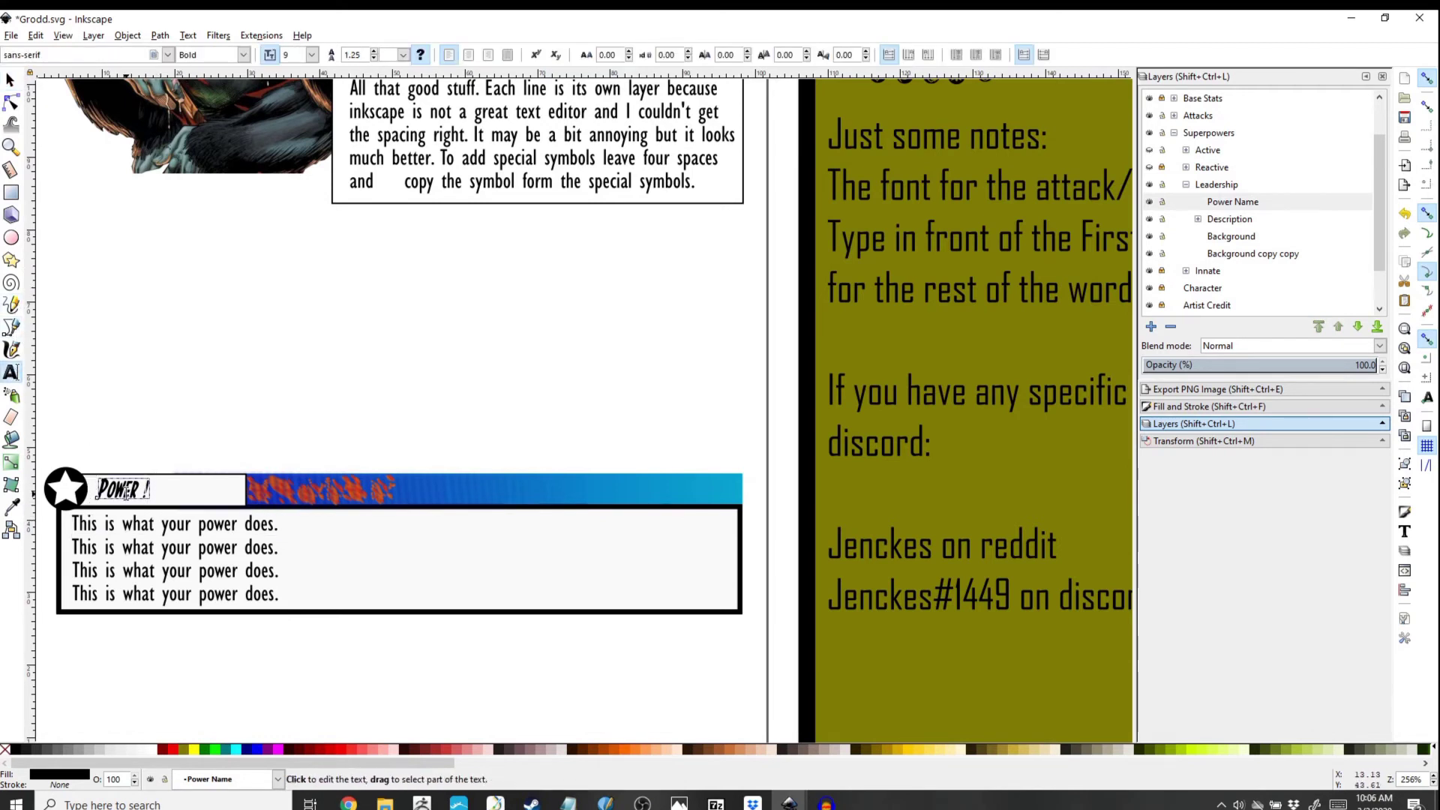
pyautogui.click(125, 495)
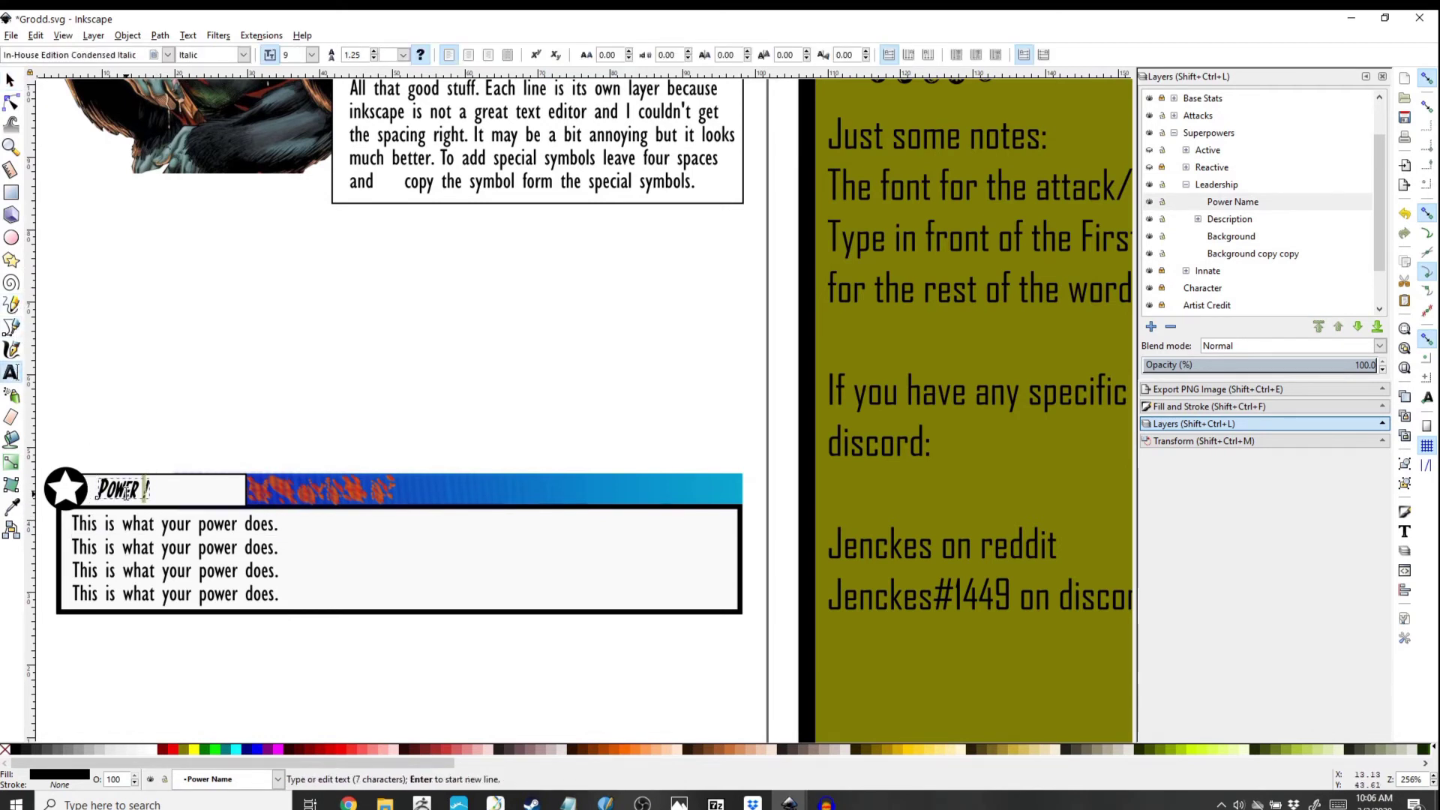
pyautogui.press('BackSpace')
pyautogui.press('BackSpace')
pyautogui.write('N')
pyautogui.write('IND')
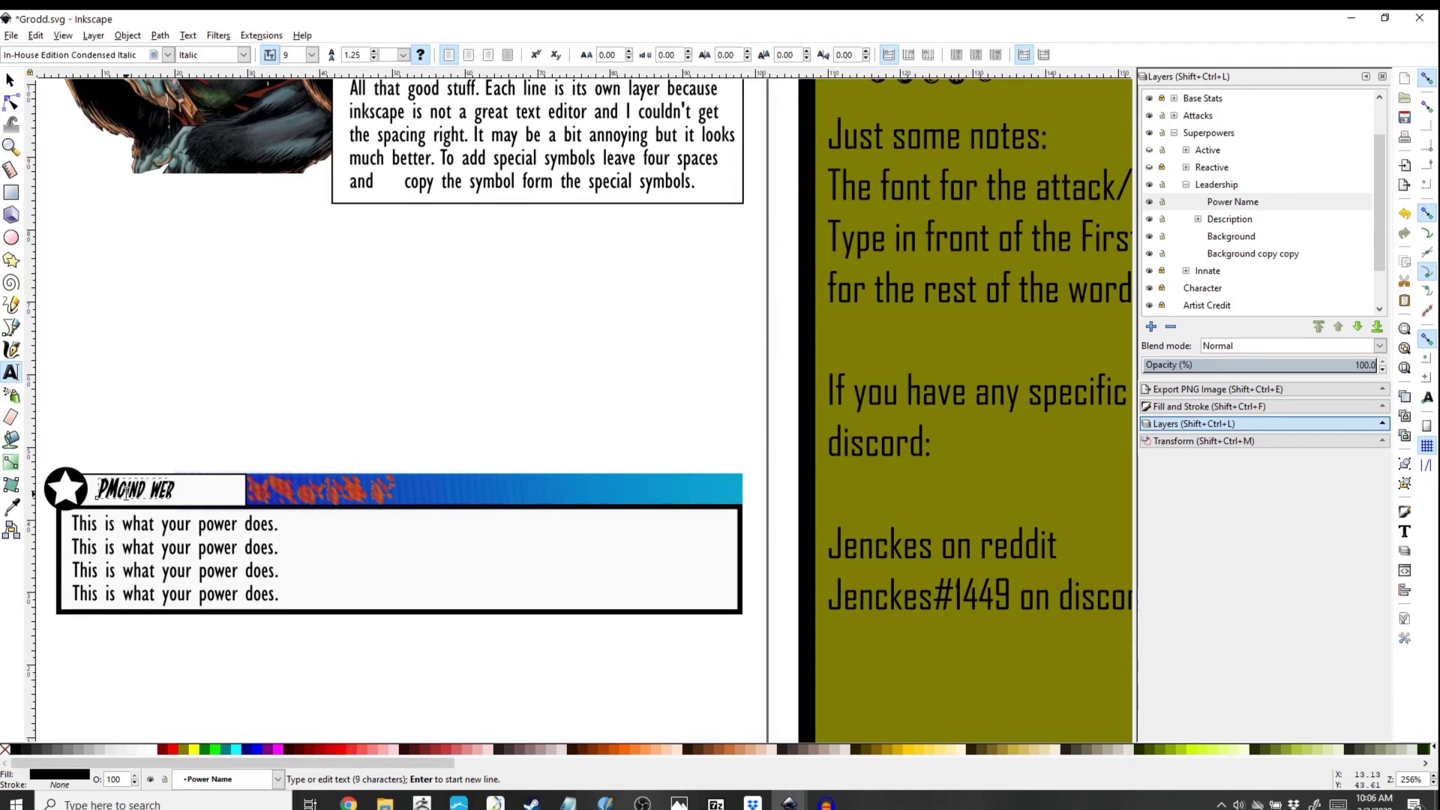
# Step: Delete the leftover placeholder letters around the new word so the Leadership power name reads "Mind"
pyautogui.hotkey('shift', 'Right')
pyautogui.hotkey('shift', 'Right')
pyautogui.hotkey('shift', 'Right')
pyautogui.hotkey('shift', 'Right')
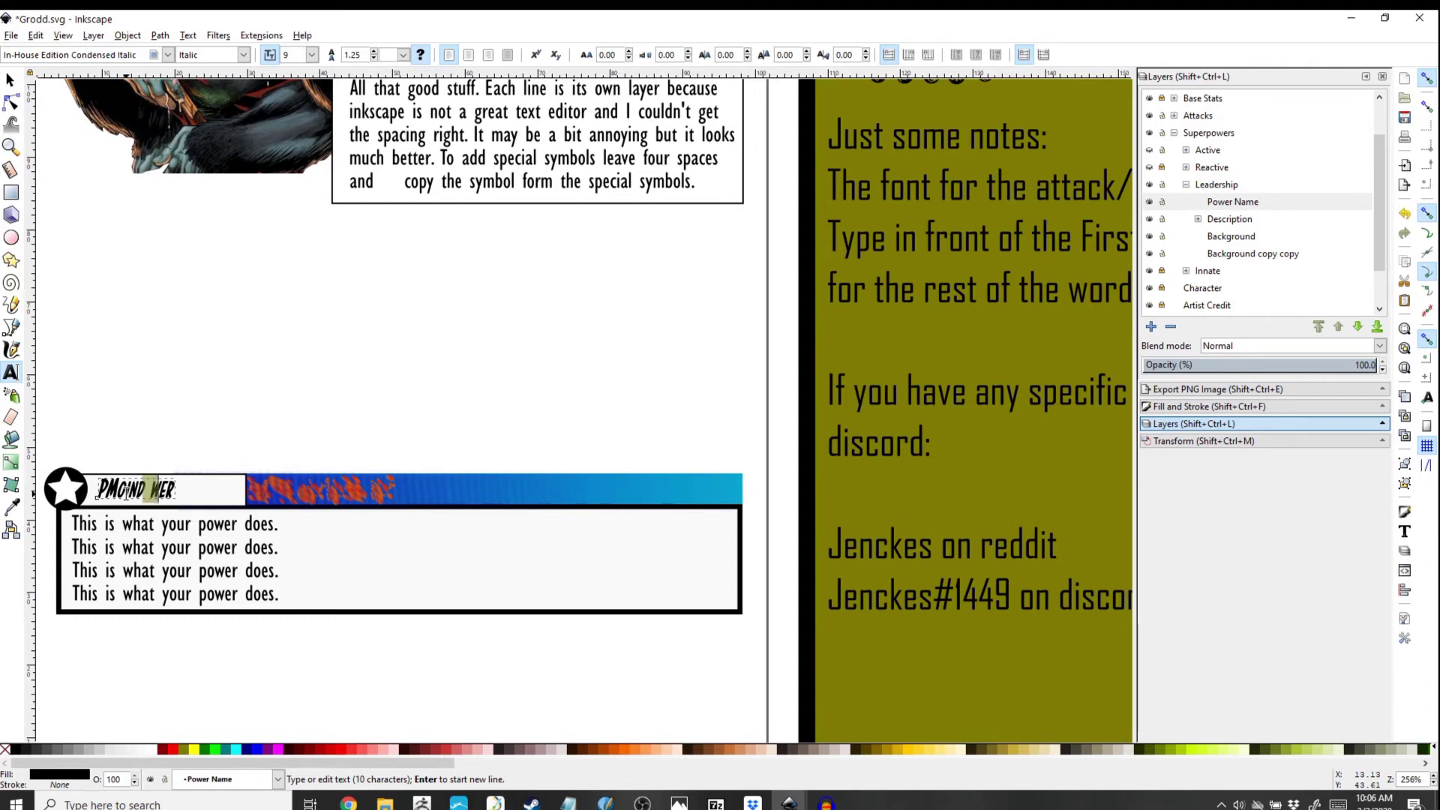
pyautogui.press('Delete')
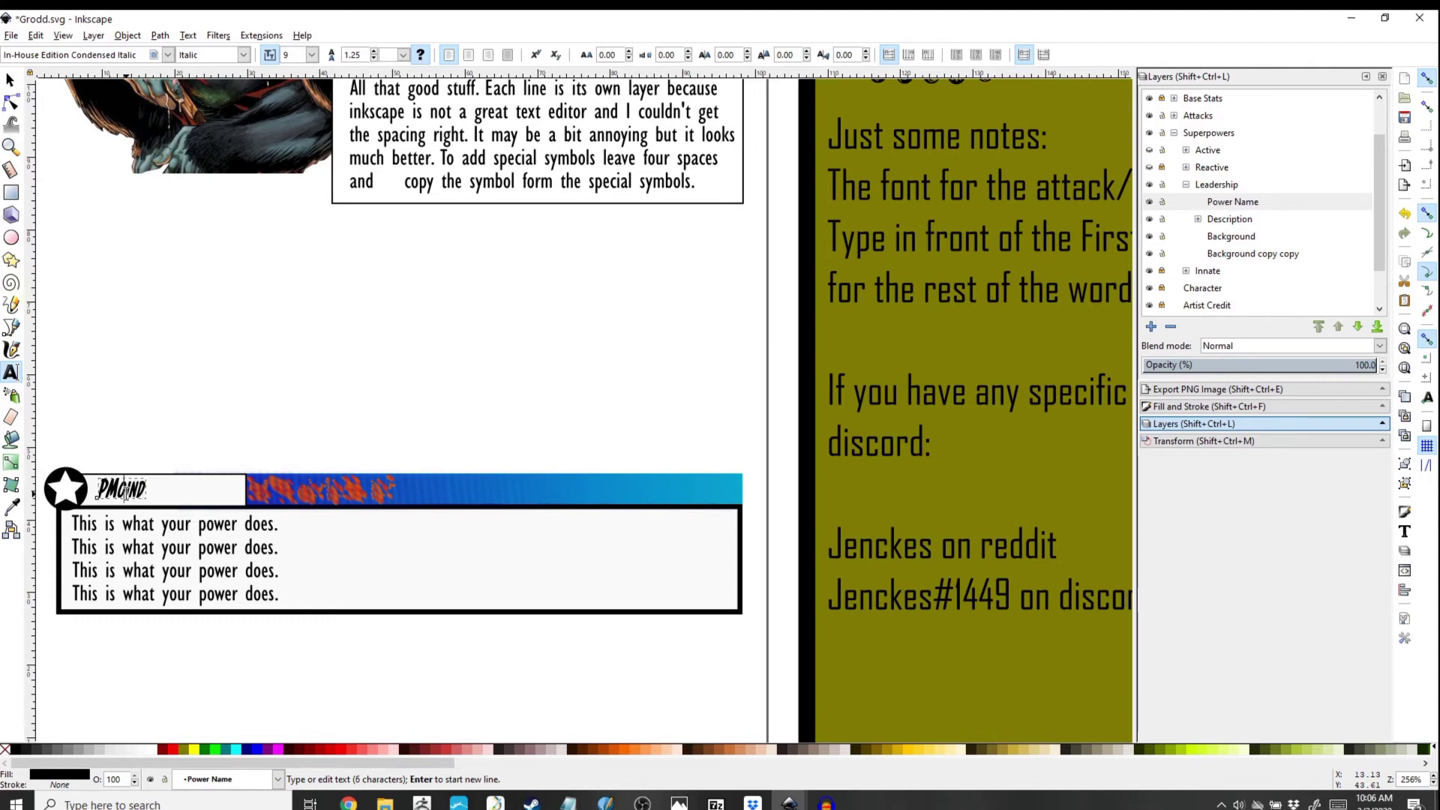
pyautogui.press('Delete')
pyautogui.press('BackSpace')
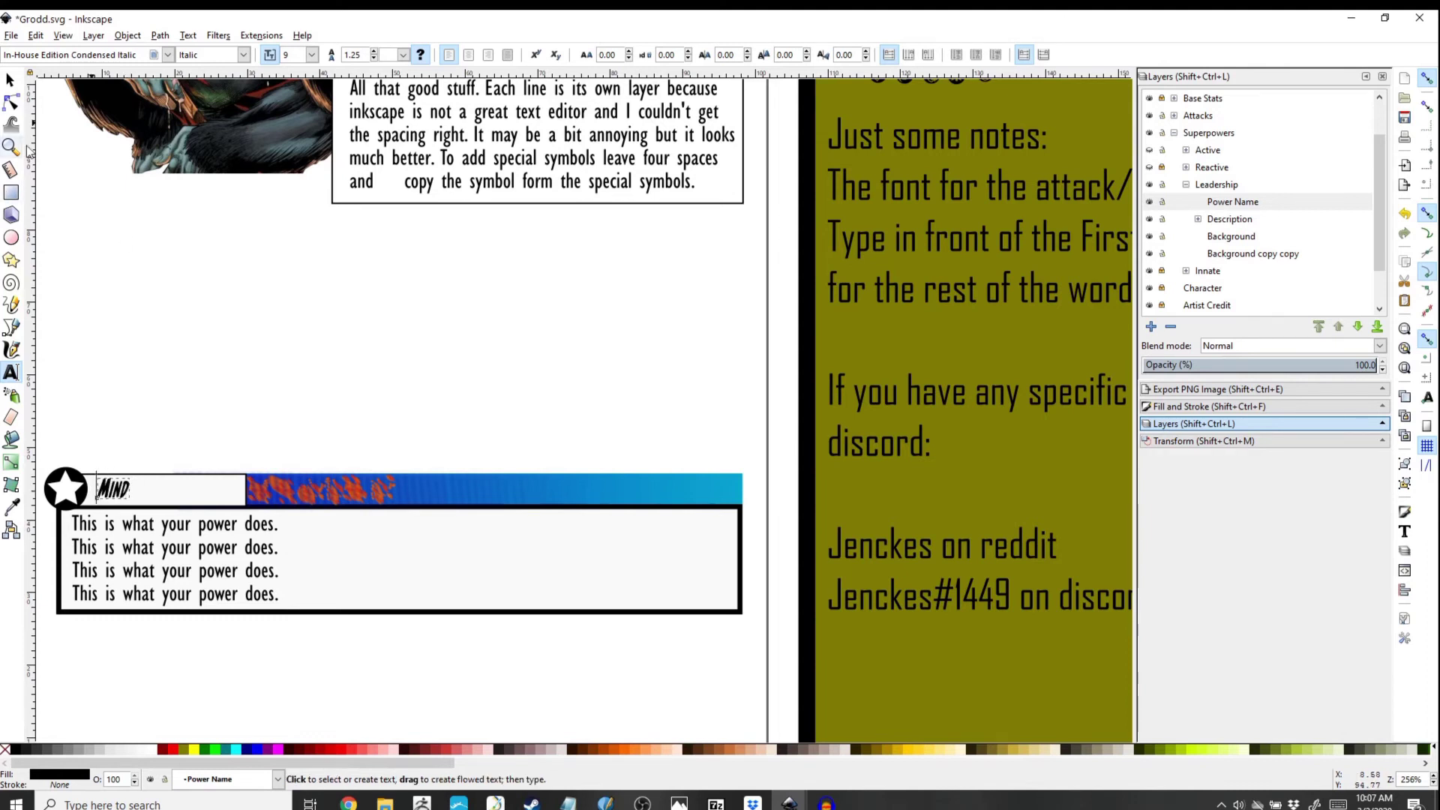
# Step: Duplicate the "Mind" text and place the copy just after the original on the same line, at about X 14.6 mm
pyautogui.click(11, 79)
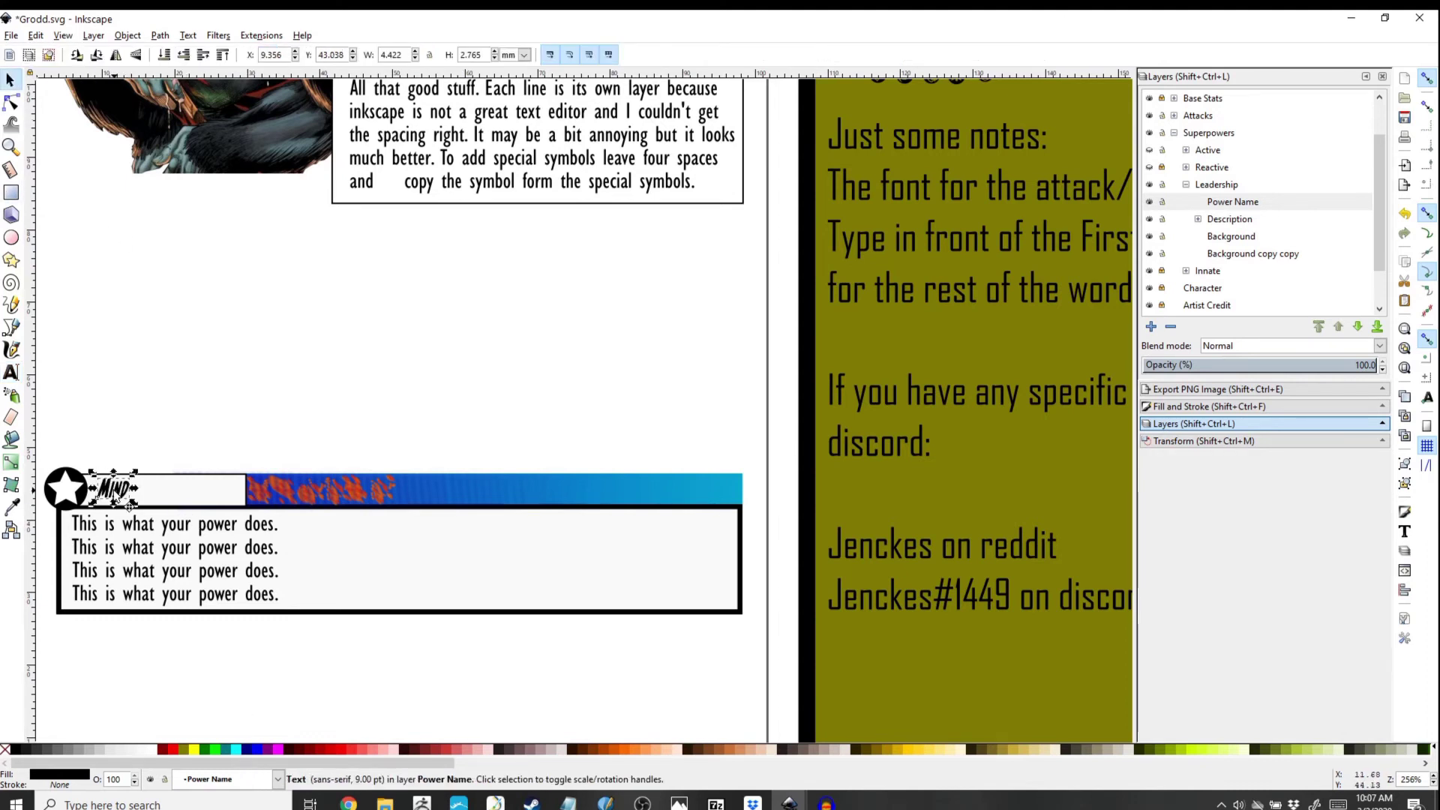
pyautogui.click(136, 449)
pyautogui.click(124, 493)
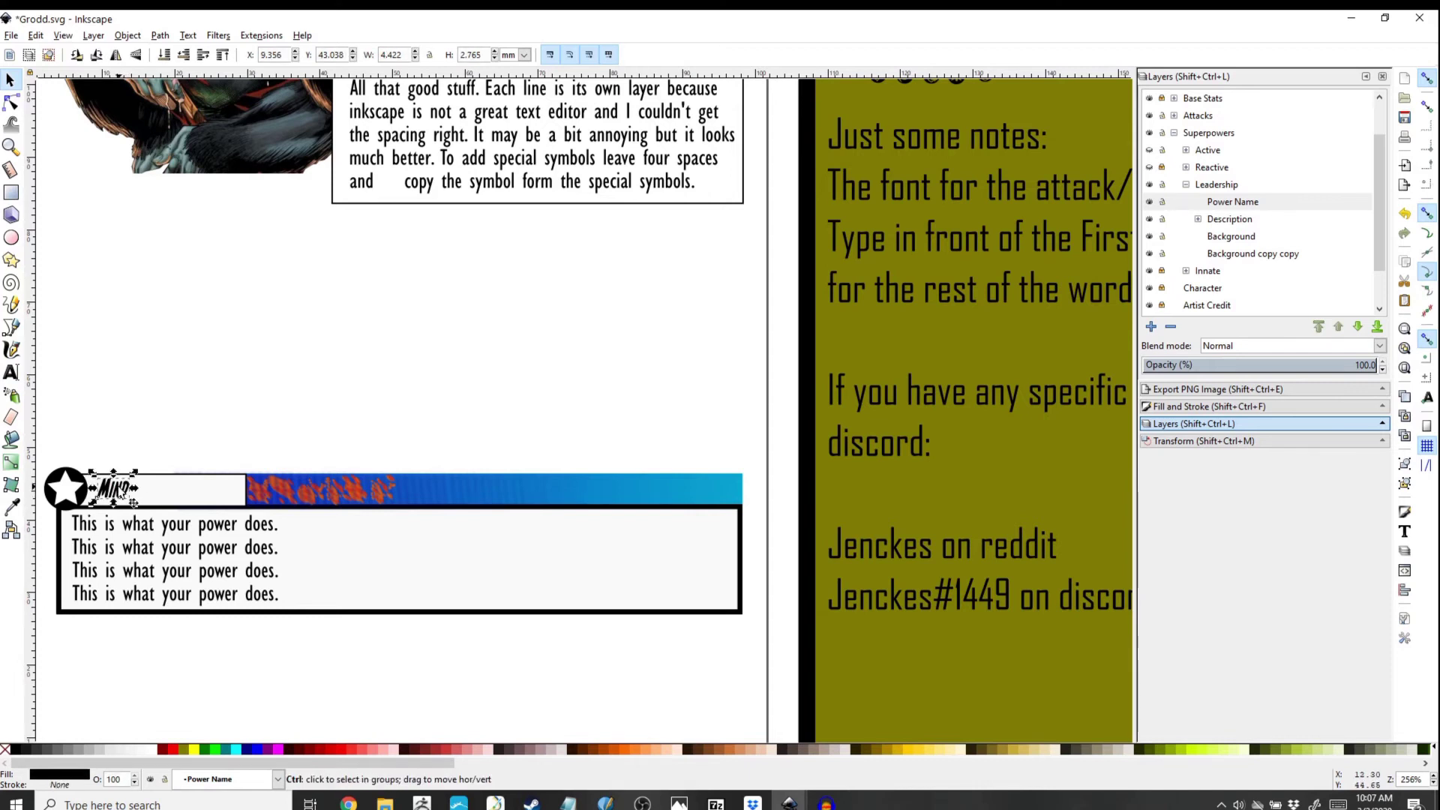
pyautogui.moveTo(117, 491); pyautogui.dragTo(148, 493)
pyautogui.scroll(1, 153, 495)
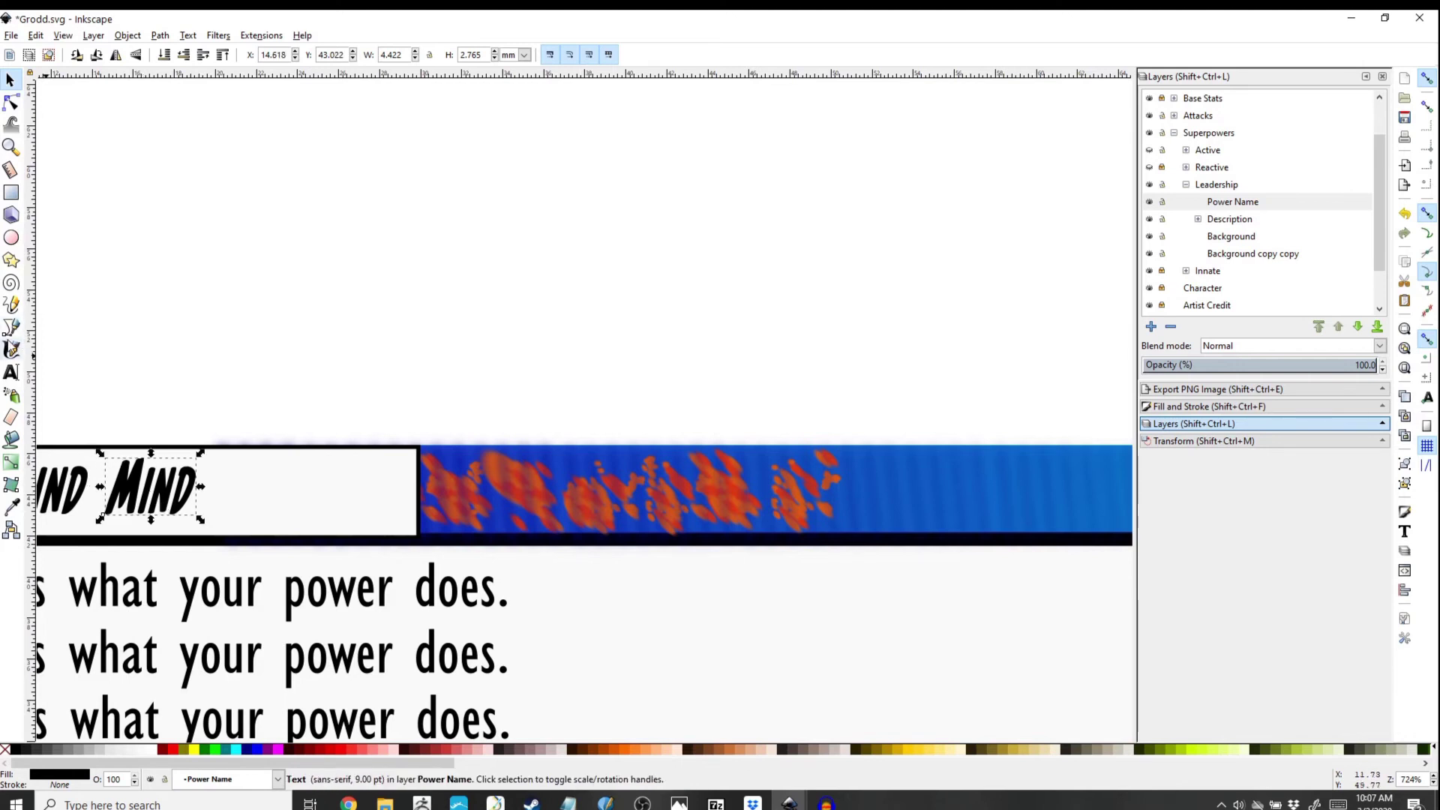
# Step: Insert the letters of "CONTROL" into the copied "Mind" text in the power name box
pyautogui.click(11, 372)
pyautogui.click(144, 494)
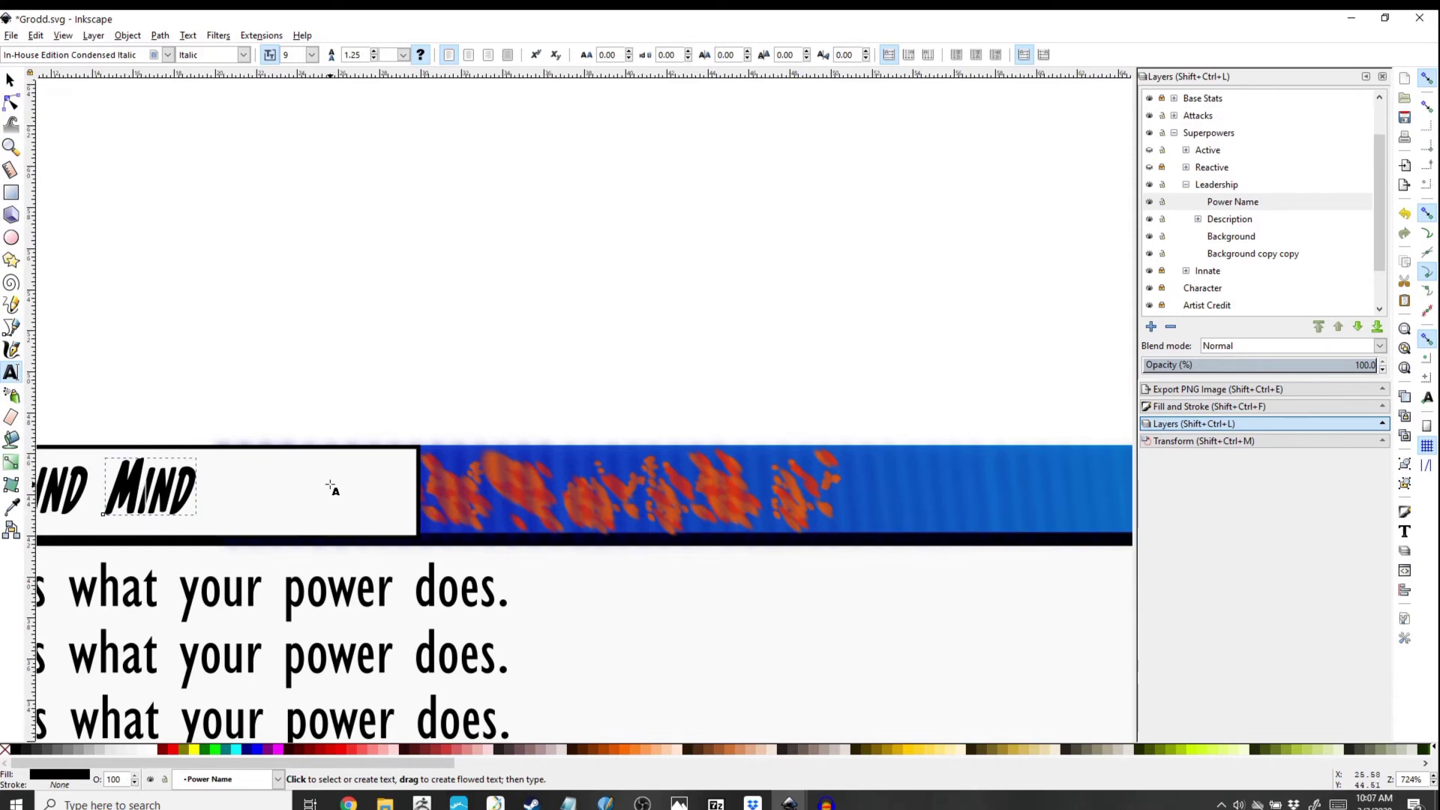
pyautogui.press('Left')
pyautogui.press('Left')
pyautogui.press('Right')
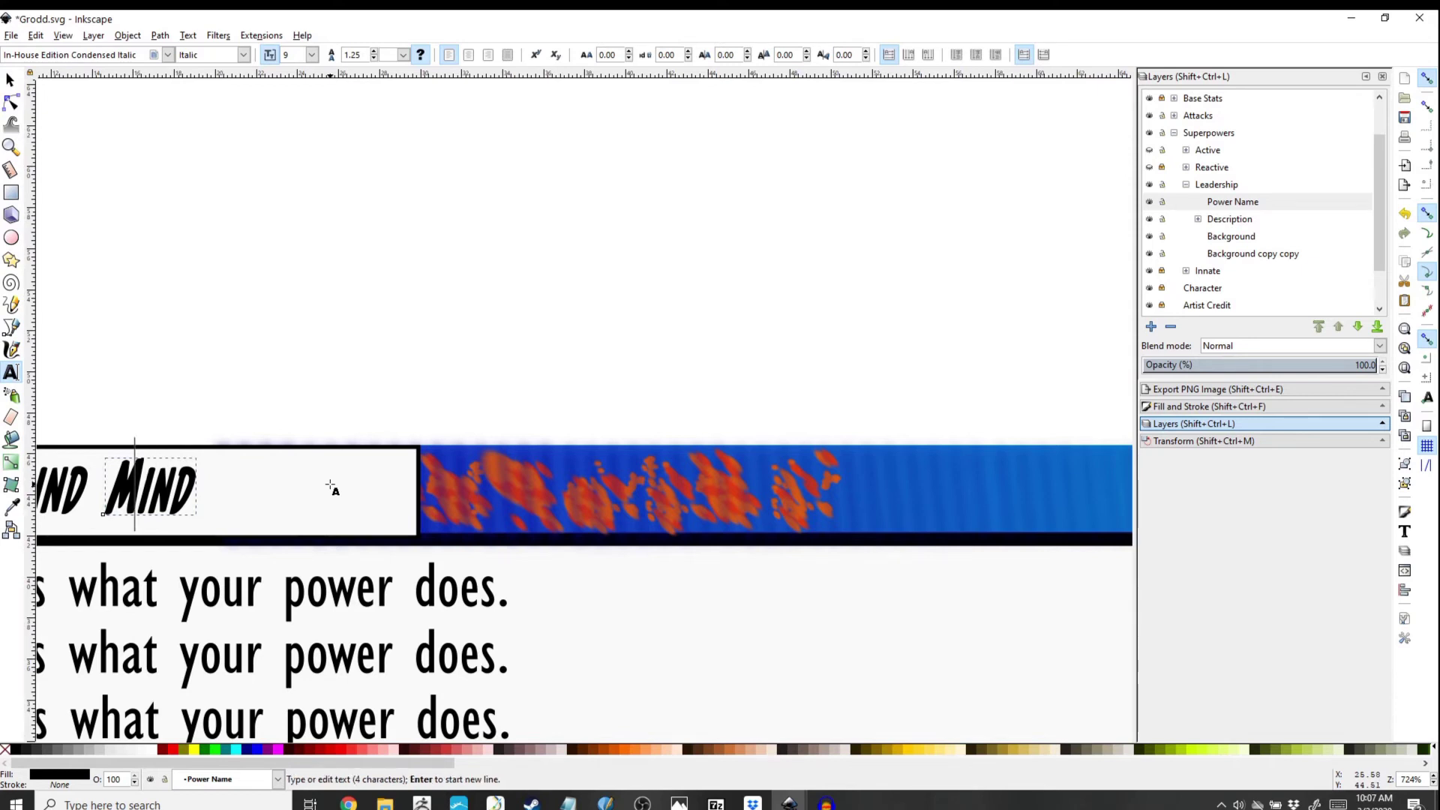
pyautogui.write('C')
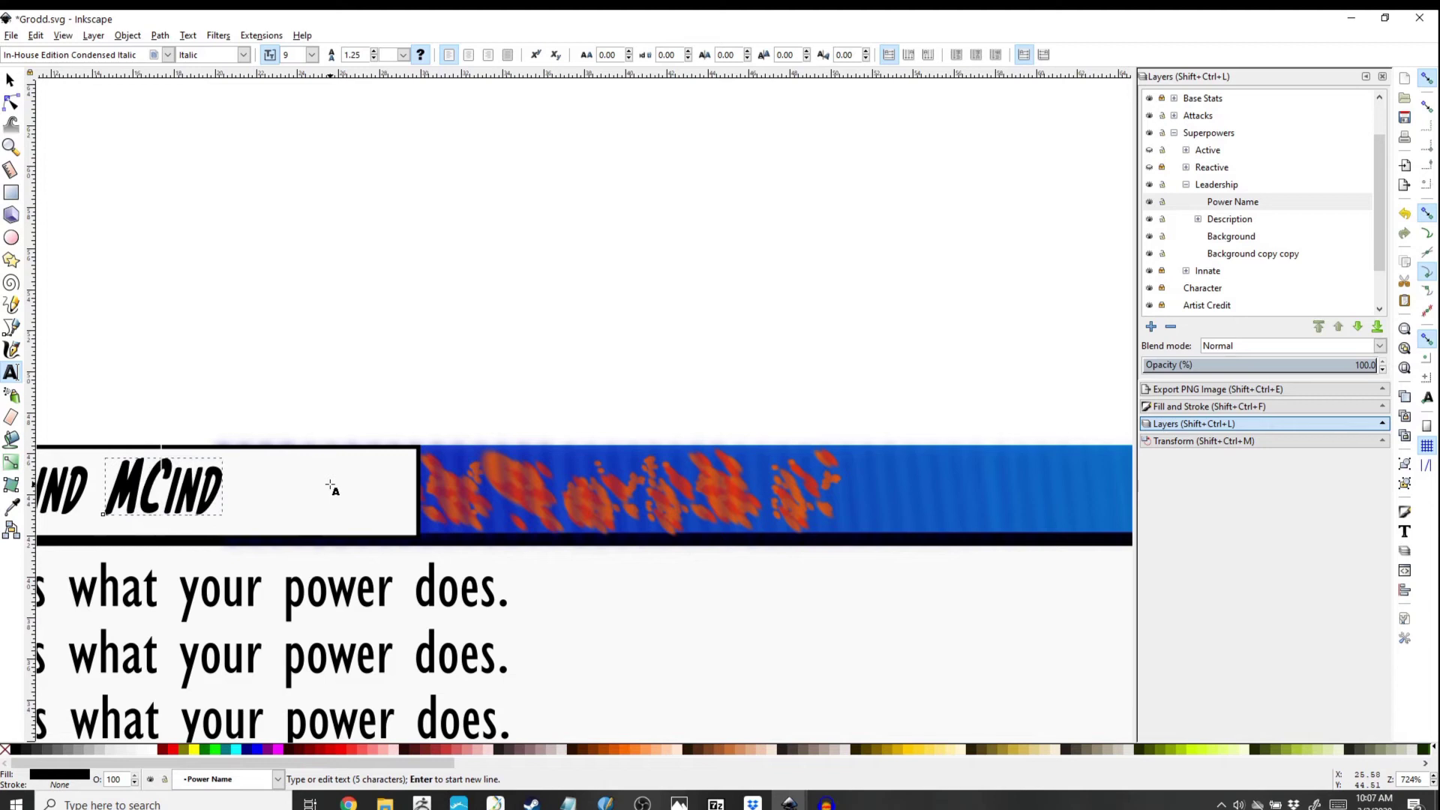
pyautogui.press('Right')
pyautogui.press('Right')
pyautogui.write('ONTROL')
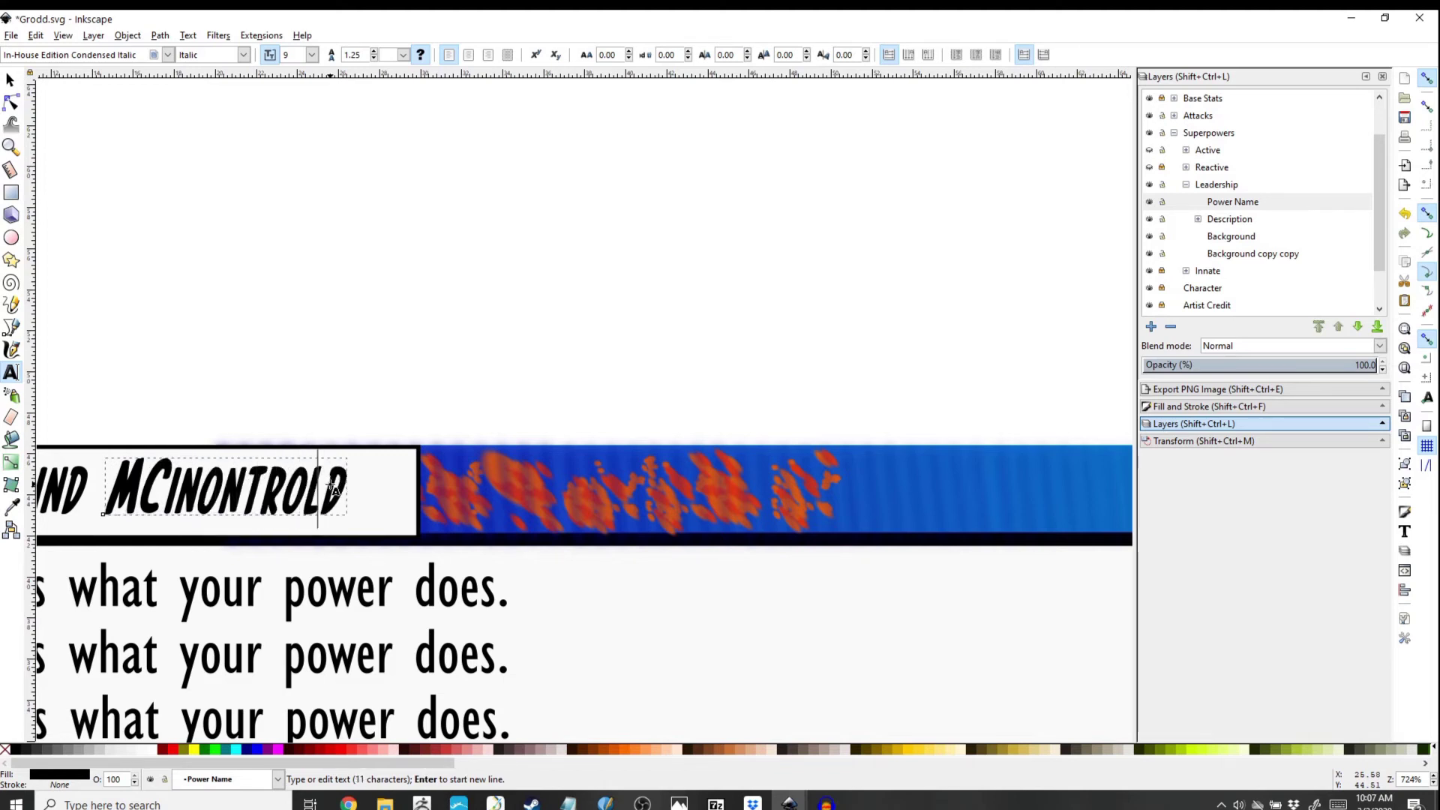
# Step: Delete the leftover letters of "Mind" from the copied text so the second word reads "Control"
pyautogui.press('Delete')
pyautogui.press('Left')
pyautogui.press('Left')
pyautogui.press('Left')
pyautogui.press('Left')
pyautogui.press('Left')
pyautogui.press('Left')
pyautogui.press('Left')
pyautogui.press('Left')
pyautogui.press('Right')
pyautogui.press('Right')
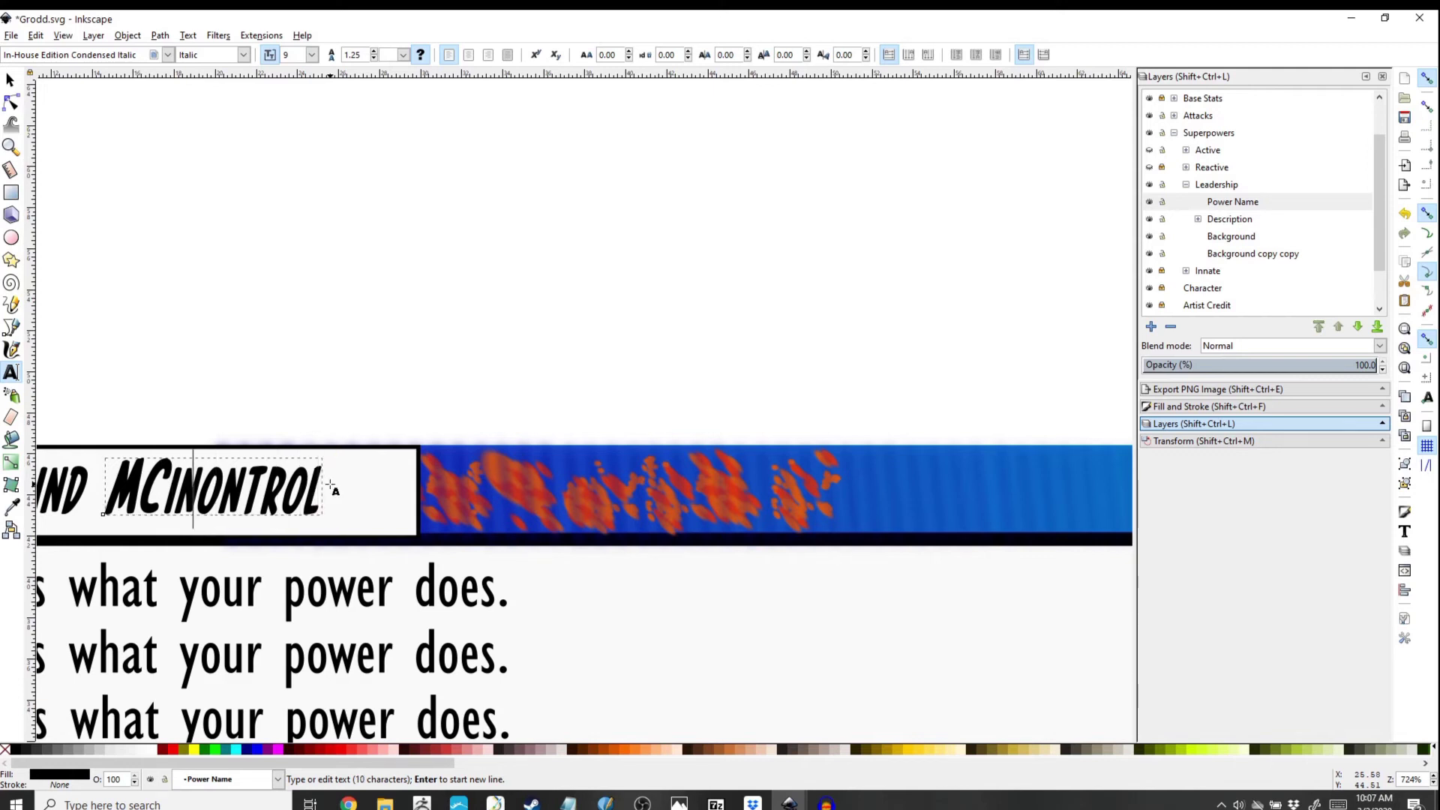
pyautogui.press('BackSpace')
pyautogui.press('BackSpace')
pyautogui.press('Left')
pyautogui.press('BackSpace')
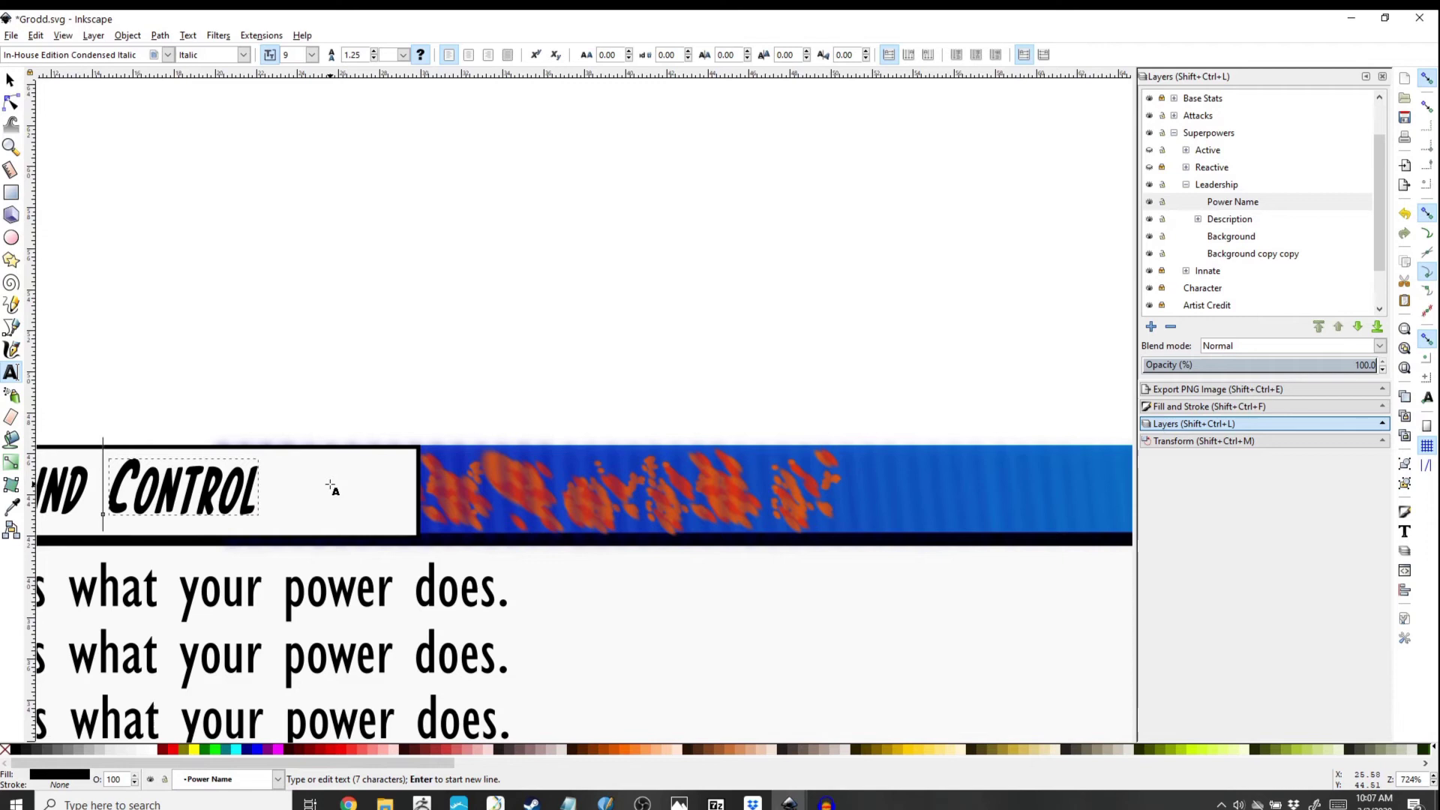
pyautogui.scroll(-2, 324, 495)
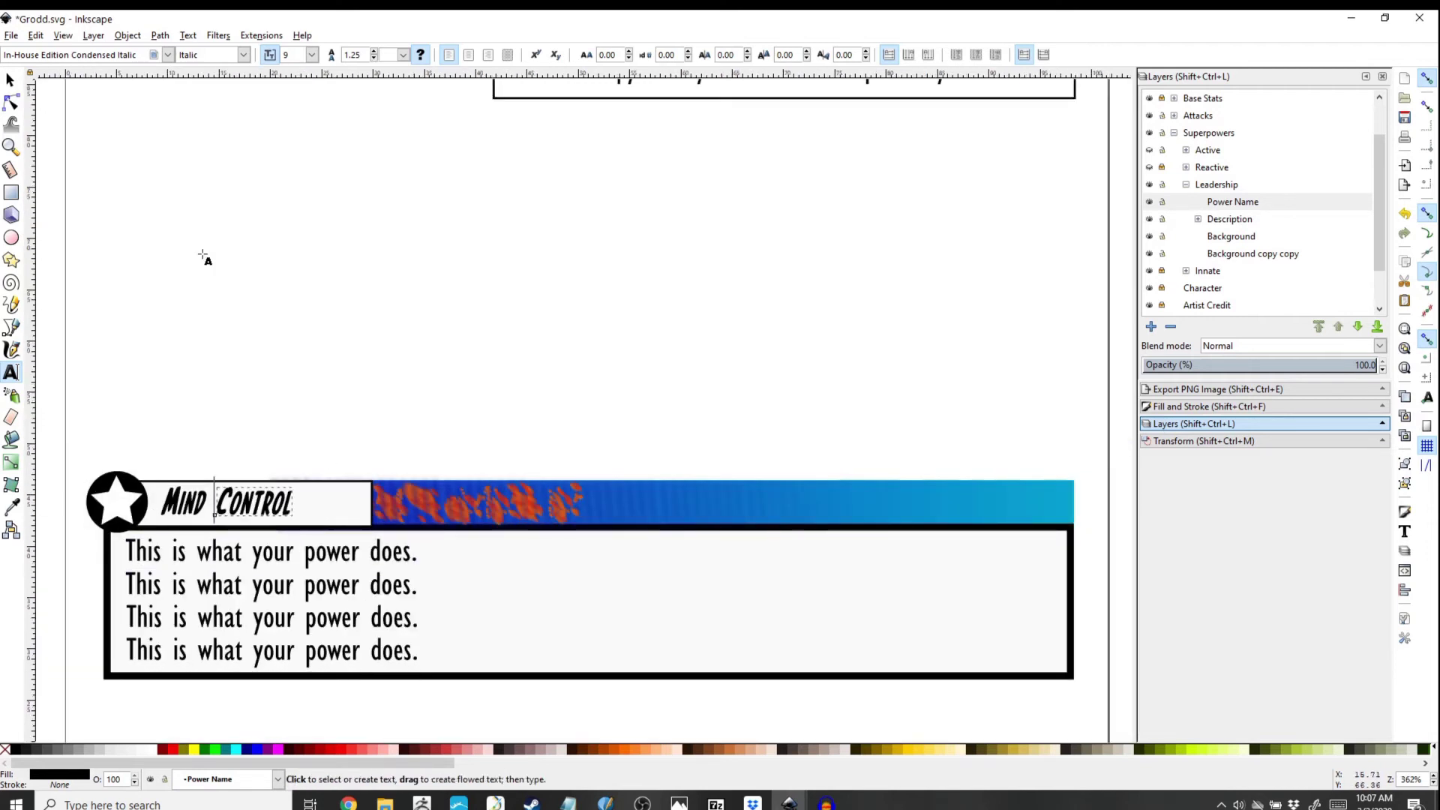
pyautogui.click(10, 79)
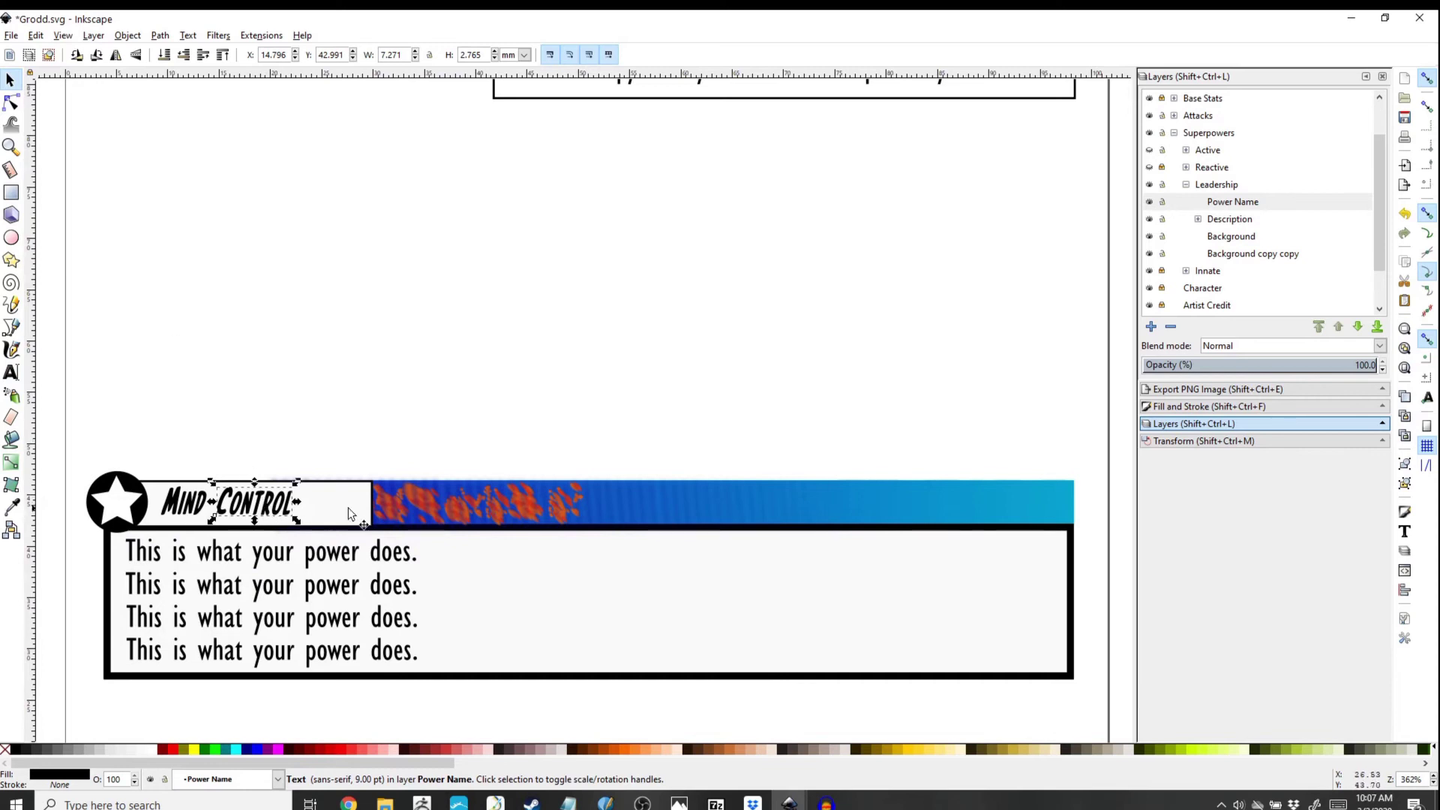
# Step: Collapse the Description sublayers, then lock the Leadership layer group and duplicate it
pyautogui.click(198, 559)
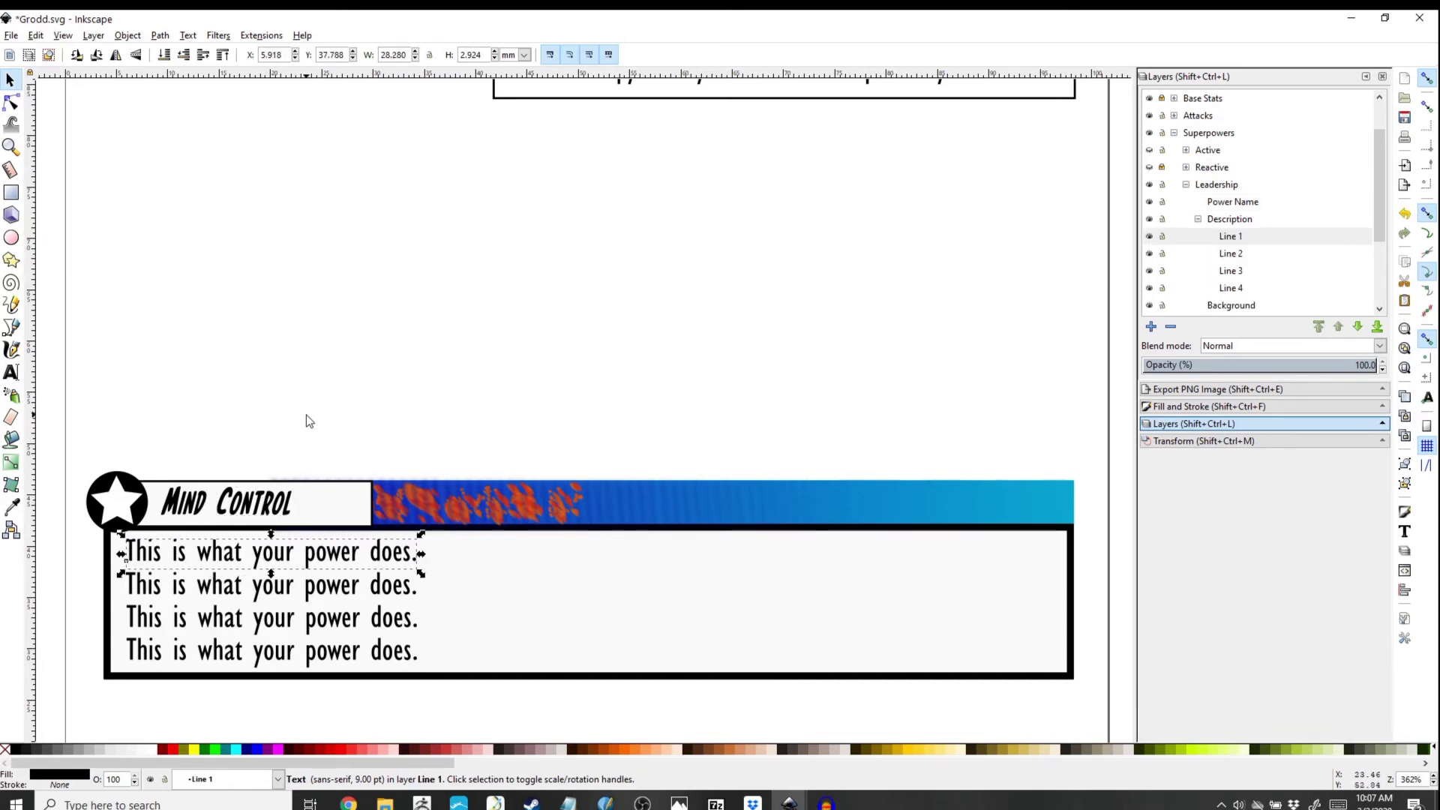
pyautogui.click(1197, 219)
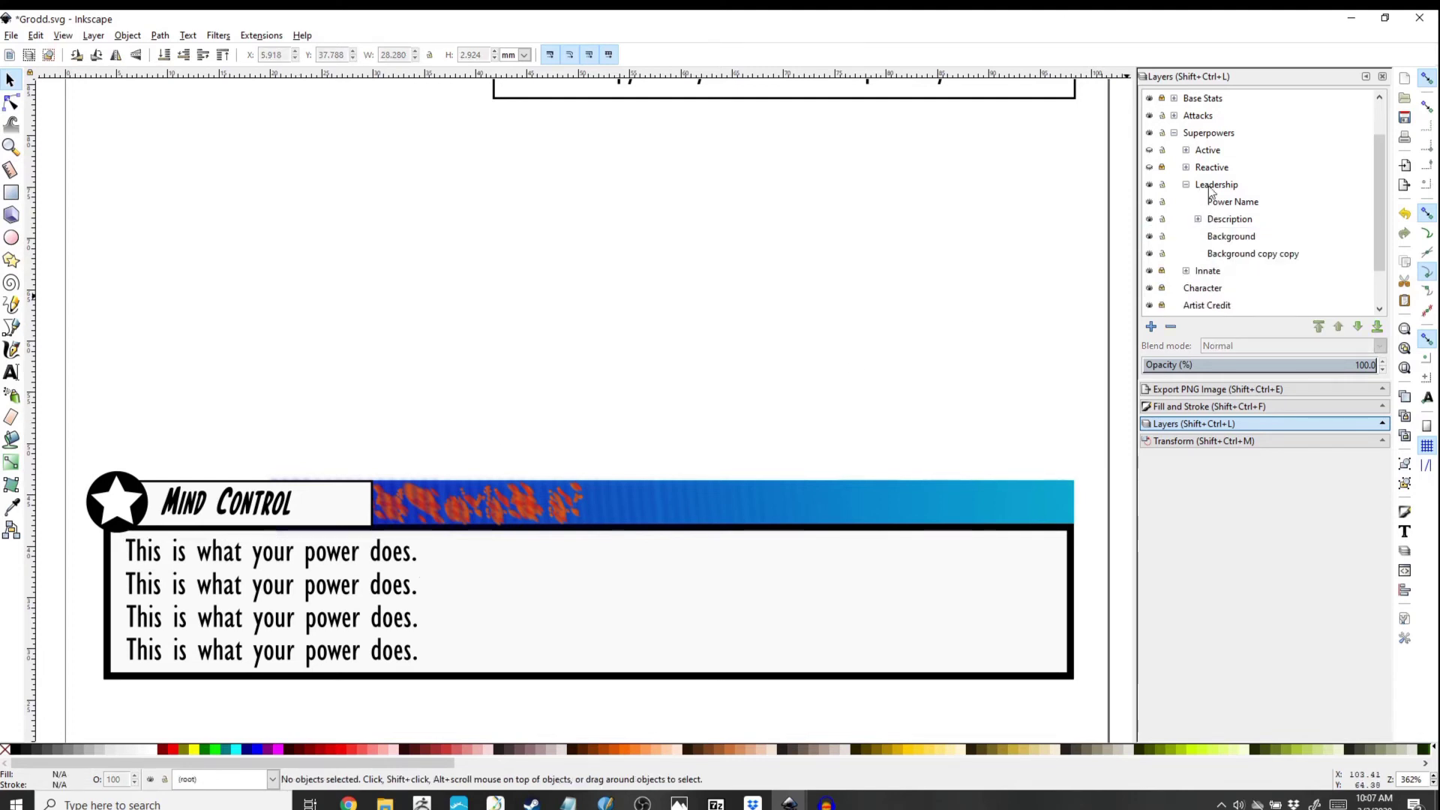
pyautogui.click(1219, 185)
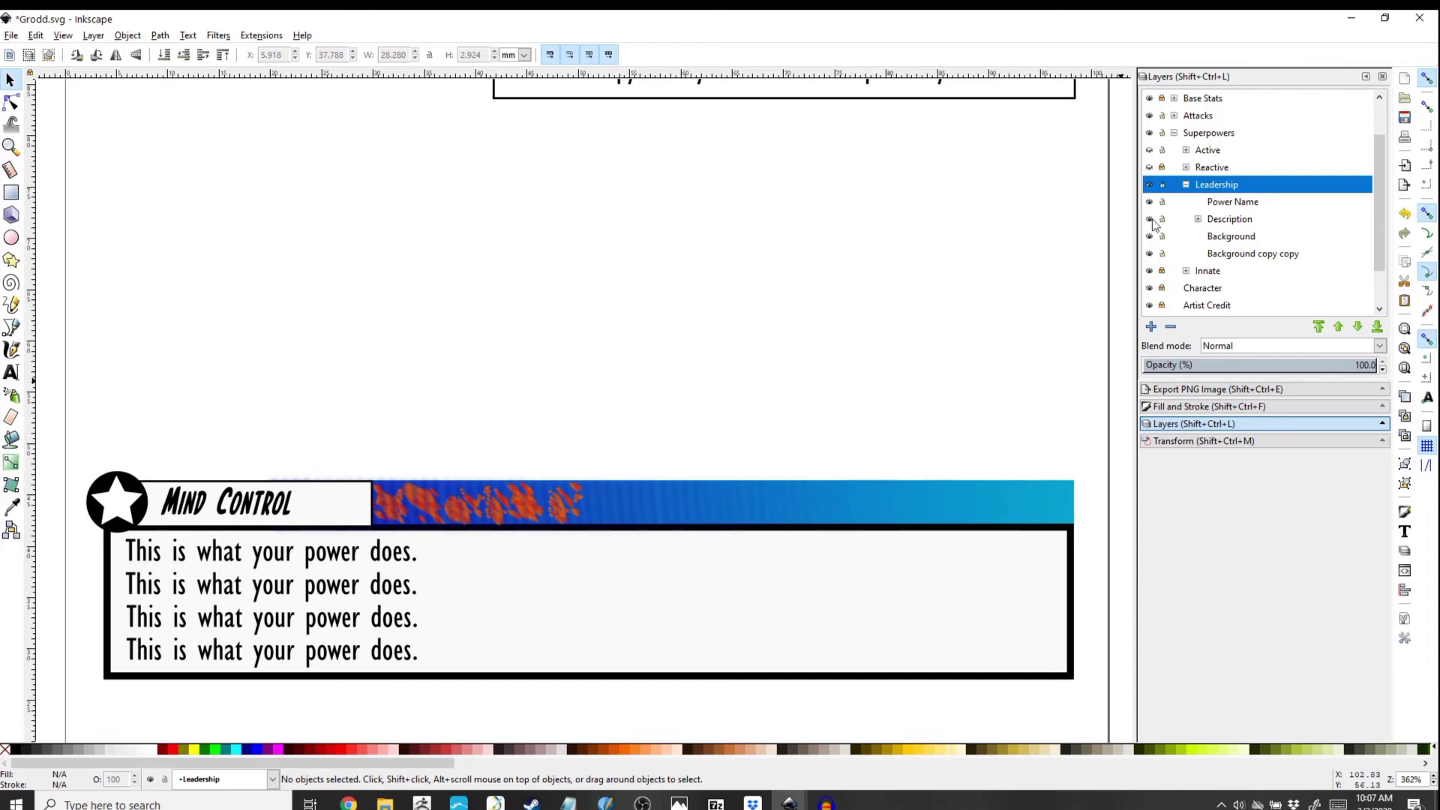
pyautogui.click(1163, 186)
pyautogui.rightClick(1220, 187)
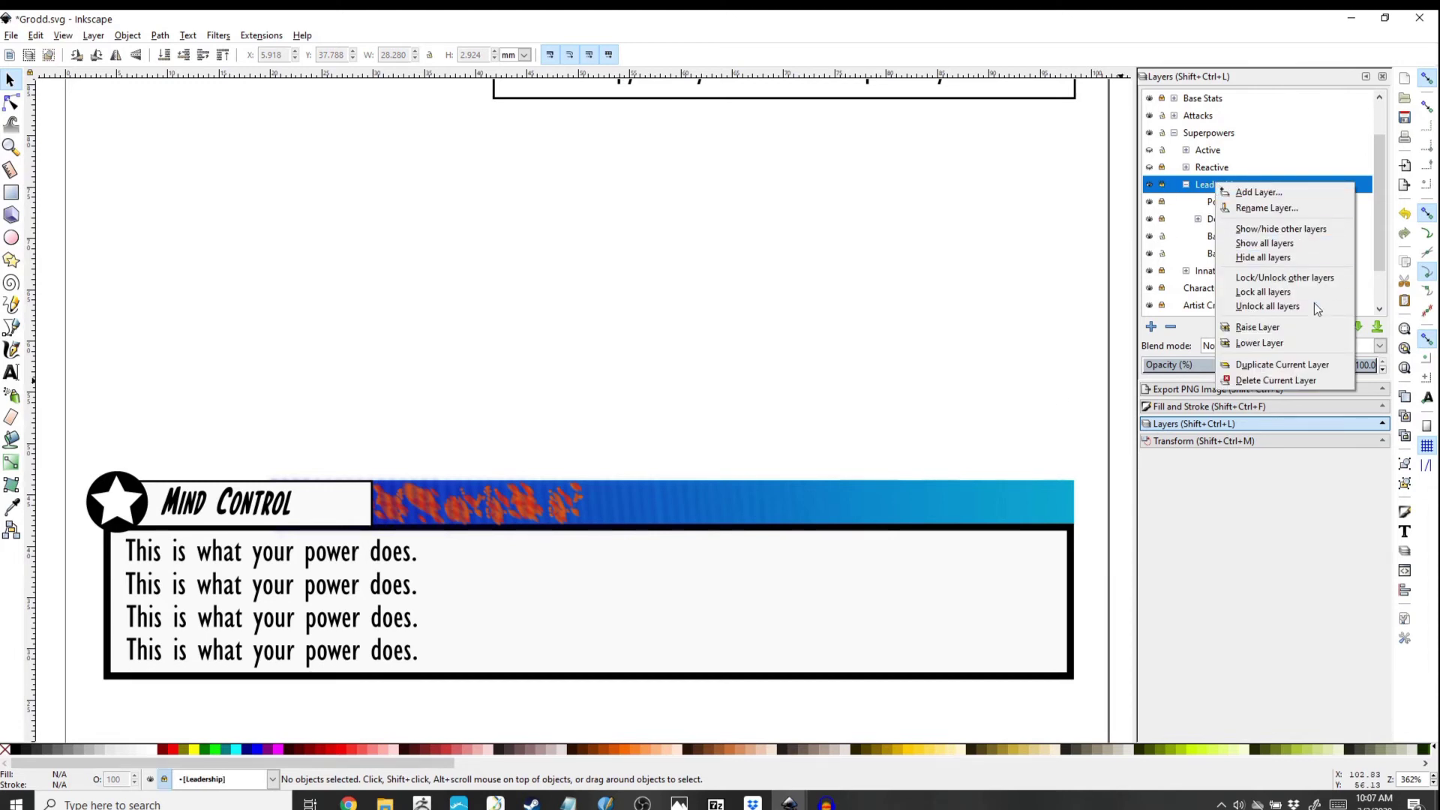
pyautogui.click(1292, 366)
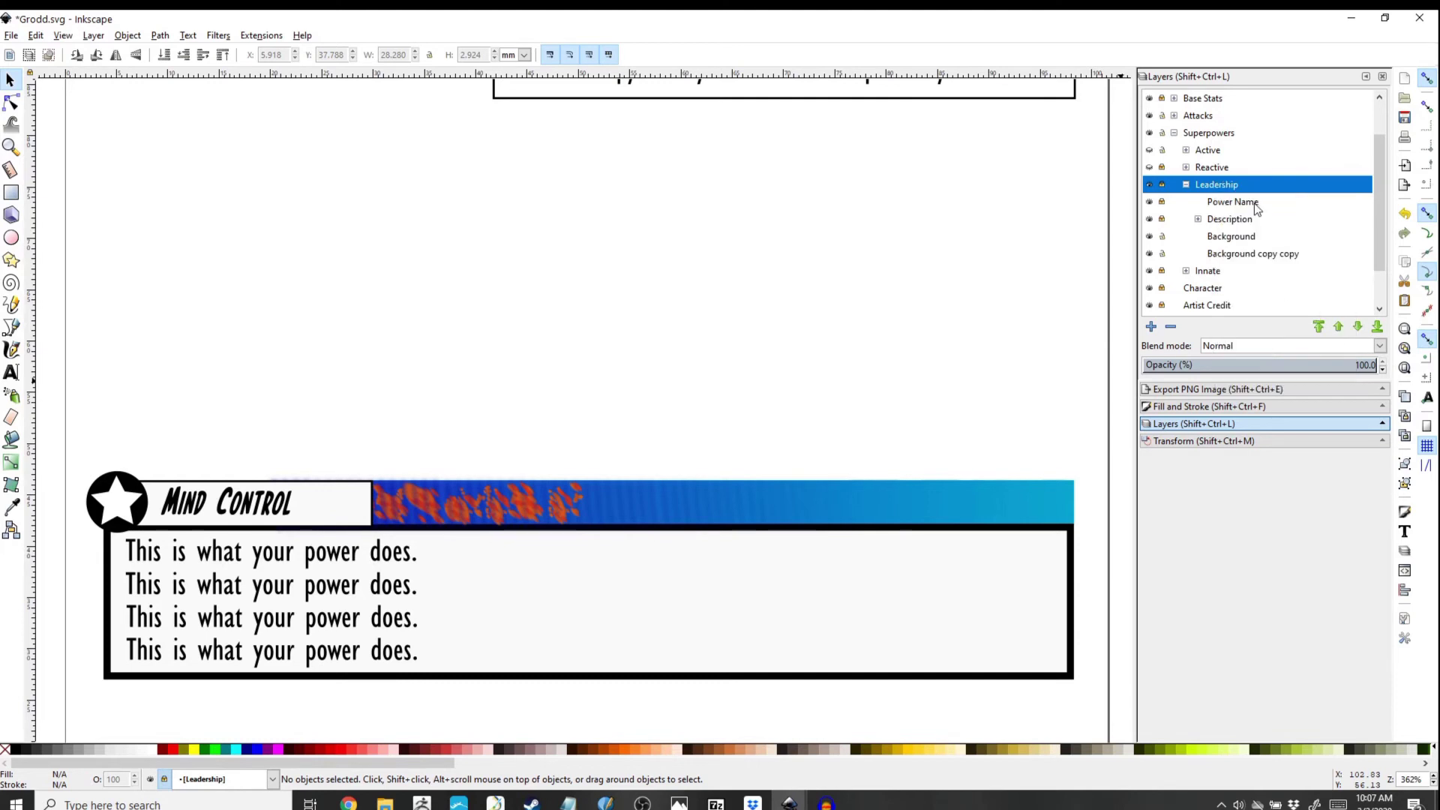
# Step: Unlock the duplicated Leadership group and select all of its power block artwork, including the colour bar image
pyautogui.click(1202, 191)
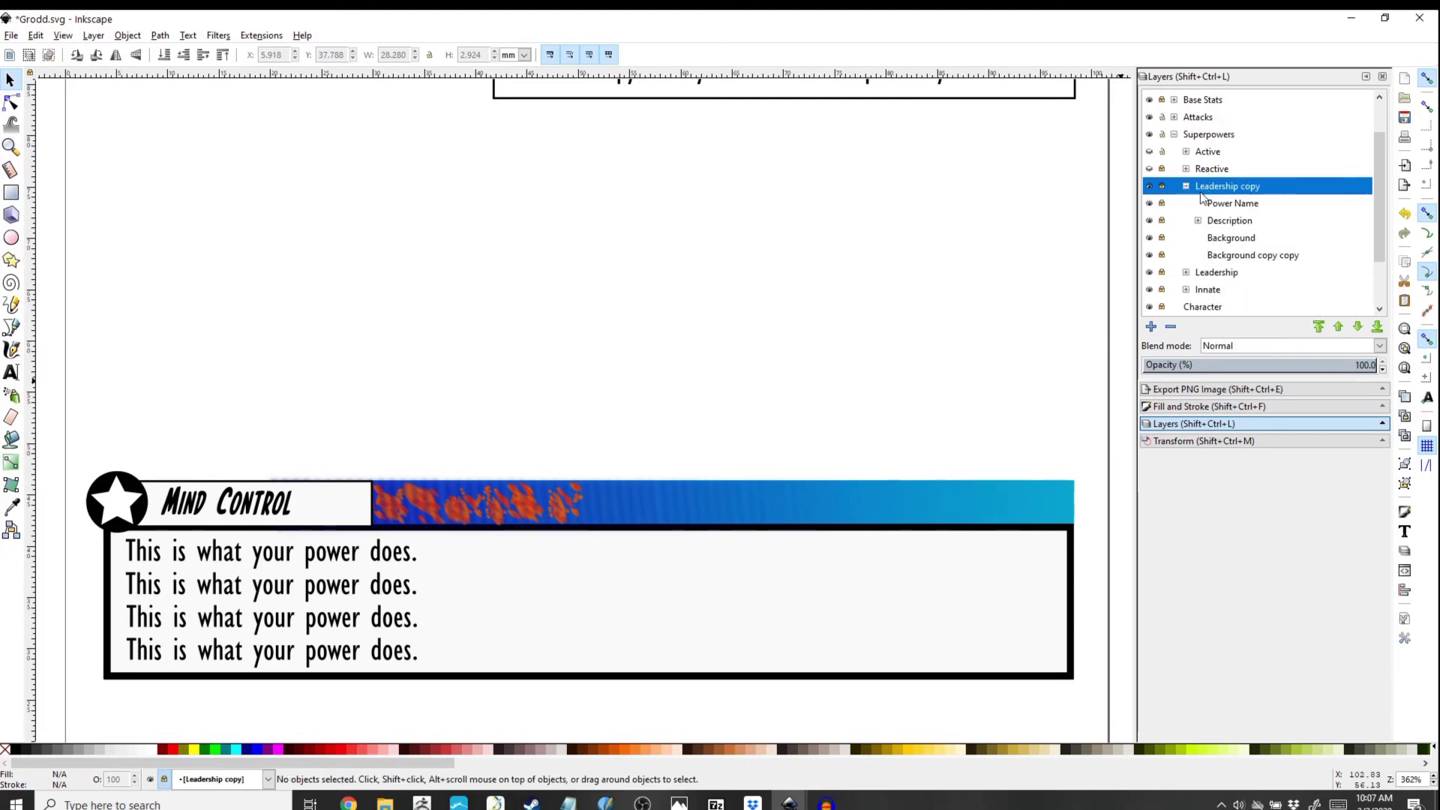
pyautogui.click(1162, 187)
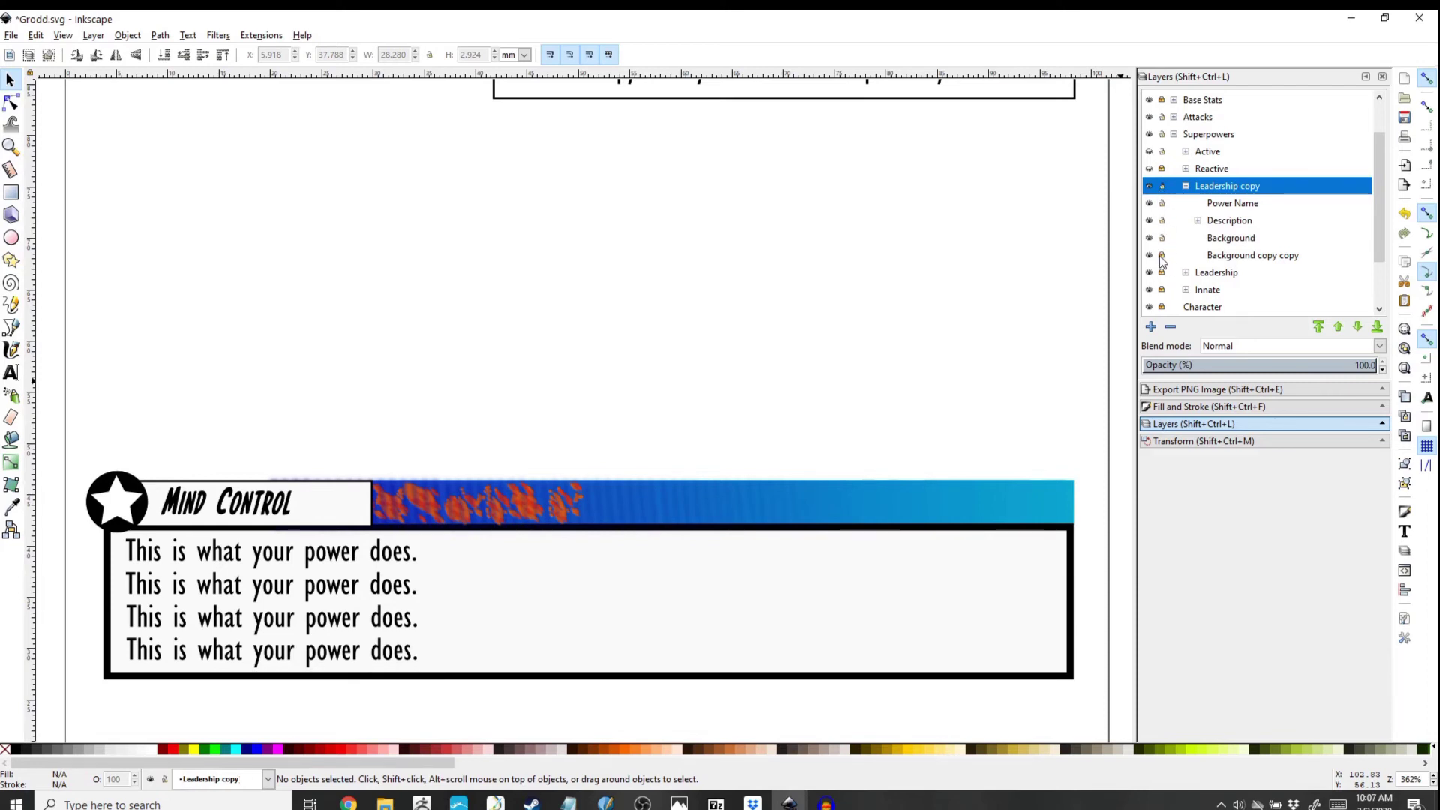
pyautogui.scroll(-1, 1234, 259)
pyautogui.keyDown('ctrl'); pyautogui.scroll(-2, 871, 345); pyautogui.keyUp('ctrl')
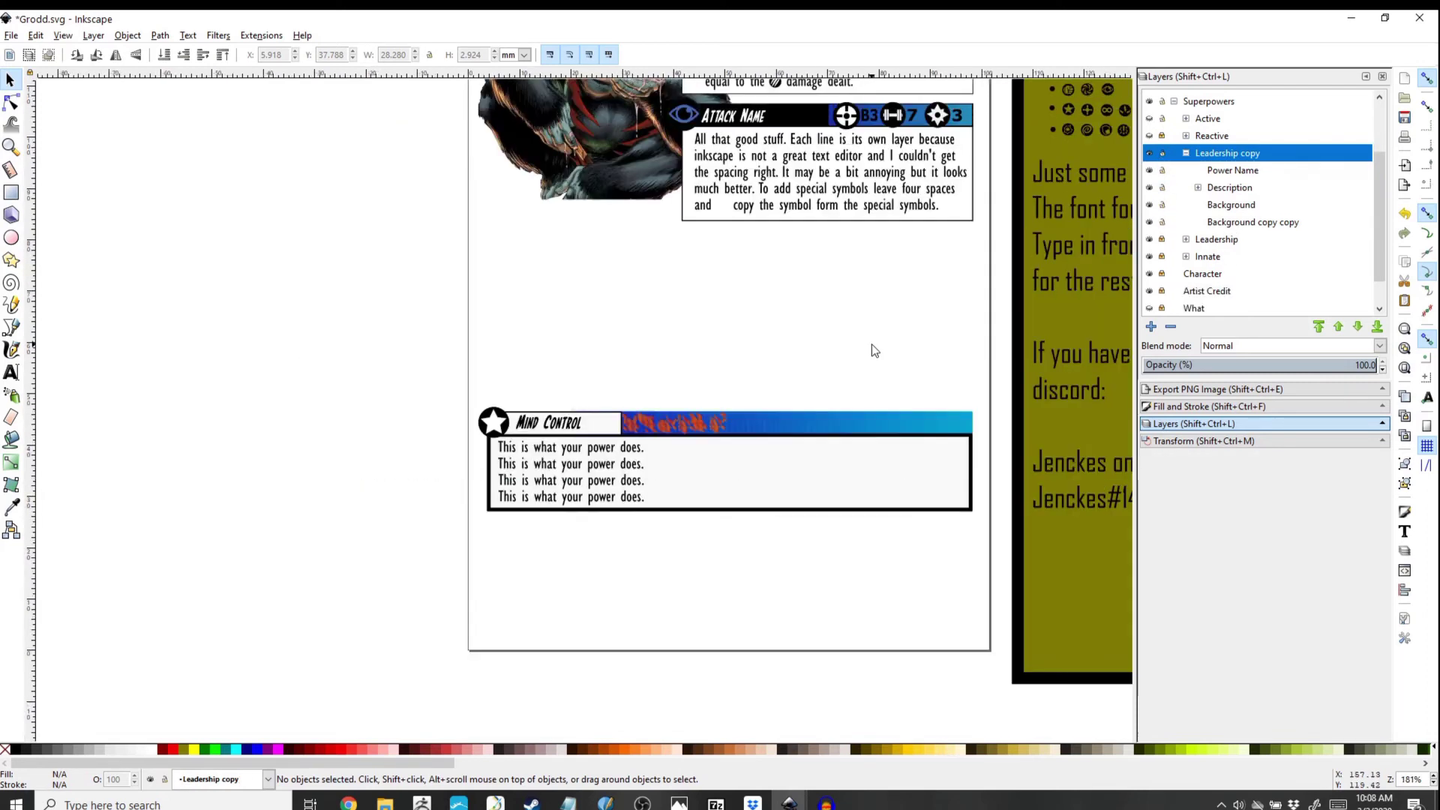
pyautogui.moveTo(343, 391); pyautogui.dragTo(1008, 553)
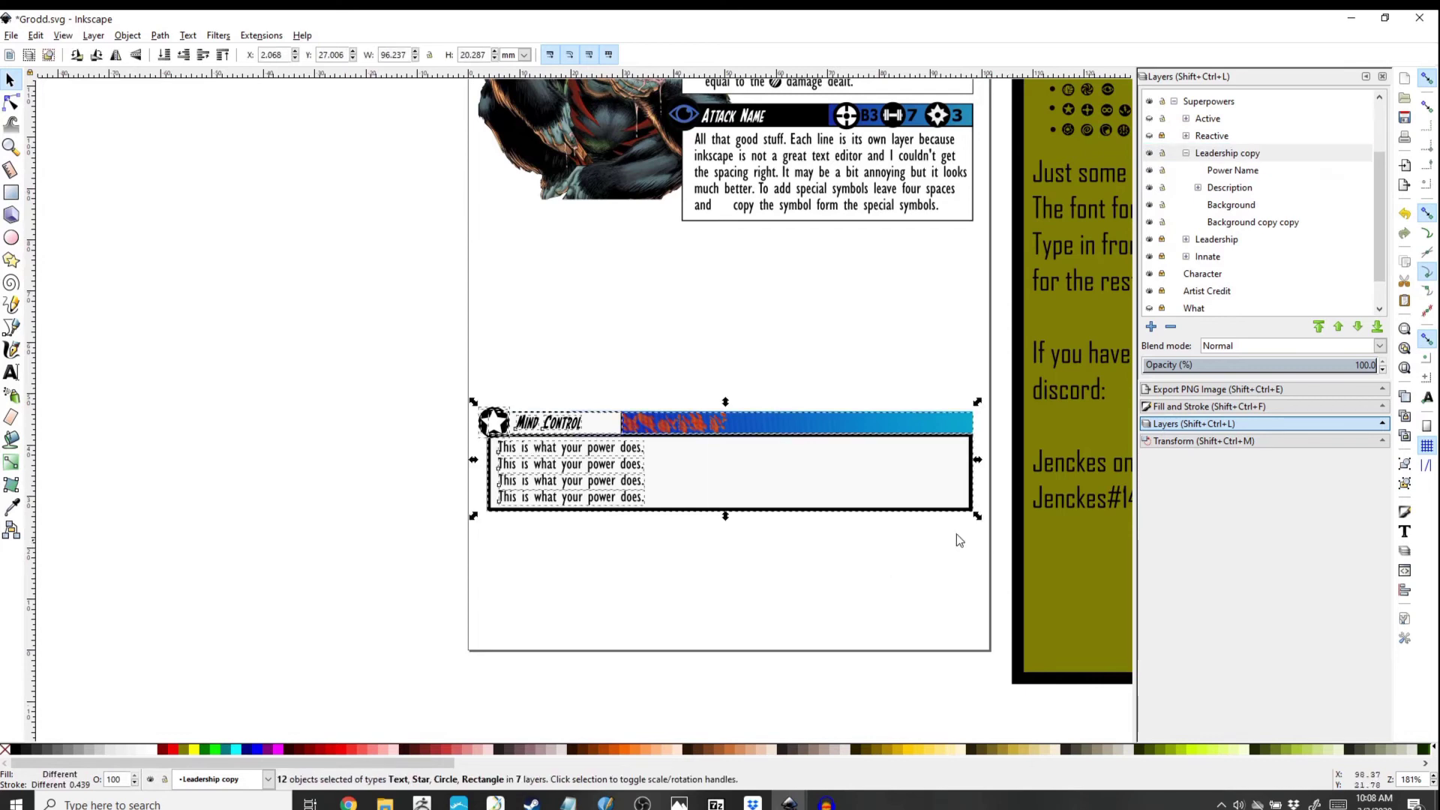
pyautogui.moveTo(422, 345); pyautogui.dragTo(1135, 563)
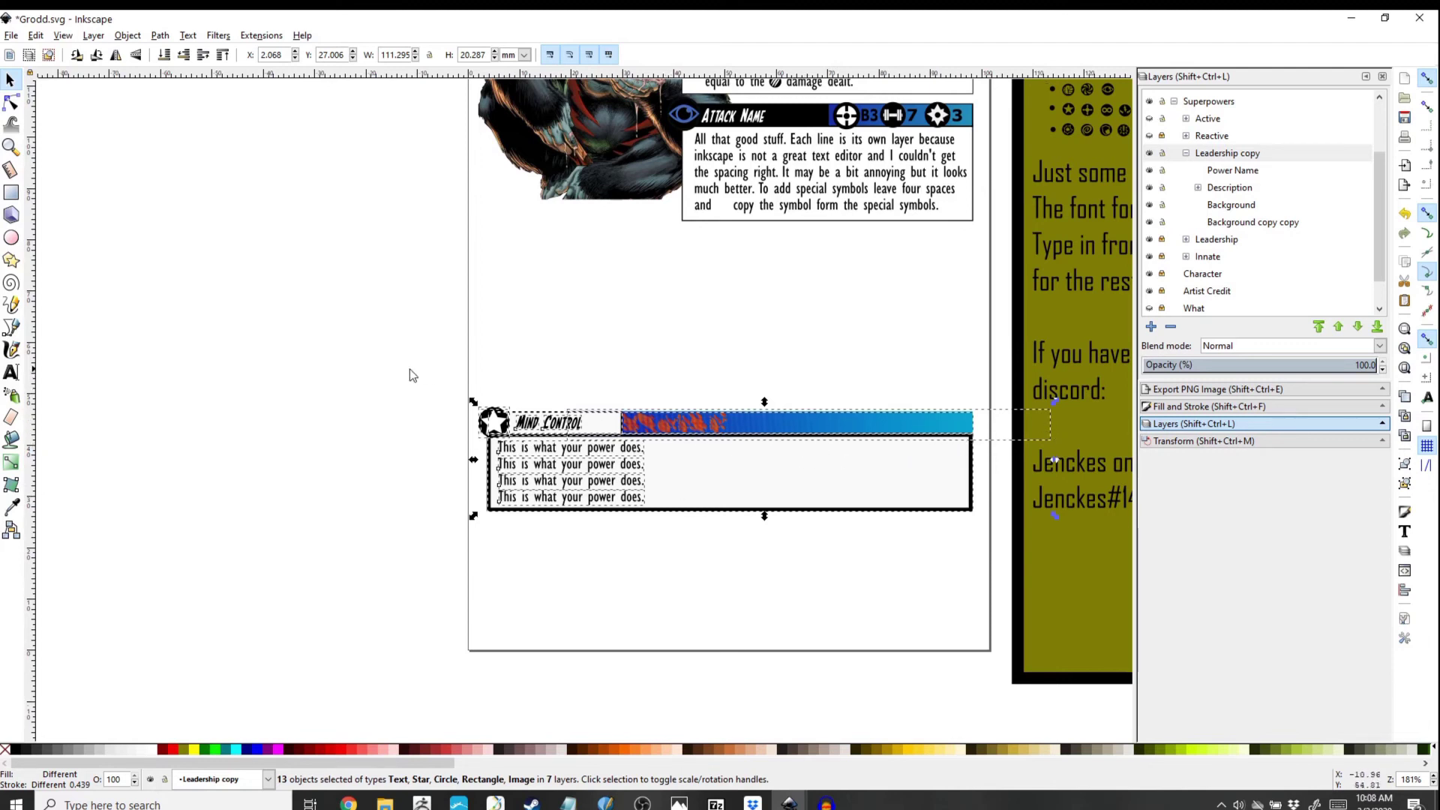
# Step: Move the duplicated power block straight up to Y 48.806 mm, above the original block, and deselect it
pyautogui.click(353, 52)
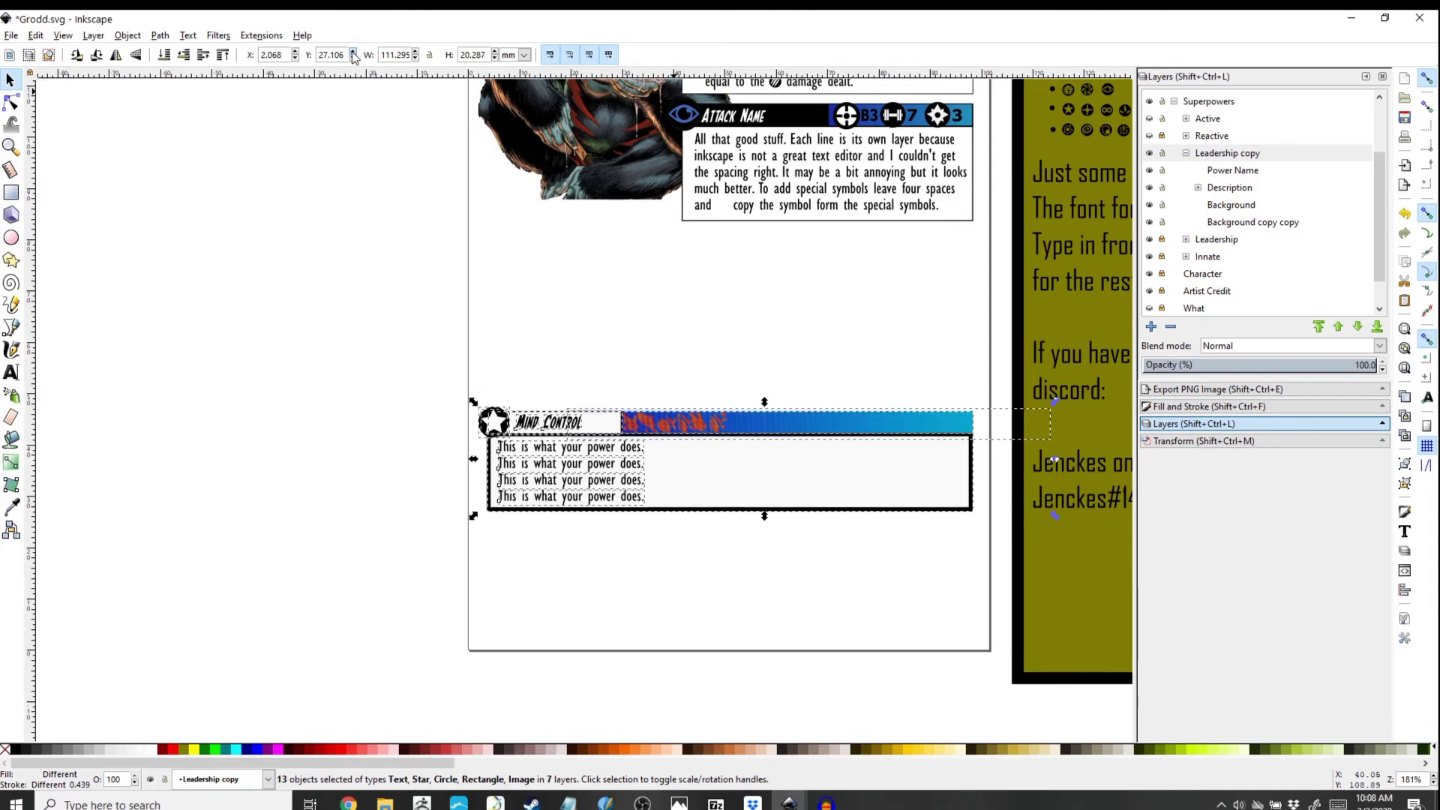
pyautogui.rightClick(353, 57)
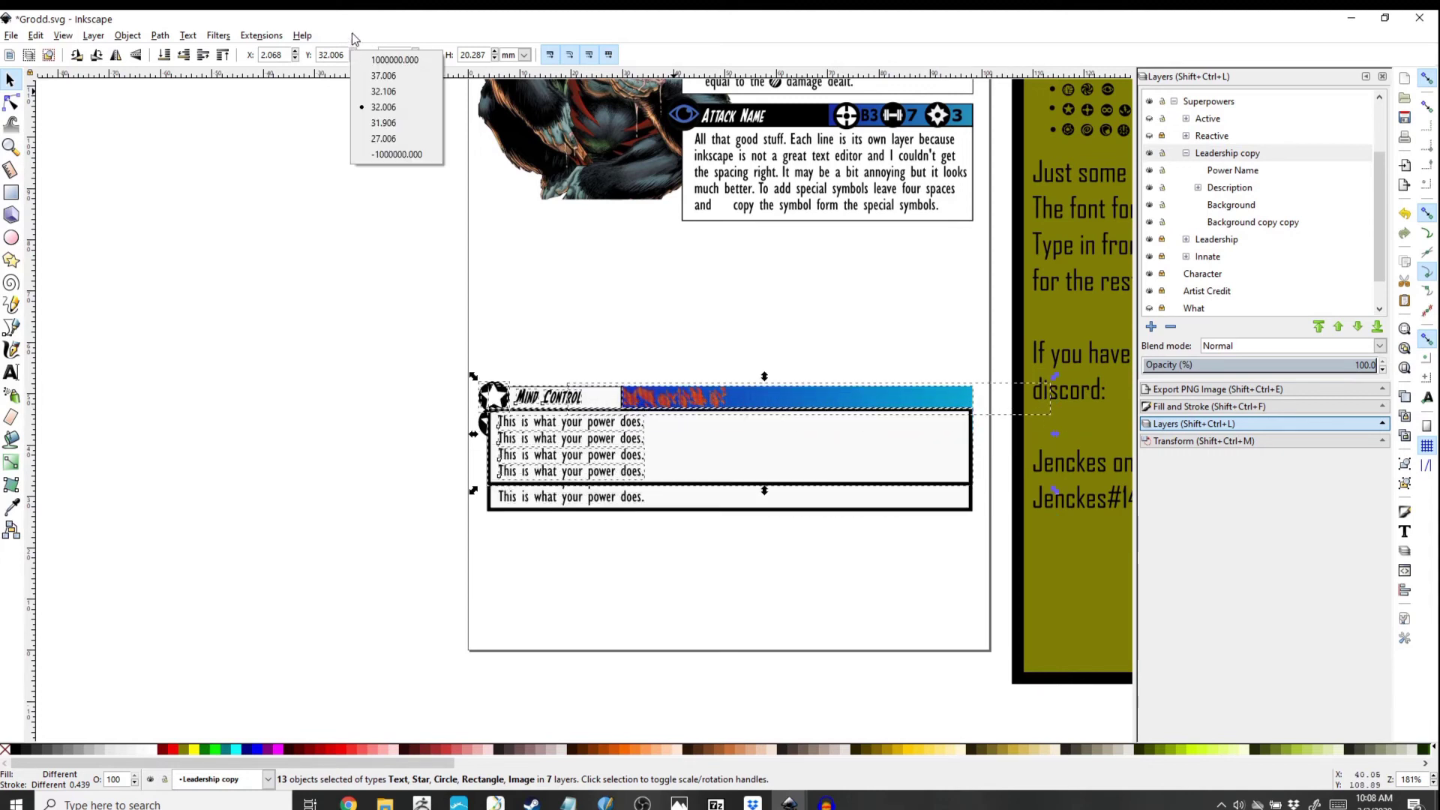
pyautogui.click(352, 52)
pyautogui.click(352, 52)
pyautogui.click(352, 52)
pyautogui.click(353, 52)
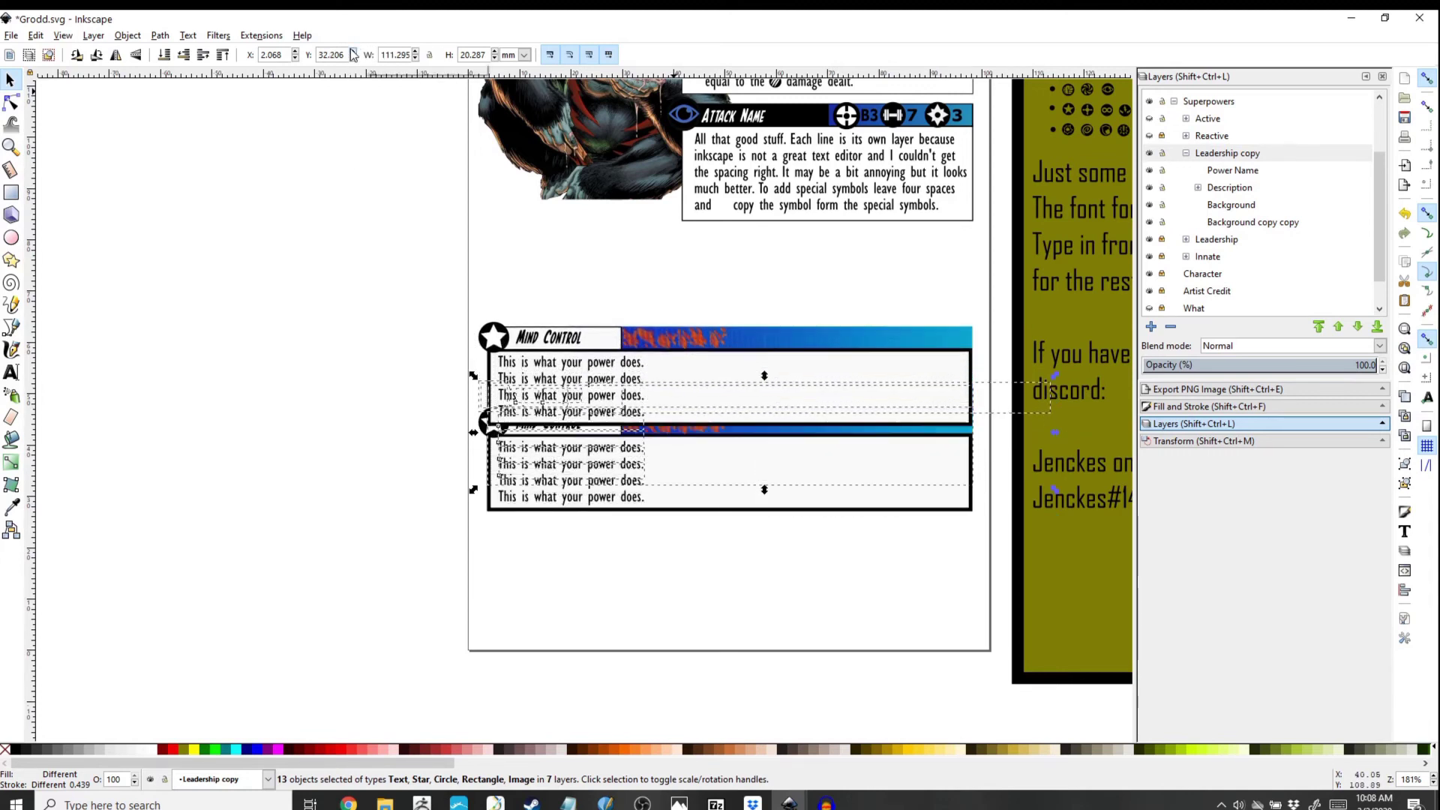
pyautogui.click(353, 52)
pyautogui.click(471, 516)
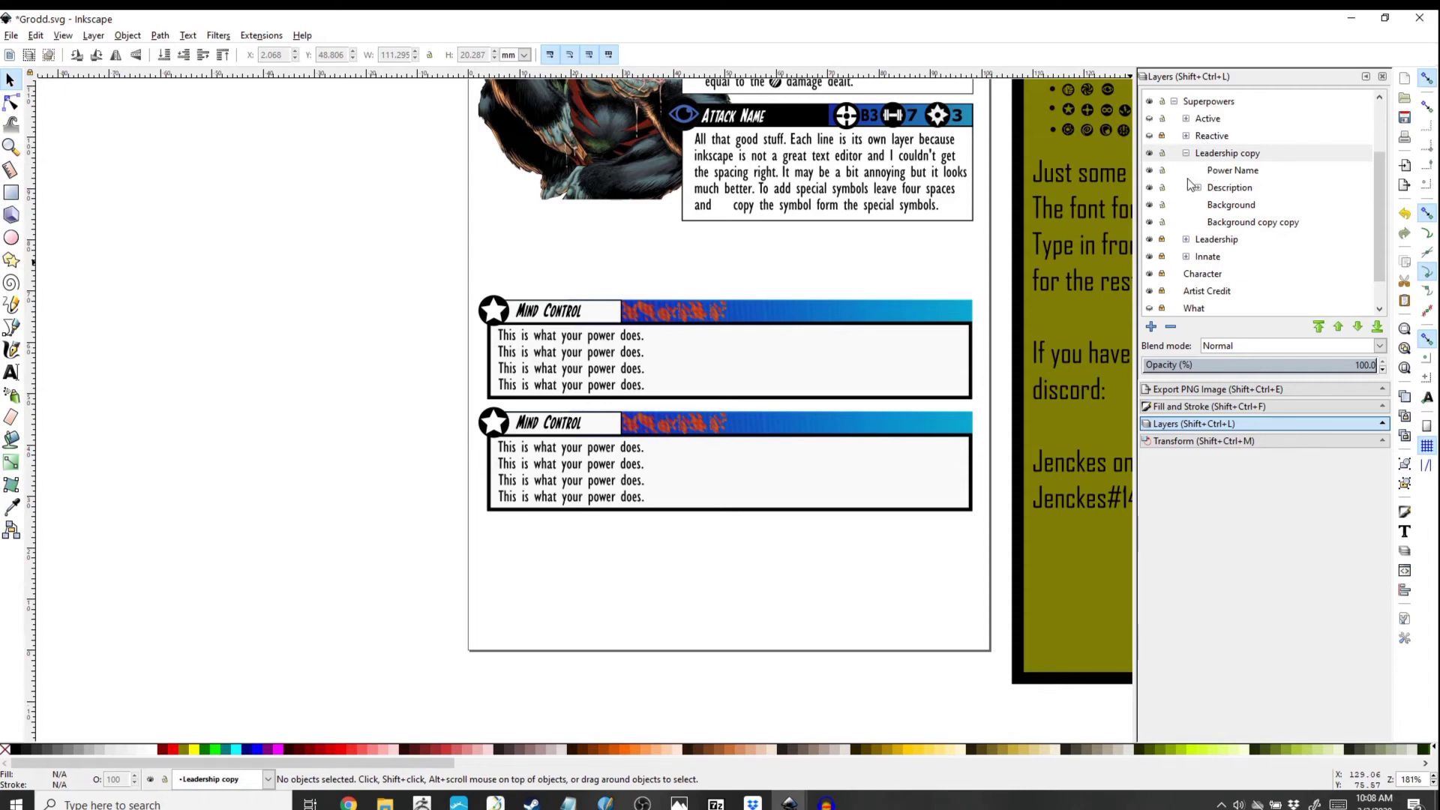
pyautogui.scroll(4, 754, 373)
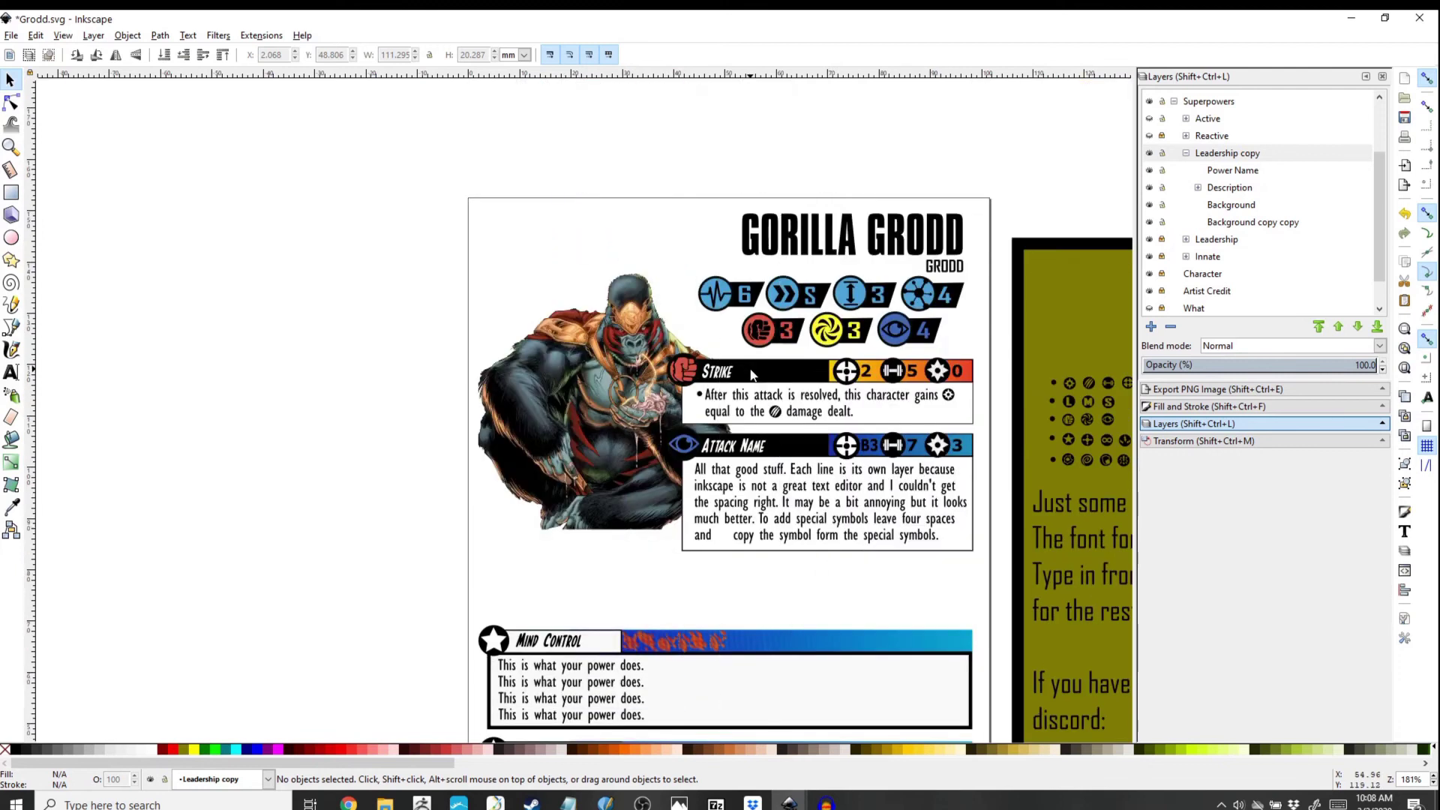
pyautogui.scroll(-1, 1113, 422)
pyautogui.scroll(-1, 1280, 201)
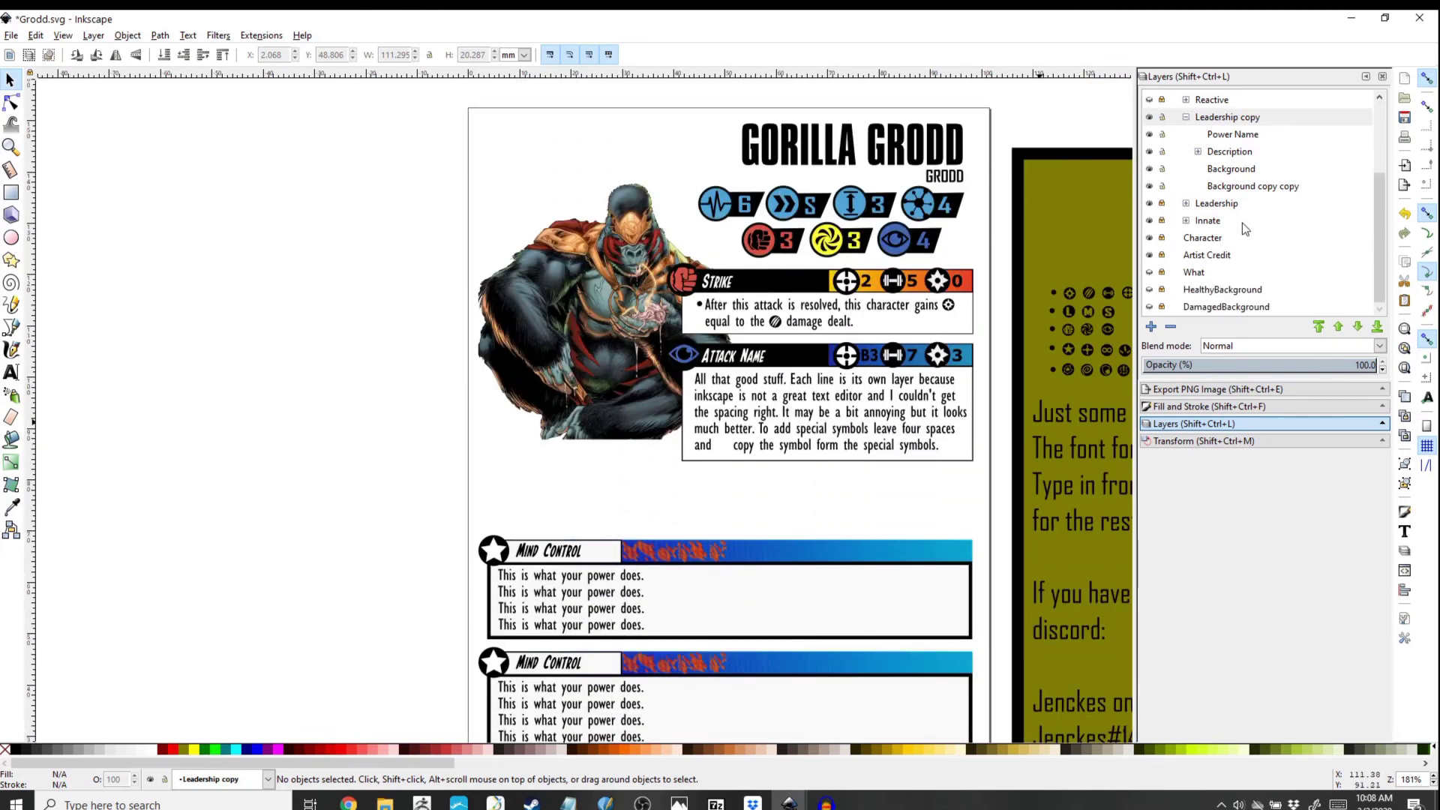
# Step: Show the HealthyBackground layer and add the first artist's name after "Illustrated by" in the credit line near the card's lower edge
pyautogui.click(1148, 289)
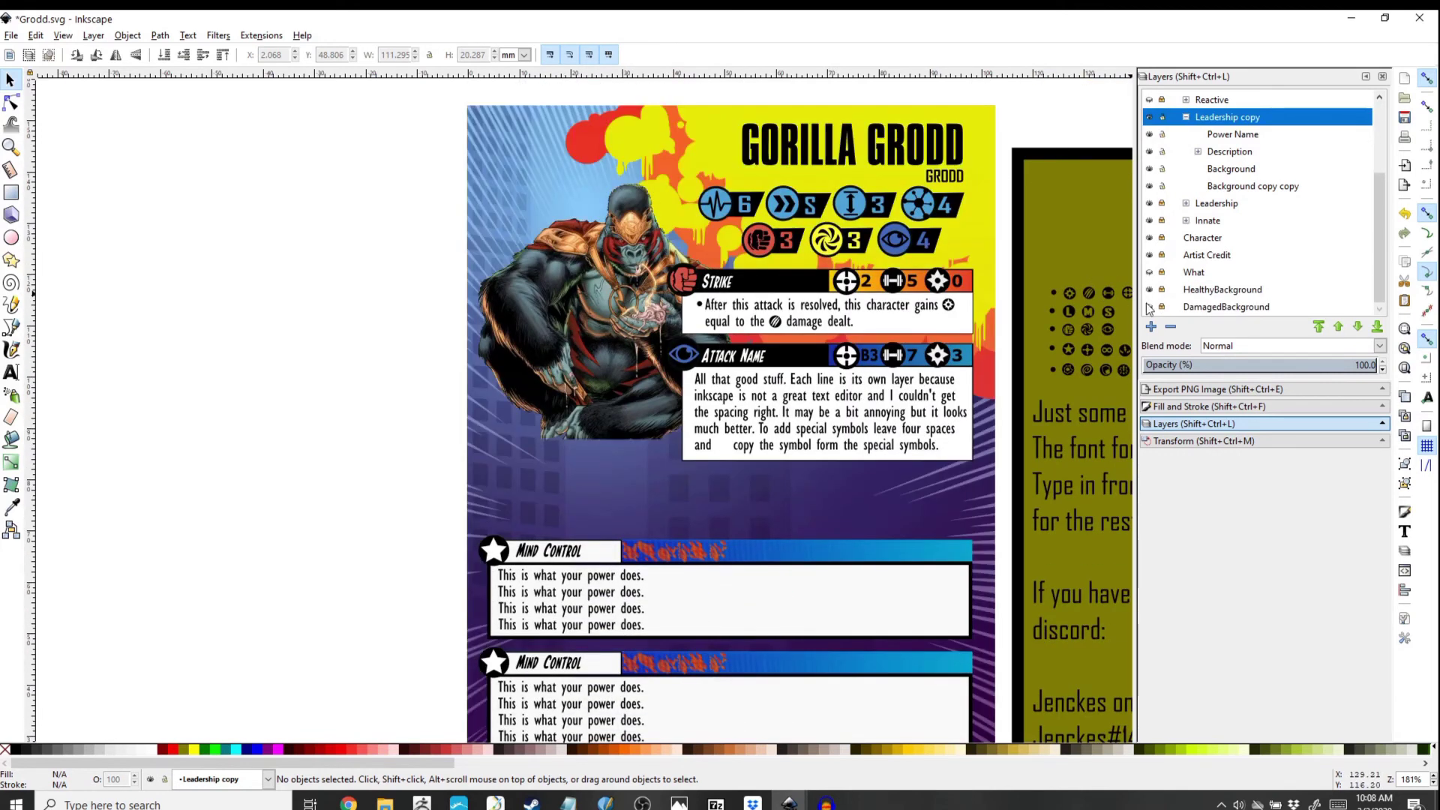
pyautogui.scroll(-6, 706, 440)
pyautogui.scroll(2, 614, 510)
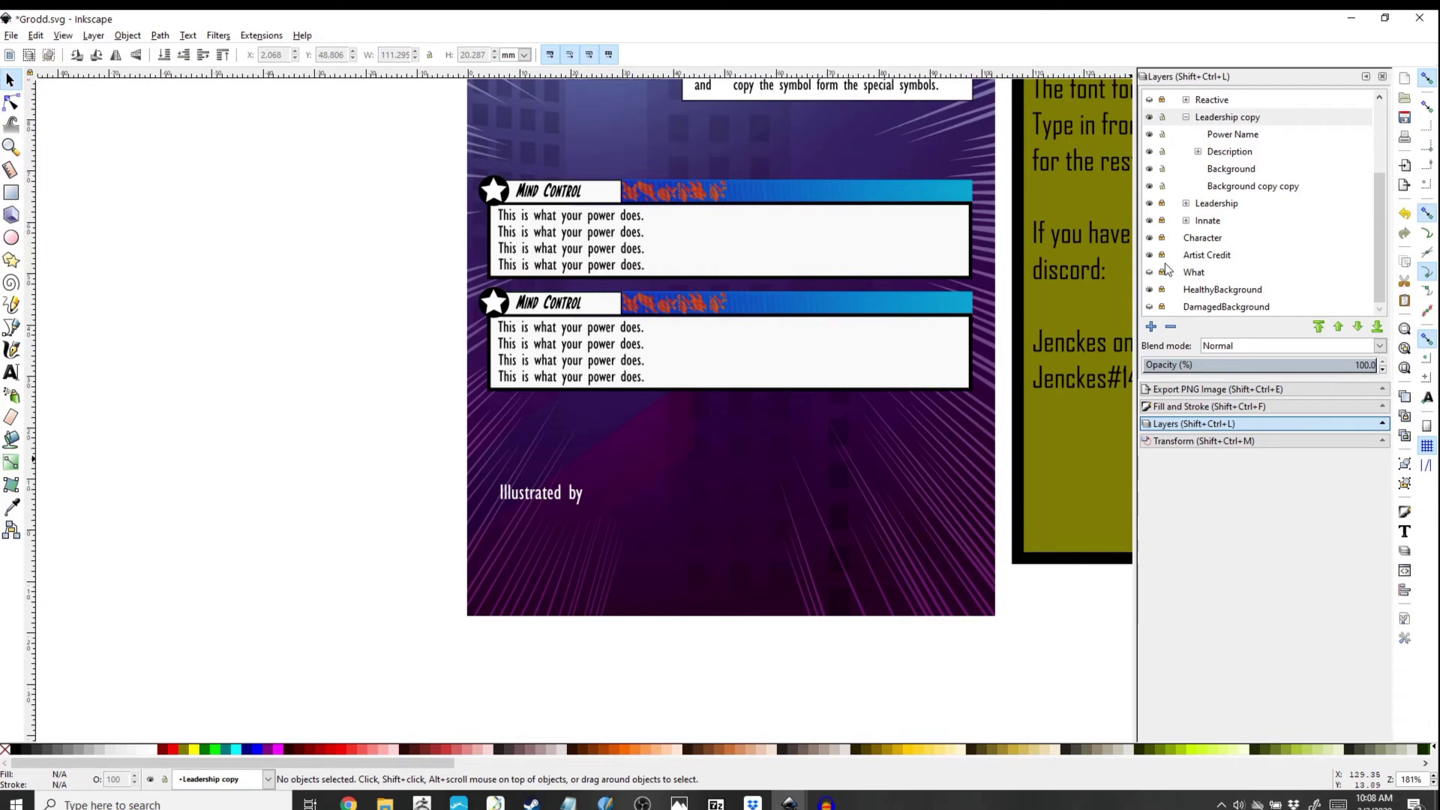
pyautogui.click(578, 494)
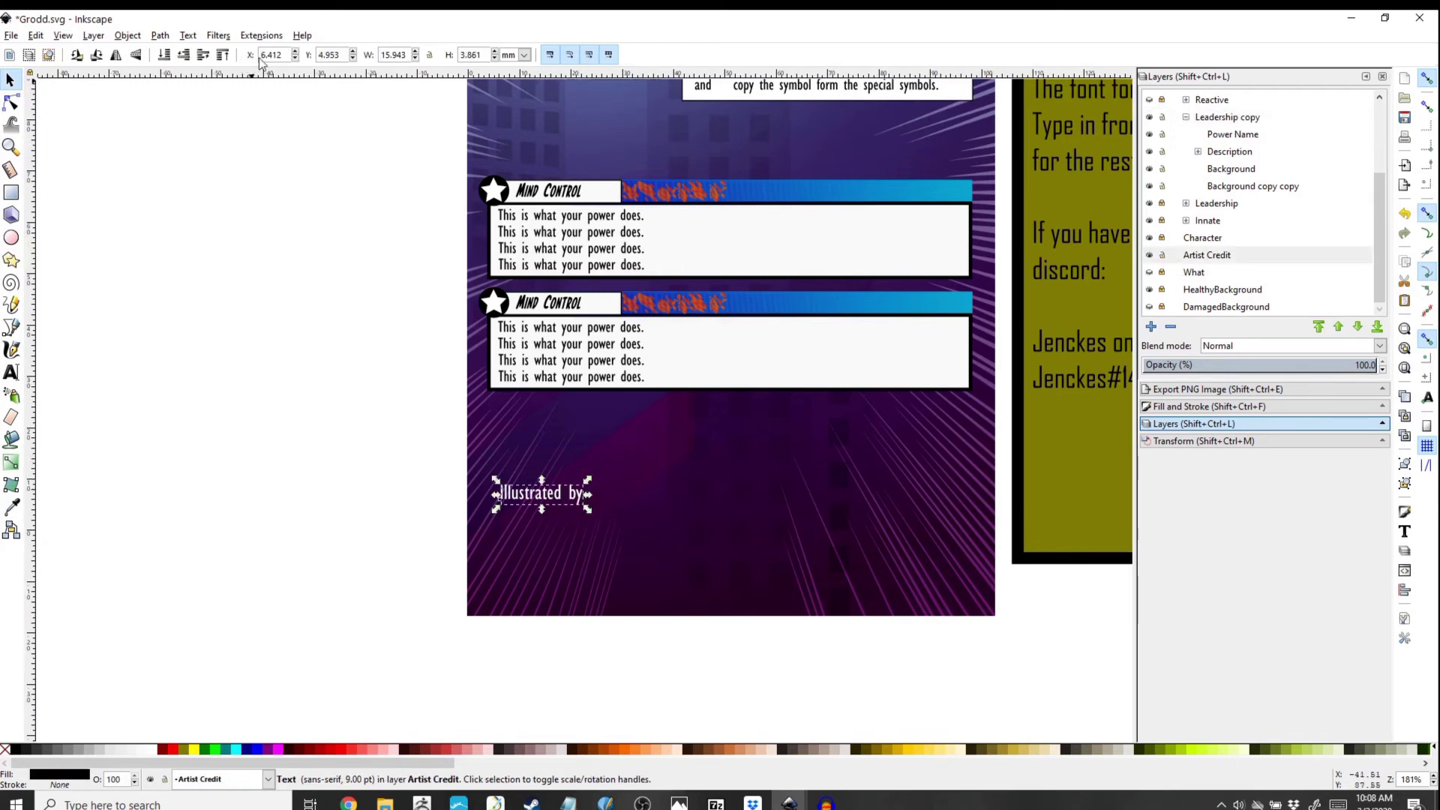
pyautogui.click(14, 329)
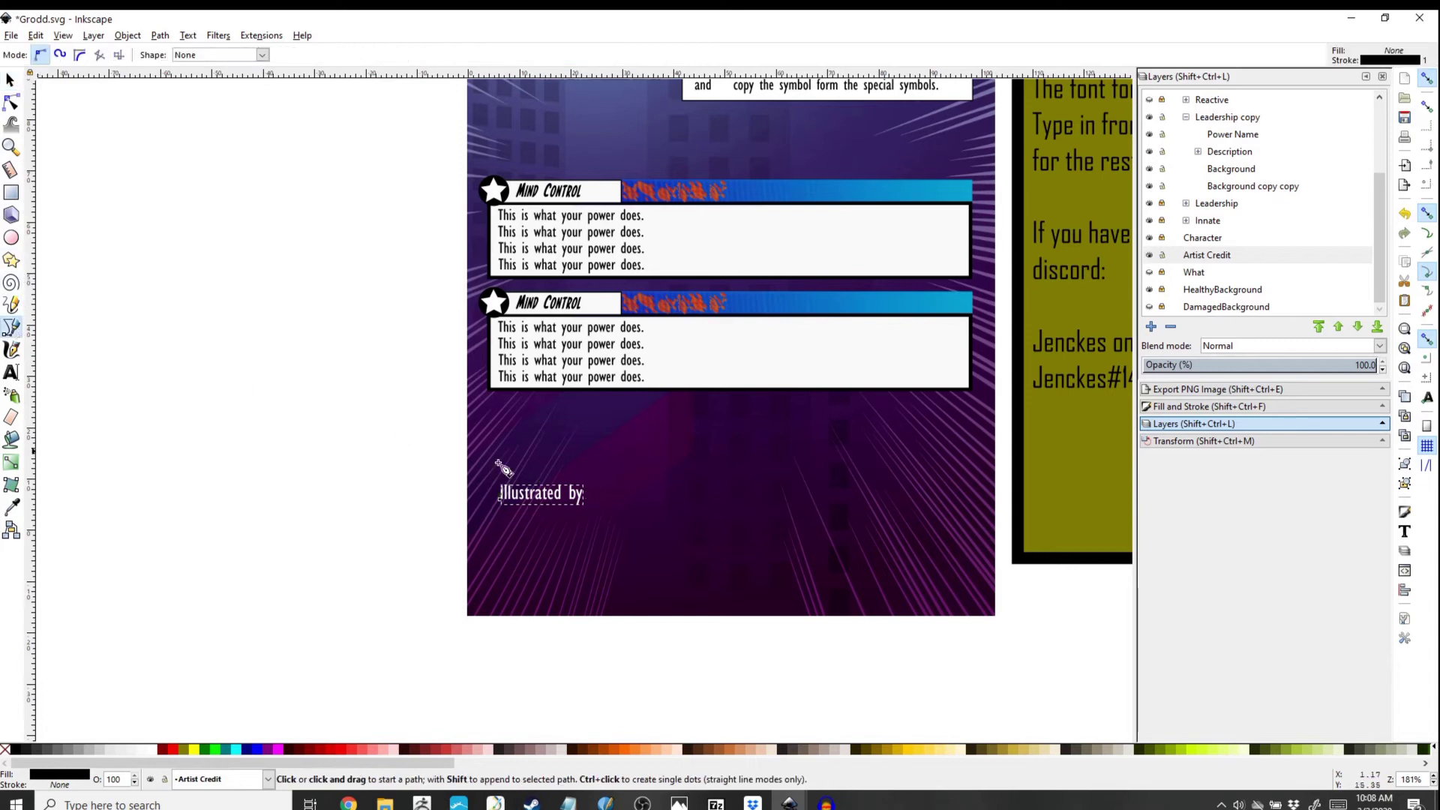
pyautogui.click(13, 371)
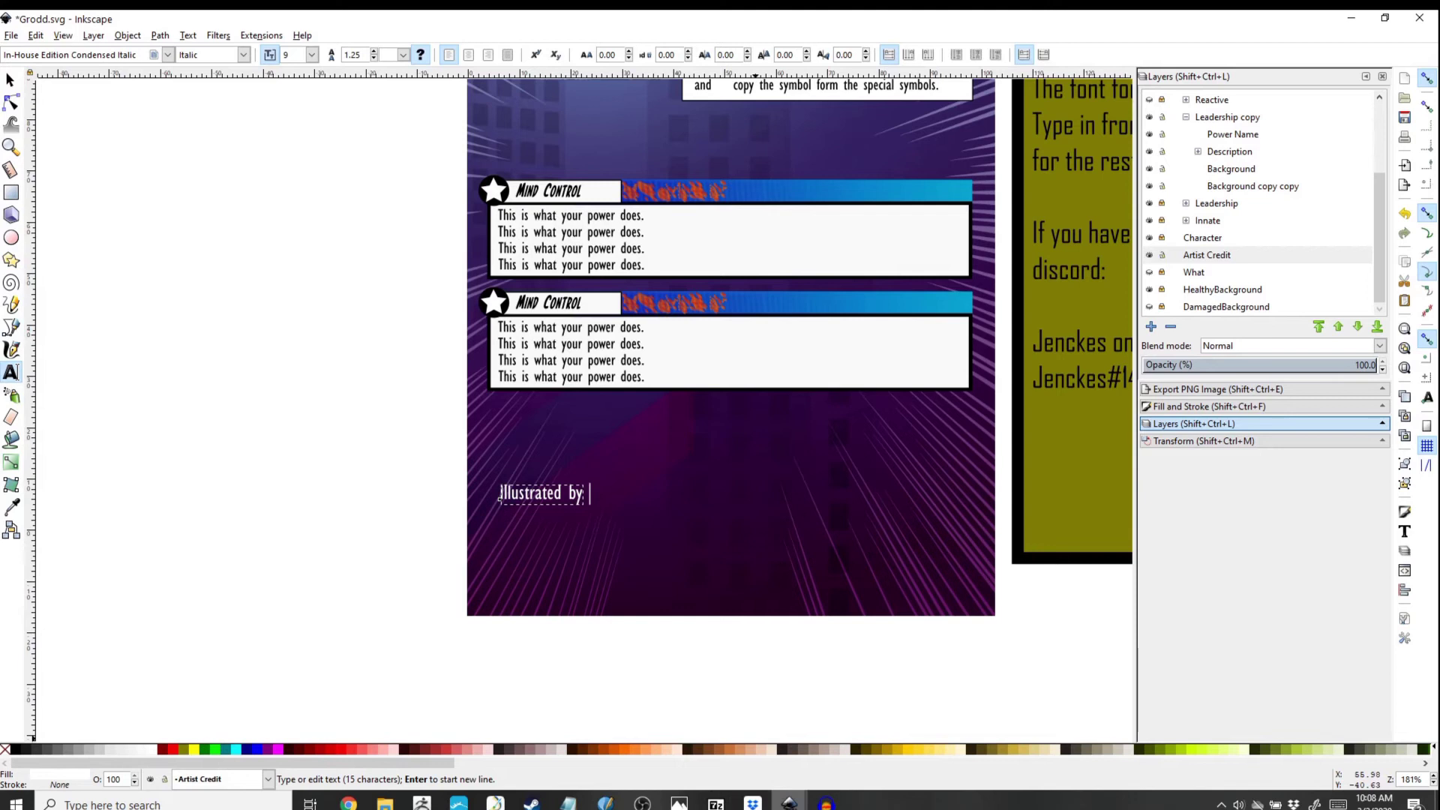
pyautogui.click(385, 802)
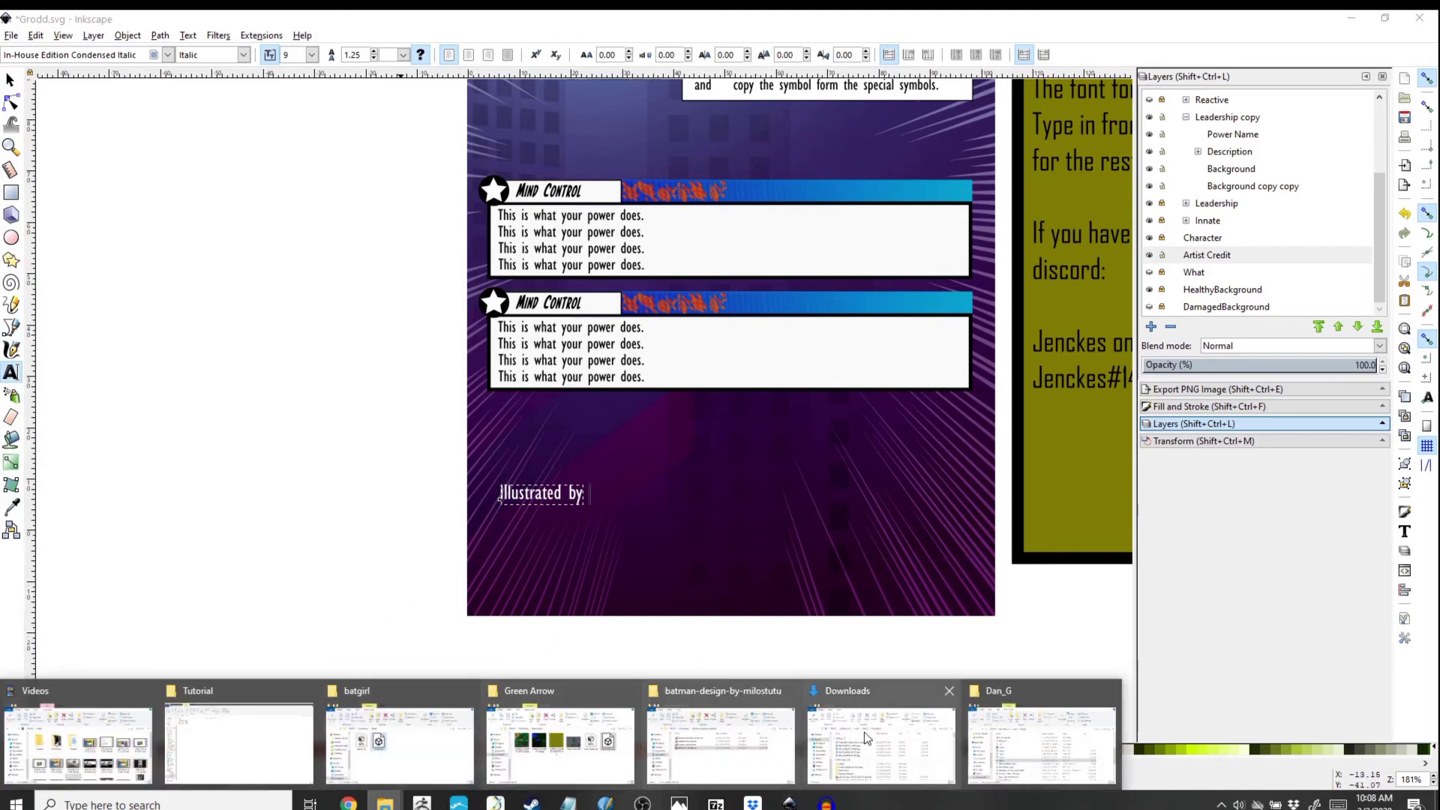
pyautogui.click(1017, 732)
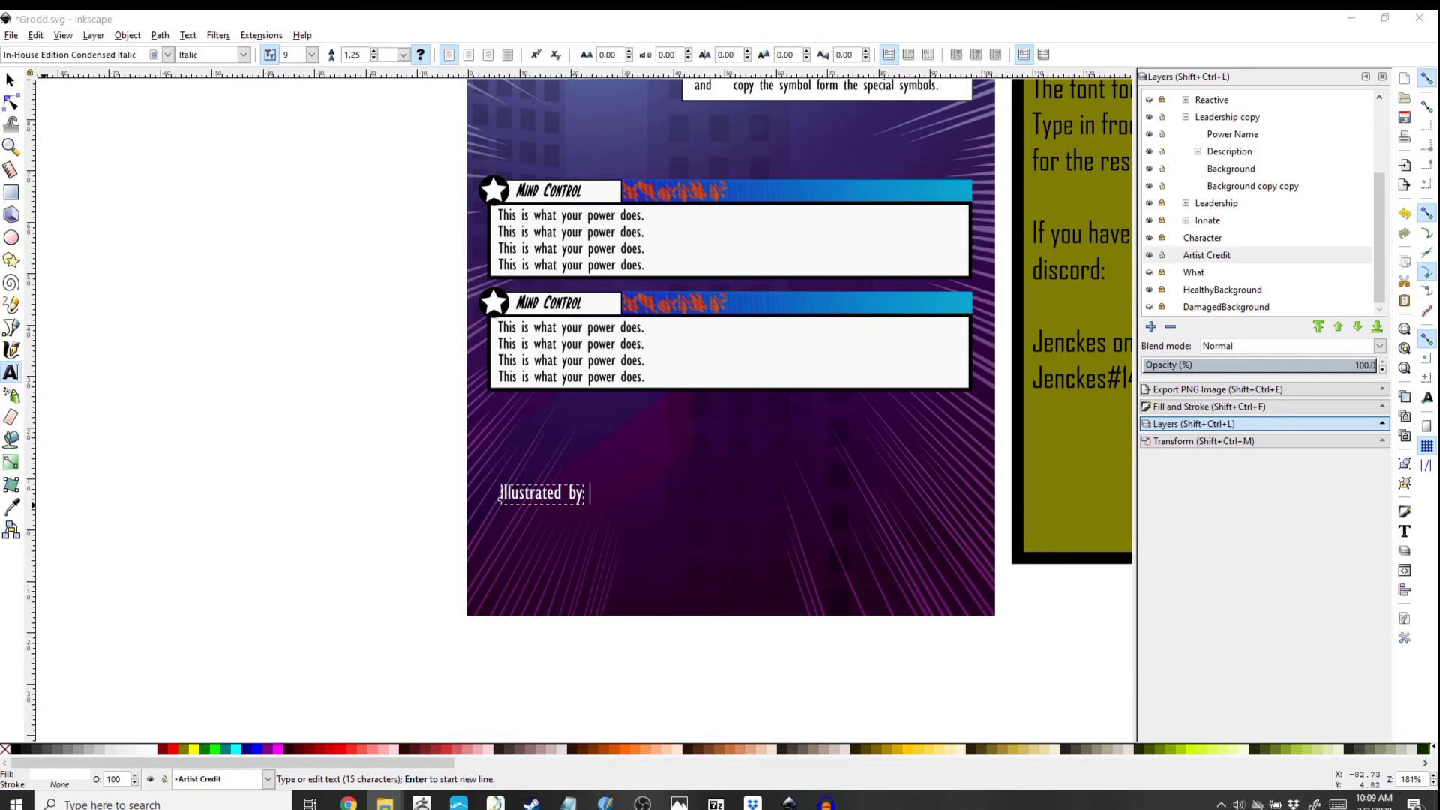
pyautogui.click(572, 512)
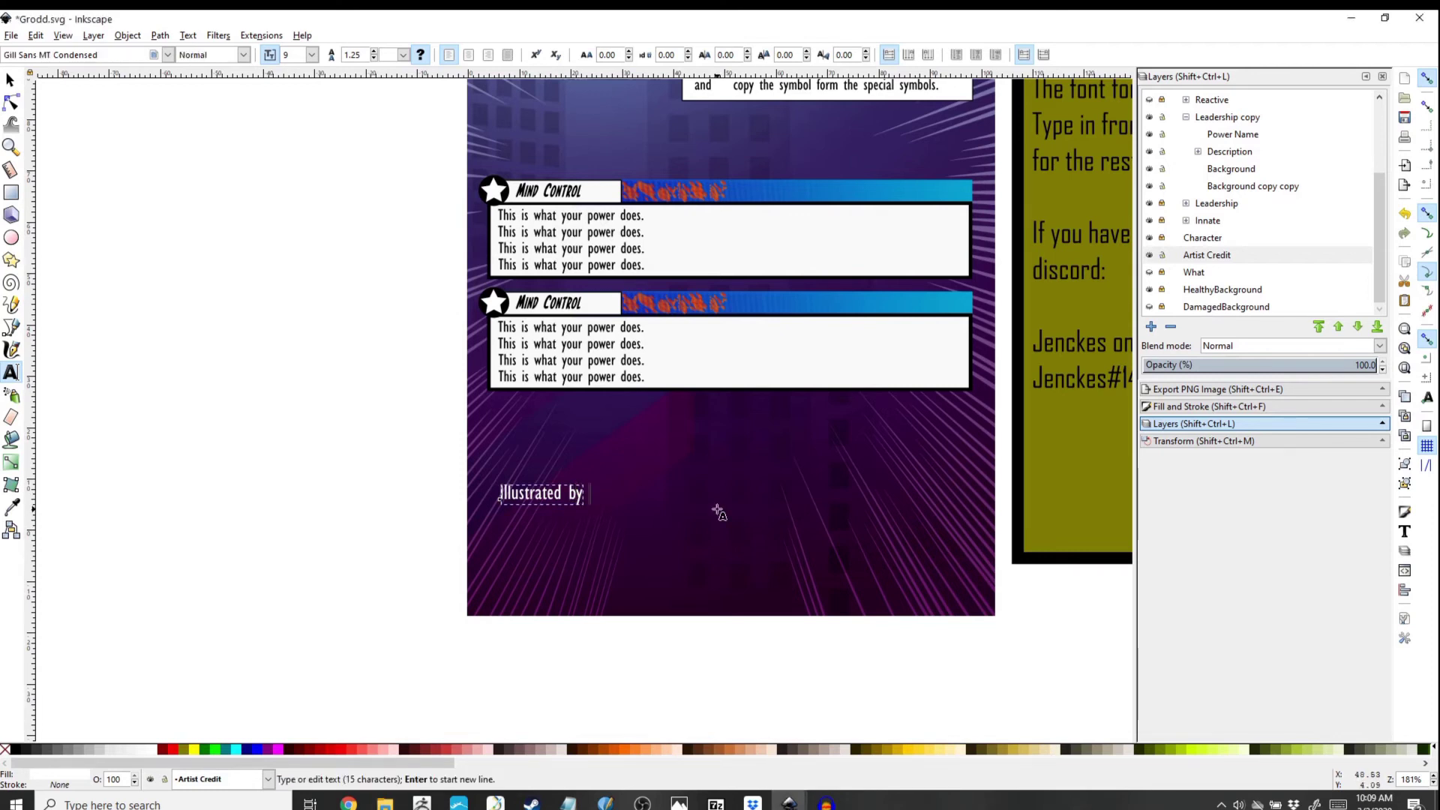
pyautogui.write('Grett Booth')
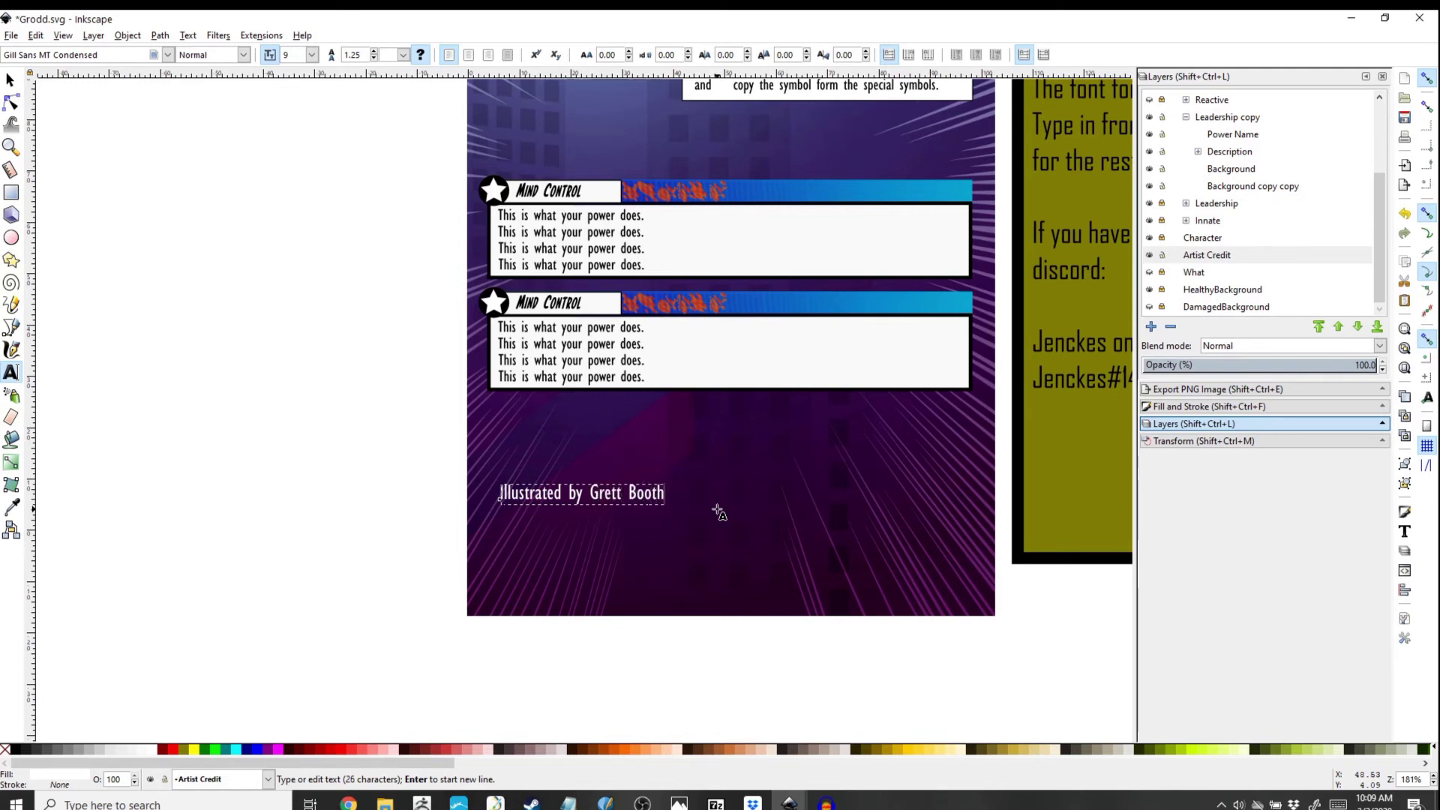
# Step: Extend the illustration credit with "and/or" and the second artist's name, and finish editing the text
pyautogui.write(' or Ron Fre')
pyautogui.press('BackSpace')
pyautogui.press('BackSpace')
pyautogui.press('BackSpace')
pyautogui.press('BackSpace')
pyautogui.press('BackSpace')
pyautogui.press('BackSpace')
pyautogui.press('BackSpace')
pyautogui.press('BackSpace')
pyautogui.press('BackSpace')
pyautogui.press('BackSpace')
pyautogui.write('and/or')
pyautogui.write(' Ronz')
pyautogui.write(' Frenz')
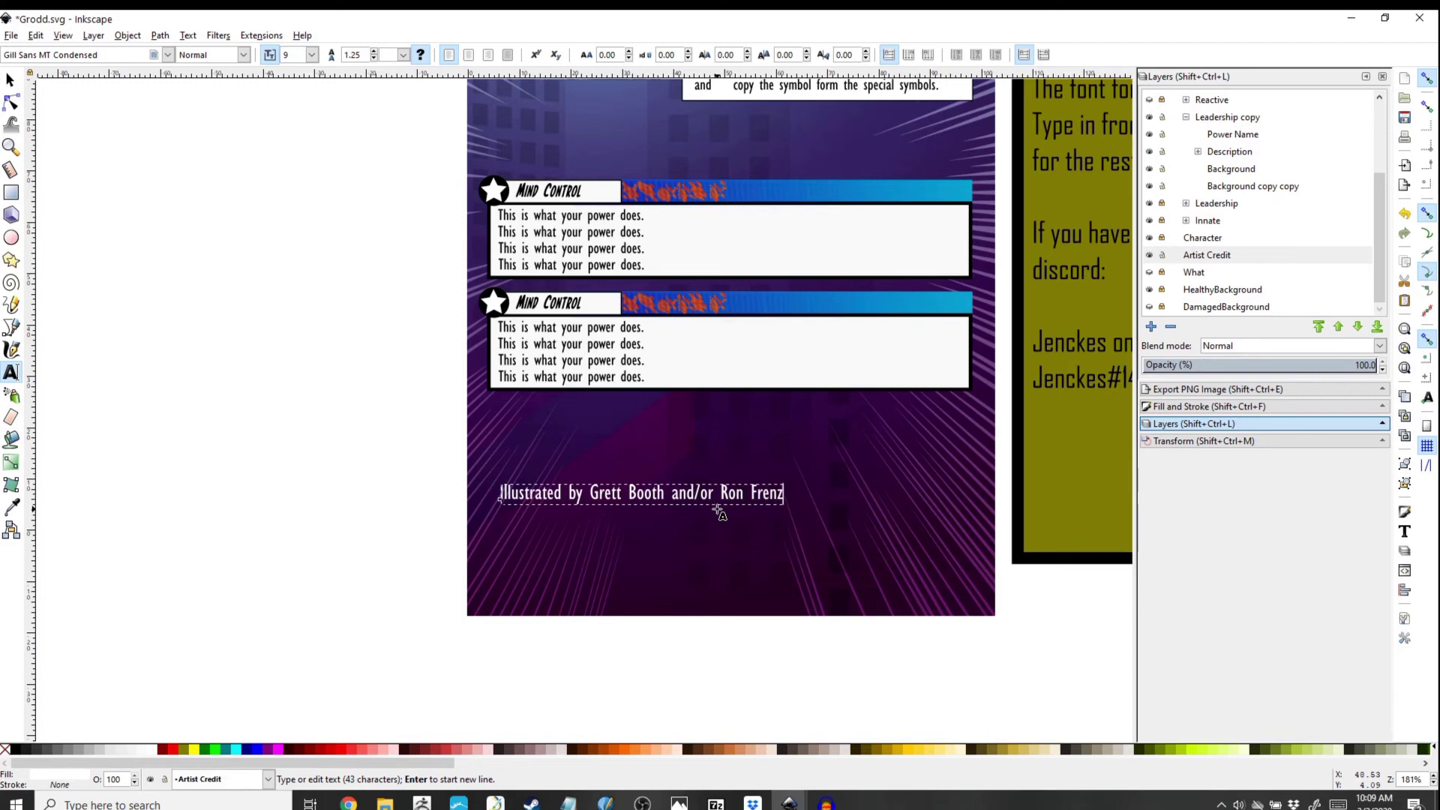
pyautogui.scroll(4, 718, 512)
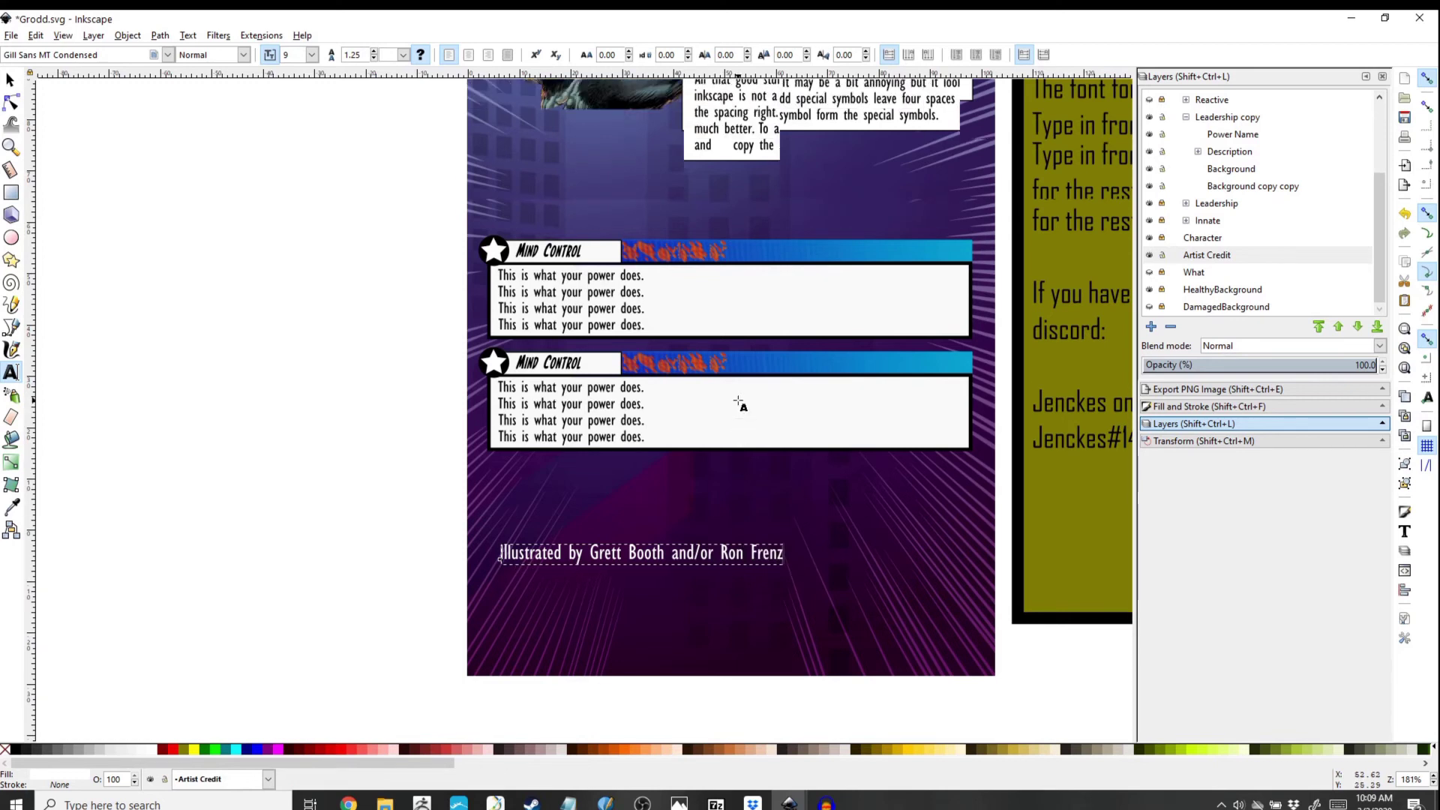
pyautogui.keyDown('ctrl'); pyautogui.scroll(-1, 694, 543); pyautogui.keyUp('ctrl')
pyautogui.moveTo(376, 283); pyautogui.dragTo(347, 375)
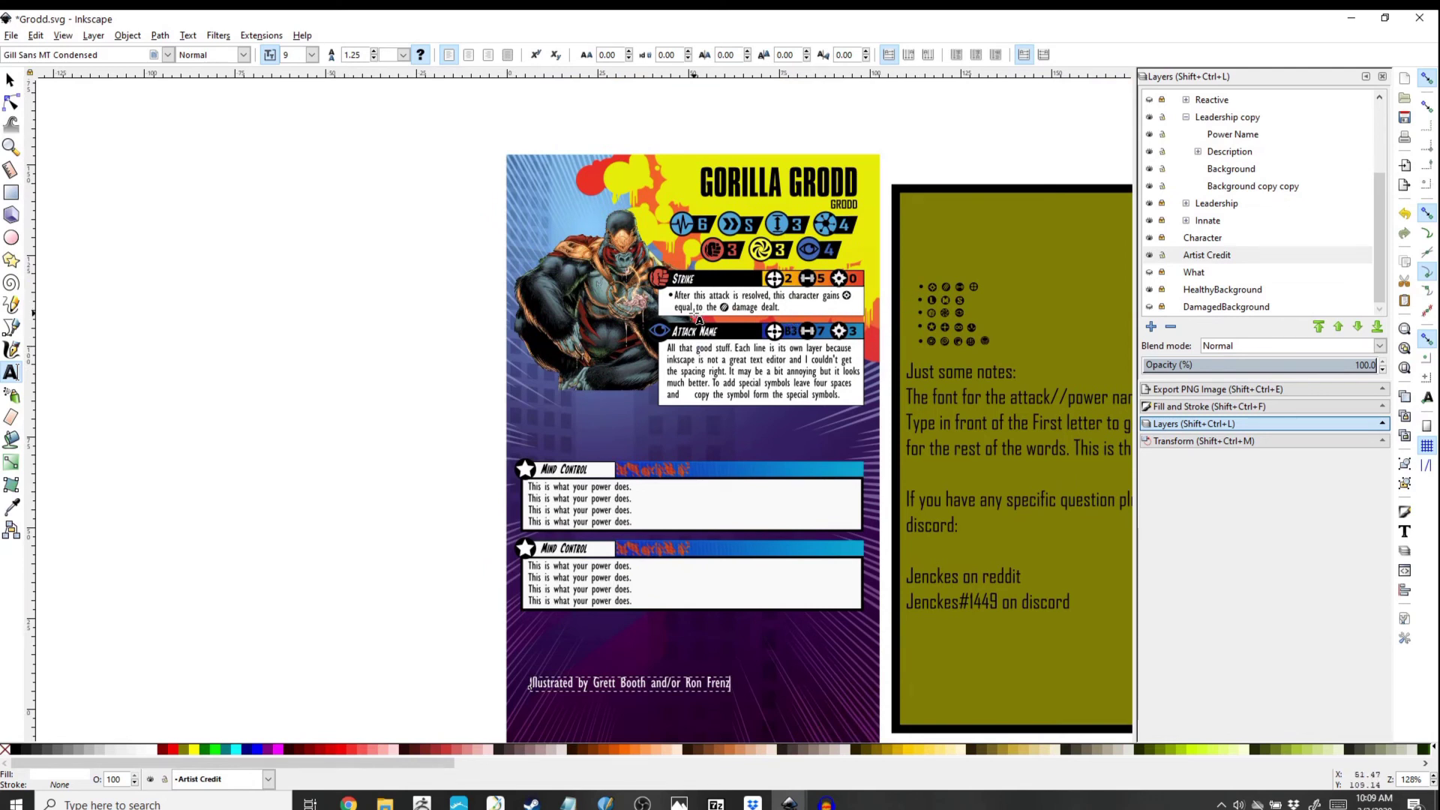
pyautogui.scroll(3, 1196, 224)
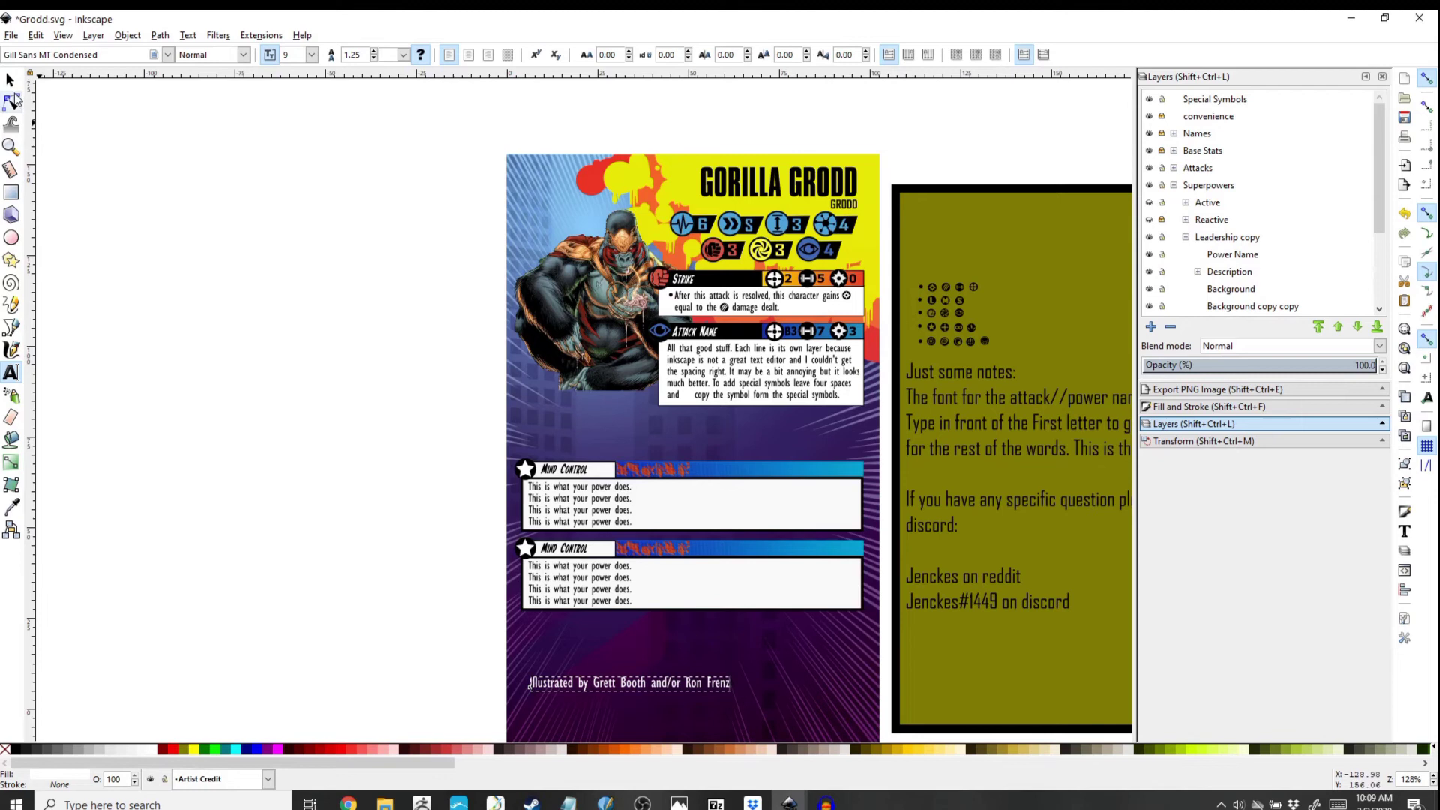
pyautogui.click(9, 80)
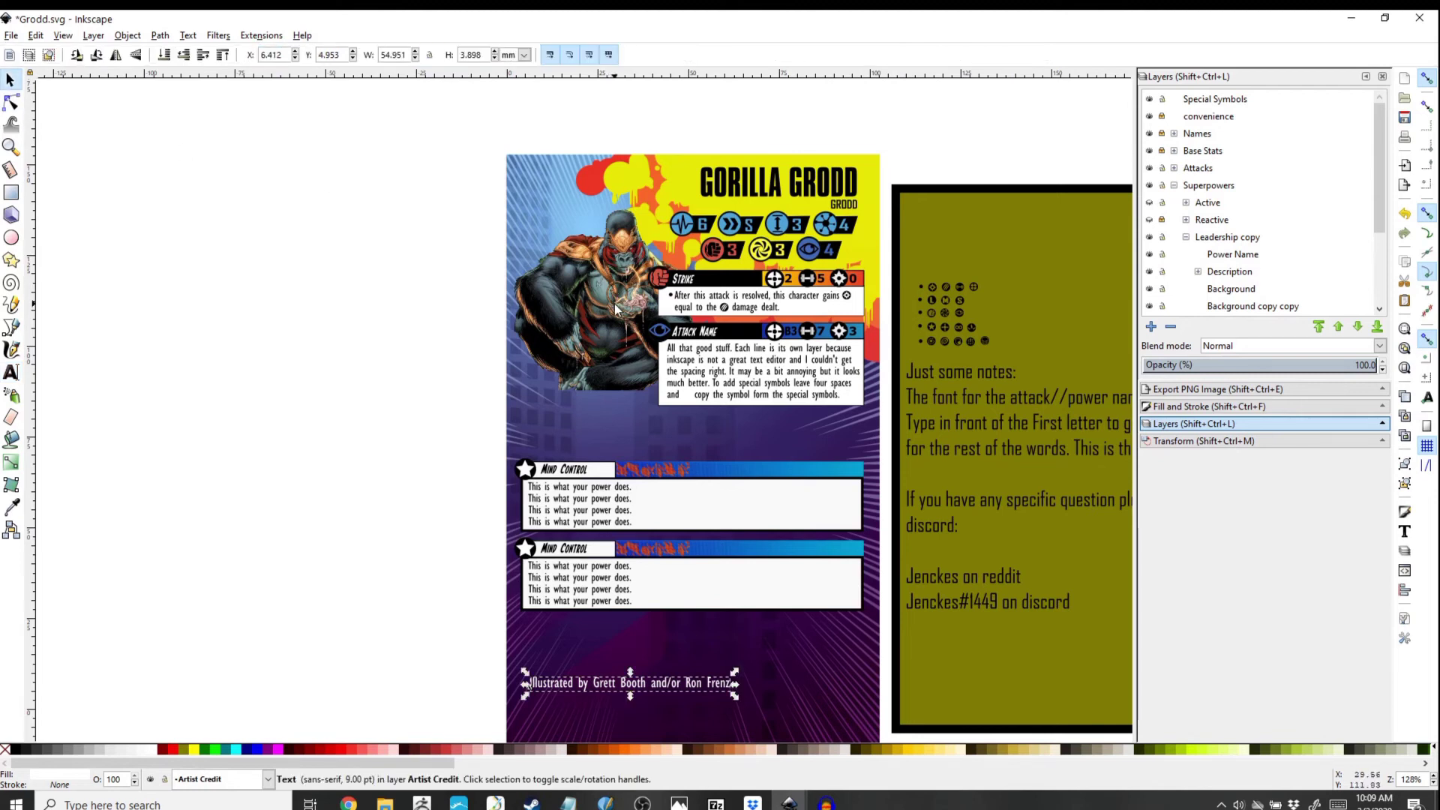
# Step: Set the PNG export's file name to Grodd_Not_Done in the user's home folder
pyautogui.scroll(-2, 1263, 281)
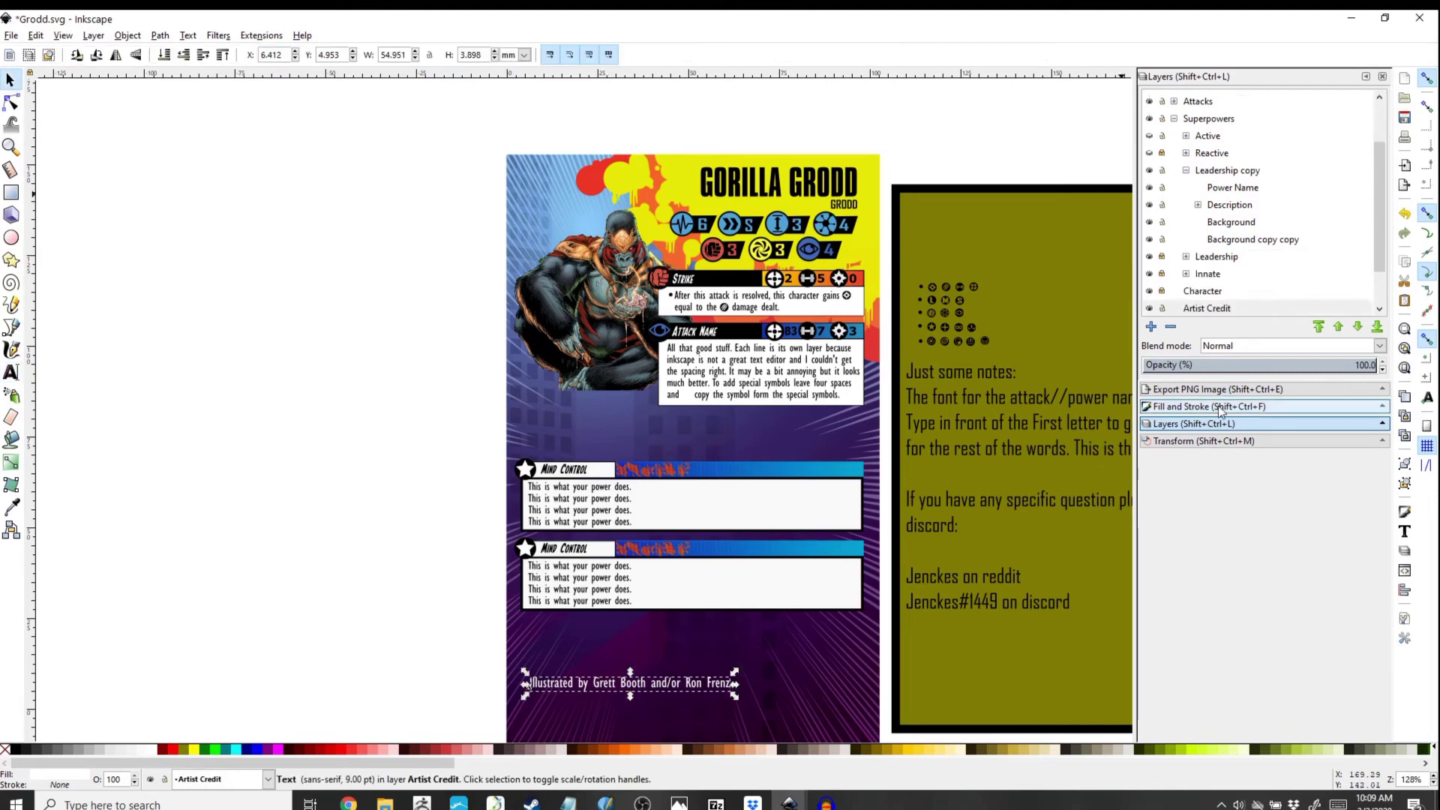
pyautogui.click(1215, 389)
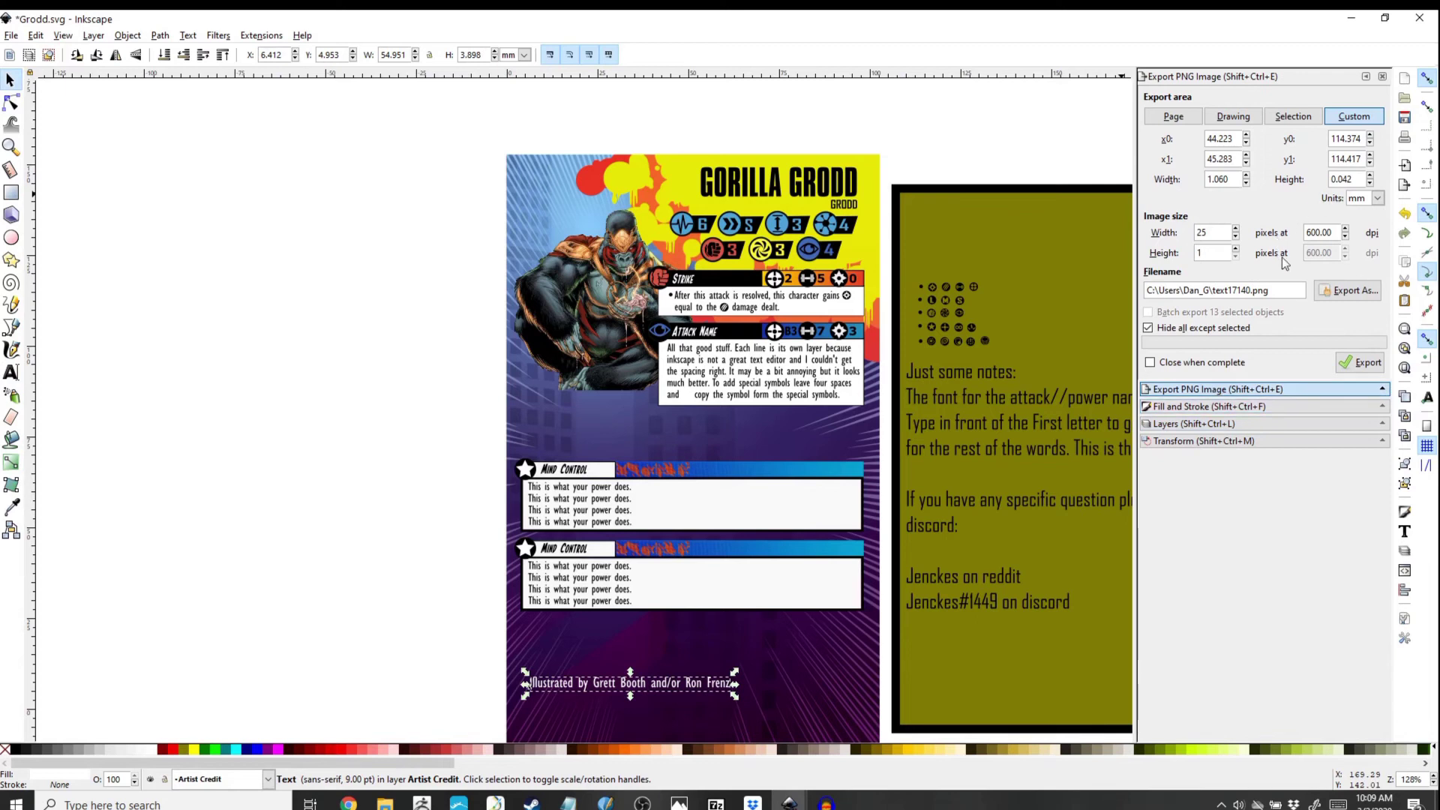
pyautogui.click(1348, 292)
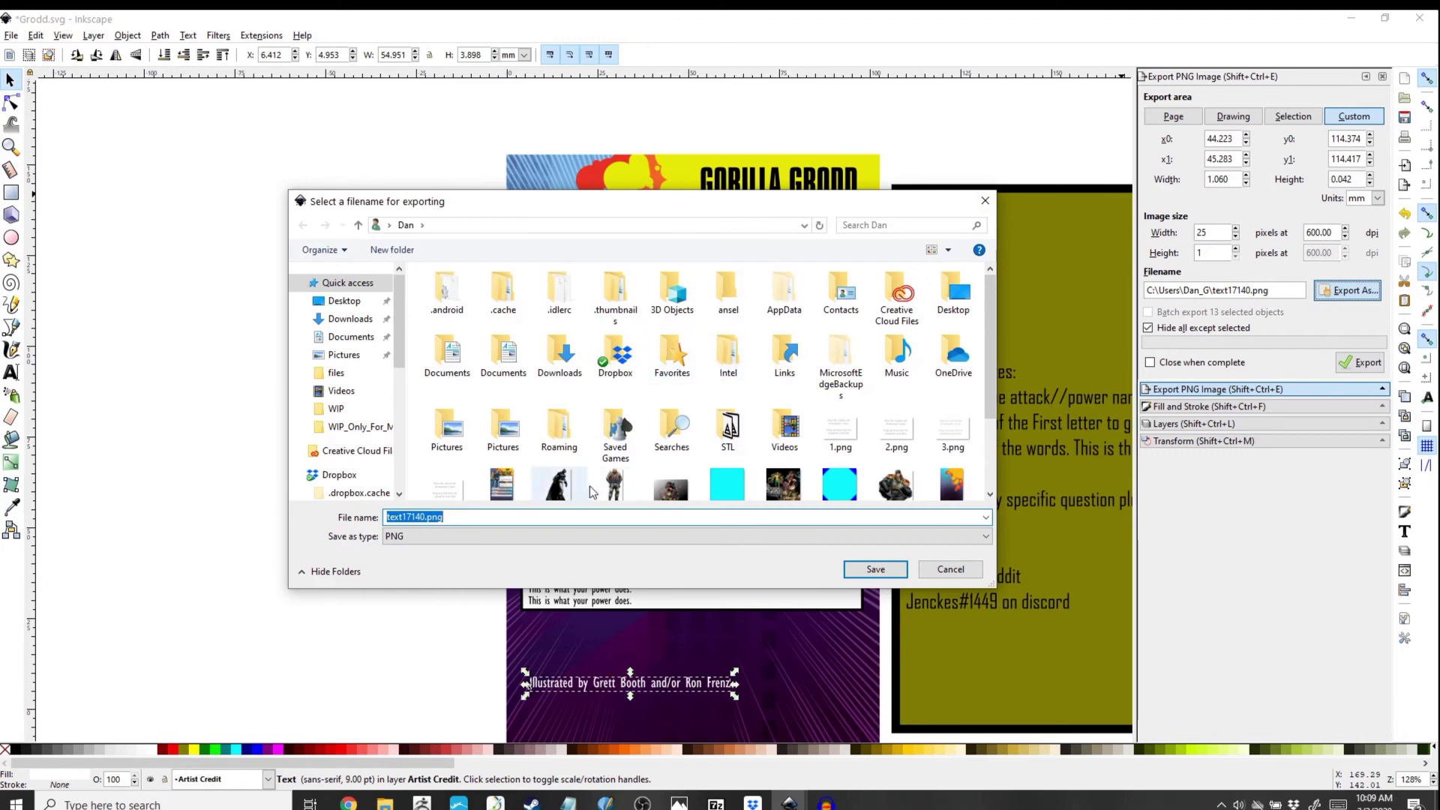
pyautogui.write('Gr')
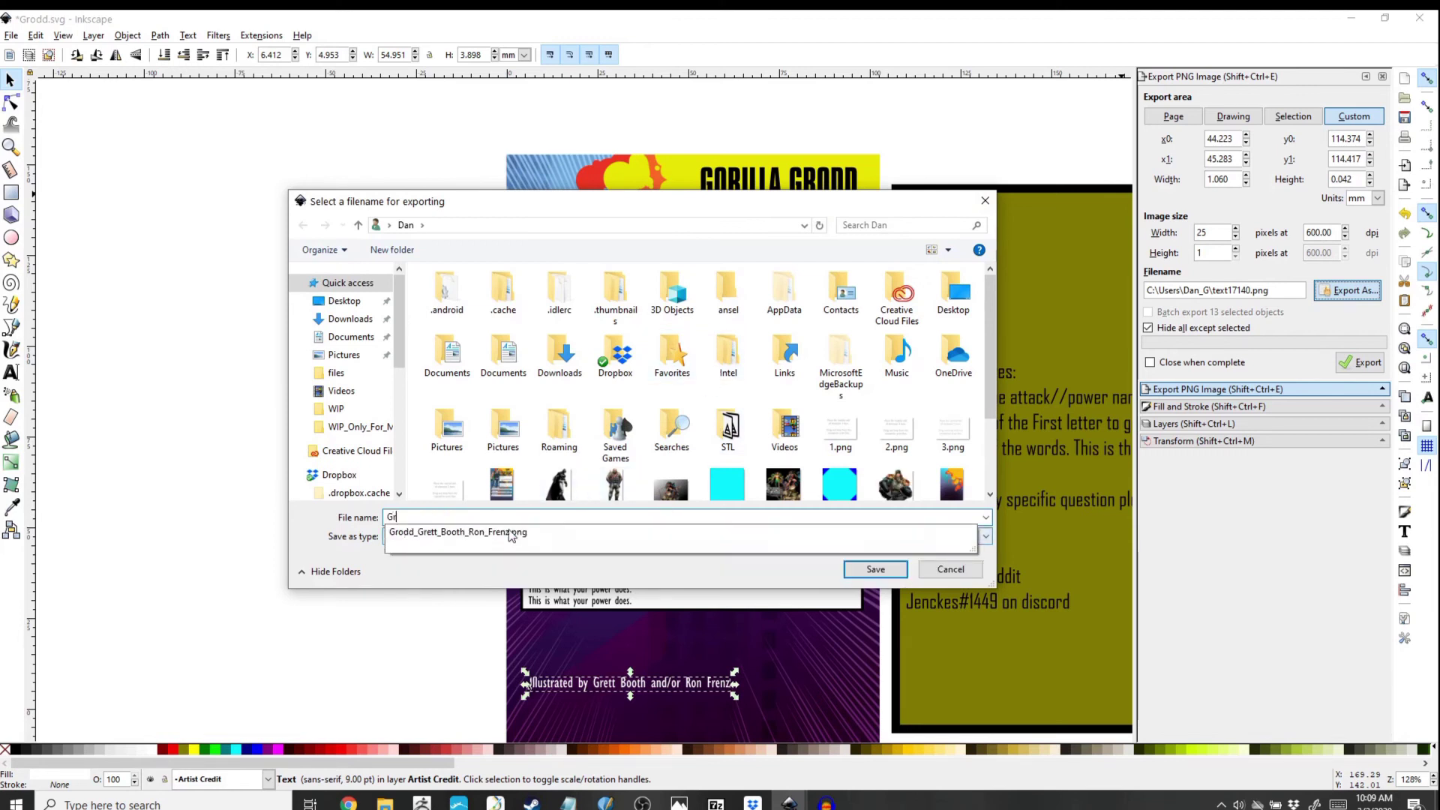
pyautogui.write('odd_Not_Done')
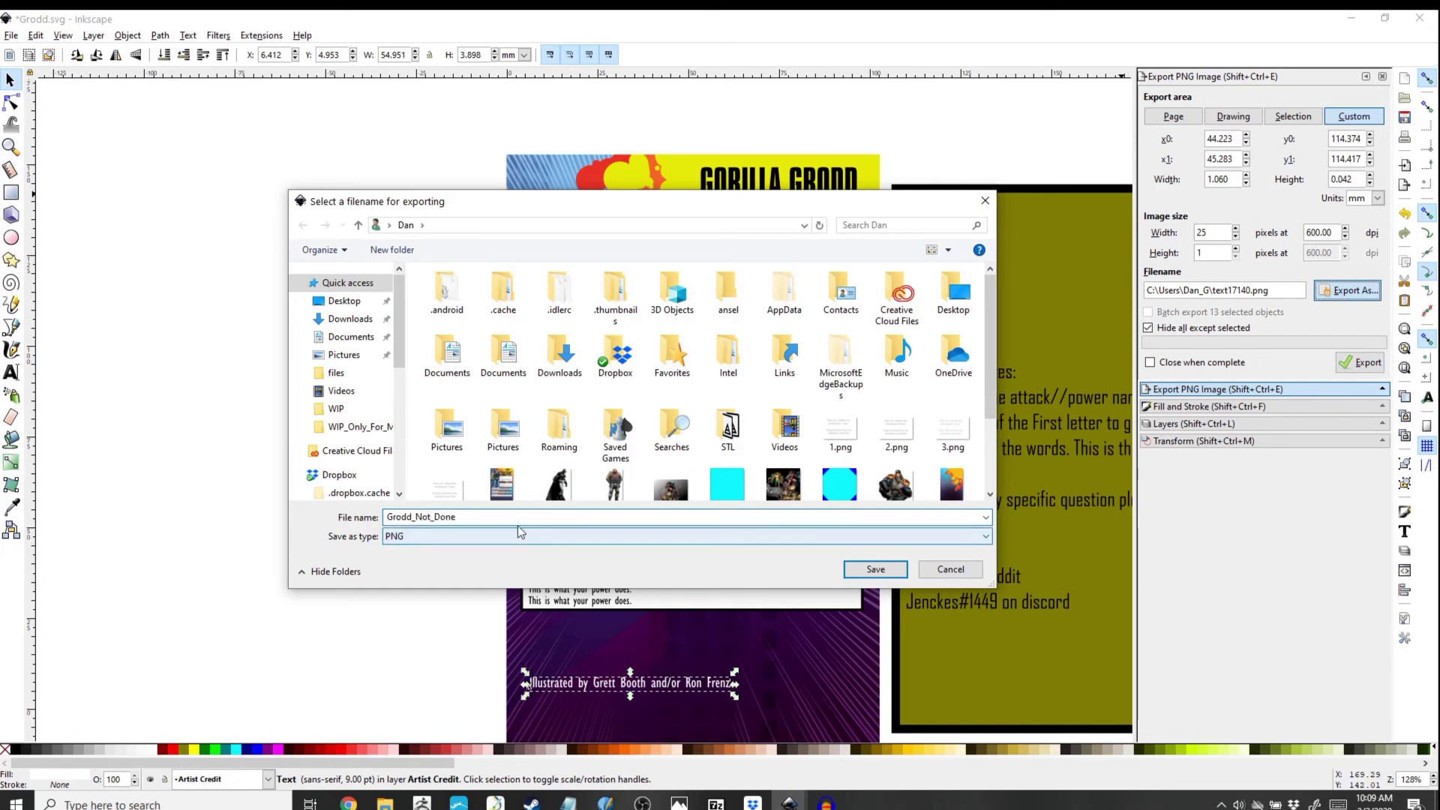
pyautogui.click(874, 570)
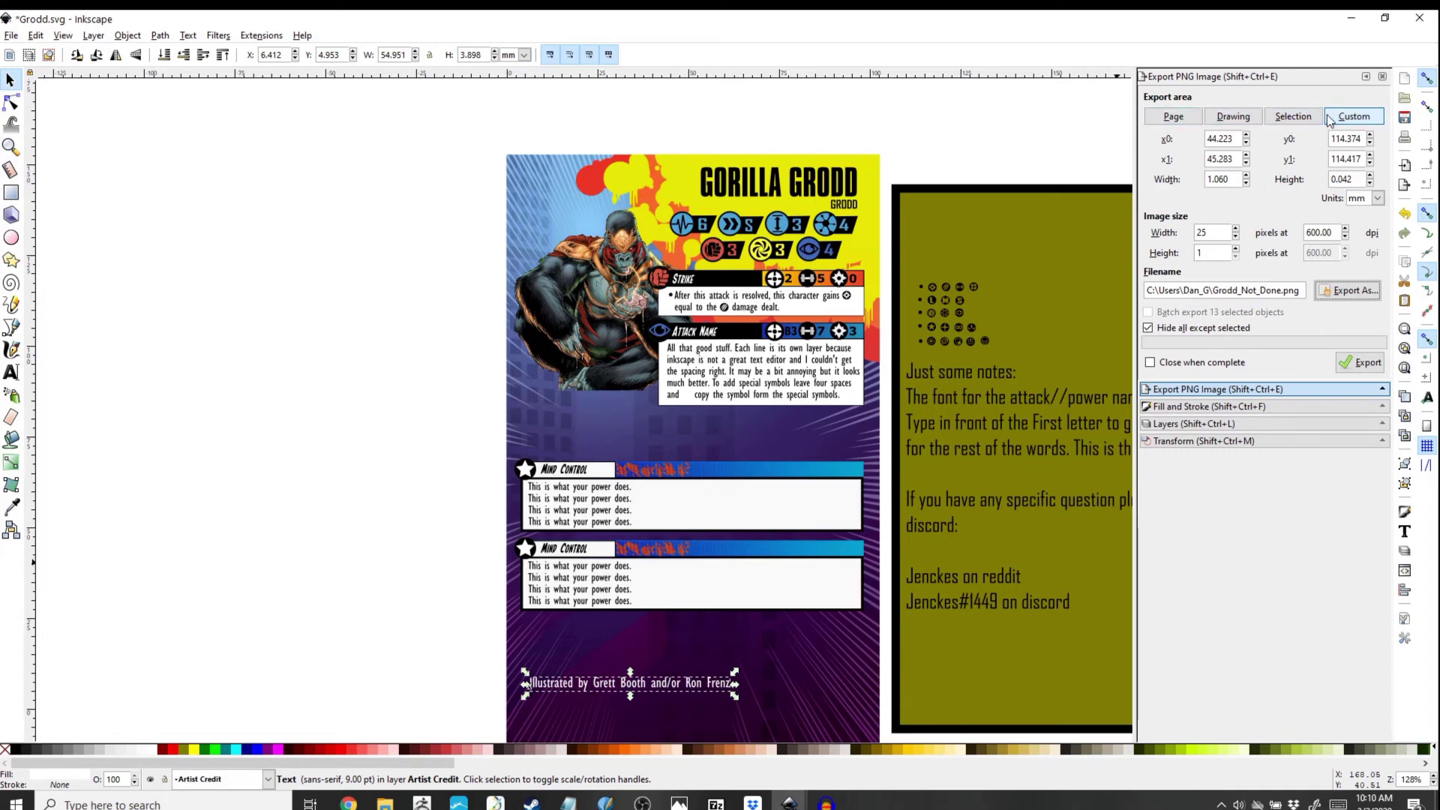
# Step: Deselect the credit text, set the export area to the whole page and export the card as a PNG
pyautogui.click(318, 519)
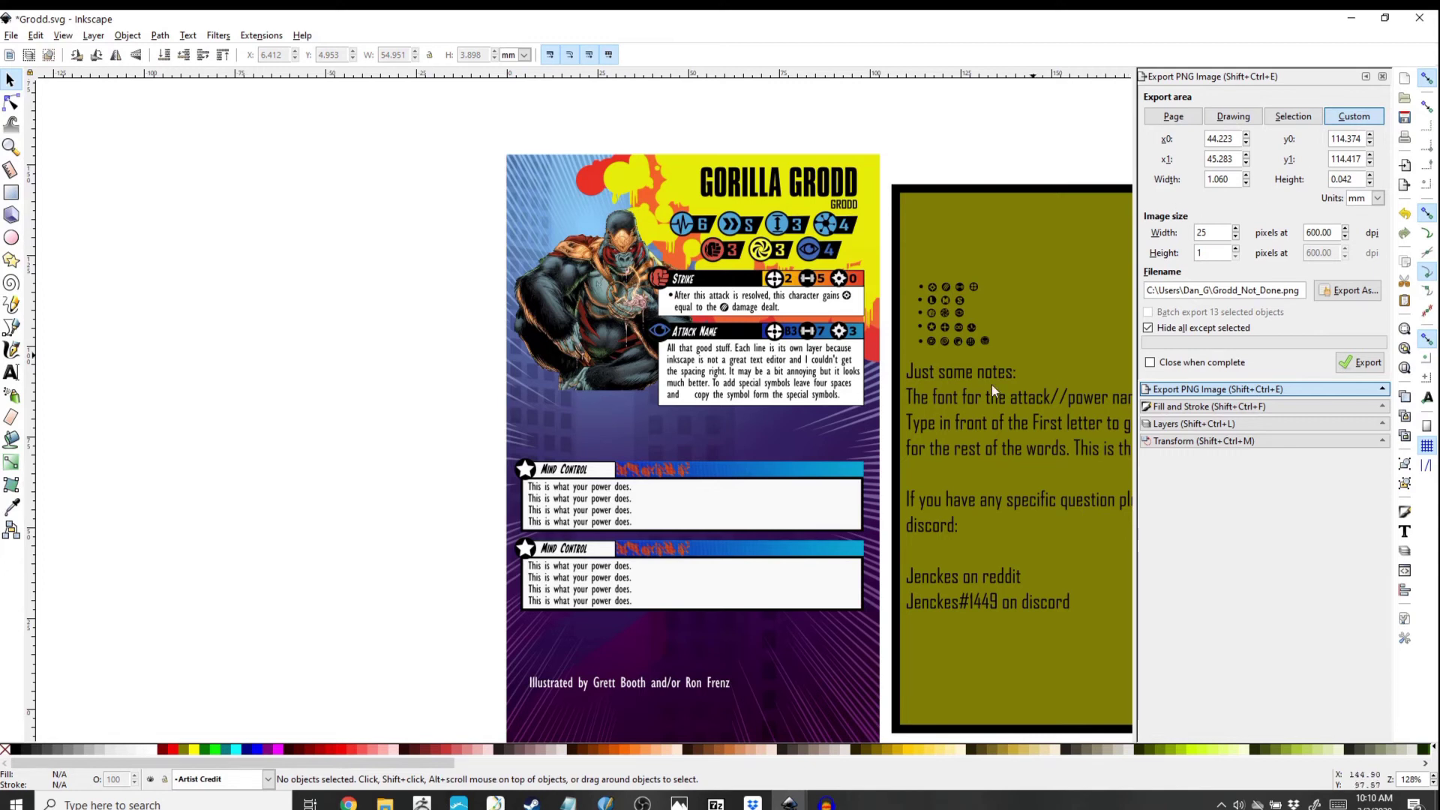
pyautogui.click(1172, 120)
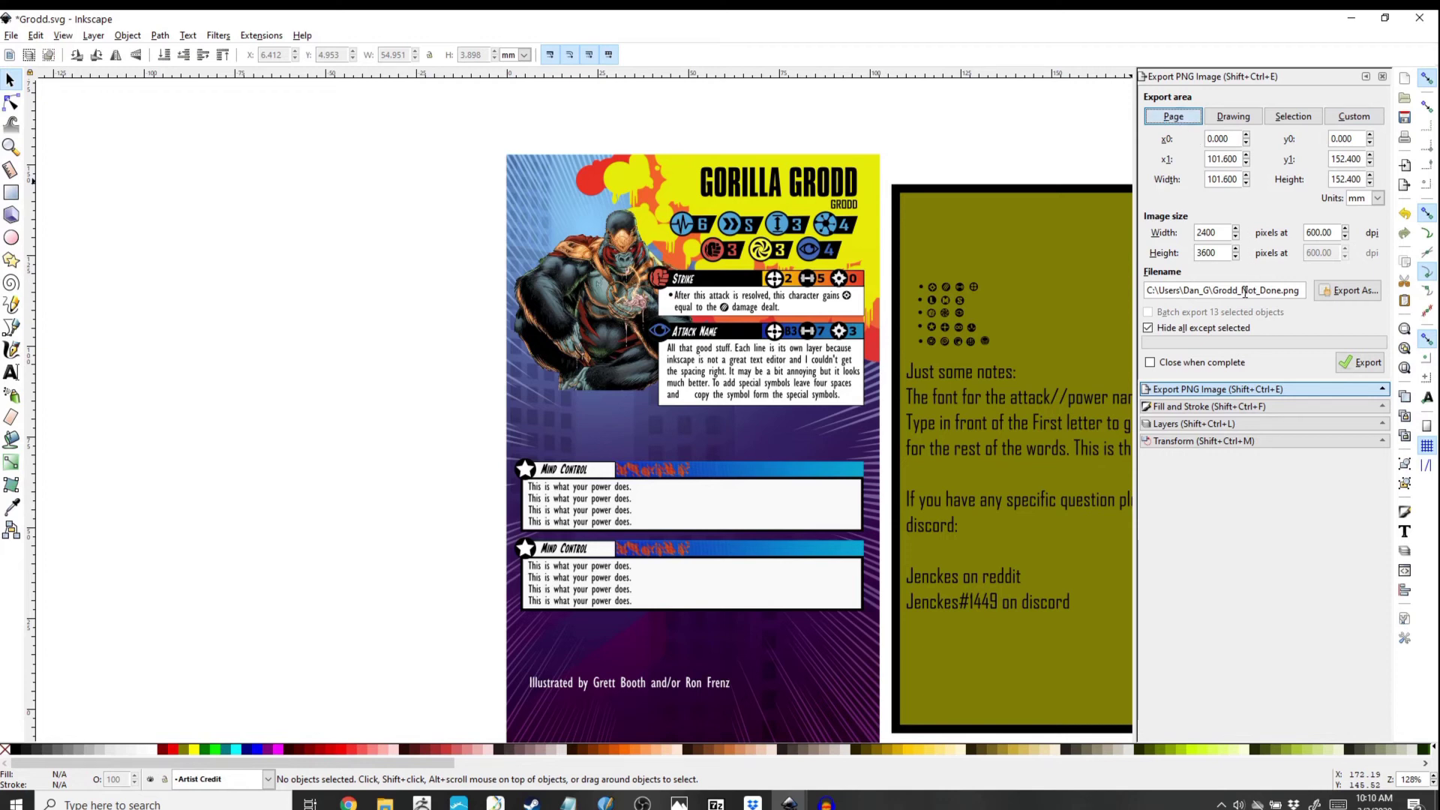
pyautogui.click(1362, 363)
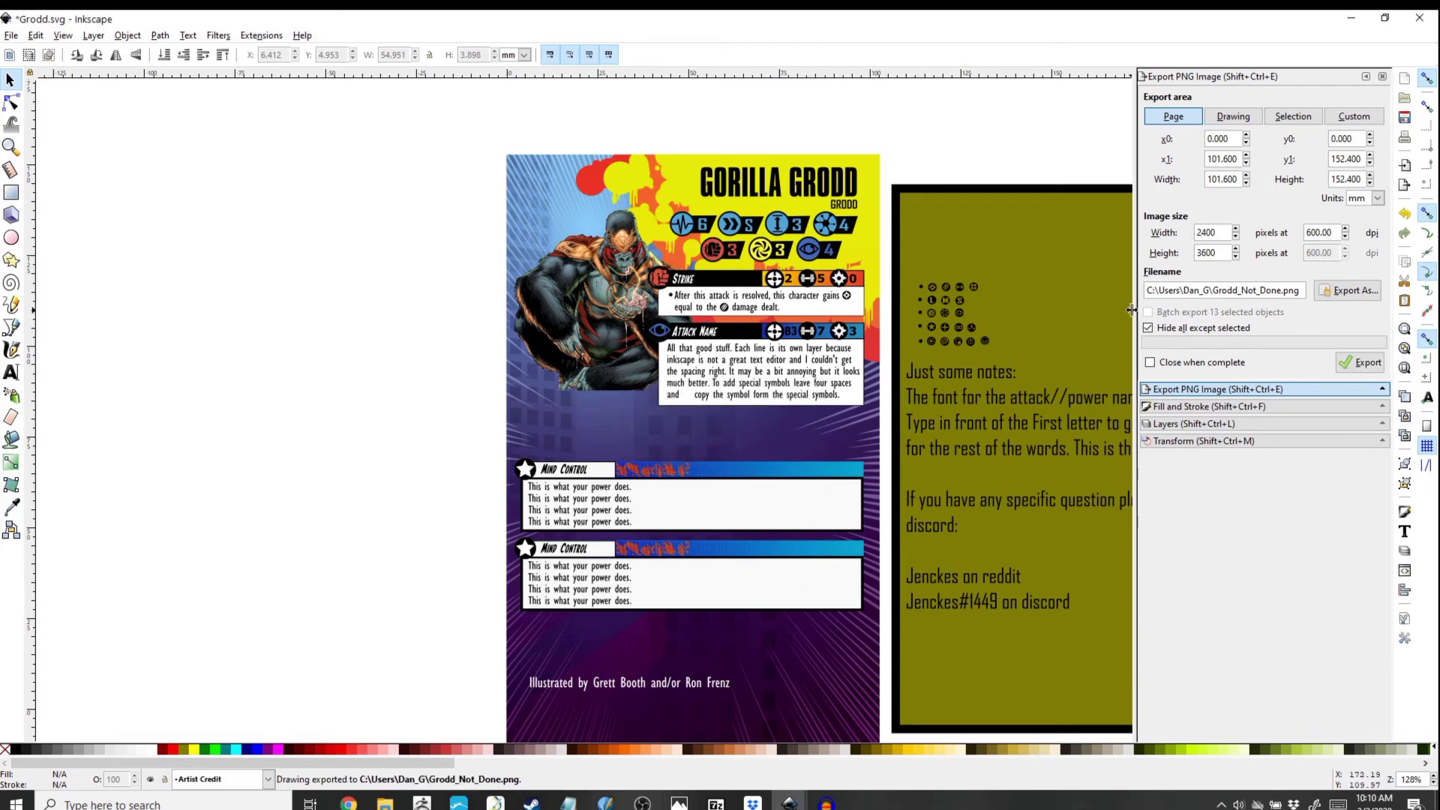
# Step: Return to the layer list and hide the HealthyBackground layer
pyautogui.click(1267, 423)
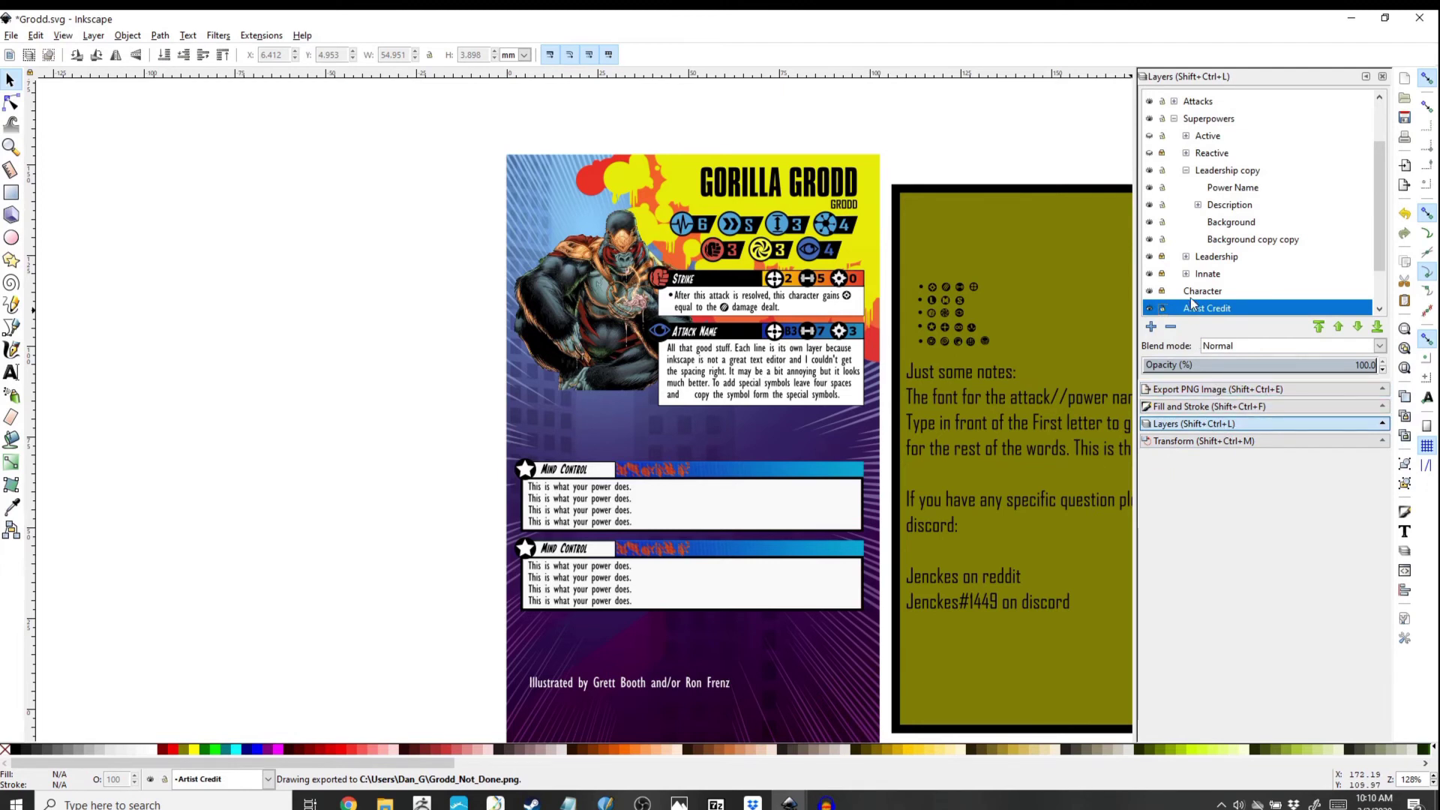
pyautogui.scroll(-1, 1160, 288)
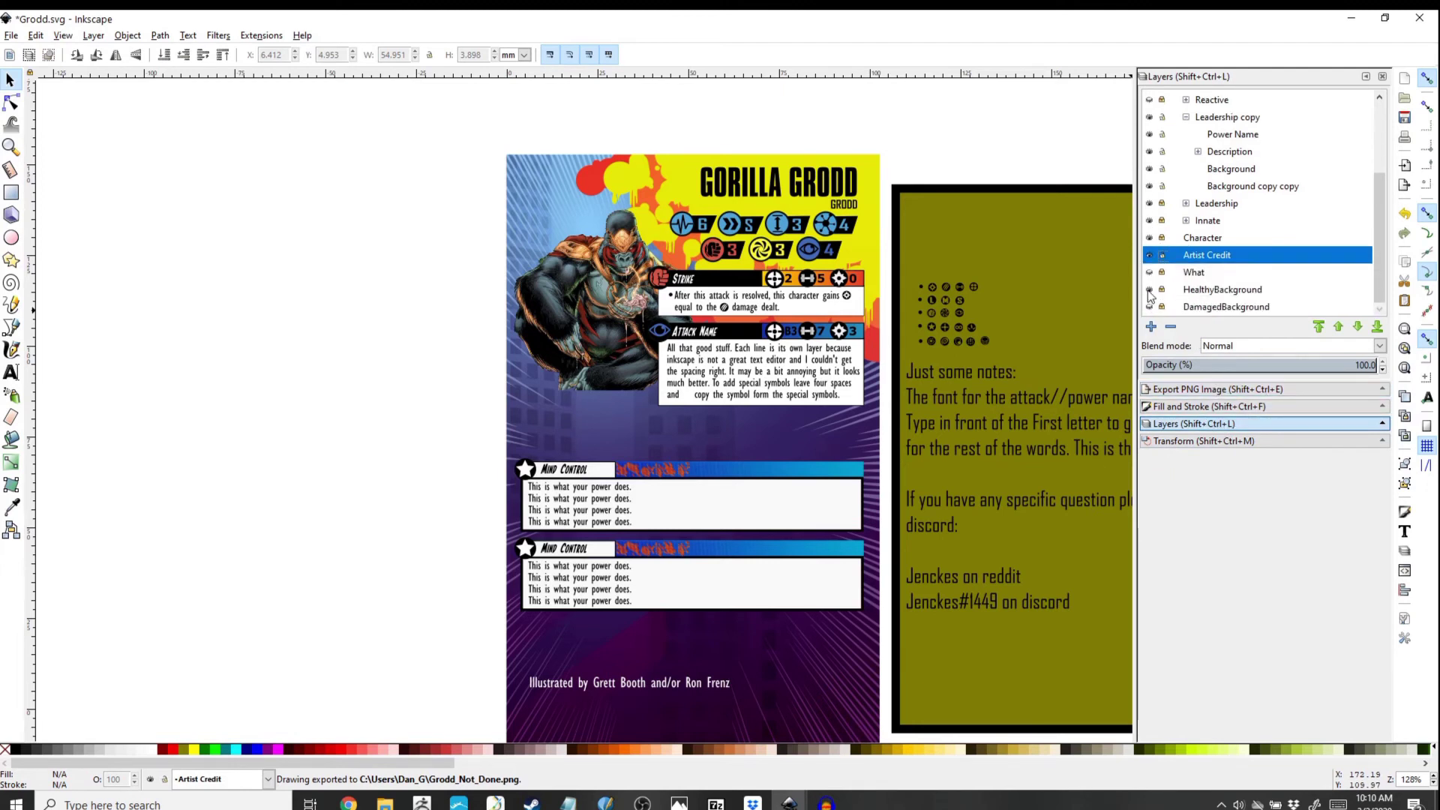
pyautogui.click(1149, 290)
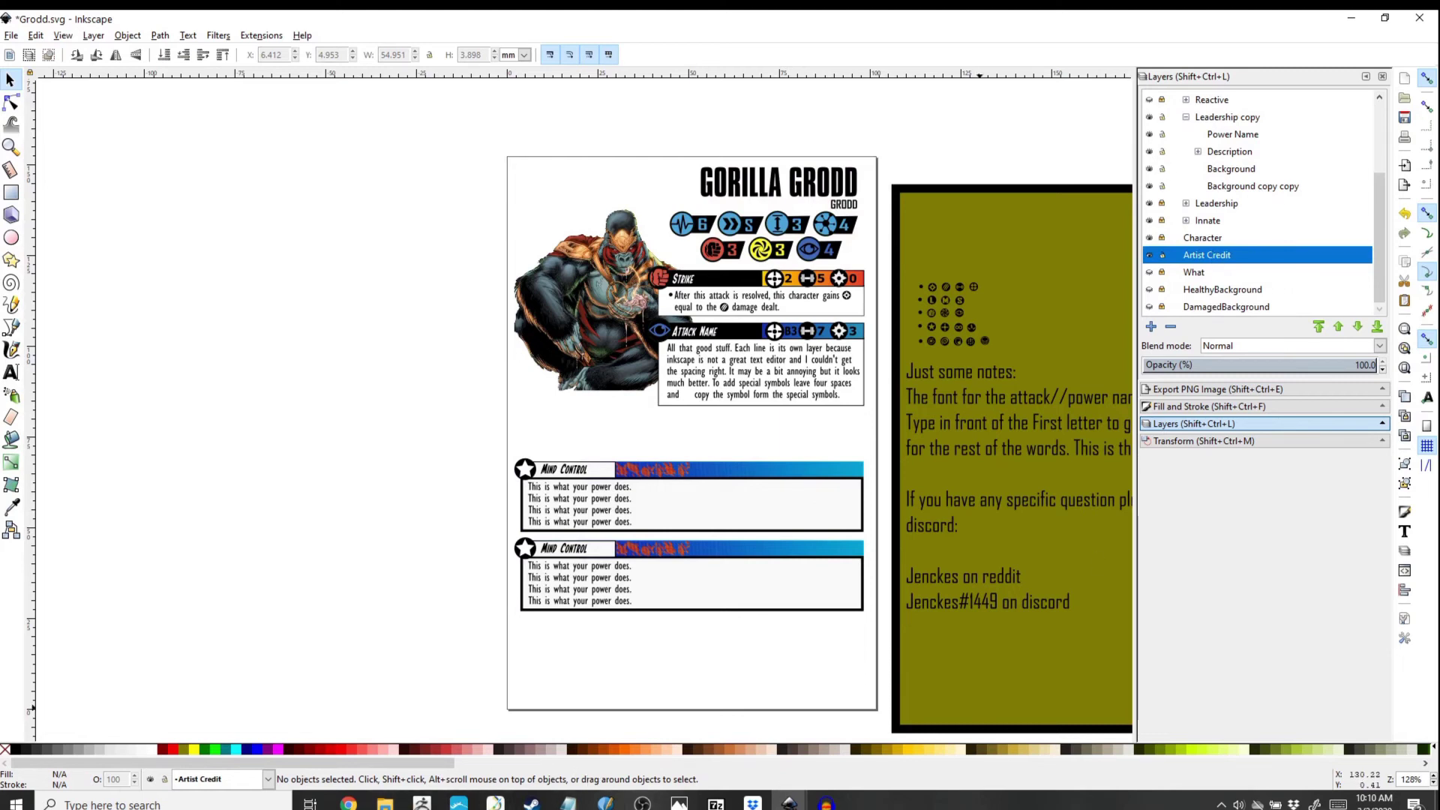
# Step: Switch to the user's home folder in File Explorer and open Grodd_Not_Done.png in a maximized Photos window
pyautogui.moveTo(385, 804)
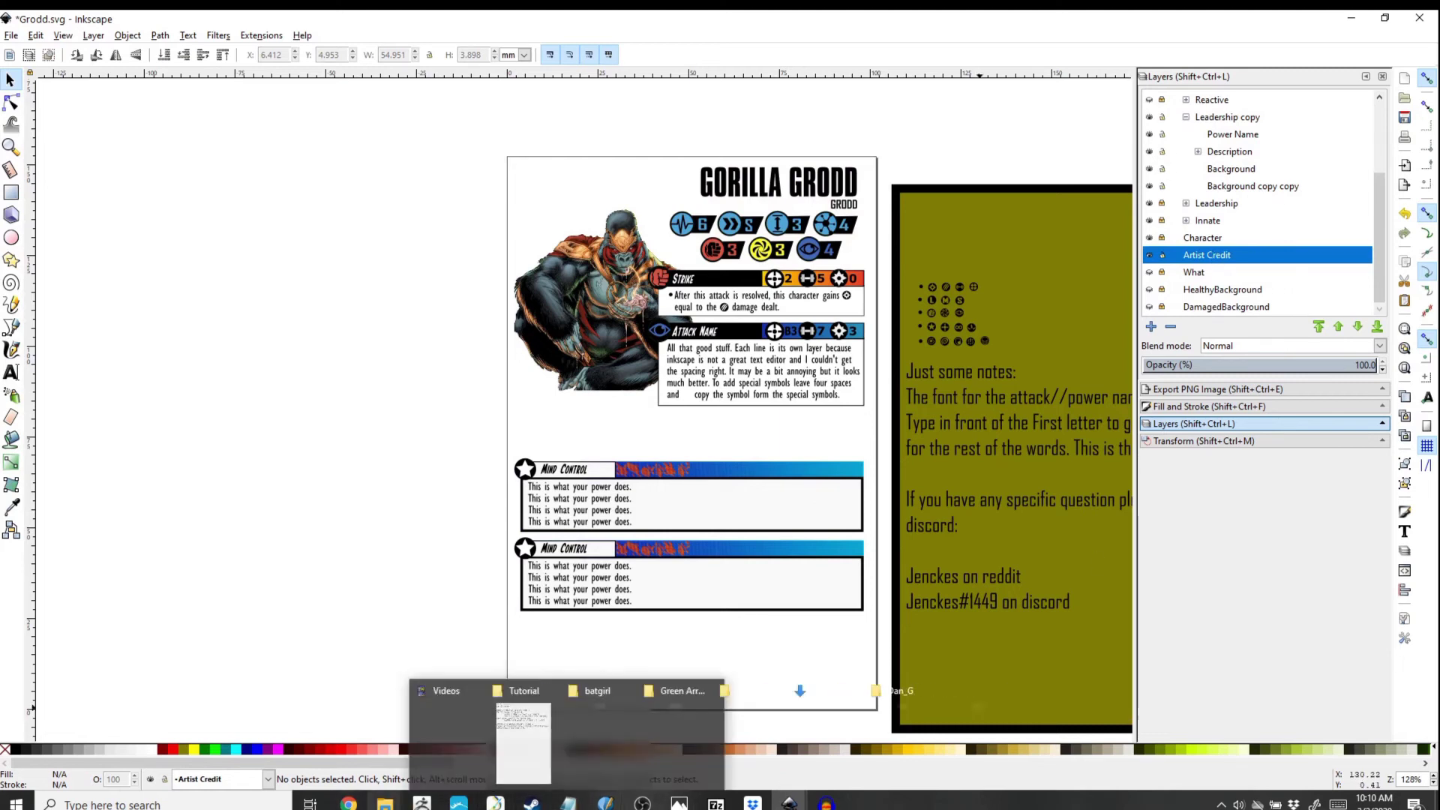
pyautogui.moveTo(1014, 743)
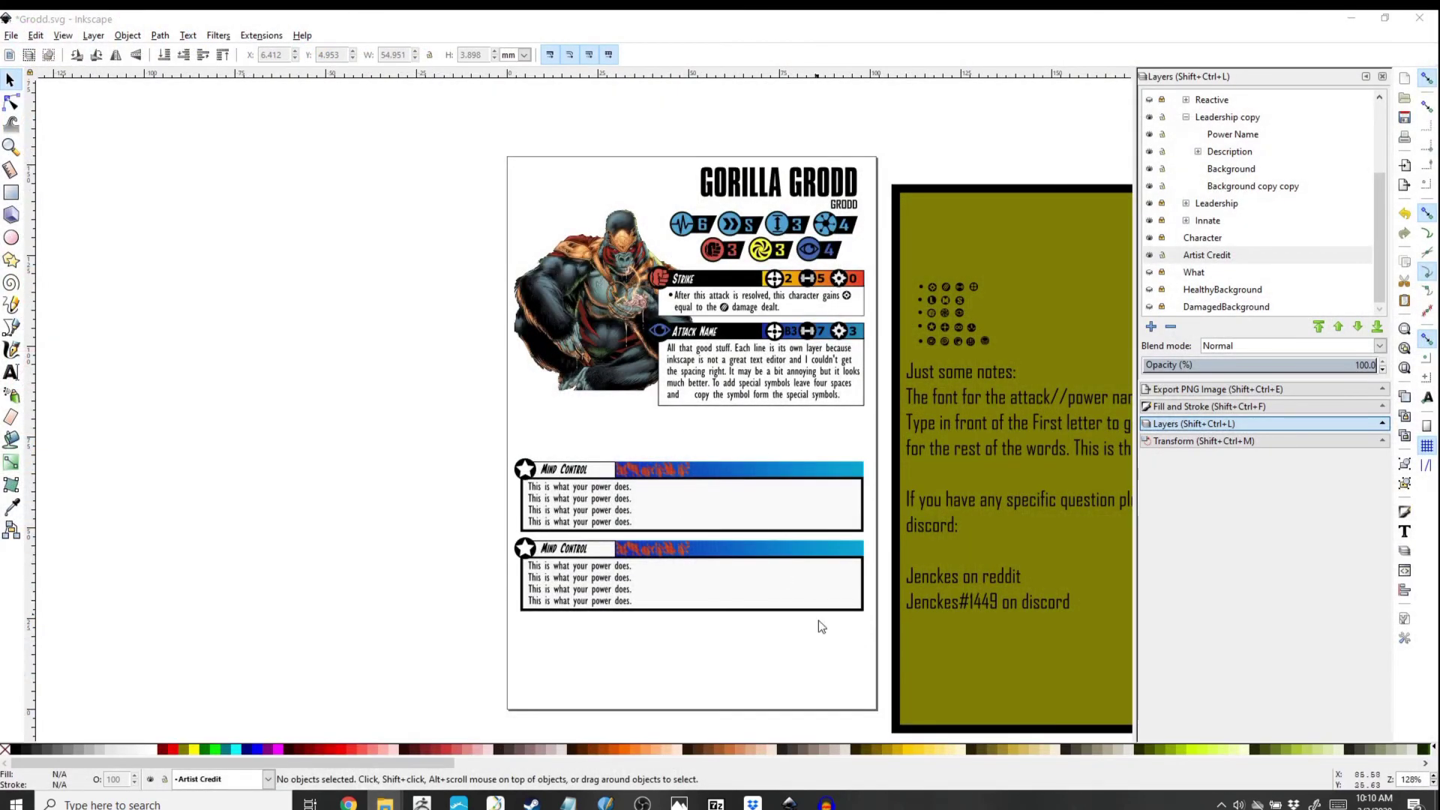
pyautogui.moveTo(289, 90); pyautogui.dragTo(805, 213)
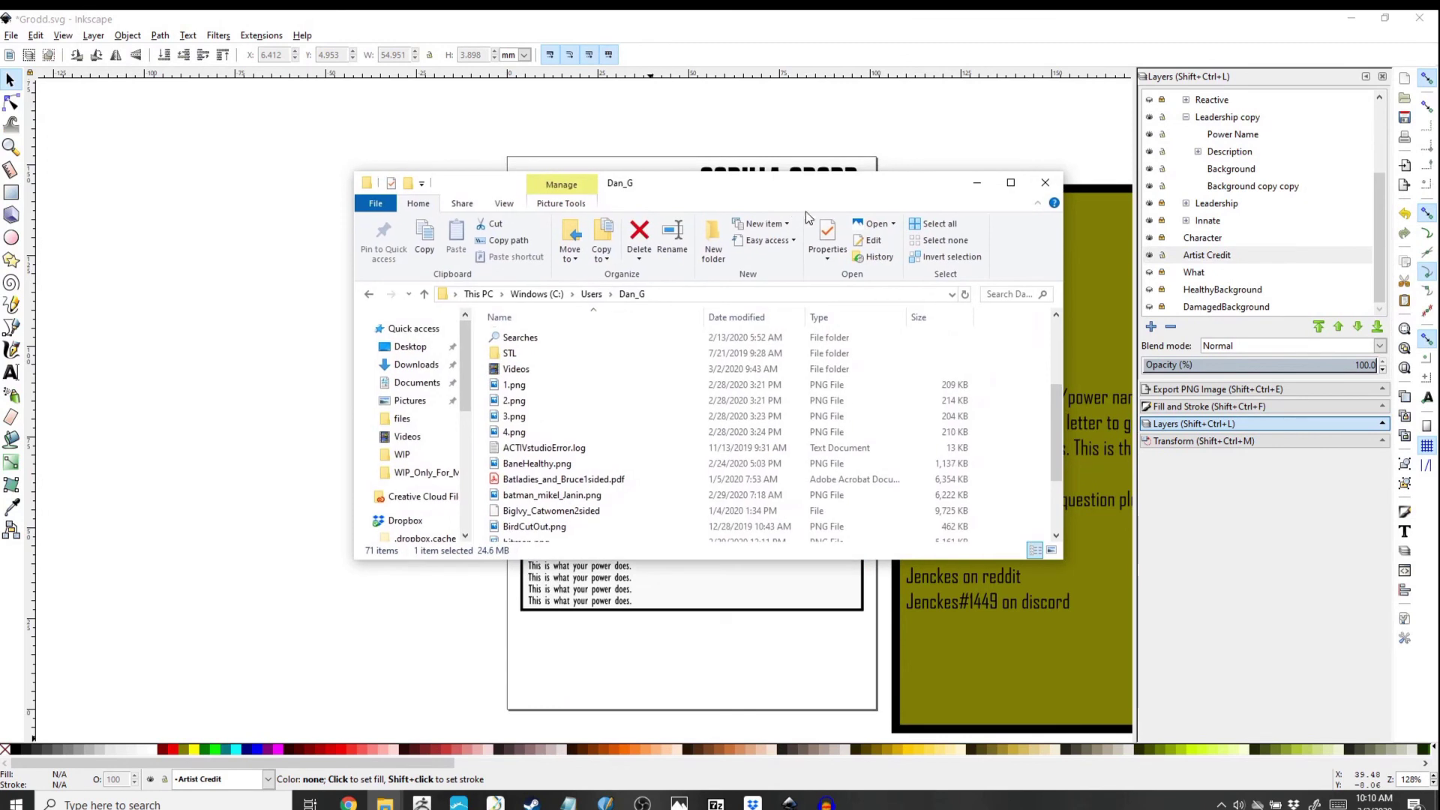
pyautogui.click(593, 463)
pyautogui.scroll(-5, 583, 473)
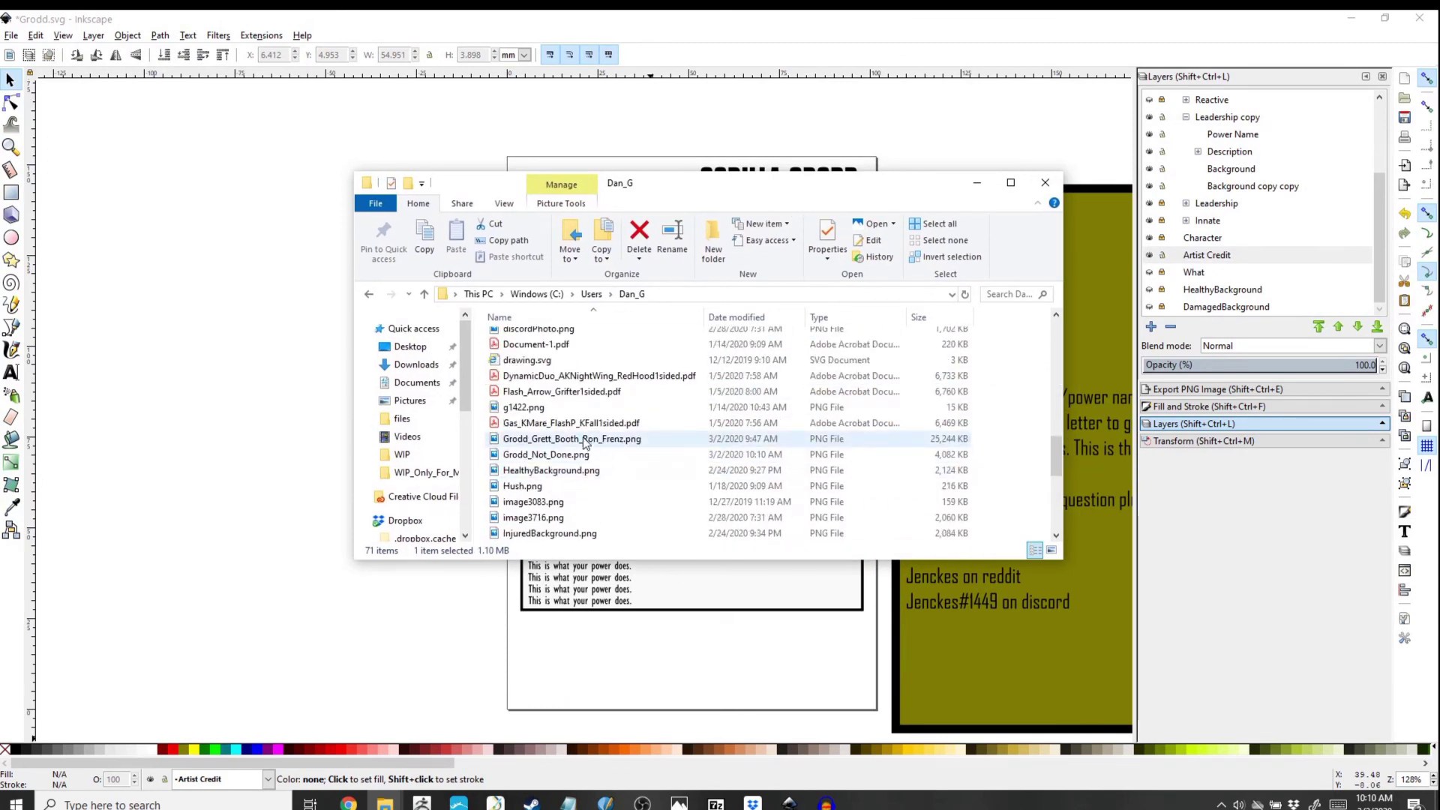
pyautogui.doubleClick(582, 455)
pyautogui.moveTo(401, 148); pyautogui.dragTo(785, 137)
pyautogui.doubleClick(844, 136)
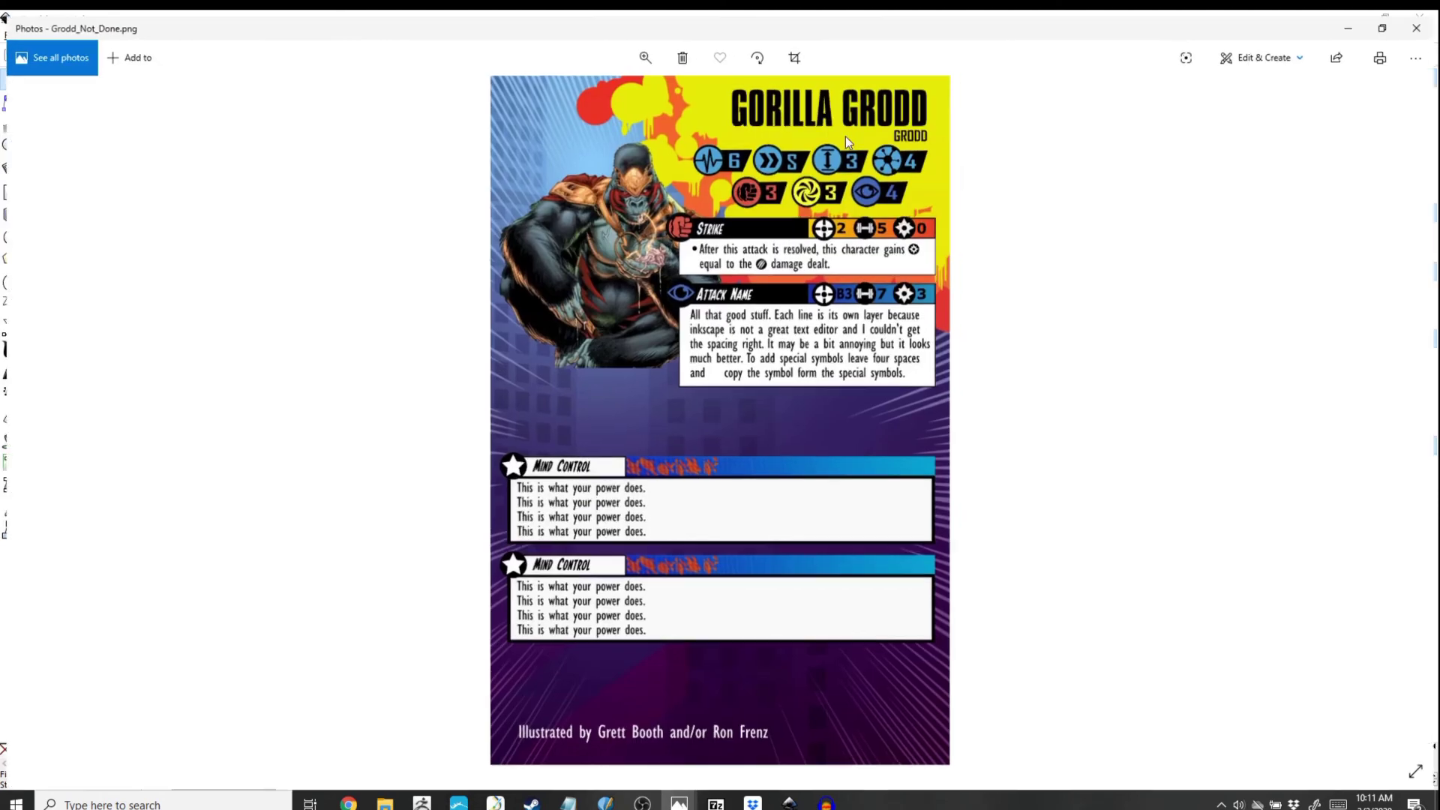
# Step: Glance at the adjacent Grodd artwork image, return to the exported card to check it, and close the viewer
pyautogui.scroll(-1, 718, 290)
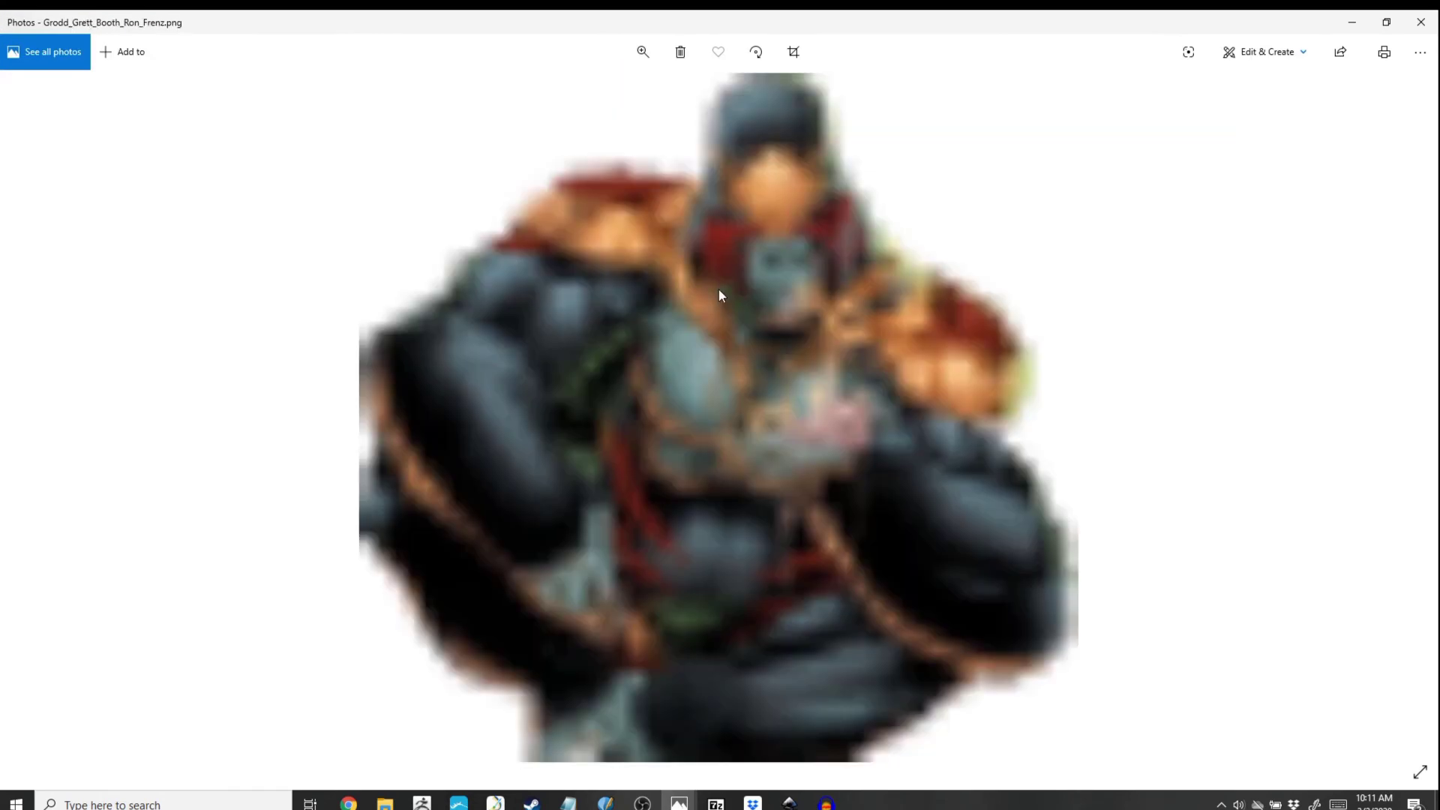
pyautogui.scroll(1, 719, 290)
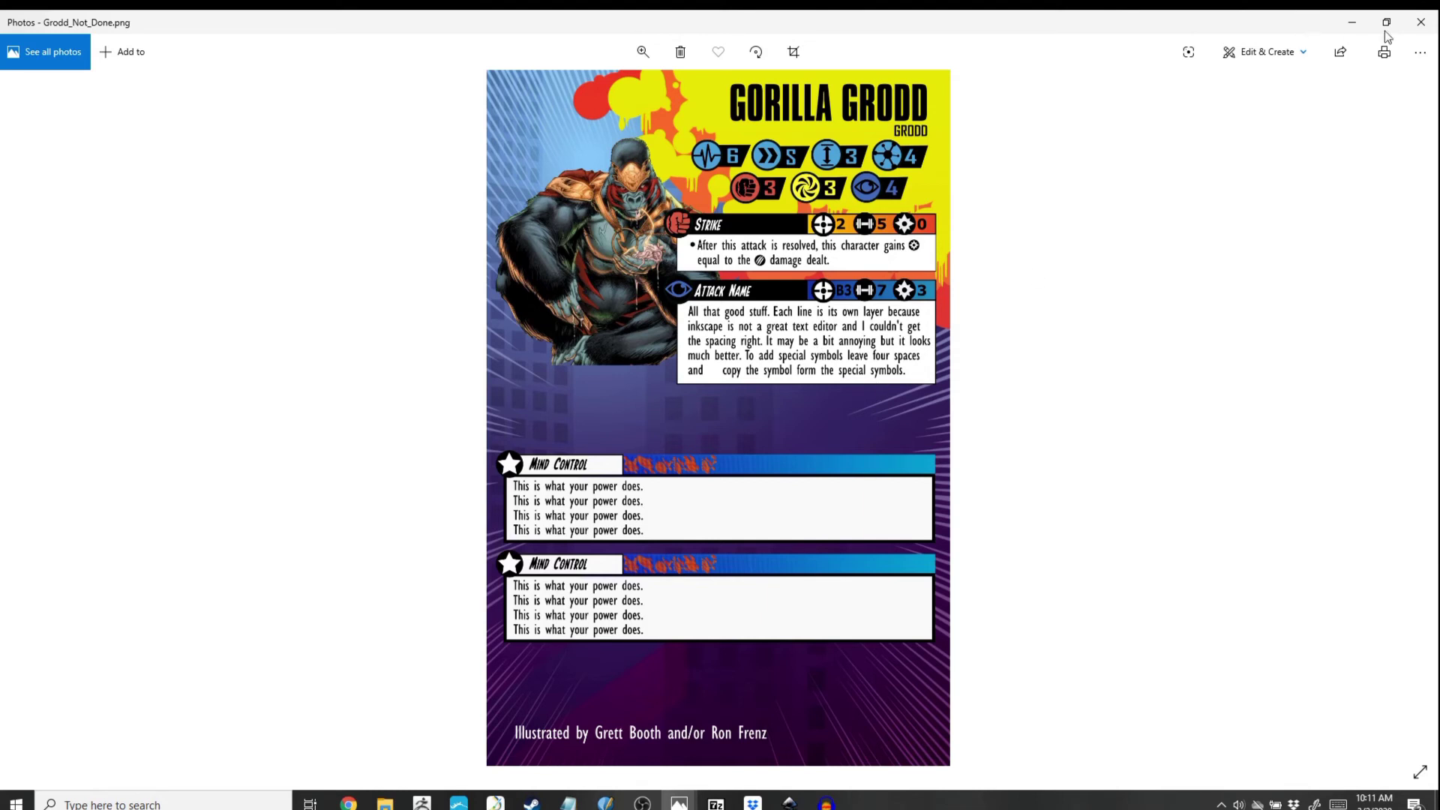
pyautogui.click(1425, 30)
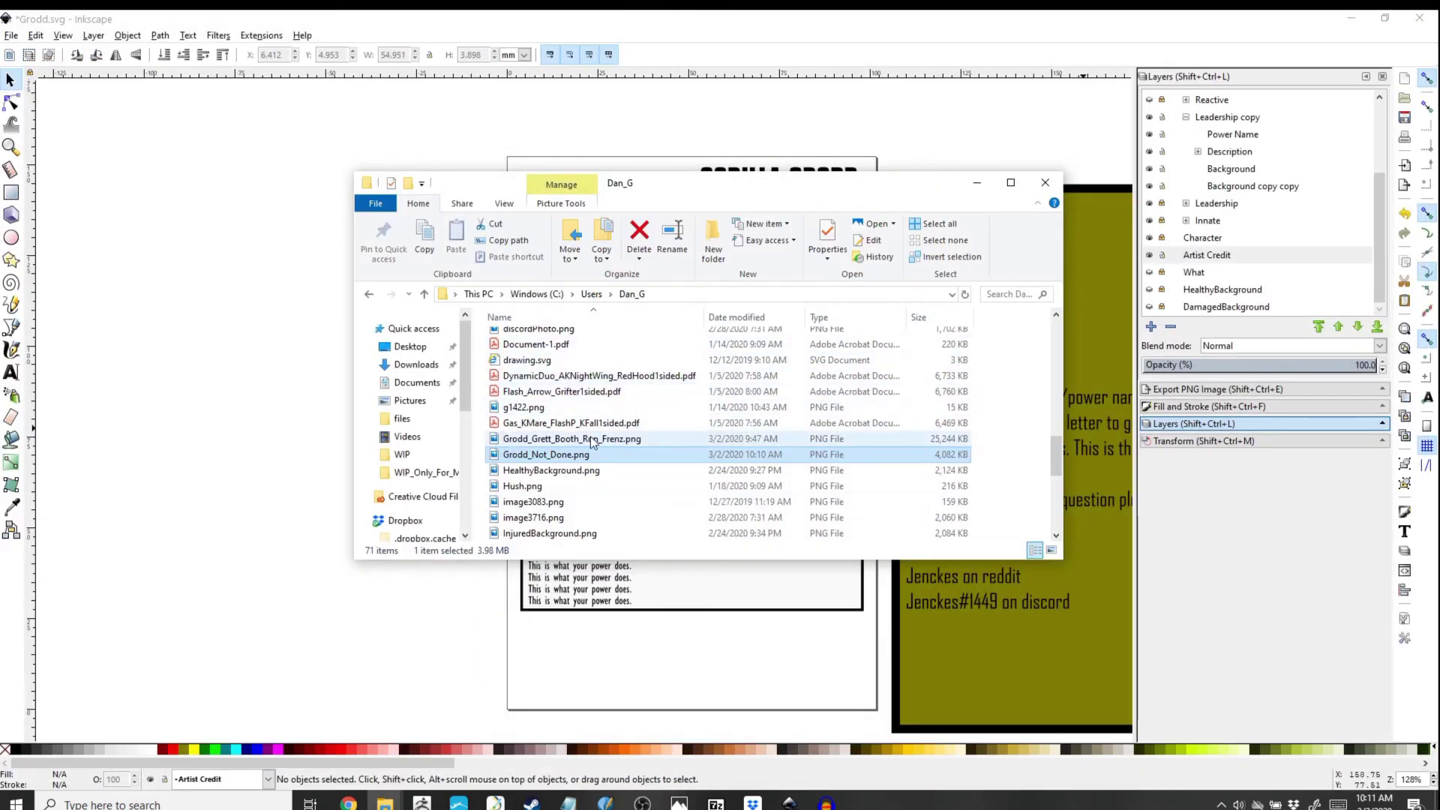
pyautogui.moveTo(587, 457); pyautogui.dragTo(1230, 109)
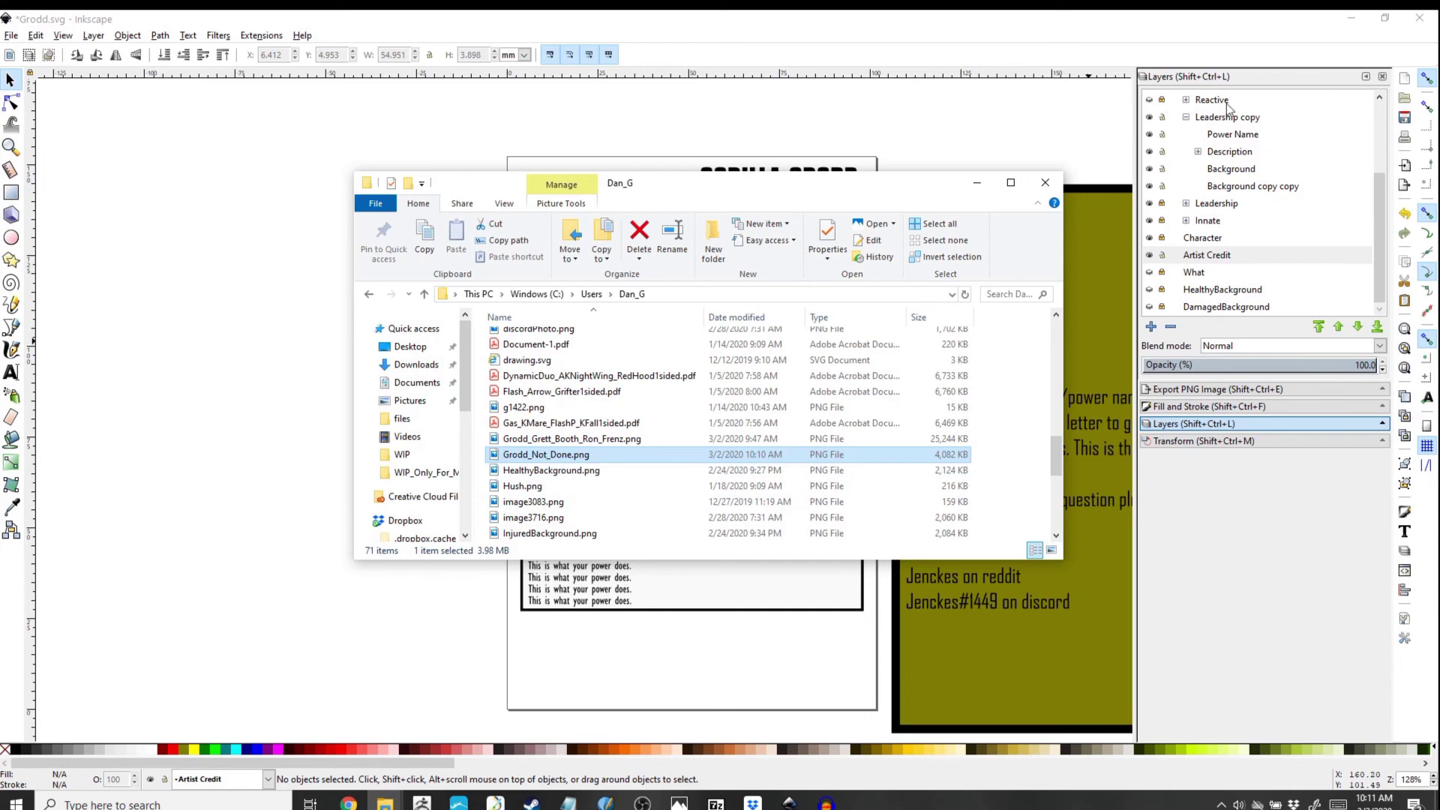
# Step: Minimize the File Explorer, Inkscape and browser windows in front to get back to the Downloads folder window on the desktop
pyautogui.click(977, 182)
pyautogui.moveTo(743, 513); pyautogui.dragTo(794, 480)
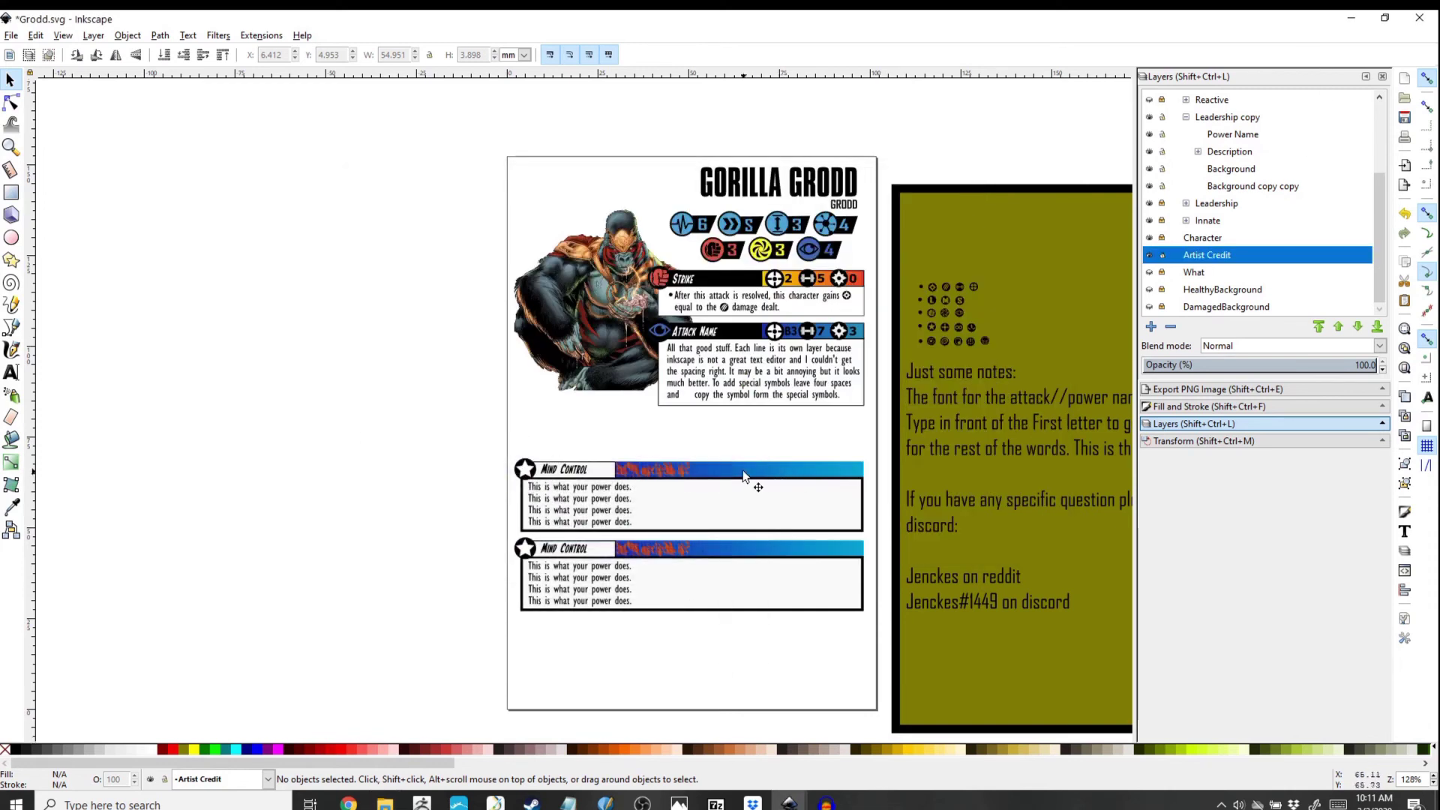
pyautogui.click(1348, 25)
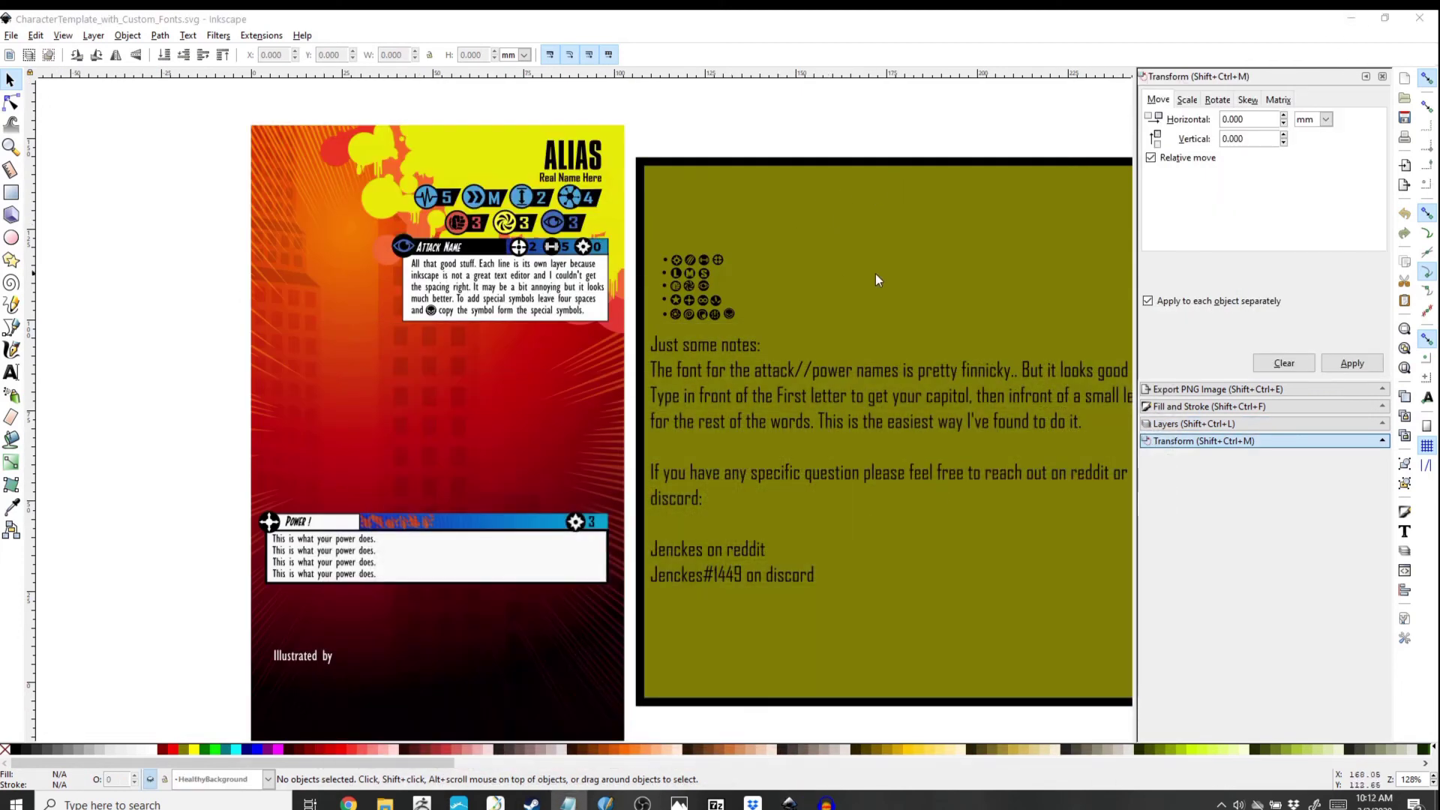
pyautogui.click(1351, 18)
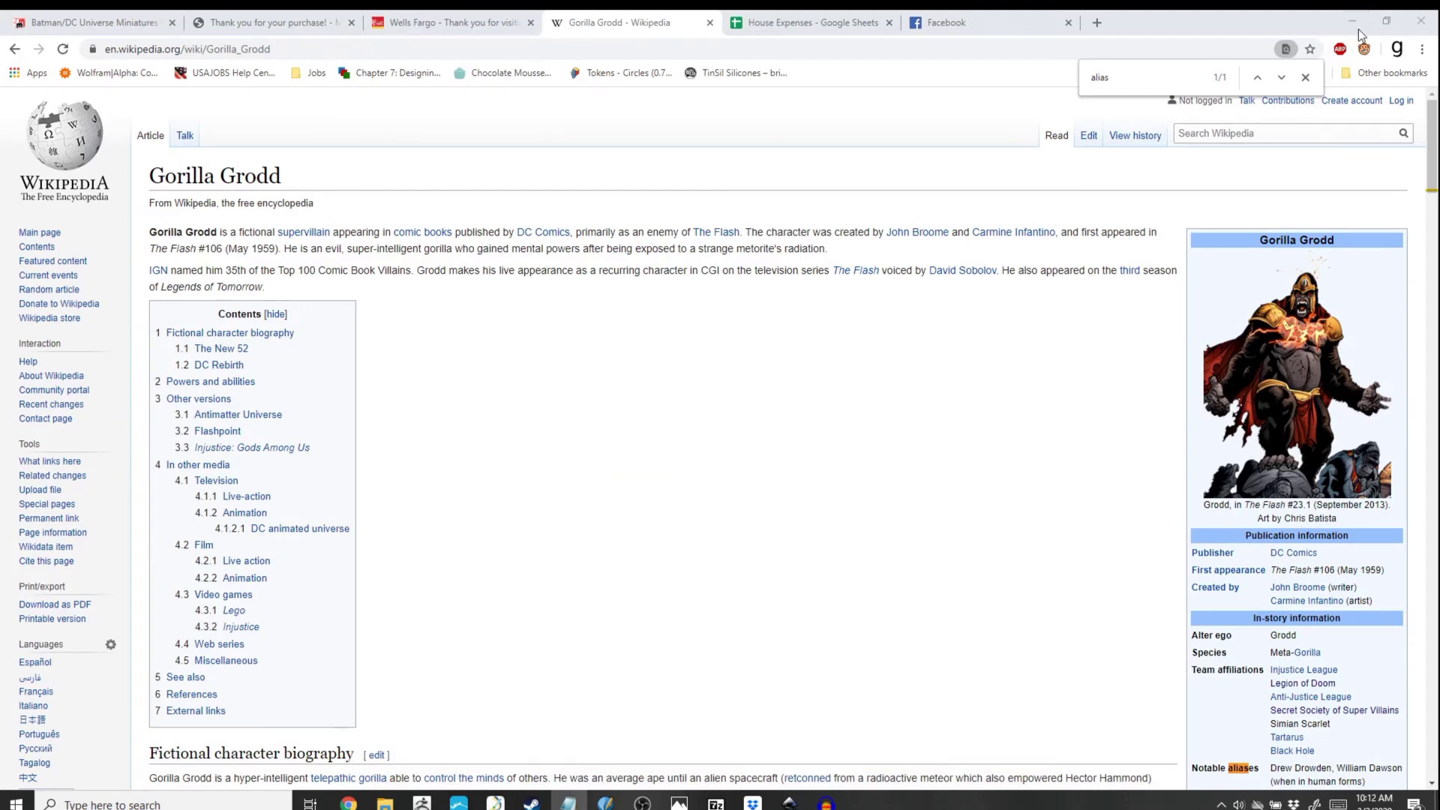
pyautogui.click(1352, 28)
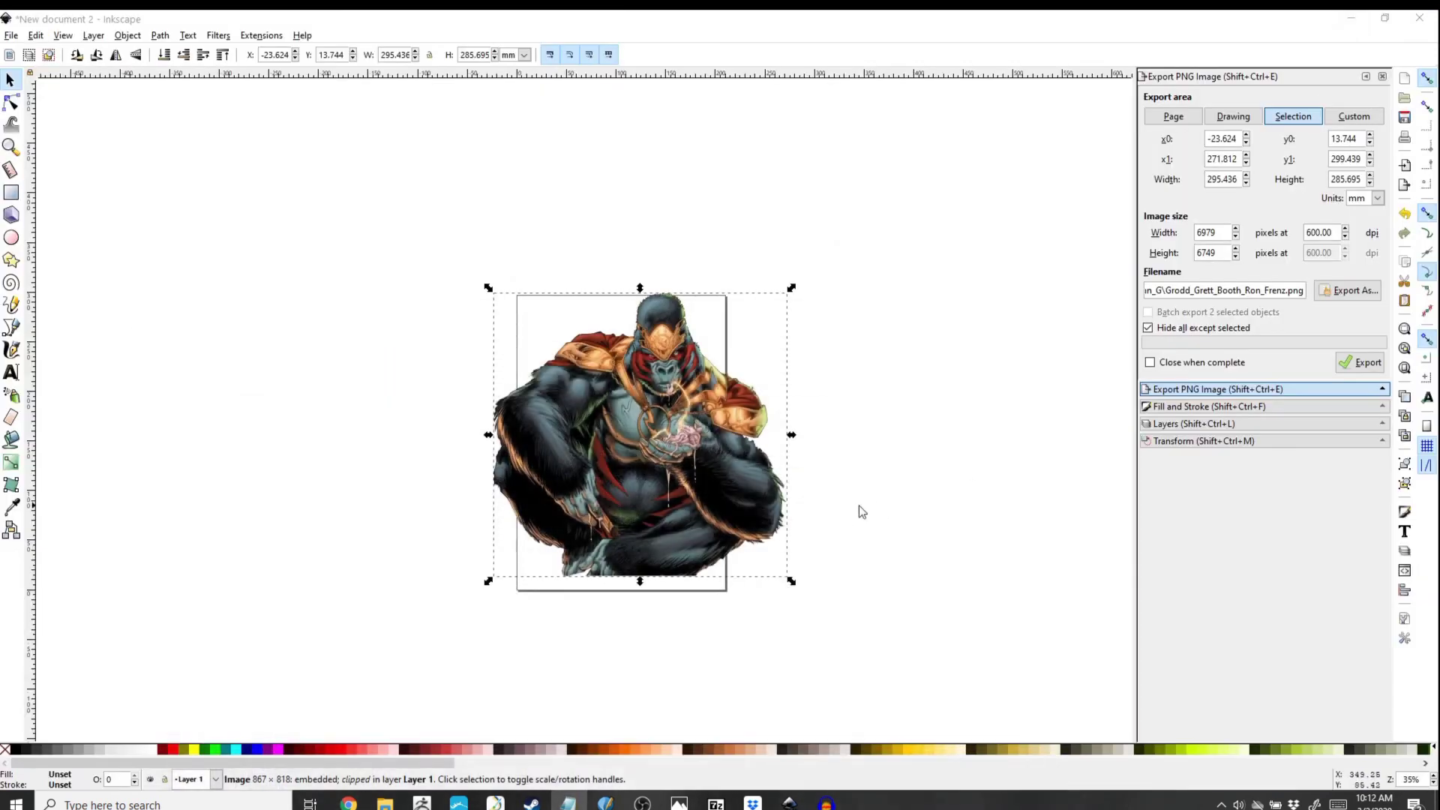
pyautogui.moveTo(667, 487)
pyautogui.mouseDown()
pyautogui.moveTo(671, 427)
pyautogui.moveTo(659, 472)
pyautogui.mouseUp()
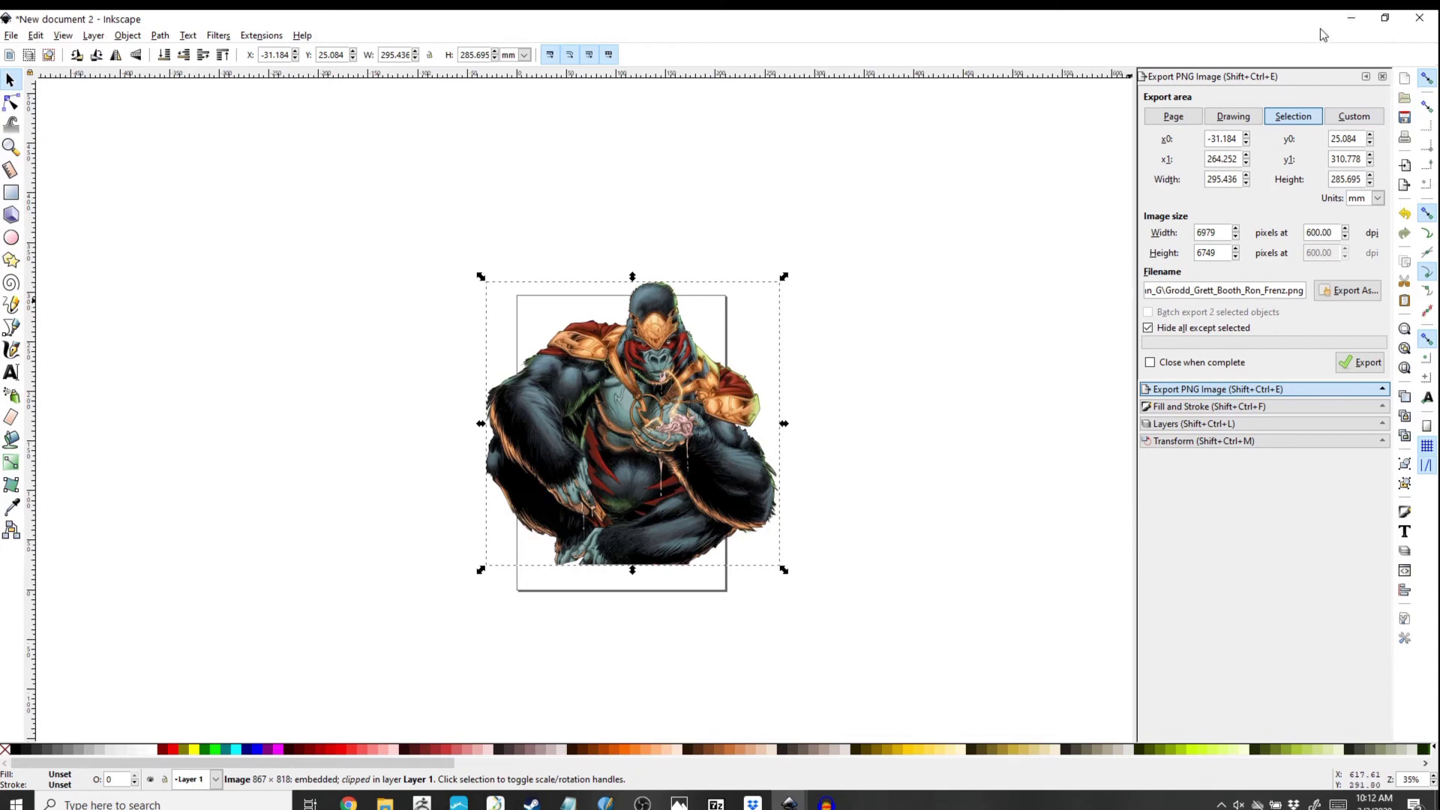
pyautogui.click(1350, 18)
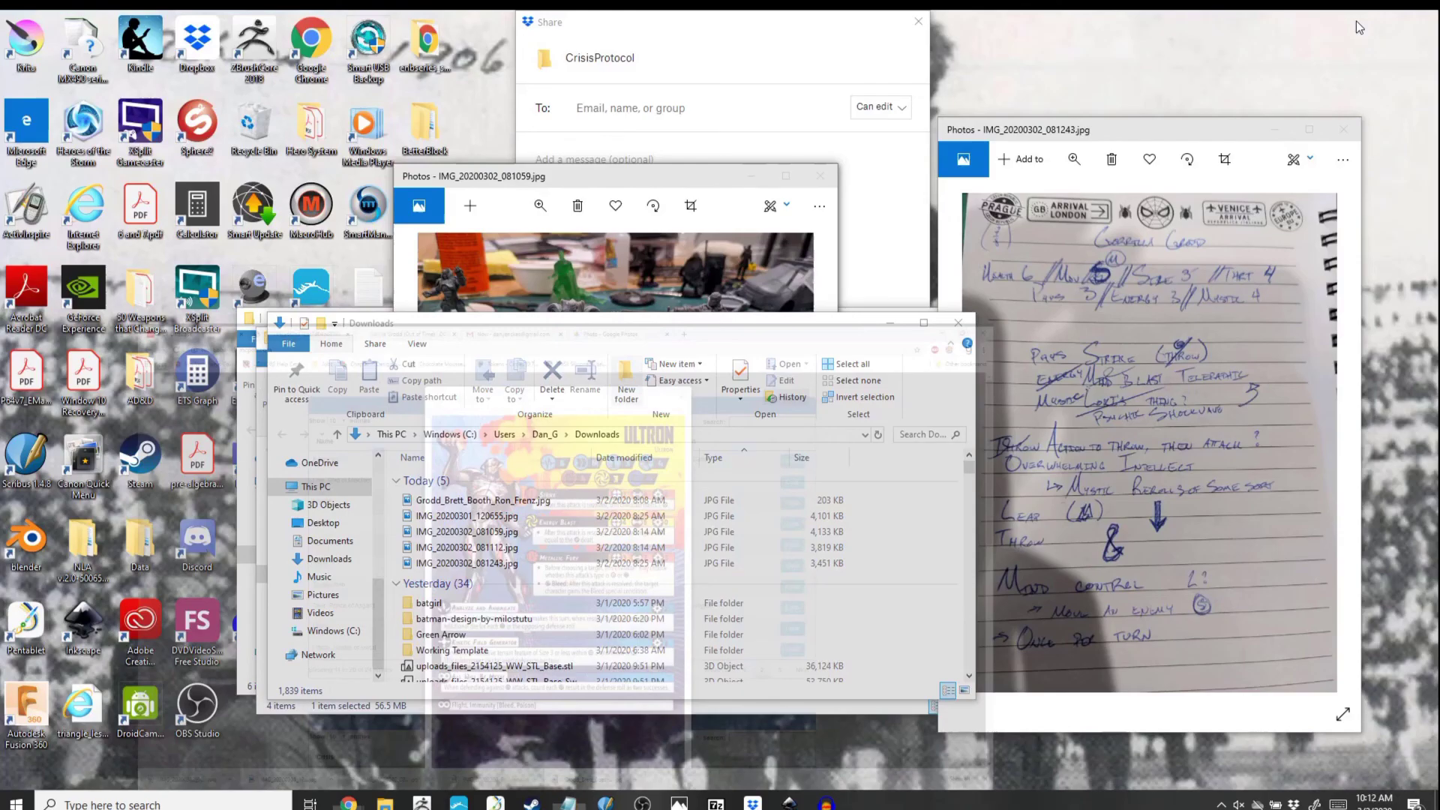
pyautogui.click(1347, 27)
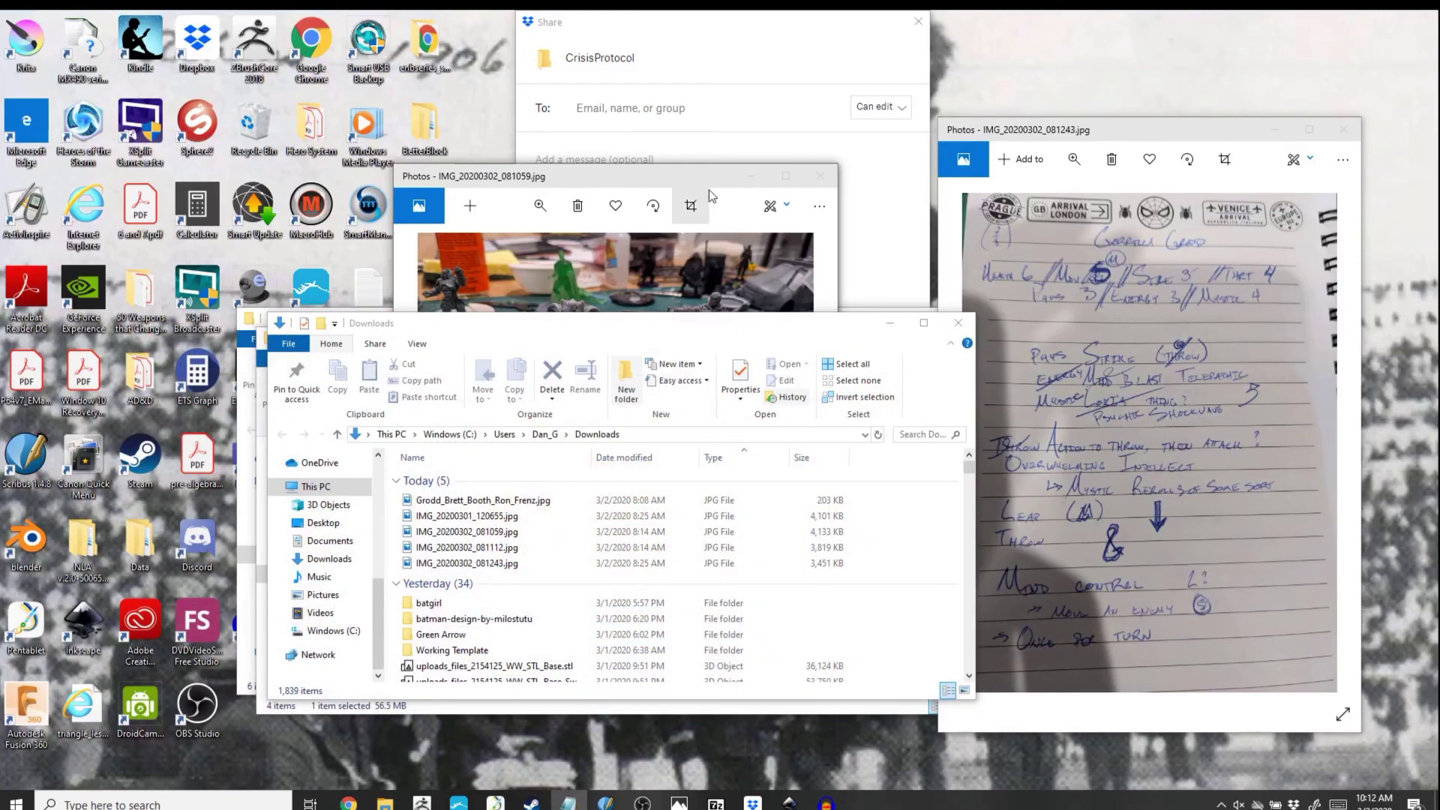
pyautogui.click(763, 177)
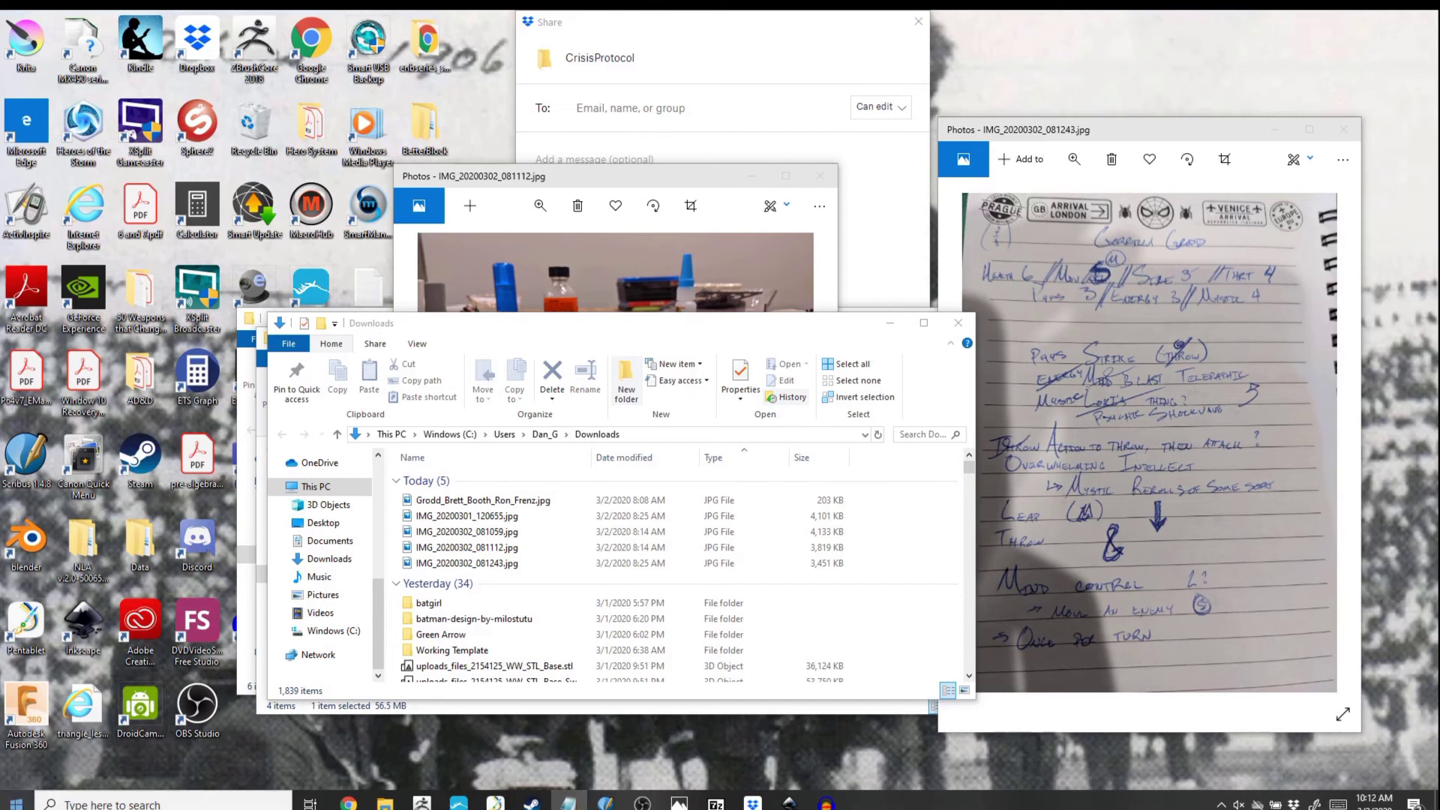
# Step: Go to the ForPrinting folder inside Dropbox's CrisisProtocol folder in File Explorer and open Scribus_Card_Template.sla in Scribus
pyautogui.click(447, 323)
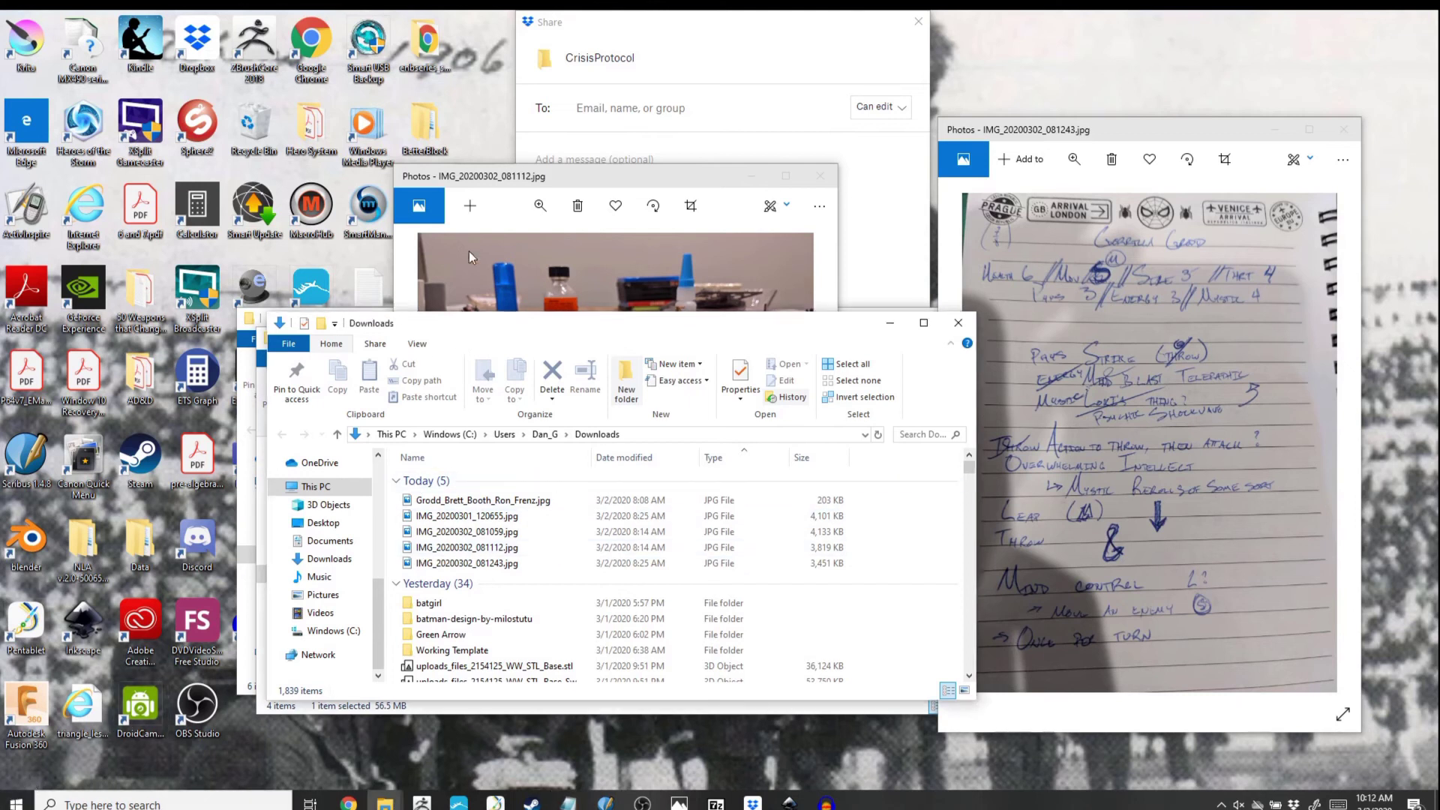
pyautogui.moveTo(372, 652); pyautogui.dragTo(375, 576)
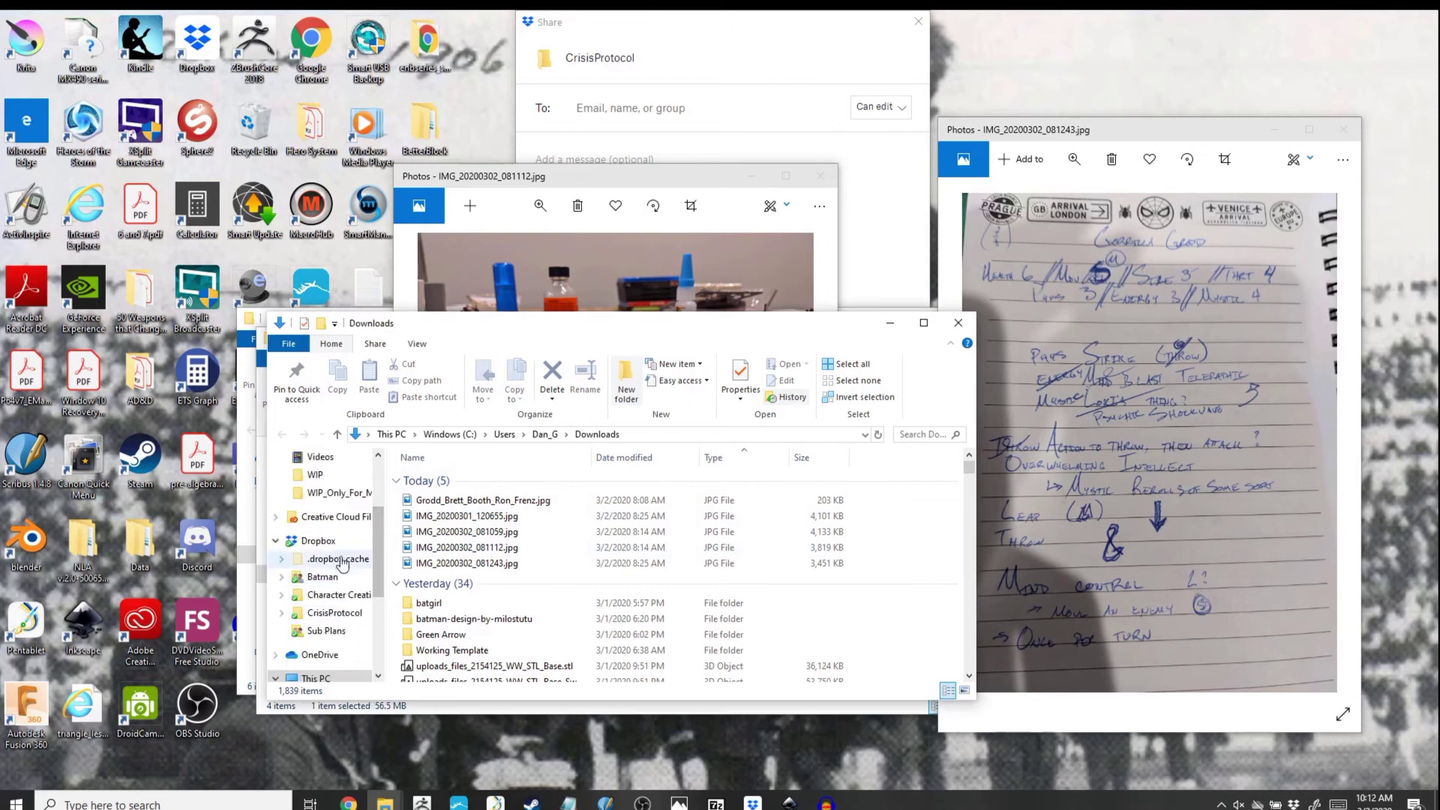
pyautogui.click(341, 614)
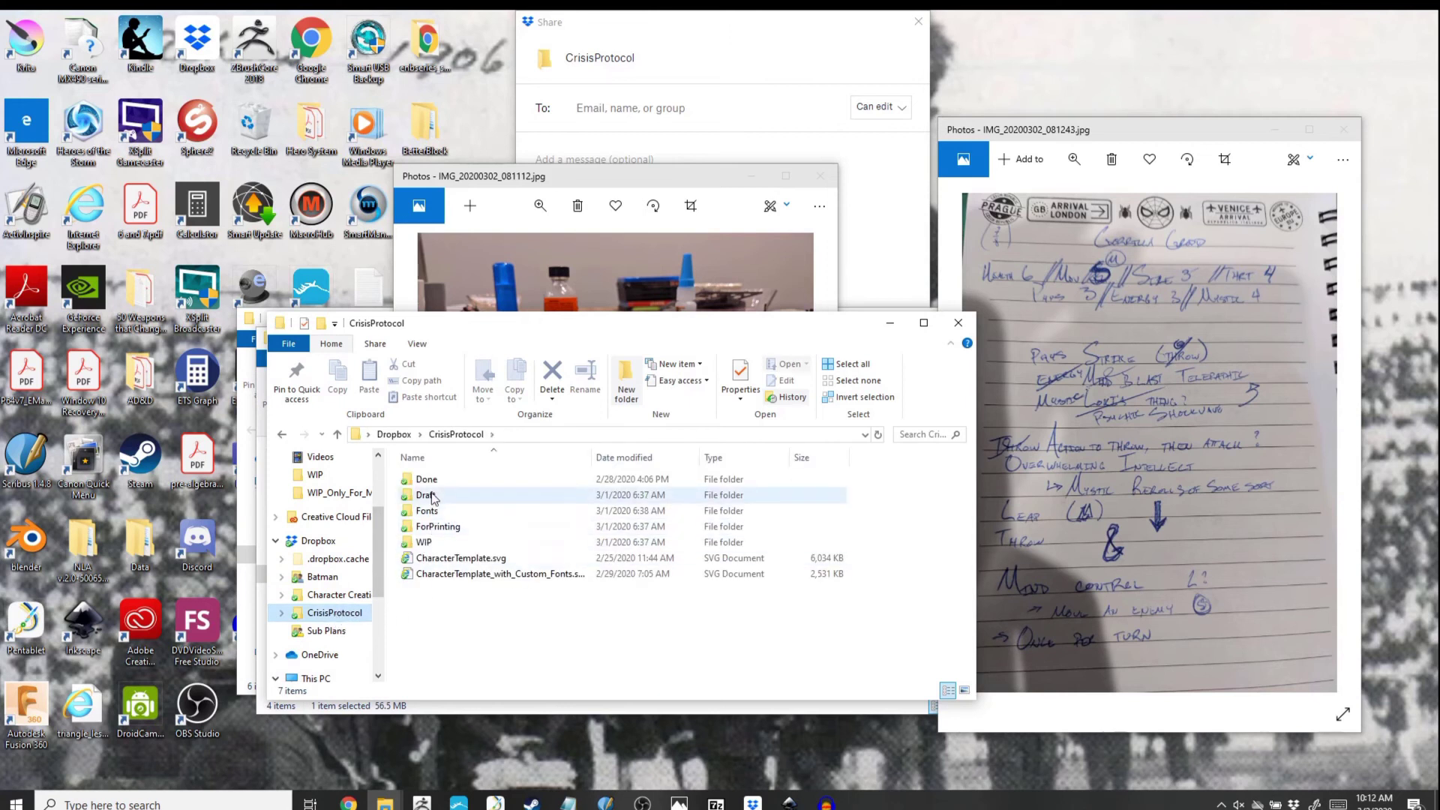
pyautogui.doubleClick(433, 528)
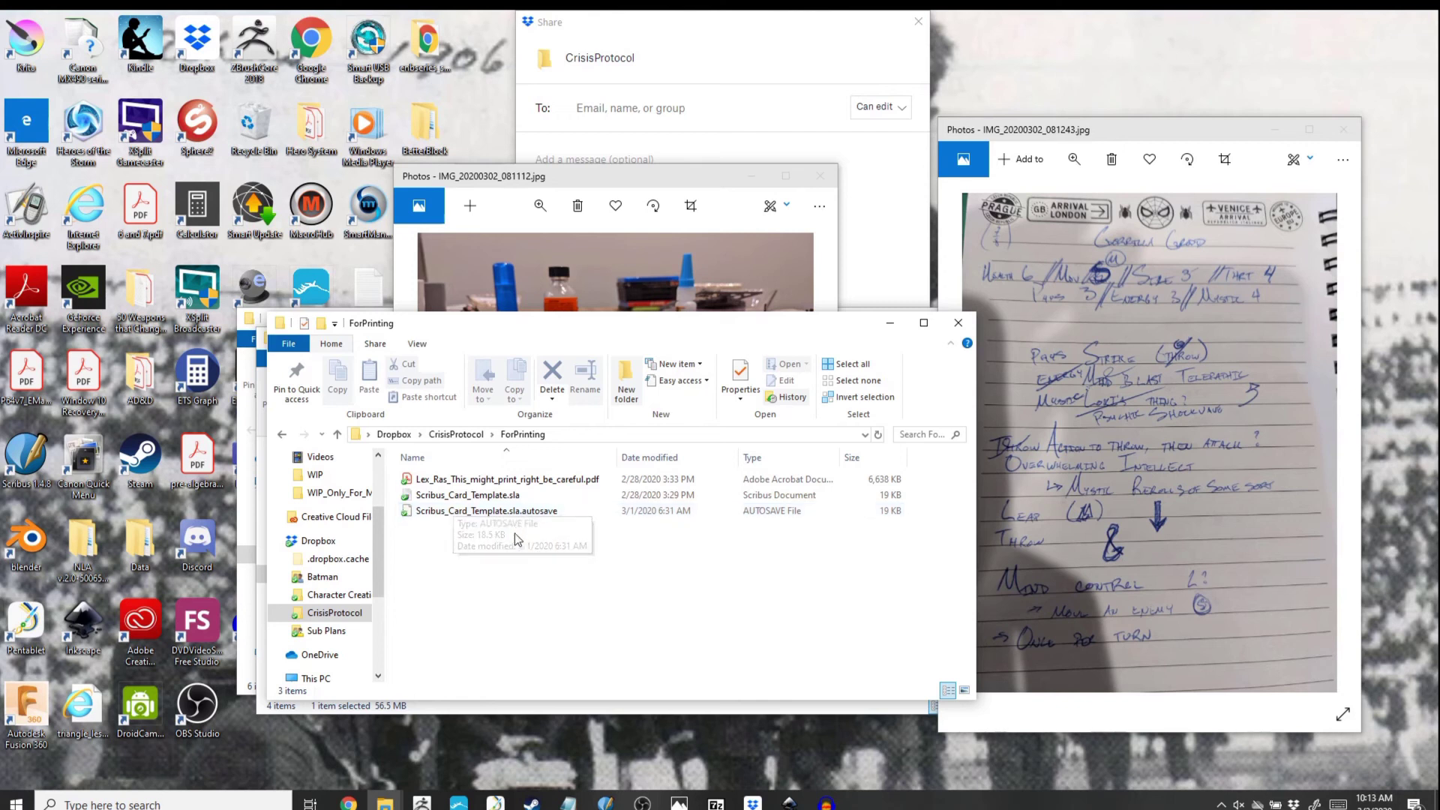
pyautogui.click(499, 497)
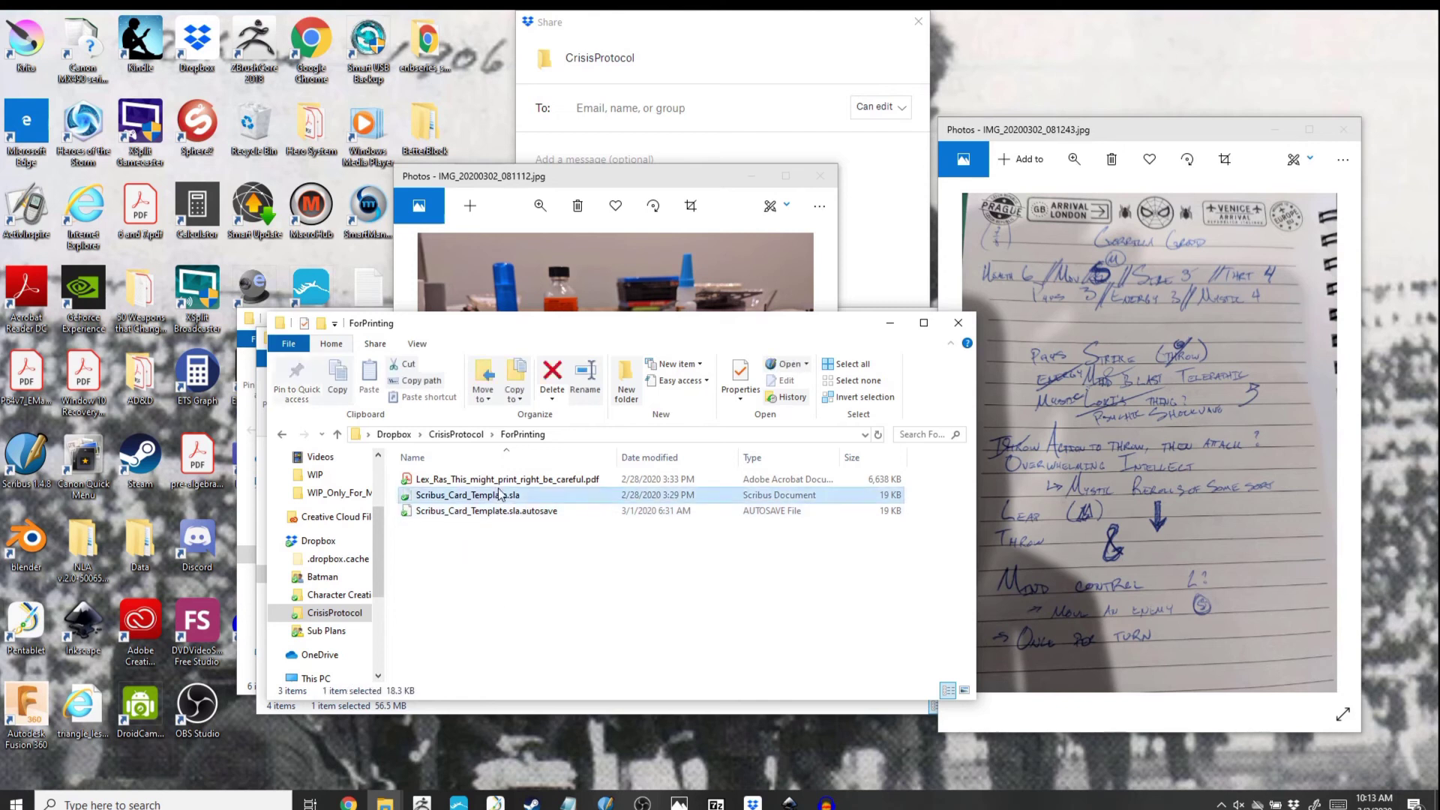
pyautogui.rightClick(499, 499)
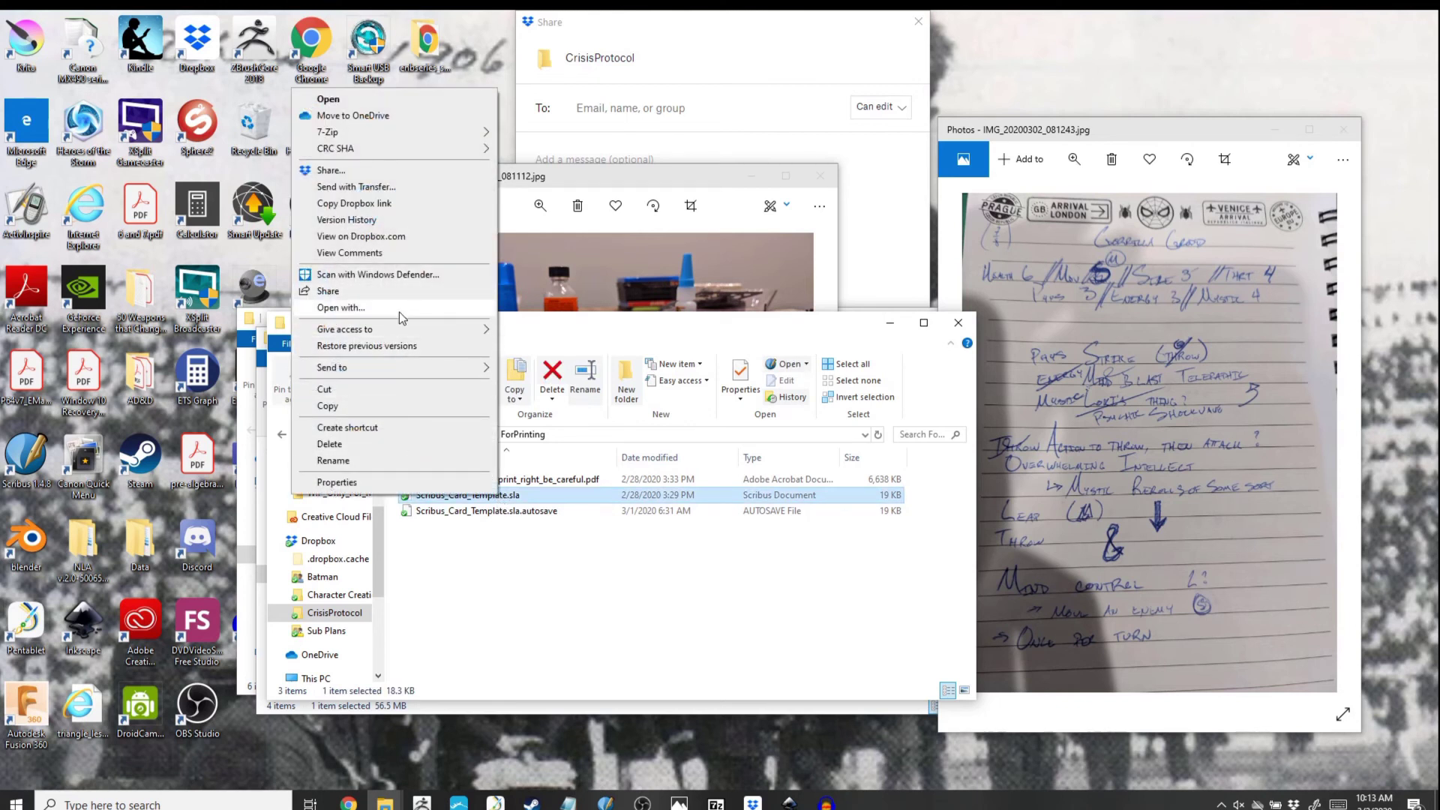
pyautogui.click(369, 101)
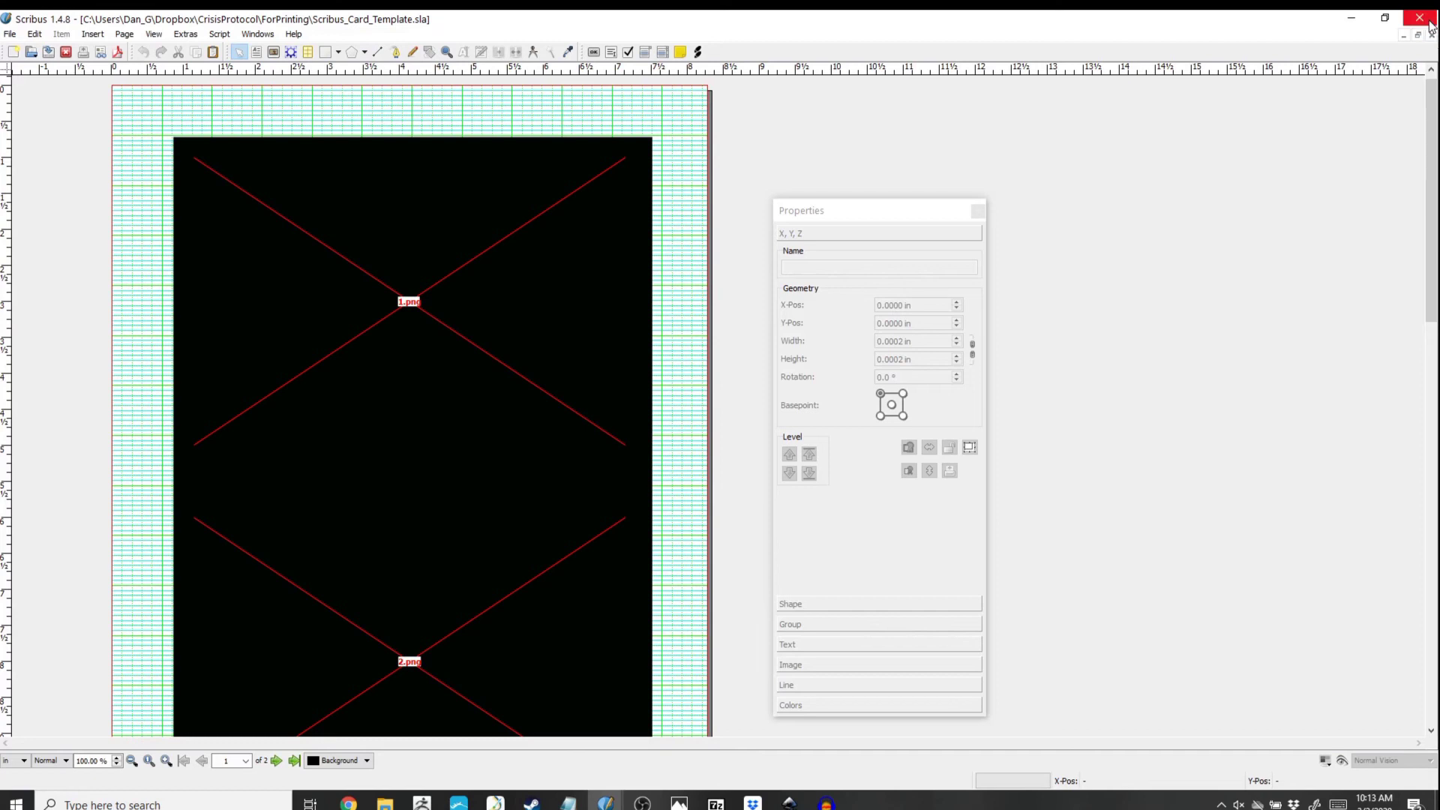
# Step: Look over both template pages, place the File Explorer window beside them, check the WIP folder and open CrisisProtocol's Draft folder
pyautogui.scroll(-10, 626, 399)
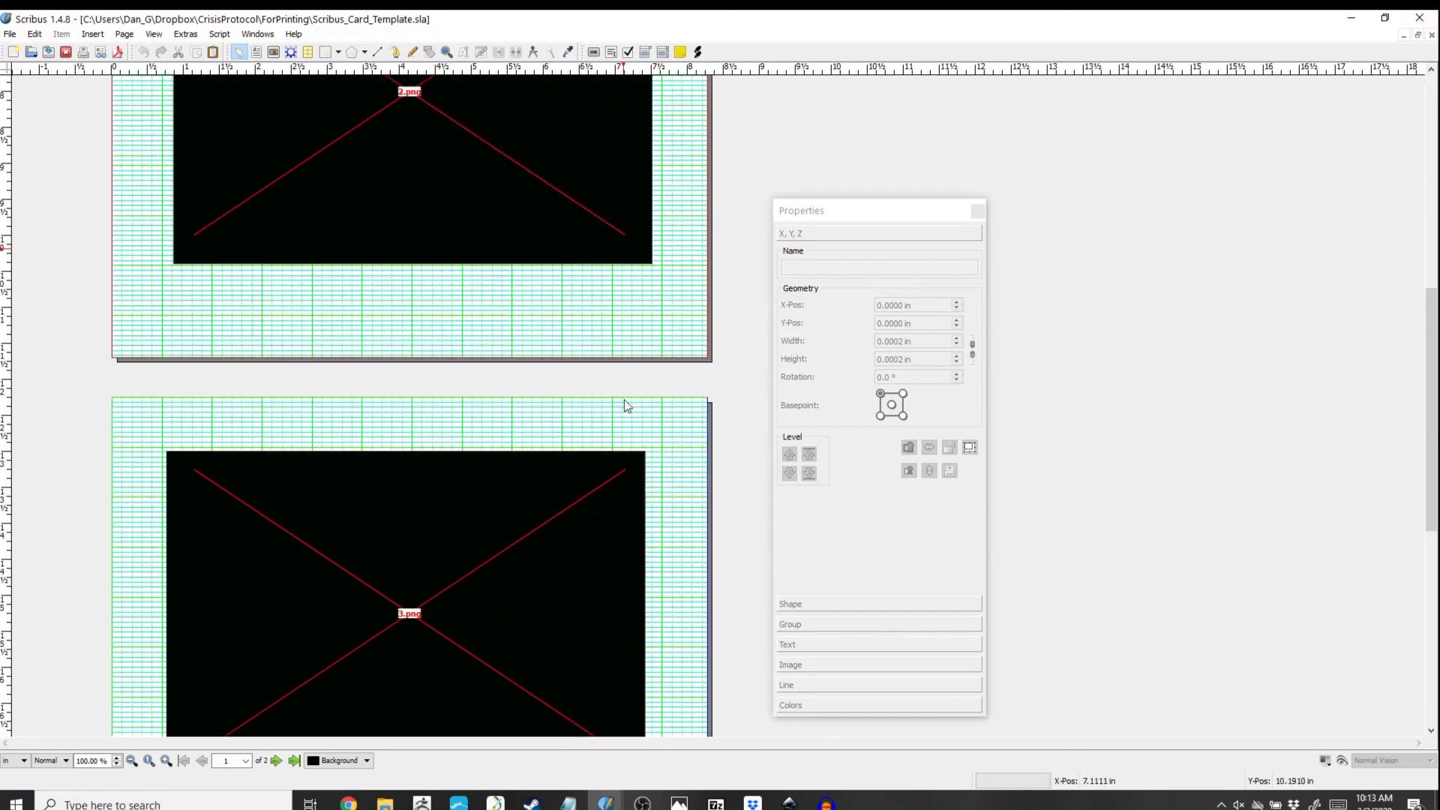
pyautogui.scroll(-3, 624, 405)
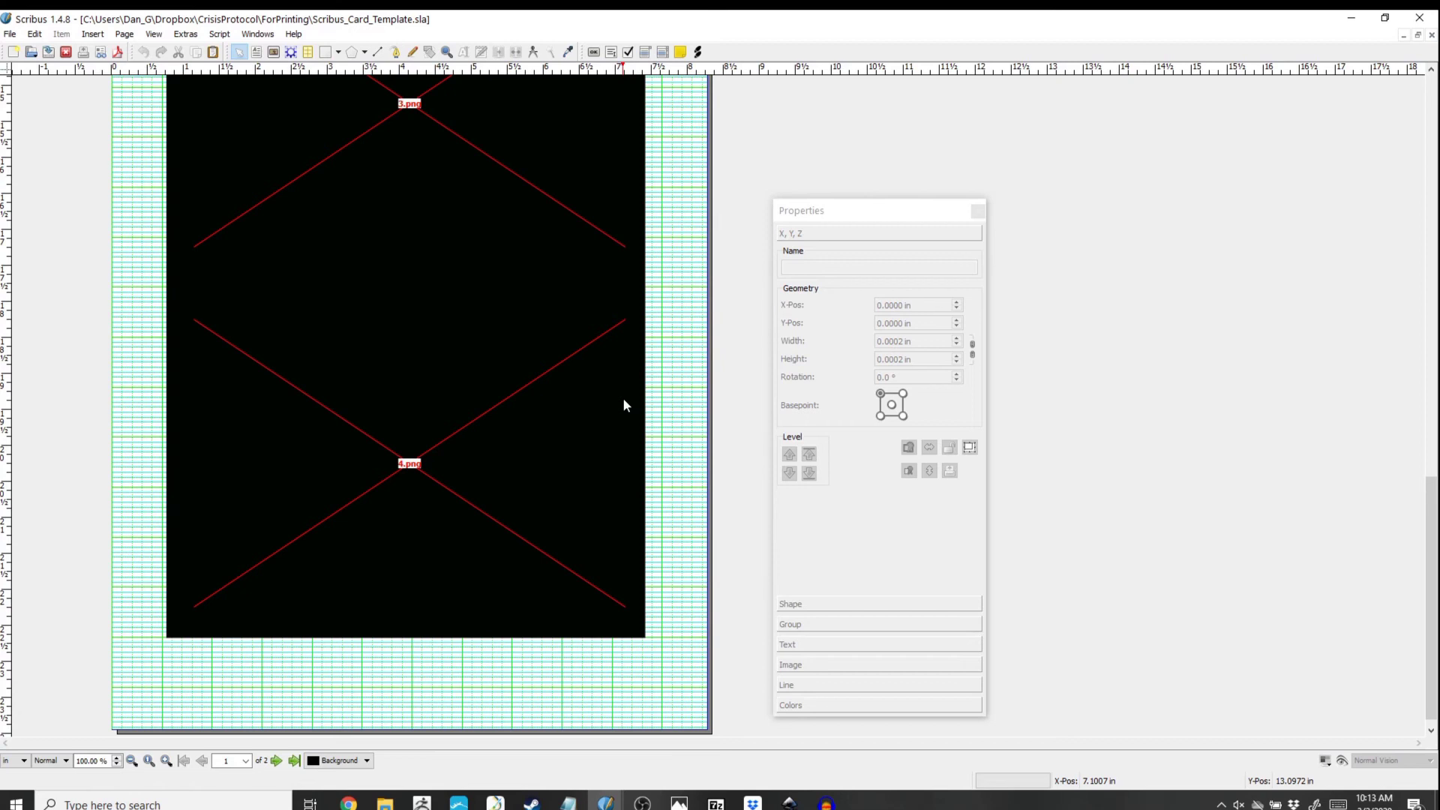
pyautogui.scroll(11, 622, 409)
pyautogui.scroll(3, 620, 414)
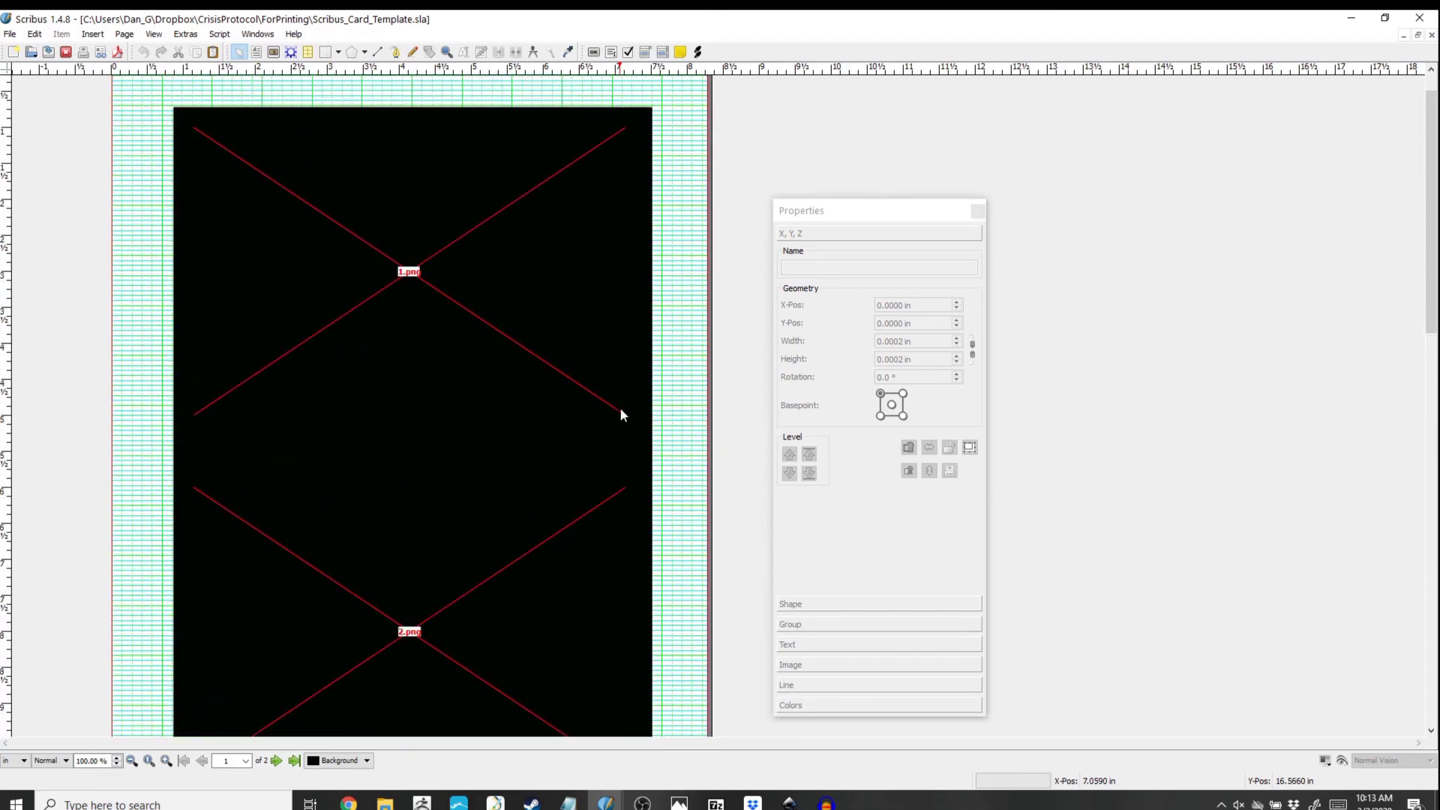
pyautogui.click(384, 804)
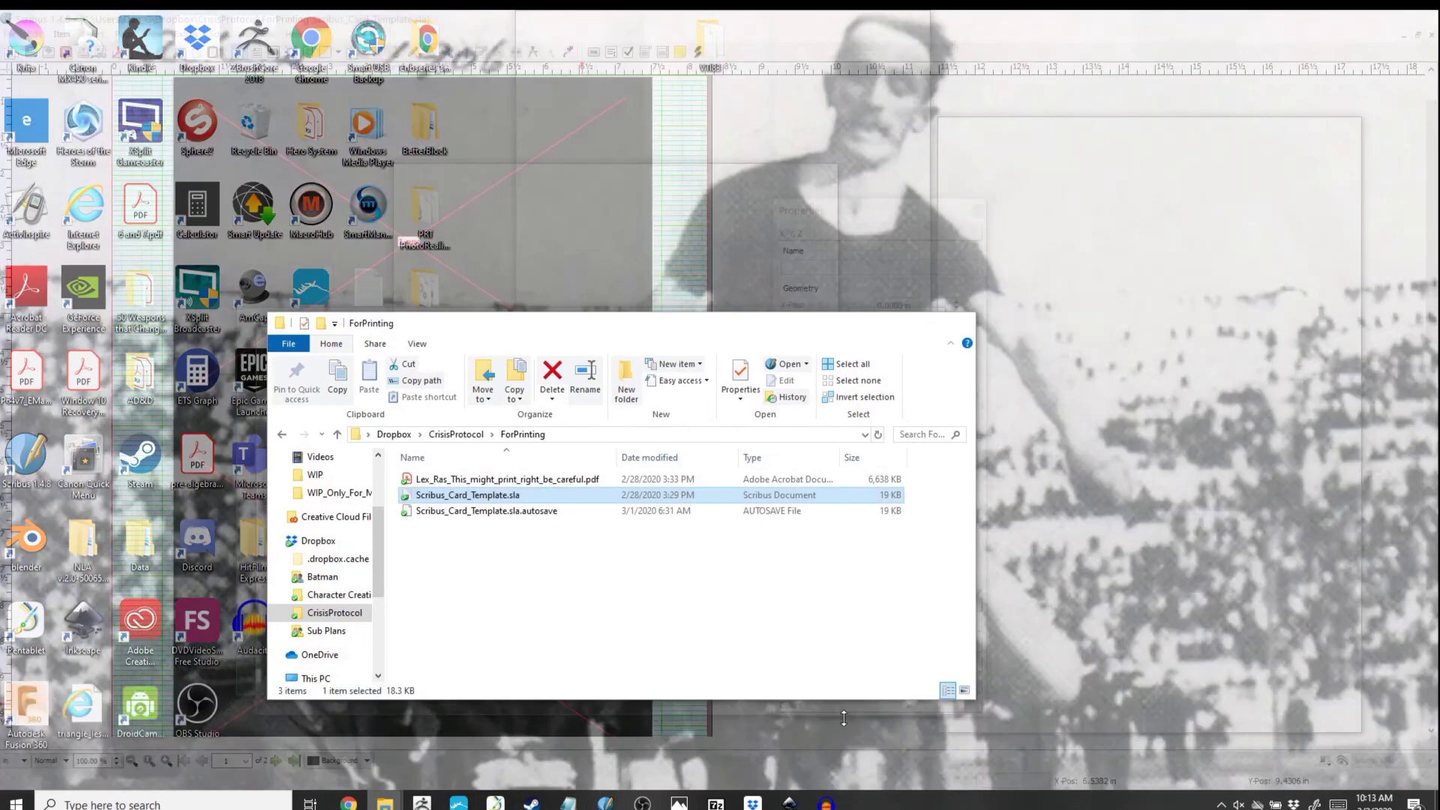
pyautogui.click(843, 726)
pyautogui.moveTo(667, 330); pyautogui.dragTo(1095, 295)
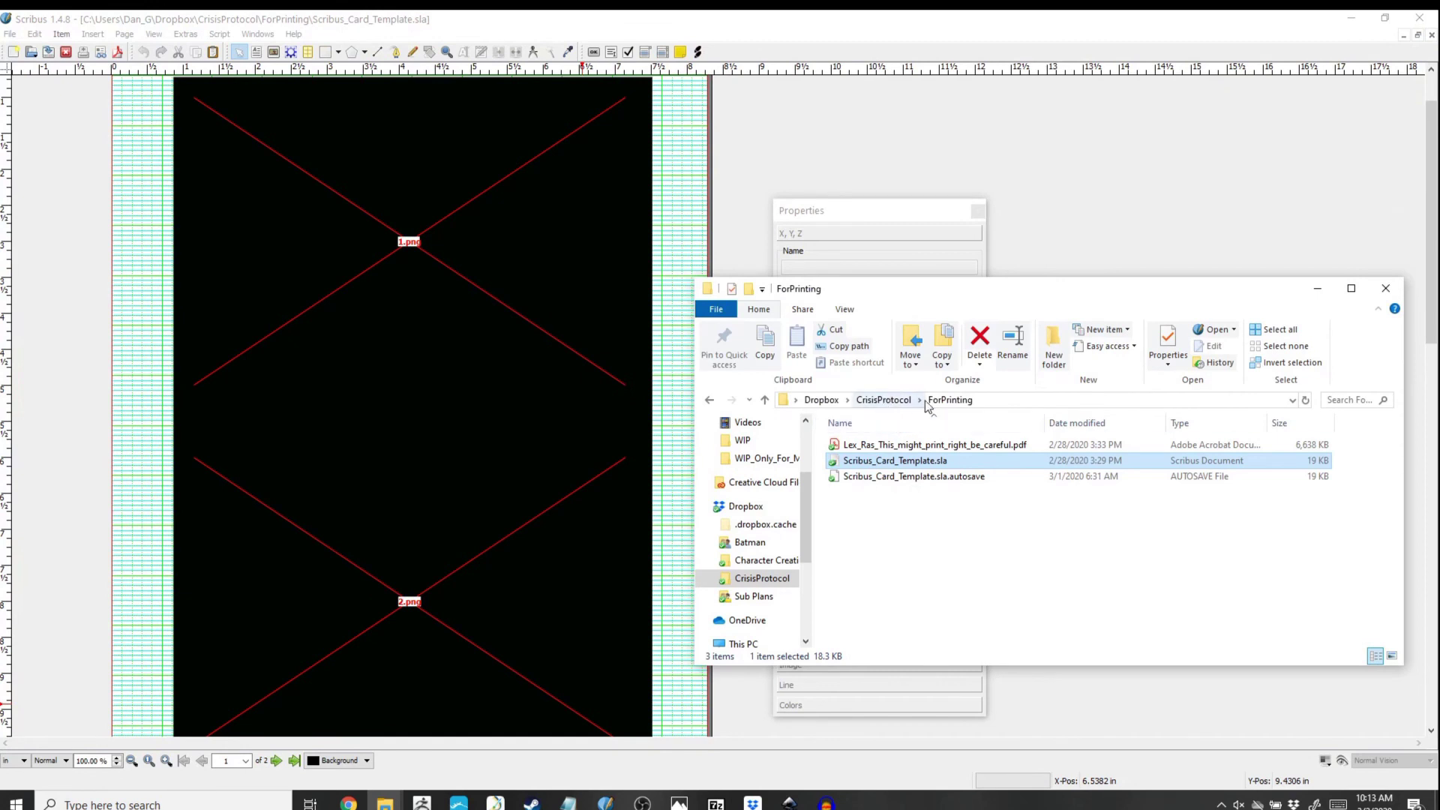
pyautogui.click(889, 403)
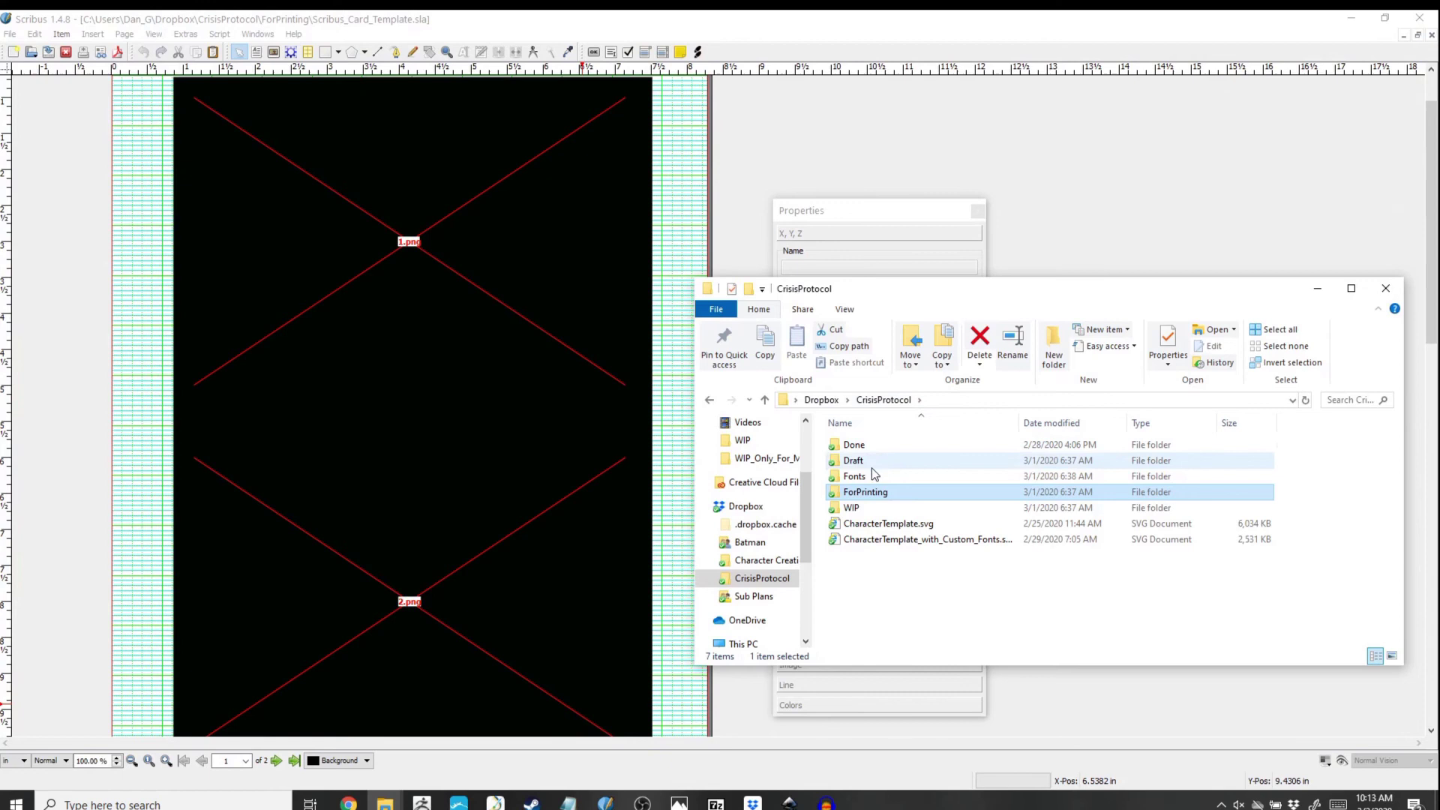
pyautogui.doubleClick(870, 508)
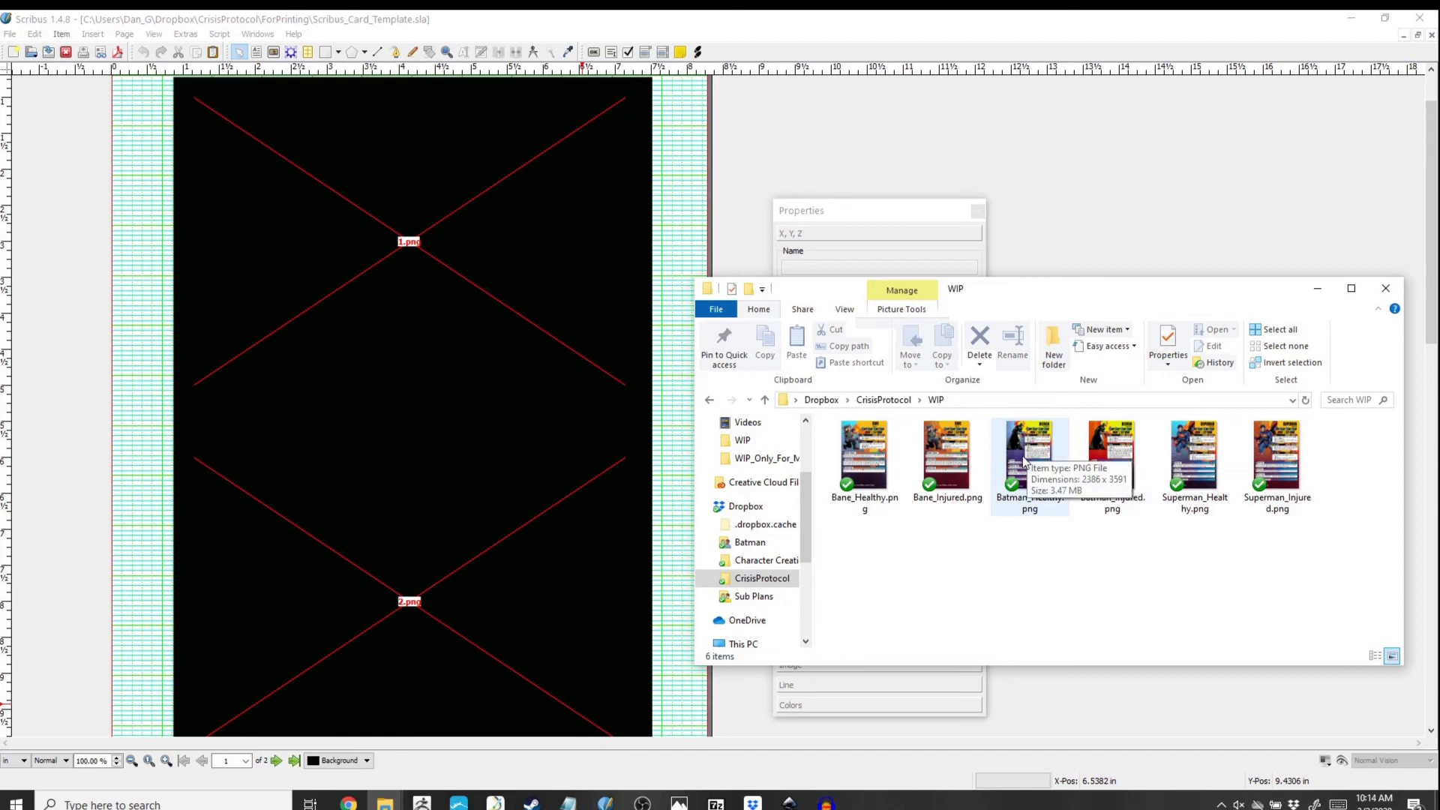
pyautogui.click(884, 400)
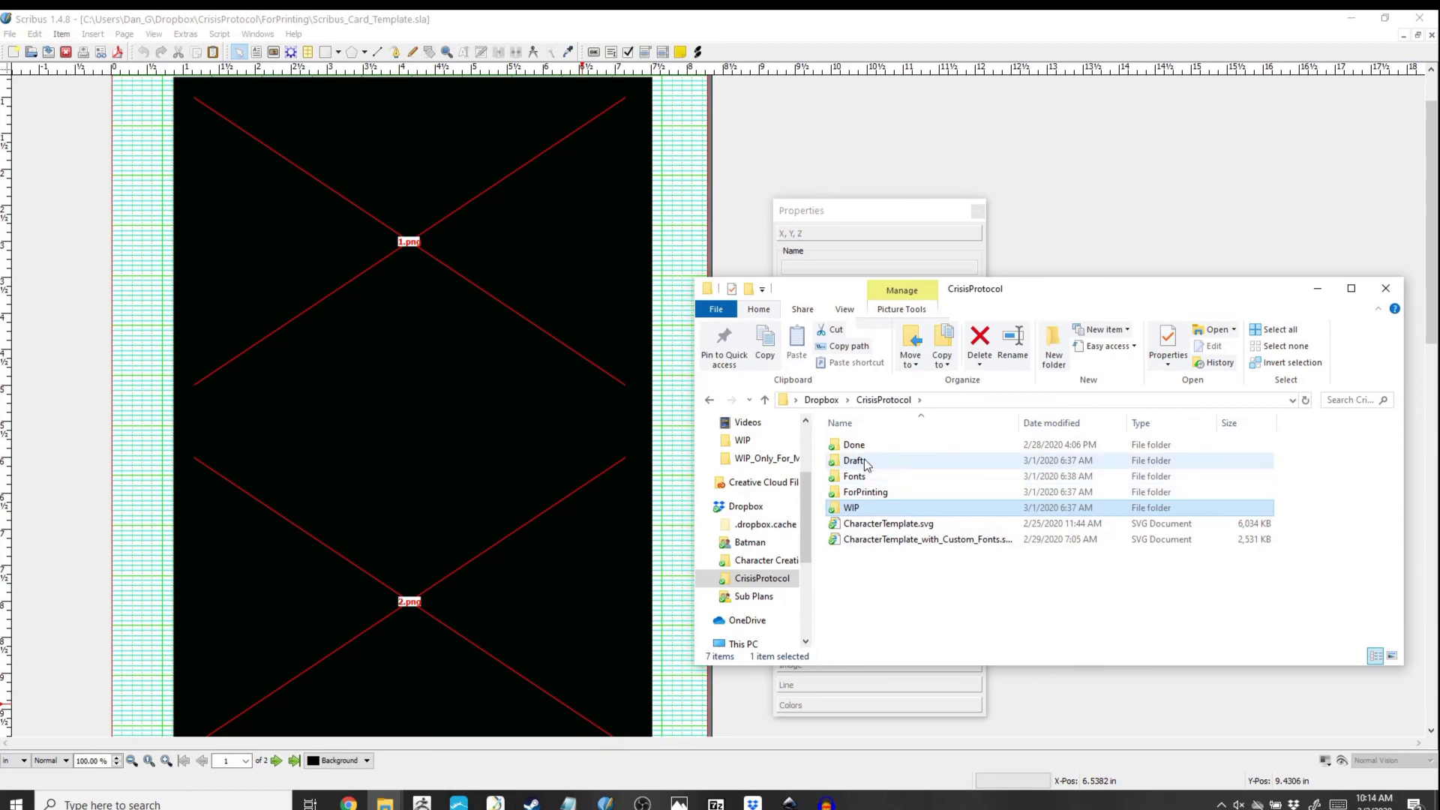
pyautogui.doubleClick(866, 462)
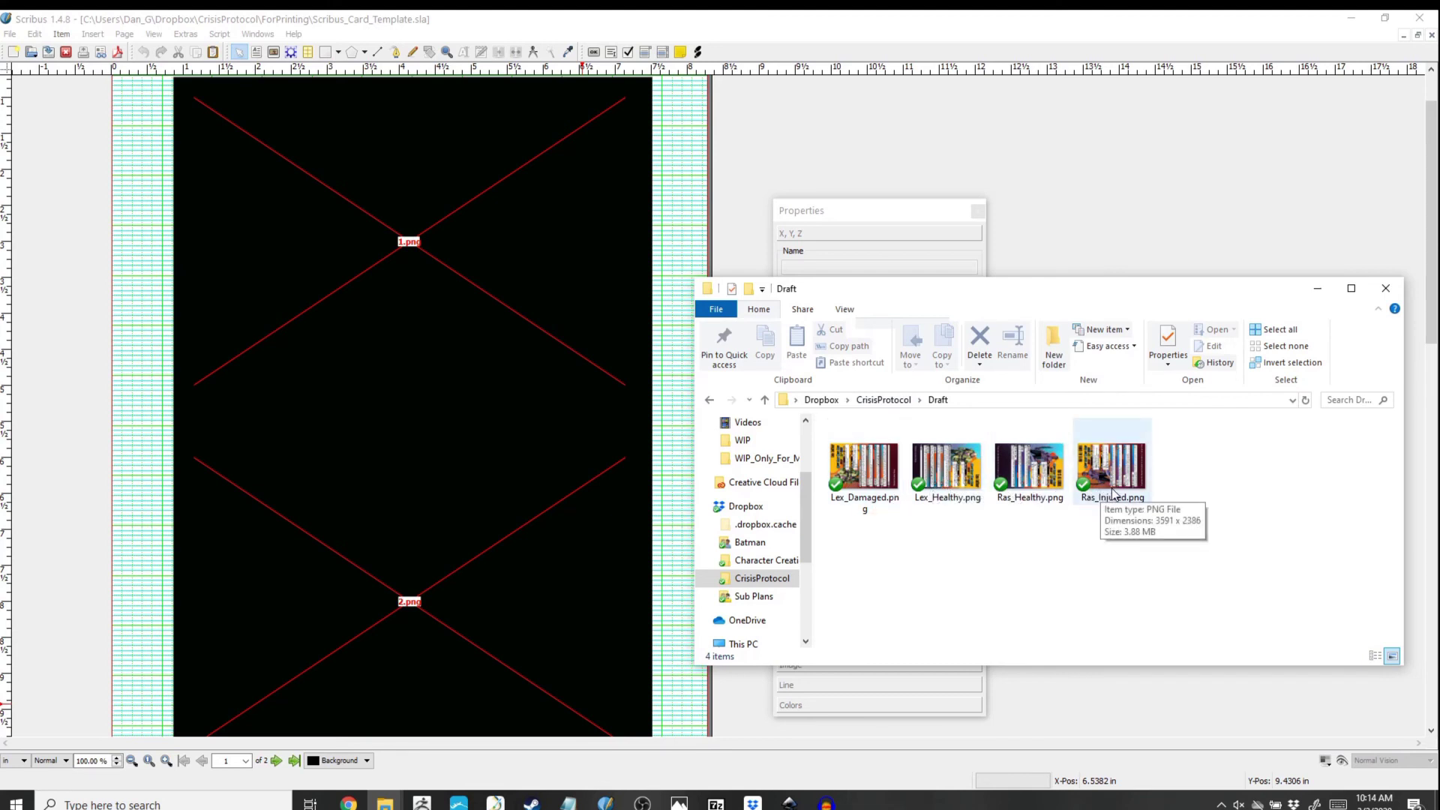
# Step: Place Ras_Healthy.png from the Draft folder into the 1.png image frame on the first page of the Scribus template
pyautogui.click(1022, 470)
pyautogui.rightClick(1022, 471)
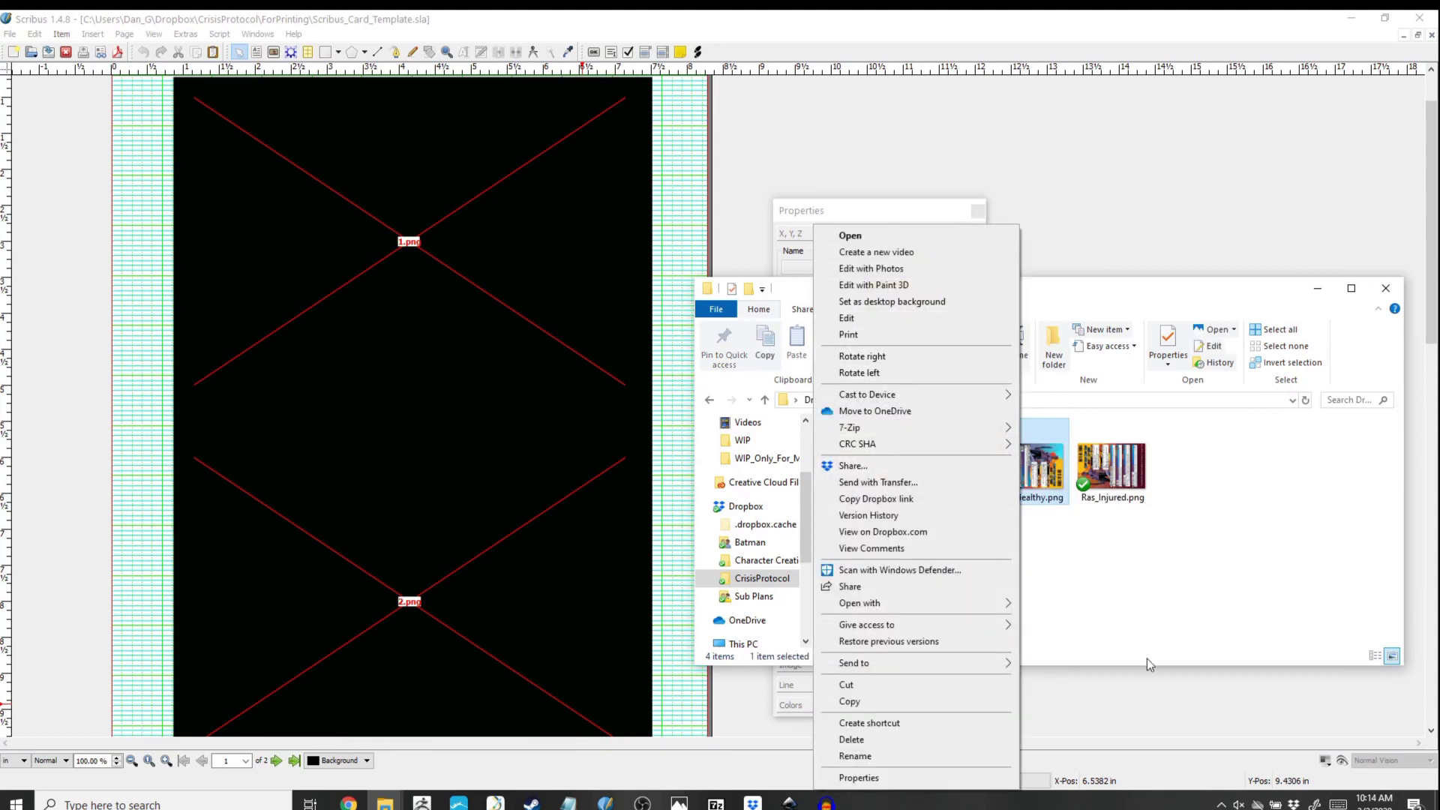
pyautogui.click(1117, 582)
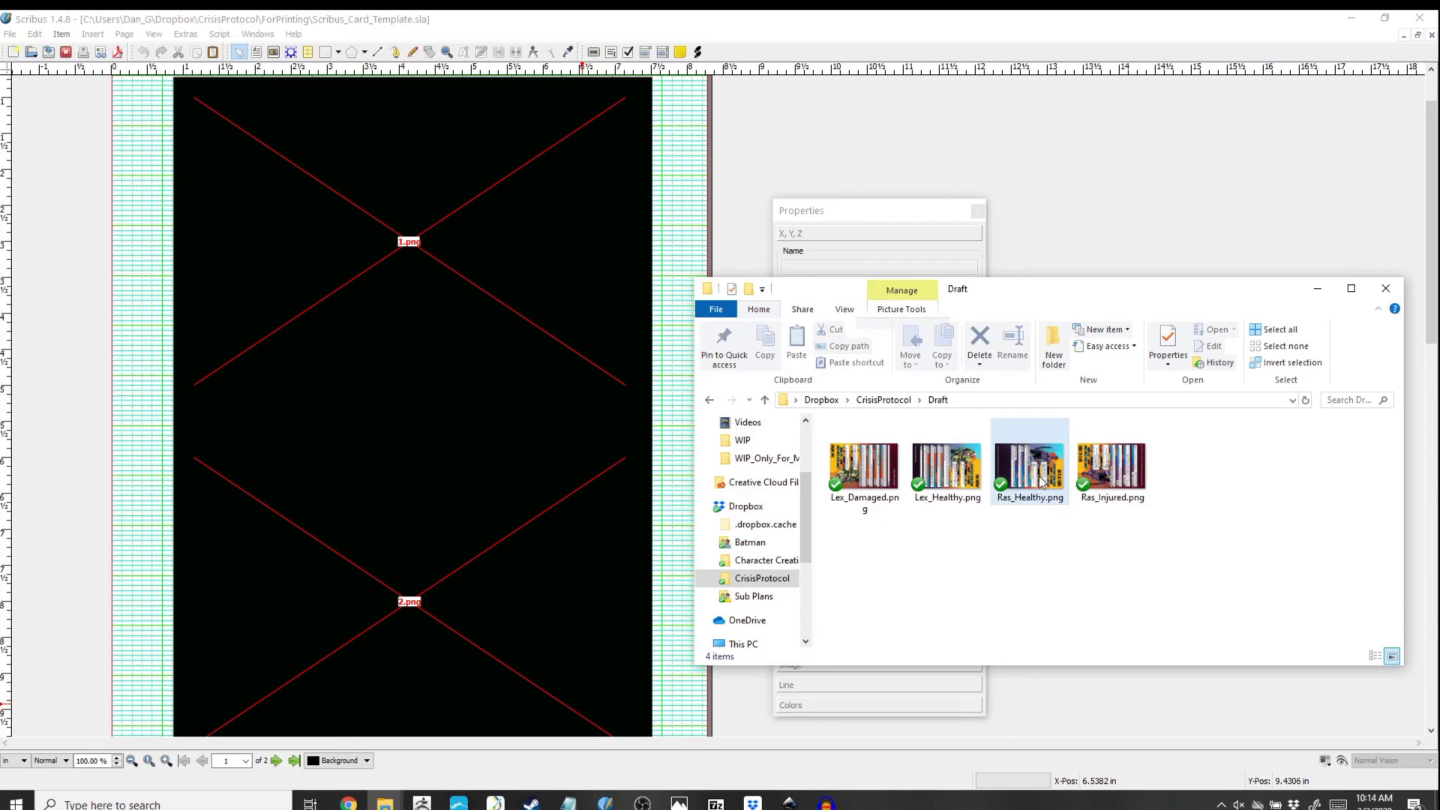
pyautogui.moveTo(1040, 473); pyautogui.dragTo(383, 222)
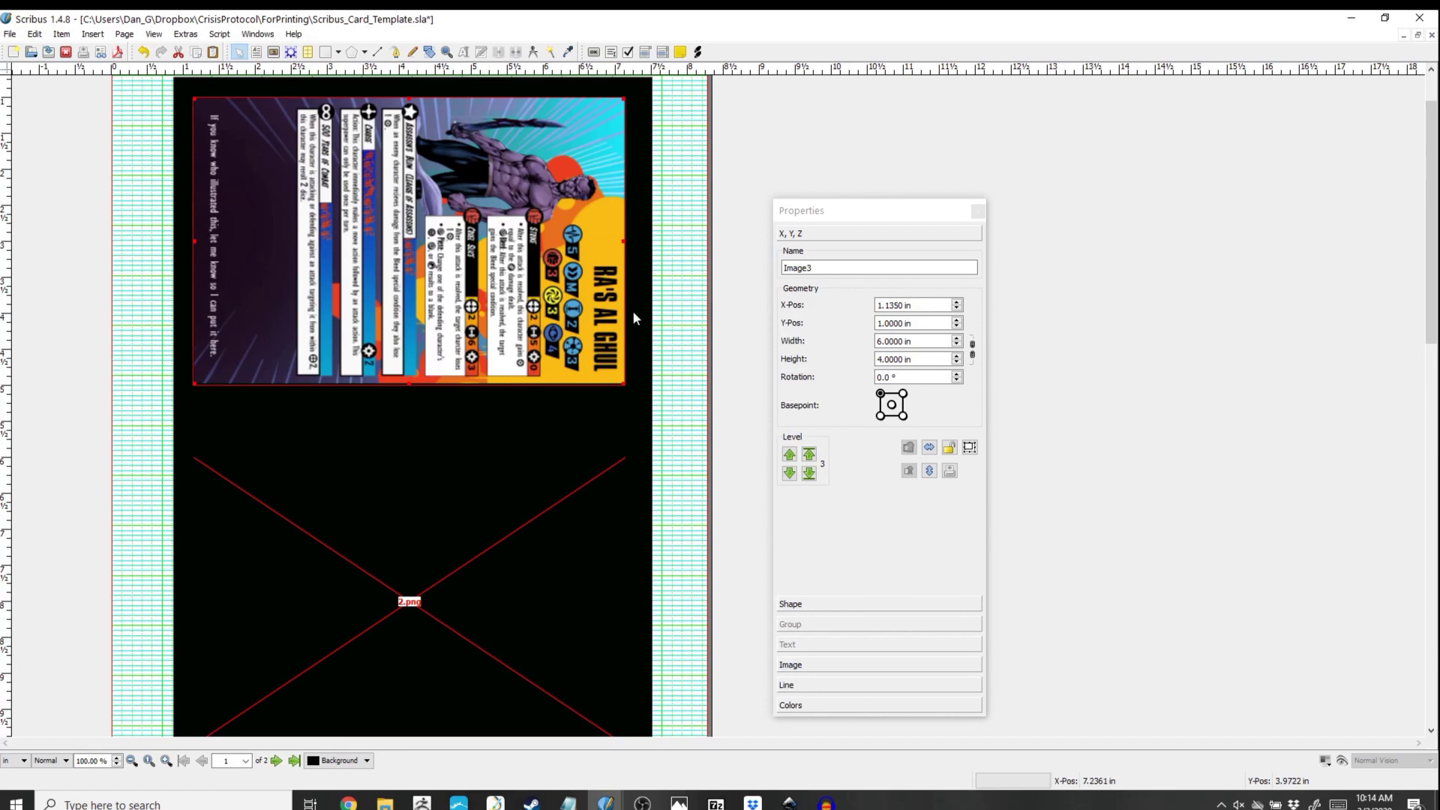
# Step: Place Ras_Injured.png from the Draft folder into the 3.png image frame on the second page and check it against the first page
pyautogui.moveTo(385, 802)
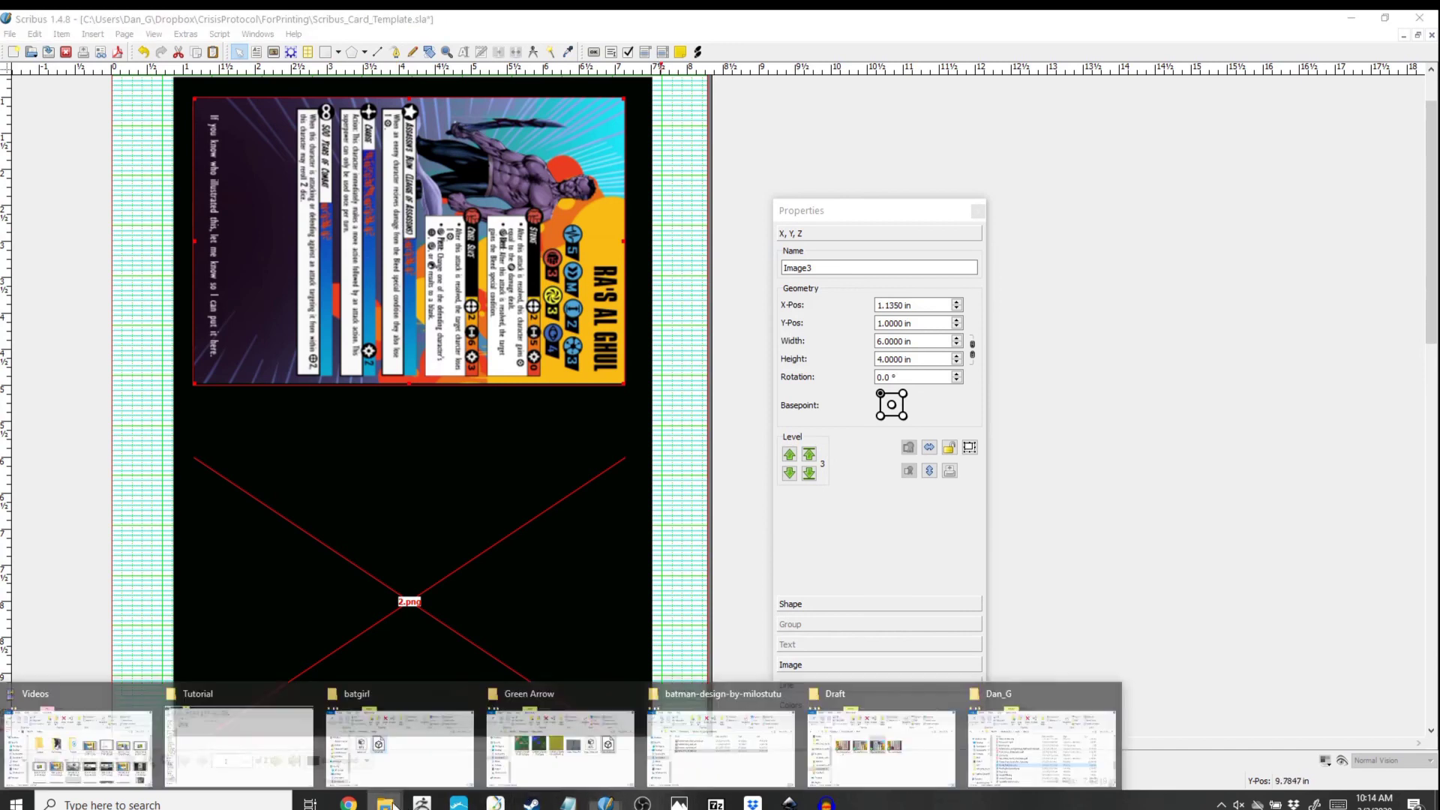
pyautogui.click(891, 738)
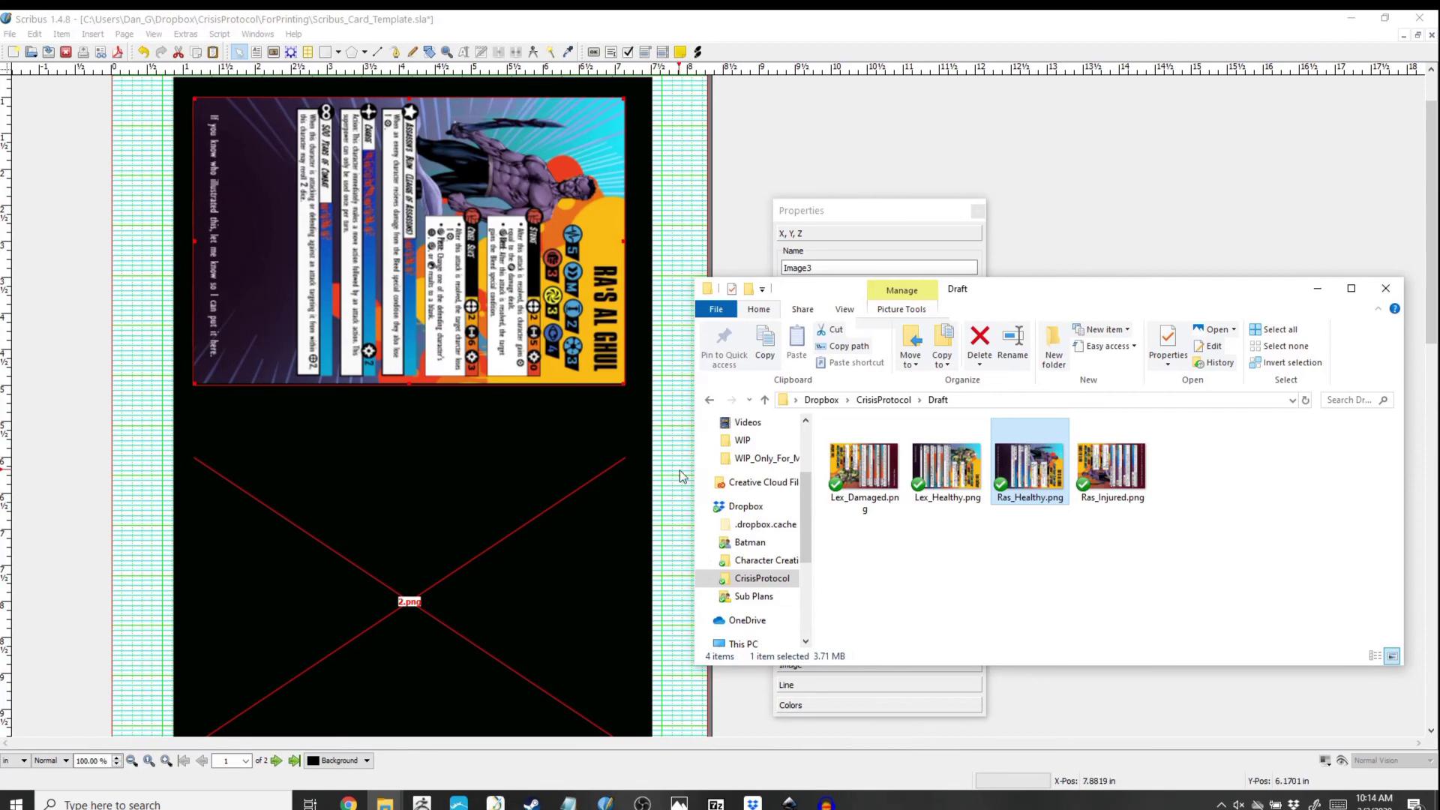
pyautogui.click(764, 166)
pyautogui.scroll(-10, 691, 311)
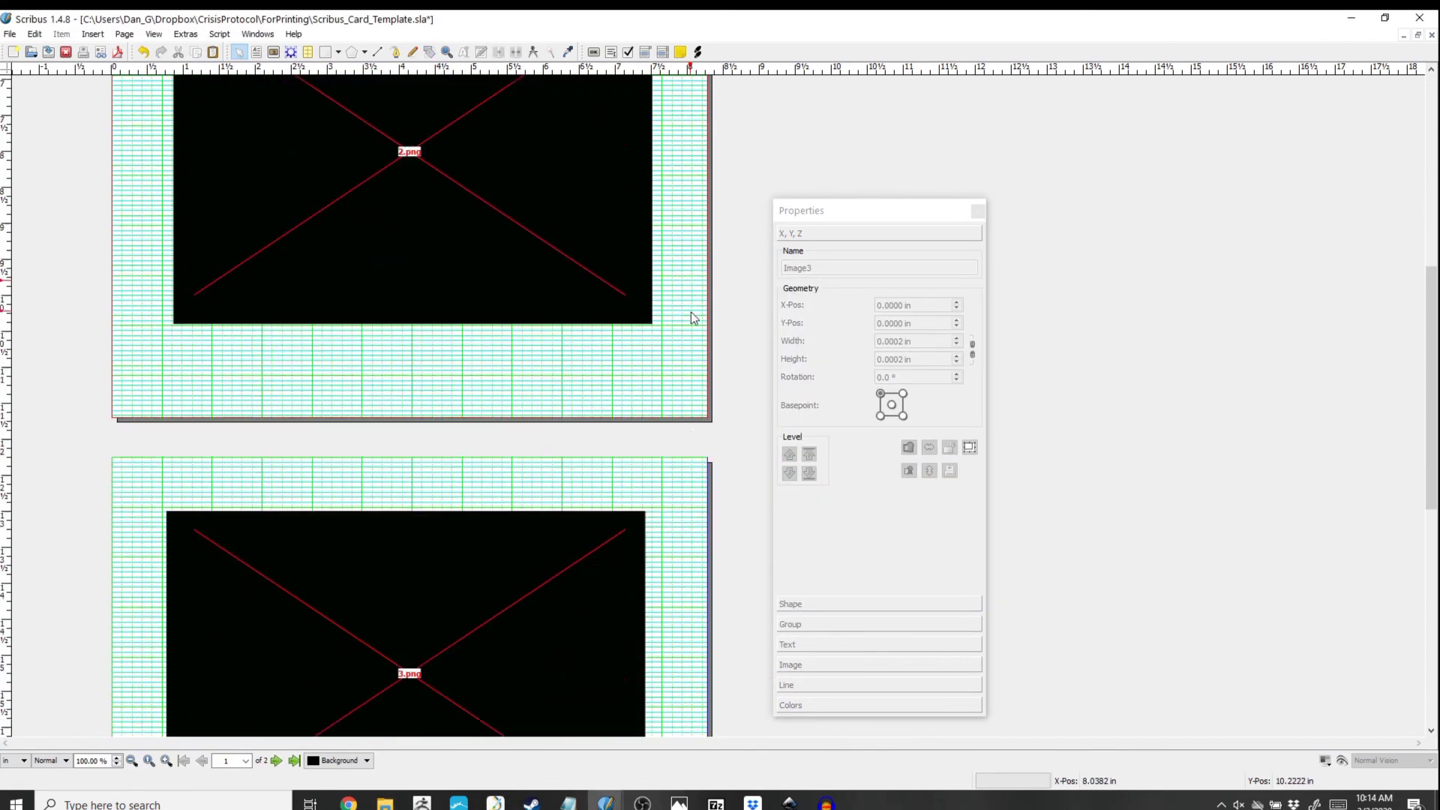
pyautogui.scroll(-1, 689, 349)
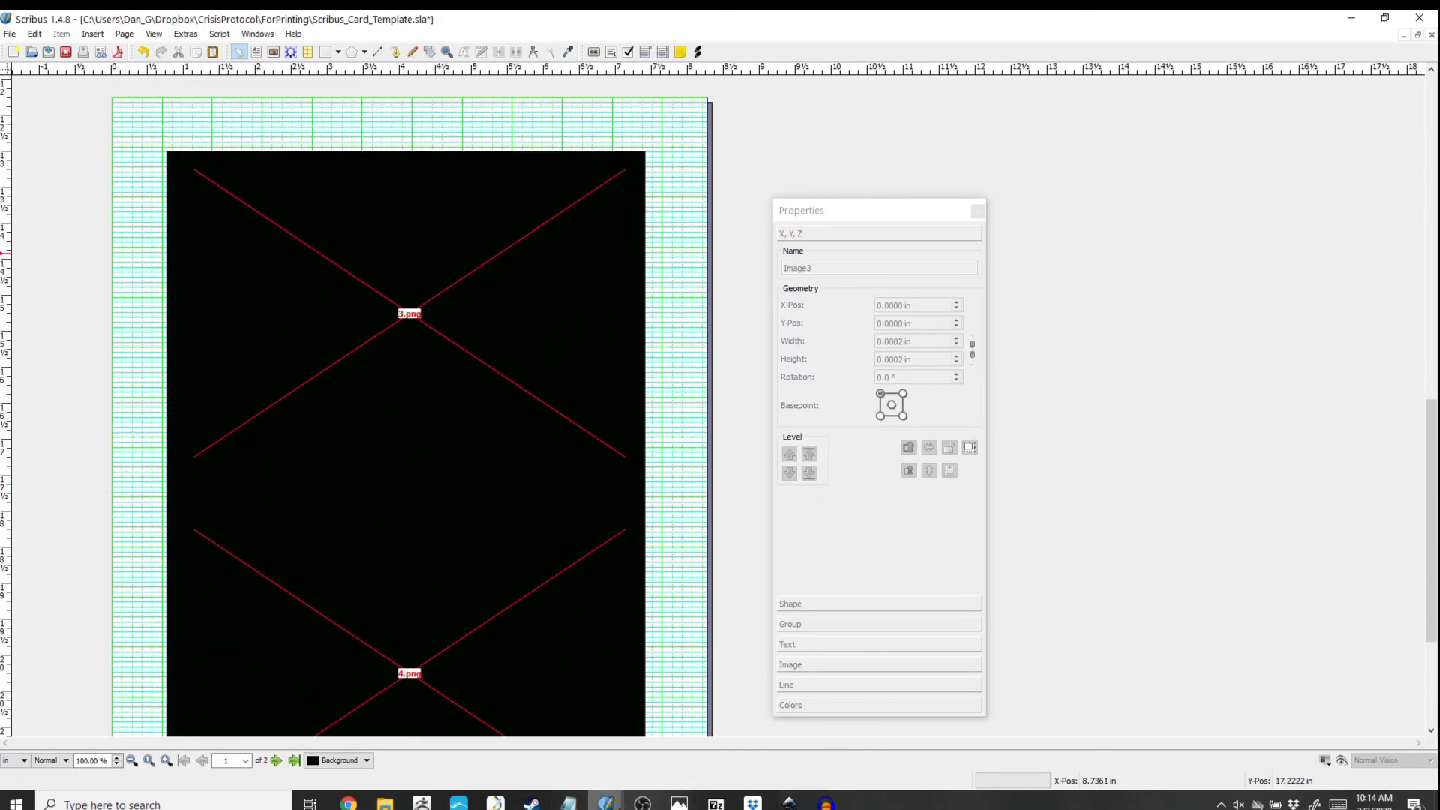
pyautogui.moveTo(387, 803)
pyautogui.click(897, 736)
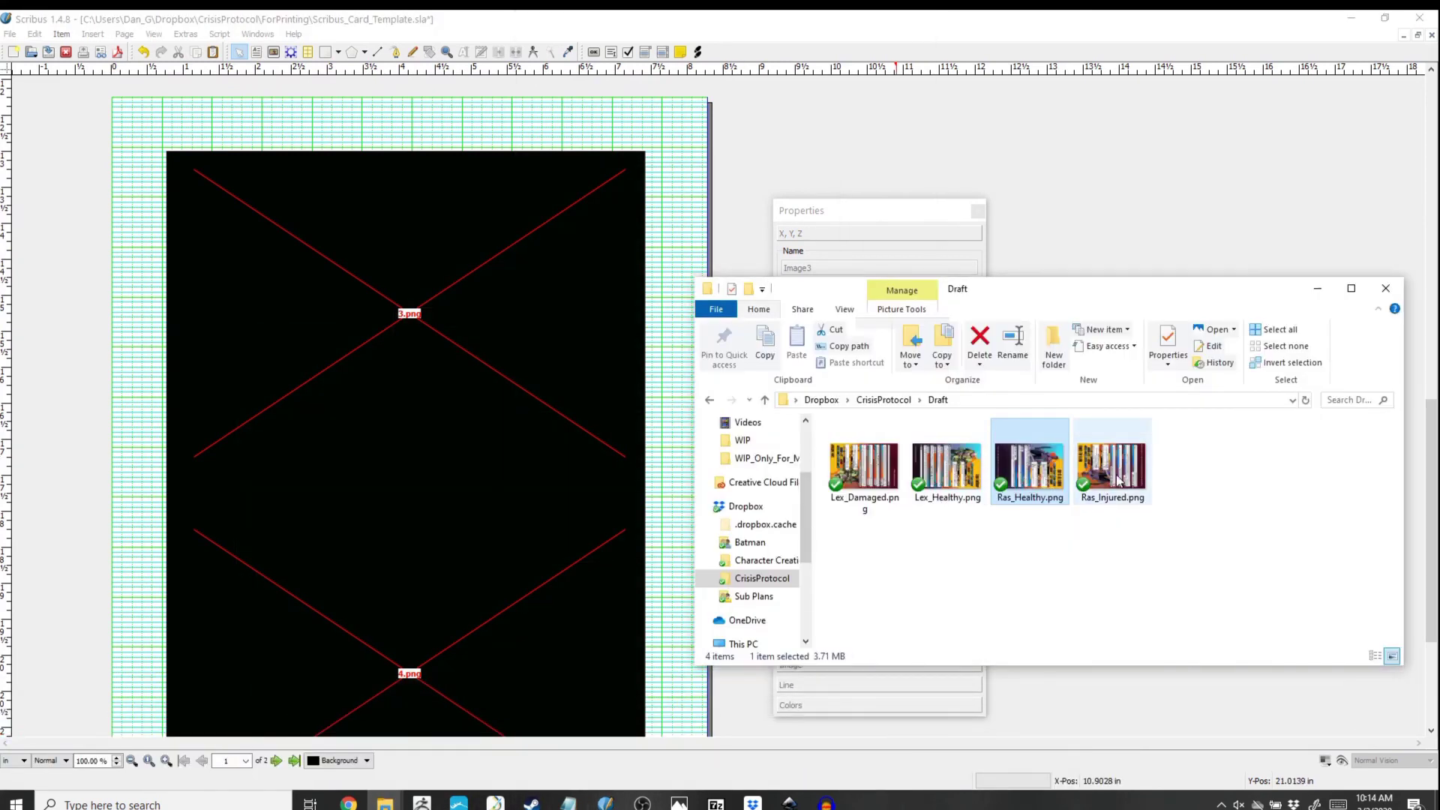
pyautogui.moveTo(1117, 476); pyautogui.dragTo(940, 679)
pyautogui.moveTo(447, 335); pyautogui.dragTo(435, 322)
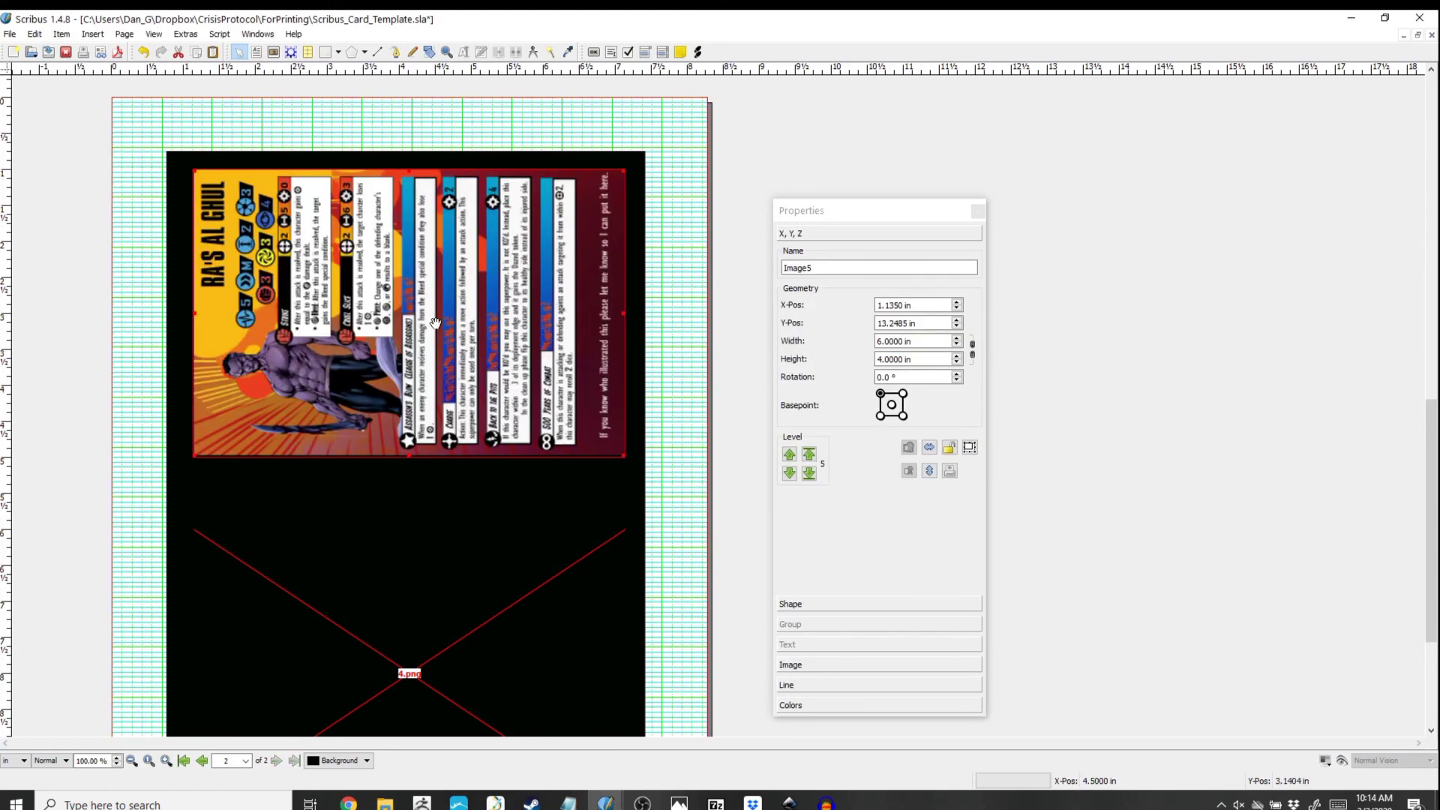
pyautogui.scroll(5, 649, 541)
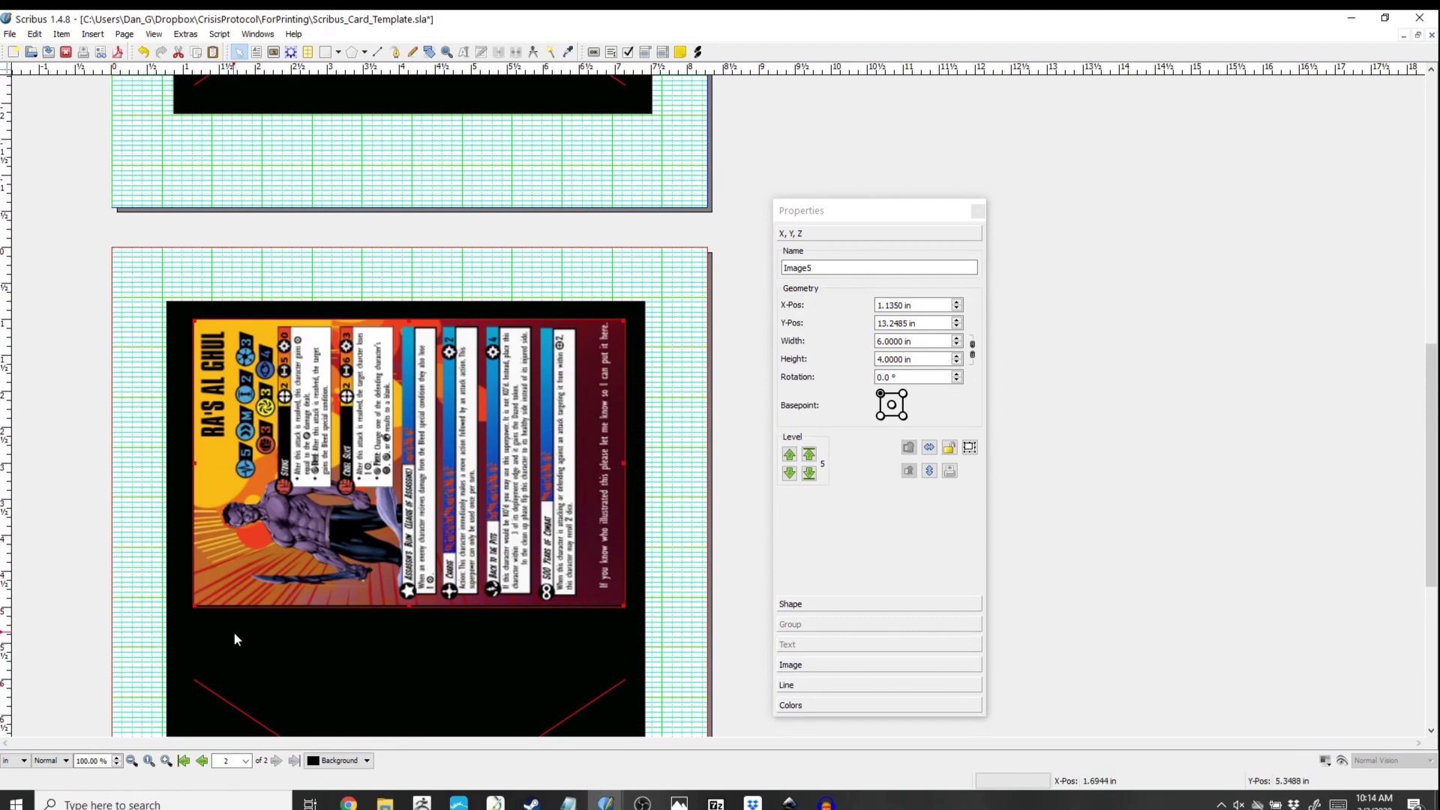
pyautogui.scroll(8, 548, 562)
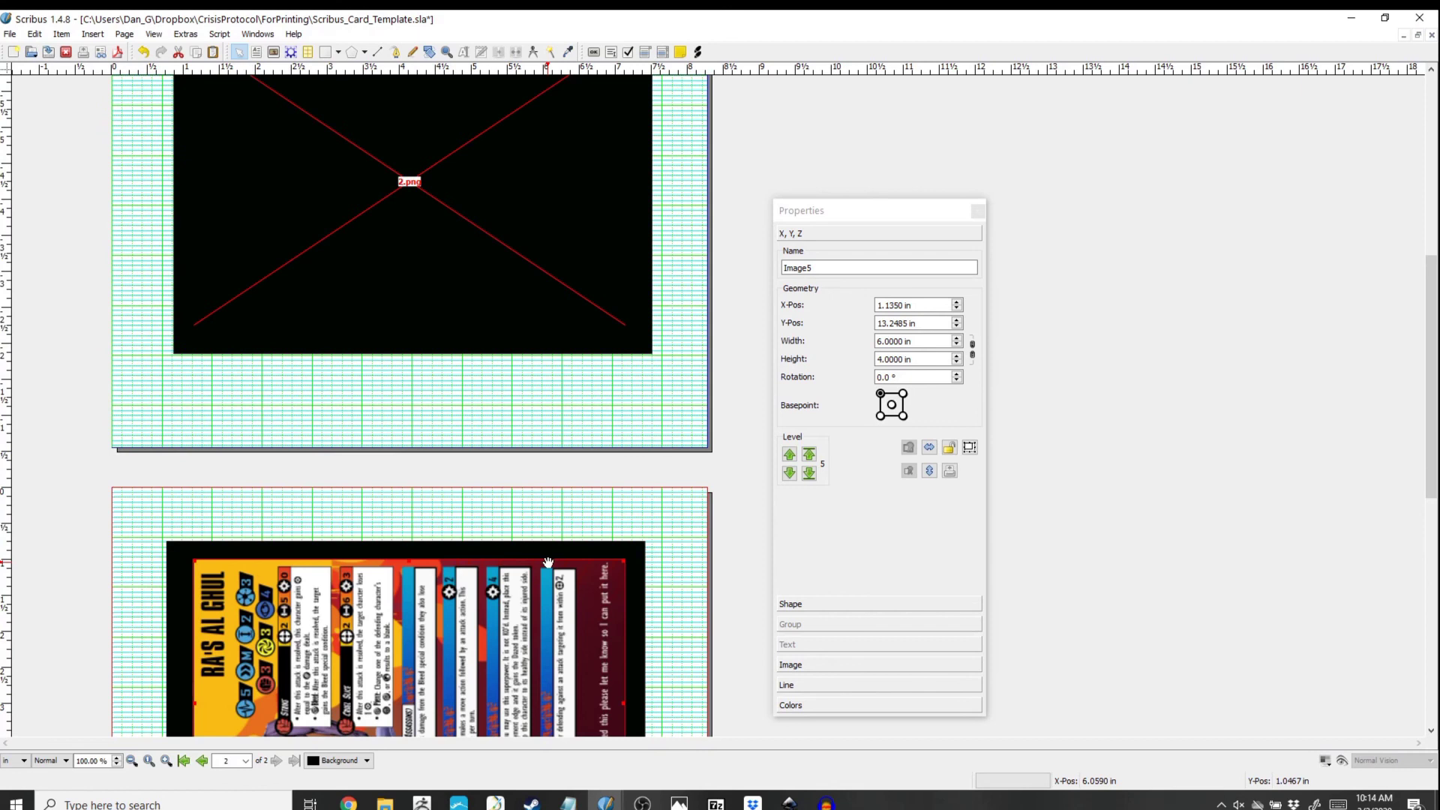
# Step: Compare the Ra's al Ghul card placement and orientation on the first and second template pages
pyautogui.scroll(14, 405, 644)
pyautogui.rightClick(414, 632)
pyautogui.click(762, 335)
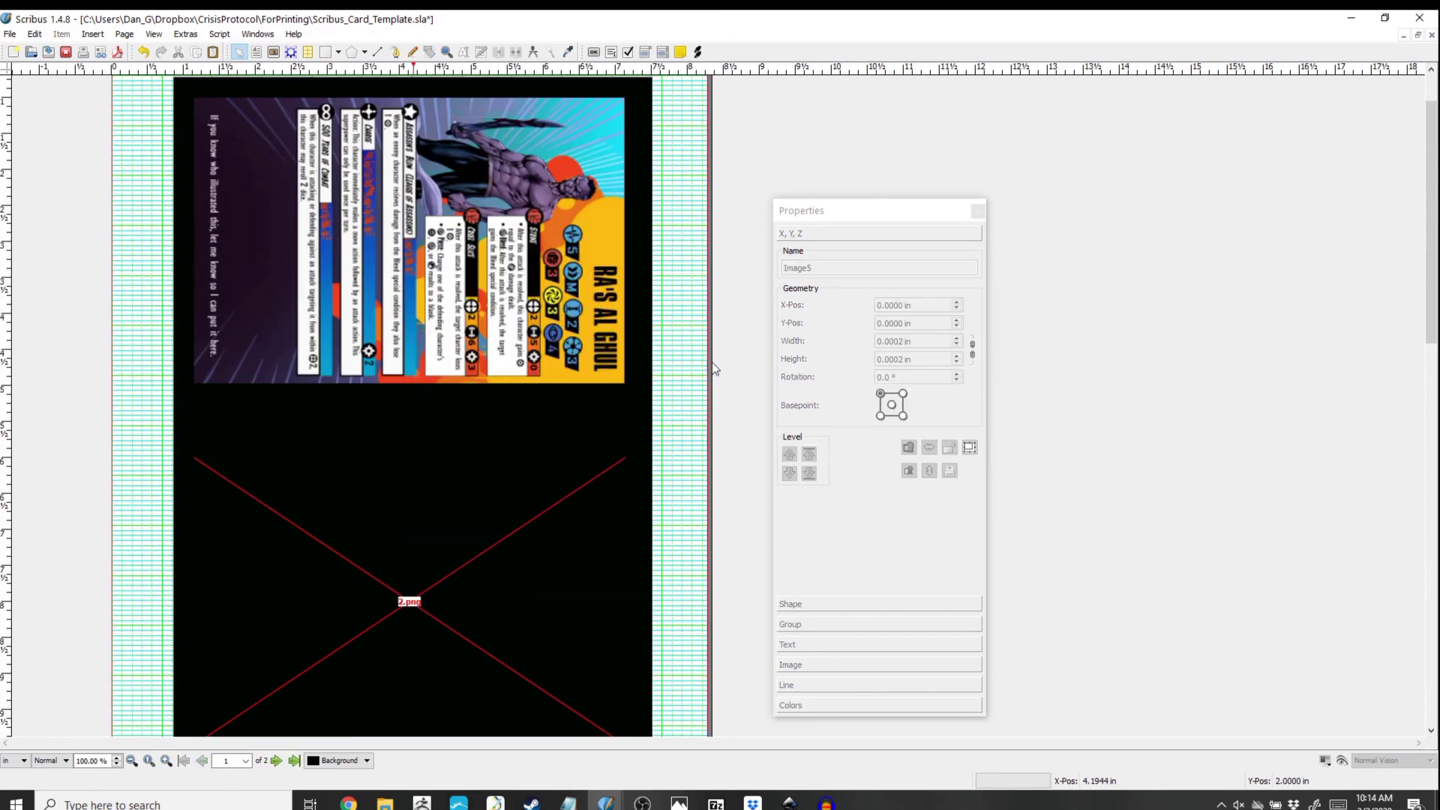
pyautogui.scroll(2, 711, 382)
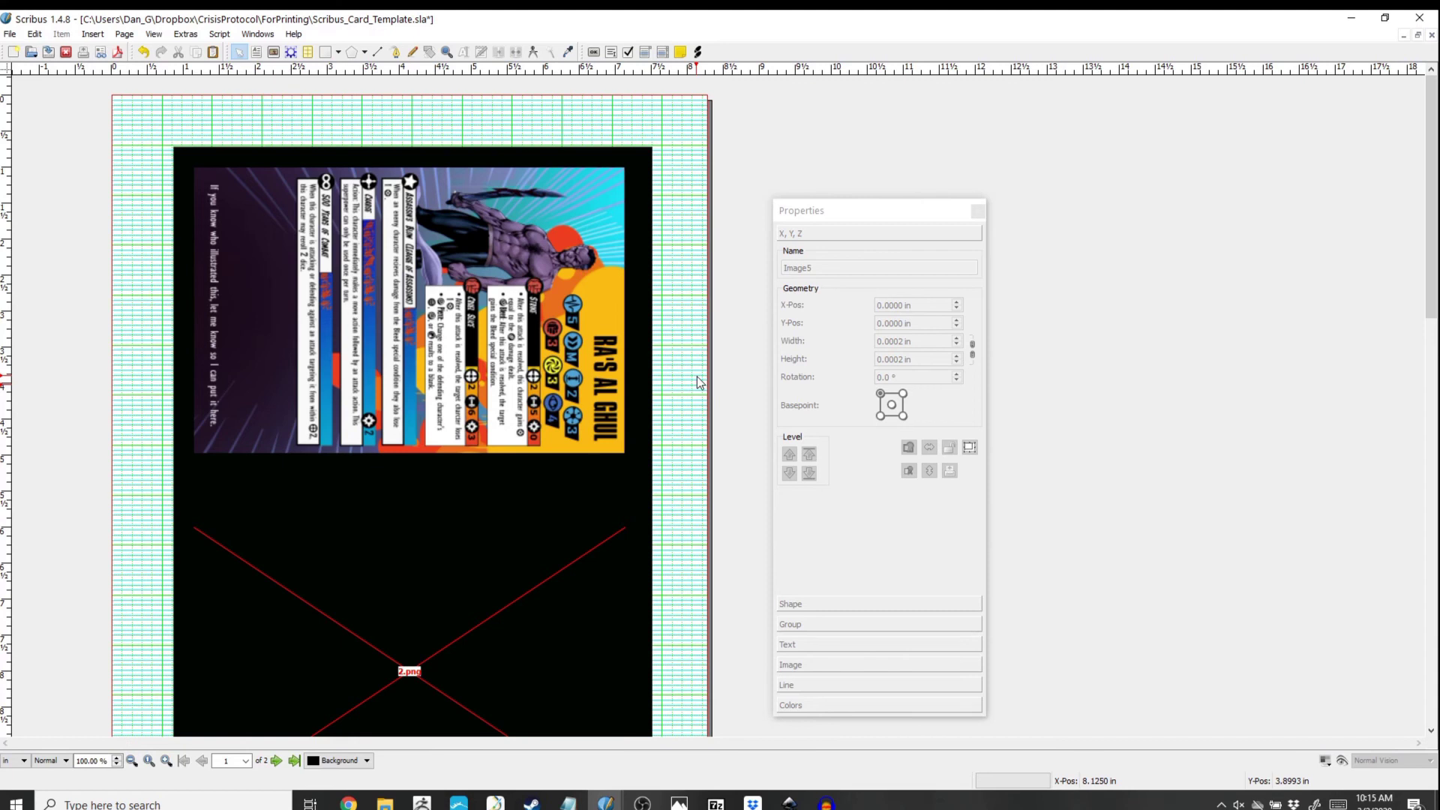
pyautogui.scroll(-8, 566, 383)
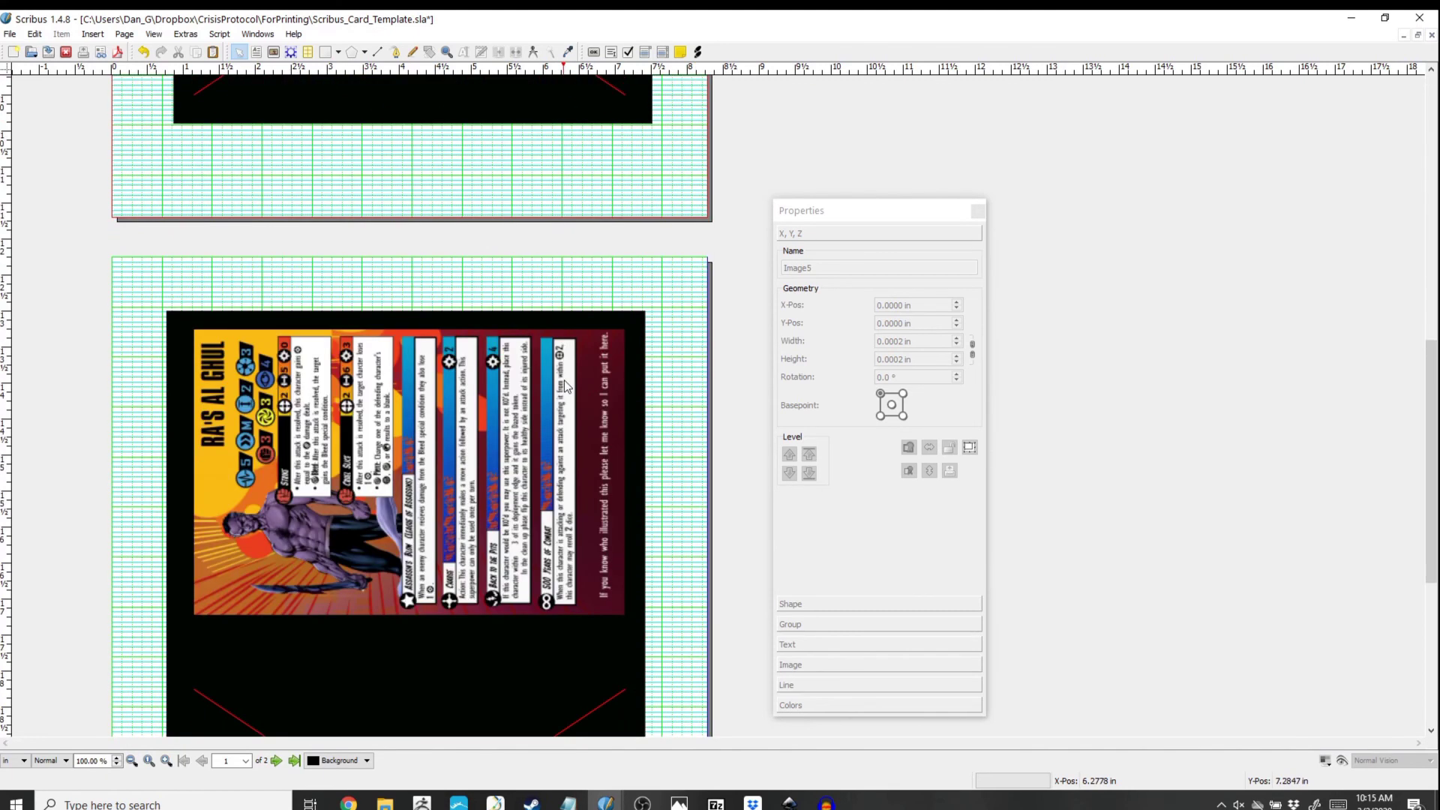
pyautogui.scroll(-3, 564, 381)
pyautogui.scroll(5, 564, 381)
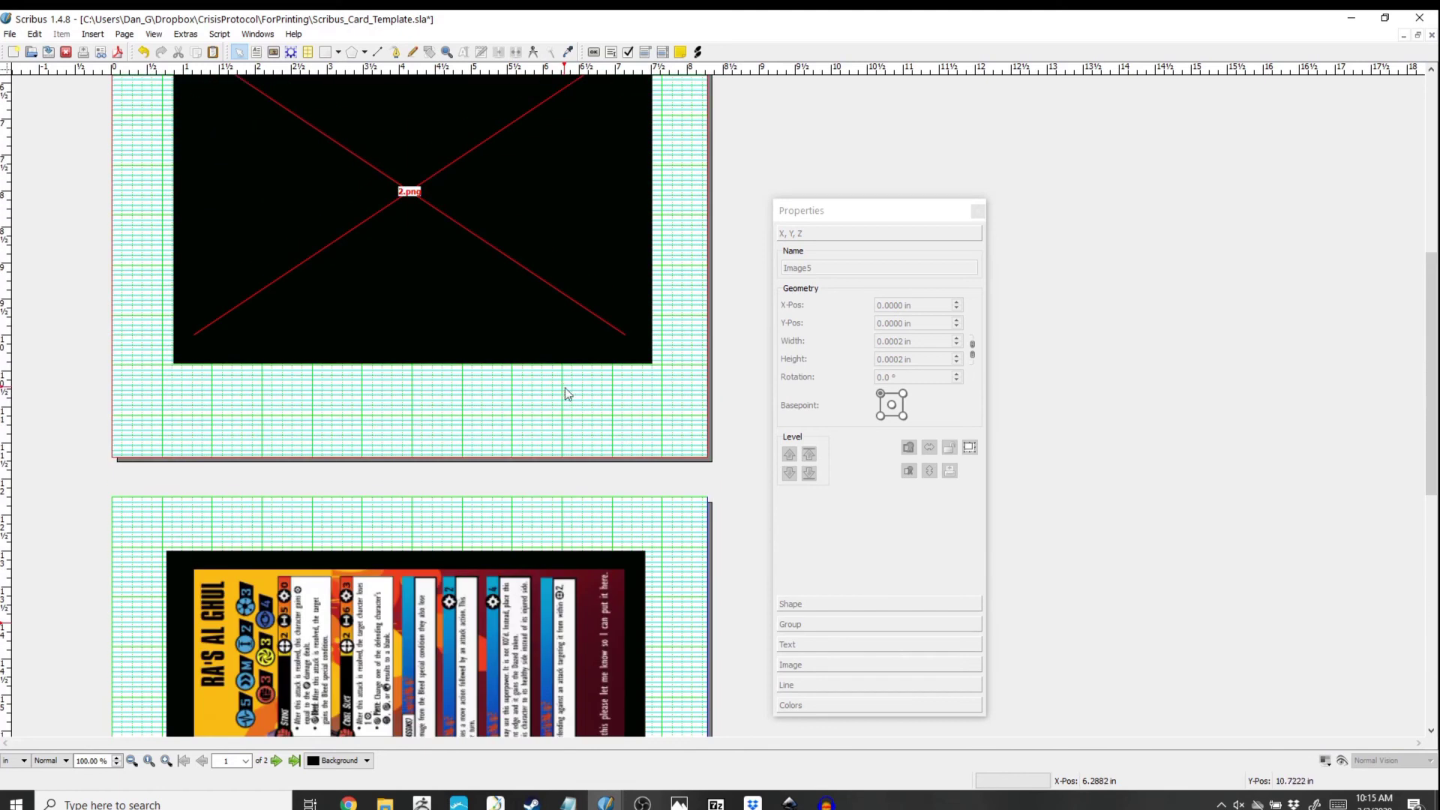
pyautogui.scroll(5, 565, 388)
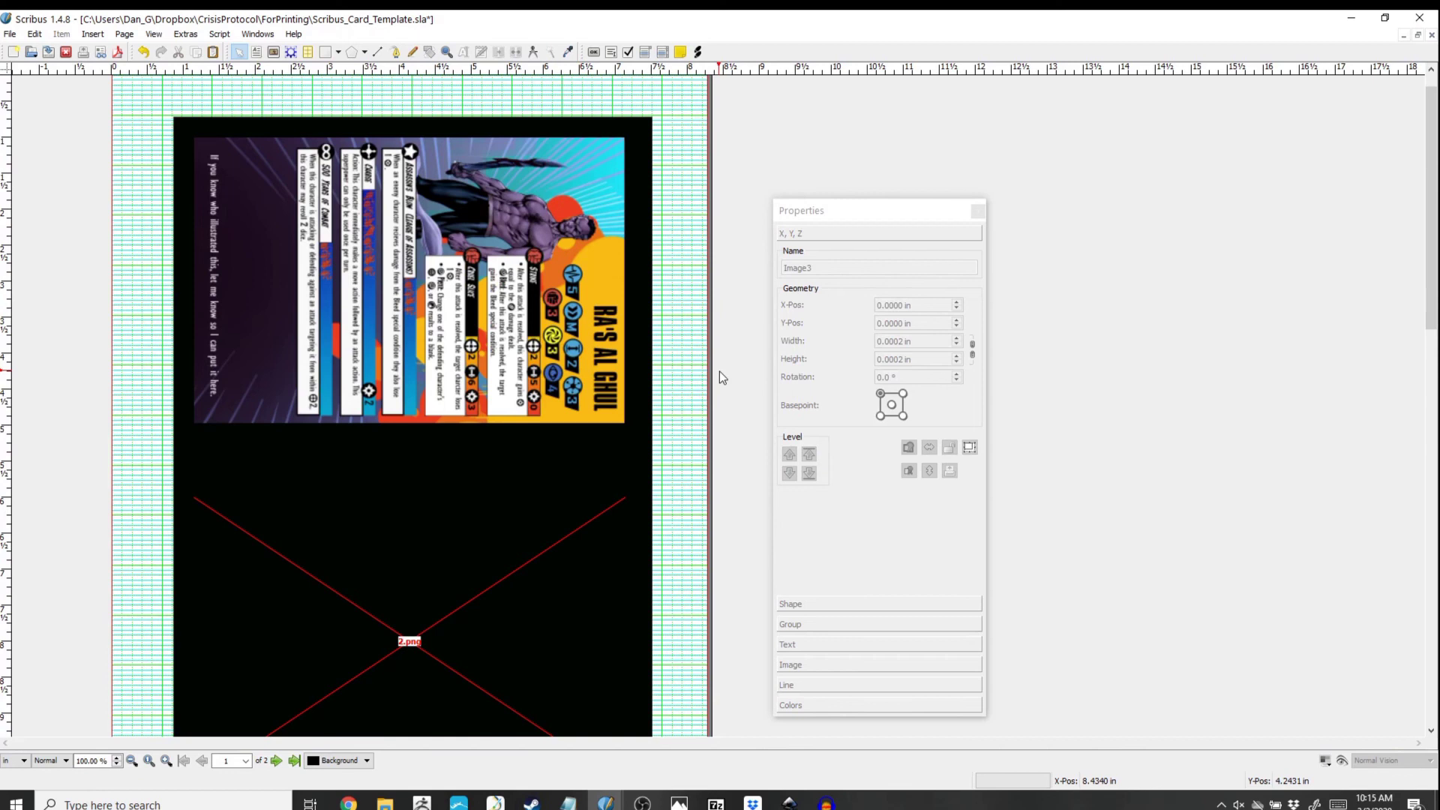
pyautogui.scroll(-3, 716, 382)
pyautogui.scroll(2, 716, 387)
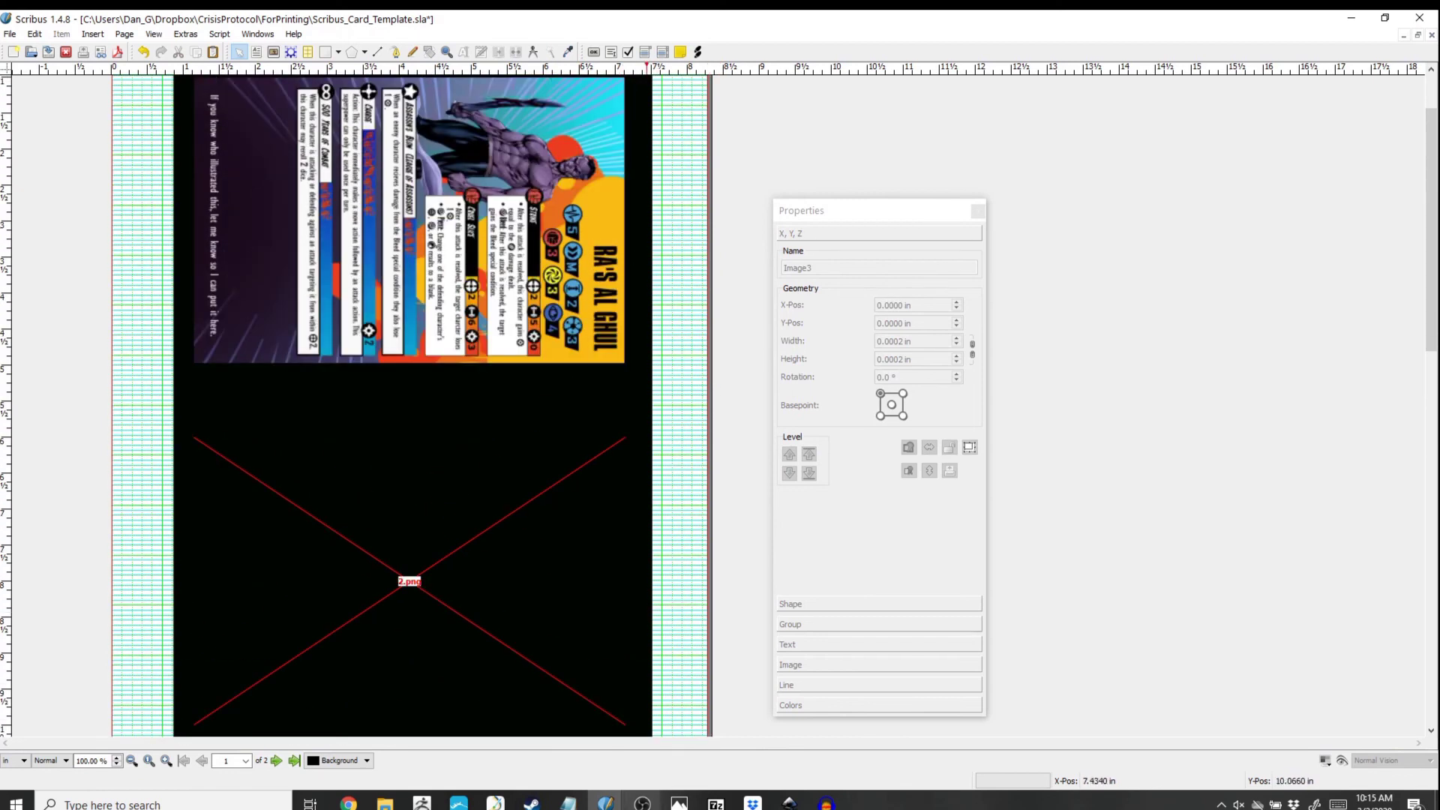
pyautogui.moveTo(606, 800)
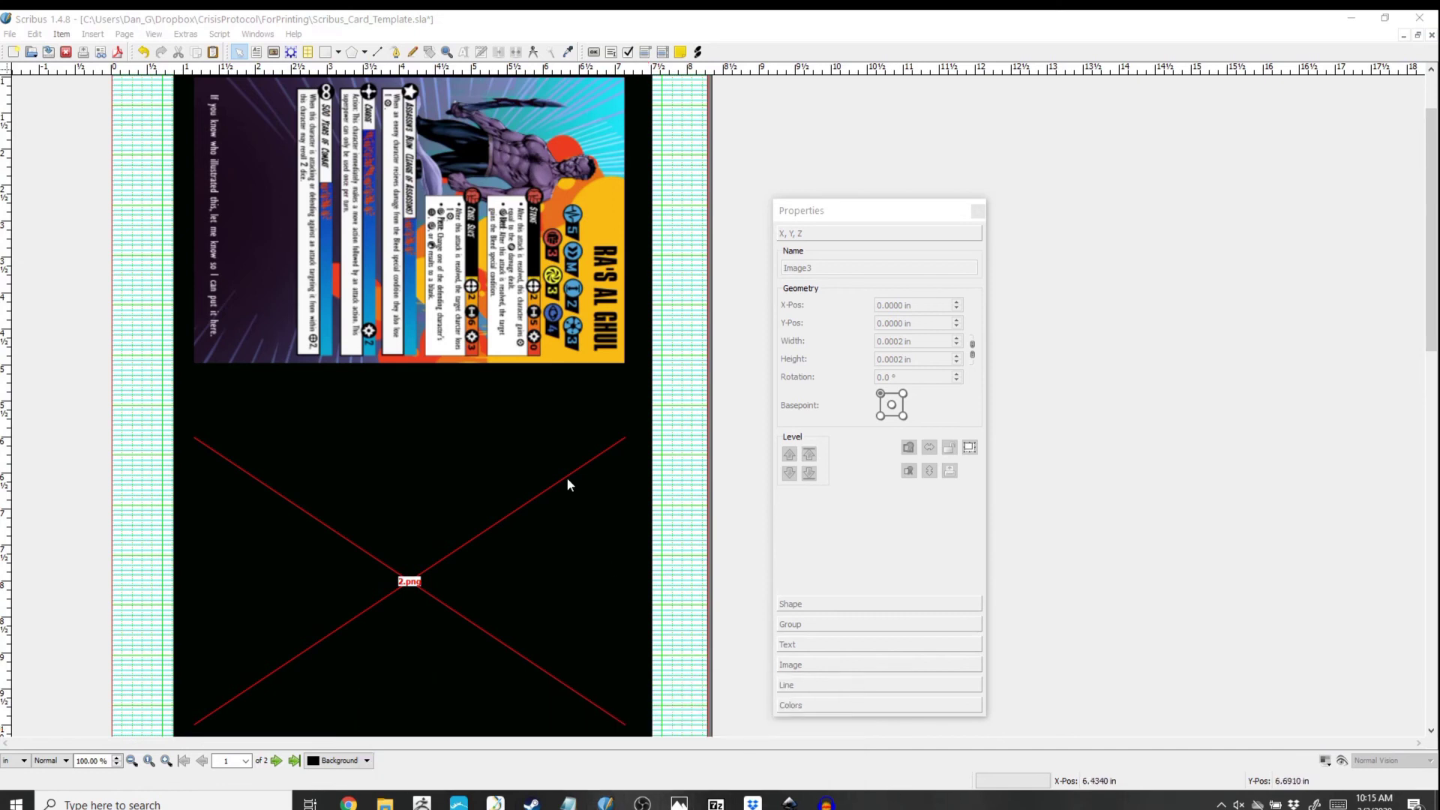
pyautogui.click(739, 451)
pyautogui.scroll(1, 739, 451)
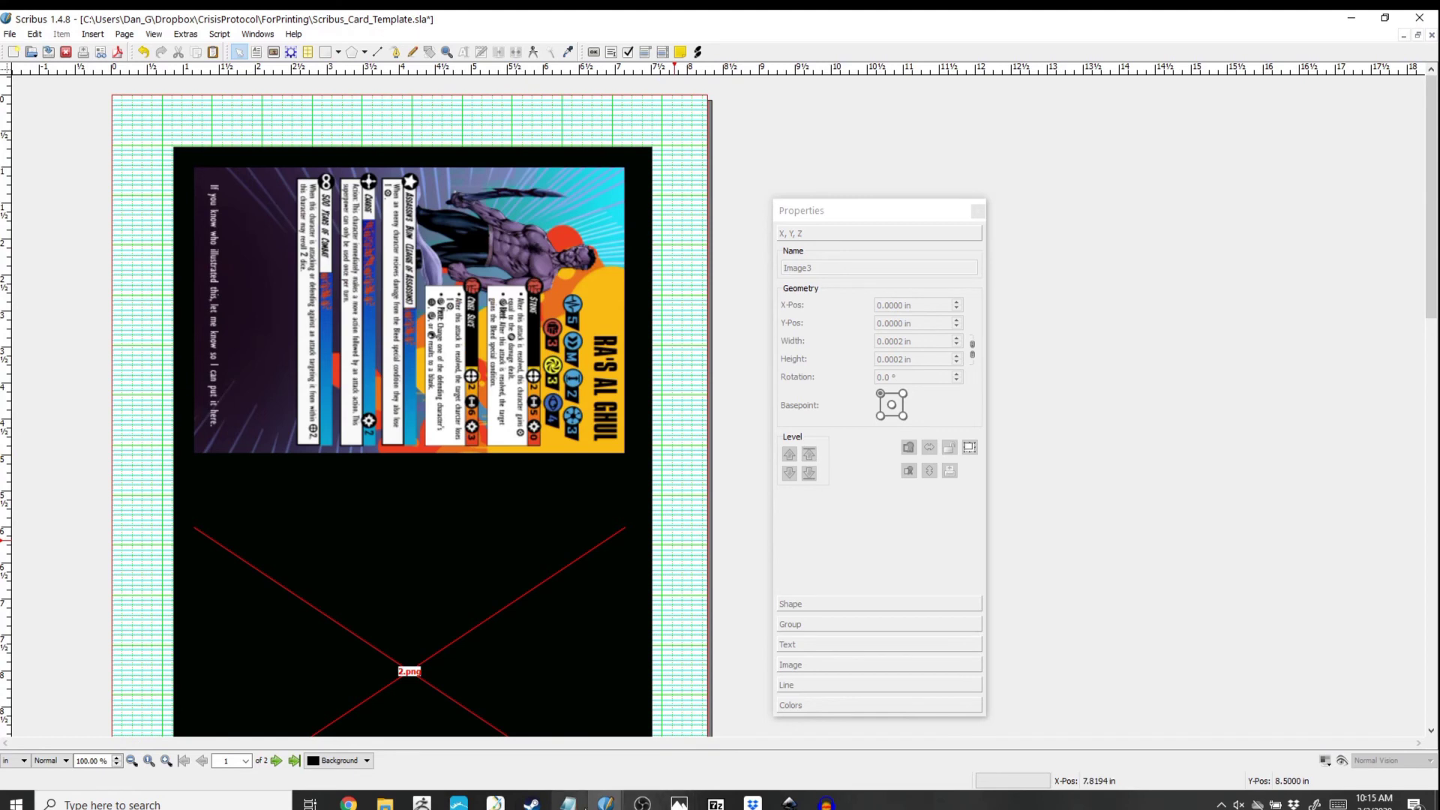
# Step: Place Lex_Healthy.png from the Draft folder into the 2.png image frame on the first page
pyautogui.moveTo(789, 803)
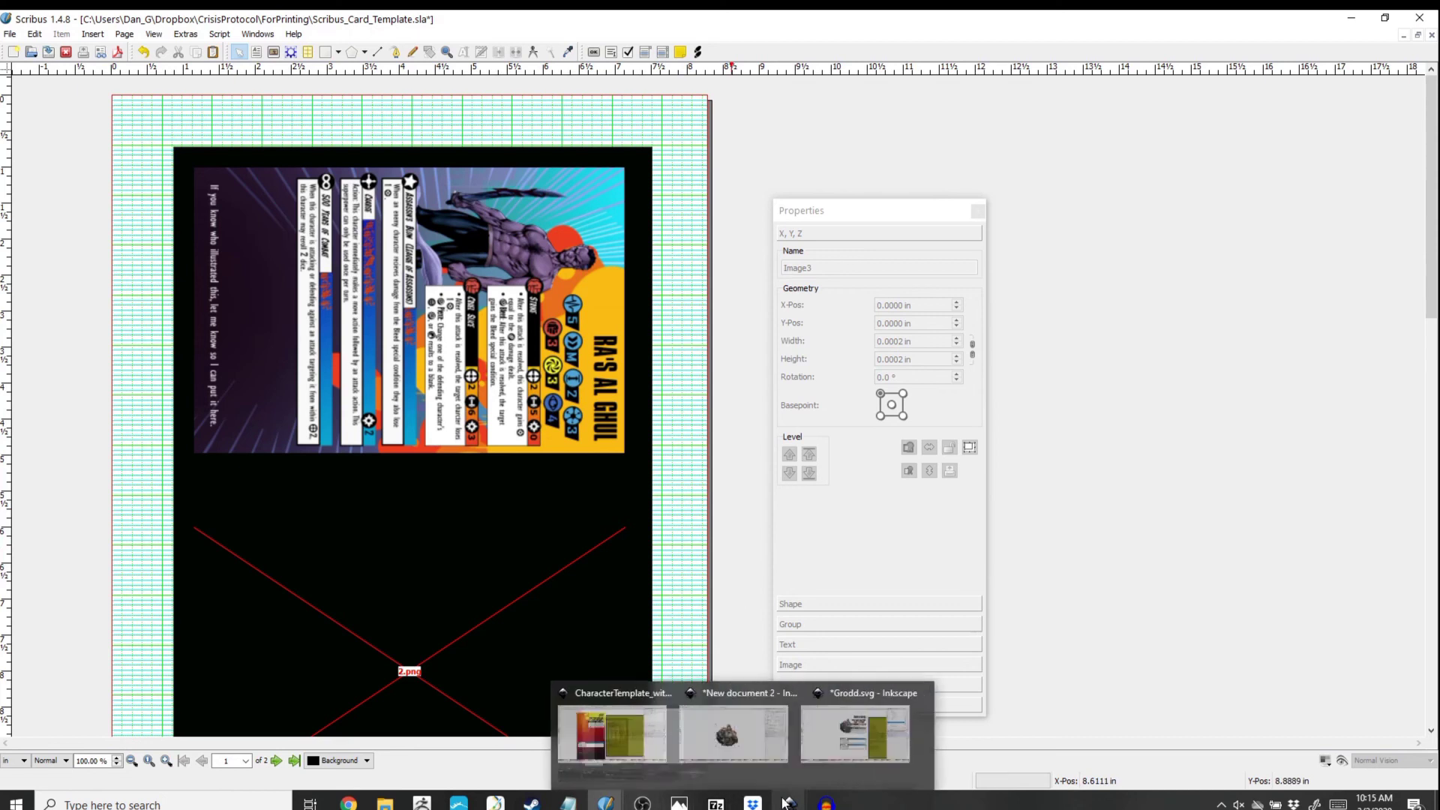
pyautogui.moveTo(385, 803)
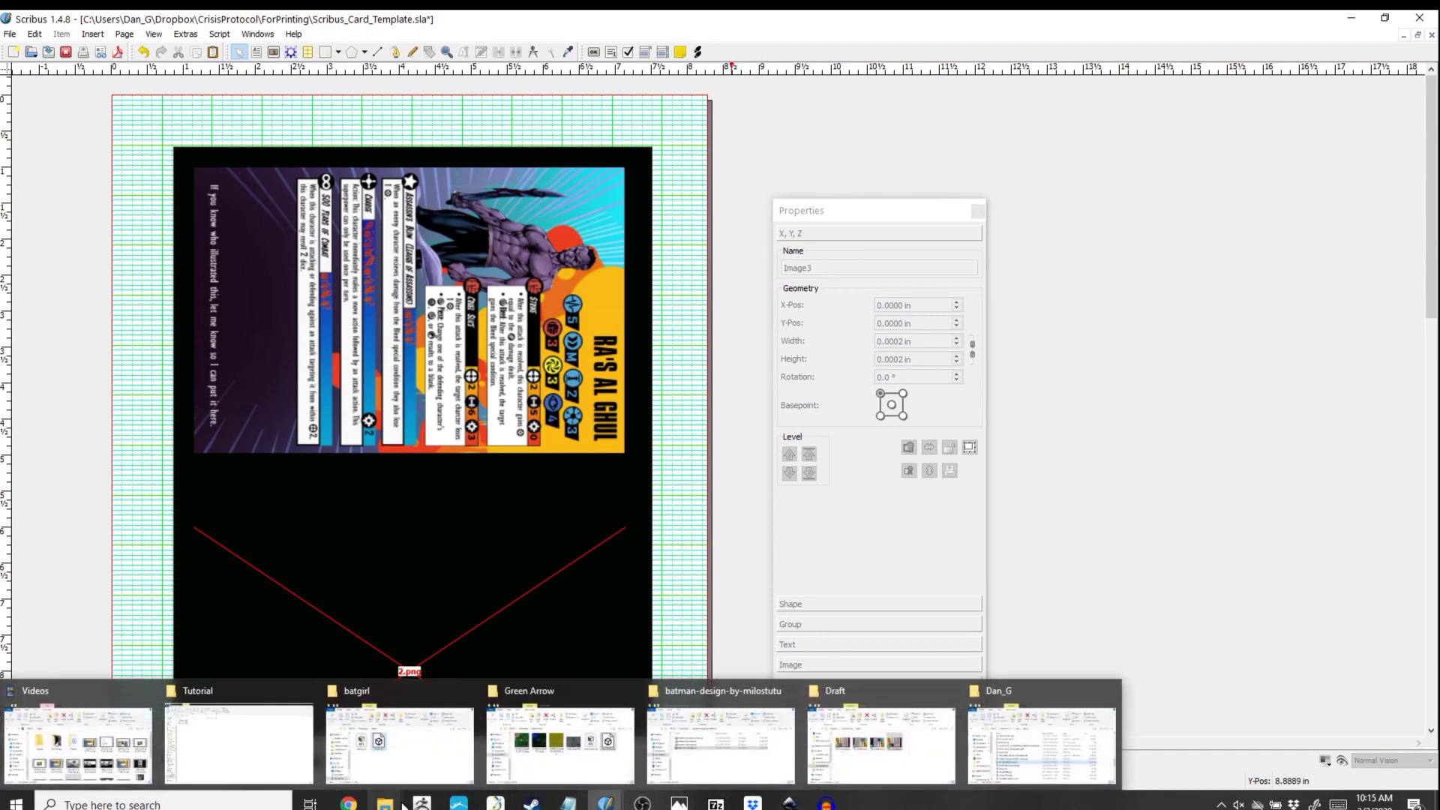
pyautogui.click(874, 752)
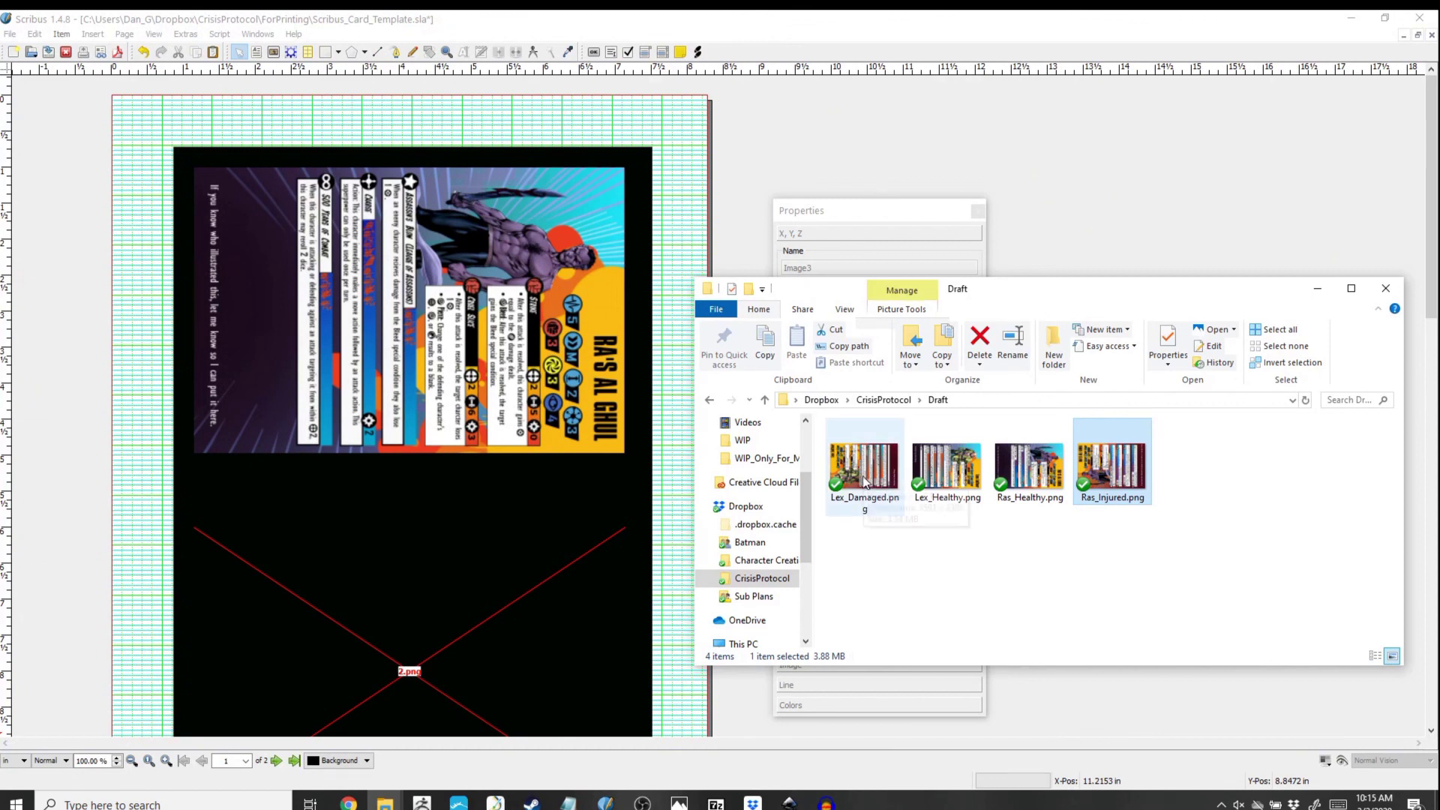
pyautogui.moveTo(956, 472); pyautogui.dragTo(416, 641)
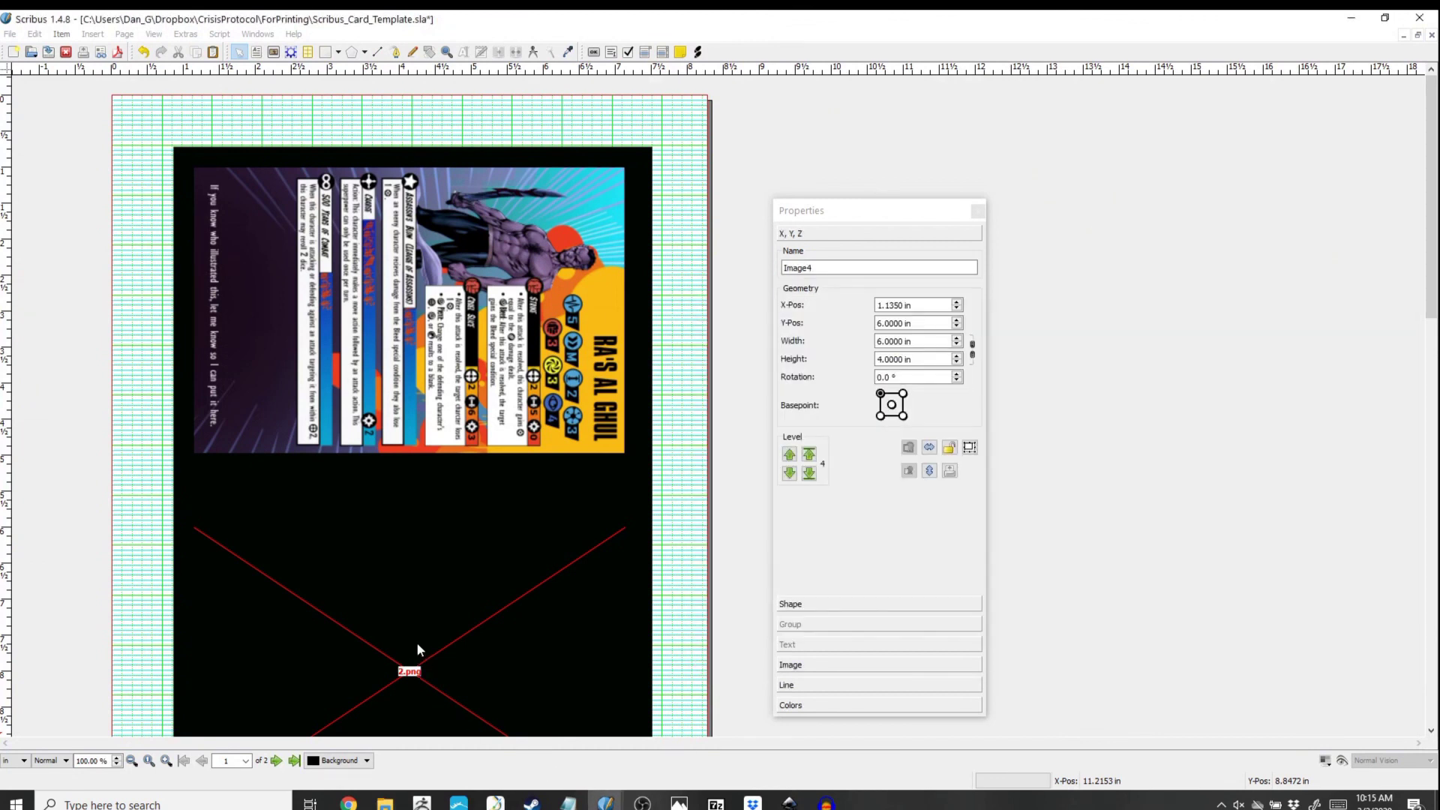
# Step: Place Lex_Damaged.png from the Draft folder into the 4.png image frame on the second page
pyautogui.scroll(-3, 681, 557)
pyautogui.scroll(-15, 678, 563)
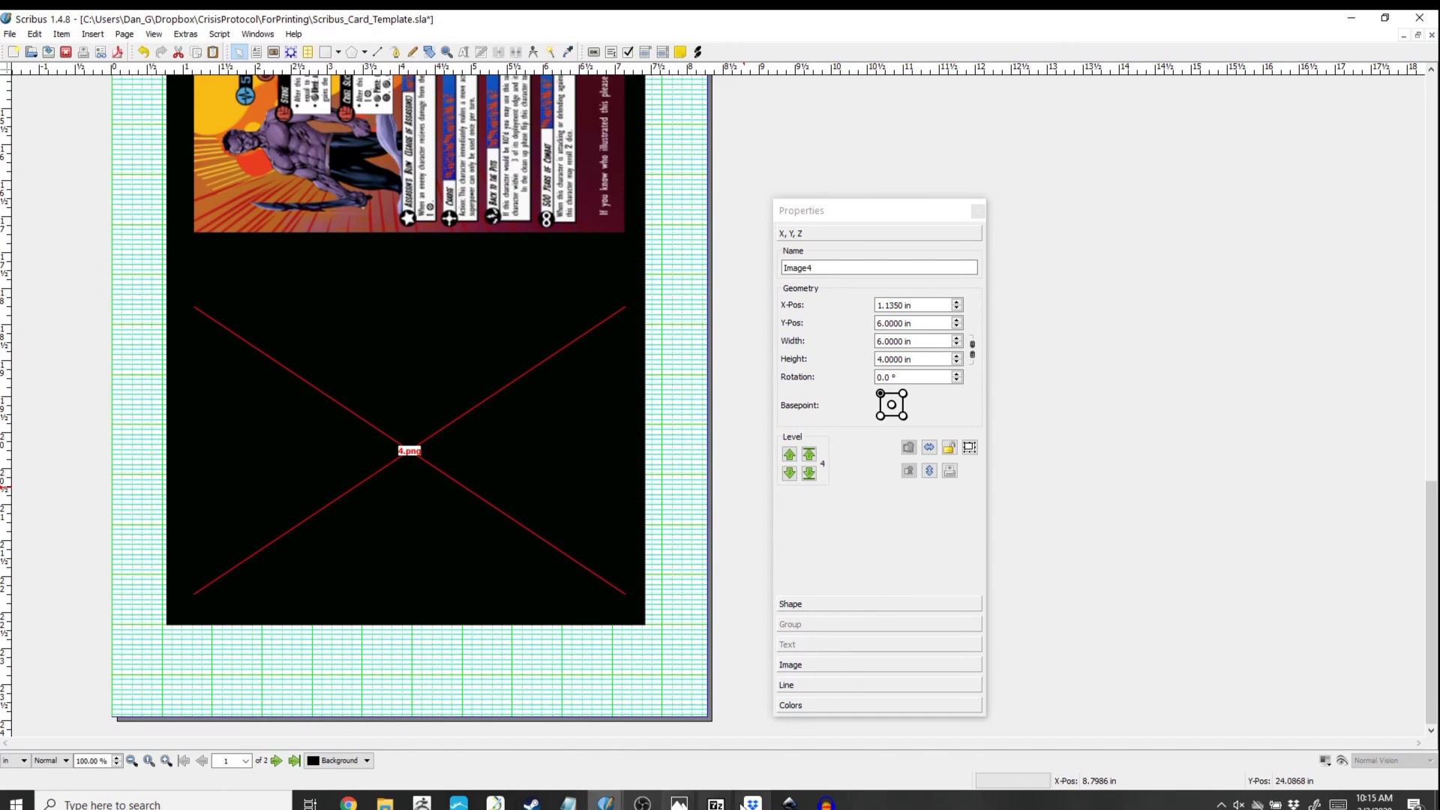
pyautogui.click(385, 804)
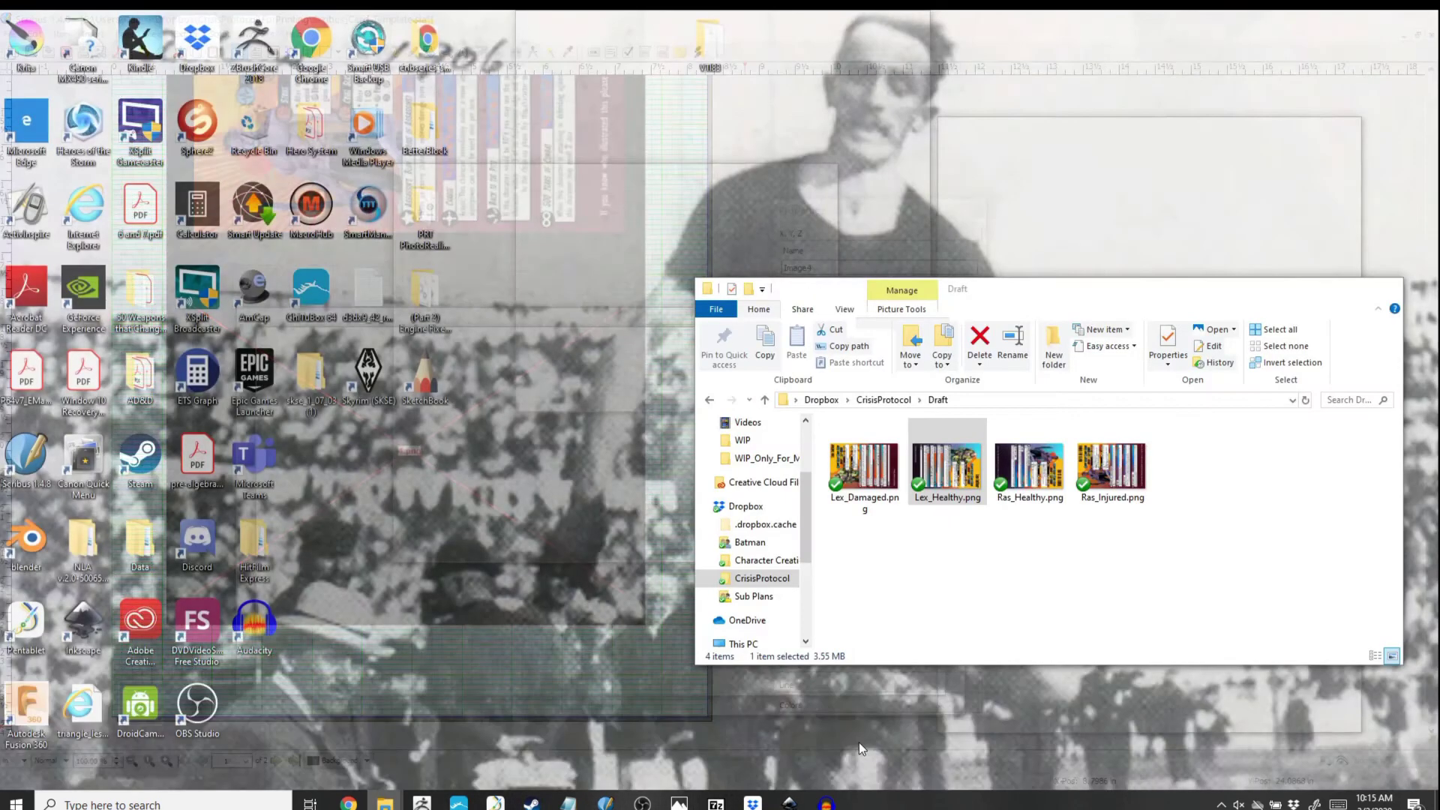
pyautogui.click(862, 747)
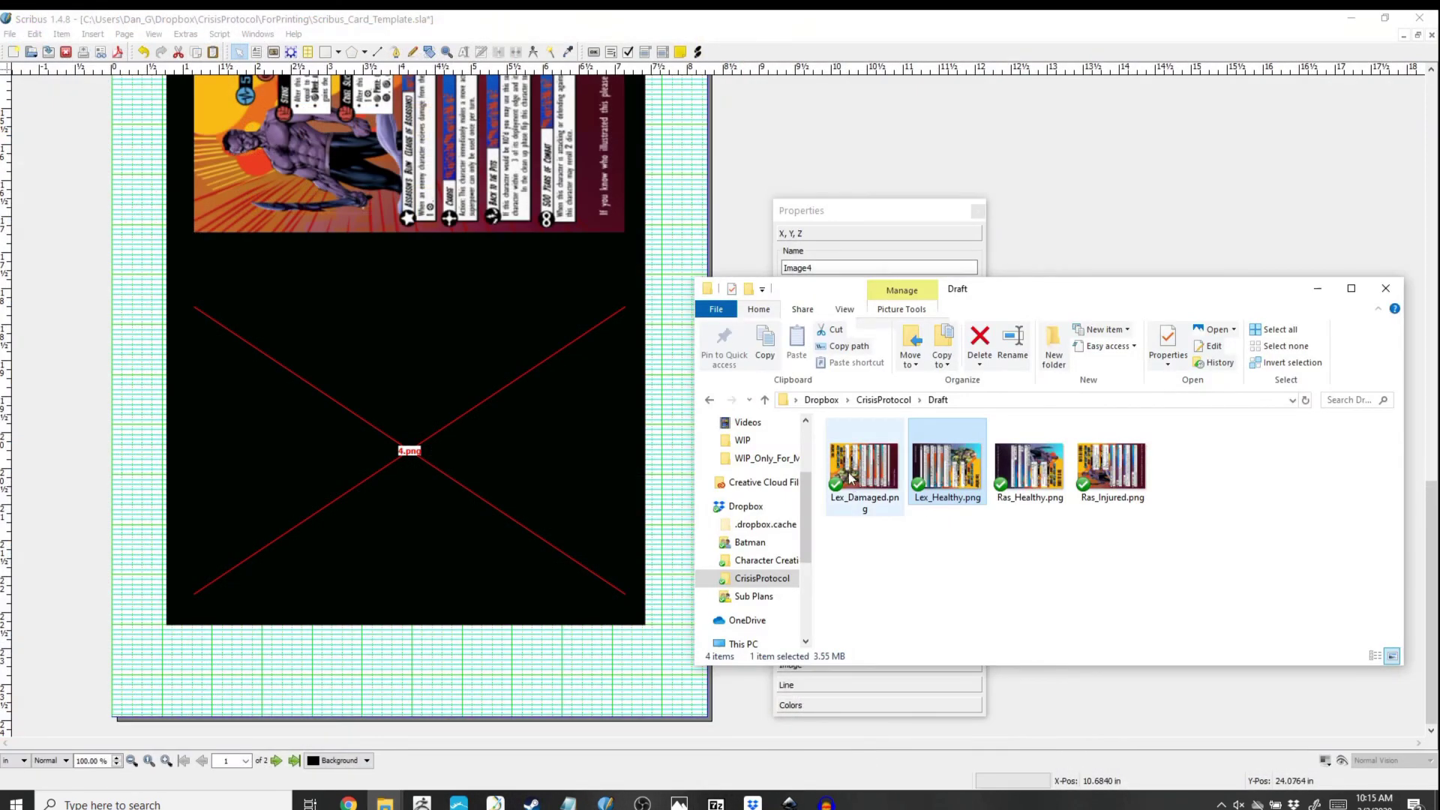
pyautogui.moveTo(862, 468); pyautogui.dragTo(434, 462)
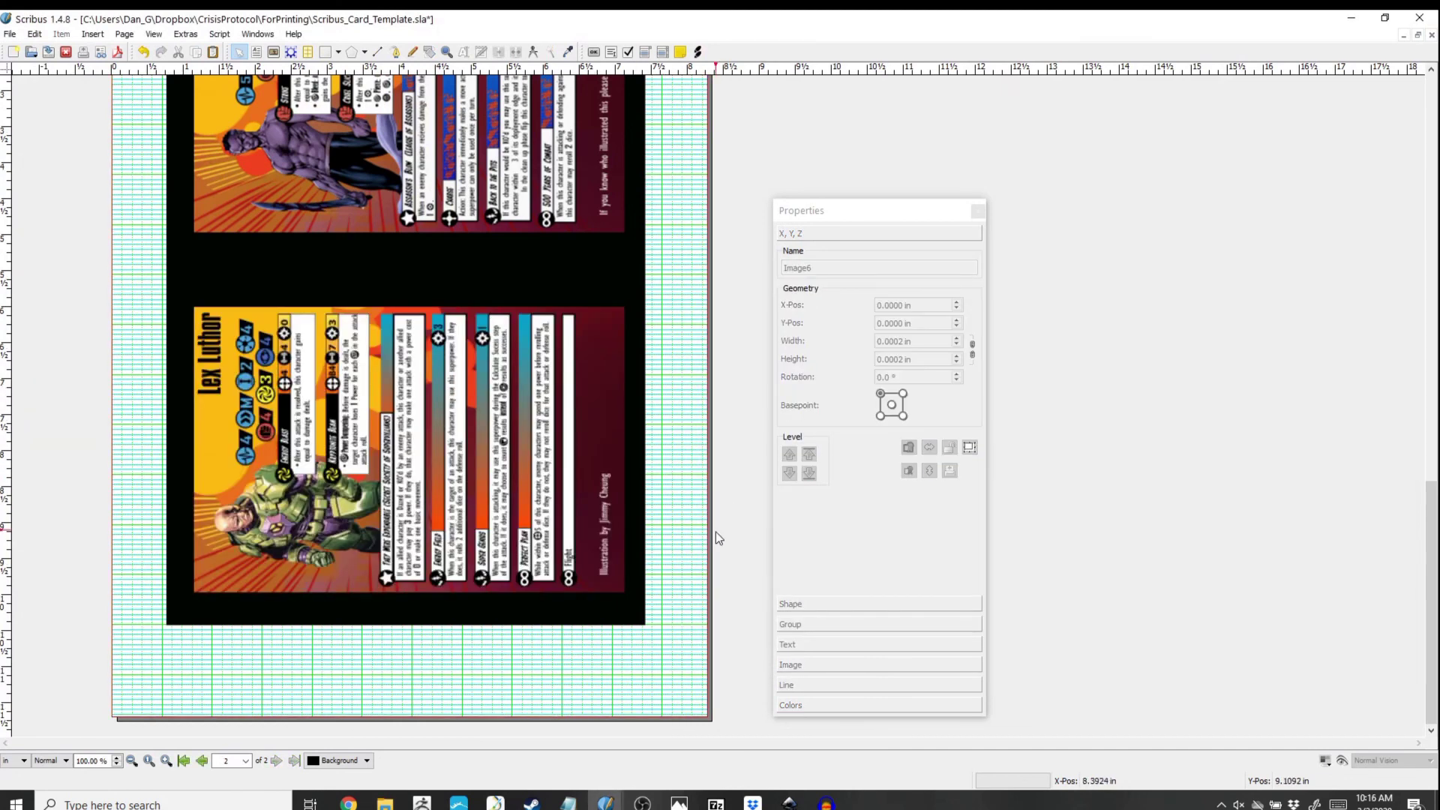
# Step: Check the filled layout by comparing the healthy card sides on the first page with the injured sides on the second
pyautogui.scroll(10, 713, 537)
pyautogui.scroll(6, 714, 547)
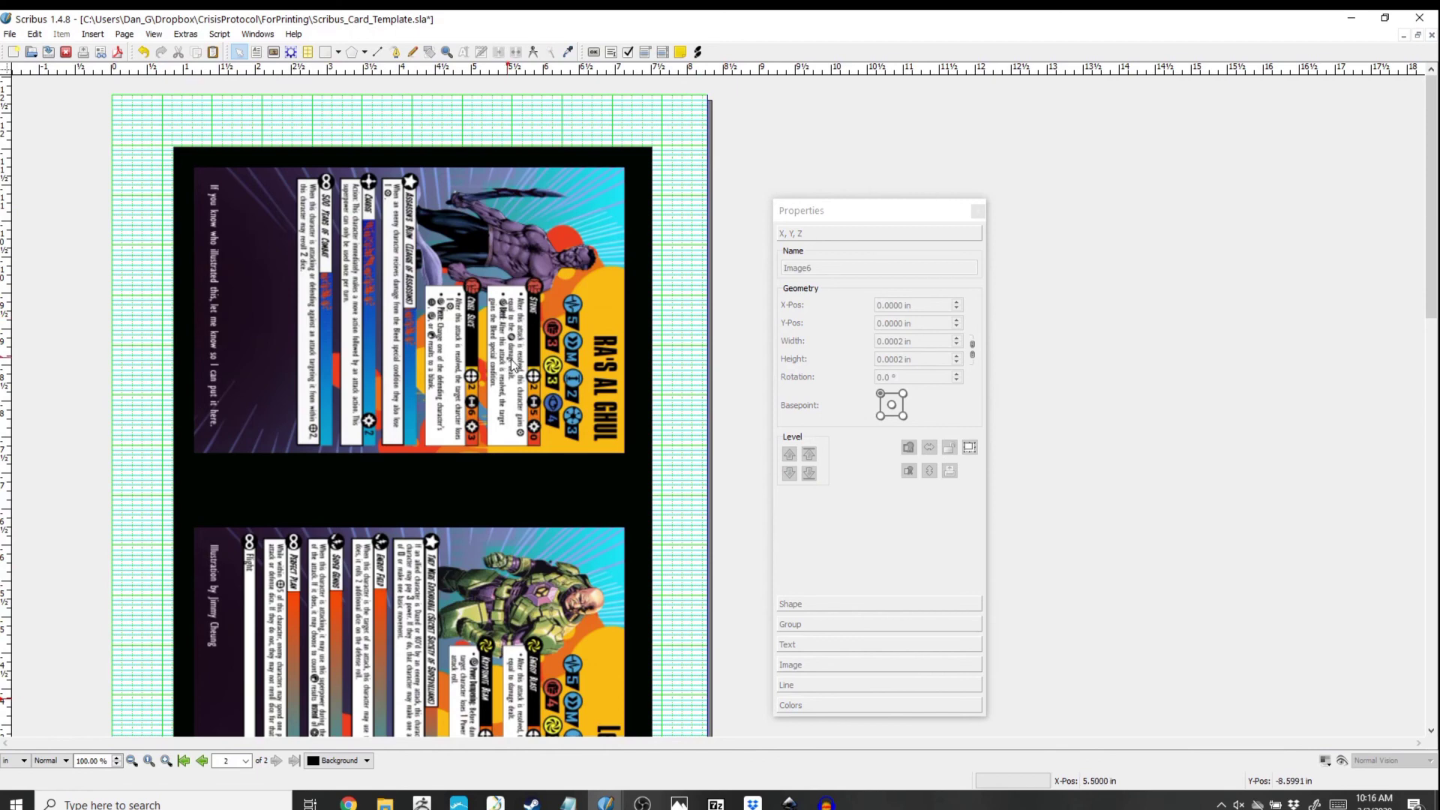
pyautogui.scroll(-9, 614, 367)
pyautogui.scroll(-9, 606, 385)
pyautogui.scroll(4, 729, 466)
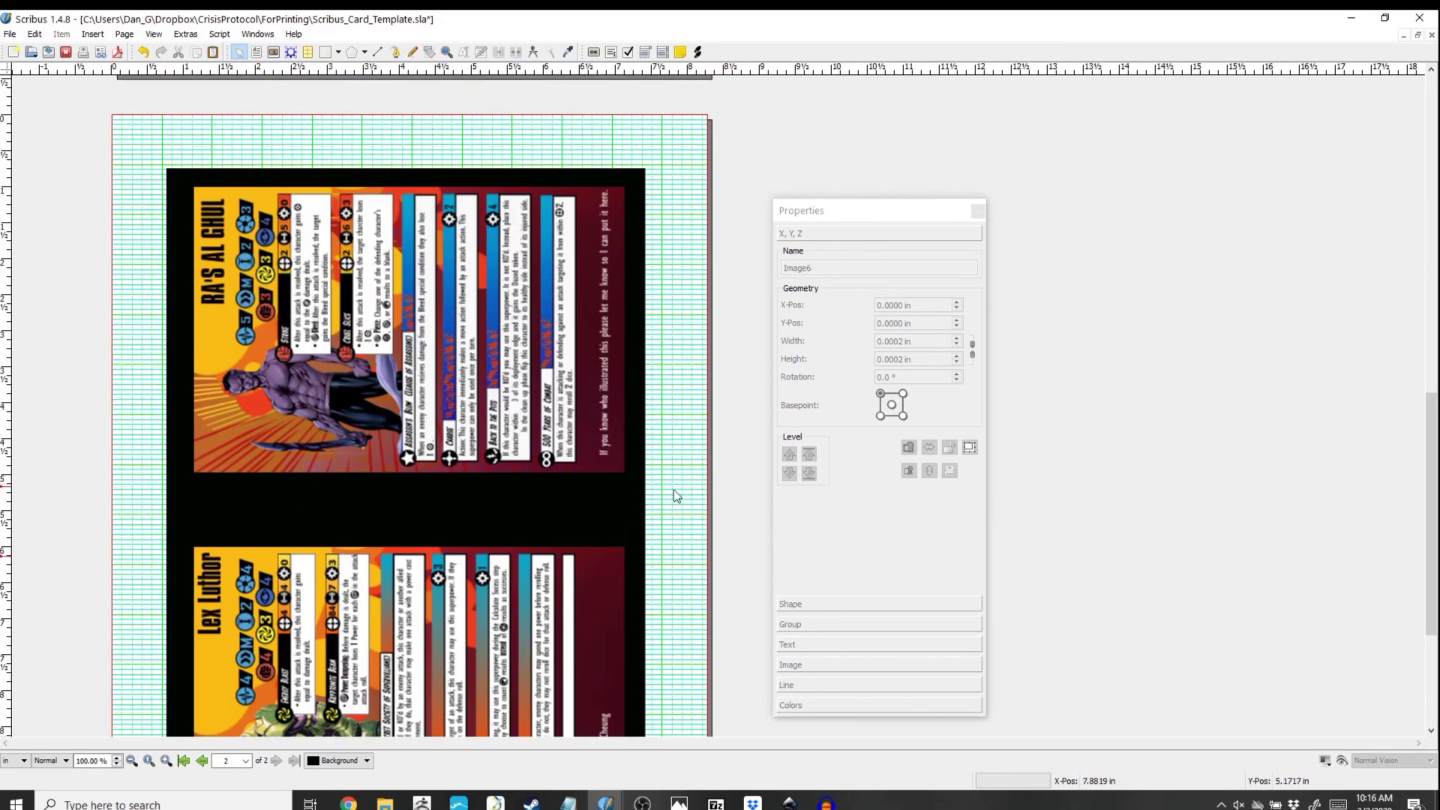
pyautogui.scroll(10, 674, 495)
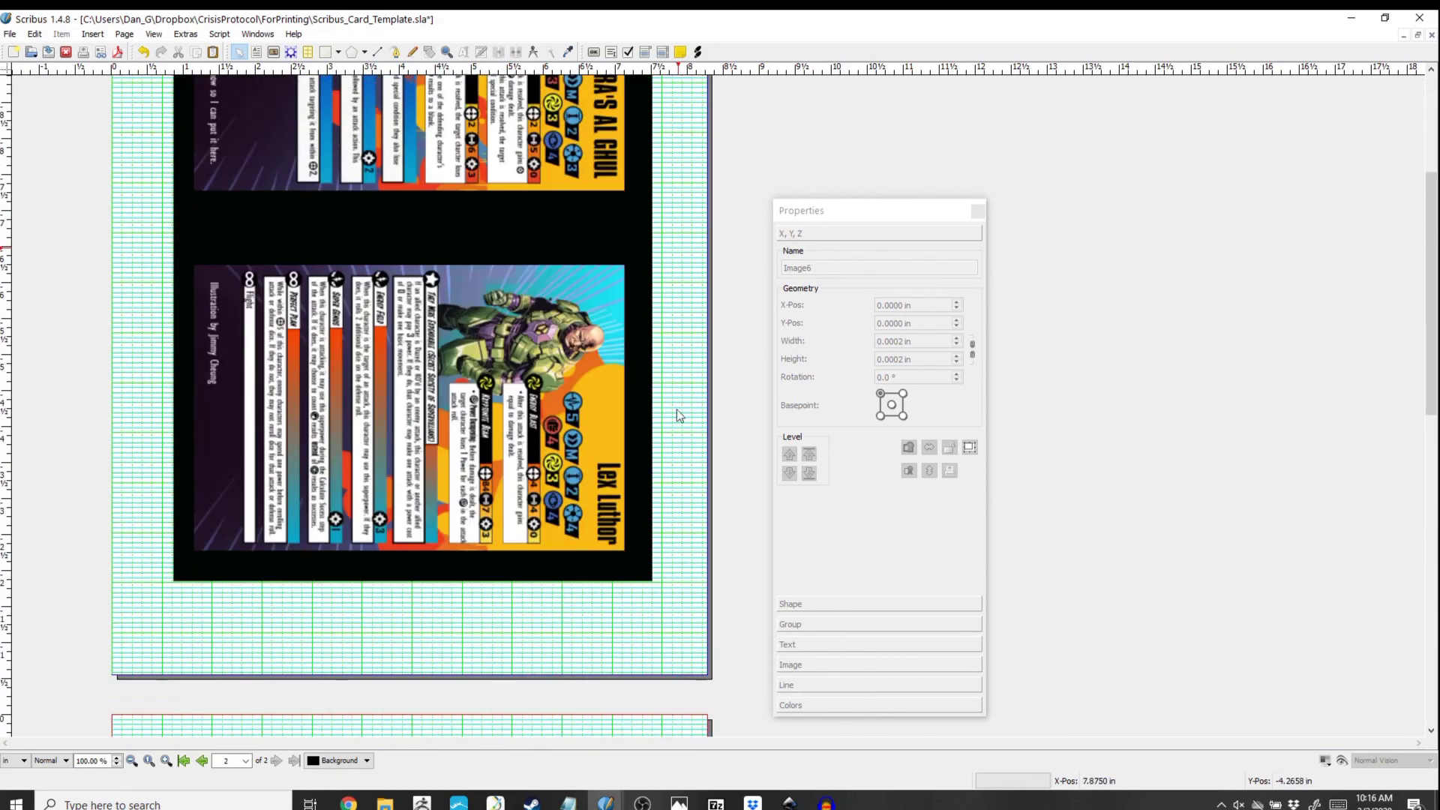
pyautogui.scroll(-3, 637, 496)
pyautogui.scroll(-9, 712, 478)
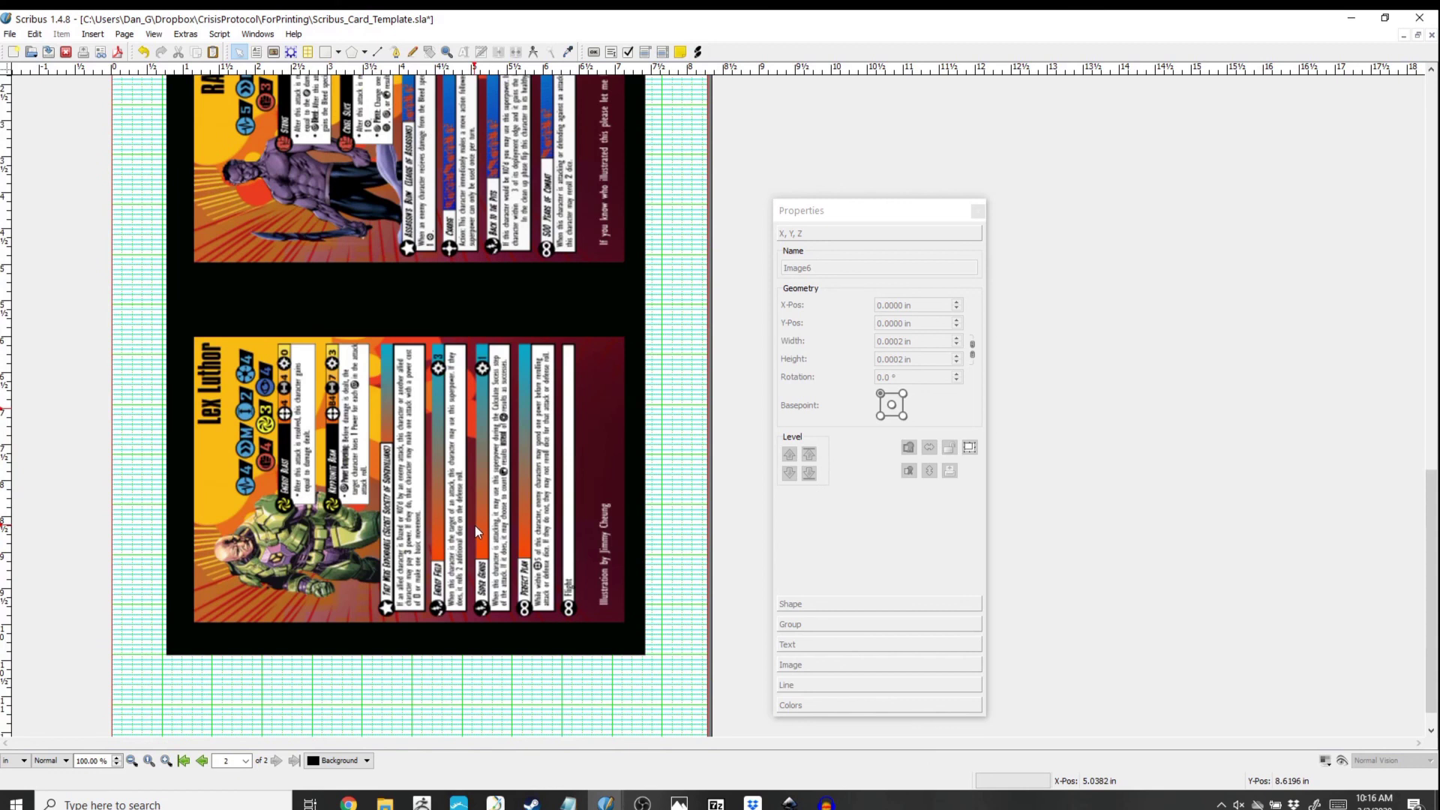
pyautogui.scroll(10, 575, 470)
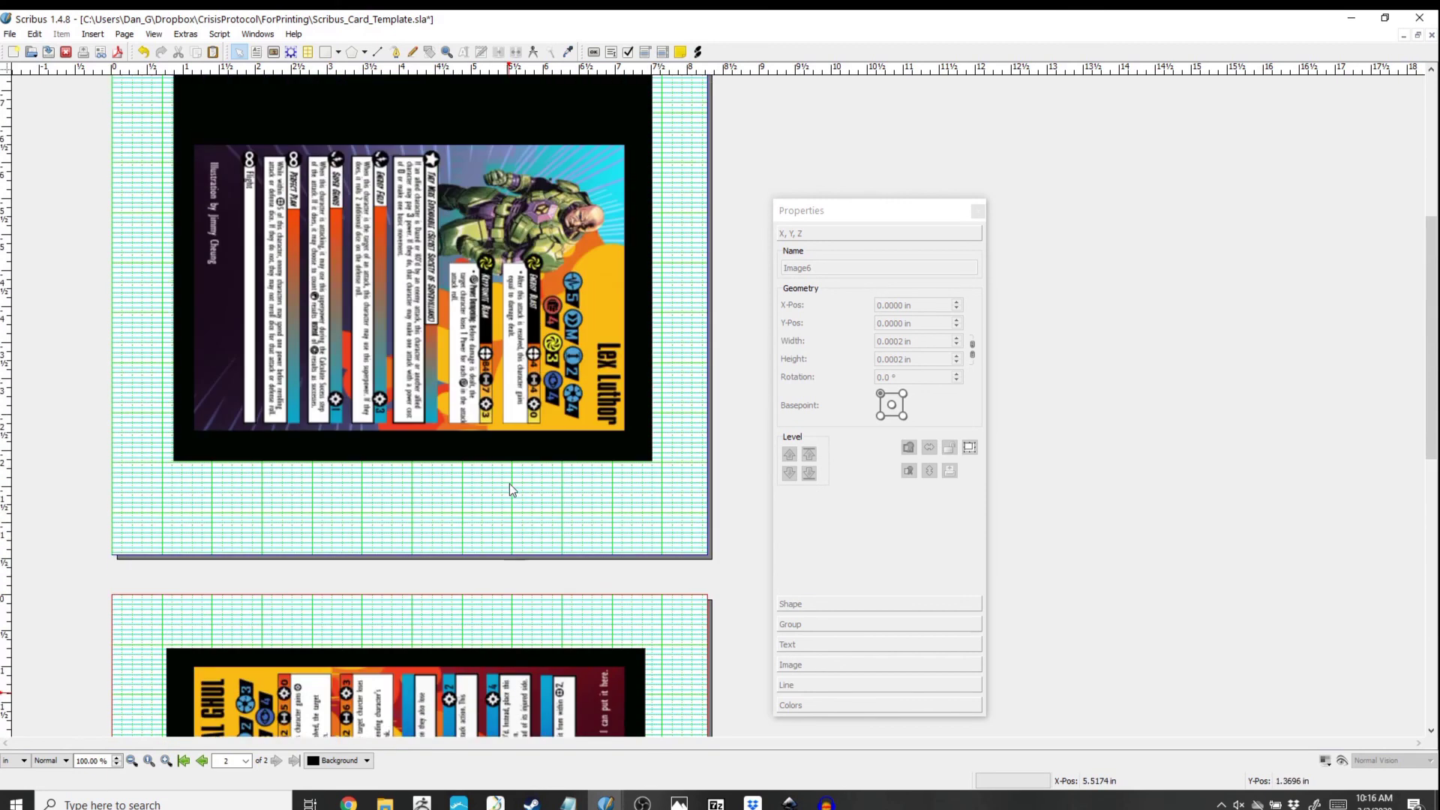
pyautogui.scroll(-10, 512, 489)
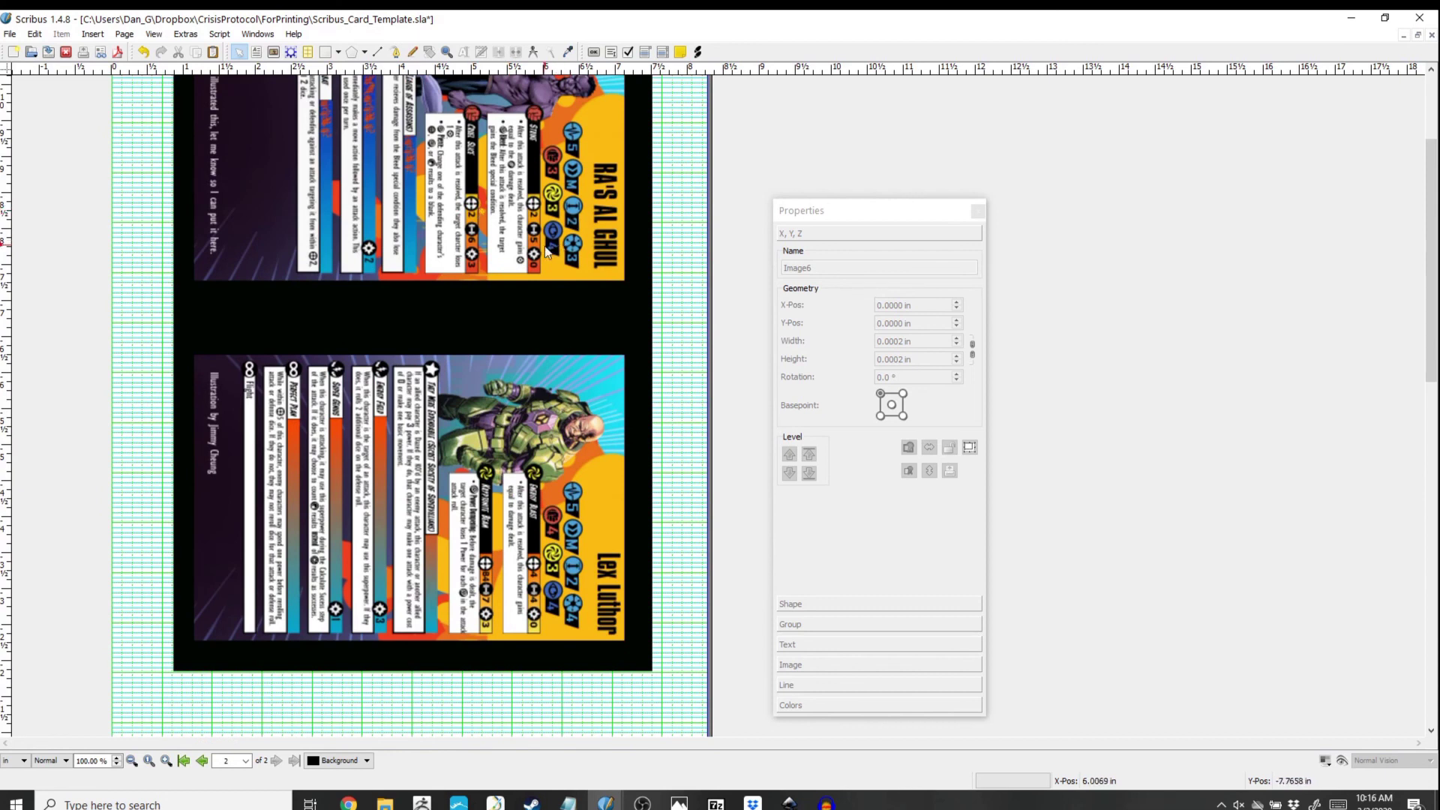
pyautogui.scroll(3, 428, 296)
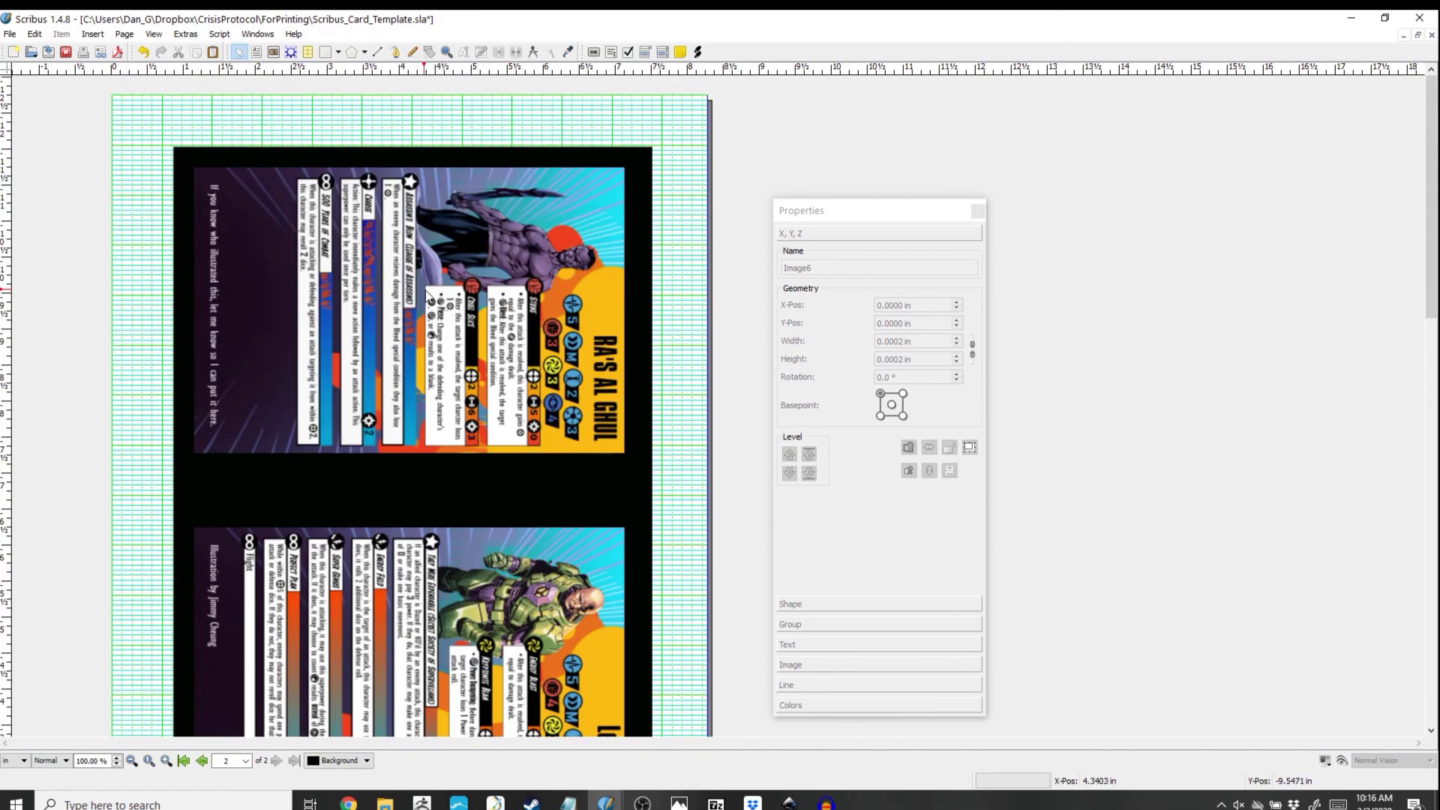
# Step: Start exporting the document as a PDF and review the compatibility and binding options, keeping PDF 1.4 (Acrobat 5) and Left Margin
pyautogui.click(9, 34)
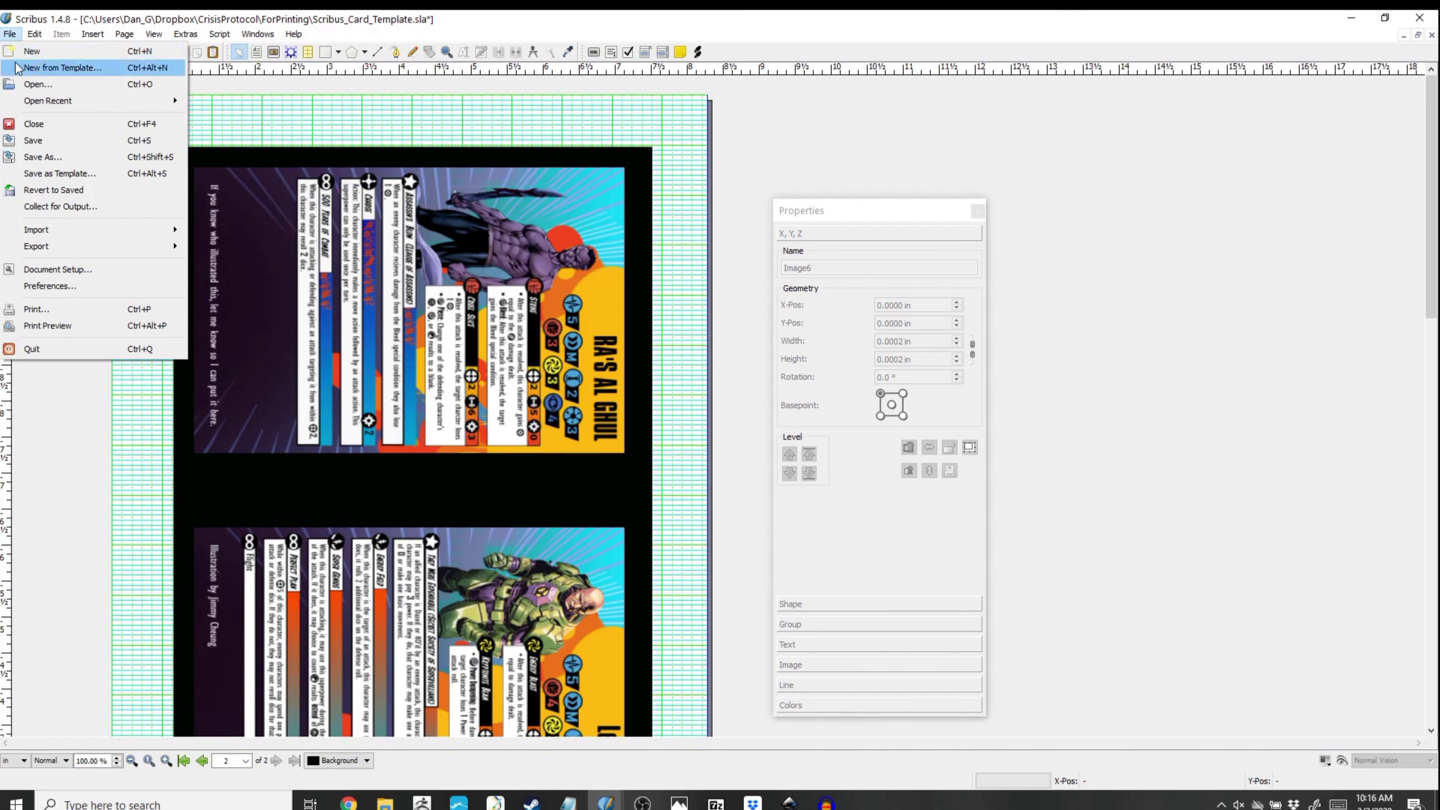
pyautogui.moveTo(46, 249)
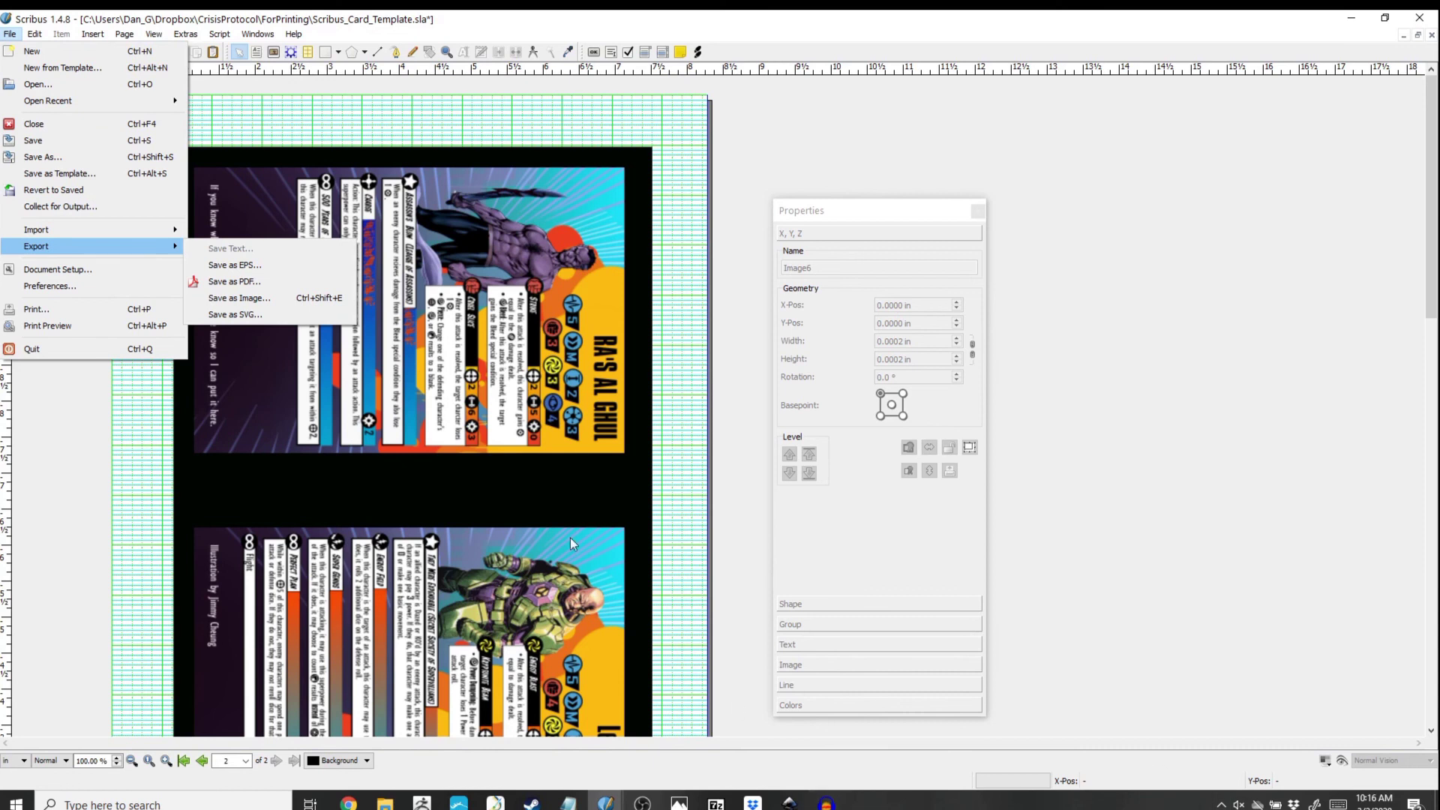
pyautogui.moveTo(90, 250)
pyautogui.click(228, 279)
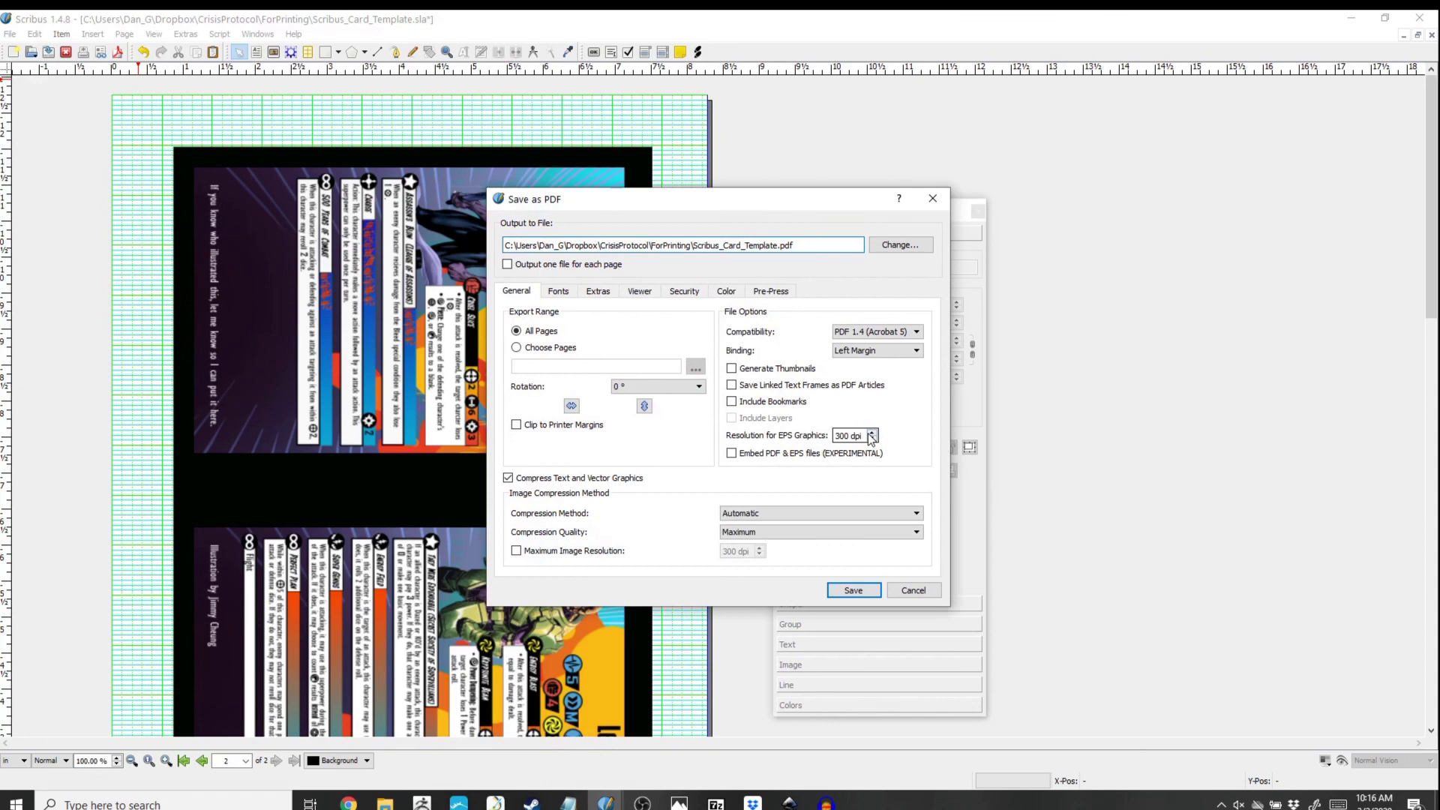
pyautogui.click(874, 332)
pyautogui.click(873, 333)
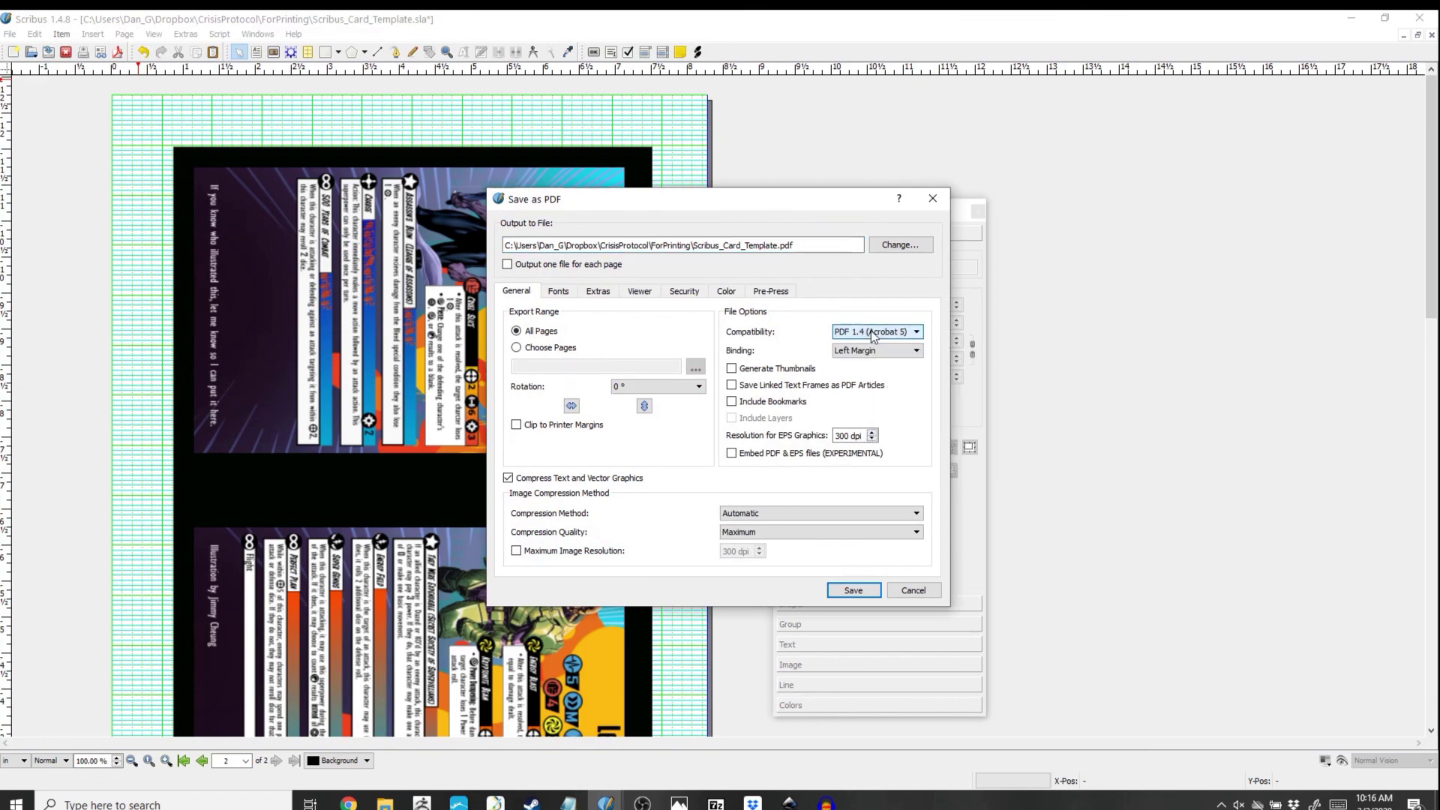
pyautogui.click(873, 350)
pyautogui.click(870, 361)
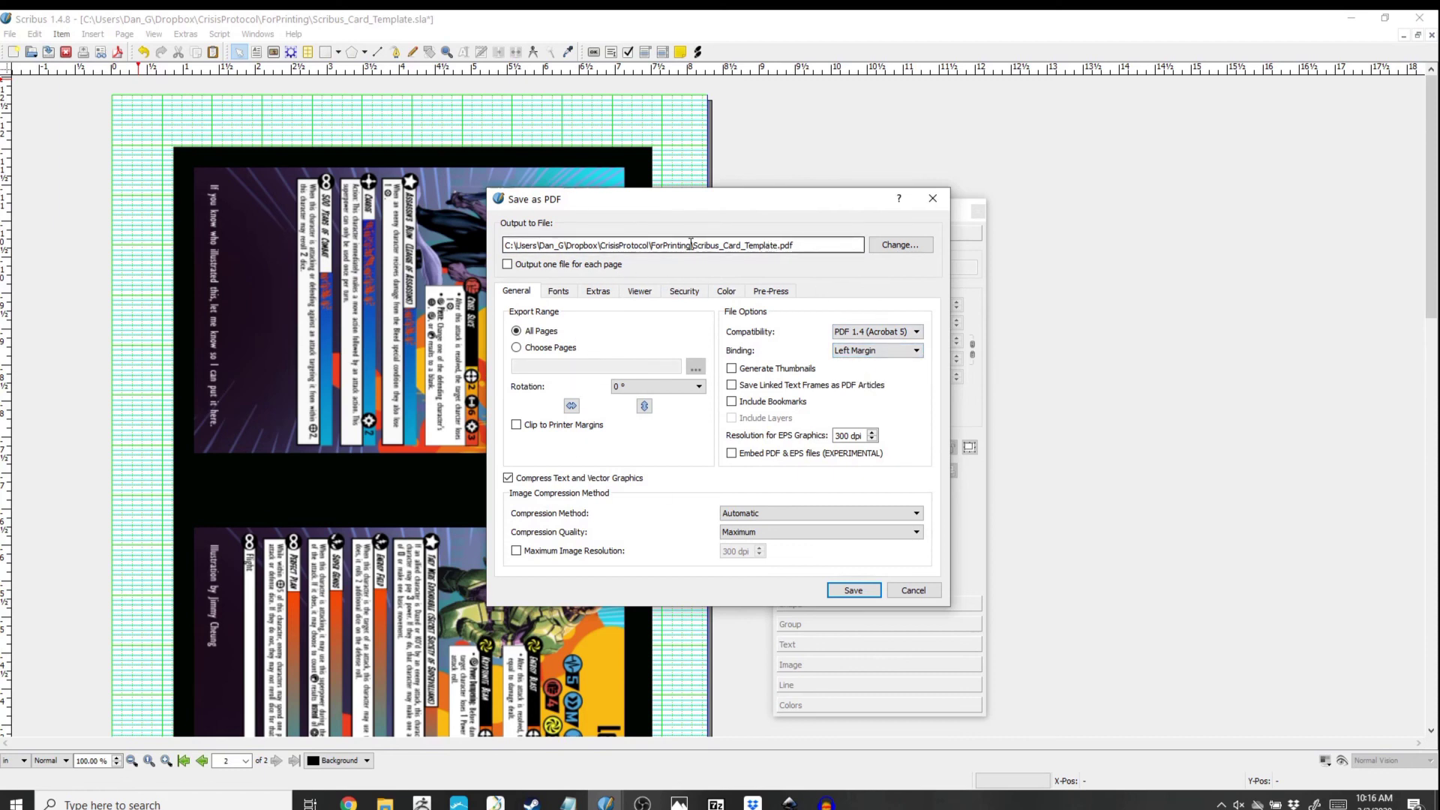
# Step: Set the output file to Test in the WIP_Only_For_Me folder and export all pages as a PDF
pyautogui.click(894, 248)
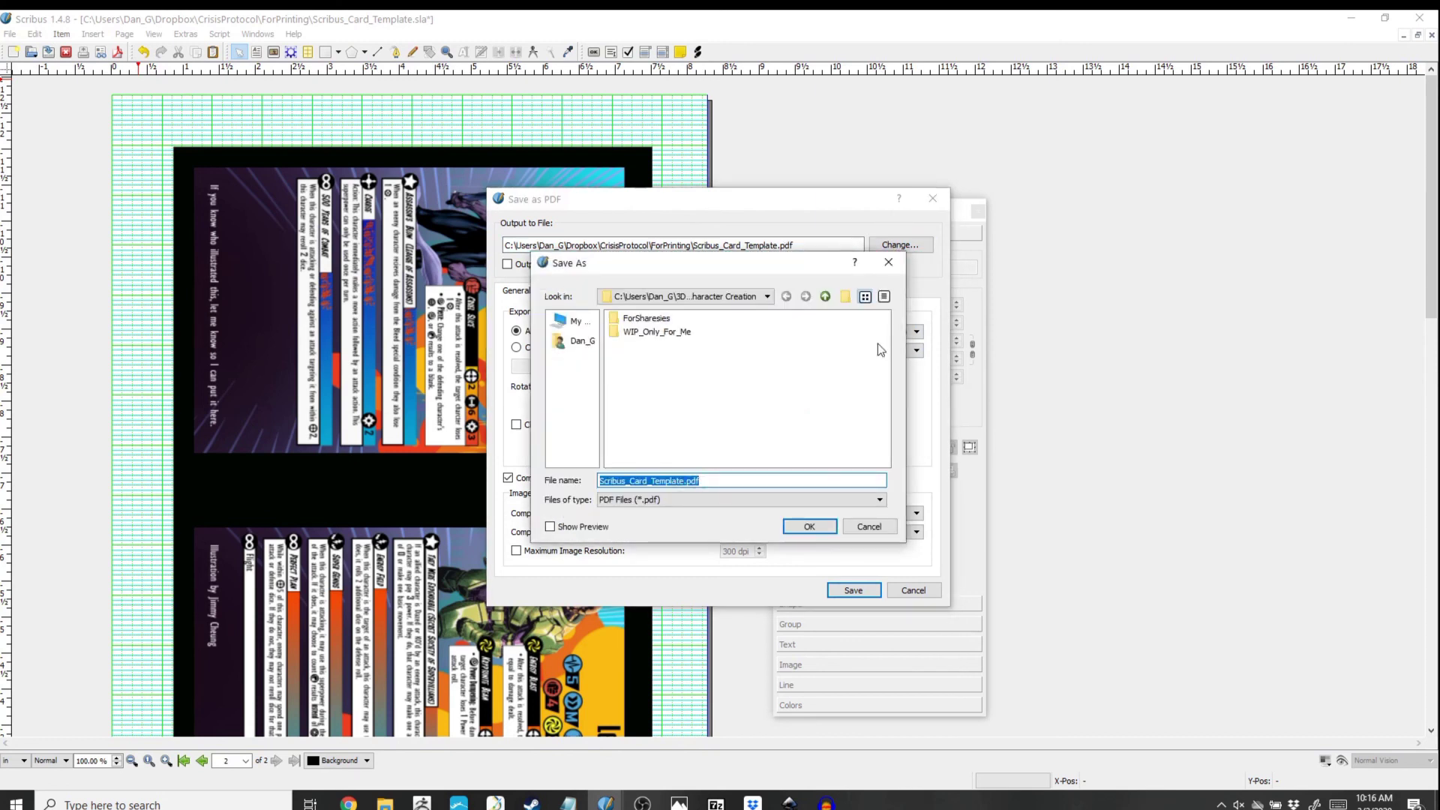
pyautogui.doubleClick(659, 337)
pyautogui.click(703, 481)
pyautogui.tripleClick(702, 481)
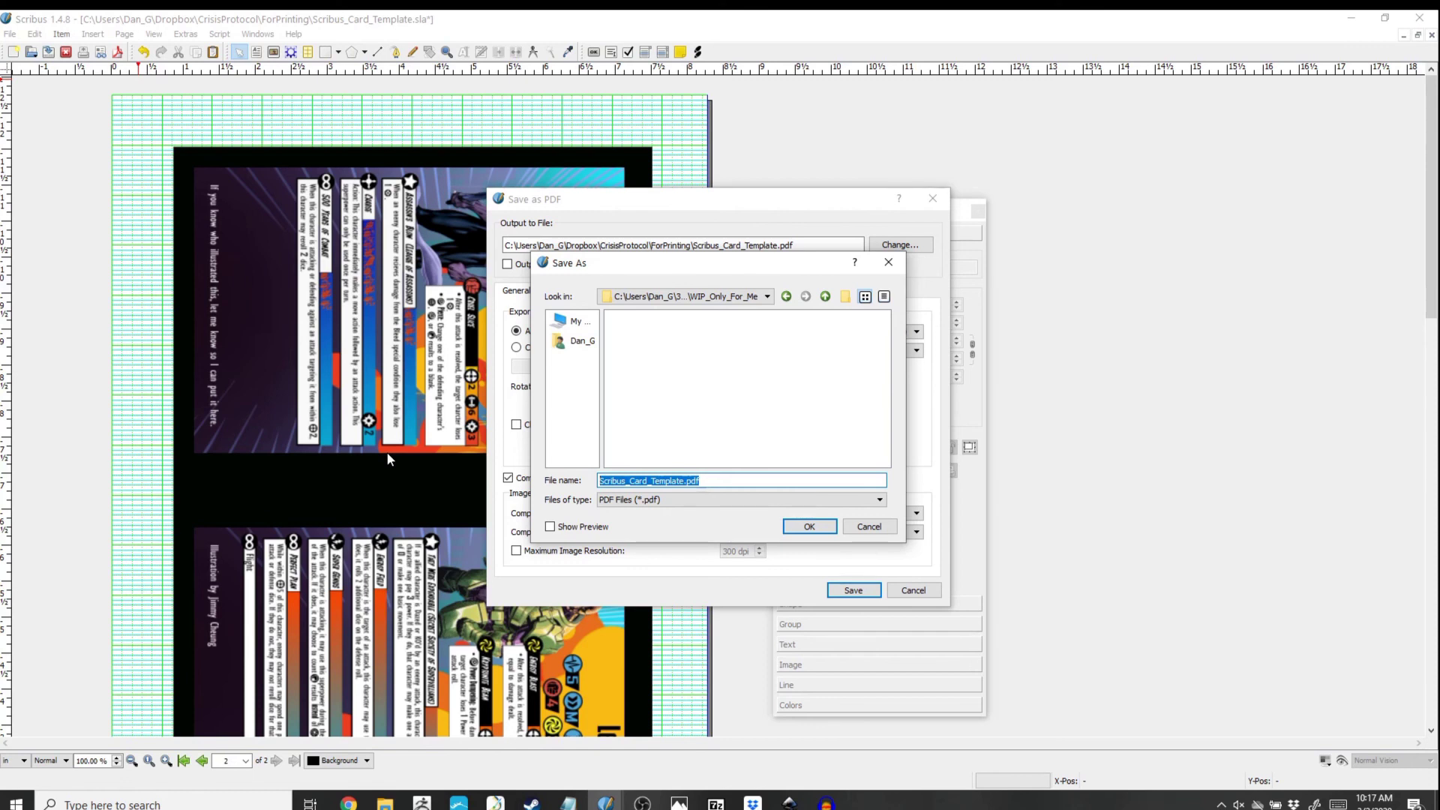
pyautogui.write('Test')
pyautogui.click(809, 526)
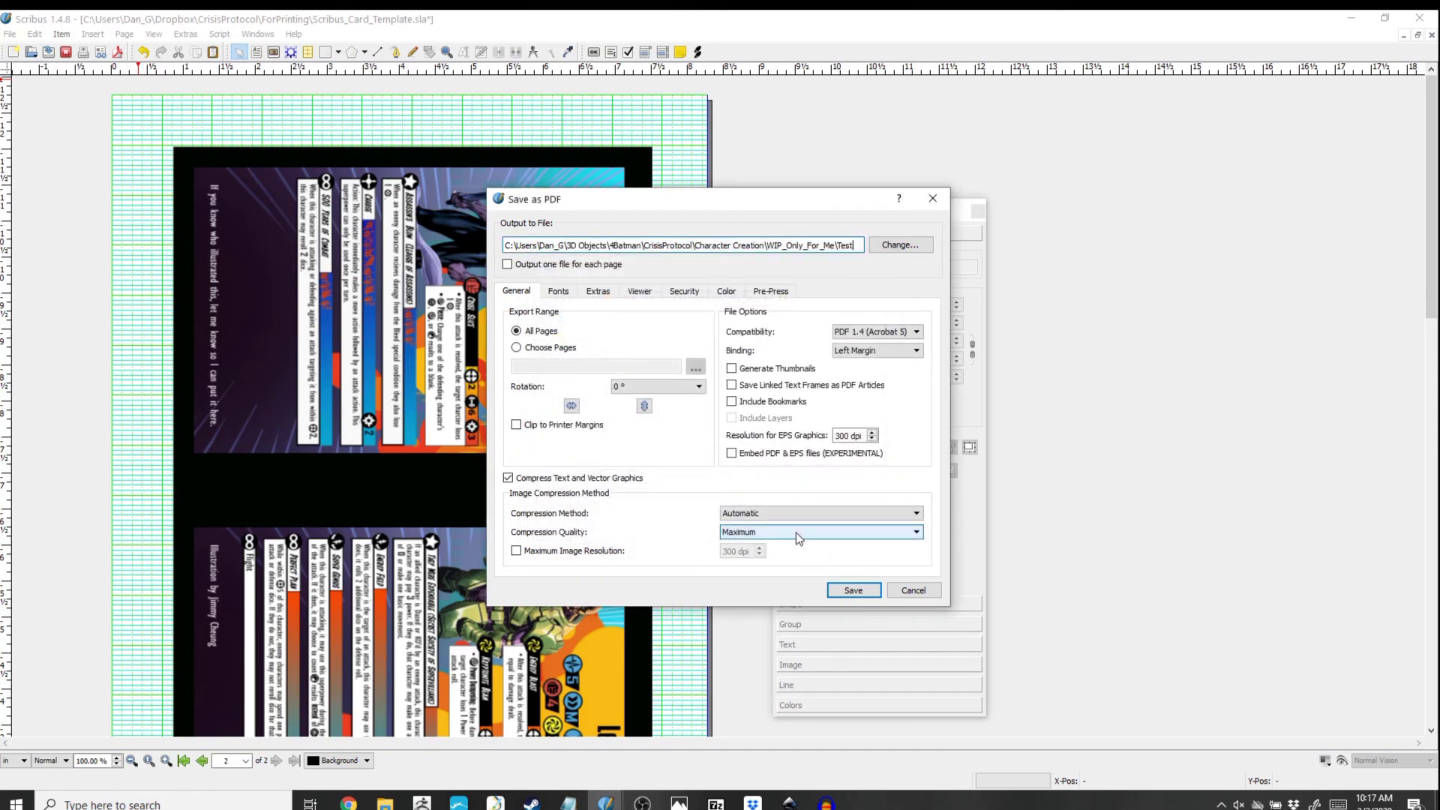
pyautogui.click(864, 592)
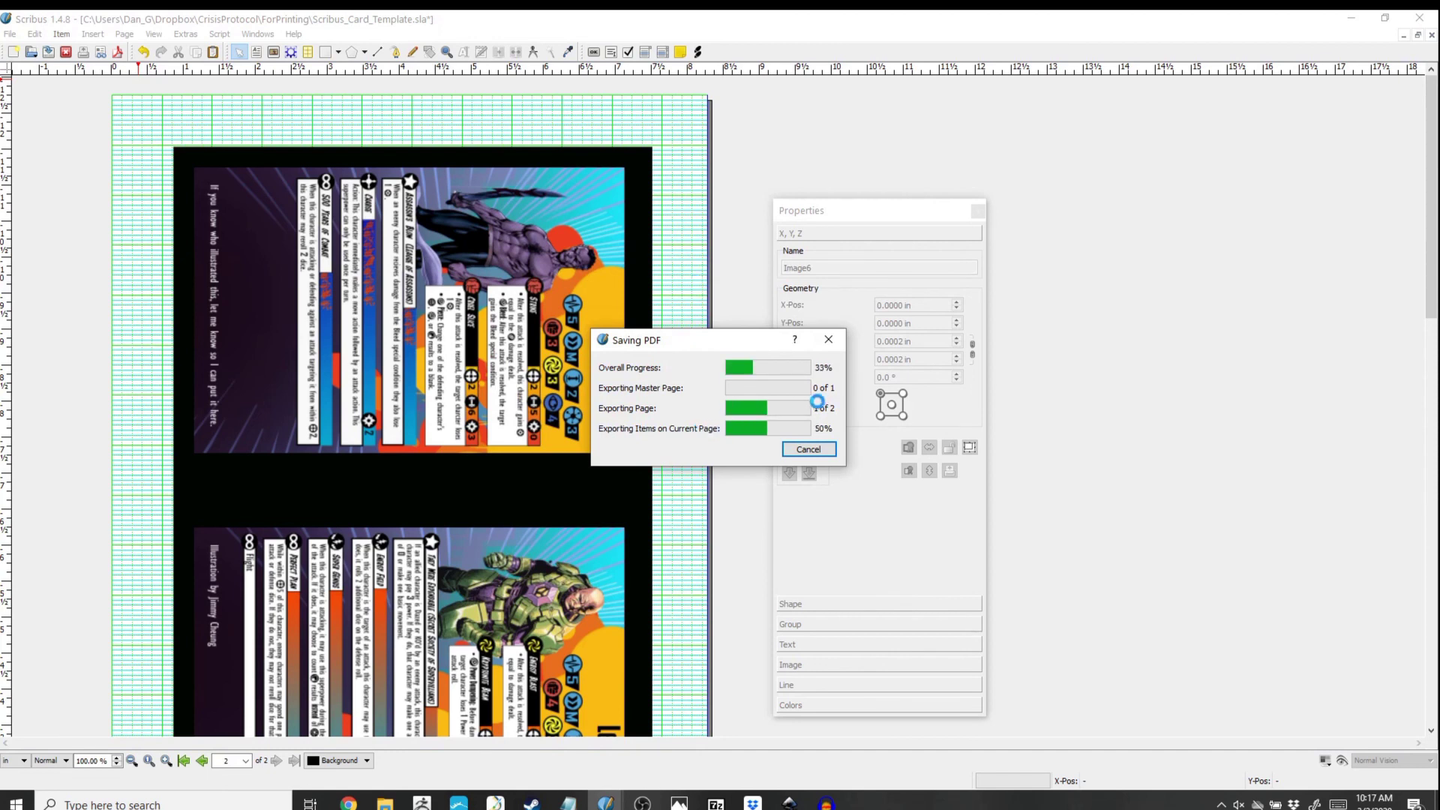
# Step: Switch to File Explorer, go to the WIP_Only_For_Me folder and open the exported Test.pdf in Adobe Acrobat Reader
pyautogui.click(1336, 21)
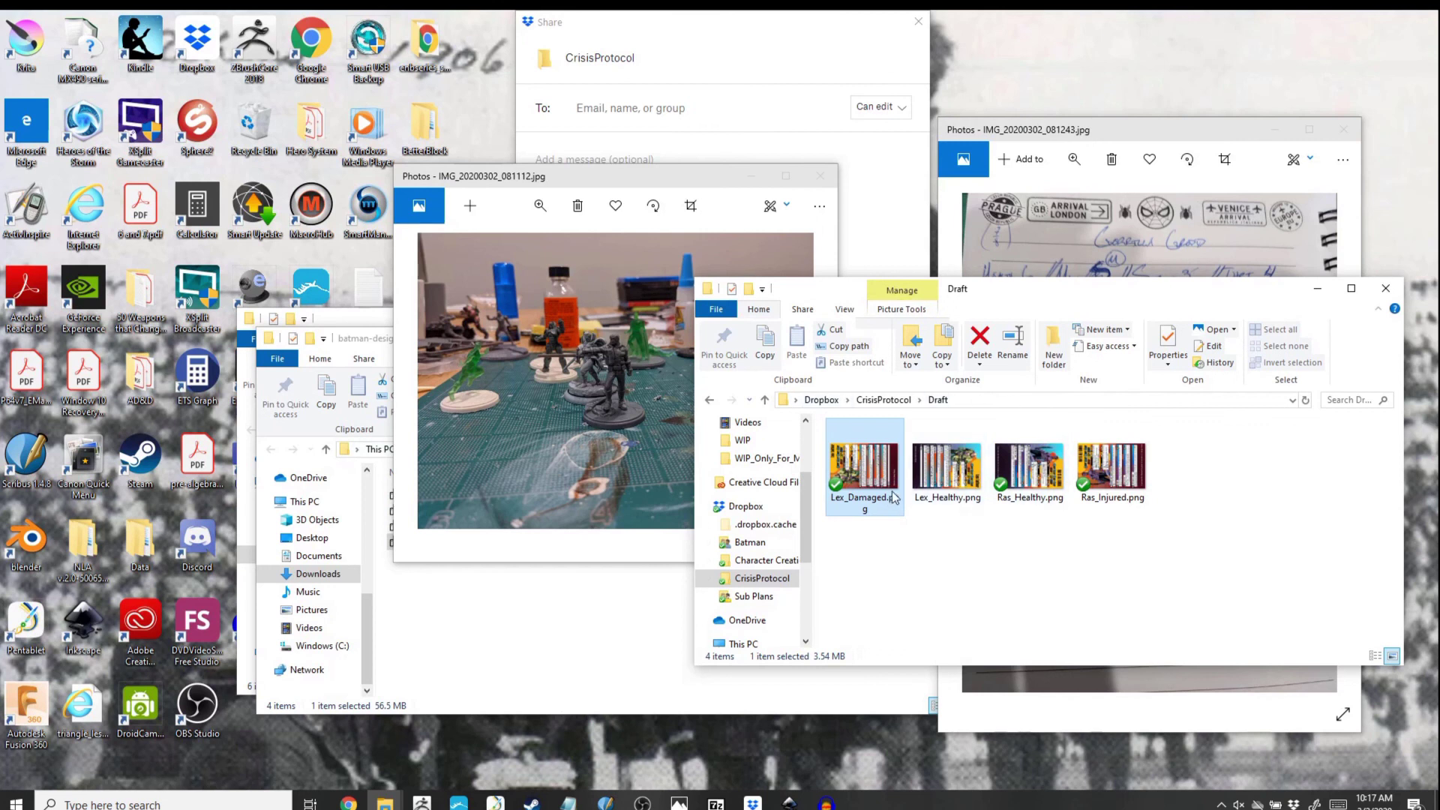
pyautogui.click(14, 803)
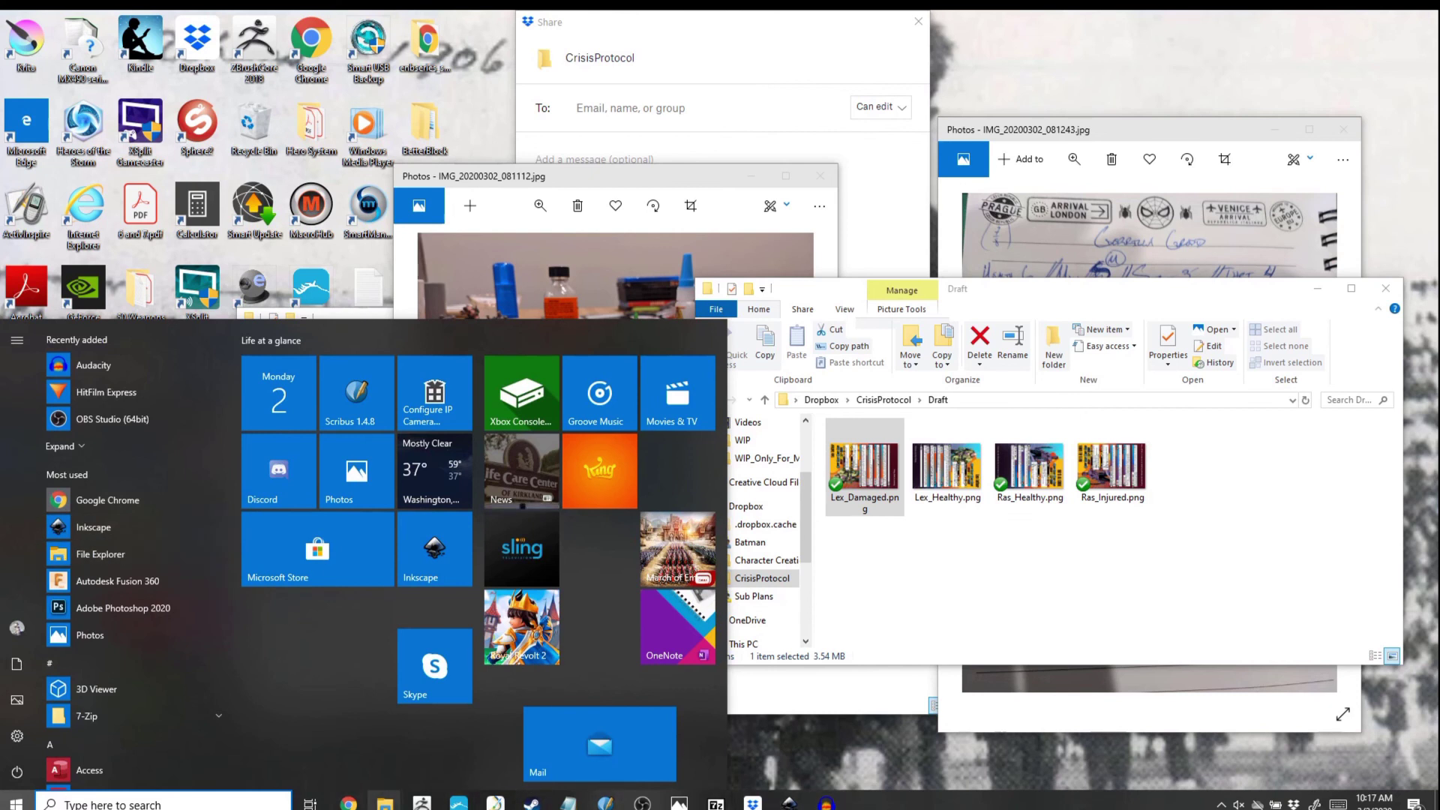
pyautogui.moveTo(384, 802)
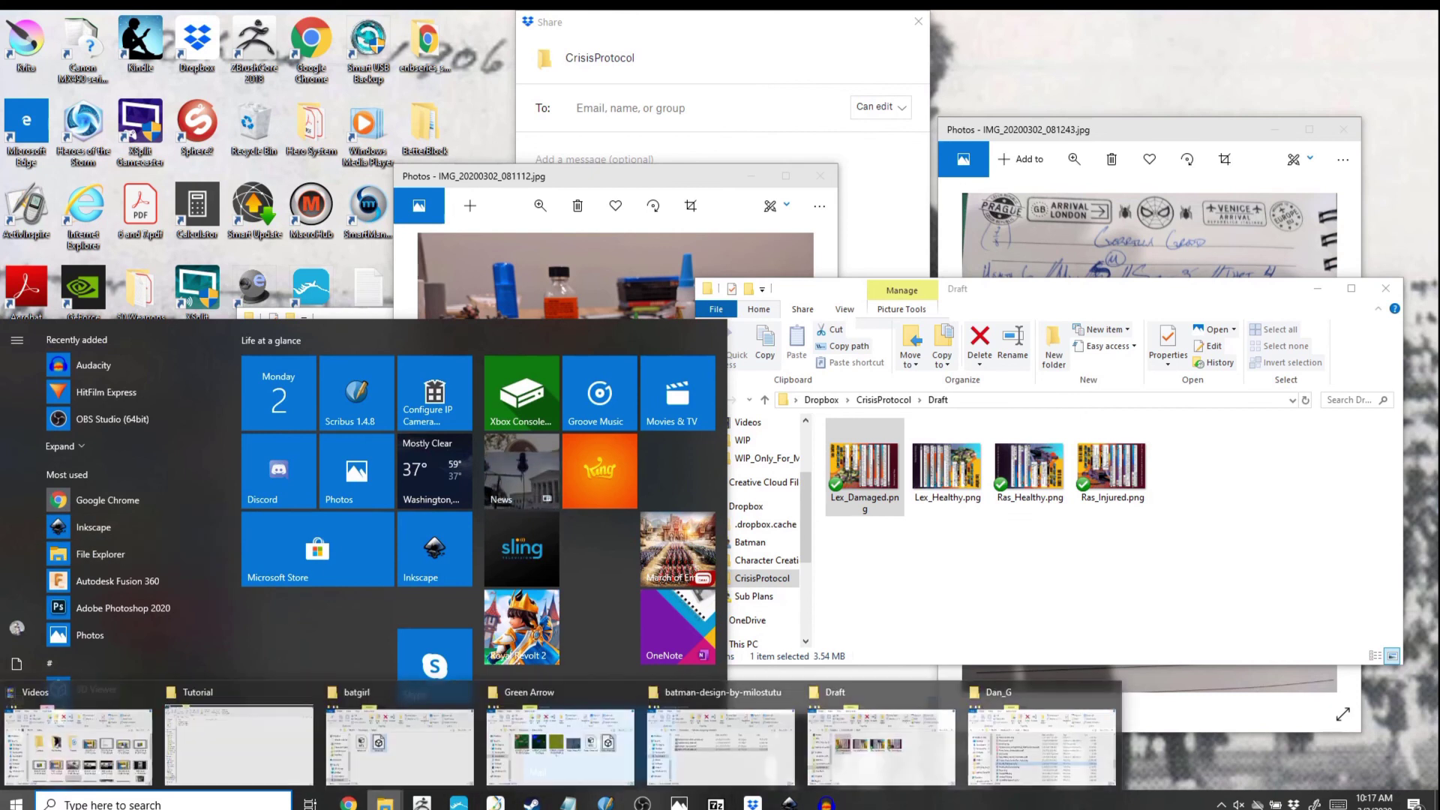
pyautogui.click(237, 749)
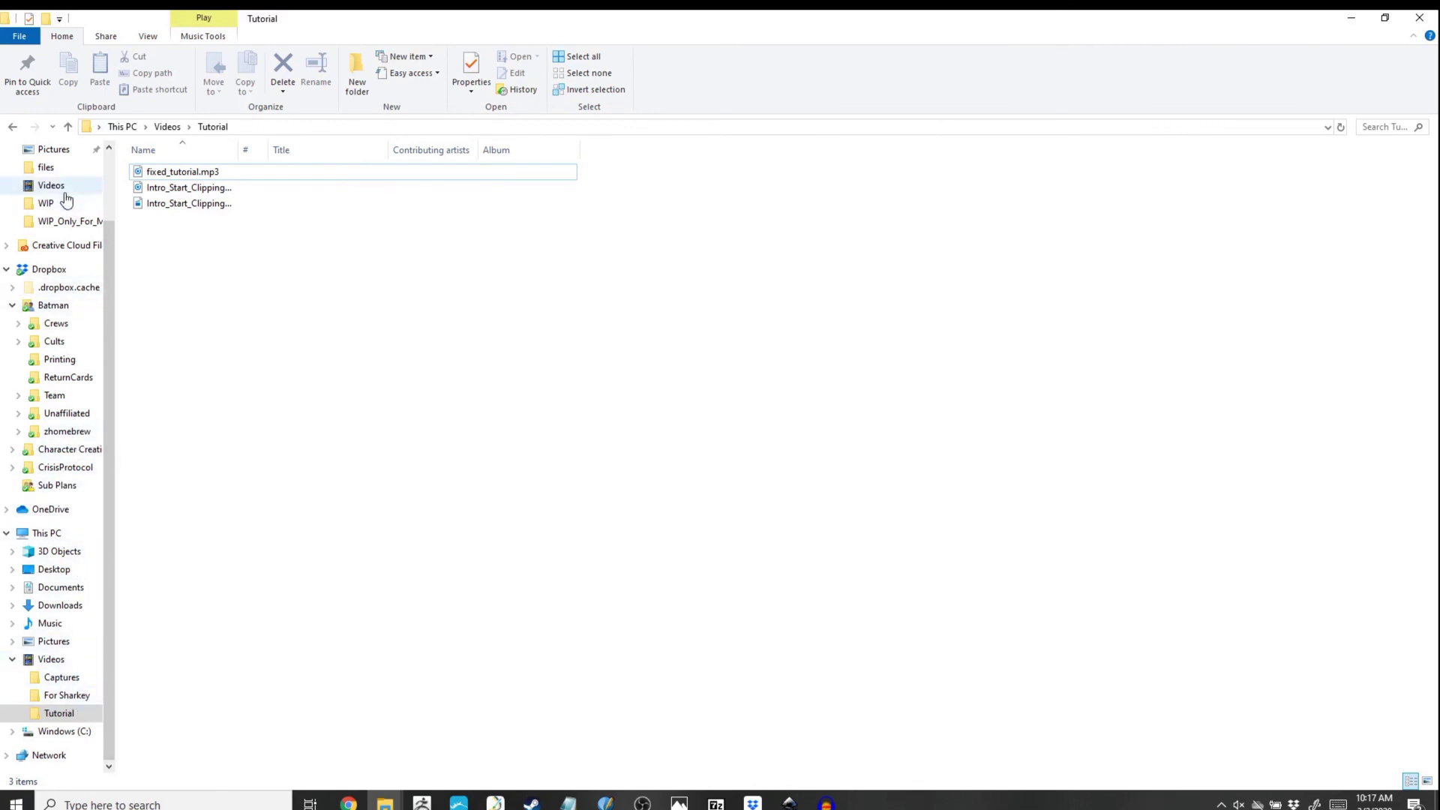
pyautogui.click(68, 222)
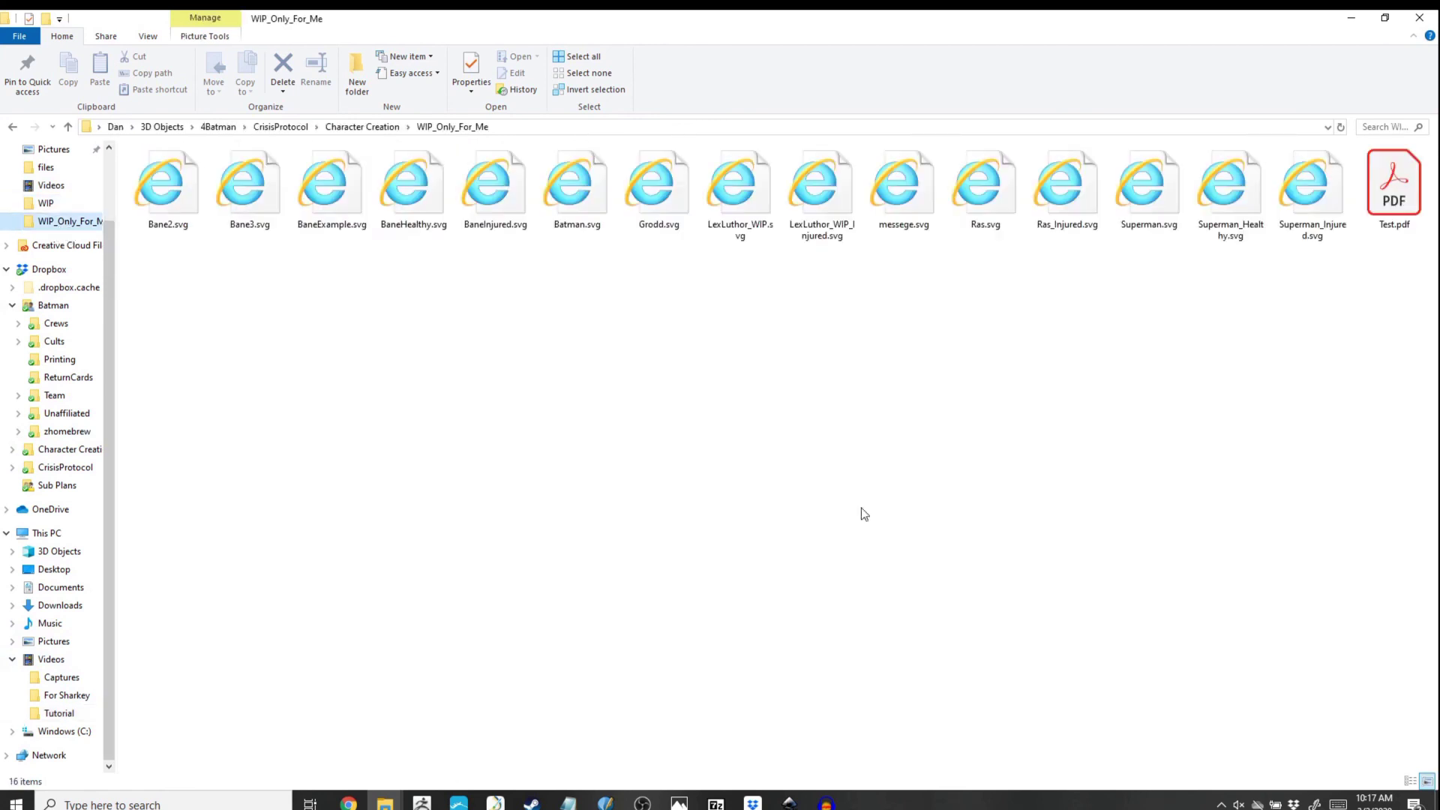
pyautogui.click(1387, 207)
pyautogui.doubleClick(1387, 206)
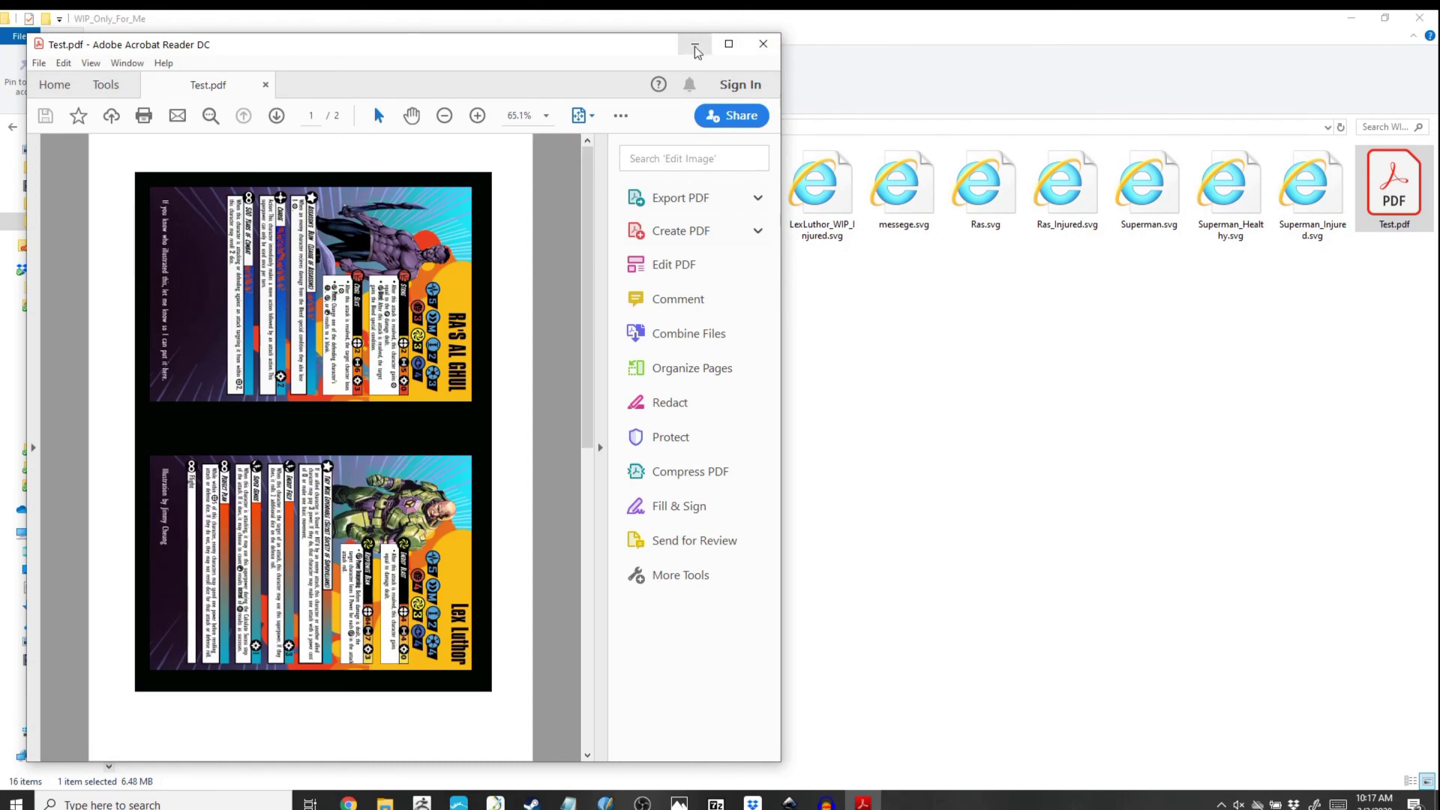
# Step: Compare the healthy card sides on page 1 of Test.pdf with the injured sides on page 2, and close the PDF
pyautogui.click(716, 53)
pyautogui.hotkey('ctrl', 'shift', '+')
pyautogui.hotkey('ctrl', 'shift', '+')
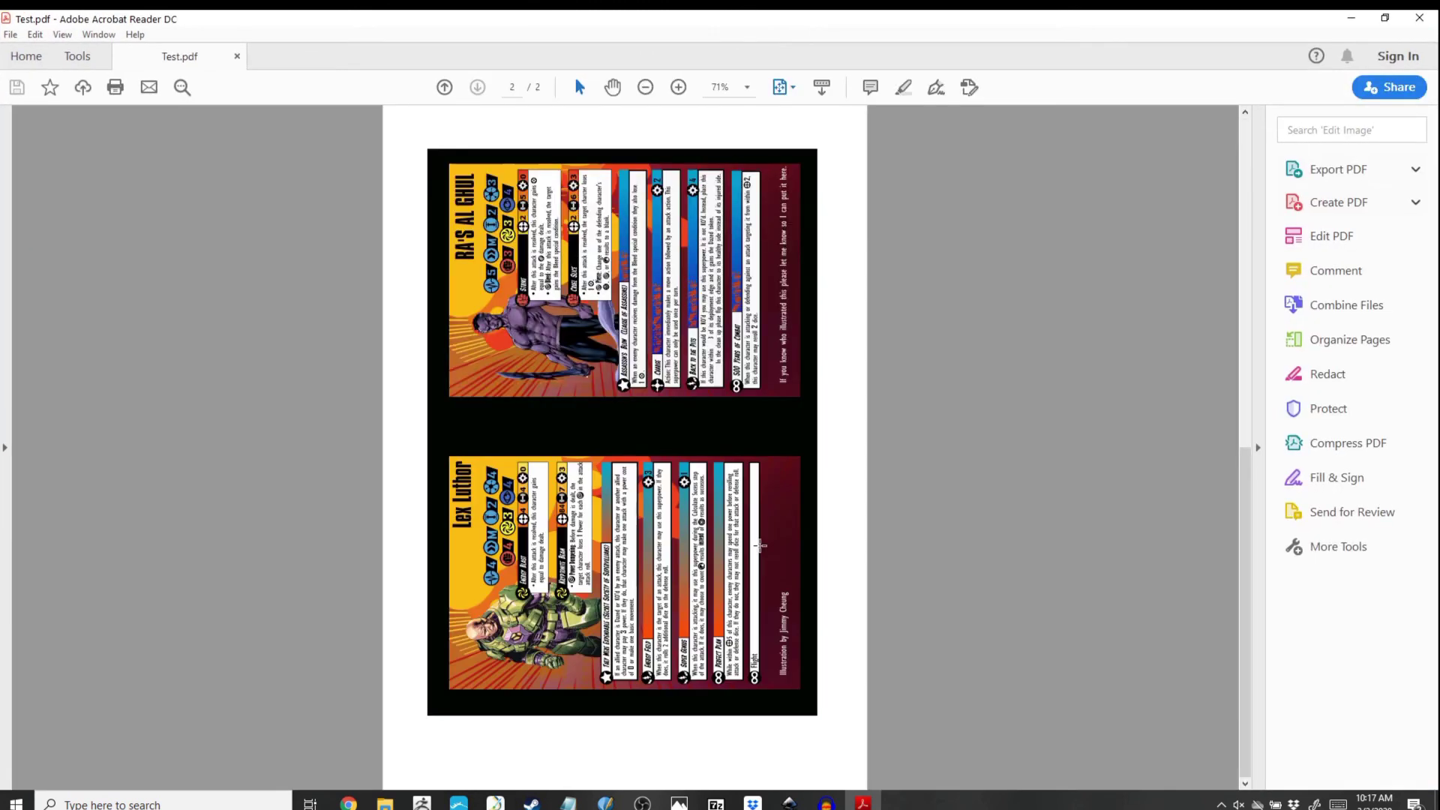
pyautogui.press('Left')
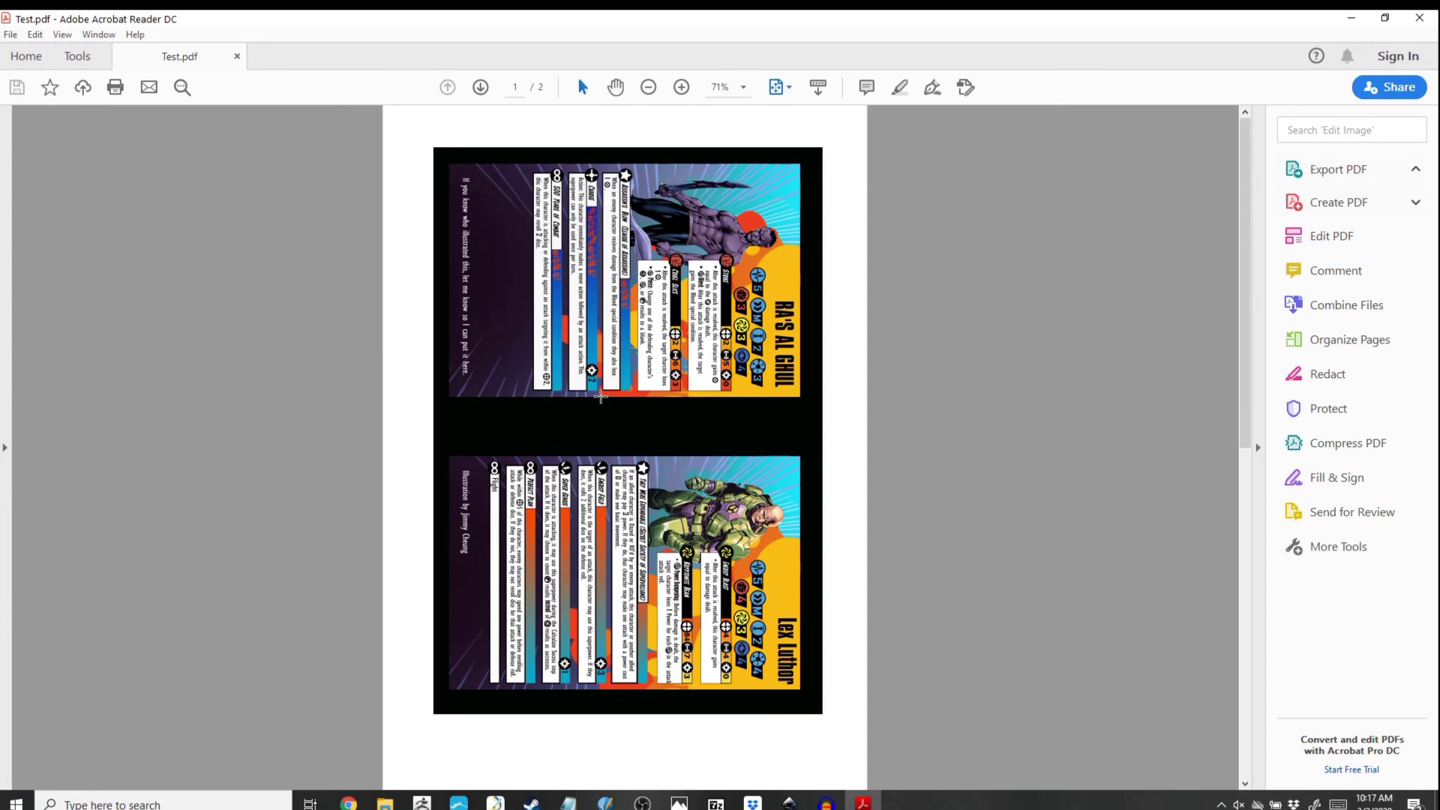
pyautogui.press('Right')
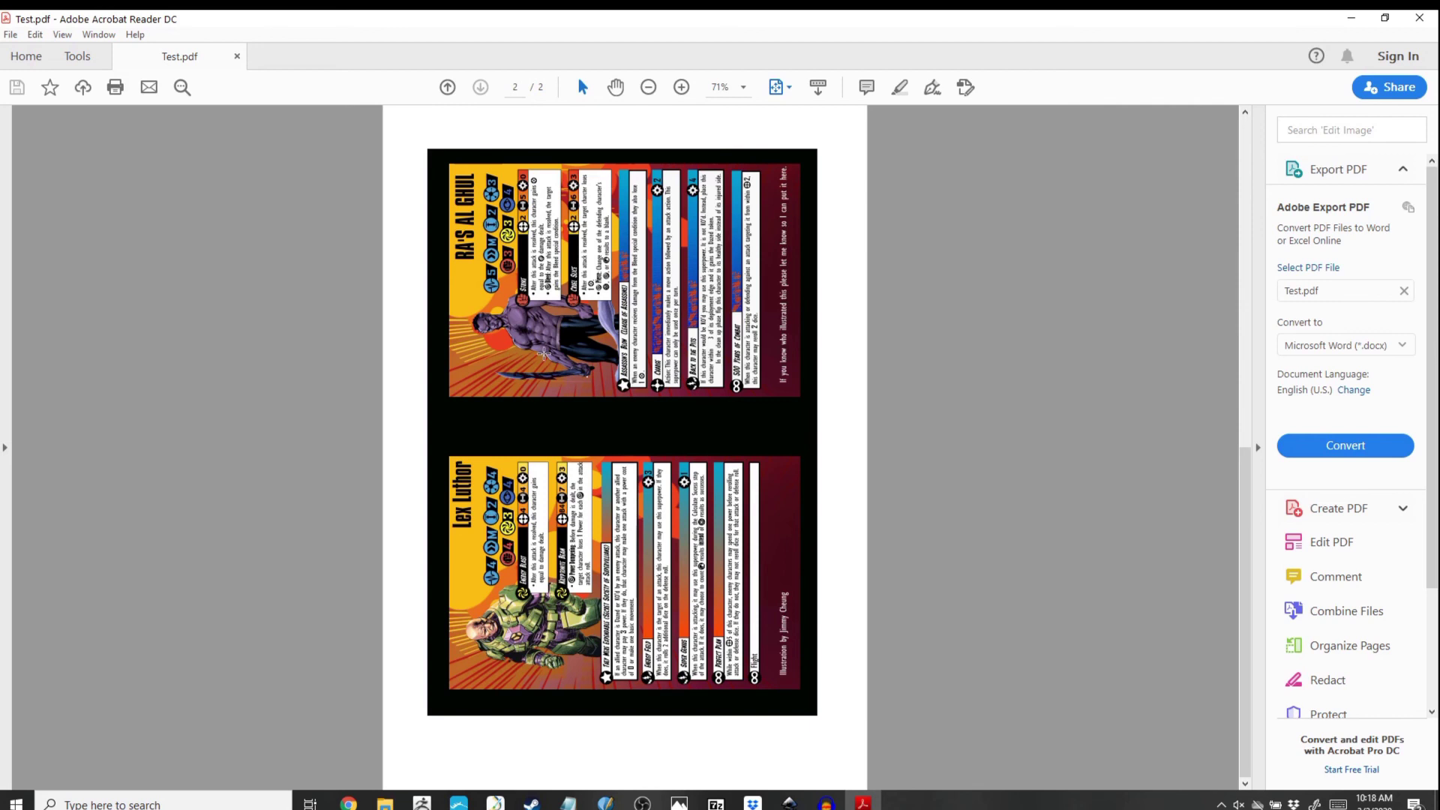
pyautogui.scroll(2, 543, 357)
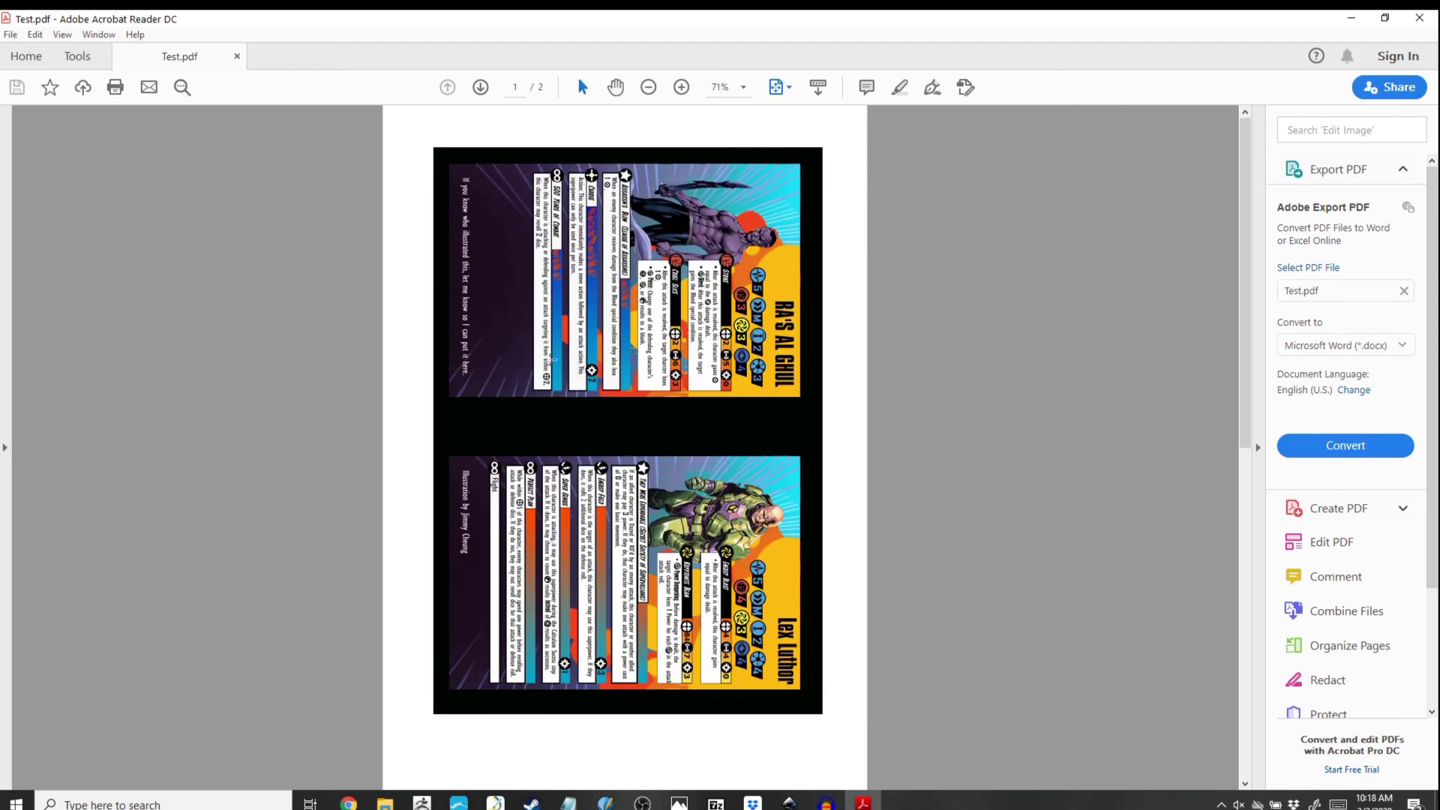
pyautogui.scroll(-1, 558, 363)
pyautogui.scroll(1, 564, 368)
pyautogui.click(1433, 24)
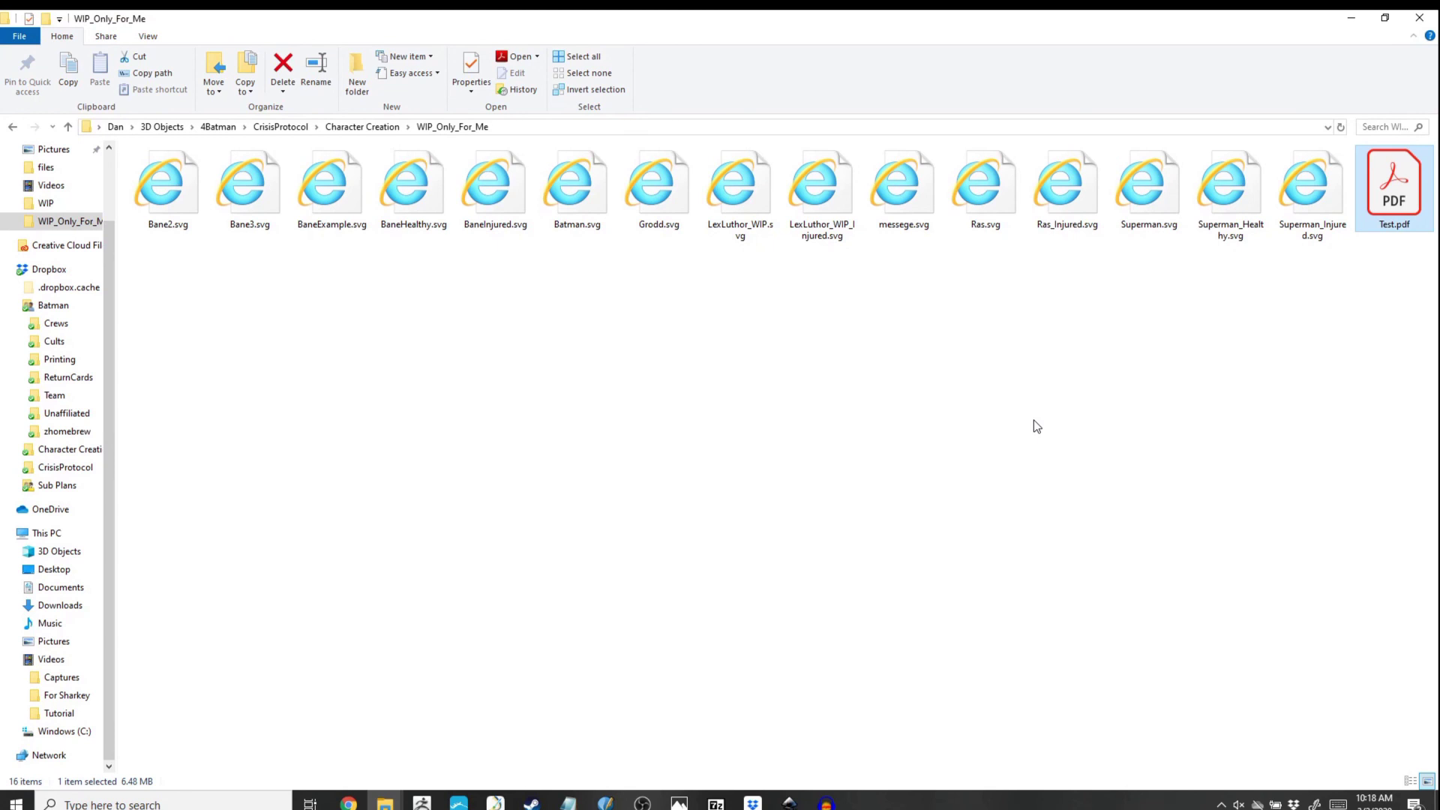
pyautogui.click(1350, 17)
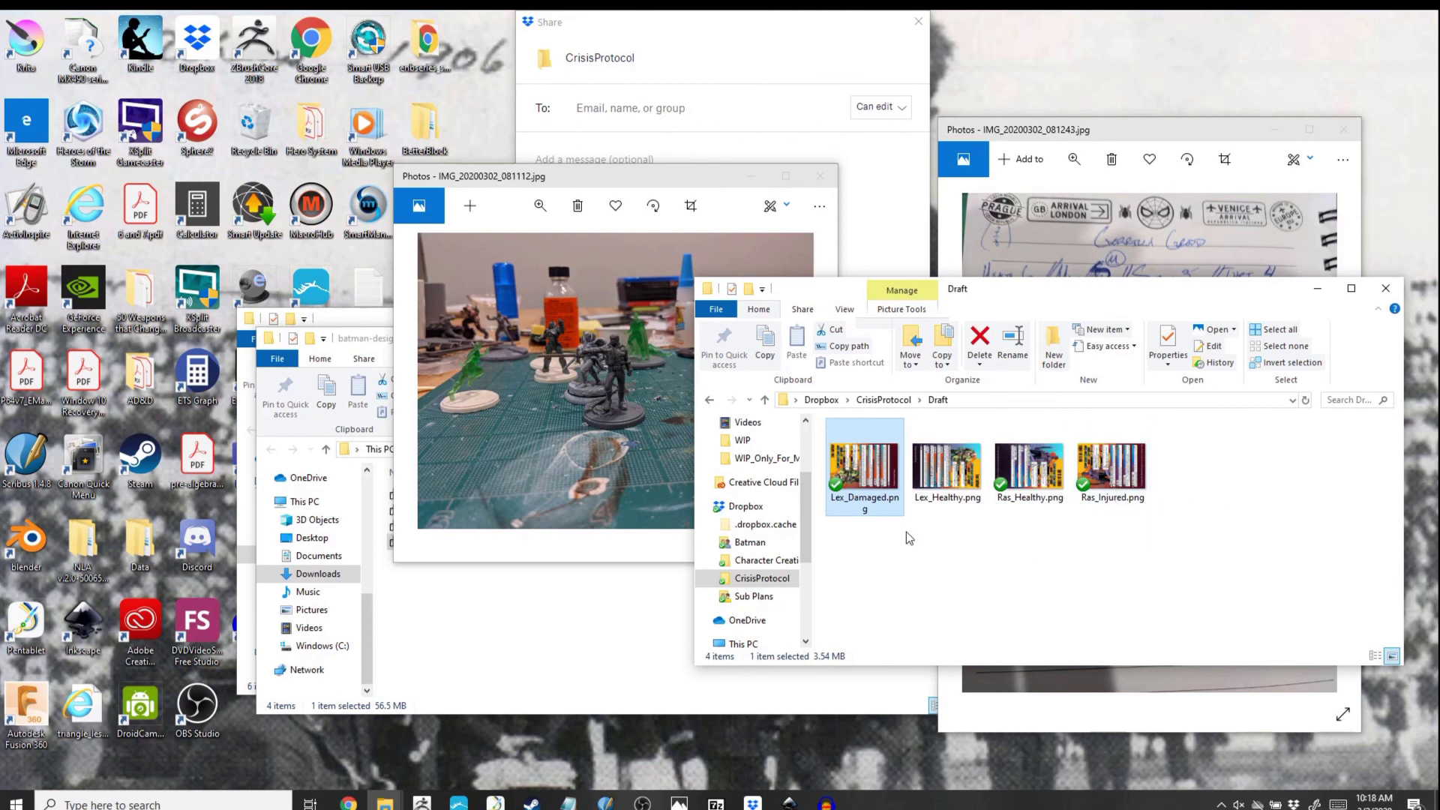
# Step: View the miniature photo IMG_20200302_081112.jpg enlarged, preview the other open photos, and close it
pyautogui.moveTo(727, 176); pyautogui.dragTo(793, 225)
pyautogui.click(850, 224)
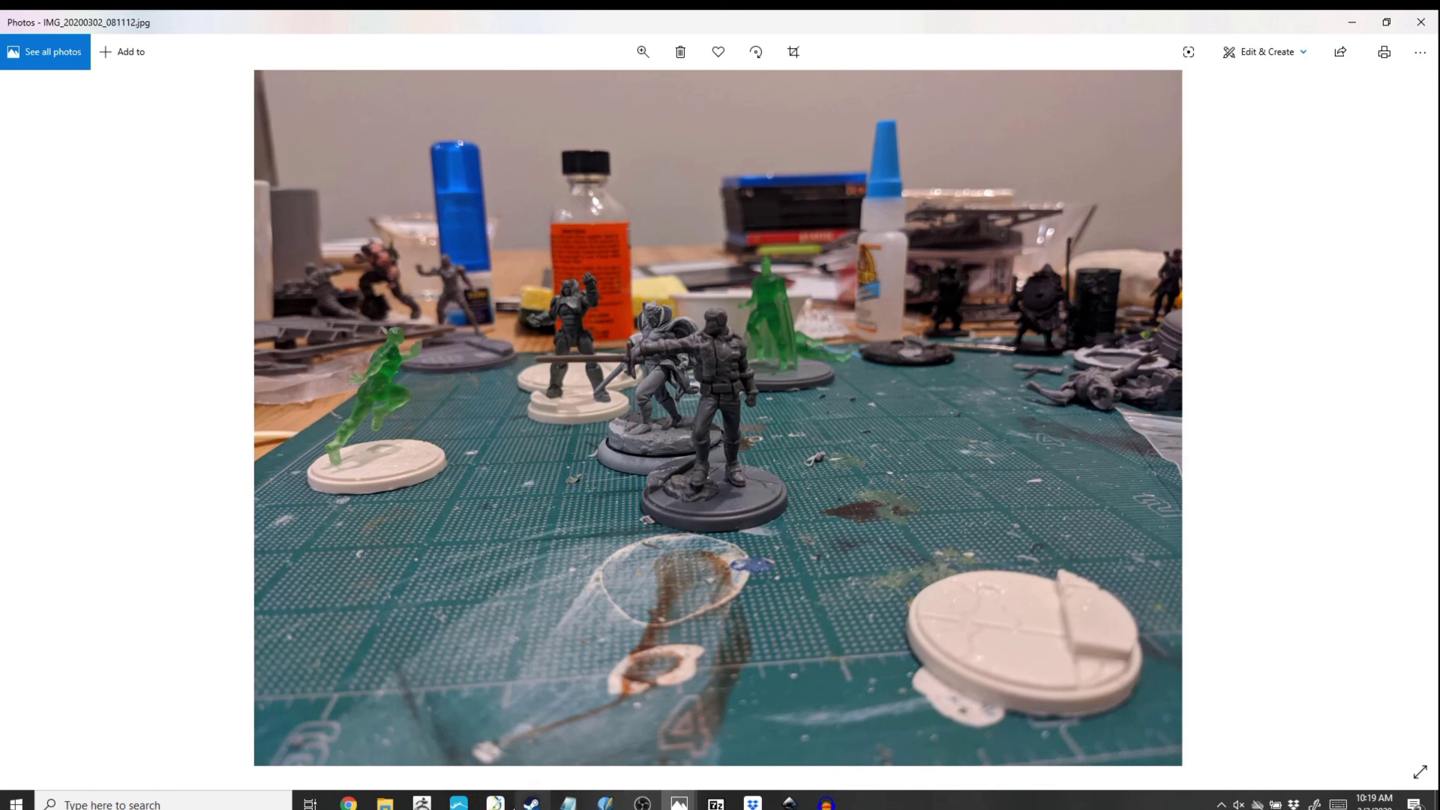
pyautogui.click(680, 803)
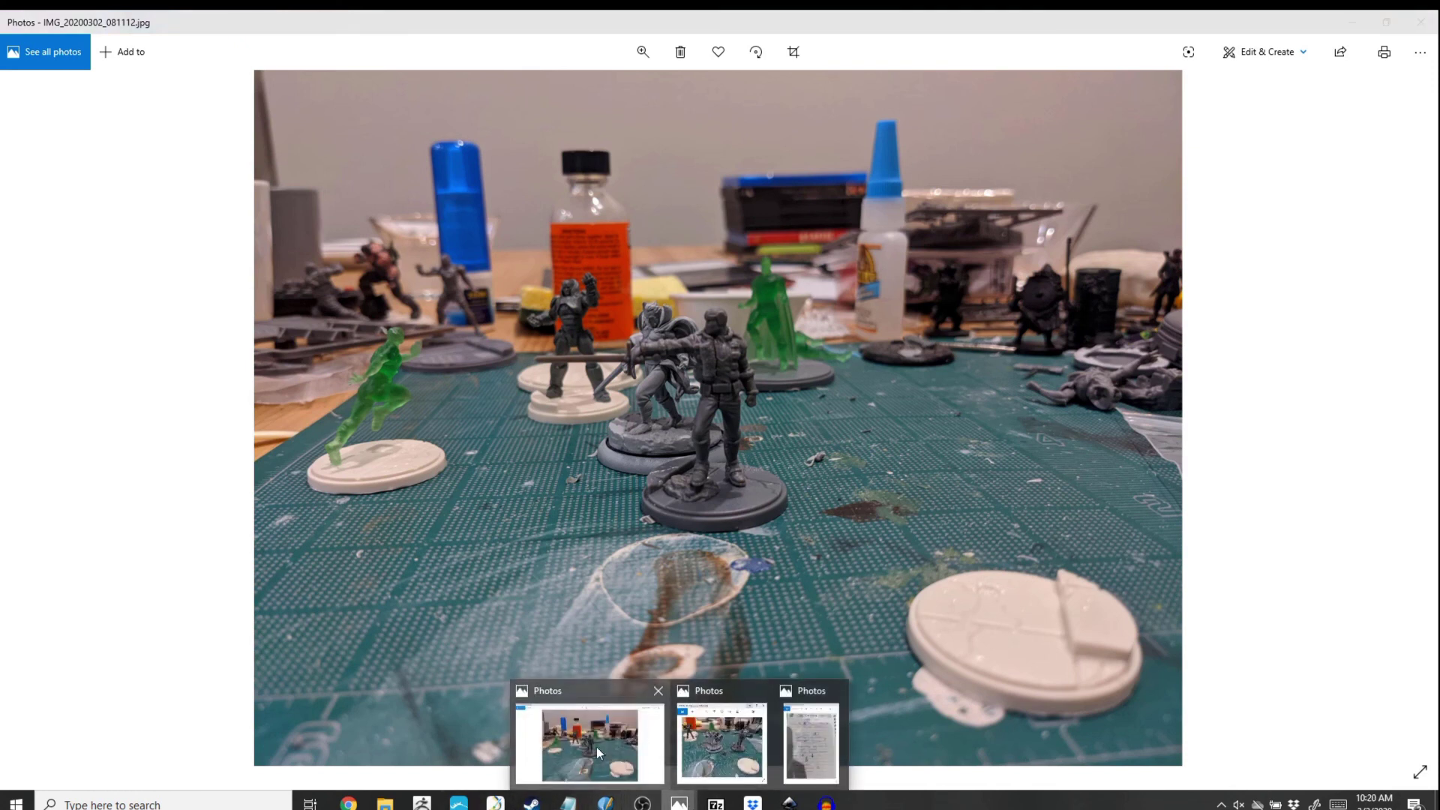
pyautogui.moveTo(705, 752)
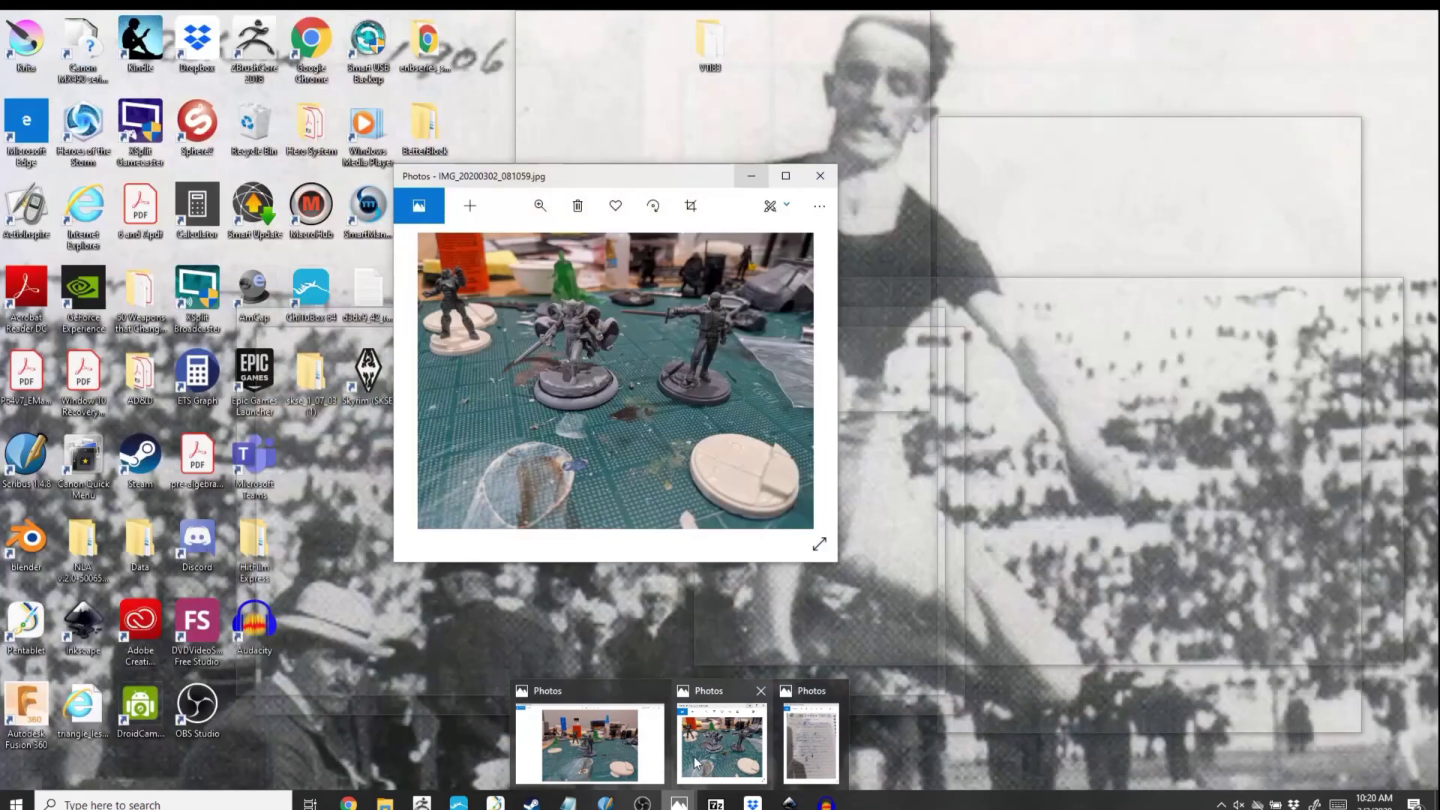
pyautogui.moveTo(785, 761)
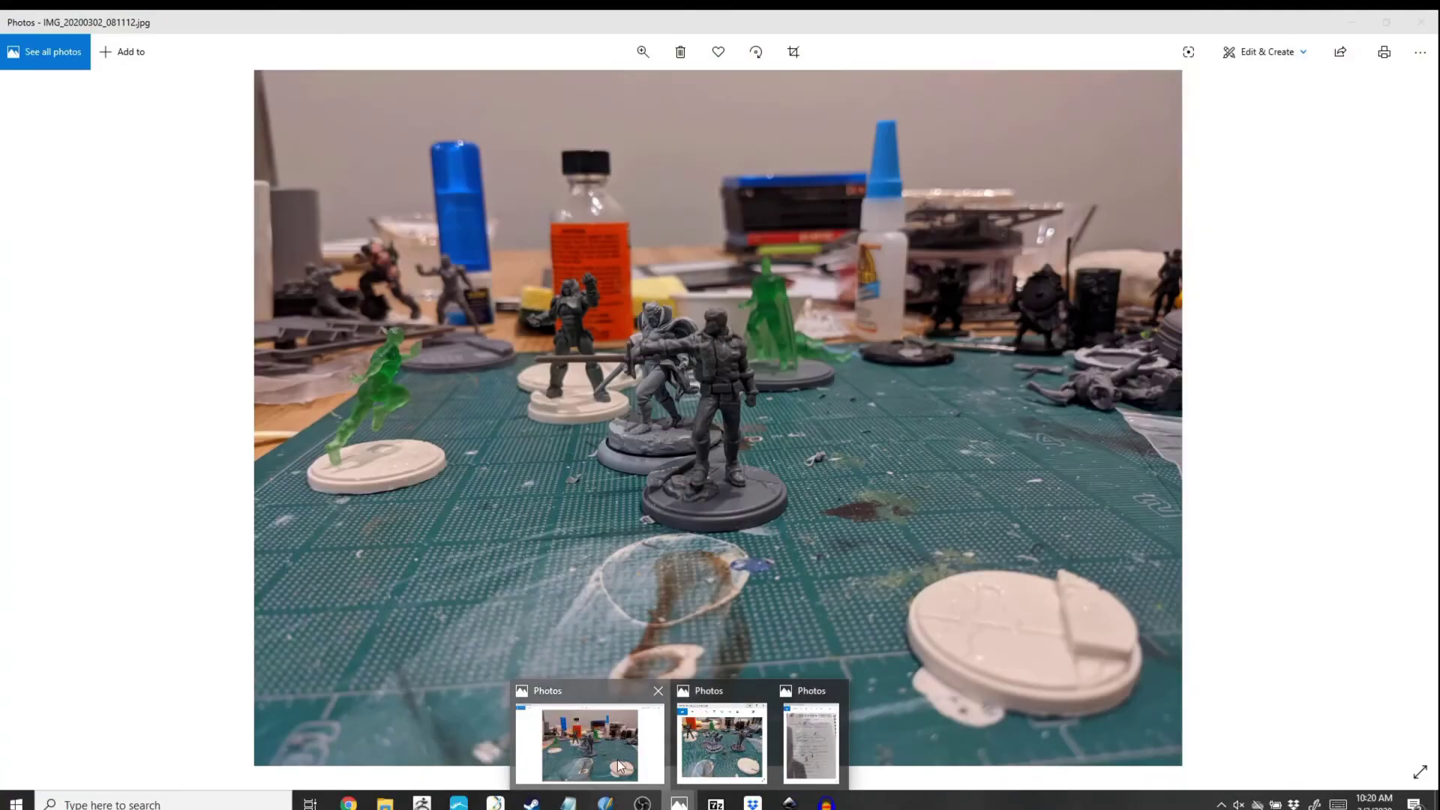
pyautogui.click(756, 759)
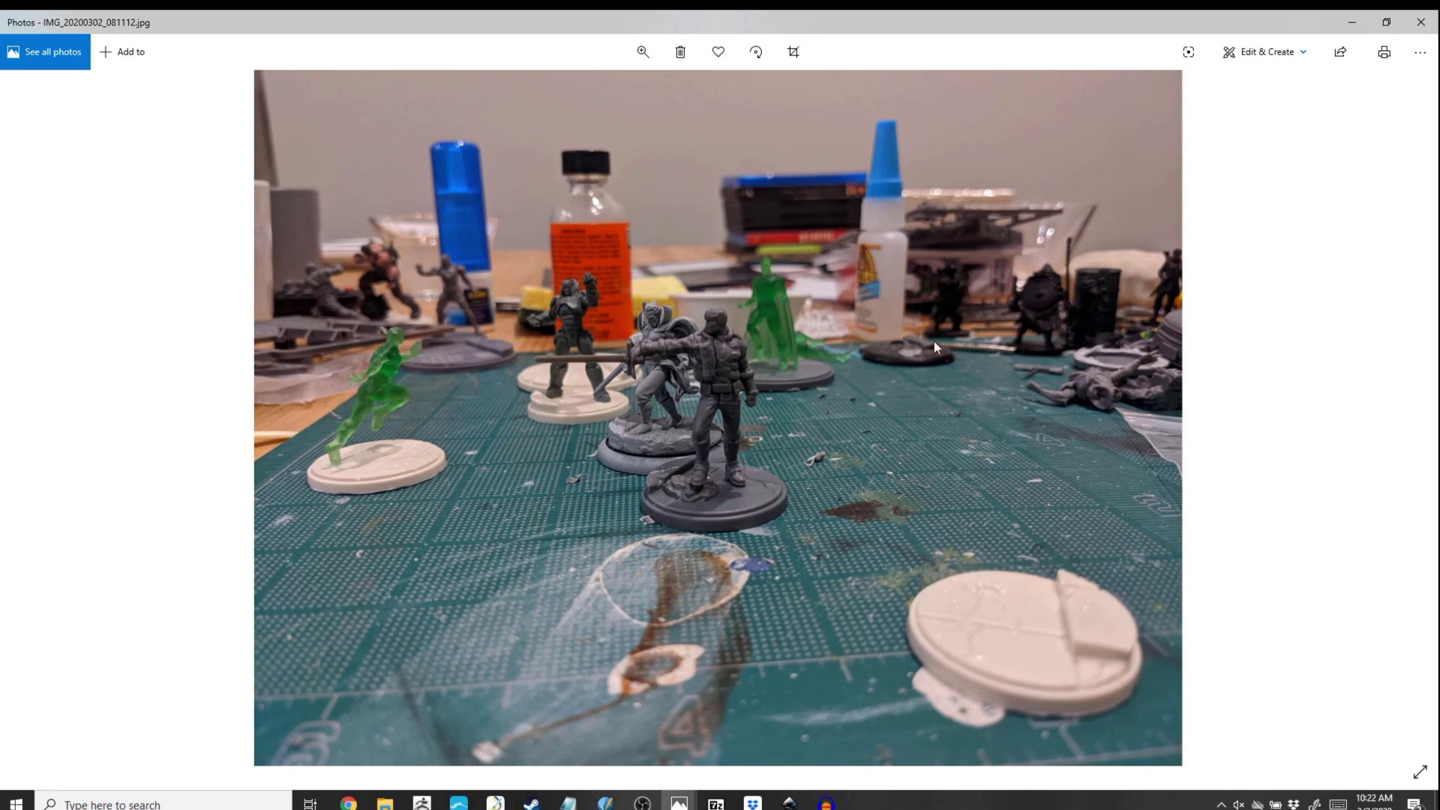
pyautogui.click(1420, 24)
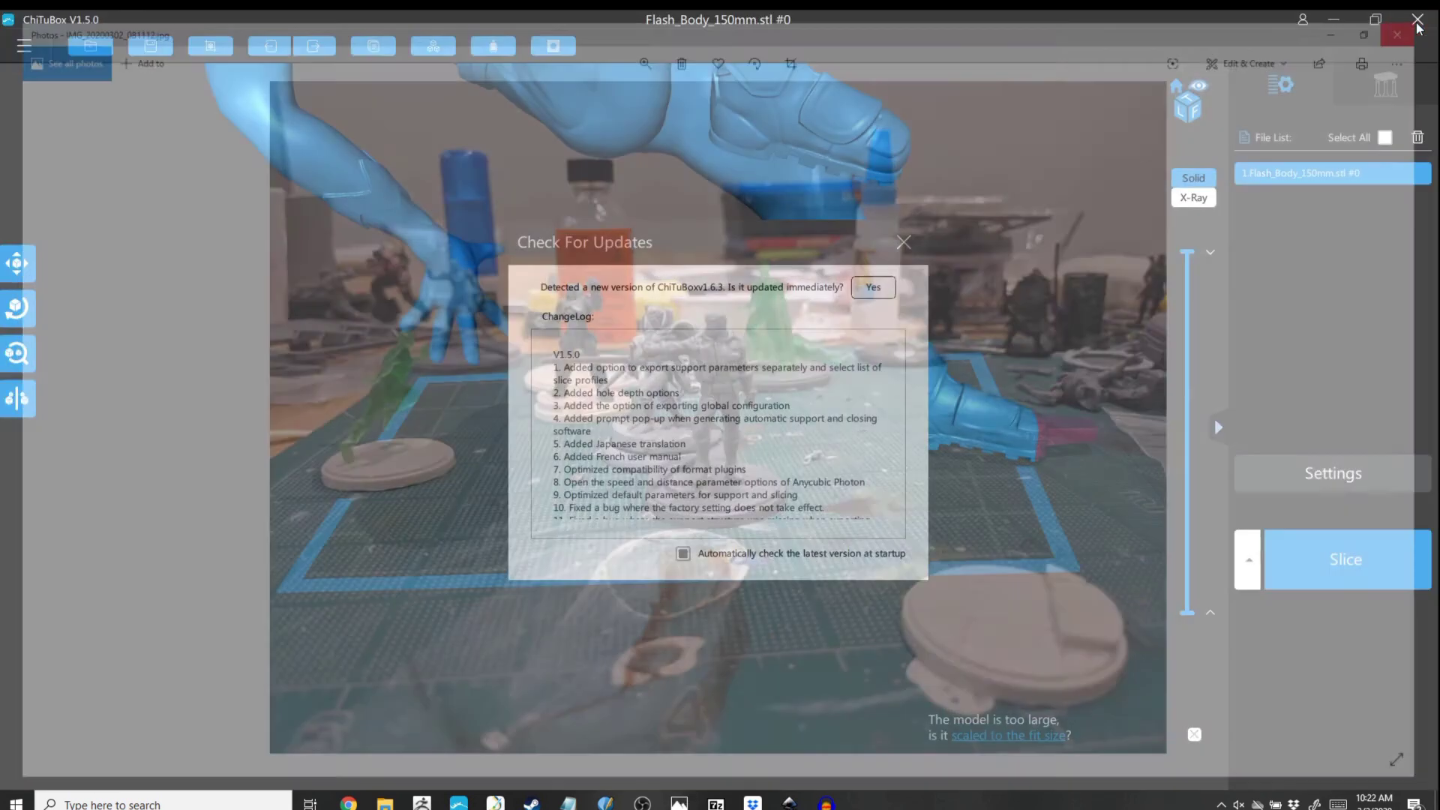
# Step: Dismiss the ChiTuBox update notice and inspect the whole Flash_Body_150mm.stl model on the build plate
pyautogui.click(904, 244)
pyautogui.moveTo(965, 353); pyautogui.dragTo(965, 353)
pyautogui.scroll(-5, 830, 443)
pyautogui.moveTo(771, 299); pyautogui.dragTo(826, 305)
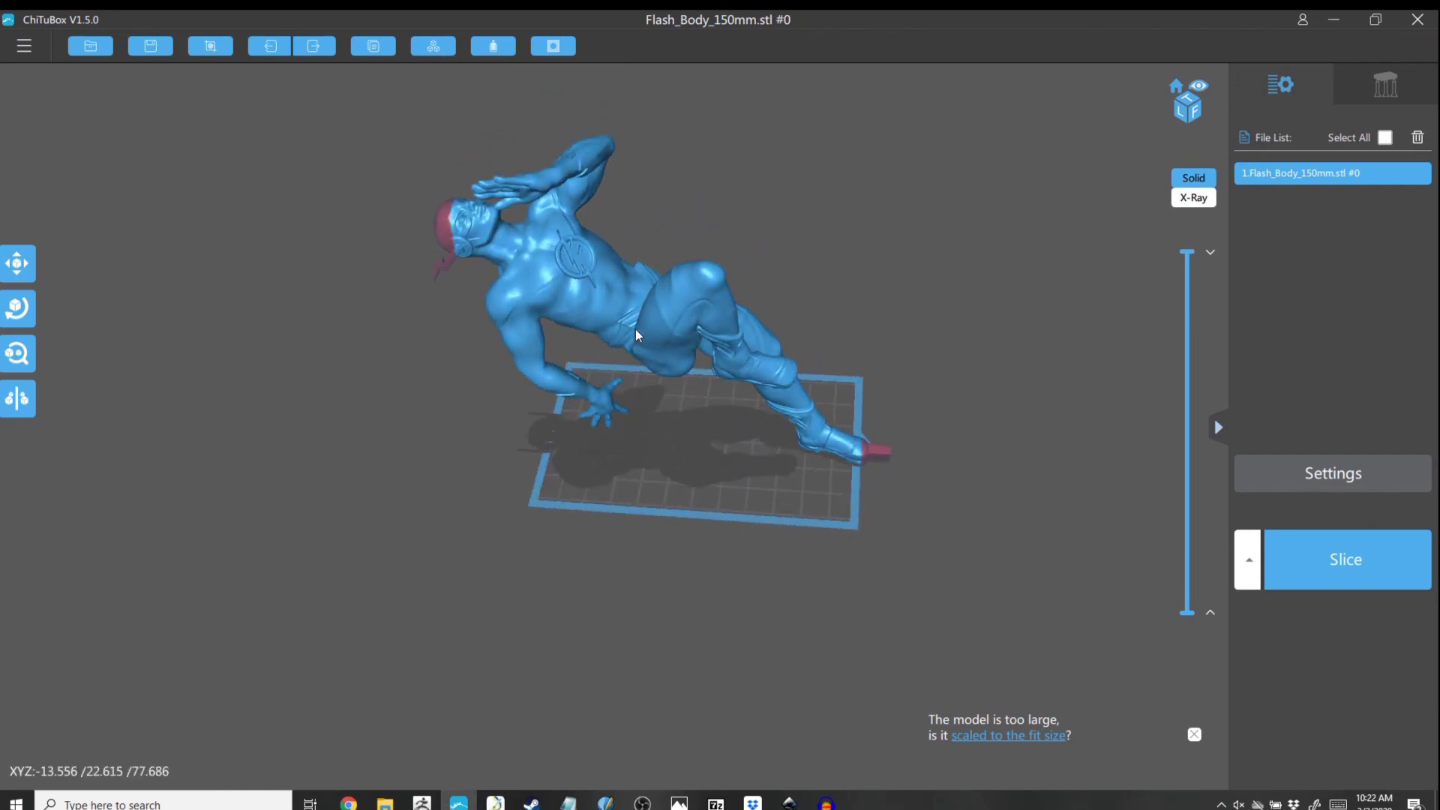
pyautogui.moveTo(650, 334)
pyautogui.mouseDown()
pyautogui.moveTo(621, 343)
pyautogui.moveTo(643, 346)
pyautogui.mouseUp()
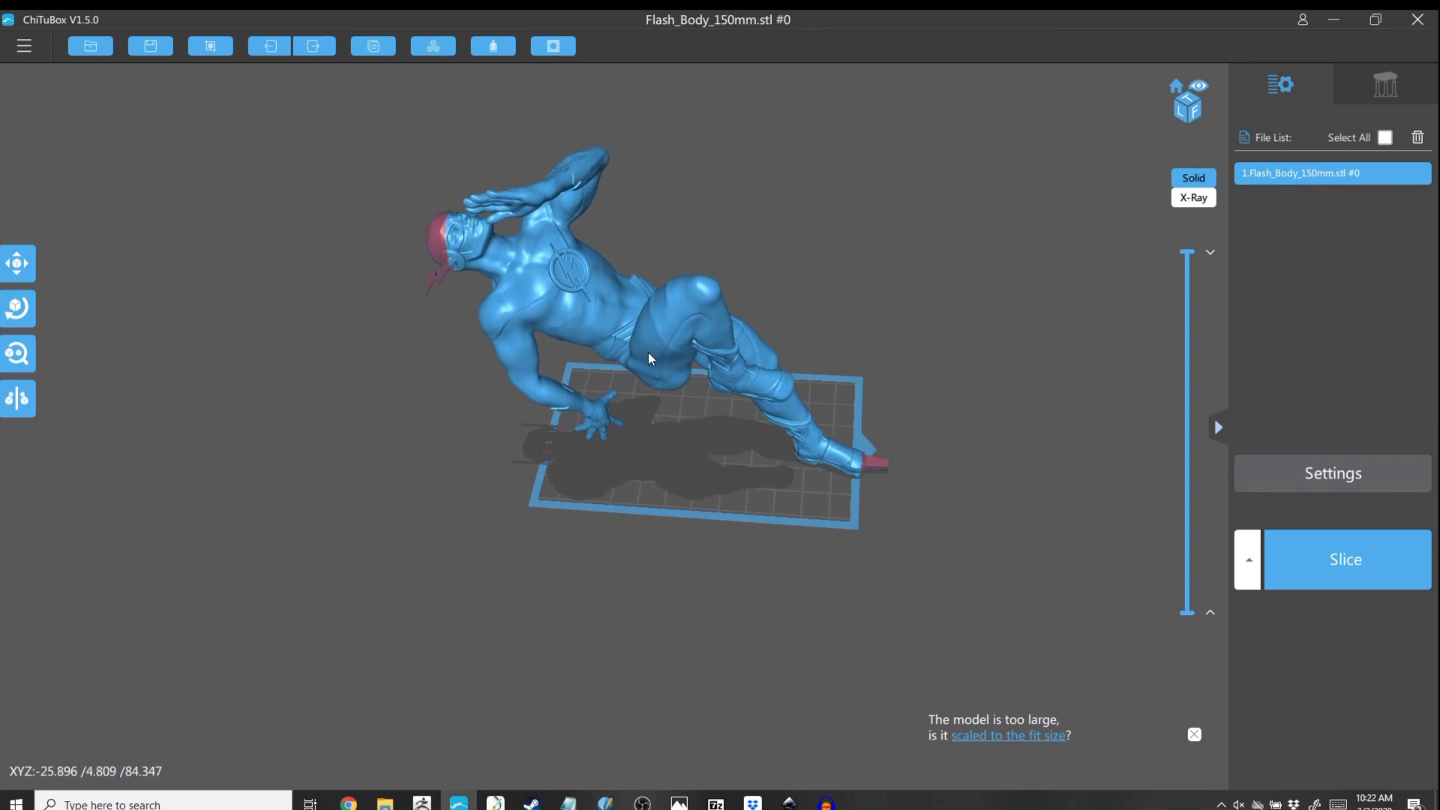
# Step: Check the Flash model's X, Y and Z dimensions in the scale settings, and close ChiTuBox
pyautogui.click(18, 315)
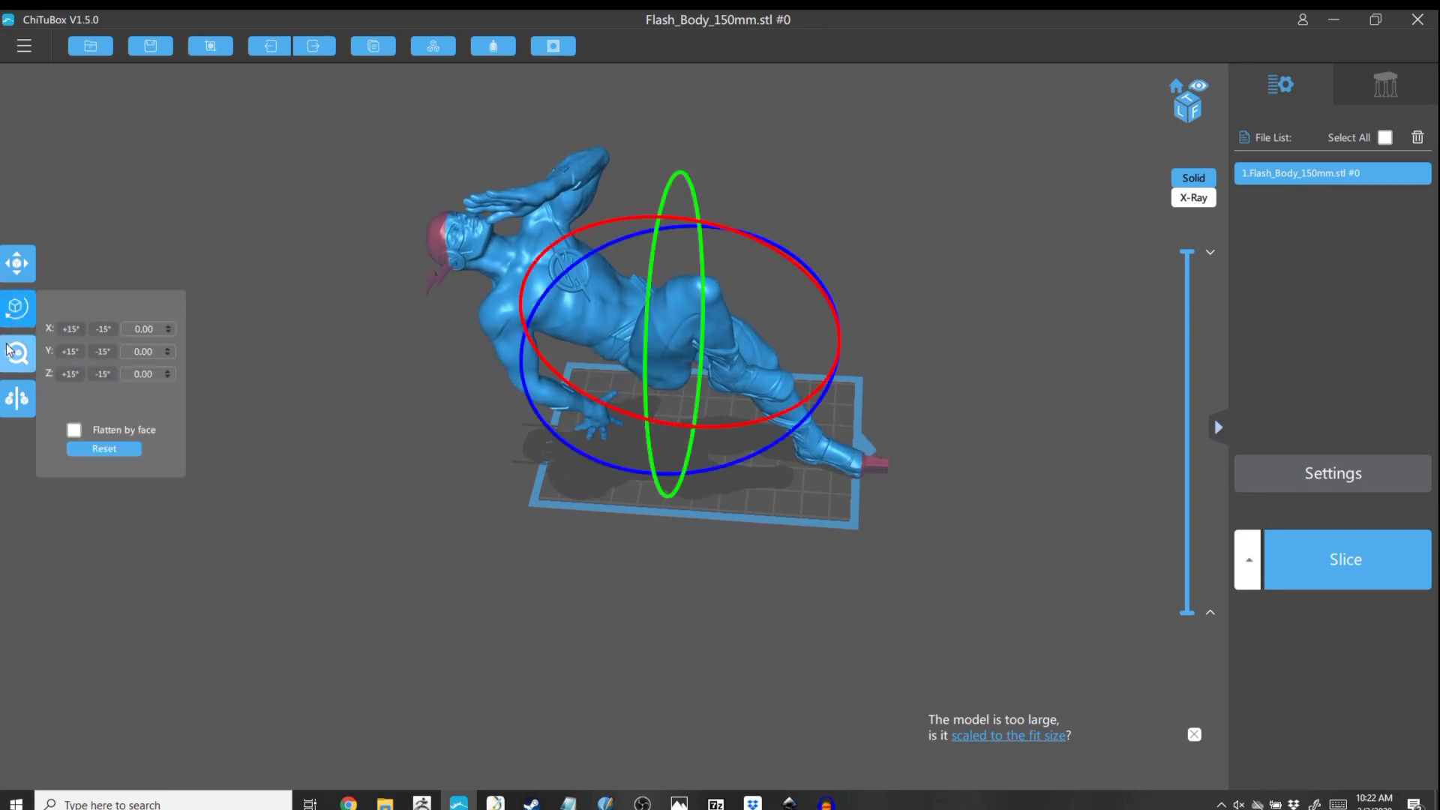
pyautogui.click(13, 366)
pyautogui.doubleClick(96, 417)
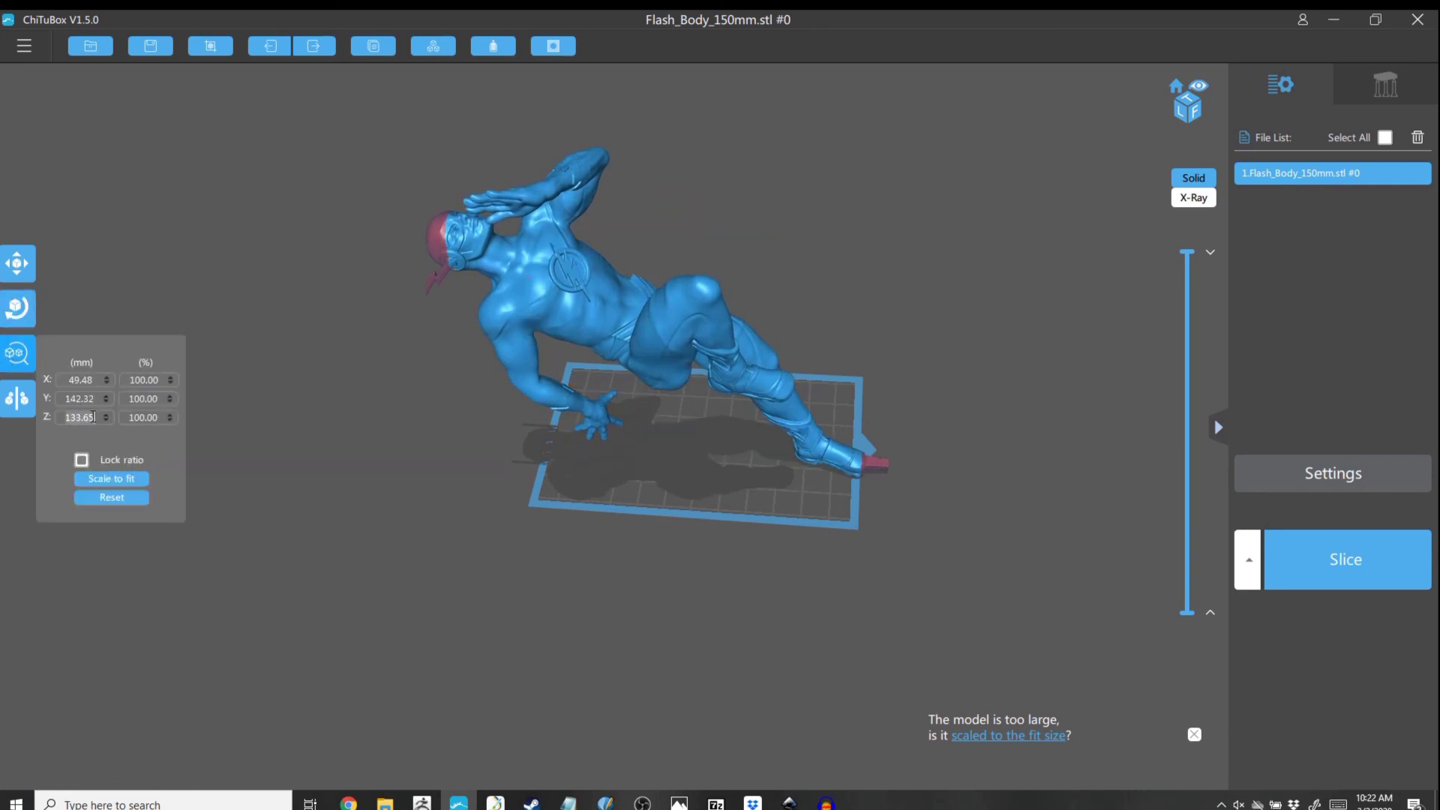
pyautogui.doubleClick(94, 398)
pyautogui.moveTo(855, 530); pyautogui.dragTo(867, 463)
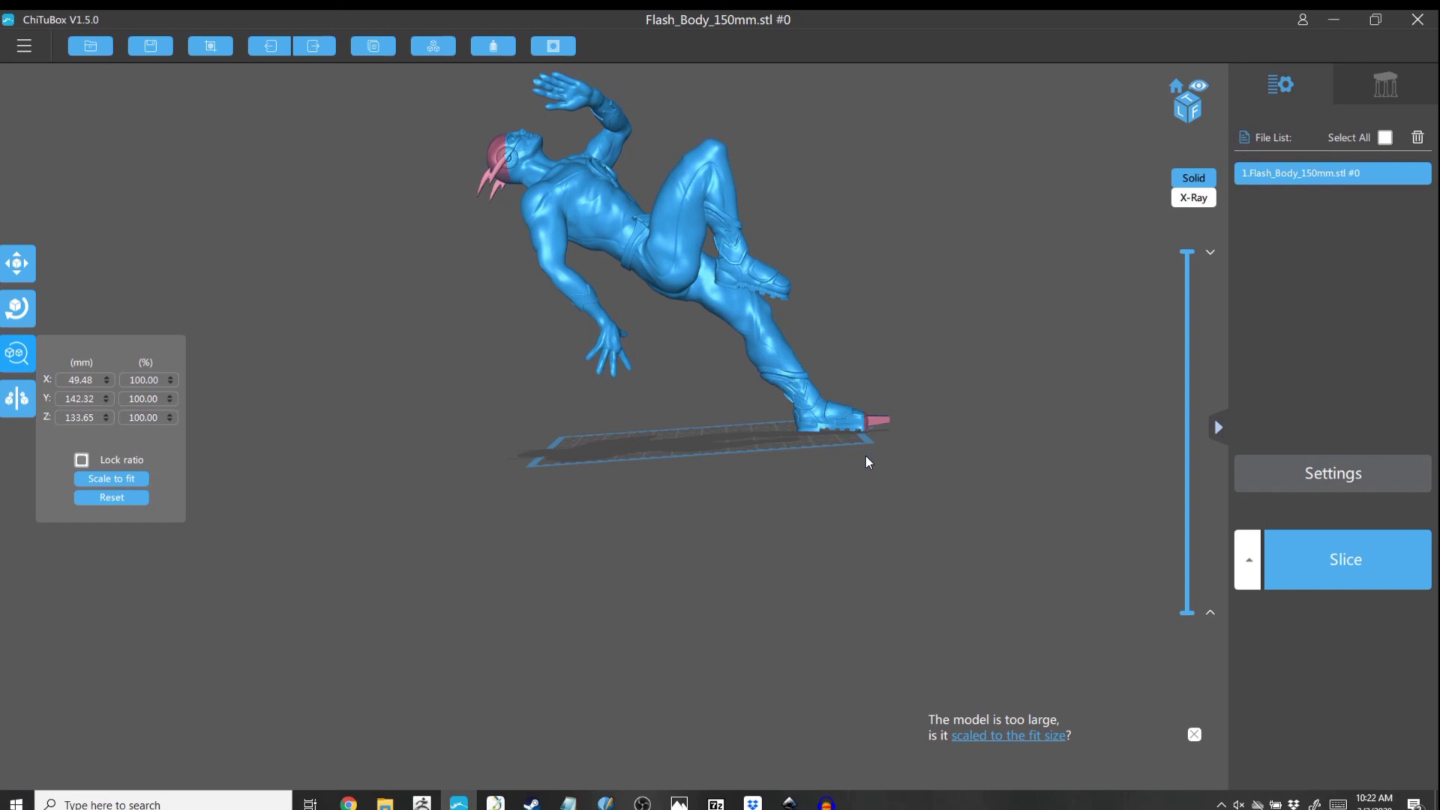
pyautogui.doubleClick(94, 400)
pyautogui.click(1417, 18)
pyautogui.click(663, 445)
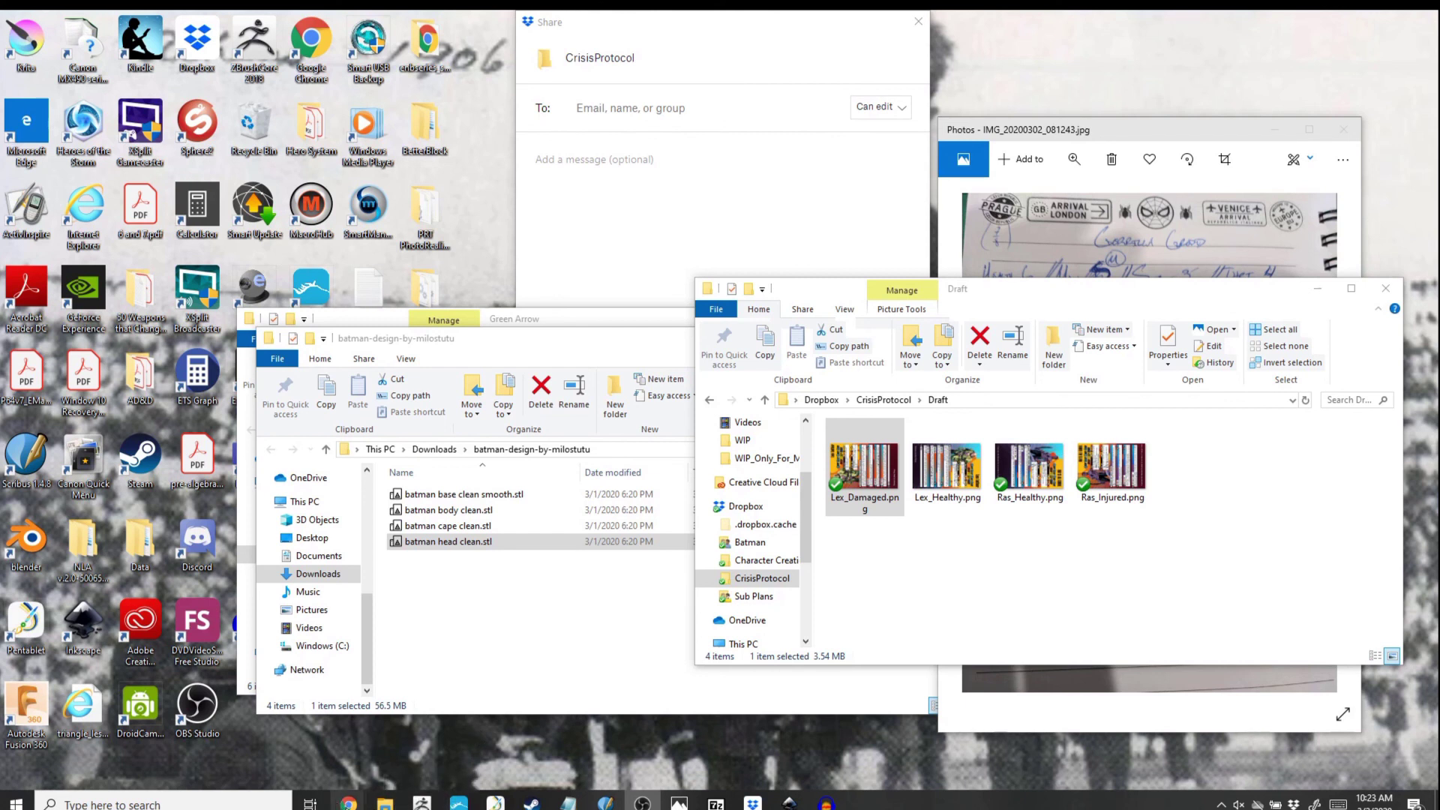
# Step: Switch to the Facebook page in Chrome and start a search with the text DC
pyautogui.moveTo(348, 803)
pyautogui.moveTo(235, 733)
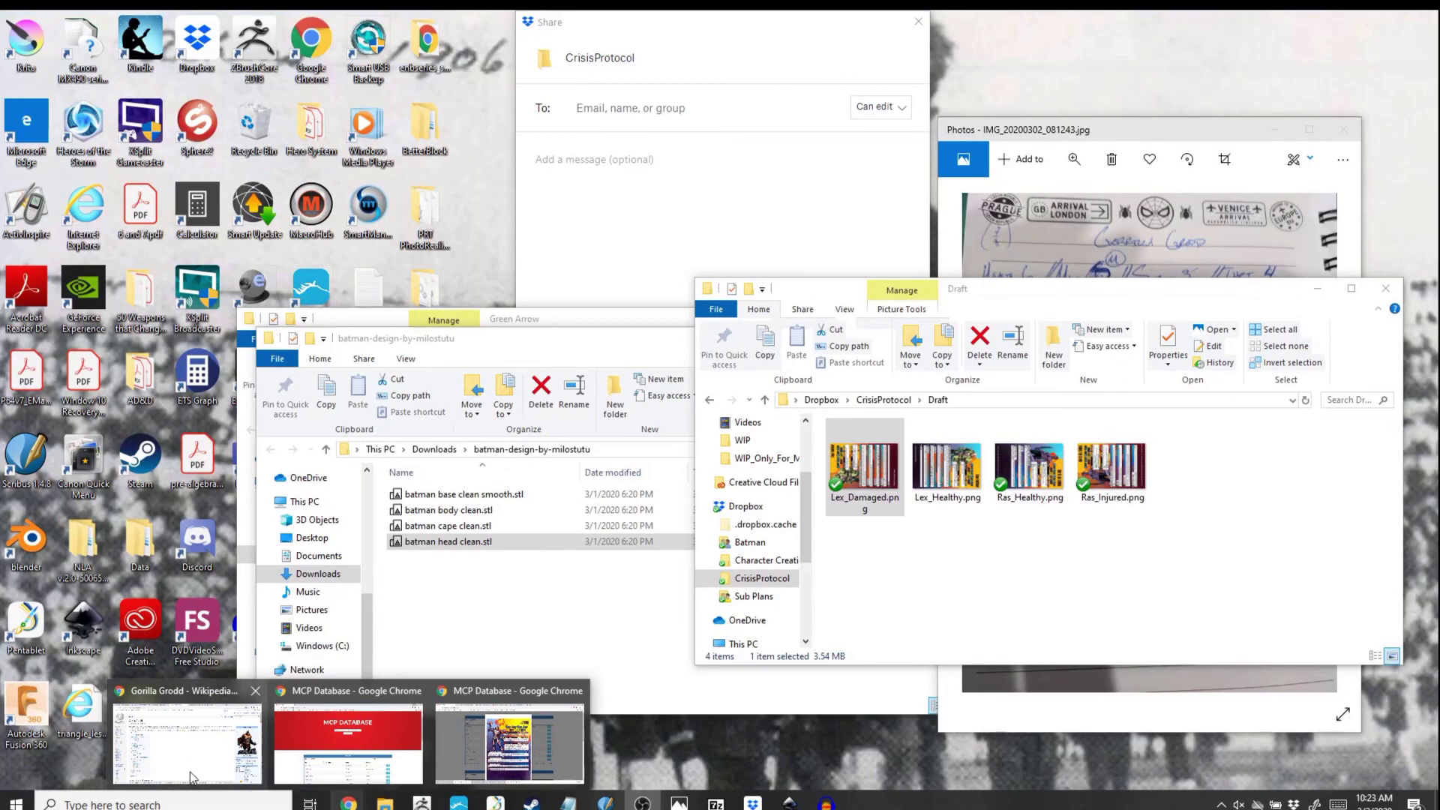
pyautogui.click(234, 735)
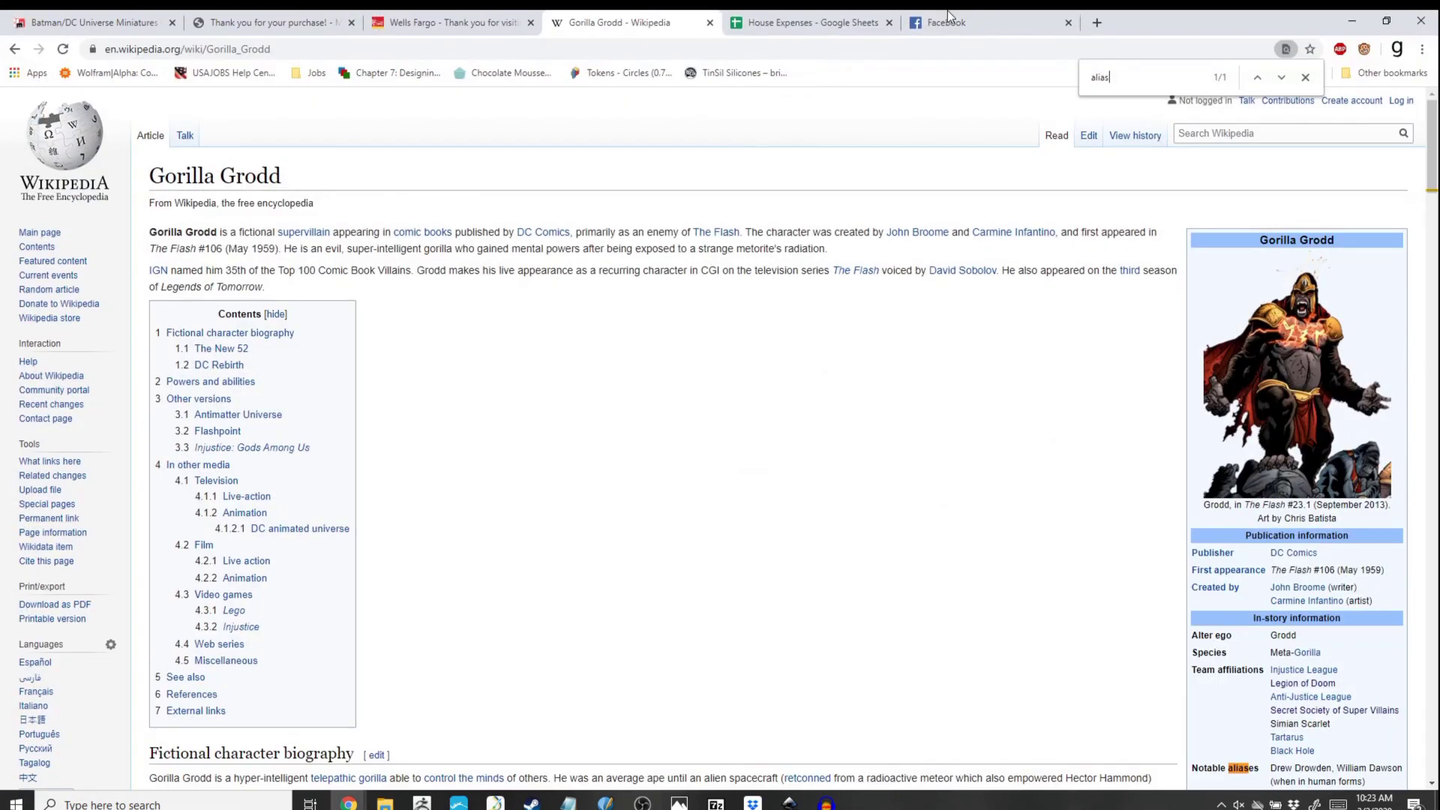
pyautogui.click(938, 24)
pyautogui.click(208, 49)
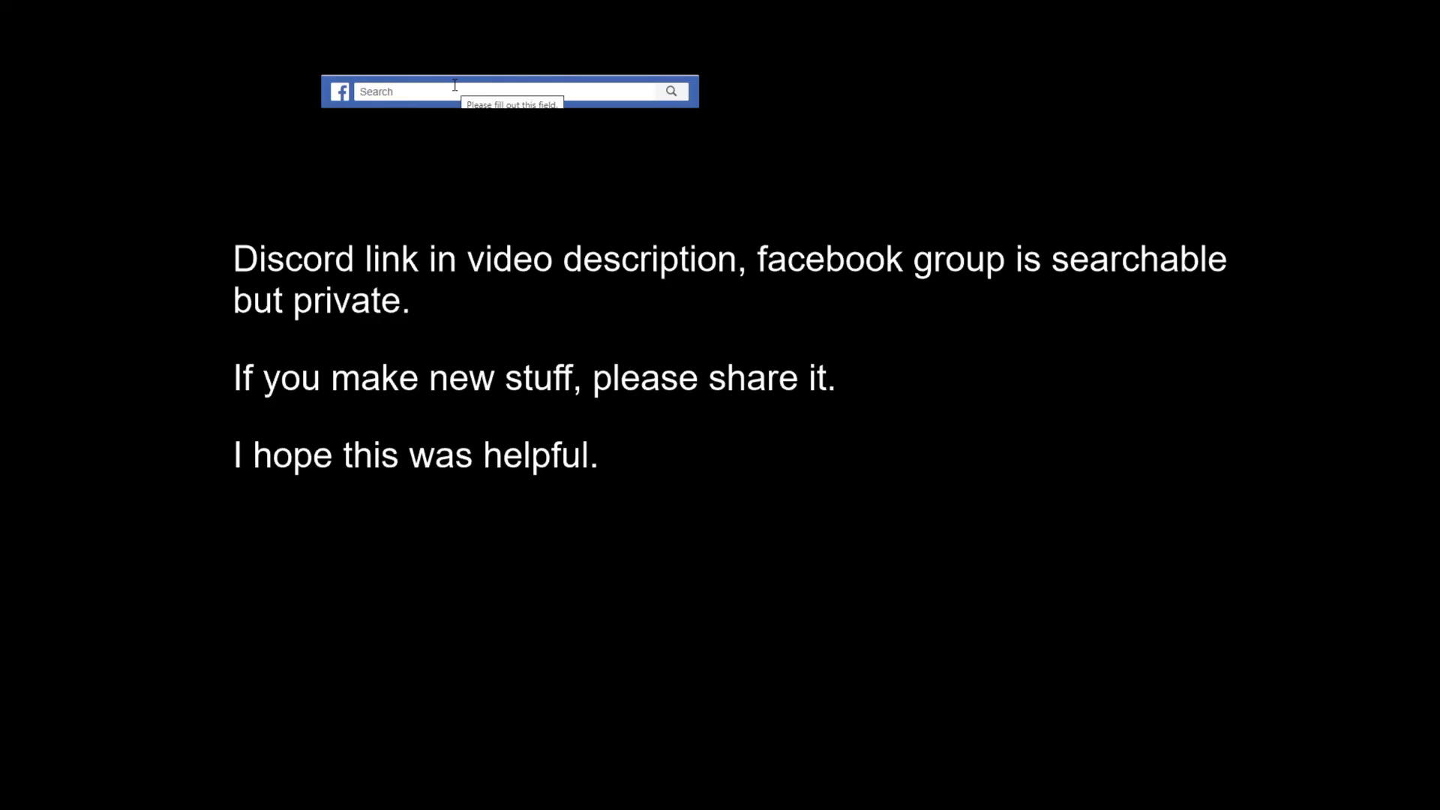
pyautogui.click(432, 99)
pyautogui.write('DC')
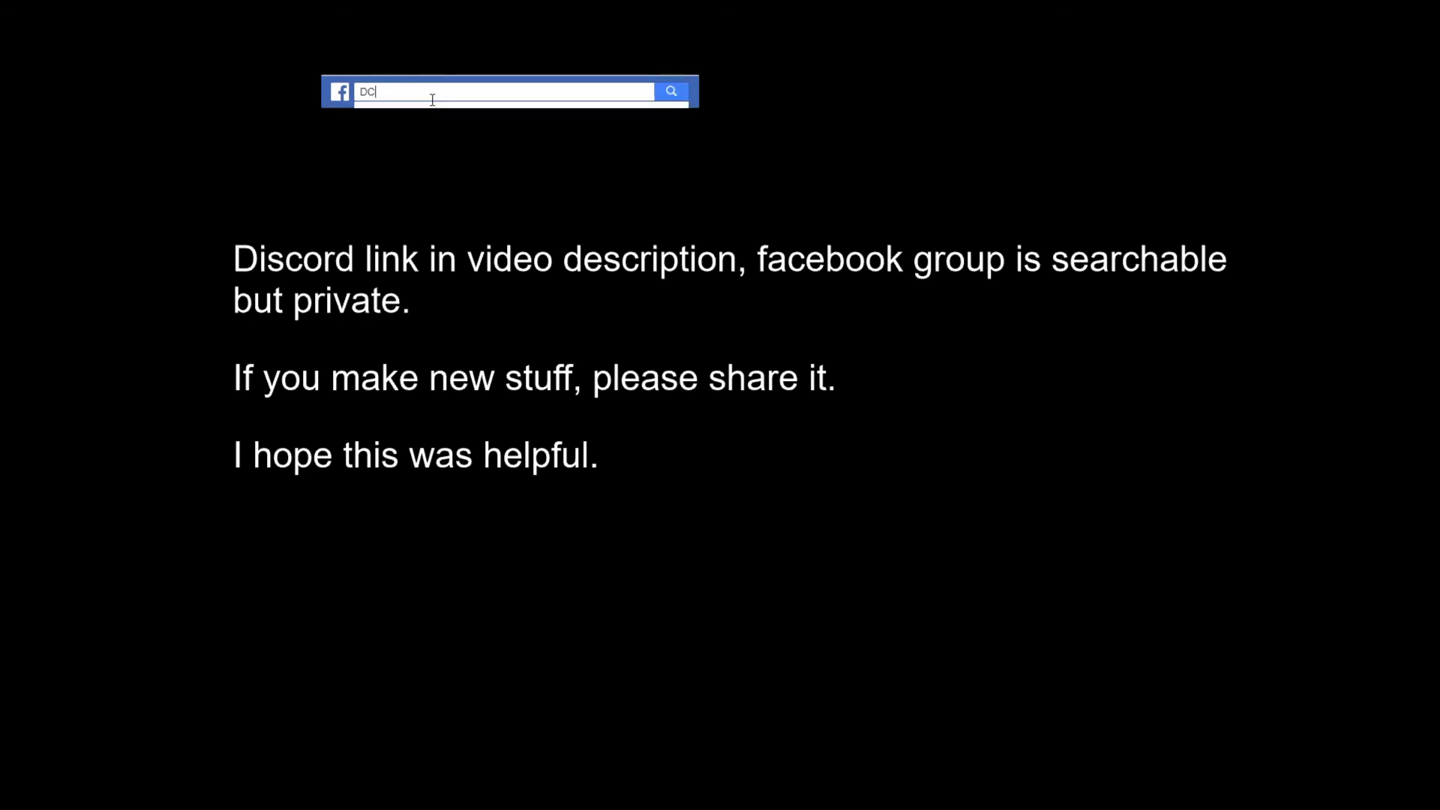